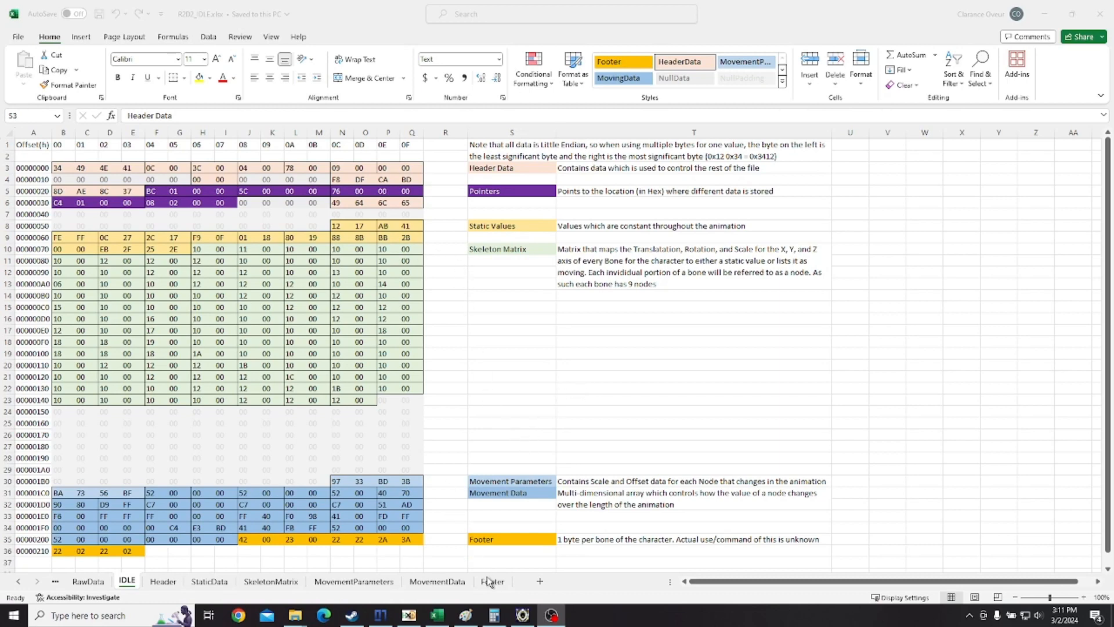
Switch to HxD, look at the colour-coded animation file and its pattern code in ImHex, and return to HxD.
{"action": "left_click", "coordinate": [410, 616]}
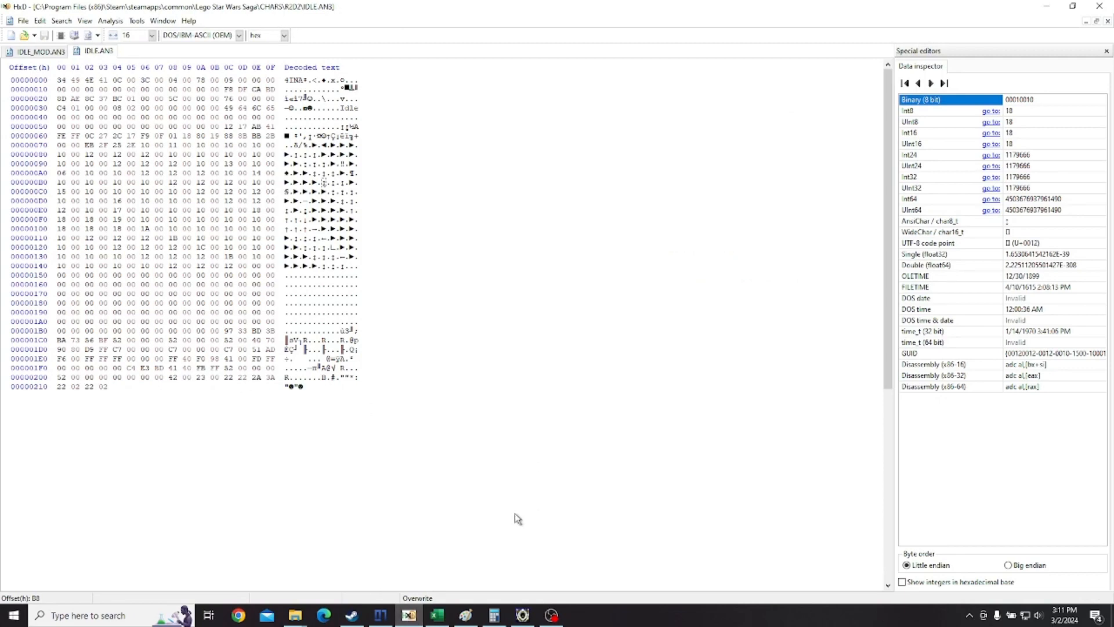
{"action": "mouse_move", "coordinate": [380, 615]}
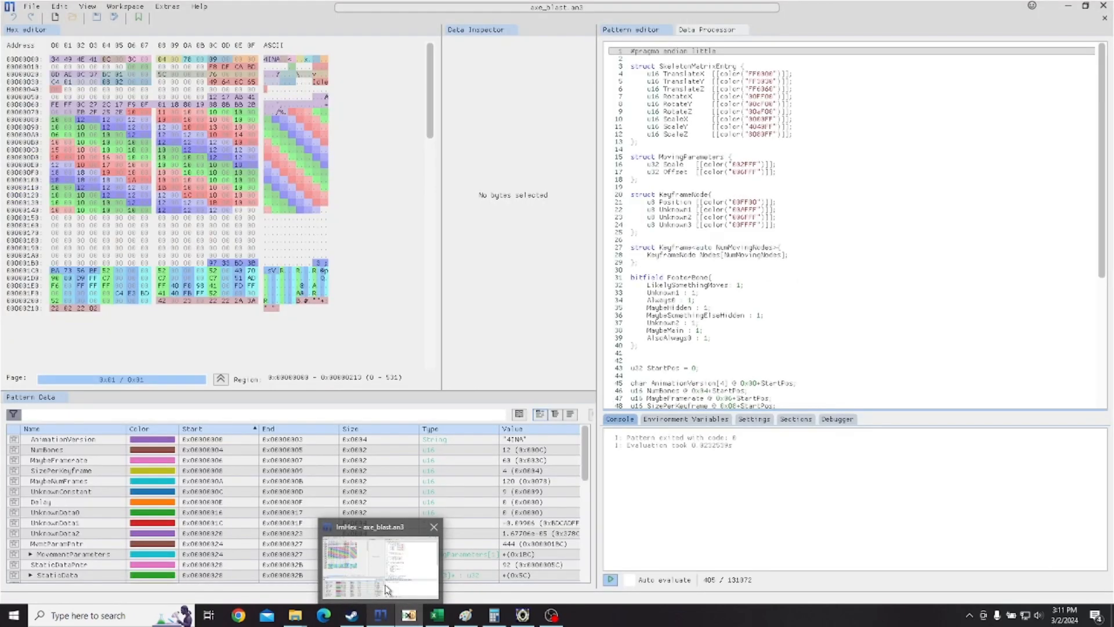
{"action": "left_click", "coordinate": [387, 590]}
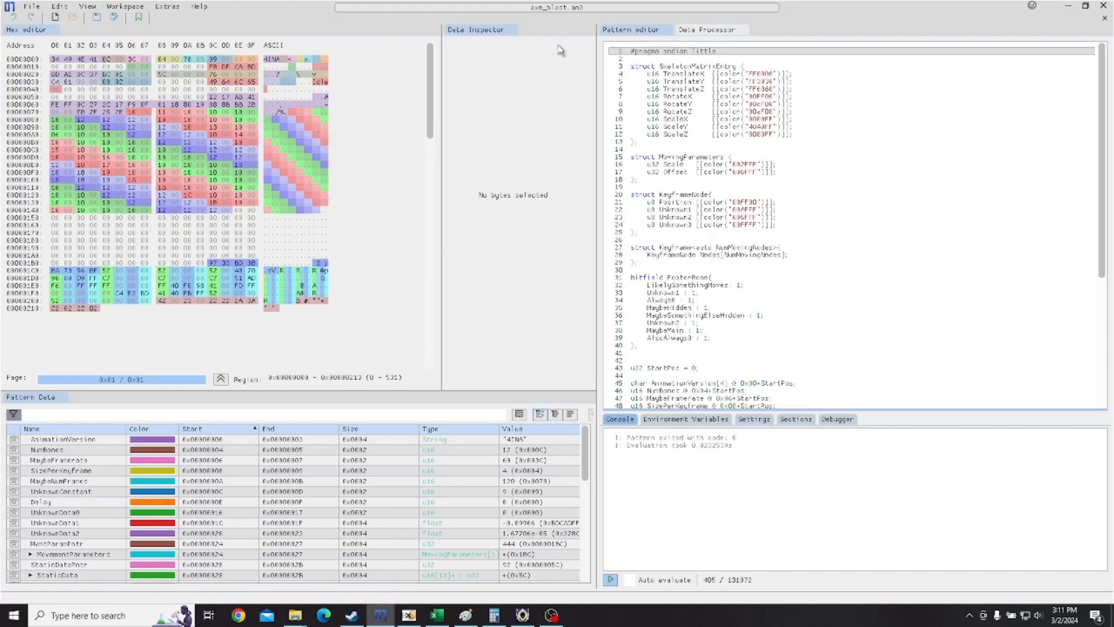
{"action": "left_click", "coordinate": [1067, 7]}
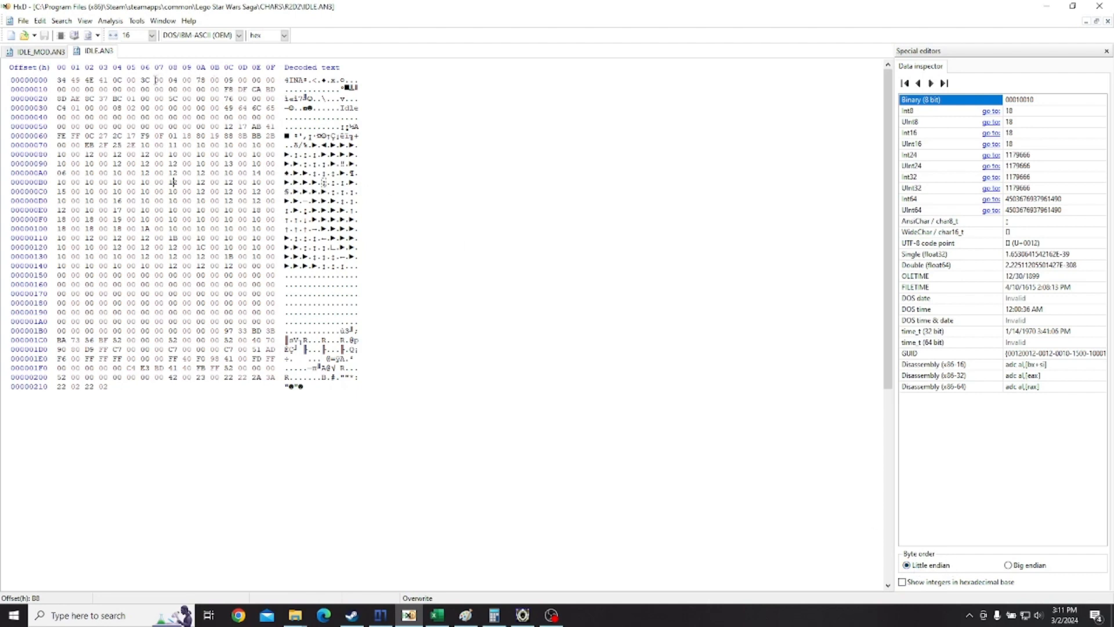
Select the bytes at offsets 6-7 in IDLE.AN3 and compare their inspected values in big endian and little endian order.
{"action": "left_click_drag", "start_coordinate": [143, 80], "coordinate": [162, 80]}
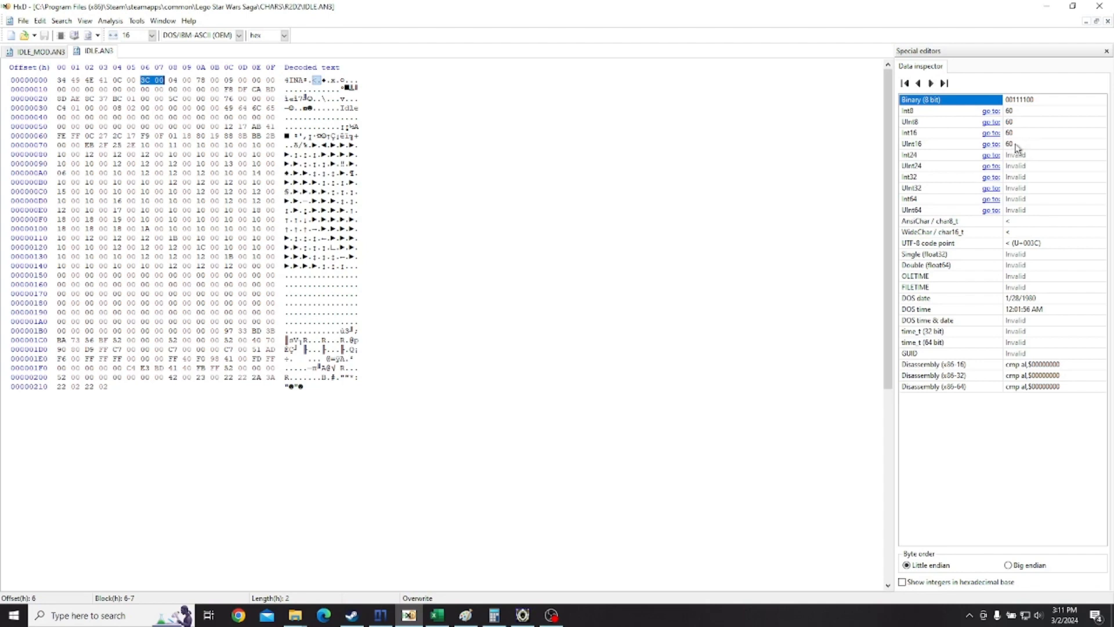
{"action": "left_click", "coordinate": [1009, 565]}
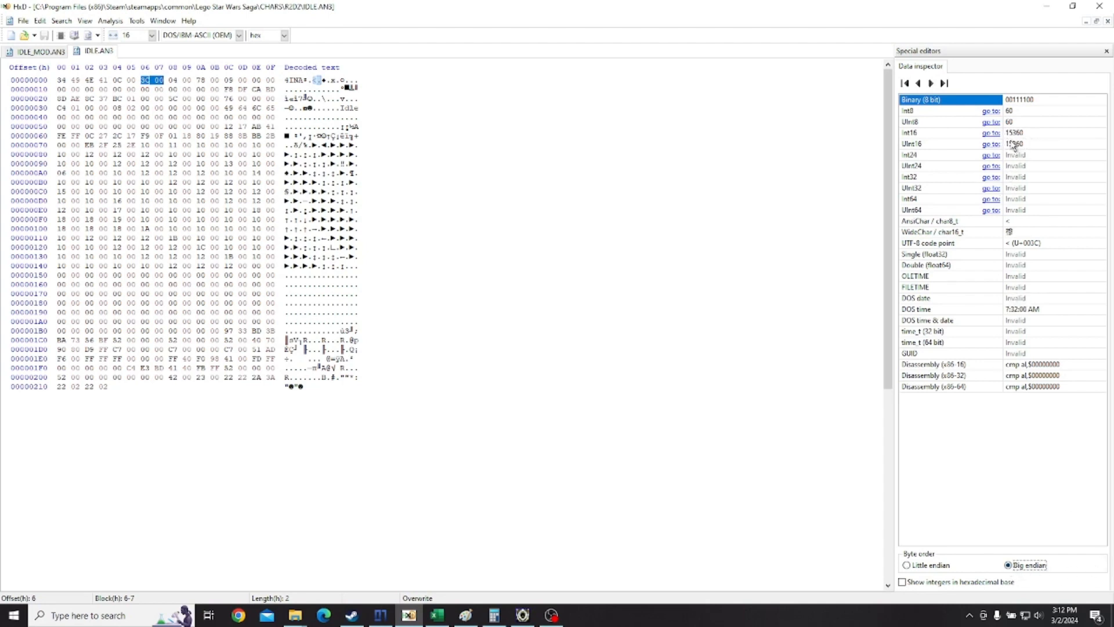
{"action": "left_click", "coordinate": [921, 569]}
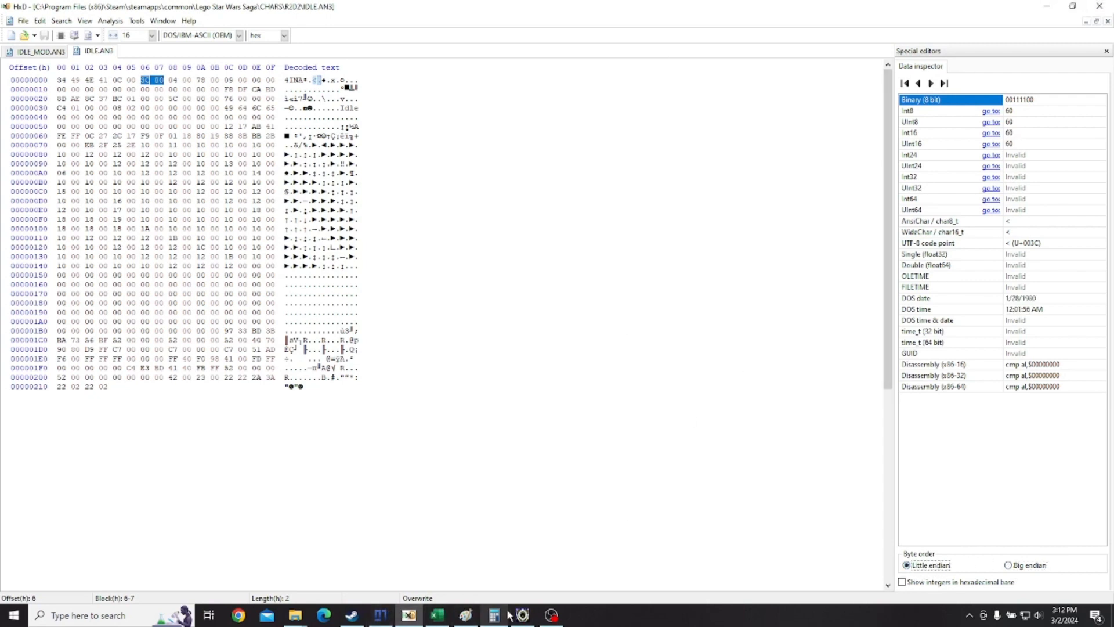
Switch to Paint to review the handwritten expansions of 123 and 0x7B, undo the last action, and return to HxD.
{"action": "mouse_move", "coordinate": [466, 614]}
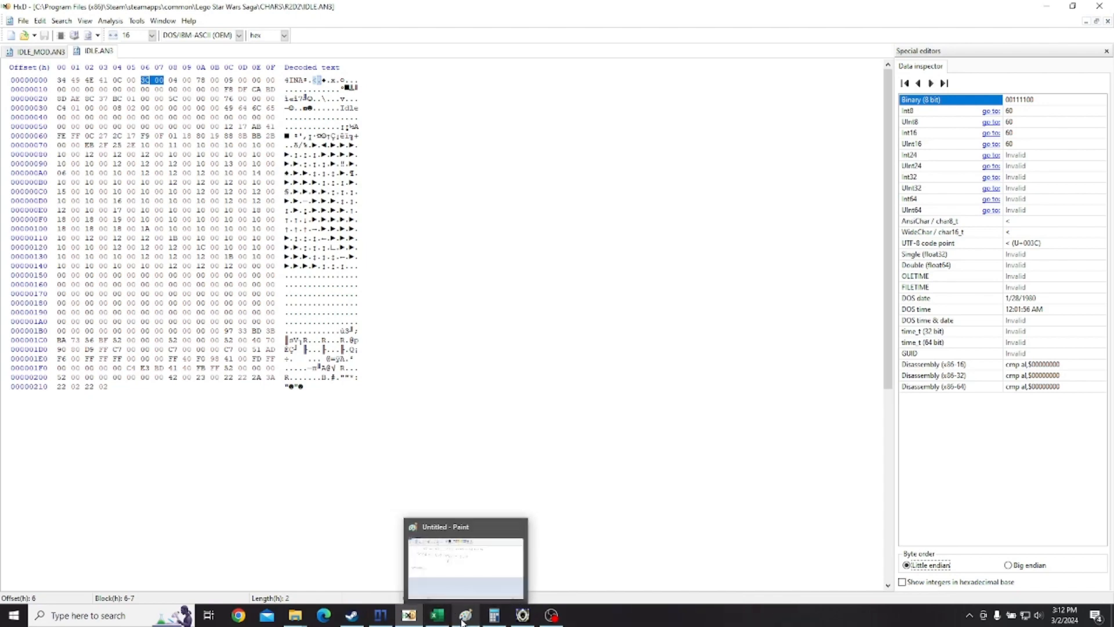
{"action": "left_click", "coordinate": [463, 619]}
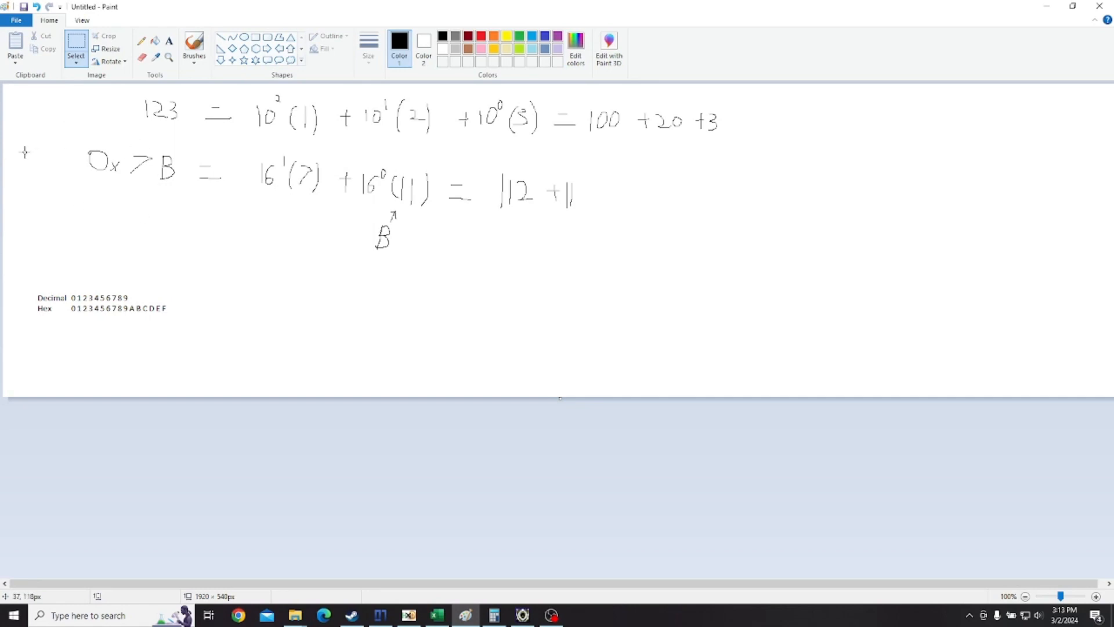
{"action": "key", "text": "ctrl+z"}
{"action": "left_click", "coordinate": [1046, 6]}
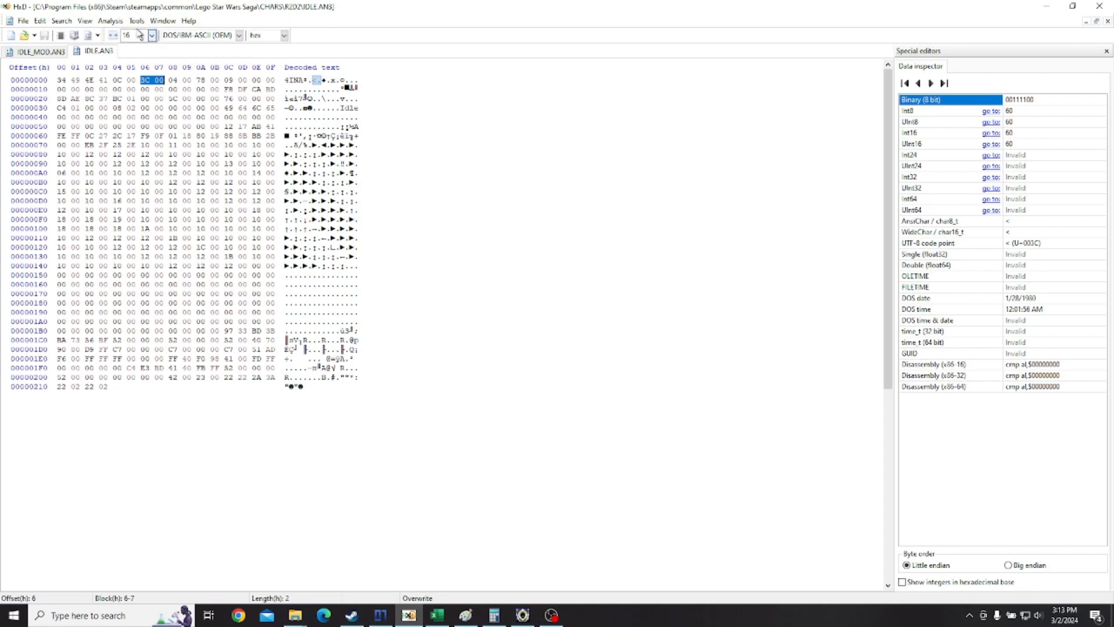
Compare the decoded text in Windows (ANSI) and DOS/IBM-ASCII (OEM) encoding, and highlight the block at offsets 76-14F.
{"action": "left_click", "coordinate": [85, 21]}
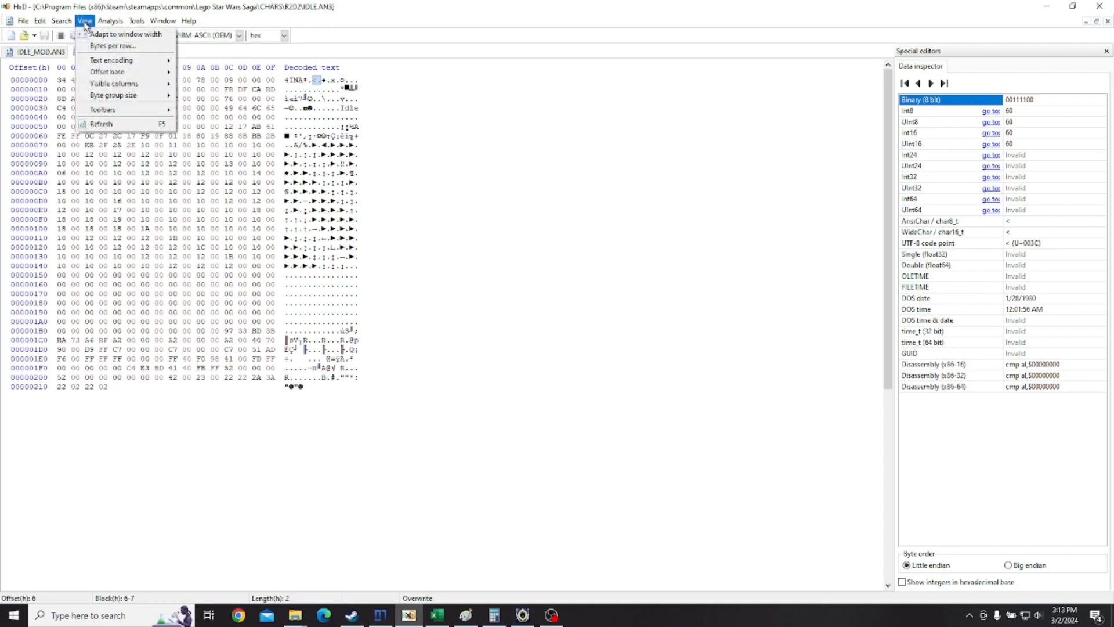
{"action": "mouse_move", "coordinate": [150, 62]}
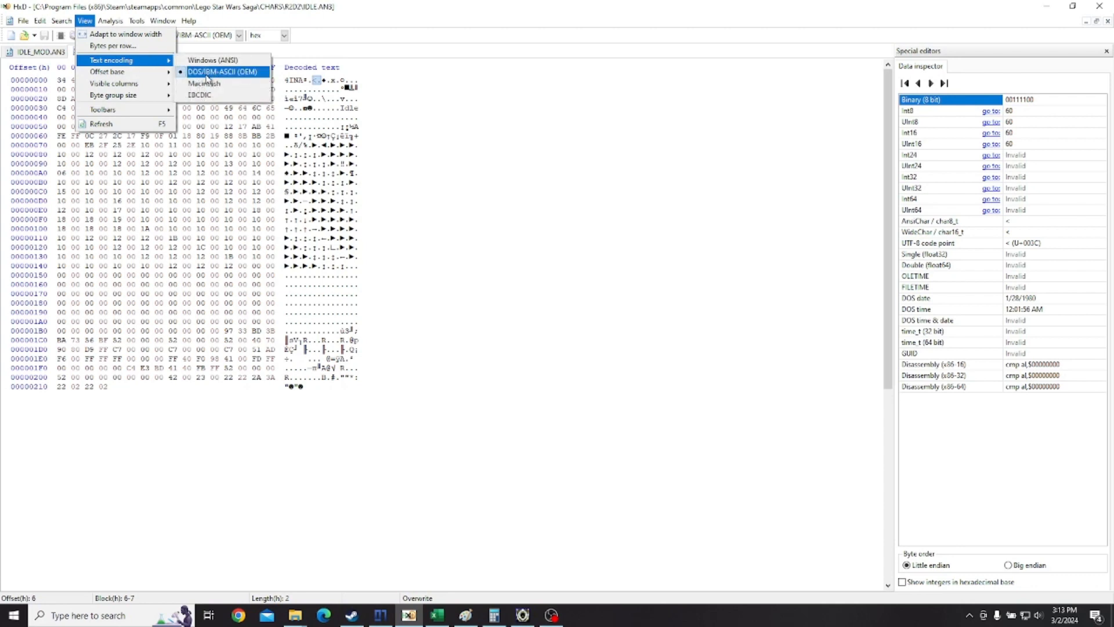
{"action": "left_click", "coordinate": [248, 61]}
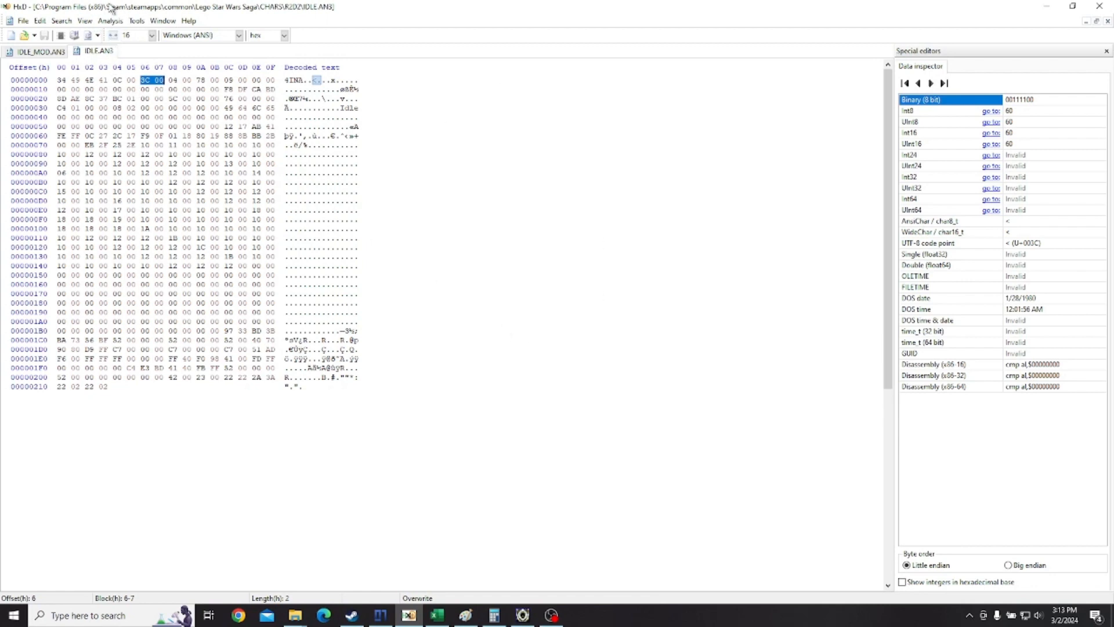
{"action": "left_click", "coordinate": [85, 21]}
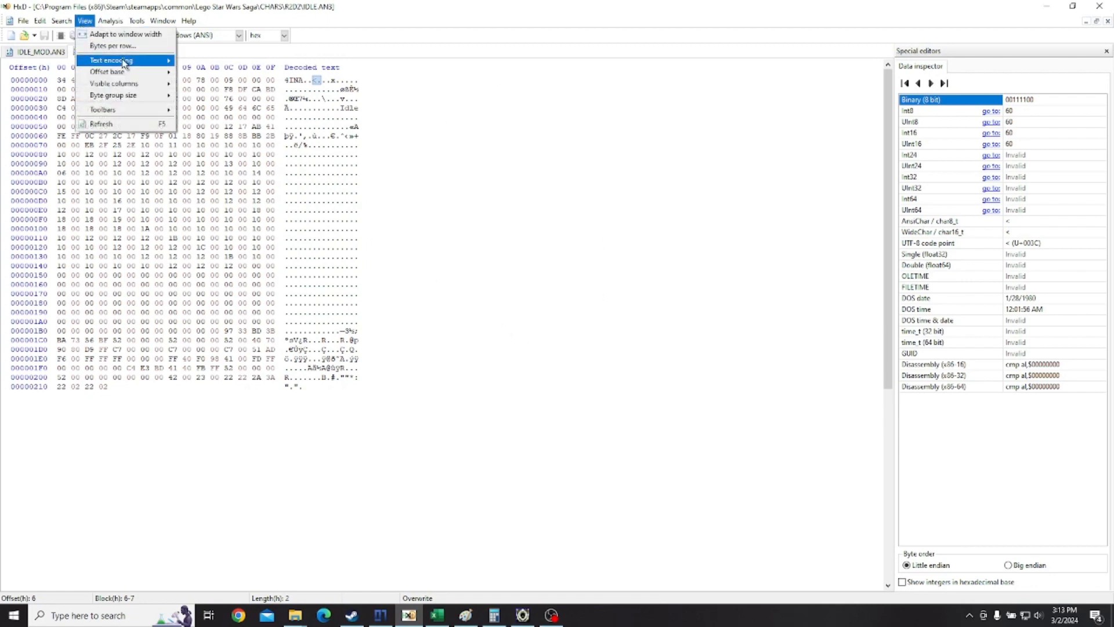
{"action": "mouse_move", "coordinate": [124, 63]}
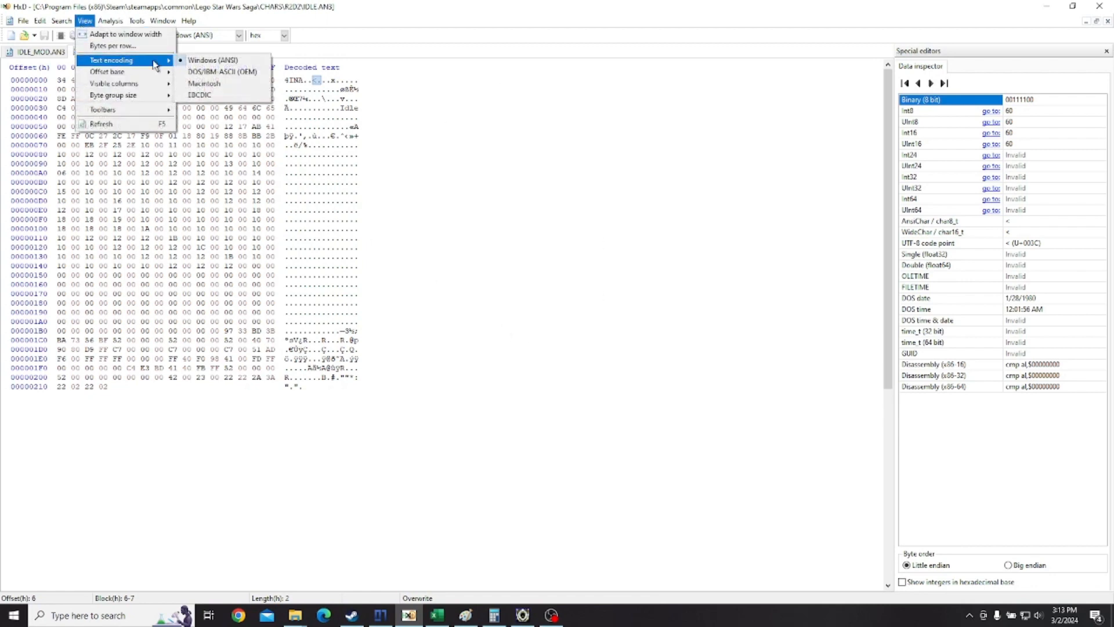
{"action": "left_click", "coordinate": [230, 73]}
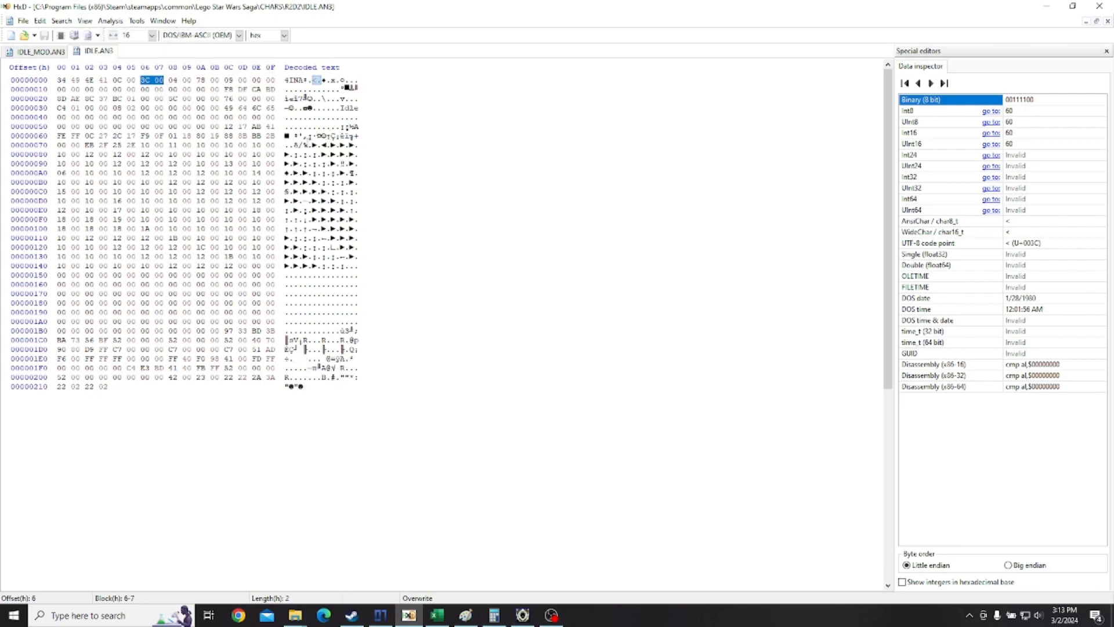
{"action": "left_click_drag", "start_coordinate": [312, 145], "coordinate": [363, 267]}
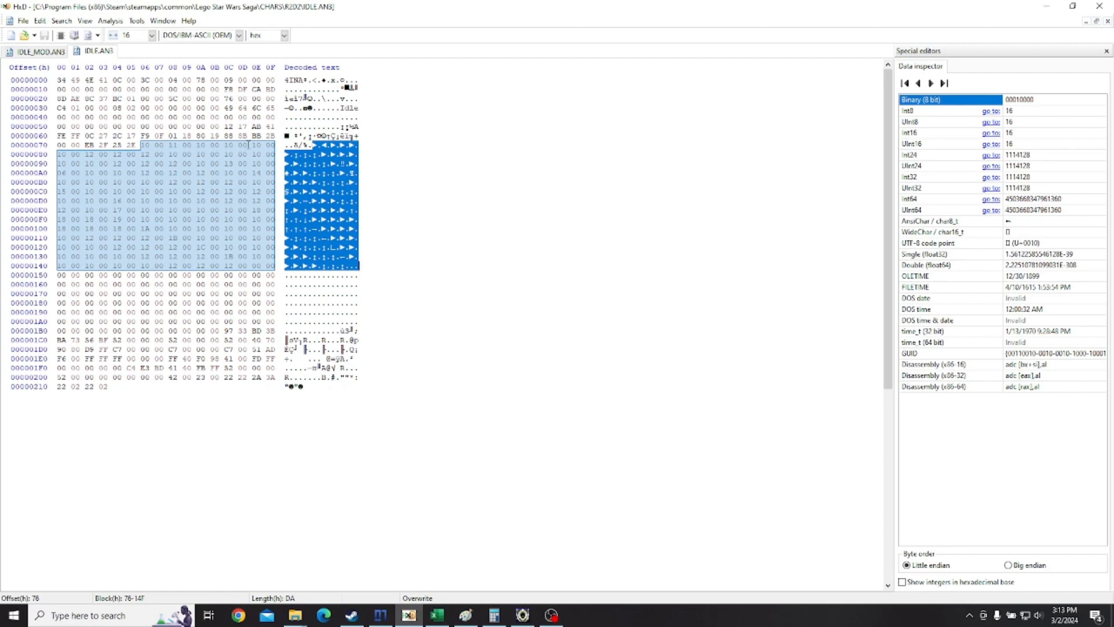
{"action": "left_click", "coordinate": [173, 155]}
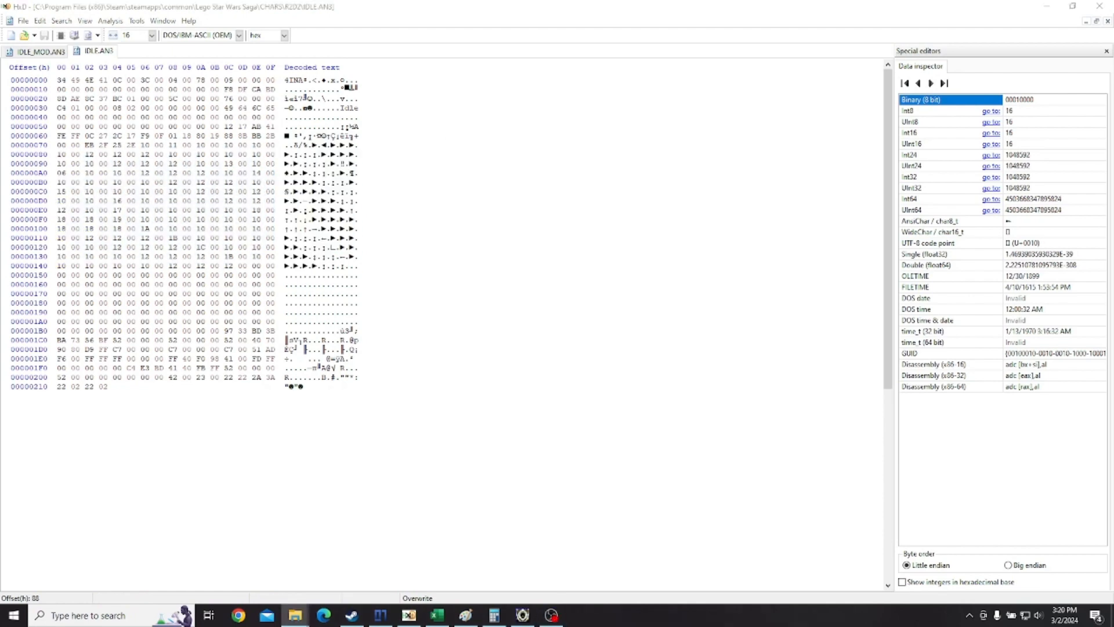
Switch to File Explorer and open the R2D2 folder inside the CHARS folder of Lego Star Wars Saga.
{"action": "left_click", "coordinate": [295, 615]}
{"action": "left_click_drag", "start_coordinate": [276, 79], "coordinate": [579, 129]}
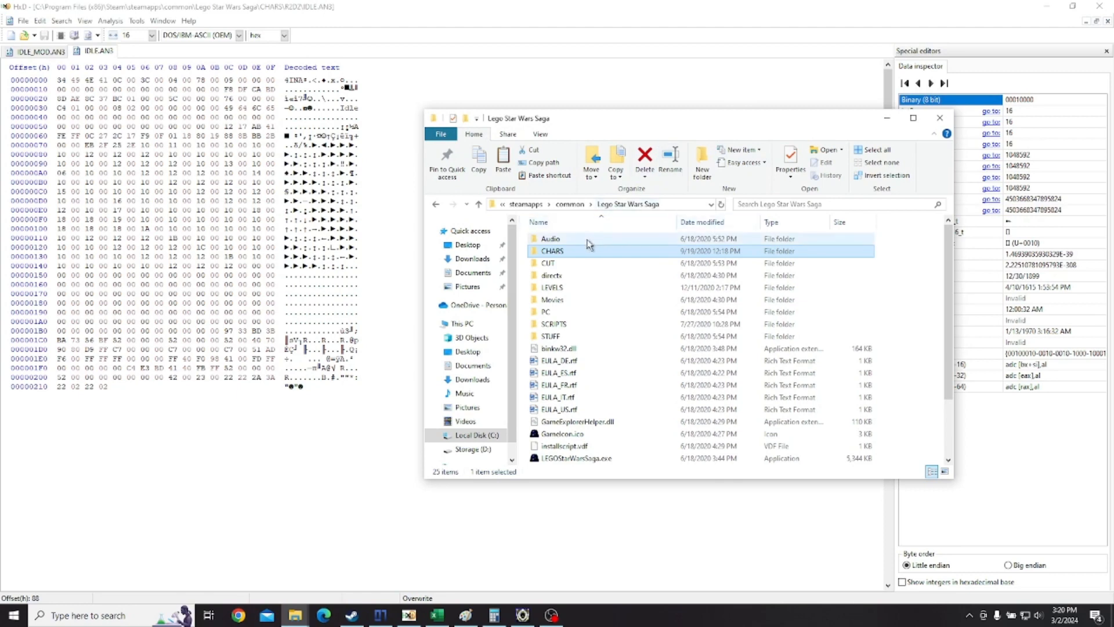
{"action": "double_click", "coordinate": [601, 256]}
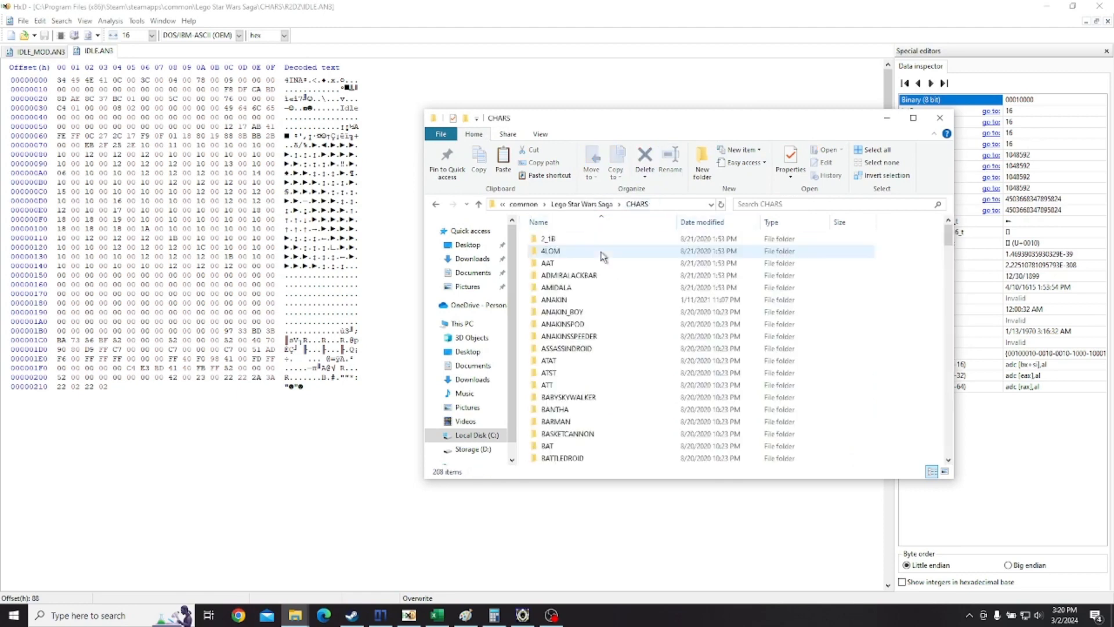
{"action": "scroll", "coordinate": [626, 308], "scroll_direction": "down", "scroll_amount": 15}
{"action": "scroll", "coordinate": [661, 294], "scroll_direction": "down", "scroll_amount": 20}
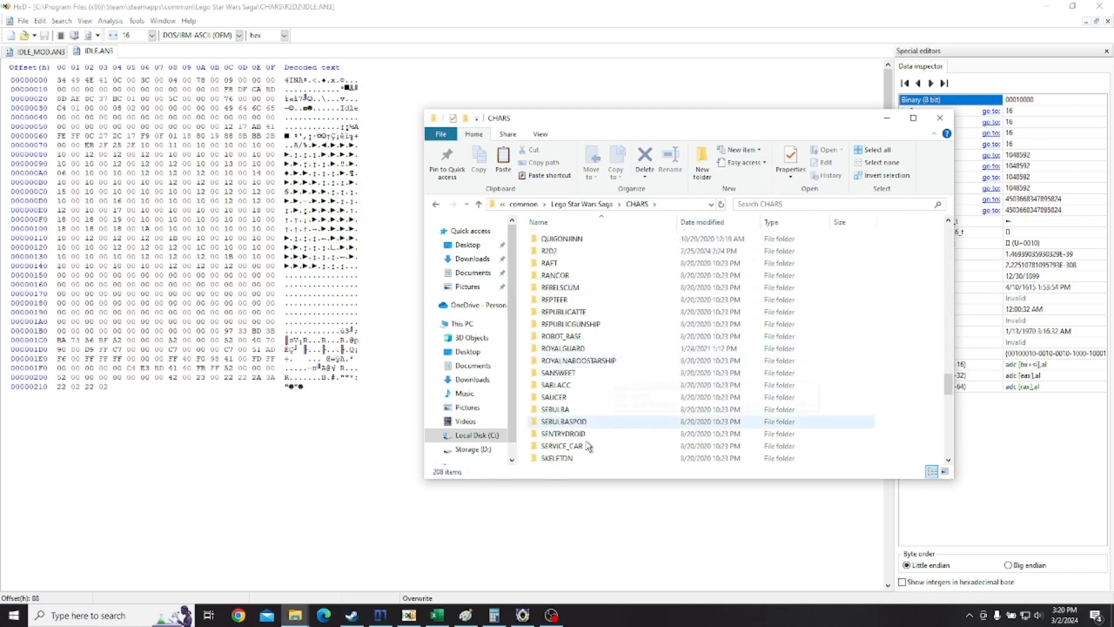
{"action": "scroll", "coordinate": [581, 348], "scroll_direction": "down", "scroll_amount": 4}
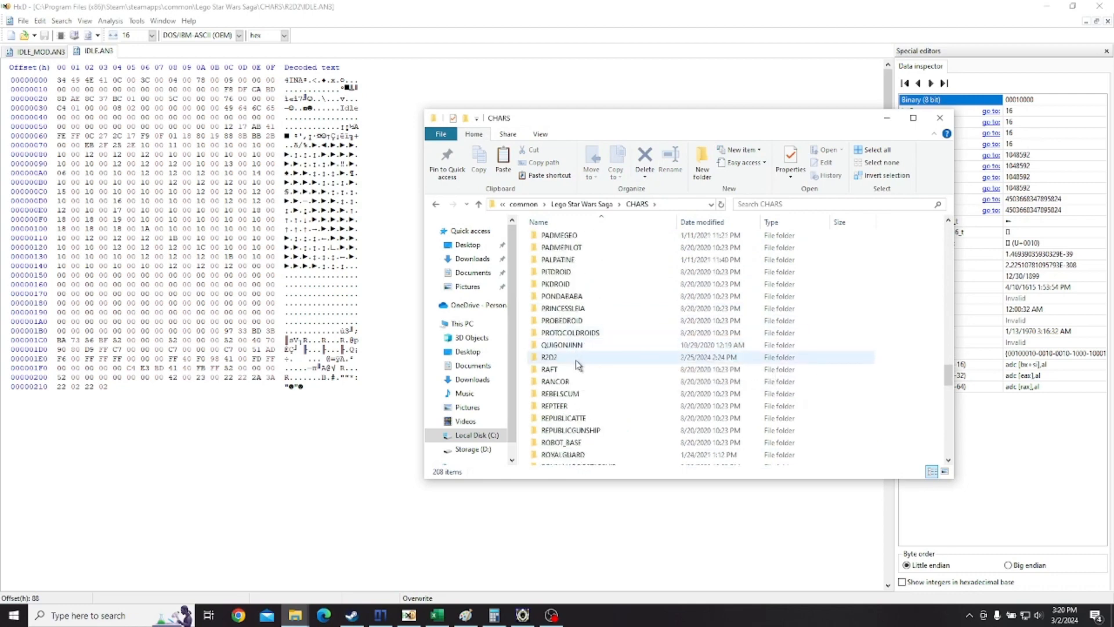
{"action": "double_click", "coordinate": [575, 358]}
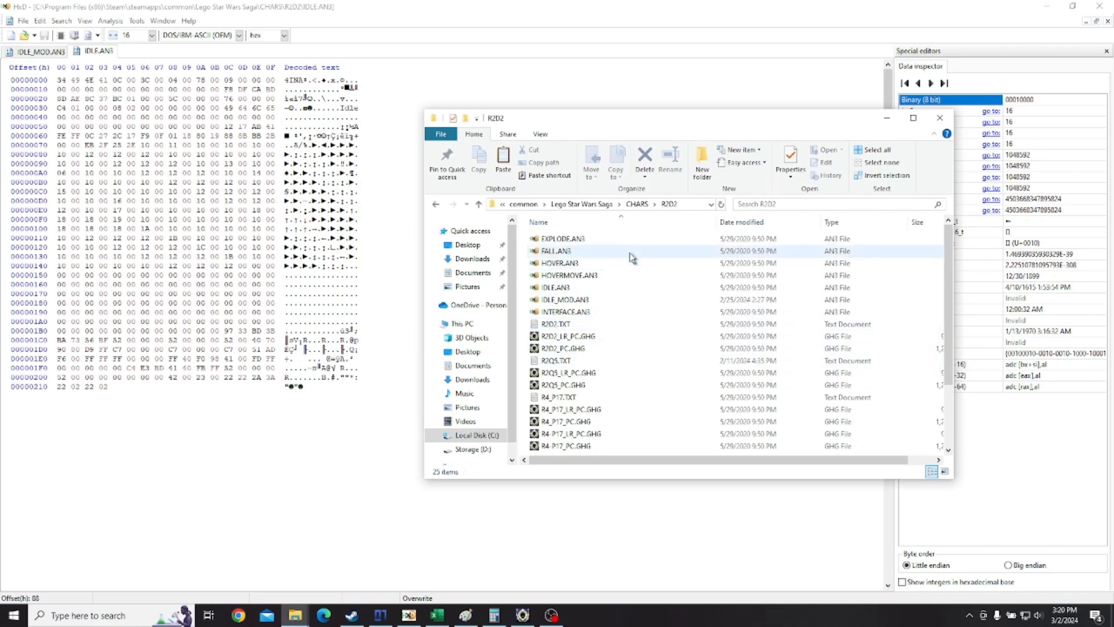
Look through the R2D2 folder's AN3 animation files, from EXPLODE.AN3 down to ZZAP.AN3.
{"action": "left_click", "coordinate": [598, 239]}
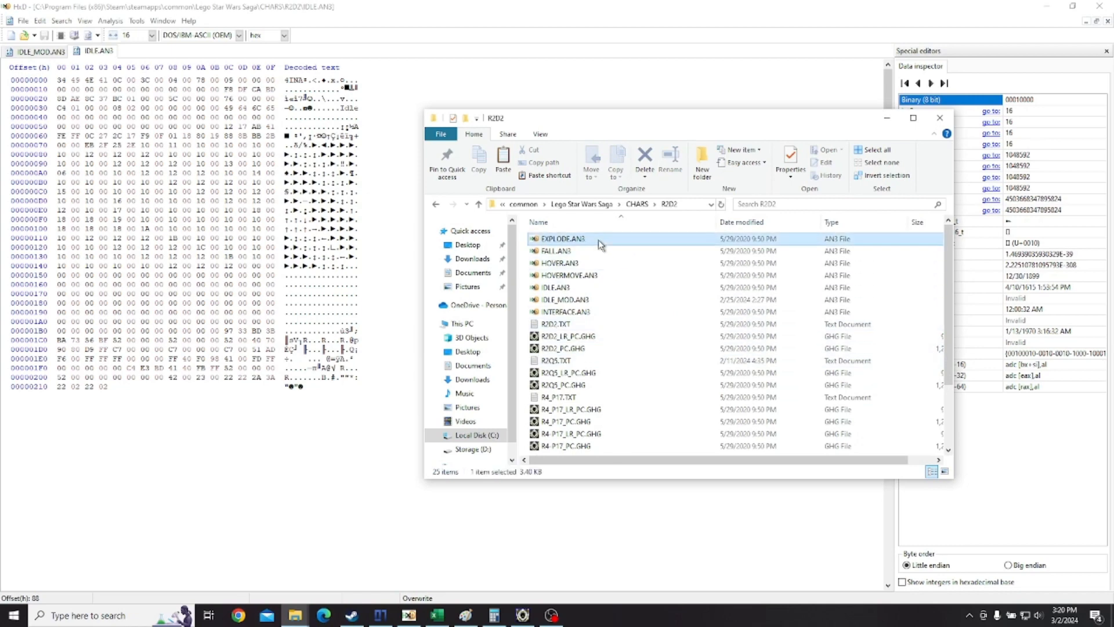
{"action": "left_click", "coordinate": [592, 287]}
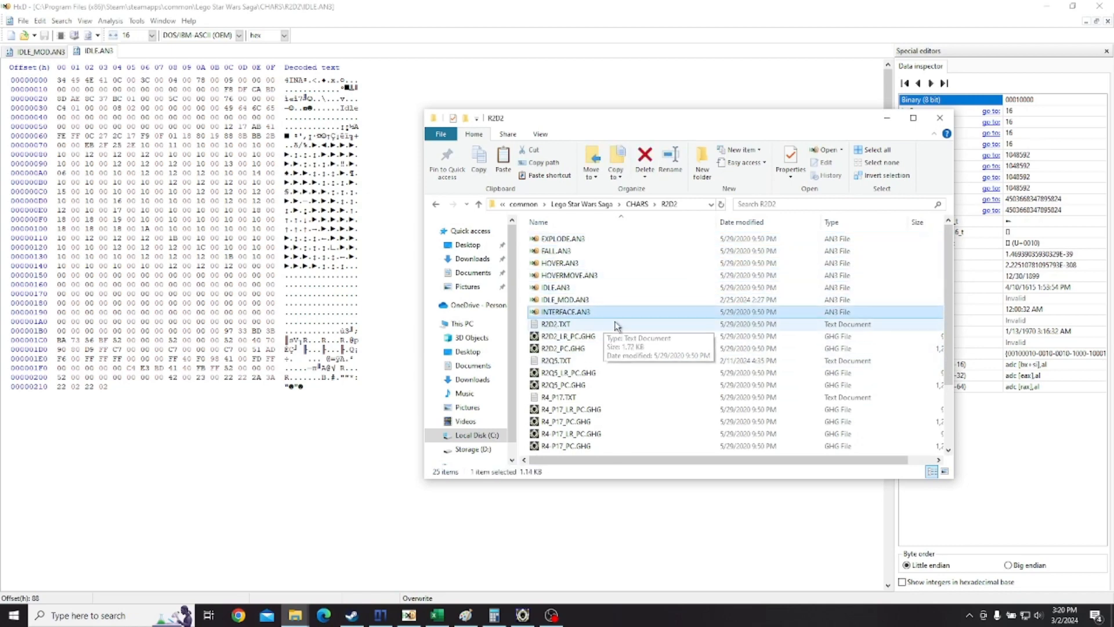
{"action": "scroll", "coordinate": [609, 342], "scroll_direction": "down", "scroll_amount": 3}
{"action": "left_click", "coordinate": [614, 400]}
{"action": "left_click", "coordinate": [612, 436]}
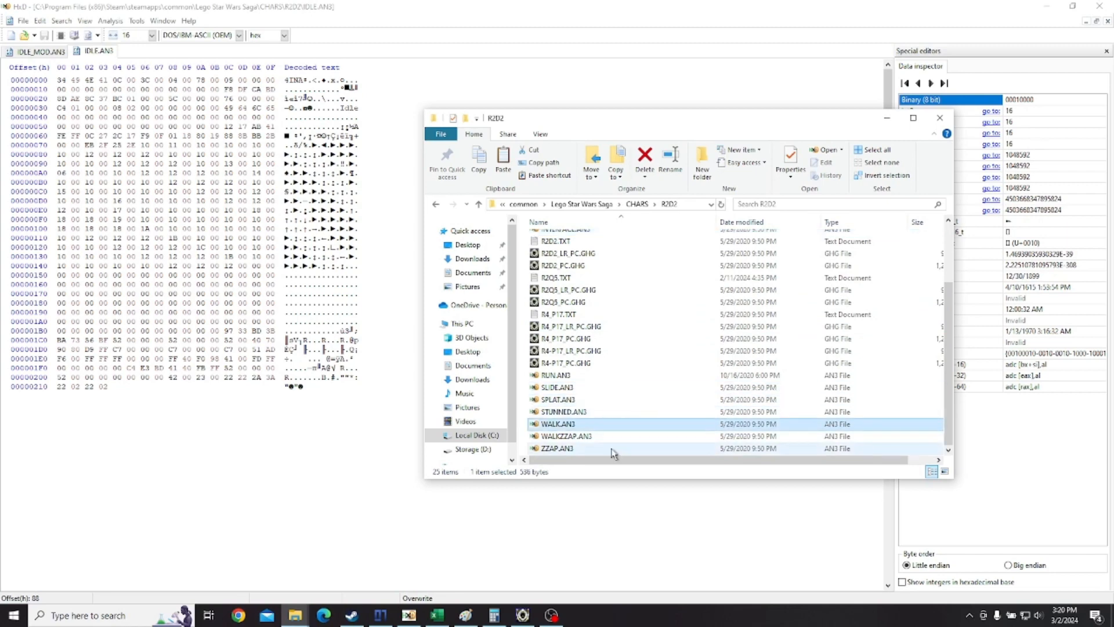
{"action": "scroll", "coordinate": [612, 436], "scroll_direction": "up", "scroll_amount": 4}
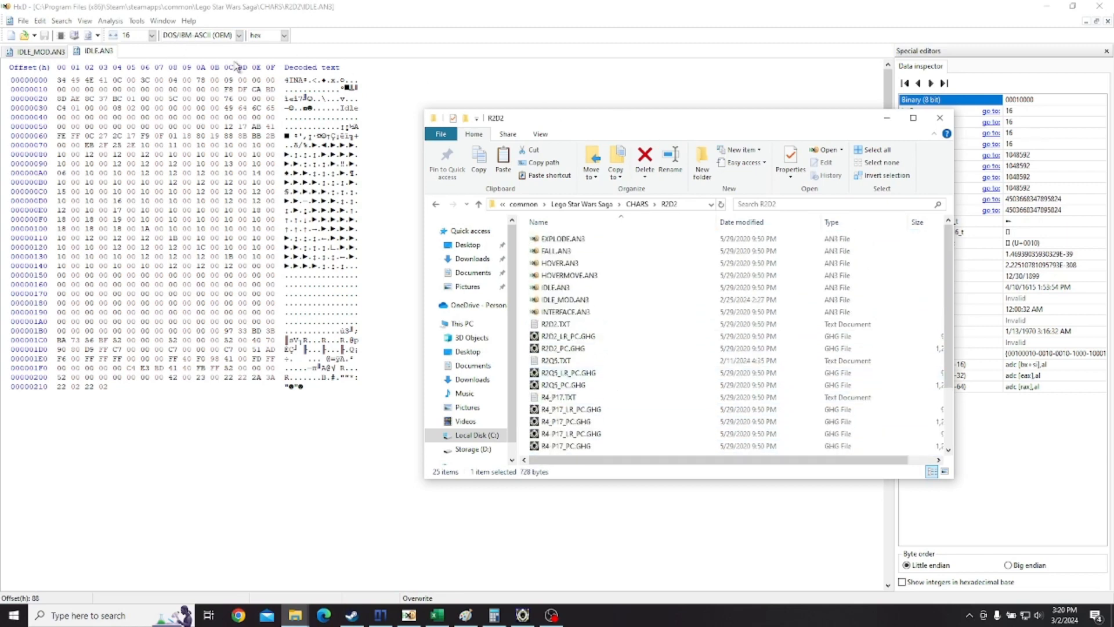
Return to HxD, highlight the entire contents of IDLE.AN3, and place the cursor at offset 76.
{"action": "left_click", "coordinate": [940, 117]}
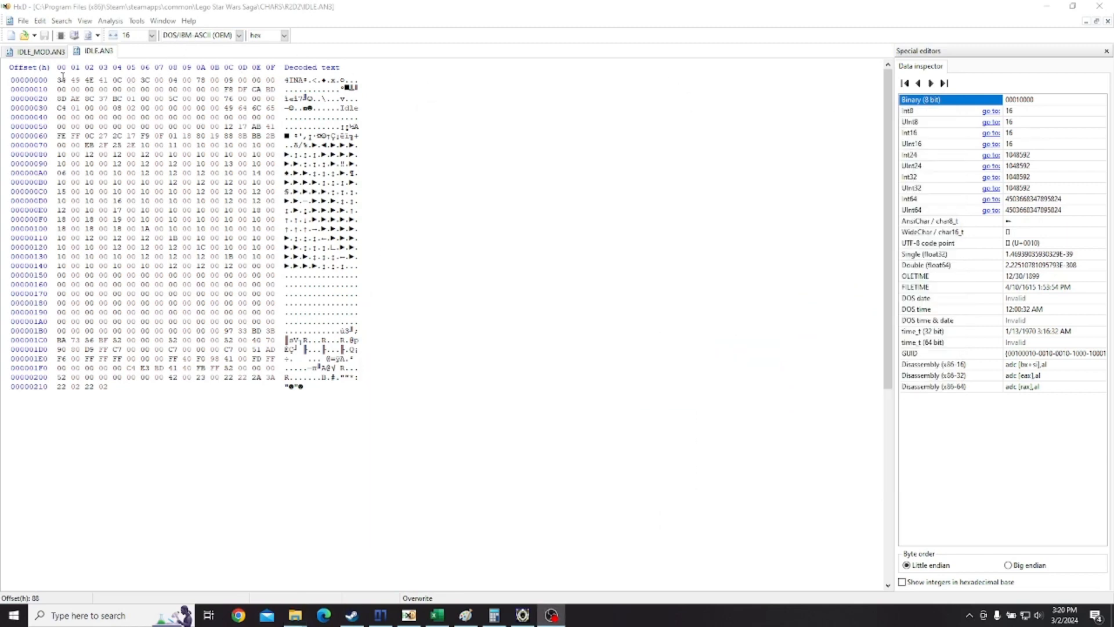
{"action": "left_click_drag", "start_coordinate": [63, 78], "coordinate": [325, 396]}
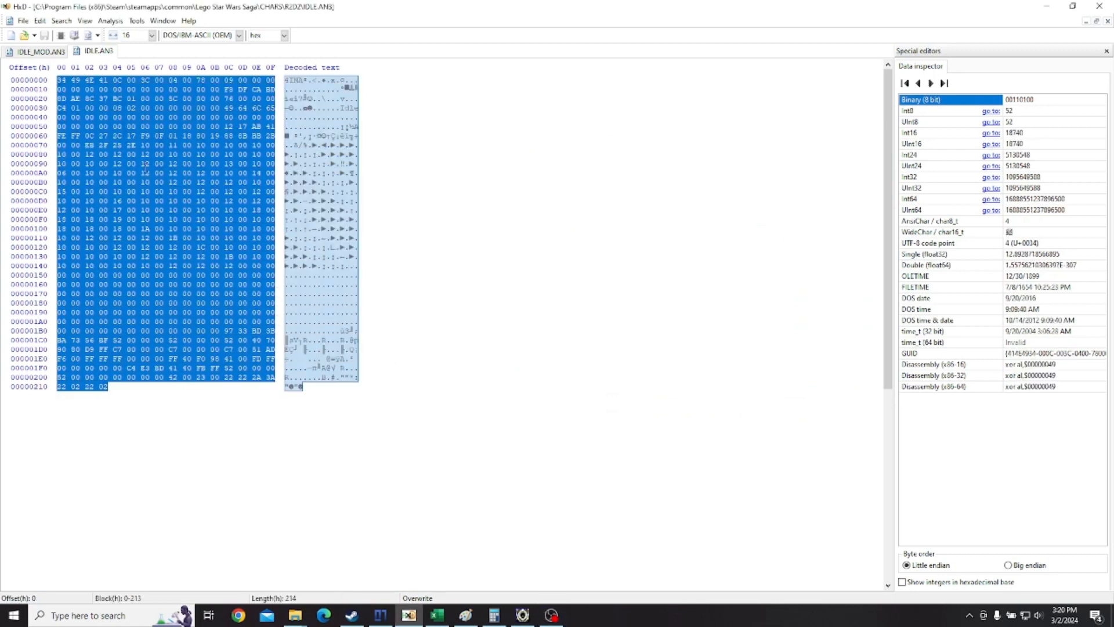
{"action": "left_click", "coordinate": [139, 143]}
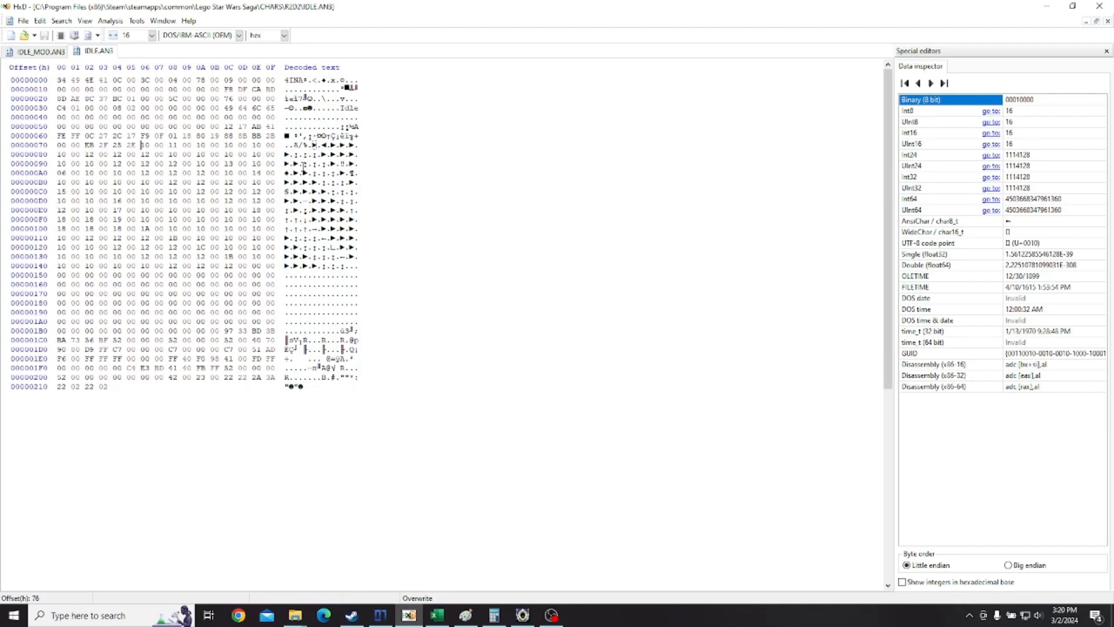
Open R2D2_PC.GHG from the R2D2 folder in Noesis and move the Data Viewer clear of the folder tree.
{"action": "mouse_move", "coordinate": [295, 614]}
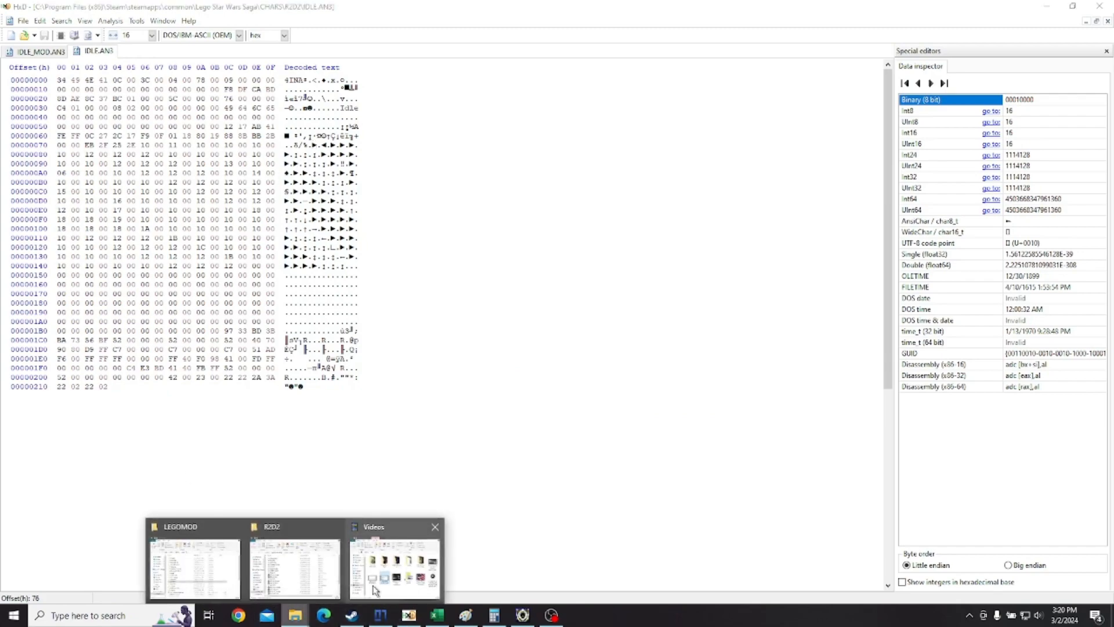
{"action": "left_click", "coordinate": [297, 583]}
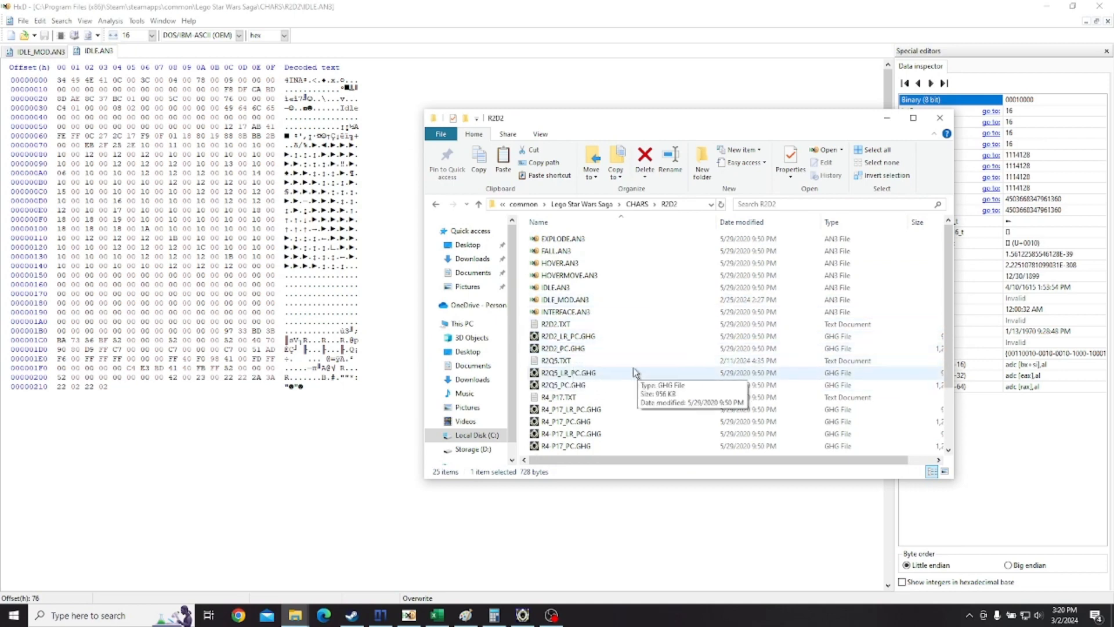
{"action": "double_click", "coordinate": [592, 350]}
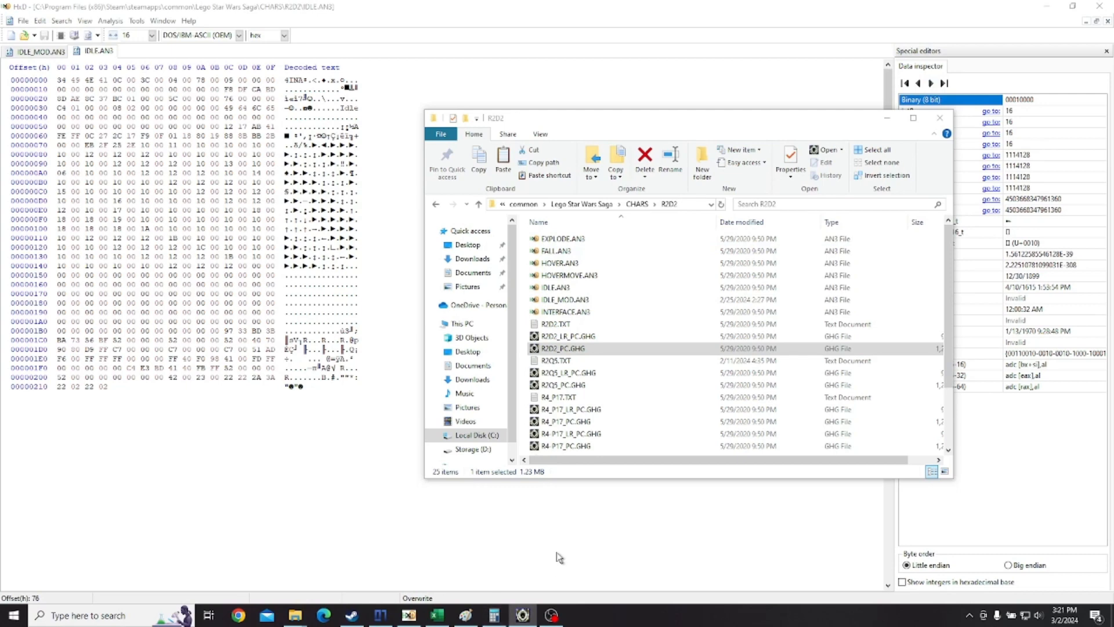
{"action": "mouse_move", "coordinate": [529, 613]}
{"action": "left_click", "coordinate": [534, 542]}
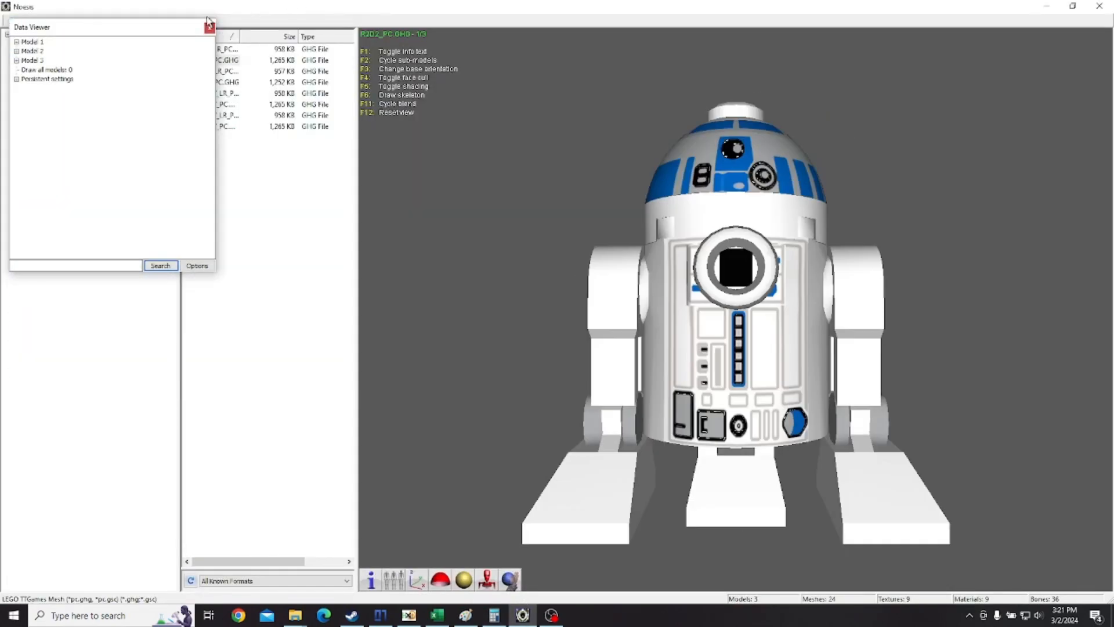
{"action": "left_click_drag", "start_coordinate": [94, 36], "coordinate": [179, 179]}
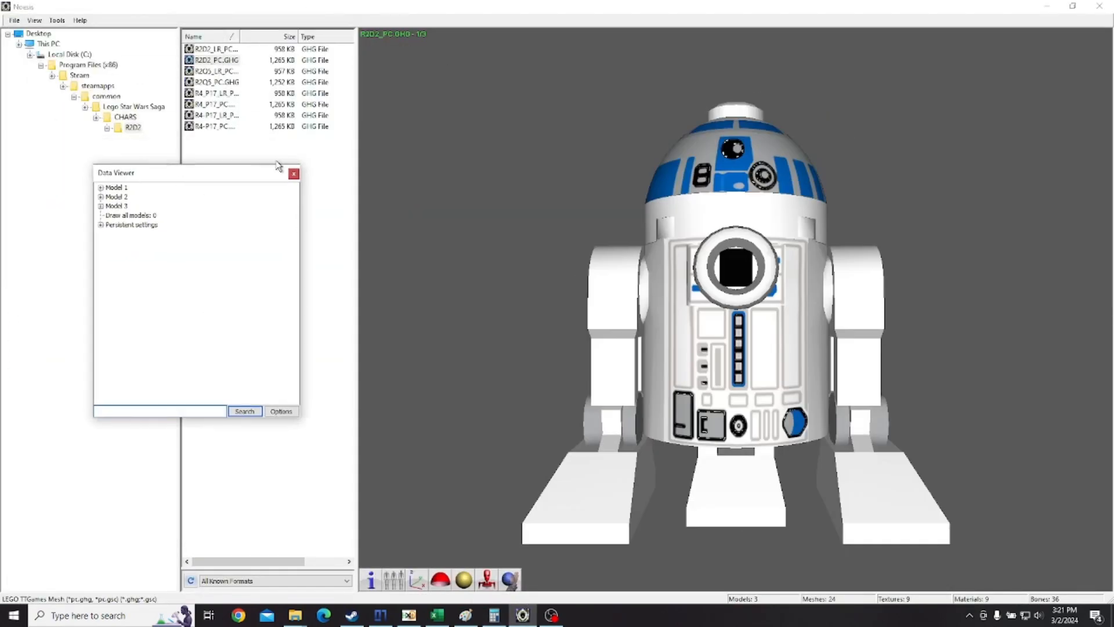
Close the Data Viewer and inspect the R2D2 model from a raised side angle.
{"action": "left_click", "coordinate": [293, 172]}
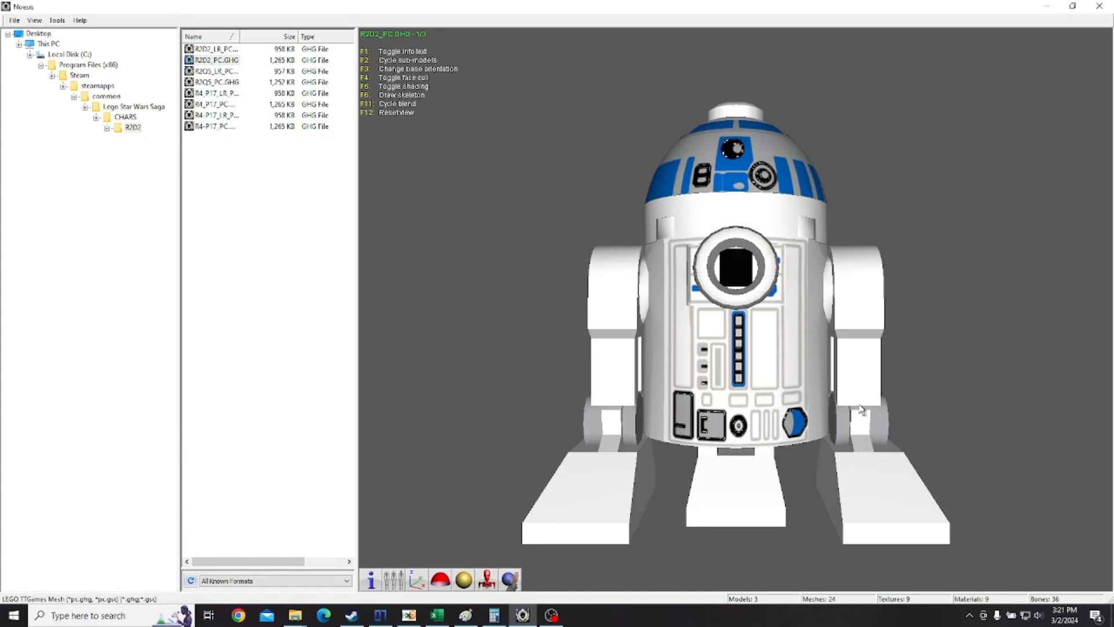
{"action": "left_click_drag", "start_coordinate": [897, 352], "coordinate": [830, 383]}
{"action": "left_click_drag", "start_coordinate": [531, 486], "coordinate": [528, 461]}
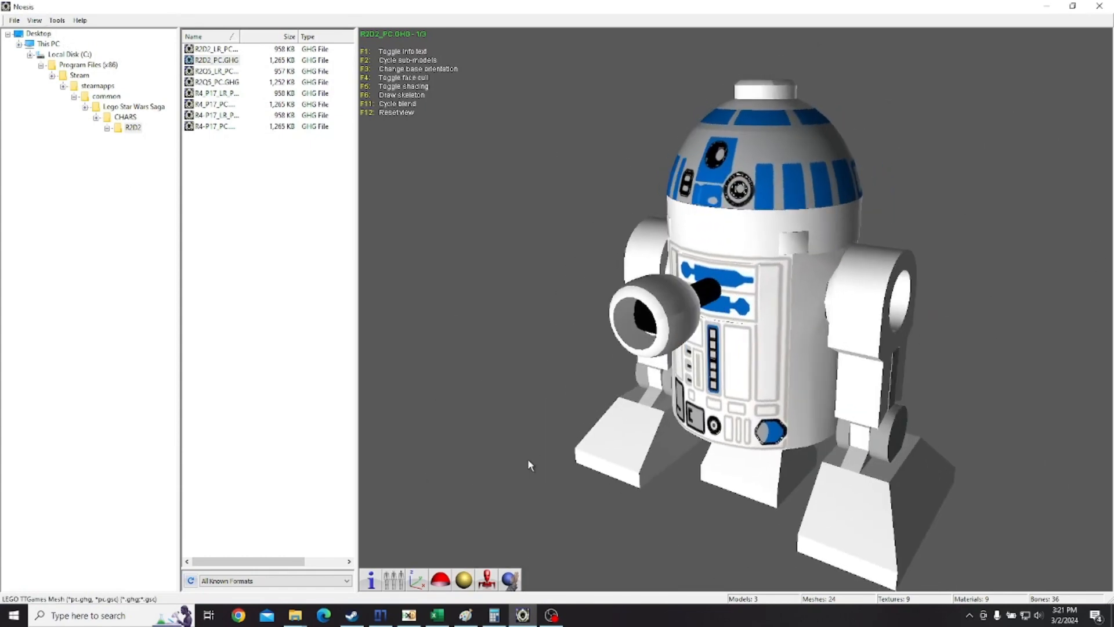
Cycle the R2D2 model to its third sub-model and draw its skeleton over the mesh.
{"action": "left_click", "coordinate": [392, 581]}
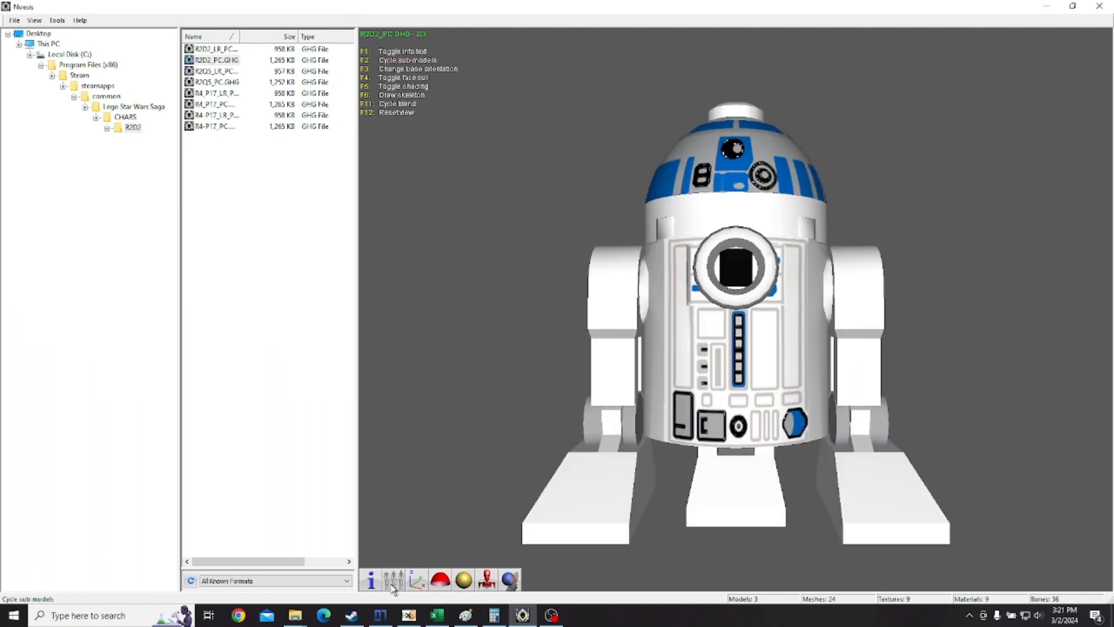
{"action": "left_click", "coordinate": [393, 580]}
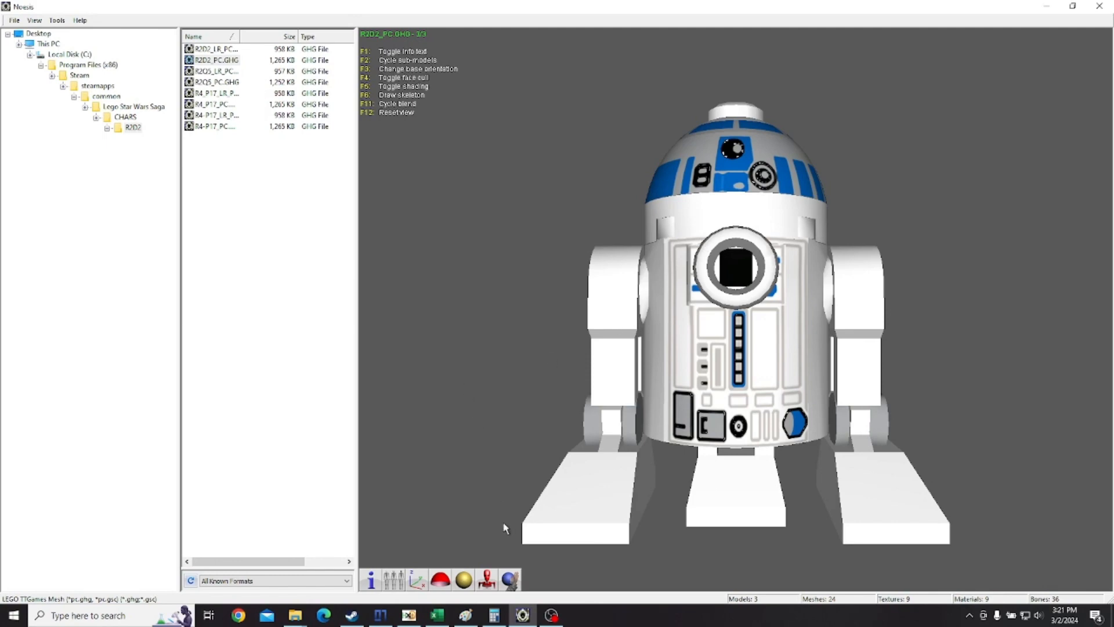
{"action": "left_click", "coordinate": [487, 580]}
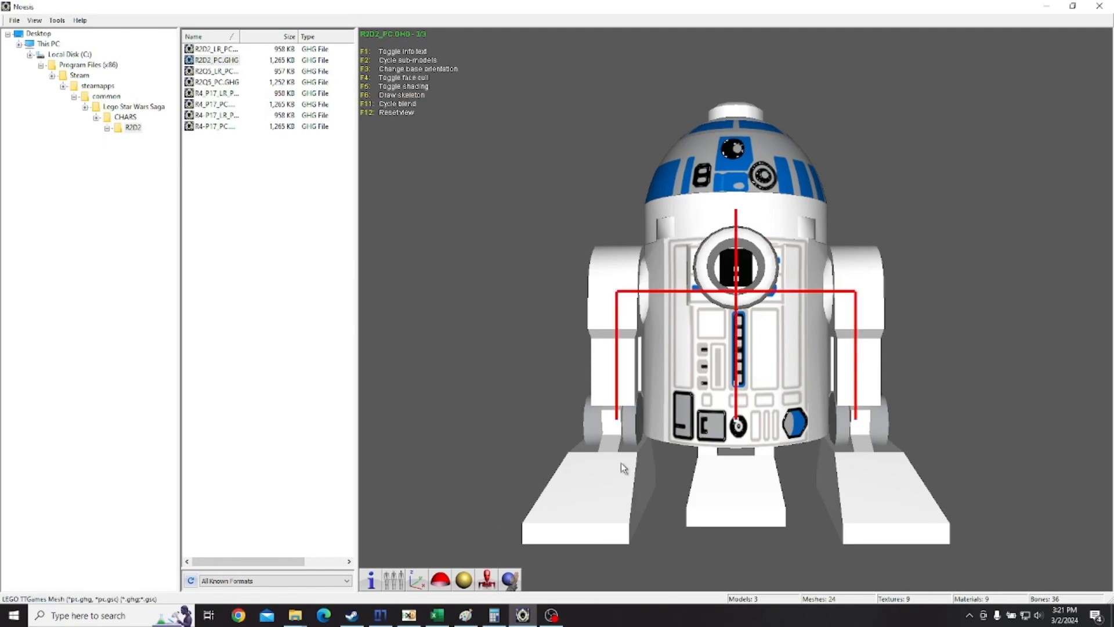
{"action": "left_click_drag", "start_coordinate": [903, 250], "coordinate": [544, 308]}
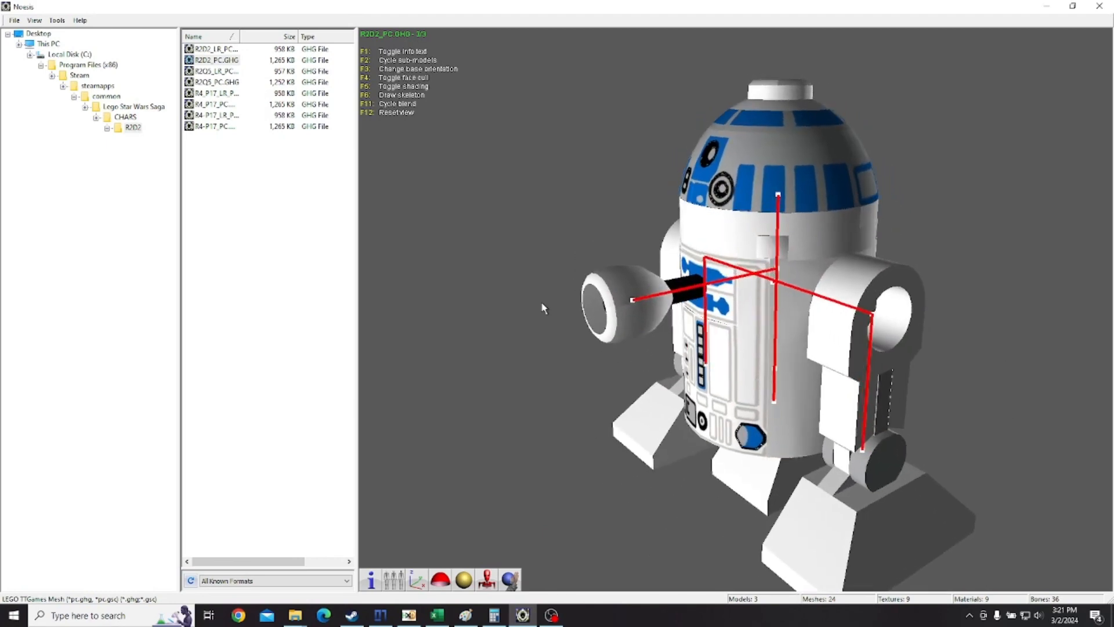
Reopen the Data Viewer and expand the Bones list of Model 3.
{"action": "left_click", "coordinate": [57, 21]}
{"action": "left_click", "coordinate": [90, 62]}
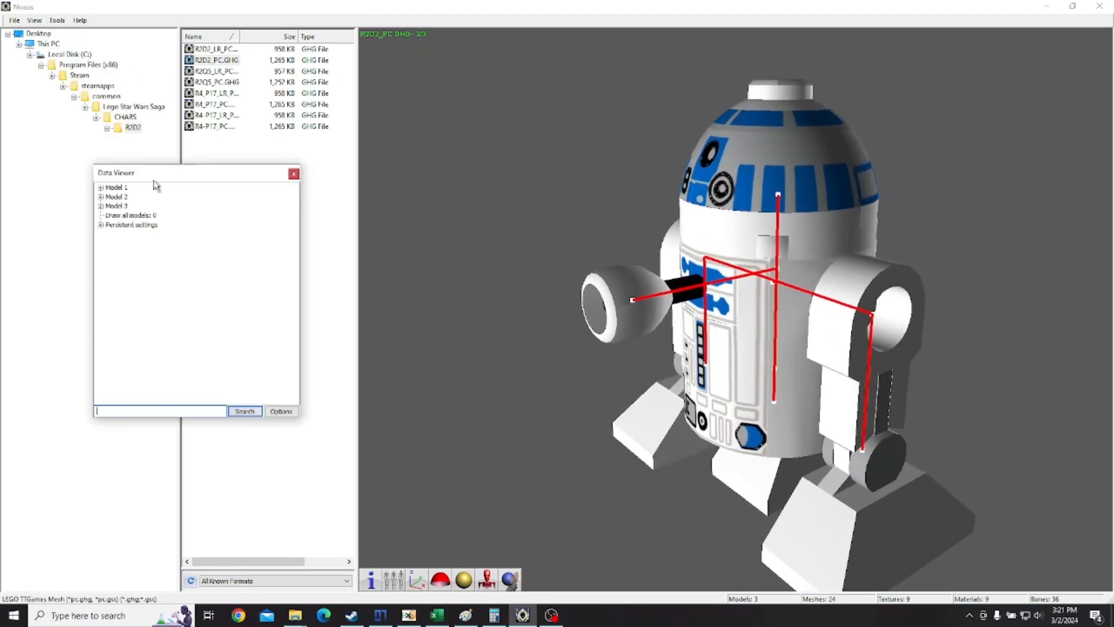
{"action": "left_click", "coordinate": [101, 207]}
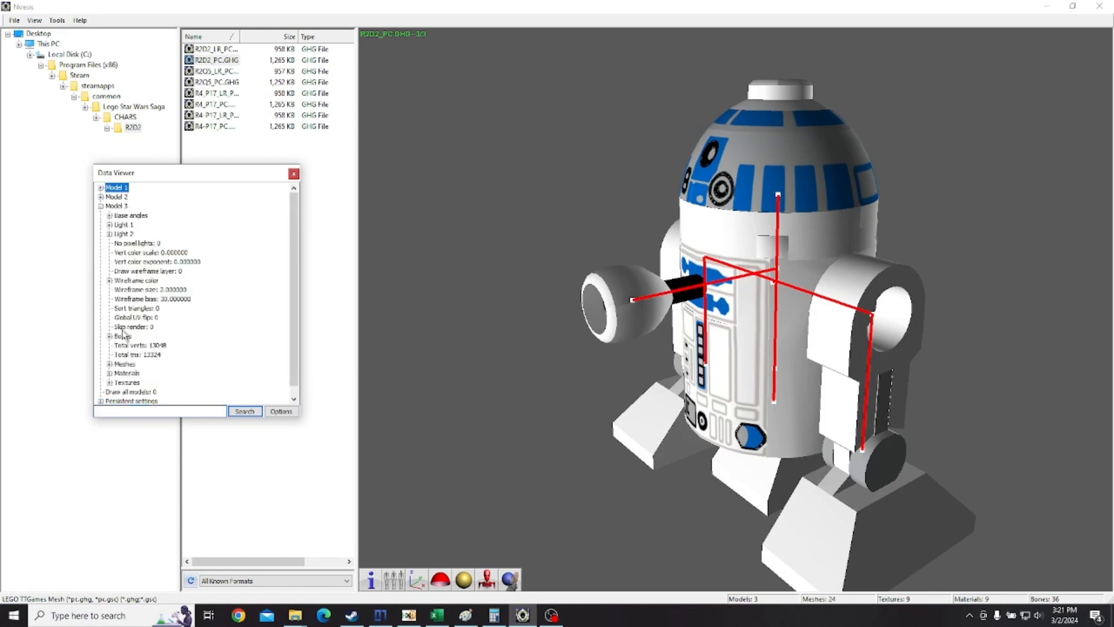
{"action": "left_click", "coordinate": [119, 337]}
{"action": "left_click", "coordinate": [110, 337]}
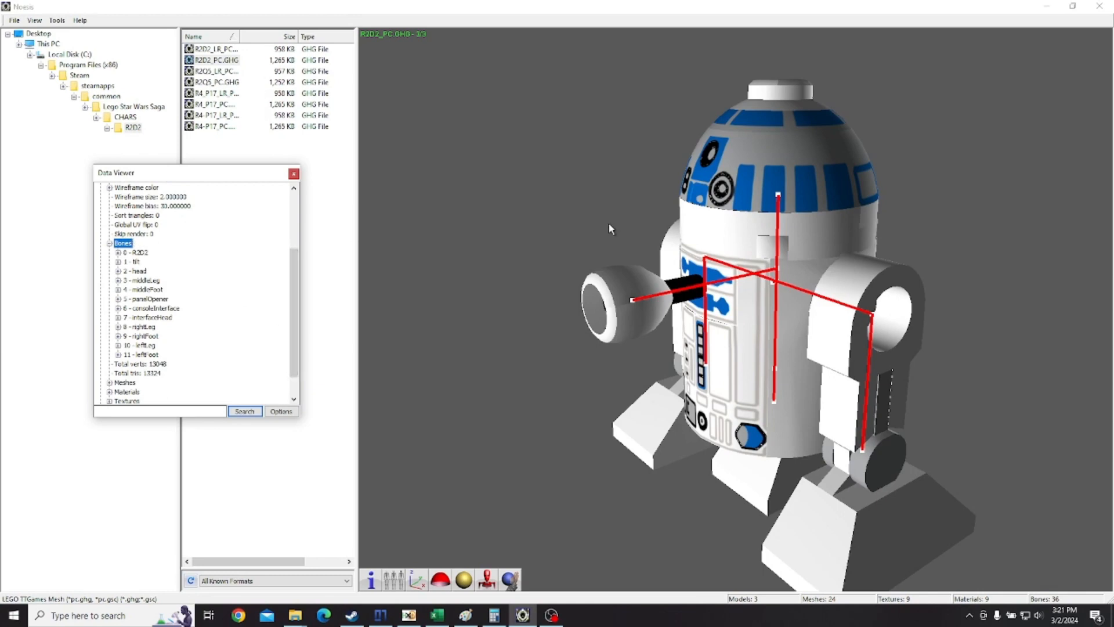
Highlight Model 3's bones one after another from tilt to rightLeg to locate each on the skeleton.
{"action": "mouse_move", "coordinate": [610, 229]}
{"action": "left_mouse_down"}
{"action": "mouse_move", "coordinate": [604, 219]}
{"action": "mouse_move", "coordinate": [638, 272]}
{"action": "mouse_move", "coordinate": [725, 232]}
{"action": "mouse_move", "coordinate": [563, 229]}
{"action": "mouse_move", "coordinate": [598, 235]}
{"action": "left_mouse_up"}
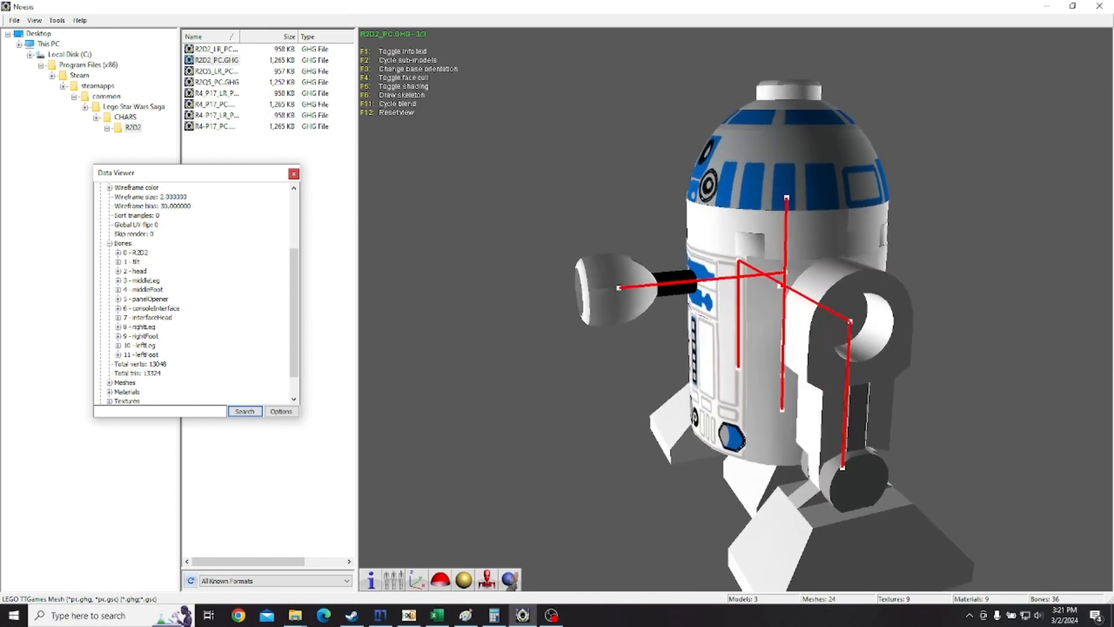
{"action": "left_click_drag", "start_coordinate": [725, 325], "coordinate": [736, 311]}
{"action": "left_click", "coordinate": [145, 259]}
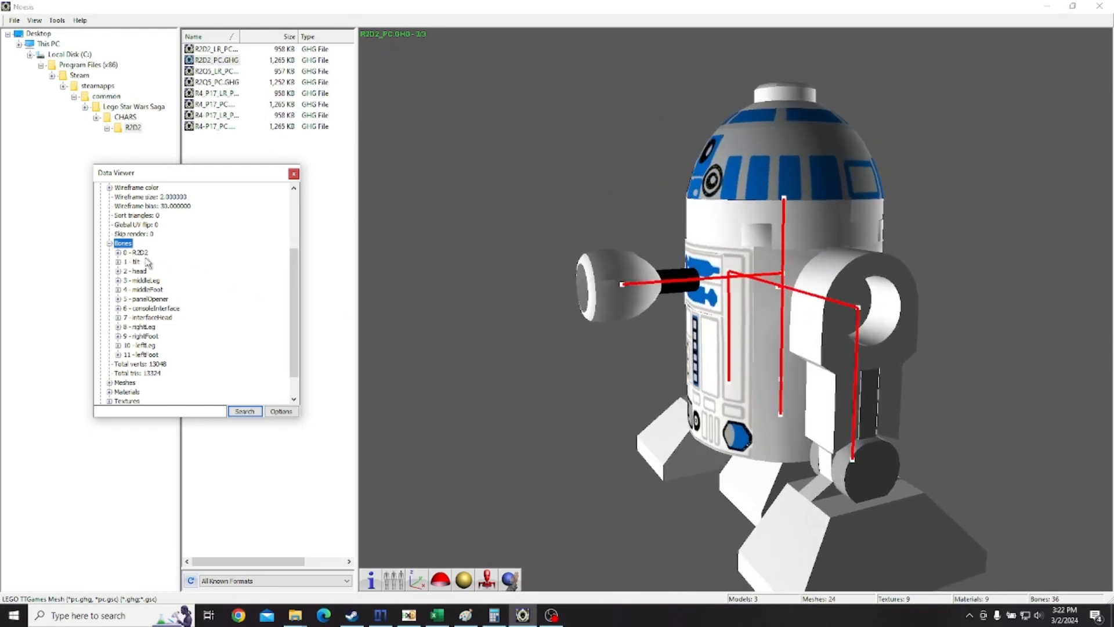
{"action": "left_click", "coordinate": [133, 262]}
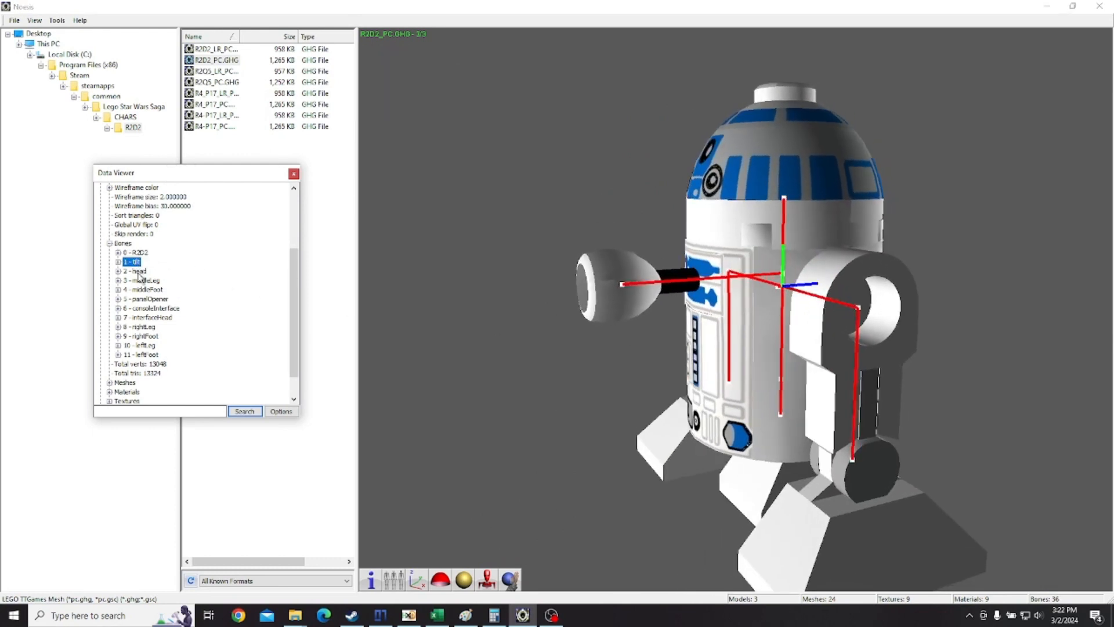
{"action": "left_click", "coordinate": [139, 273]}
{"action": "left_click", "coordinate": [143, 282]}
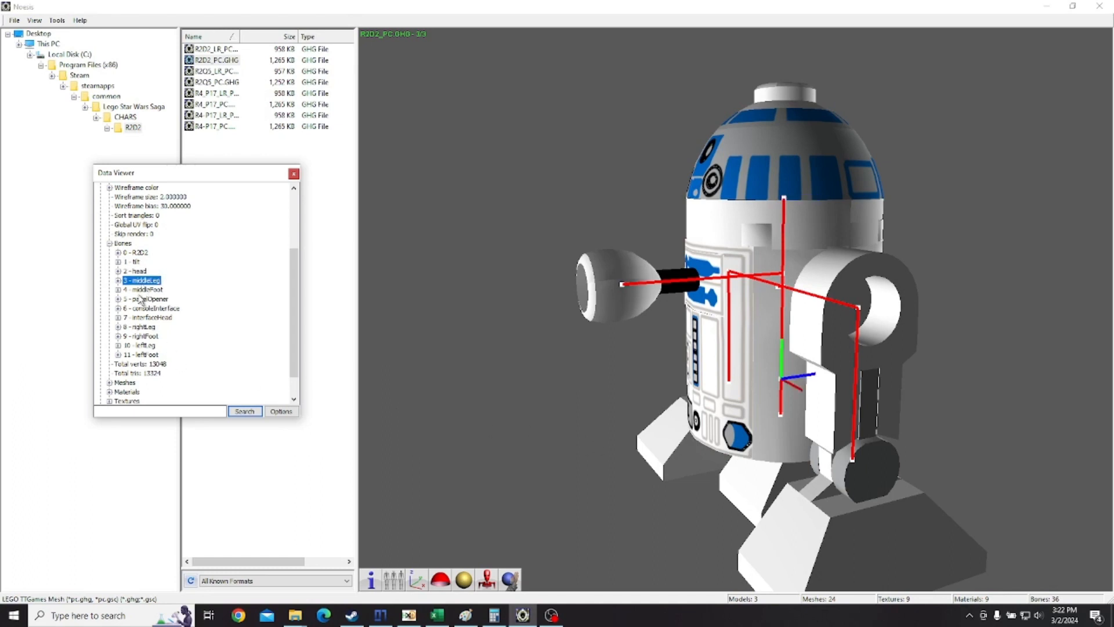
{"action": "left_click", "coordinate": [148, 289]}
{"action": "left_click", "coordinate": [149, 300]}
{"action": "left_click", "coordinate": [149, 309]}
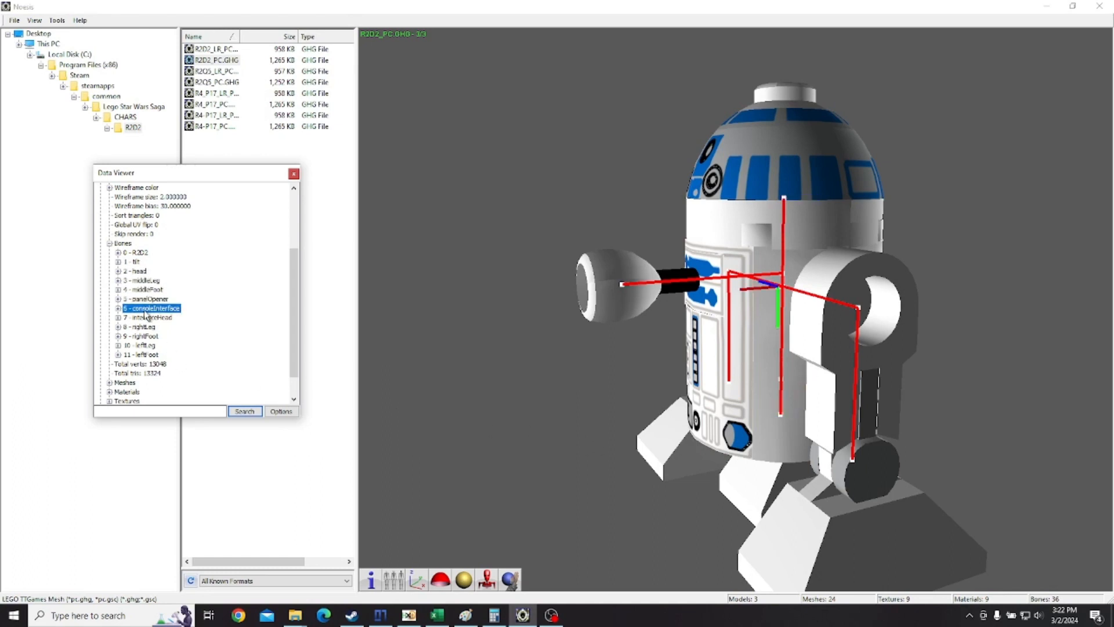
{"action": "left_click", "coordinate": [151, 318]}
{"action": "left_click", "coordinate": [152, 328]}
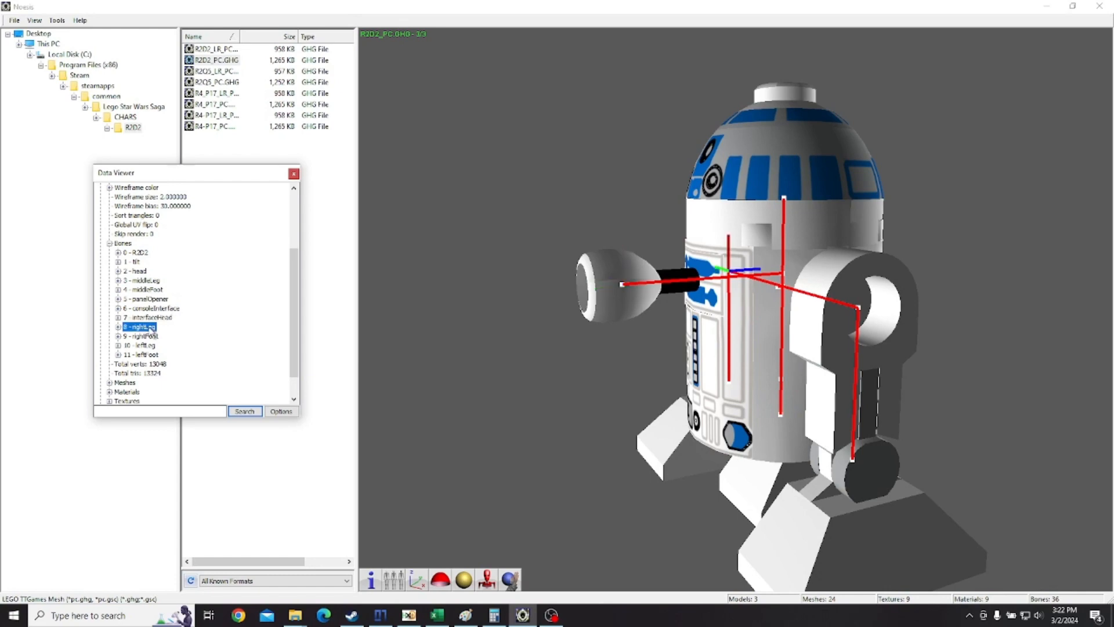
View the model from the front and locate the rightFoot, leftFoot and leftLeg bones on the skeleton.
{"action": "left_click_drag", "start_coordinate": [627, 284], "coordinate": [725, 309]}
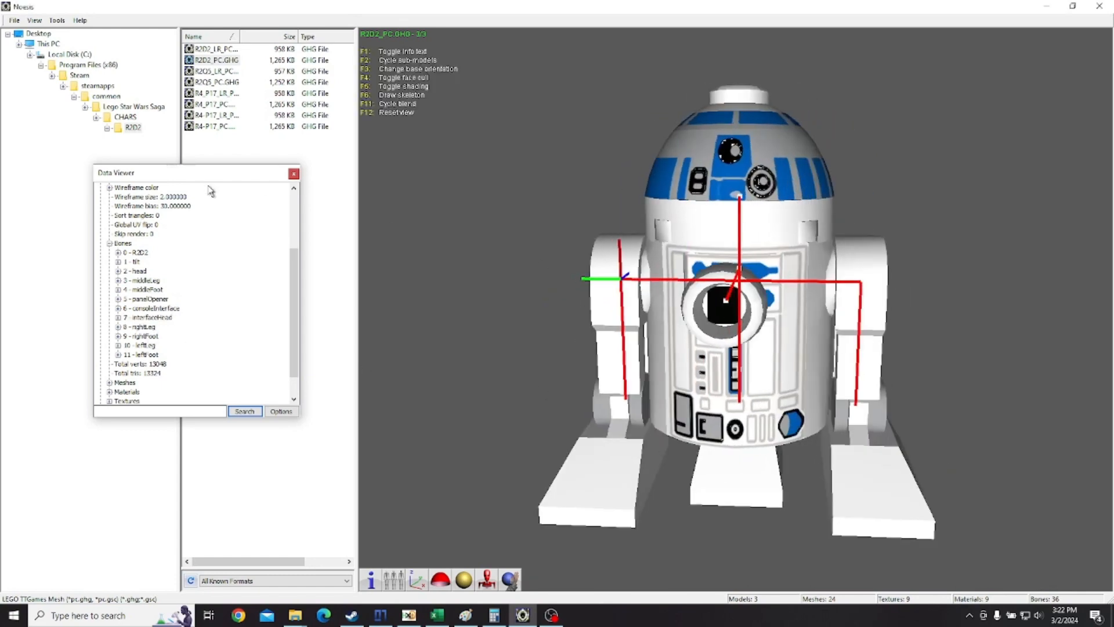
{"action": "left_click", "coordinate": [144, 337]}
{"action": "left_click", "coordinate": [145, 354]}
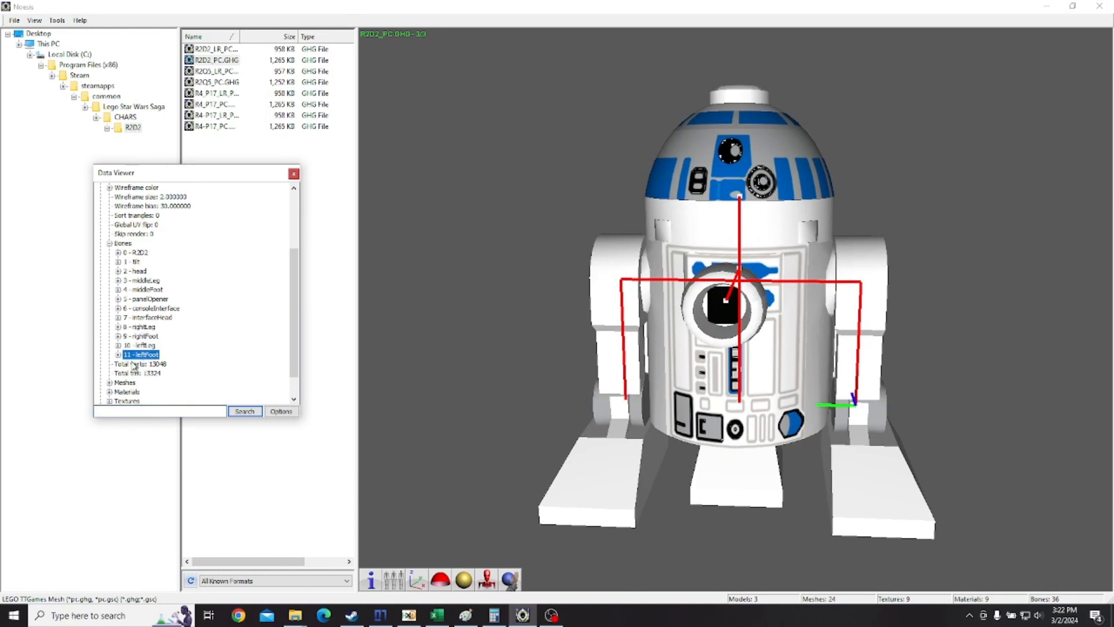
{"action": "left_click", "coordinate": [144, 336]}
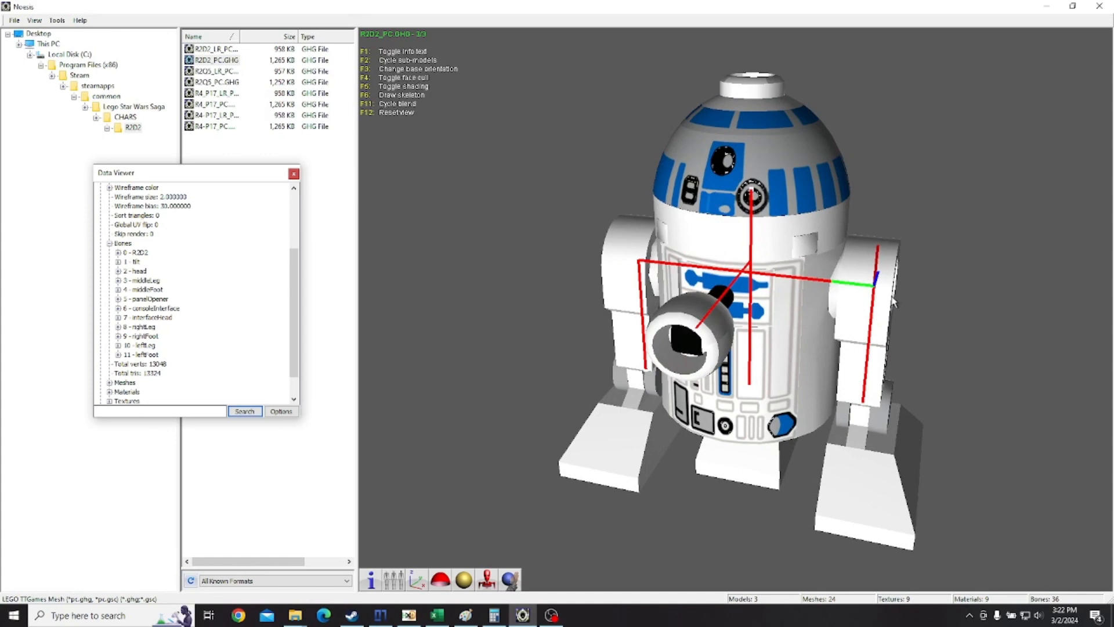
{"action": "left_click_drag", "start_coordinate": [922, 294], "coordinate": [920, 245]}
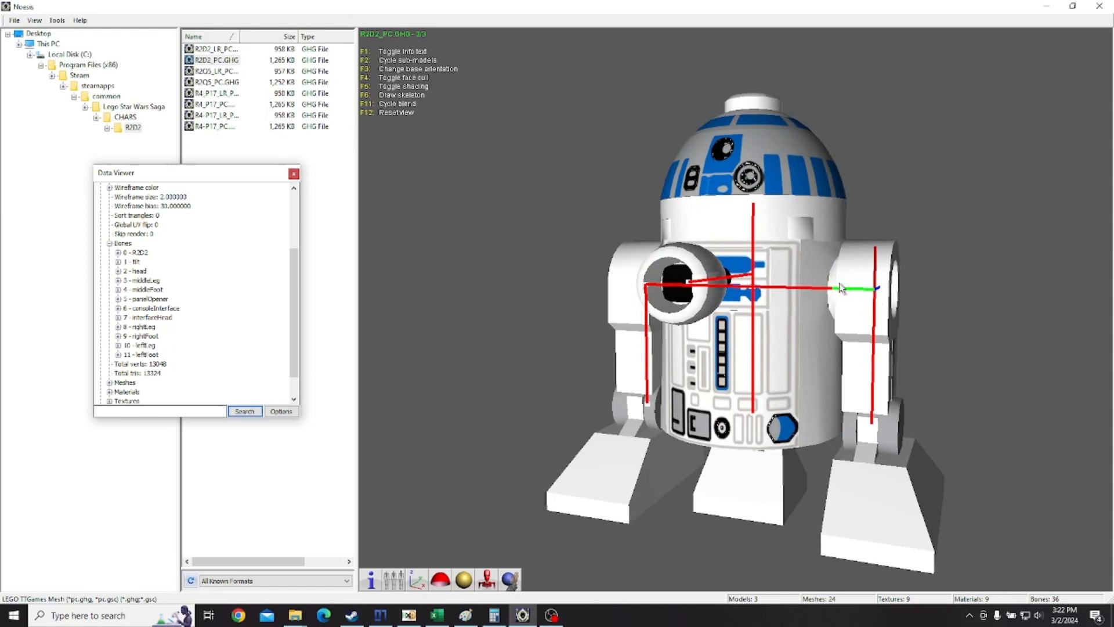
Compare the positions and axes of the tilt bone and the root R2D2 bone on the skeleton.
{"action": "left_click", "coordinate": [138, 263]}
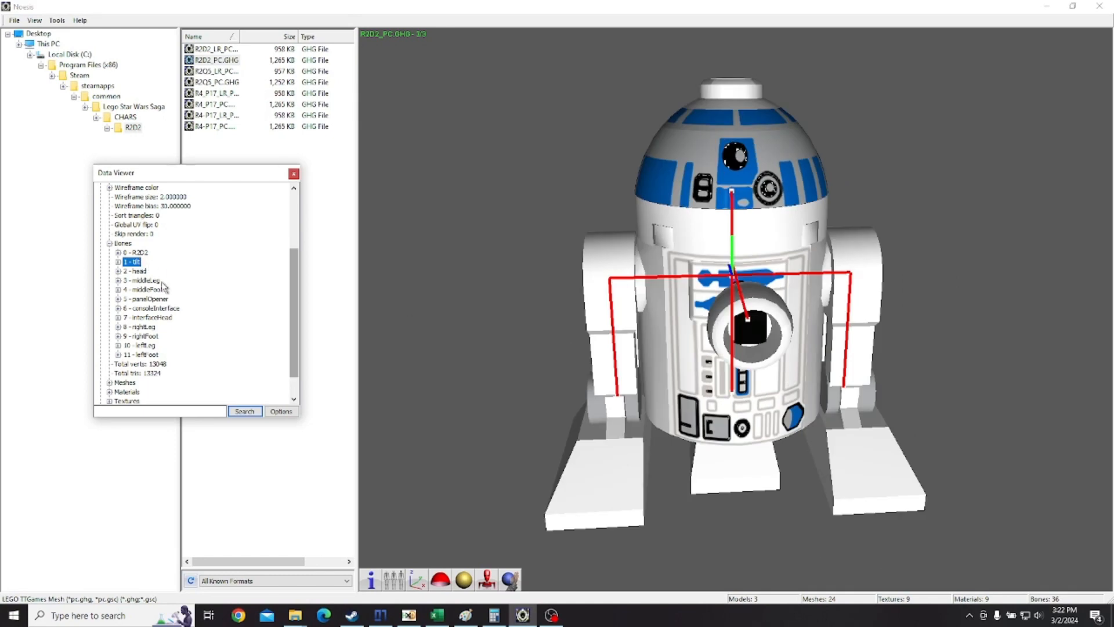
{"action": "left_click", "coordinate": [145, 255]}
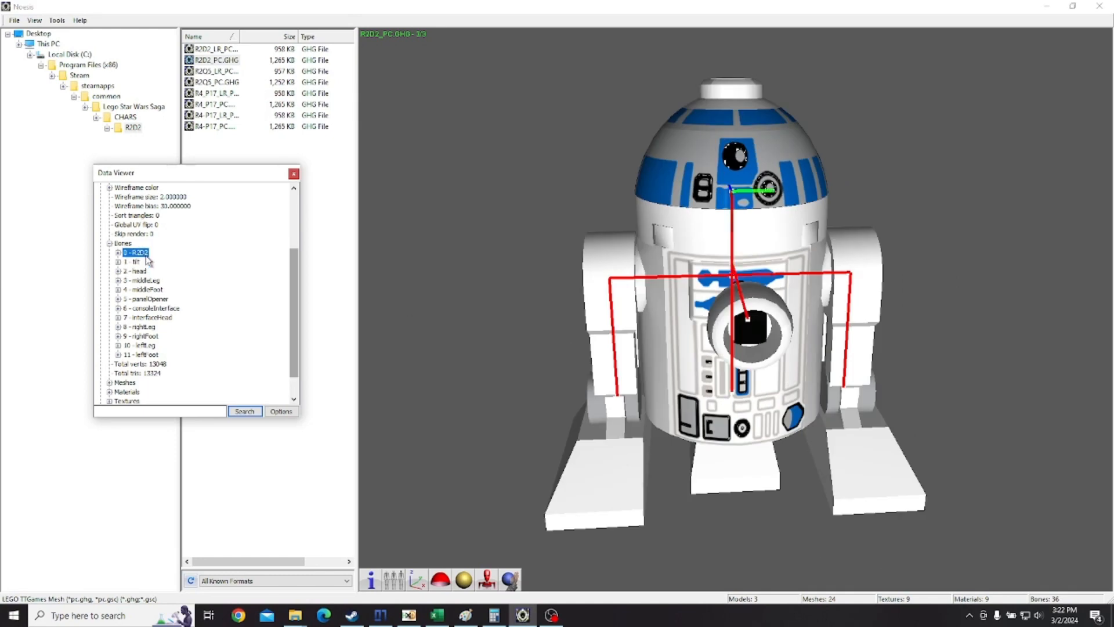
{"action": "left_click_drag", "start_coordinate": [645, 339], "coordinate": [609, 354]}
{"action": "left_click_drag", "start_coordinate": [906, 459], "coordinate": [939, 365]}
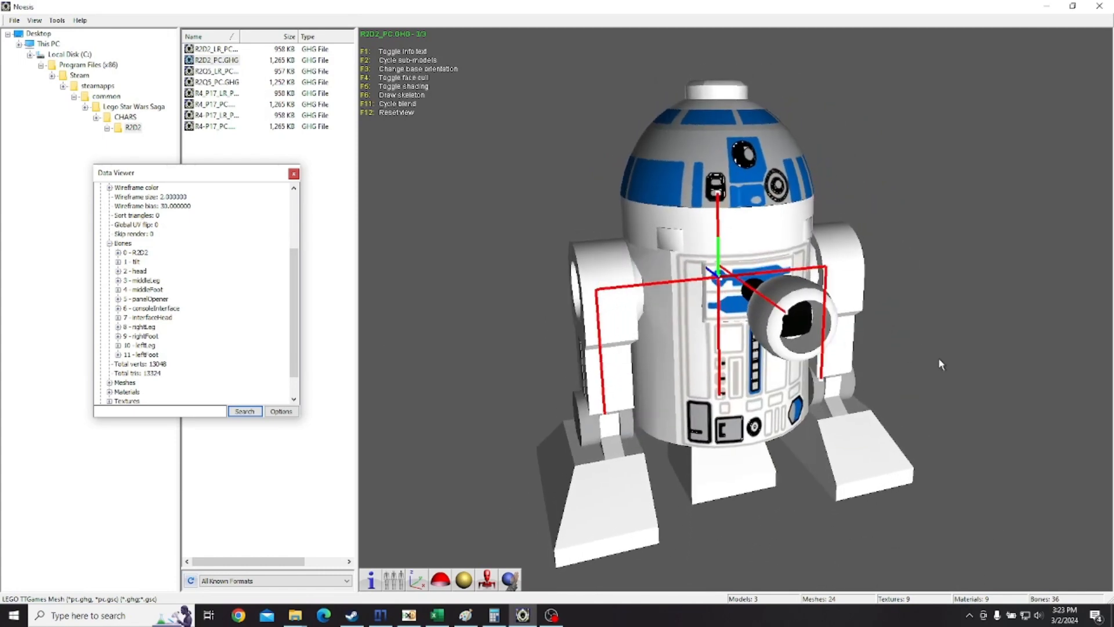
Examine the tilt bone's axes from the back and from above the R2D2 model.
{"action": "left_click_drag", "start_coordinate": [746, 403], "coordinate": [708, 394]}
{"action": "mouse_move", "coordinate": [737, 310]}
{"action": "left_mouse_down"}
{"action": "mouse_move", "coordinate": [750, 177]}
{"action": "mouse_move", "coordinate": [722, 290]}
{"action": "mouse_move", "coordinate": [636, 300]}
{"action": "mouse_move", "coordinate": [969, 302]}
{"action": "mouse_move", "coordinate": [588, 322]}
{"action": "mouse_move", "coordinate": [544, 355]}
{"action": "mouse_move", "coordinate": [640, 297]}
{"action": "mouse_move", "coordinate": [487, 331]}
{"action": "mouse_move", "coordinate": [722, 246]}
{"action": "mouse_move", "coordinate": [904, 229]}
{"action": "mouse_move", "coordinate": [694, 274]}
{"action": "mouse_move", "coordinate": [829, 314]}
{"action": "mouse_move", "coordinate": [749, 266]}
{"action": "mouse_move", "coordinate": [725, 269]}
{"action": "mouse_move", "coordinate": [726, 251]}
{"action": "mouse_move", "coordinate": [736, 310]}
{"action": "left_mouse_up"}
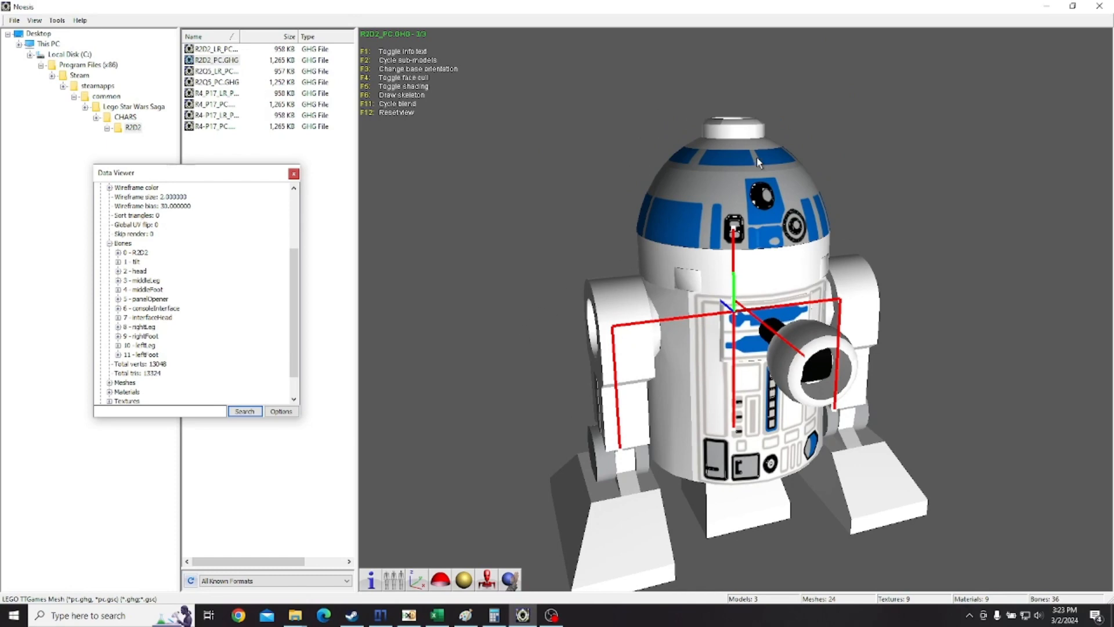
{"action": "left_click_drag", "start_coordinate": [757, 158], "coordinate": [923, 148]}
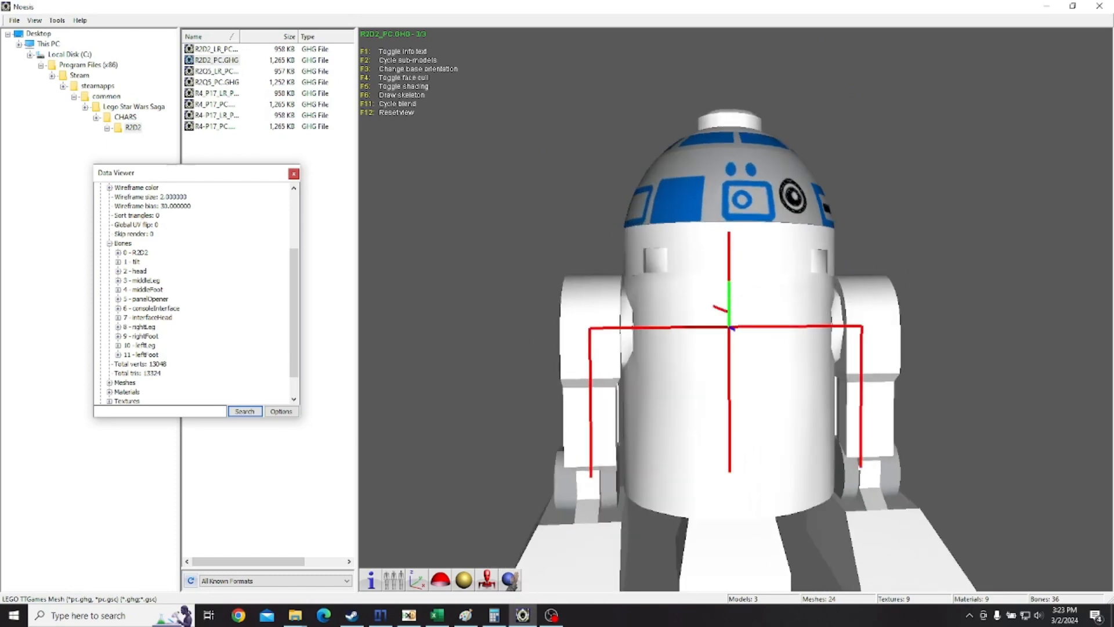
{"action": "mouse_move", "coordinate": [708, 367]}
{"action": "left_mouse_down"}
{"action": "mouse_move", "coordinate": [694, 368]}
{"action": "mouse_move", "coordinate": [732, 296]}
{"action": "mouse_move", "coordinate": [721, 334]}
{"action": "mouse_move", "coordinate": [733, 510]}
{"action": "mouse_move", "coordinate": [714, 352]}
{"action": "left_mouse_up"}
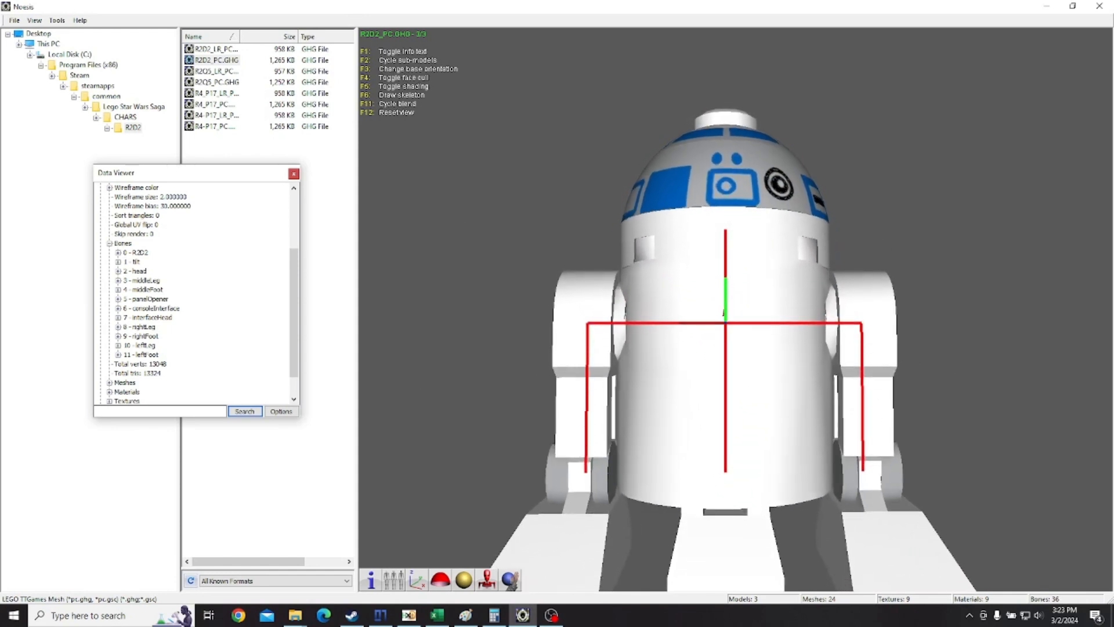
{"action": "left_click_drag", "start_coordinate": [724, 312], "coordinate": [726, 309]}
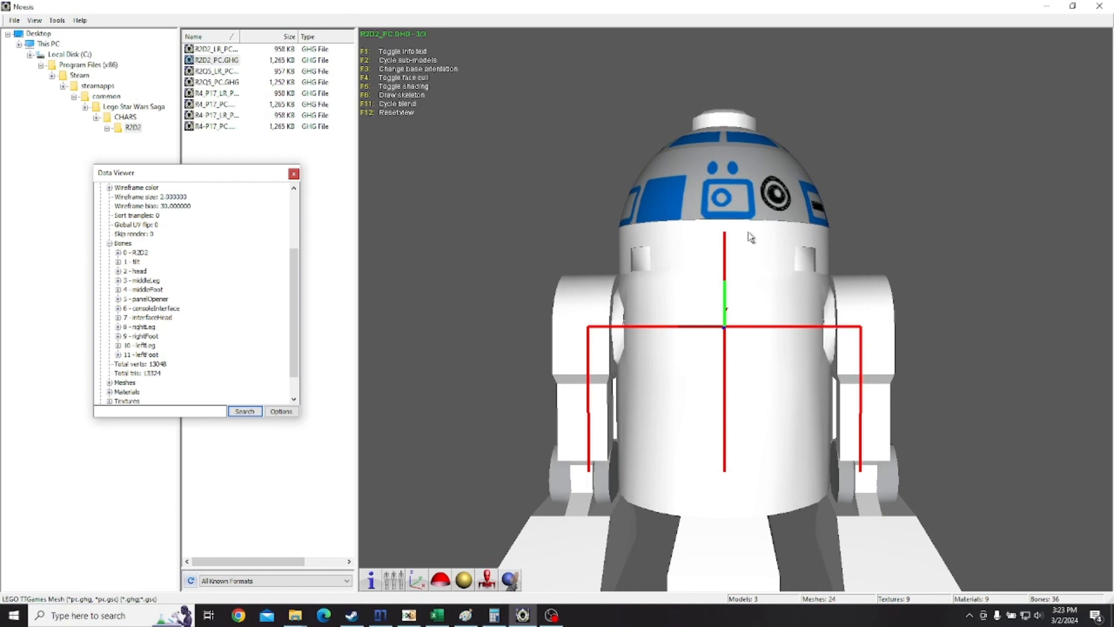
{"action": "left_click_drag", "start_coordinate": [729, 328], "coordinate": [738, 313]}
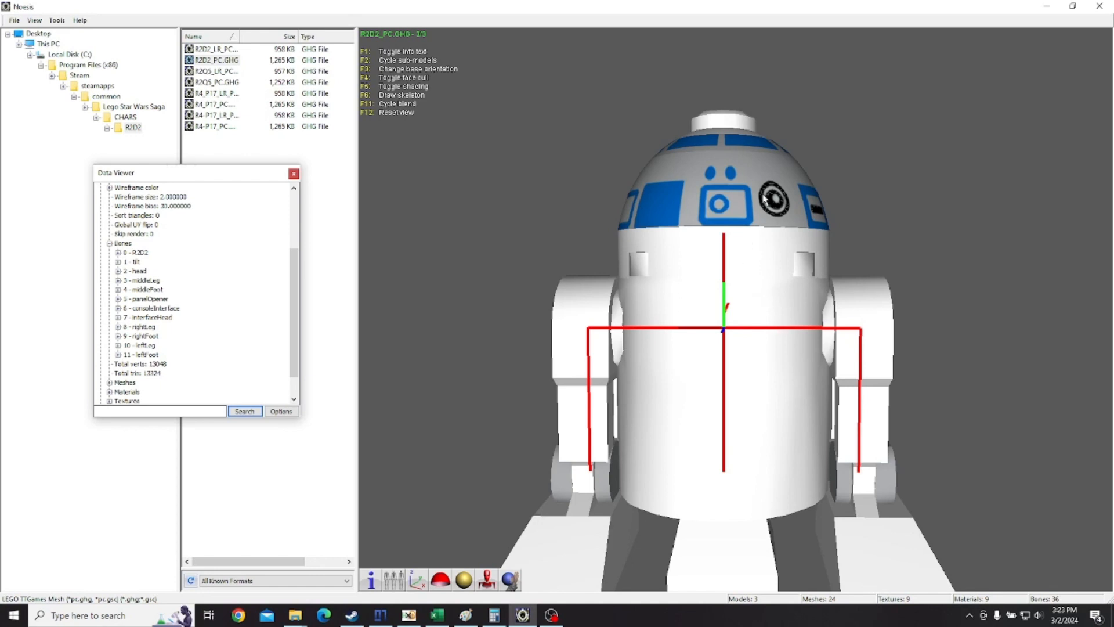
{"action": "left_click_drag", "start_coordinate": [764, 200], "coordinate": [763, 116]}
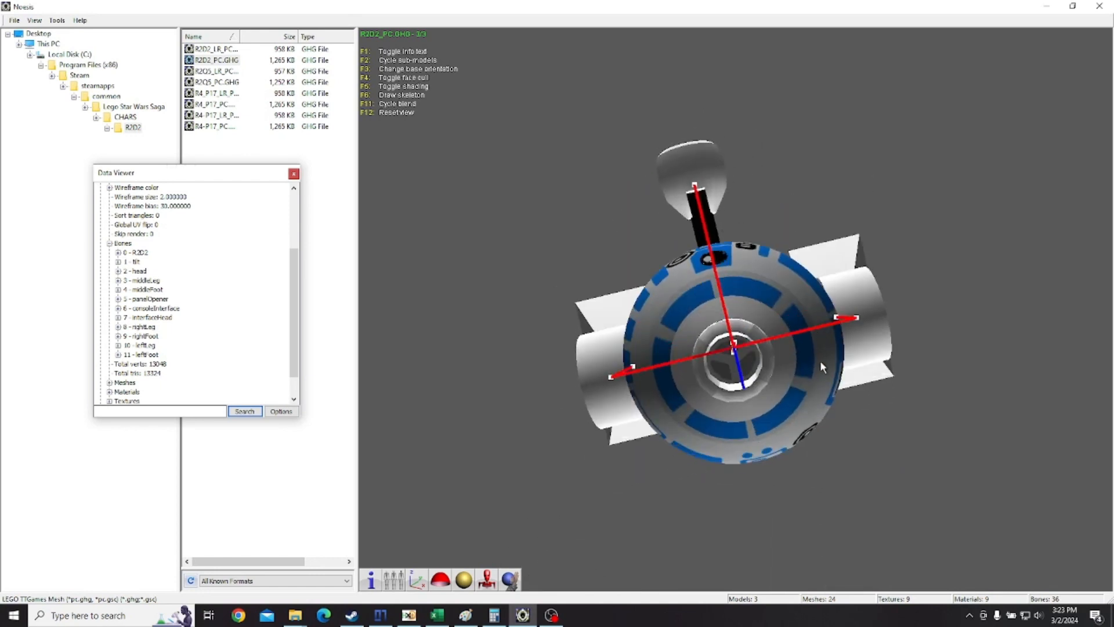
{"action": "left_click_drag", "start_coordinate": [822, 366], "coordinate": [871, 413]}
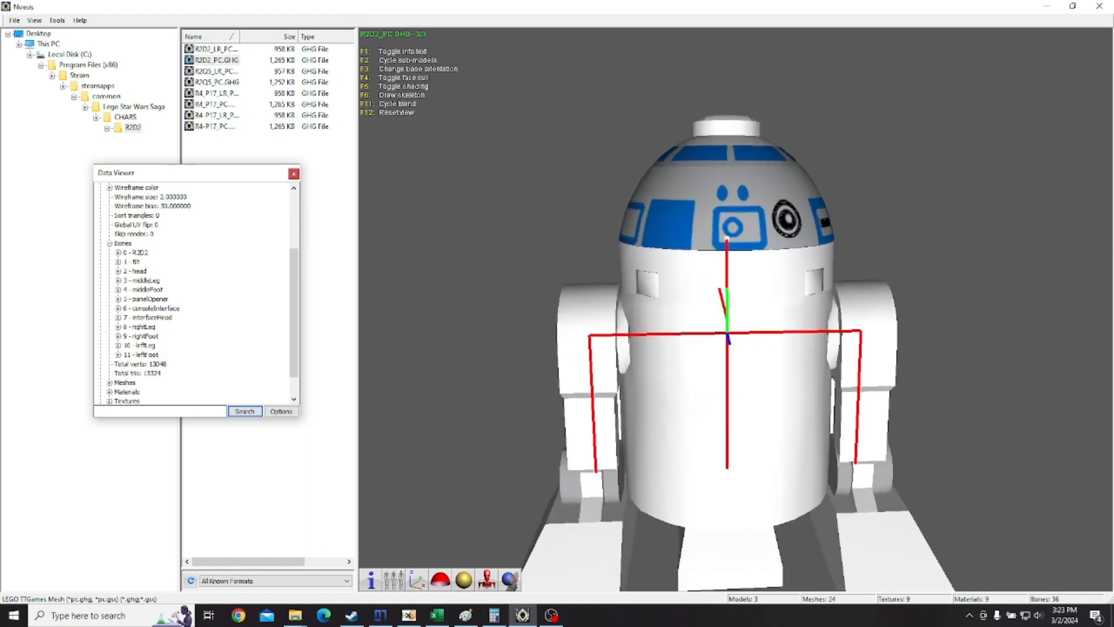
{"action": "left_click_drag", "start_coordinate": [697, 322], "coordinate": [691, 322]}
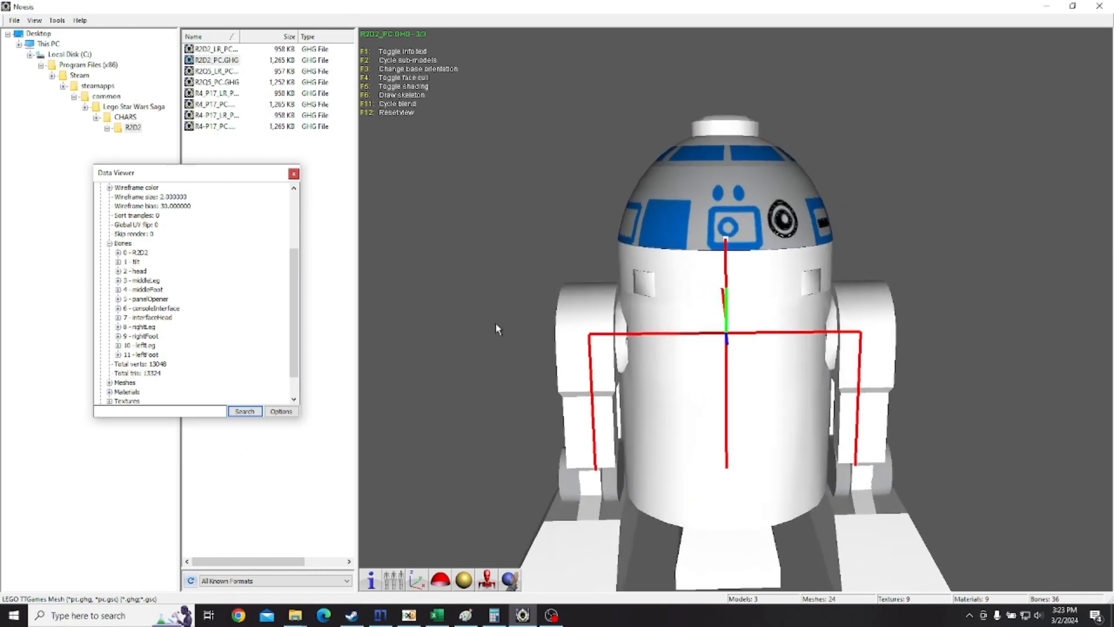
{"action": "mouse_move", "coordinate": [762, 399]}
{"action": "left_mouse_down"}
{"action": "mouse_move", "coordinate": [761, 331]}
{"action": "mouse_move", "coordinate": [761, 418]}
{"action": "left_mouse_up"}
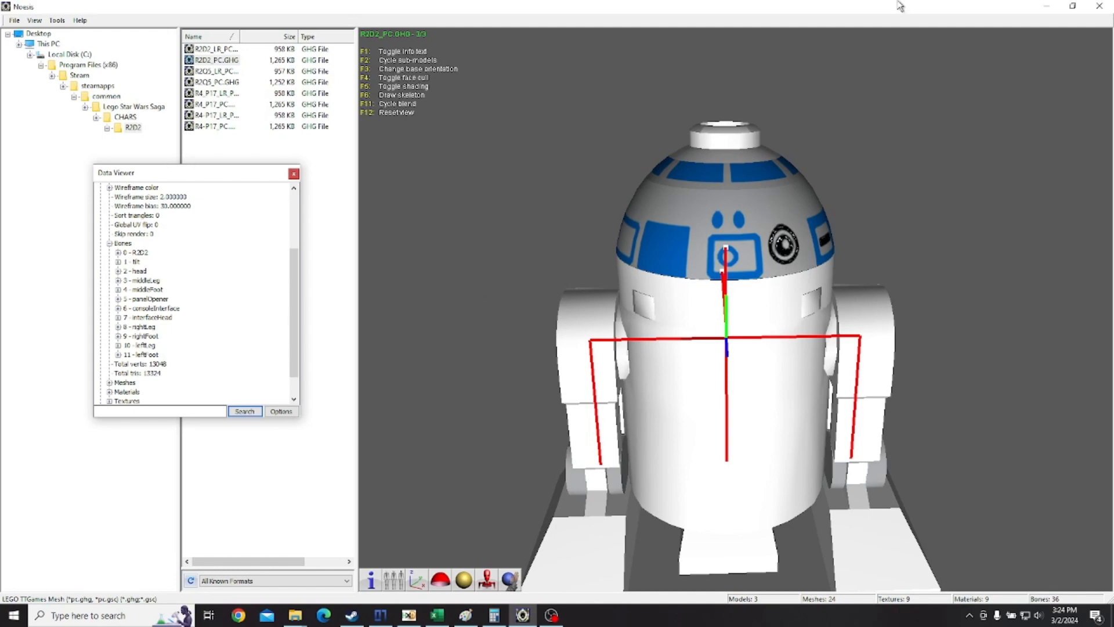
{"action": "left_click_drag", "start_coordinate": [895, 282], "coordinate": [740, 309]}
Minimize Noesis and the R2D2 folder window, and switch to the IDLE sheet of R2D2_IDLE.xlsx in Excel.
{"action": "left_click", "coordinate": [1046, 6]}
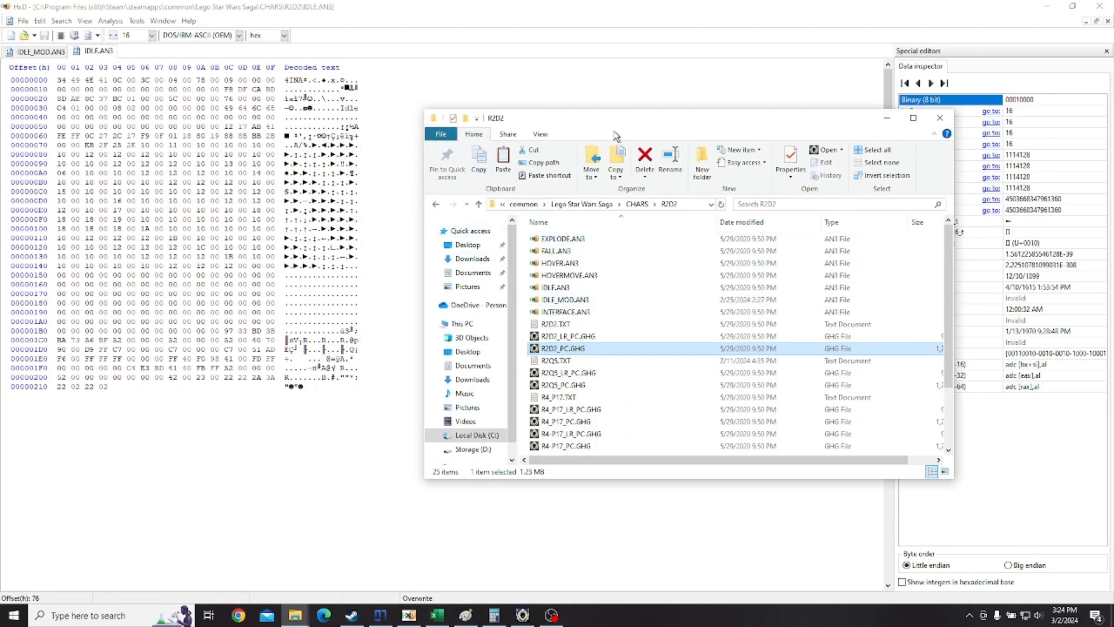
{"action": "left_click_drag", "start_coordinate": [631, 120], "coordinate": [582, 95]}
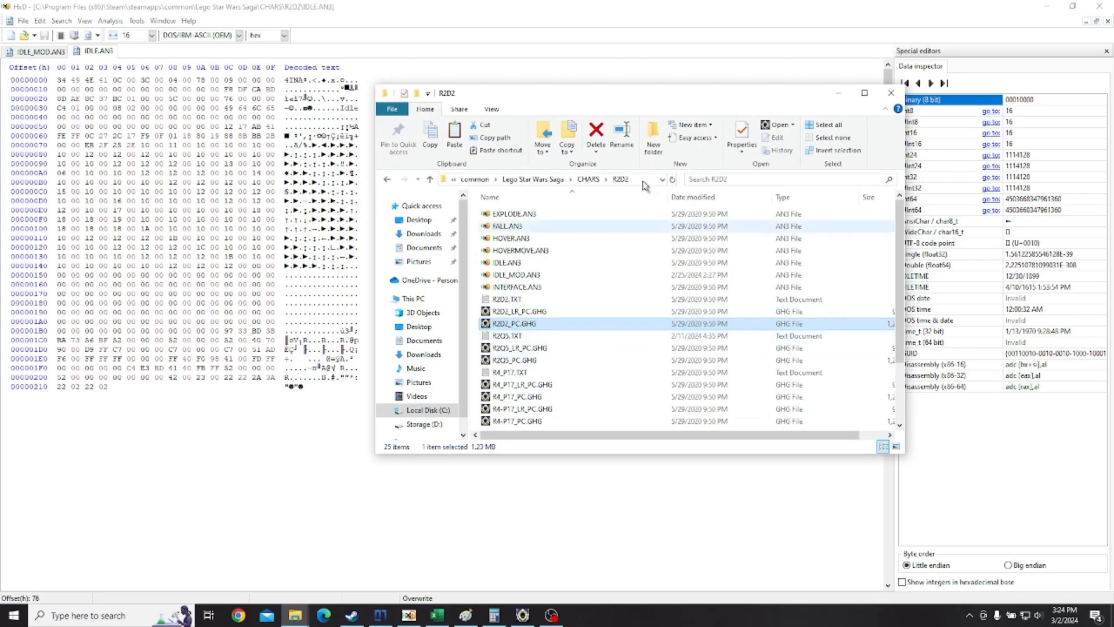
{"action": "left_click", "coordinate": [834, 95]}
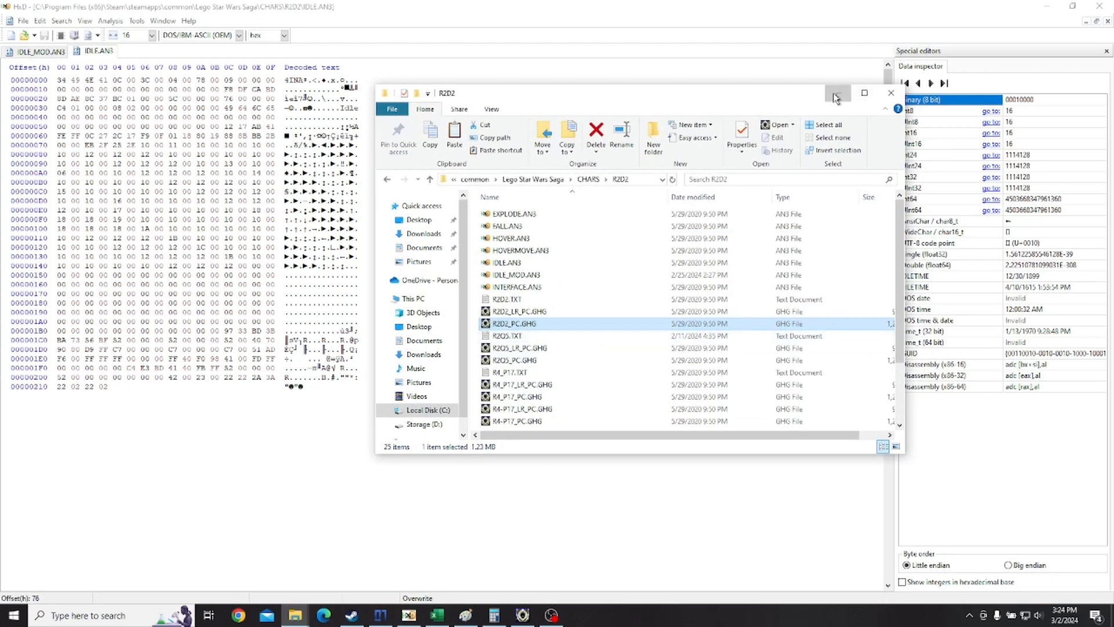
{"action": "left_click", "coordinate": [443, 622]}
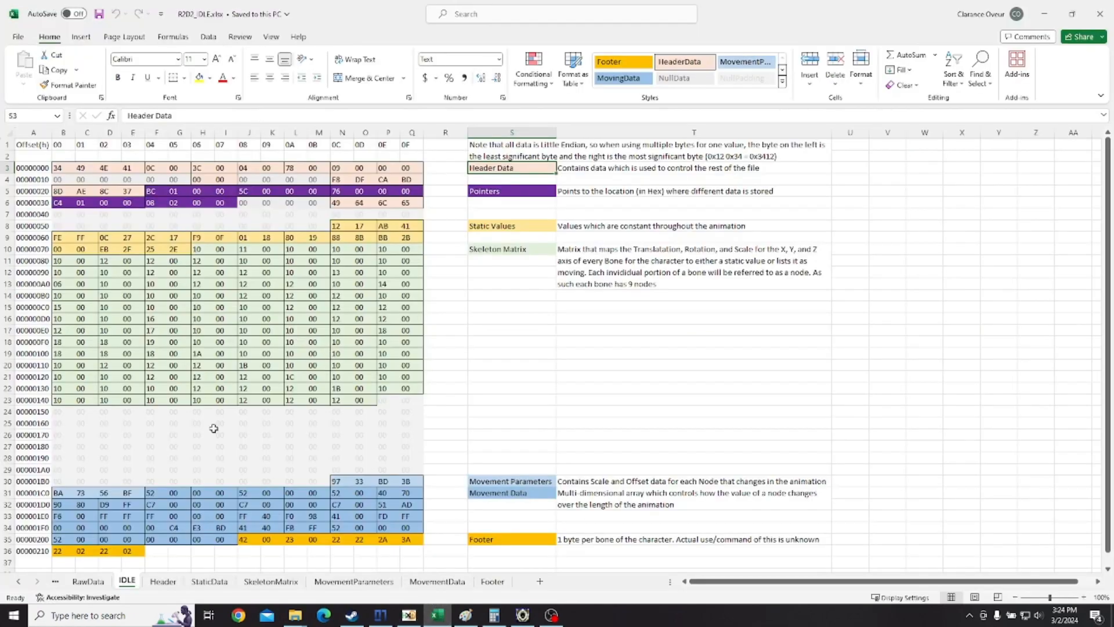
Switch to IDLE.AN3 in HxD and highlight the header (00–3F), the static values (5C–75) and the skeleton matrix from offset 76.
{"action": "scroll", "coordinate": [232, 441], "scroll_direction": "down", "scroll_amount": 6}
{"action": "scroll", "coordinate": [278, 470], "scroll_direction": "up", "scroll_amount": 6}
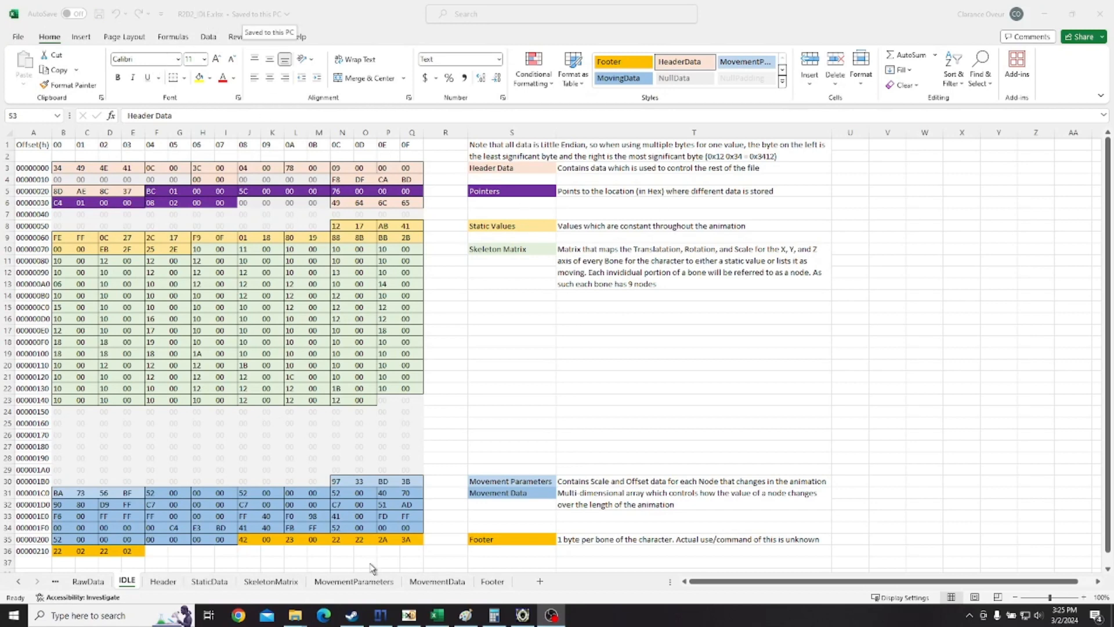
{"action": "left_click", "coordinate": [409, 614]}
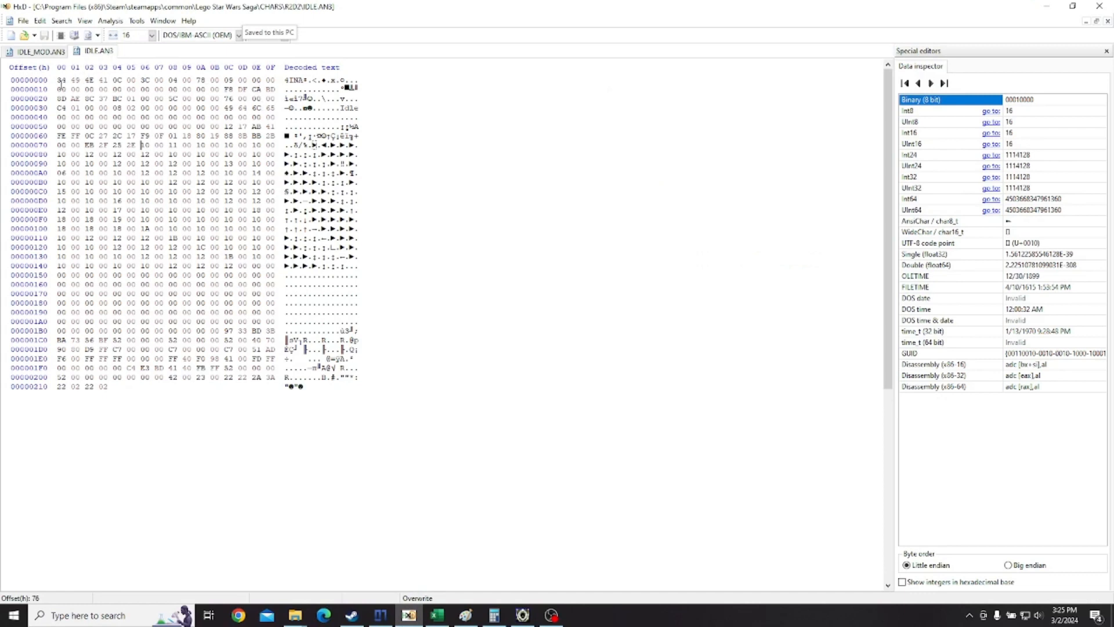
{"action": "left_click_drag", "start_coordinate": [61, 80], "coordinate": [277, 107]}
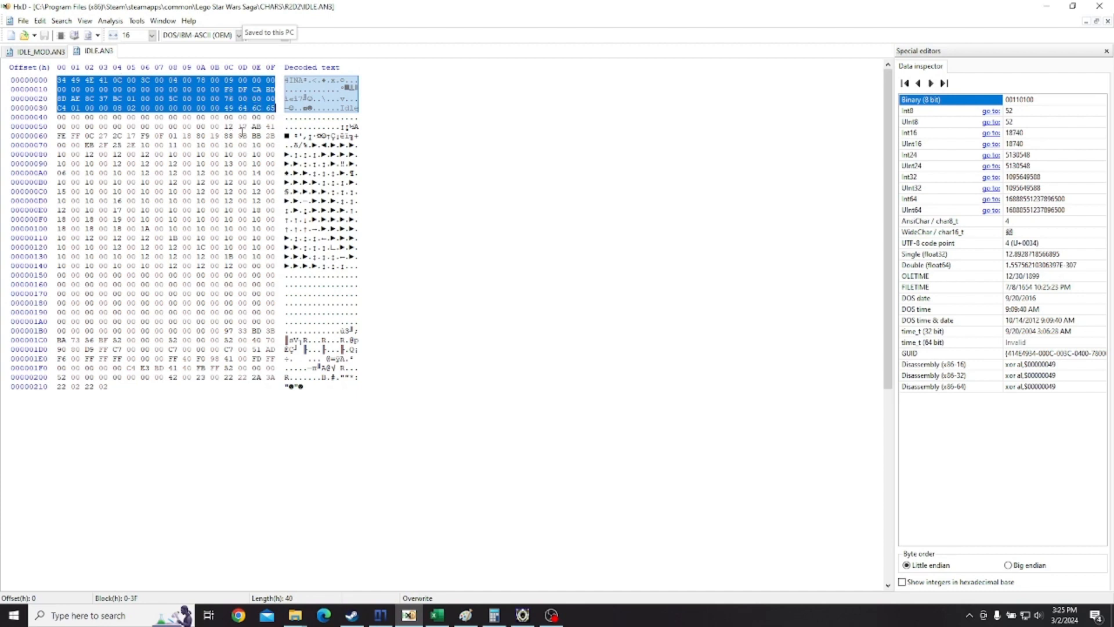
{"action": "left_click_drag", "start_coordinate": [227, 126], "coordinate": [132, 146]}
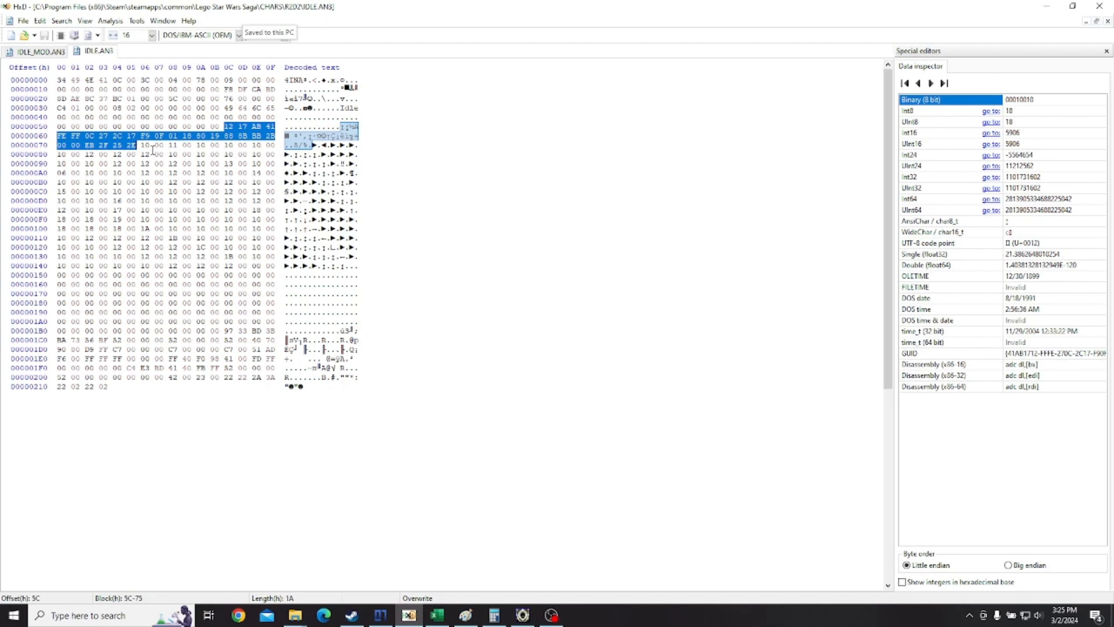
{"action": "left_click_drag", "start_coordinate": [140, 148], "coordinate": [233, 268]}
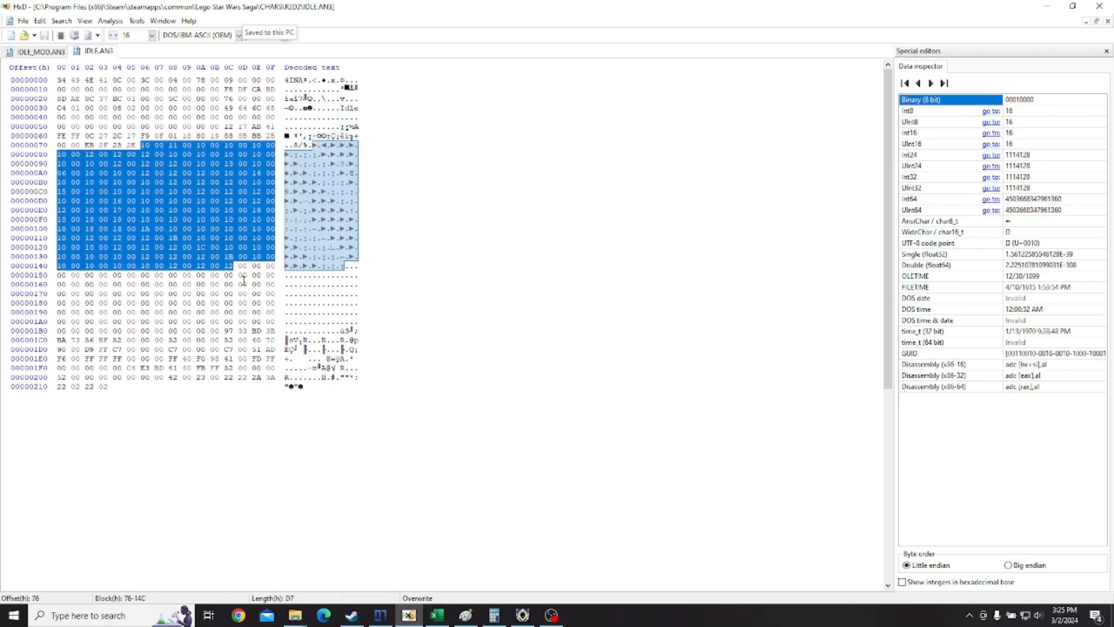
Highlight the movement parameters (1BC–1C3), the movement data from 1C4 and the footer (208–213) of IDLE.AN3.
{"action": "left_click_drag", "start_coordinate": [225, 332], "coordinate": [110, 341]}
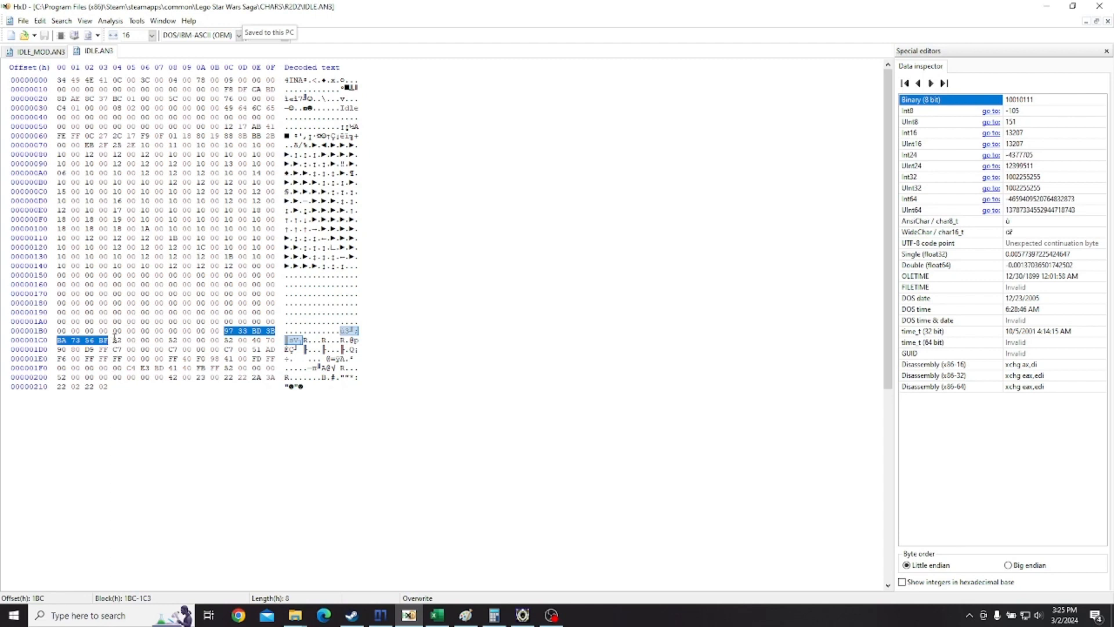
{"action": "left_click_drag", "start_coordinate": [116, 340], "coordinate": [111, 381]}
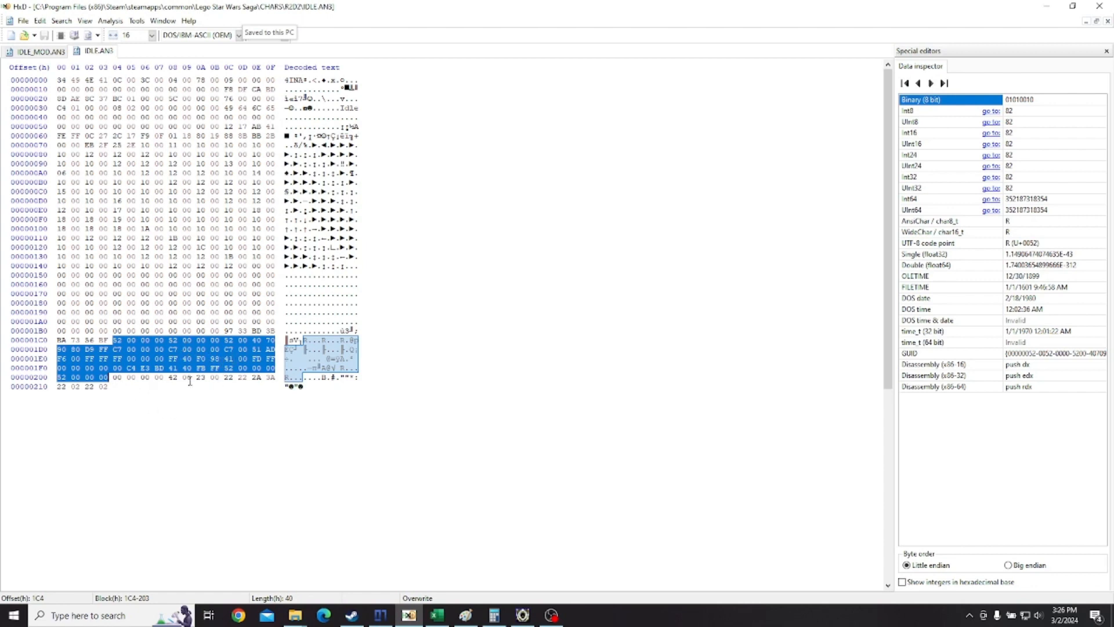
{"action": "left_click_drag", "start_coordinate": [323, 378], "coordinate": [321, 391]}
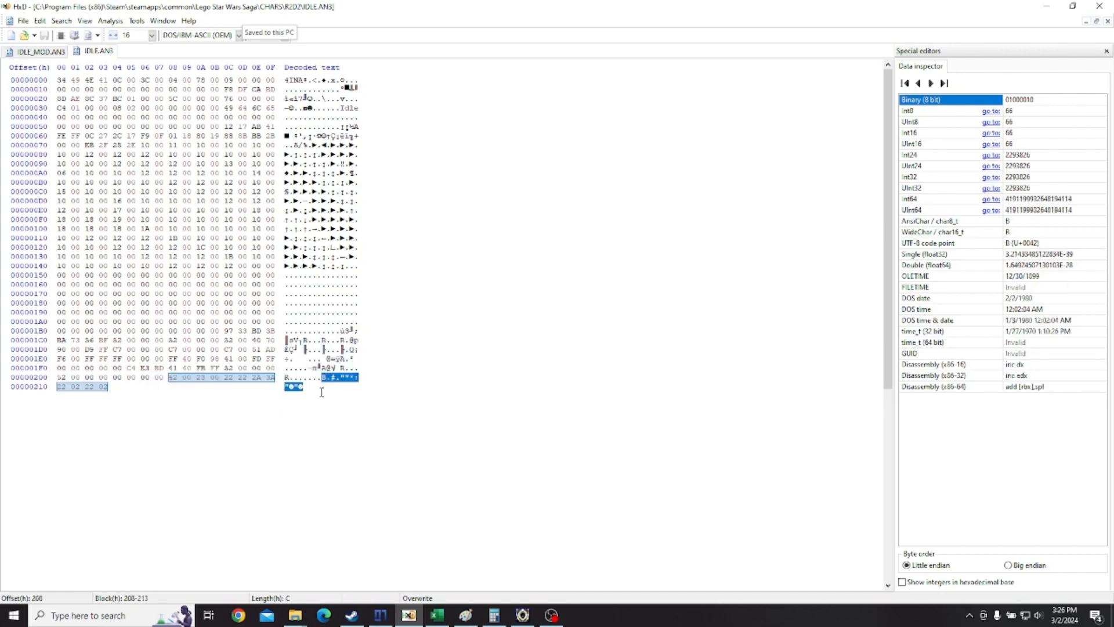
Minimize HxD, view the color-coded AN3 pattern in ImHex, and return to the workbook in Excel.
{"action": "left_click", "coordinate": [1048, 8]}
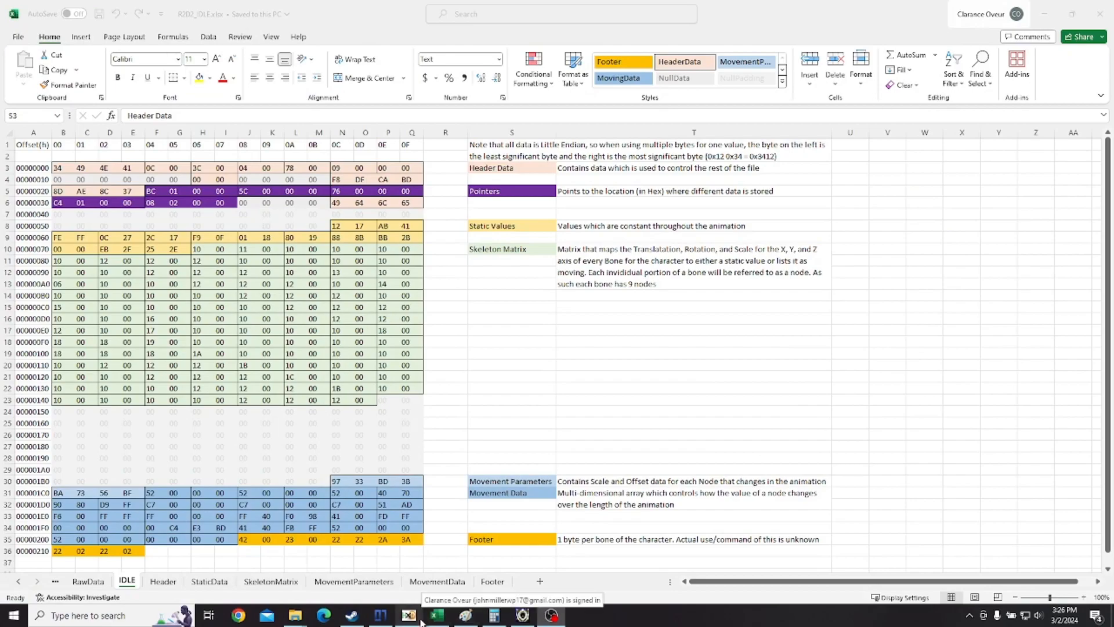
{"action": "left_click", "coordinate": [382, 617]}
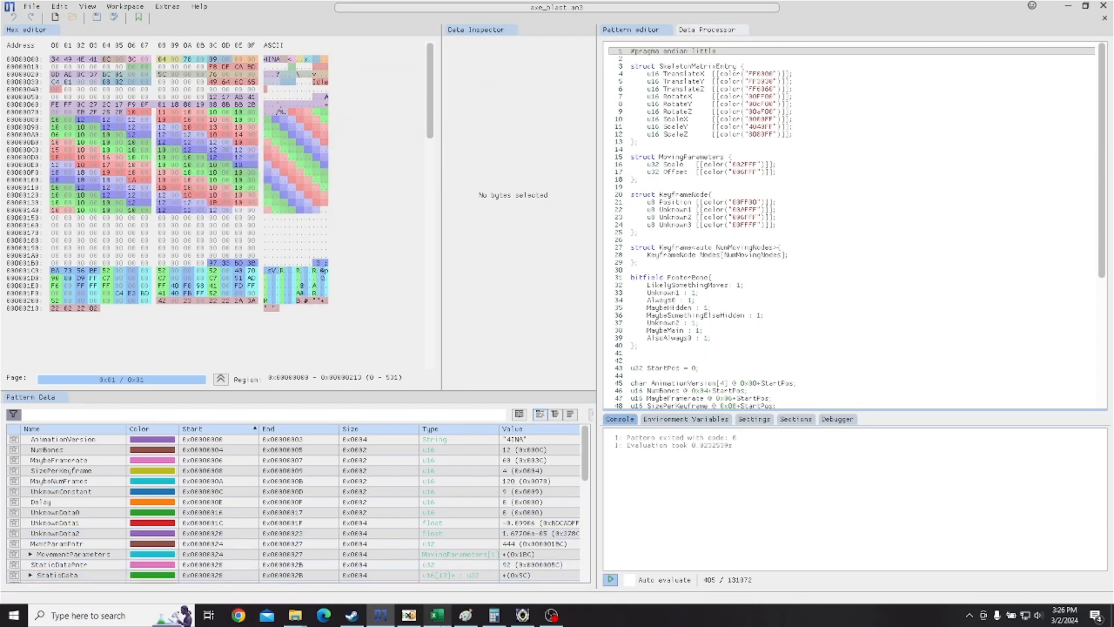
{"action": "left_click", "coordinate": [437, 615]}
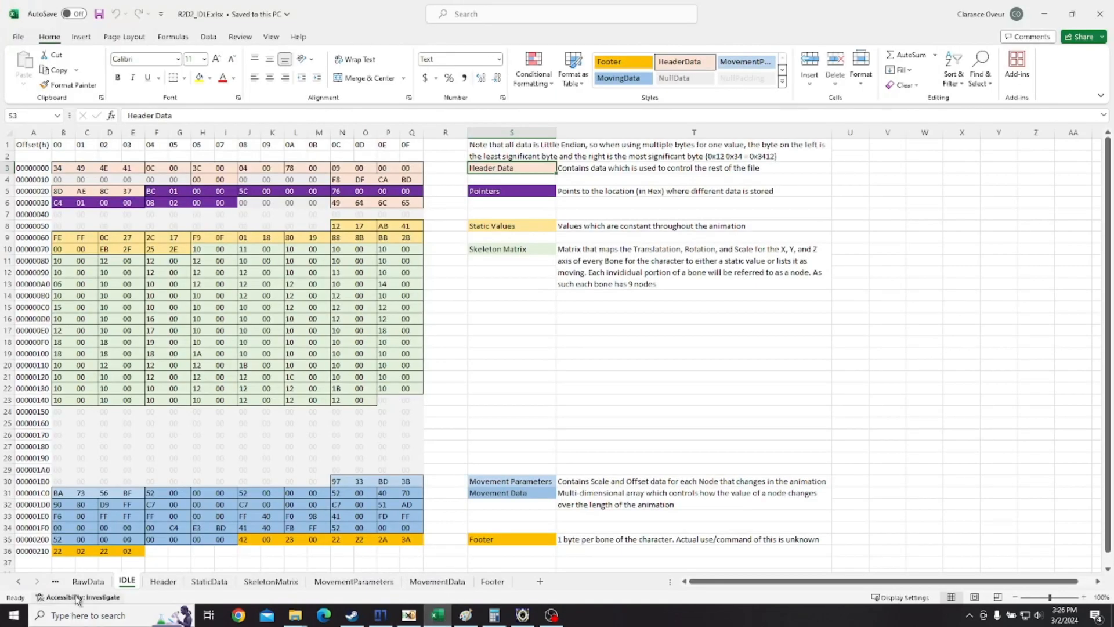
Compare the bytes on the RawData sheet with the hex view of IDLE.AN3 in HxD, highlighting all sheet bytes and the file's first row.
{"action": "left_click", "coordinate": [88, 581]}
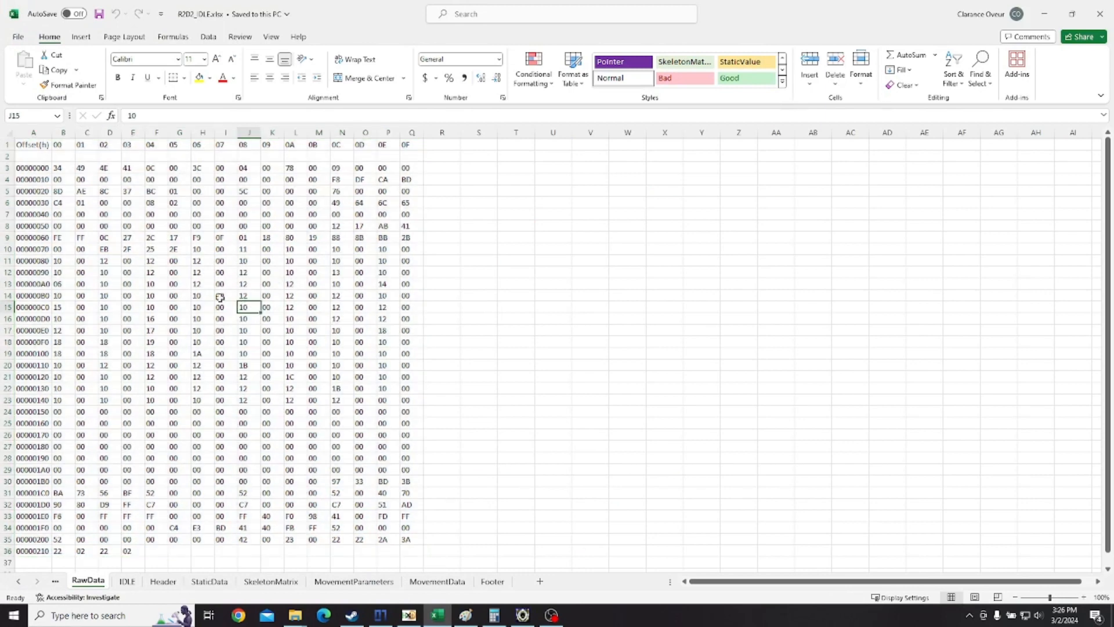
{"action": "left_click", "coordinate": [61, 169]}
{"action": "left_click_drag", "start_coordinate": [61, 170], "coordinate": [408, 541]}
{"action": "scroll", "coordinate": [279, 418], "scroll_direction": "up", "scroll_amount": 1}
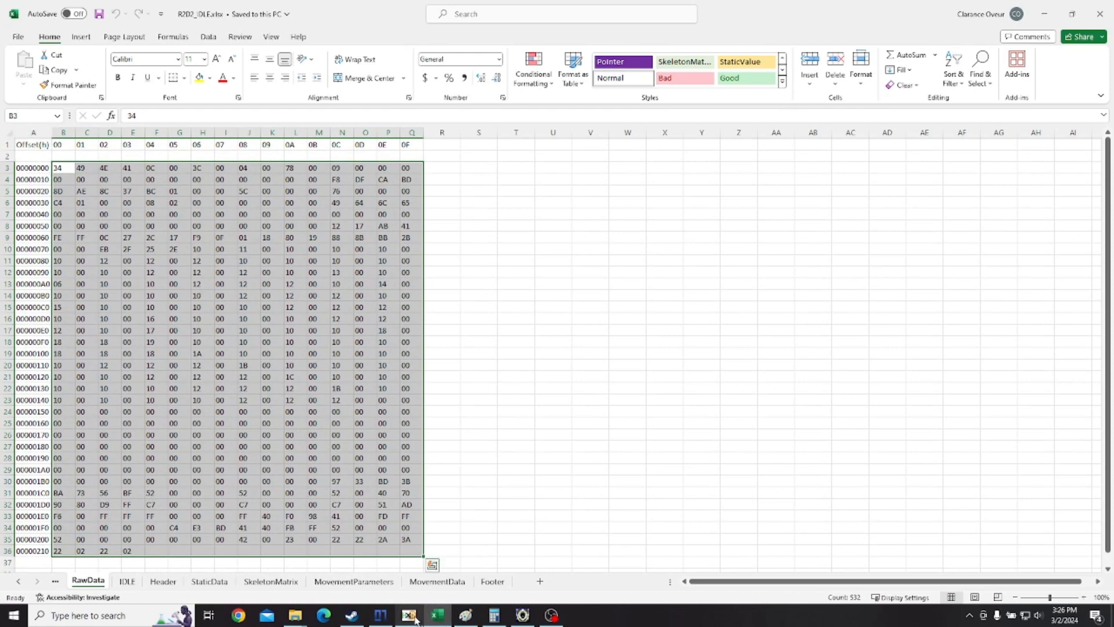
{"action": "left_click", "coordinate": [411, 617]}
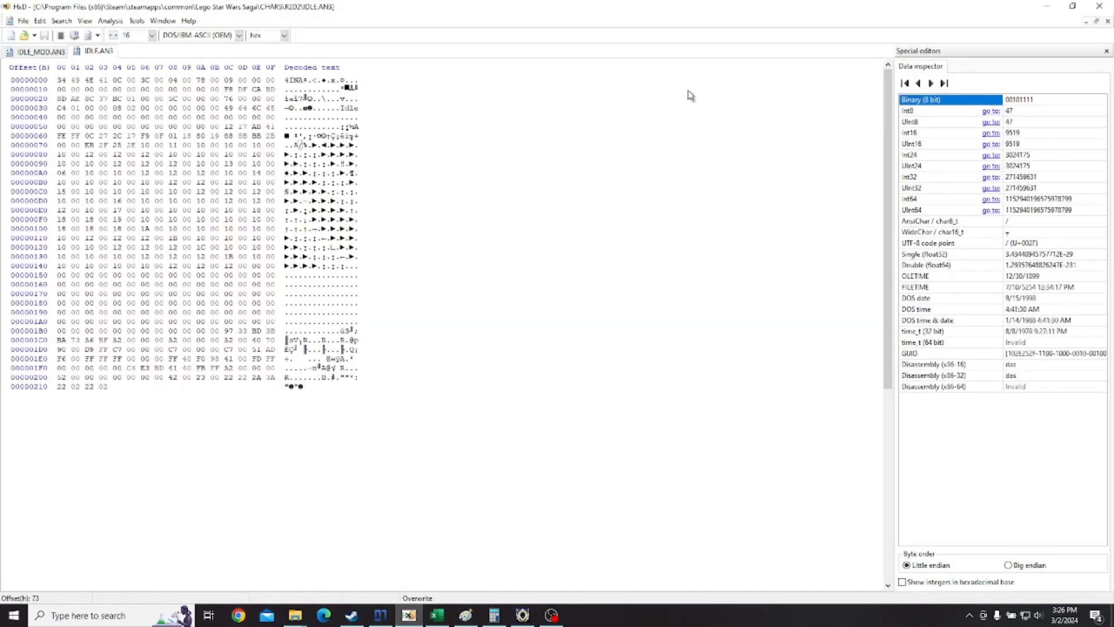
{"action": "left_click_drag", "start_coordinate": [59, 79], "coordinate": [273, 79]}
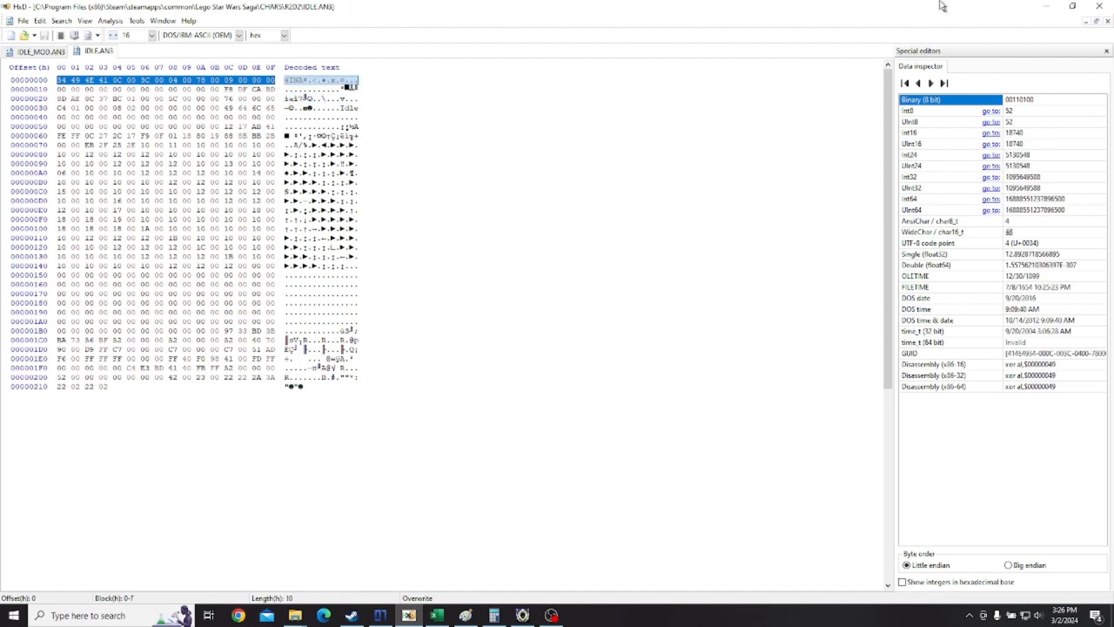
{"action": "left_click", "coordinate": [1047, 6]}
{"action": "left_click", "coordinate": [265, 237]}
{"action": "scroll", "coordinate": [61, 168], "scroll_direction": "down", "scroll_amount": 1}
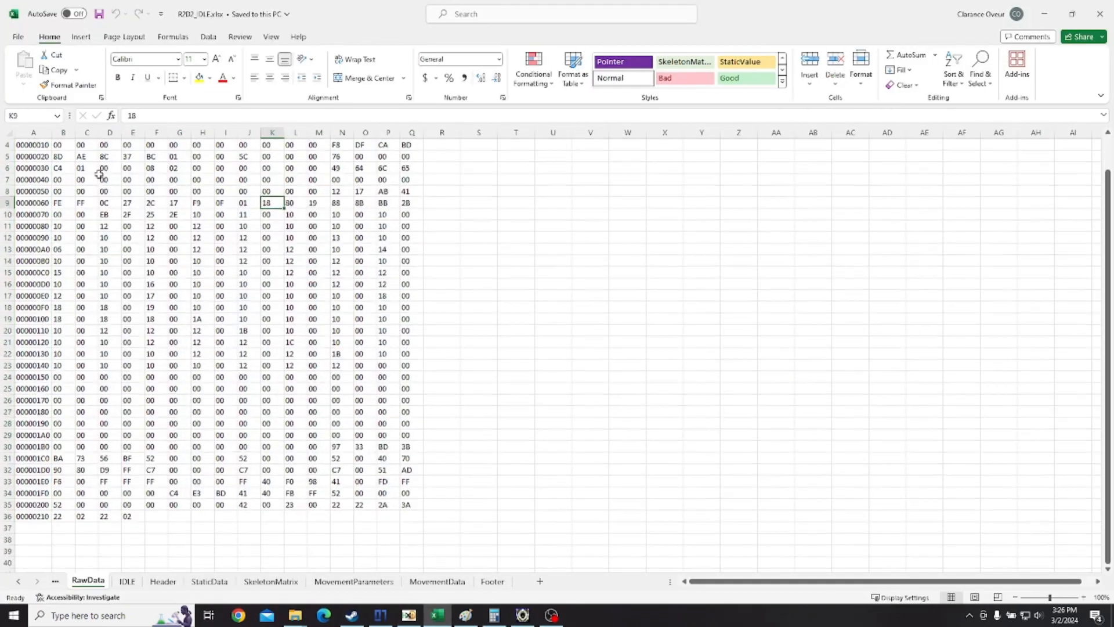
{"action": "scroll", "coordinate": [62, 169], "scroll_direction": "up", "scroll_amount": 1}
Open the IDLE sheet and highlight the header data and the purple pointer bytes in rows 00000020 and 00000030.
{"action": "left_click", "coordinate": [127, 581]}
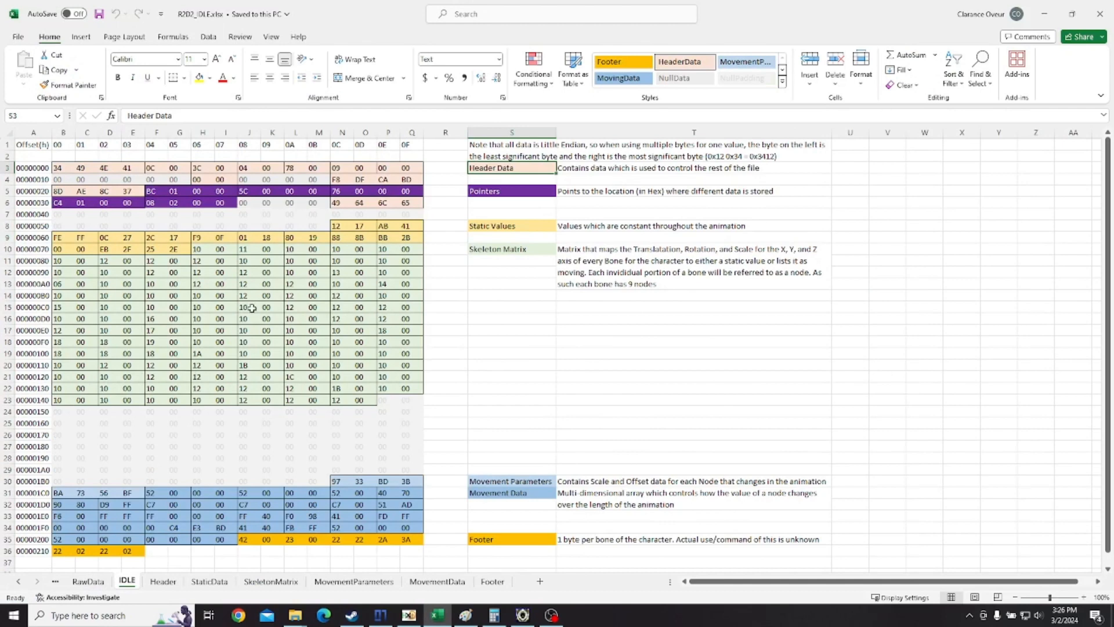
{"action": "left_click_drag", "start_coordinate": [57, 168], "coordinate": [410, 179]}
{"action": "left_click_drag", "start_coordinate": [133, 202], "coordinate": [413, 192]}
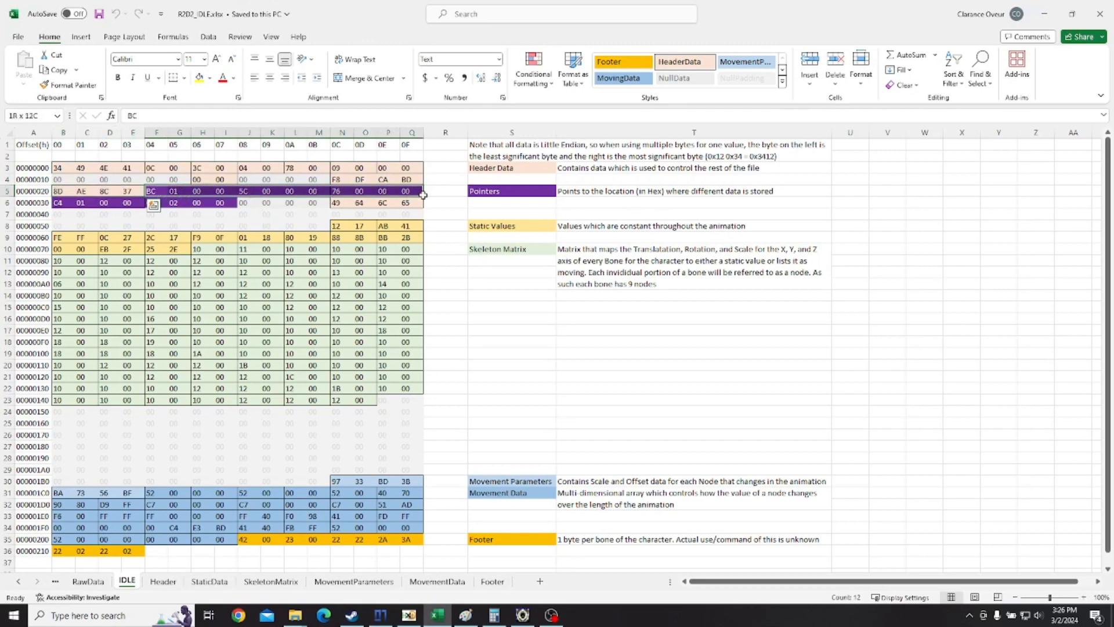
{"action": "left_click_drag", "start_coordinate": [59, 207], "coordinate": [229, 203]}
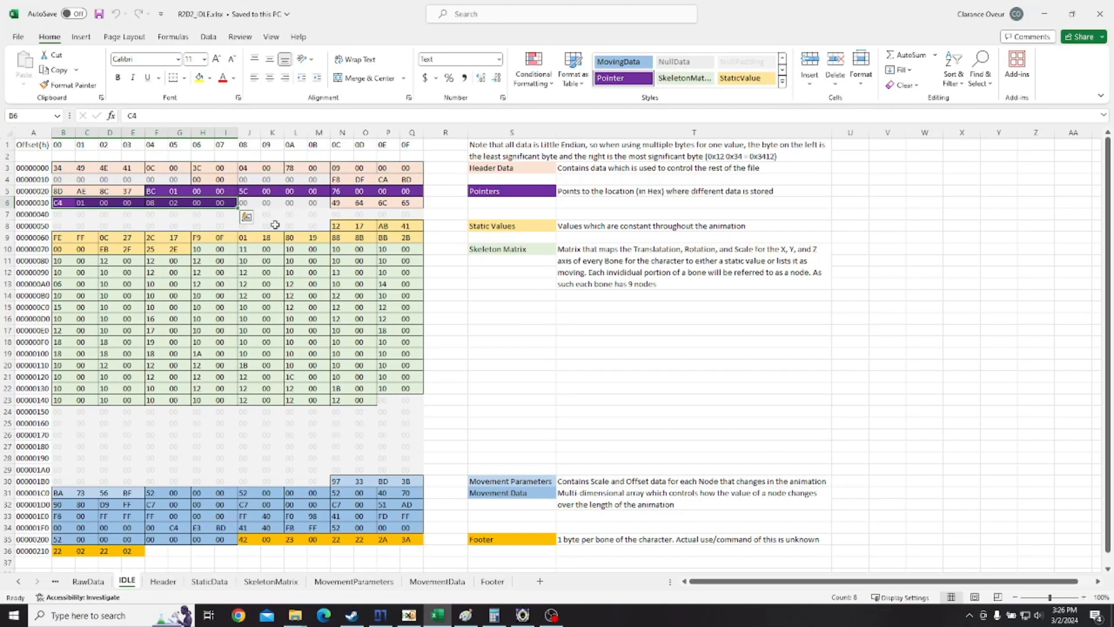
Trace the first pointer, BC 01 00 00, to the movement parameter bytes it refers to in rows 000001B0 and 000001C0.
{"action": "left_click", "coordinate": [226, 191]}
{"action": "left_click_drag", "start_coordinate": [215, 192], "coordinate": [151, 192]}
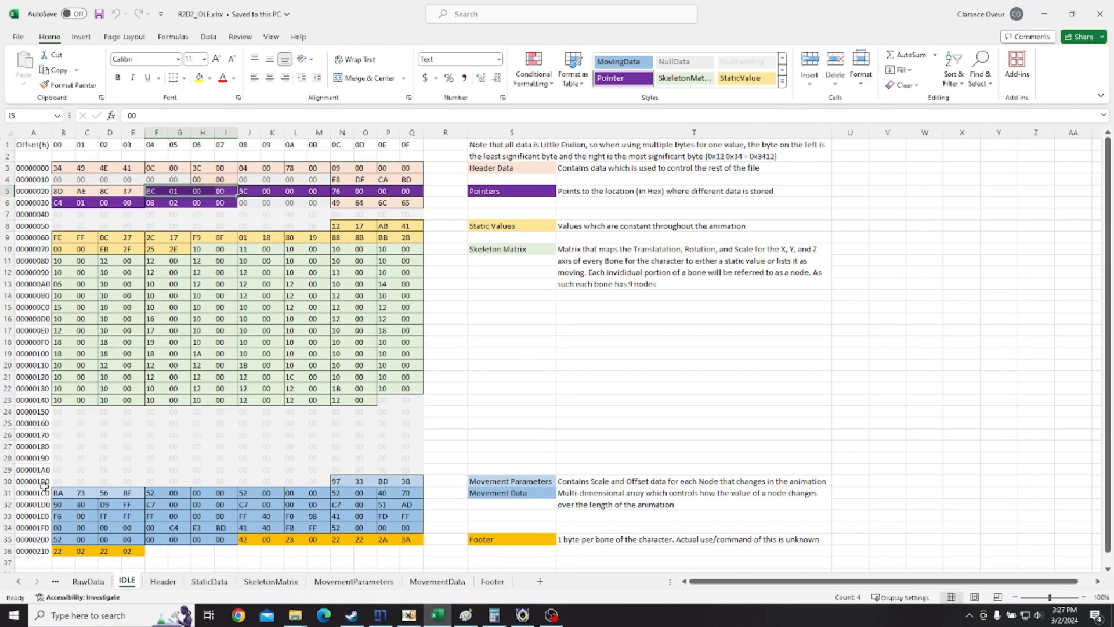
{"action": "left_click_drag", "start_coordinate": [345, 484], "coordinate": [409, 481]}
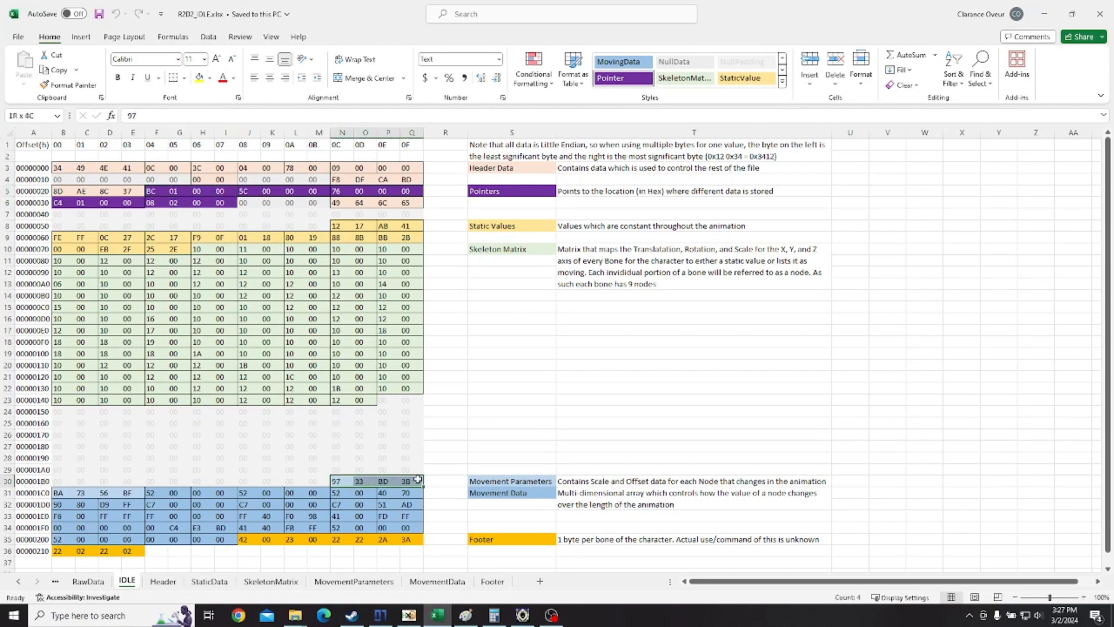
{"action": "left_click_drag", "start_coordinate": [58, 492], "coordinate": [139, 493]}
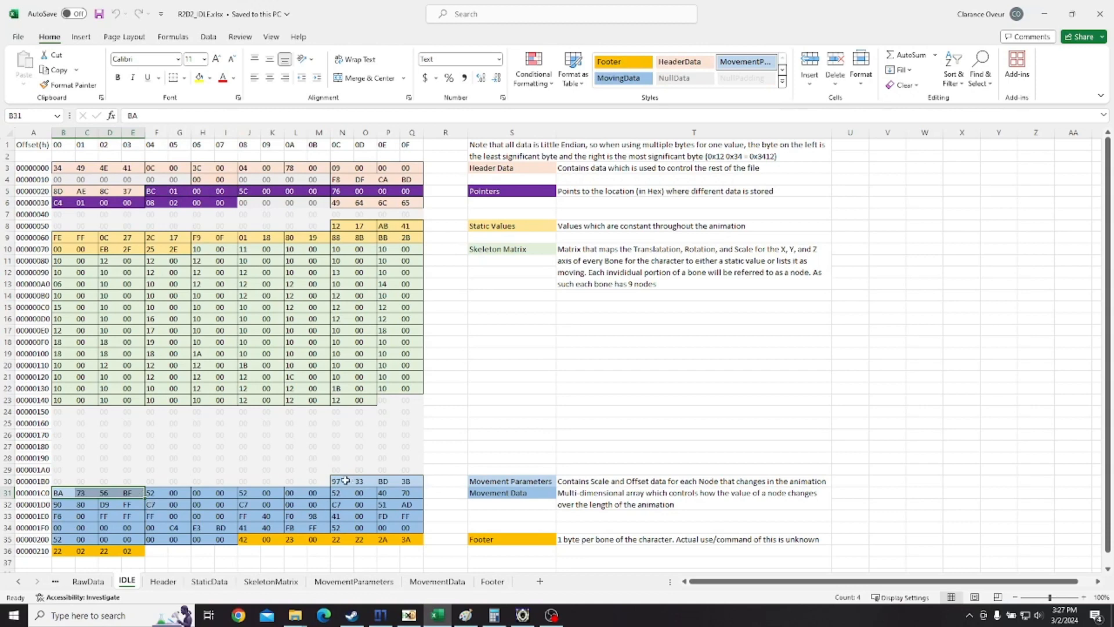
{"action": "left_click_drag", "start_coordinate": [343, 481], "coordinate": [417, 481]}
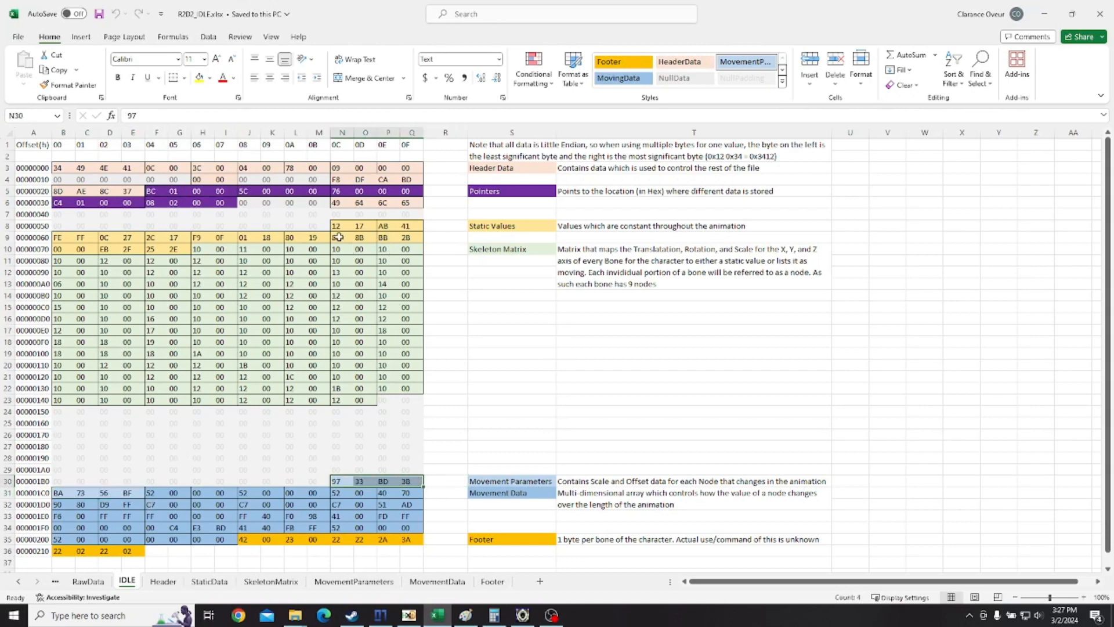
Point out the static values, skeleton matrix and movement data blocks on the IDLE sheet.
{"action": "left_click_drag", "start_coordinate": [343, 228], "coordinate": [408, 238]}
{"action": "left_click_drag", "start_coordinate": [55, 237], "coordinate": [264, 238]}
{"action": "left_click_drag", "start_coordinate": [200, 249], "coordinate": [406, 412]}
{"action": "scroll", "coordinate": [318, 416], "scroll_direction": "down", "scroll_amount": 2}
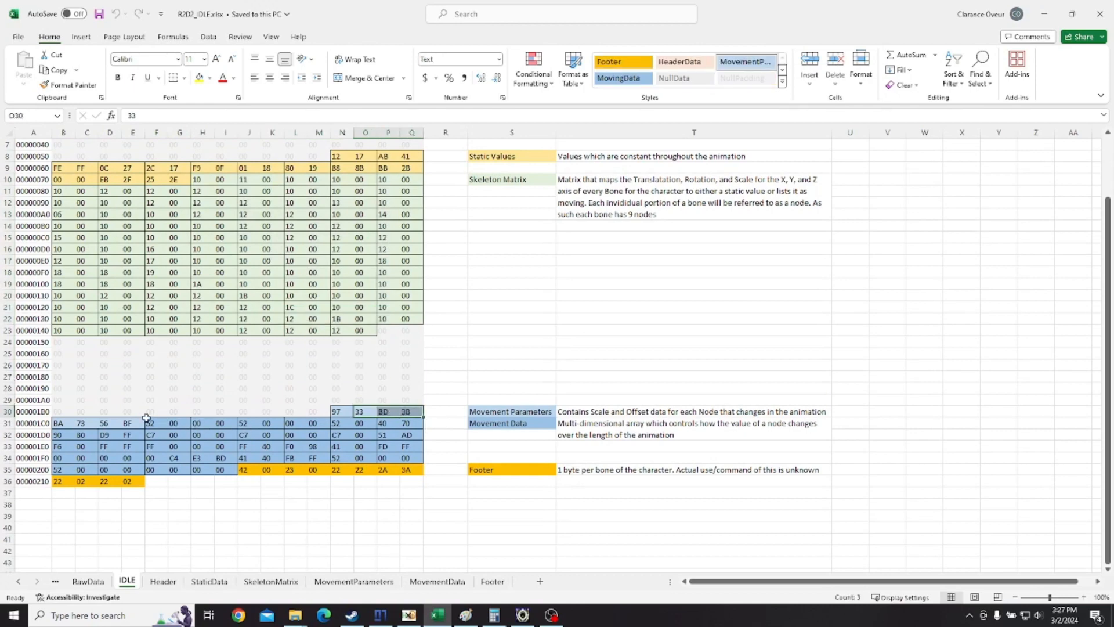
{"action": "left_click_drag", "start_coordinate": [147, 418], "coordinate": [241, 491]}
{"action": "left_click", "coordinate": [313, 447]}
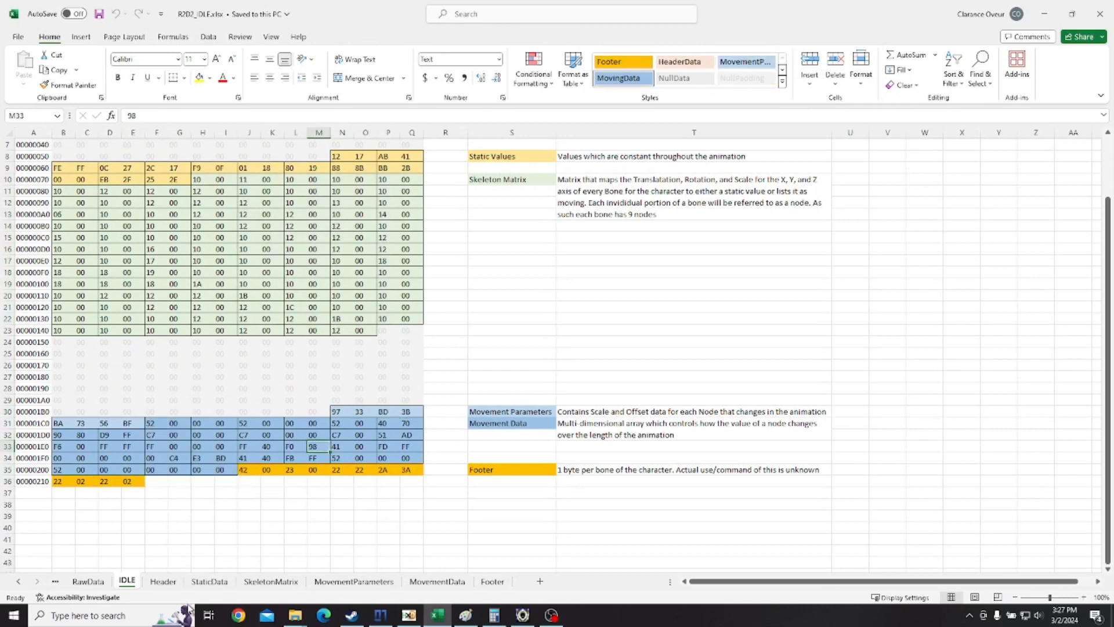
Open the Header sheet and highlight the 4INA cells at offsets 00 to 03 of the field map.
{"action": "left_click", "coordinate": [163, 581]}
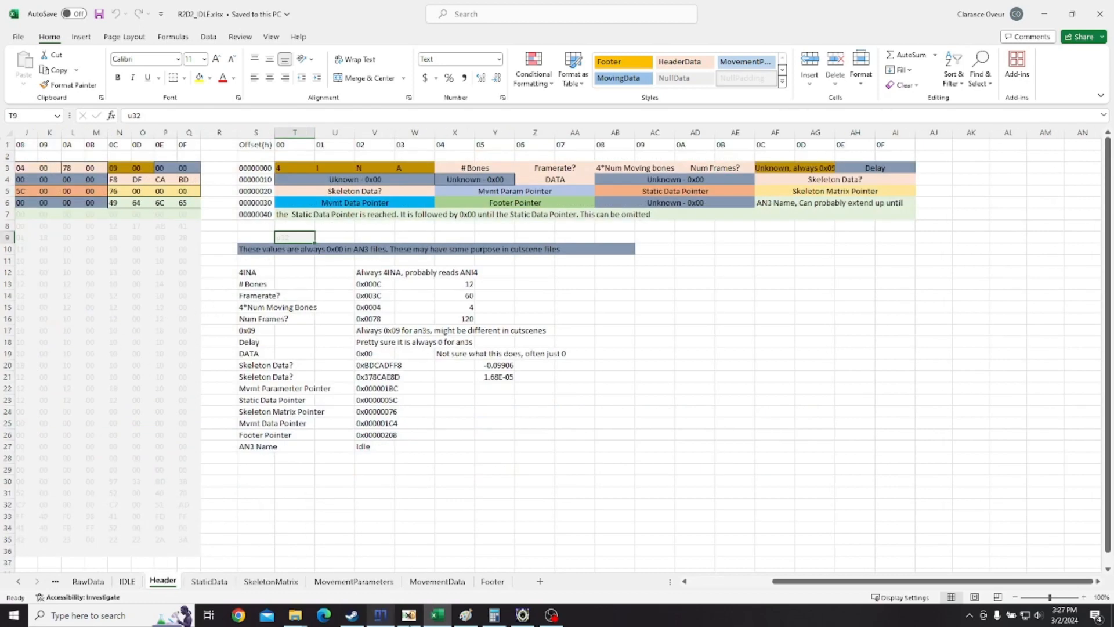
{"action": "left_click_drag", "start_coordinate": [811, 582], "coordinate": [737, 581]}
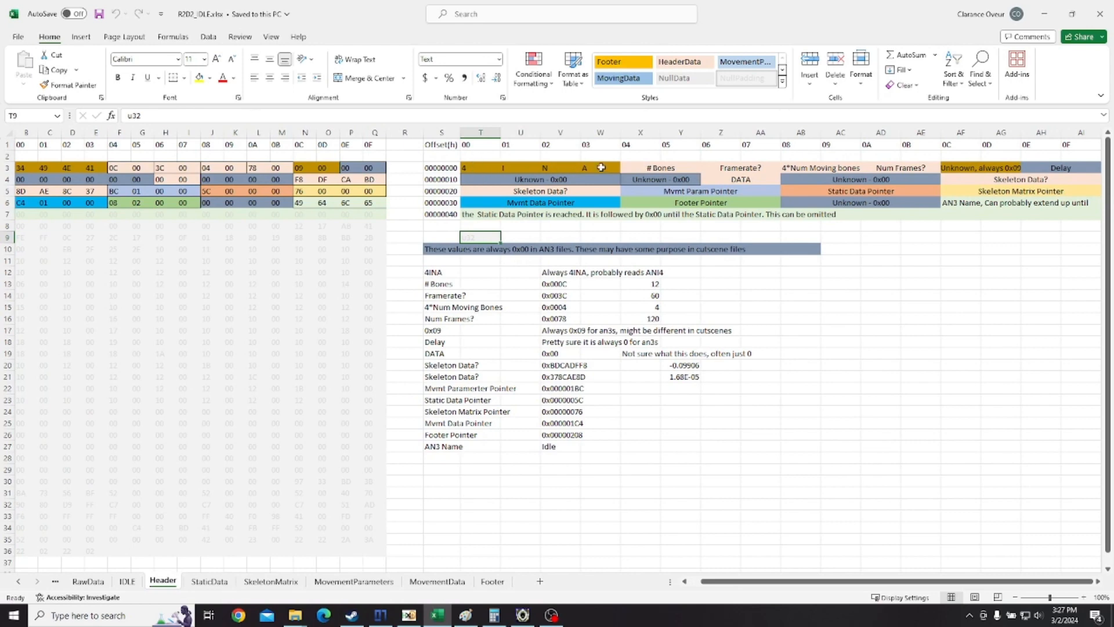
{"action": "left_click_drag", "start_coordinate": [476, 168], "coordinate": [583, 167]}
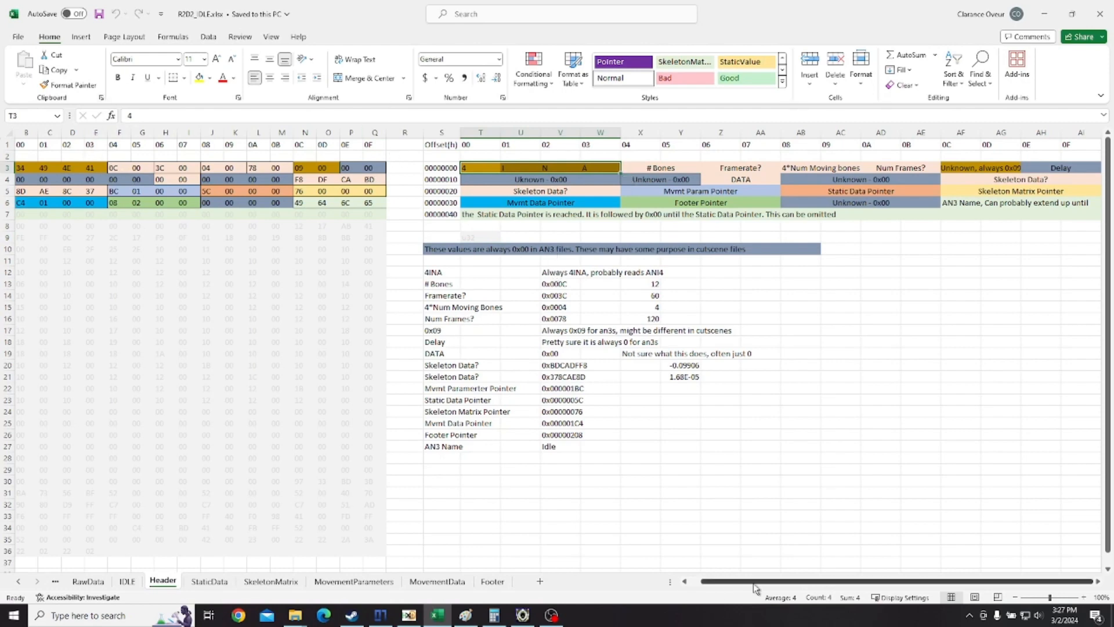
Check the # Bones bytes at offsets 04–05 and their decimal value against the bone list of the R2D2 model in Noesis.
{"action": "left_click_drag", "start_coordinate": [755, 583], "coordinate": [740, 583]}
{"action": "left_click_drag", "start_coordinate": [153, 169], "coordinate": [177, 169]}
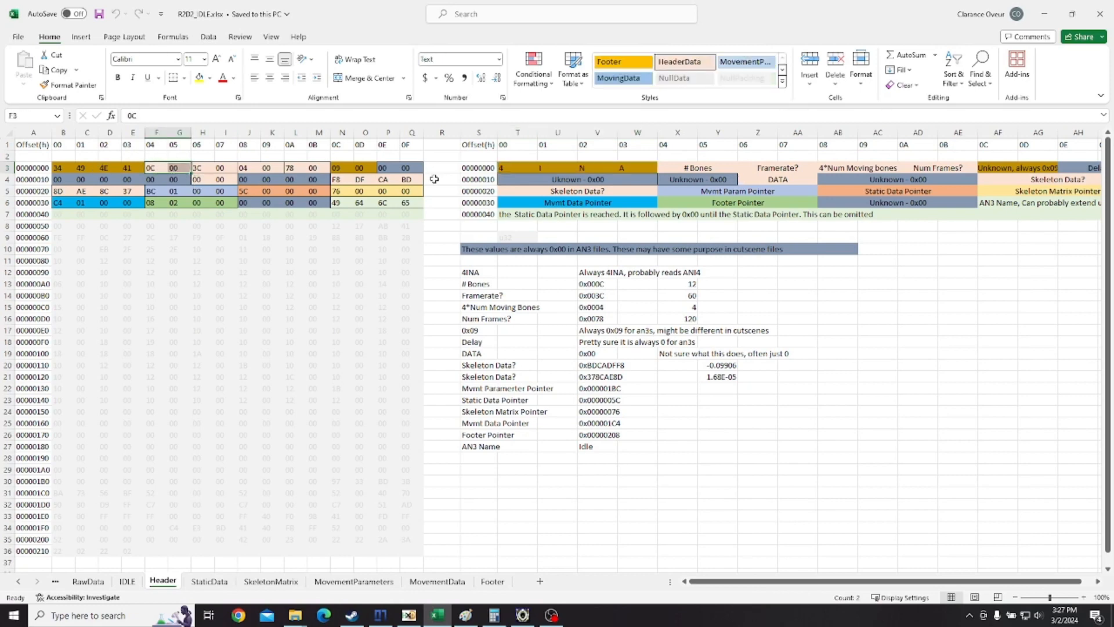
{"action": "left_click", "coordinate": [655, 288]}
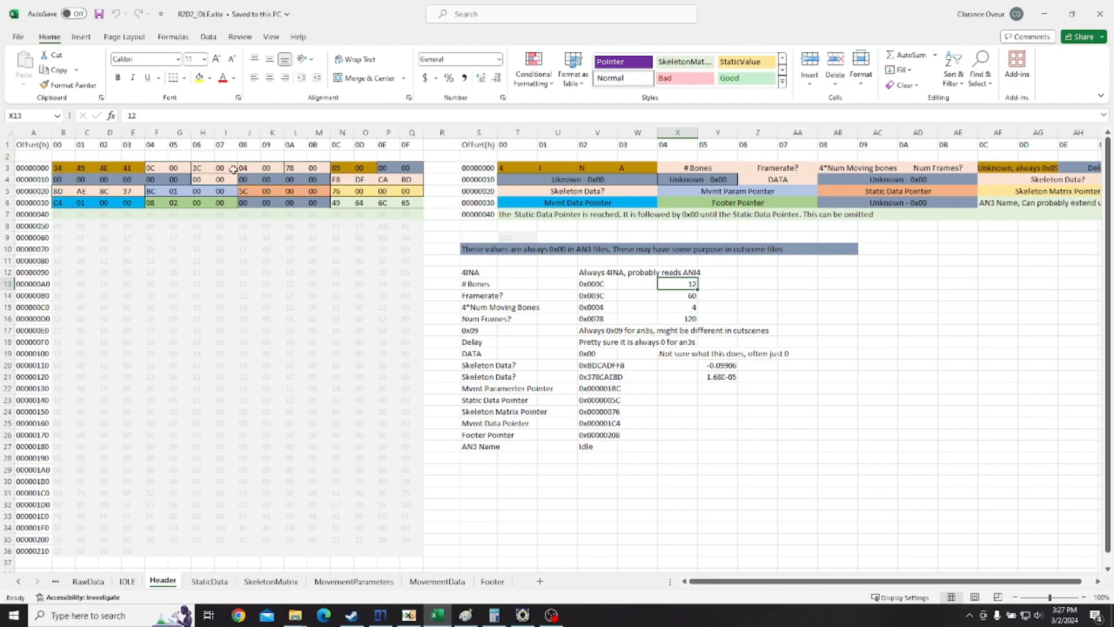
{"action": "left_click", "coordinate": [522, 617]}
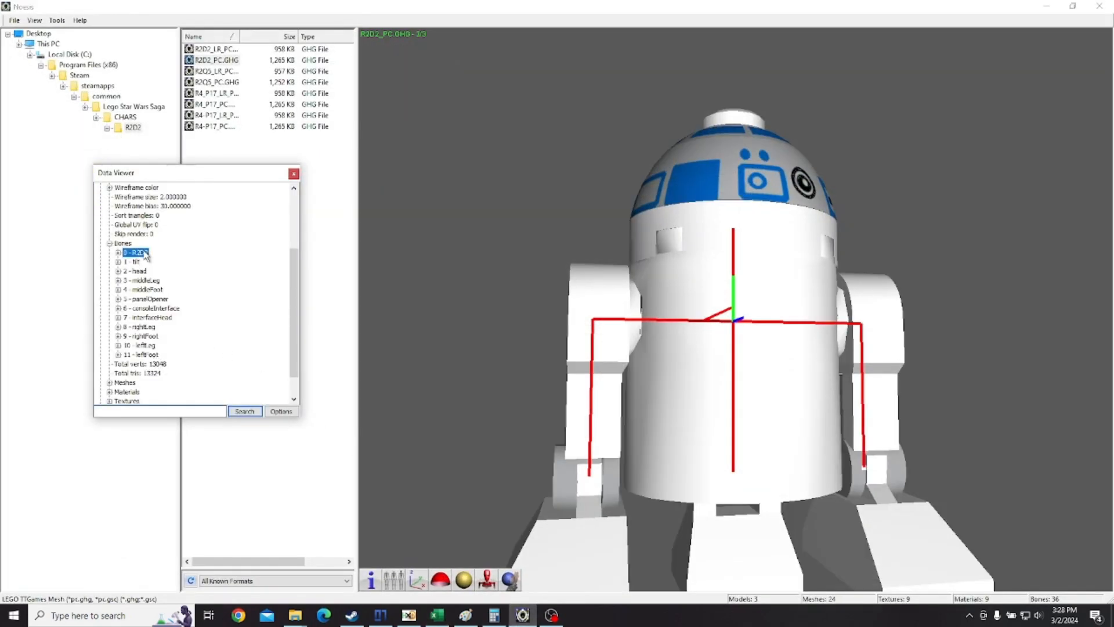
{"action": "left_click", "coordinate": [152, 355]}
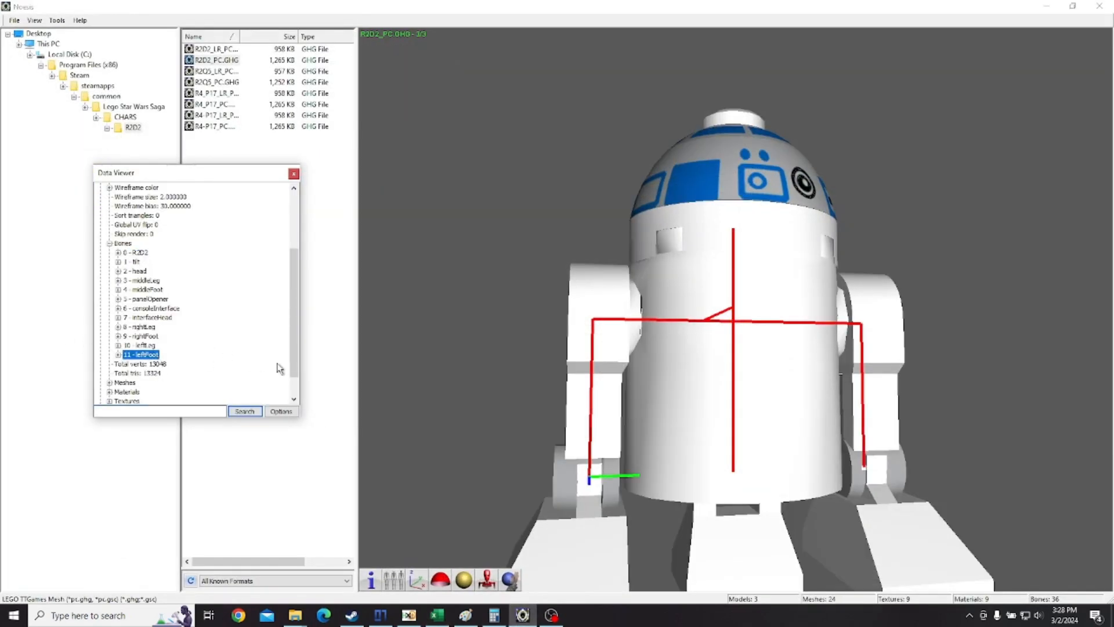
{"action": "left_click", "coordinate": [1048, 6]}
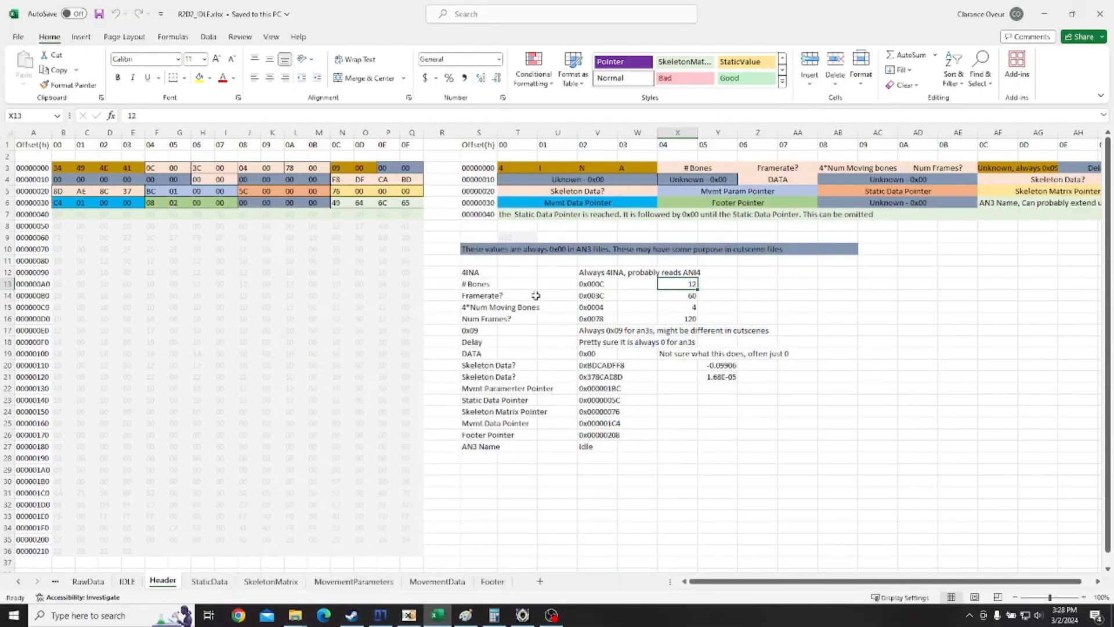
Select the Framerate? field and the Num Frames? field in the header map.
{"action": "left_click", "coordinate": [766, 165]}
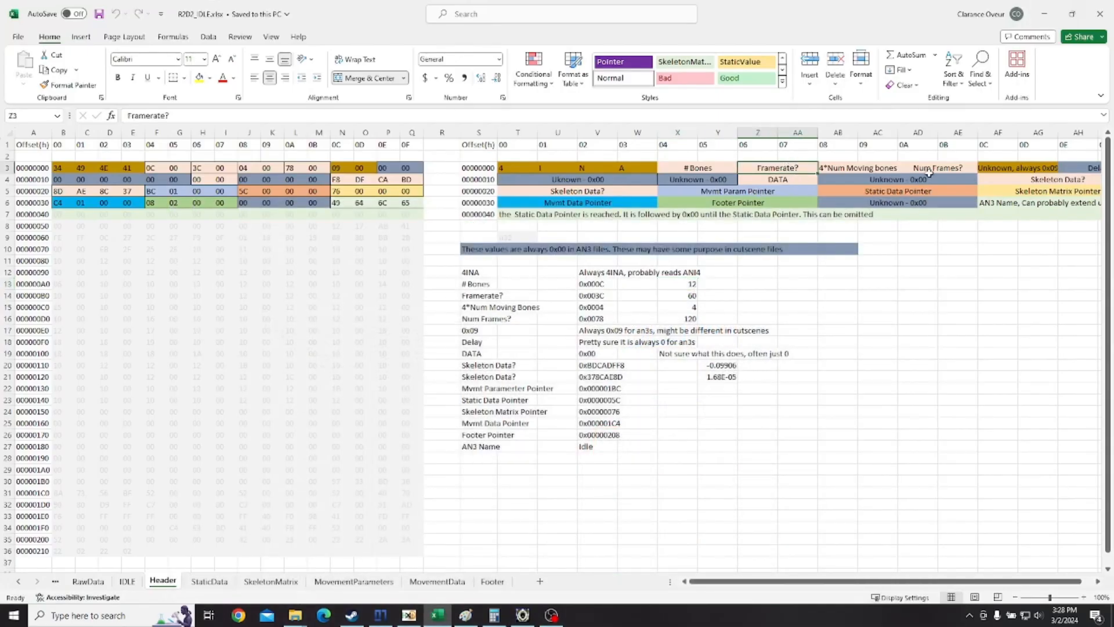
{"action": "left_click", "coordinate": [949, 168]}
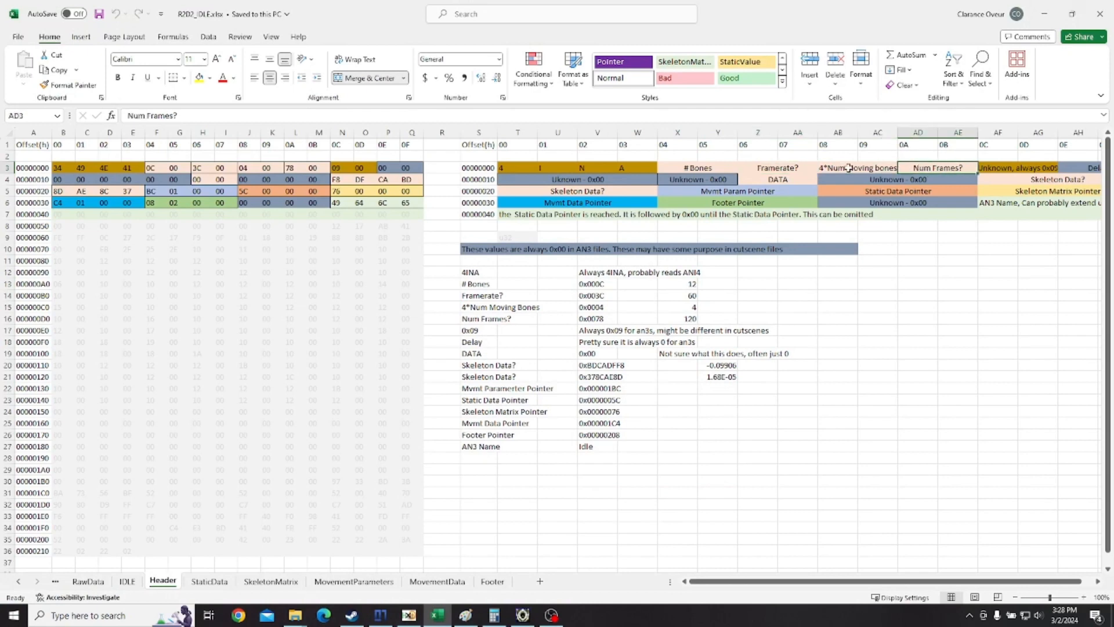
Select the Framerate? and Num Frames? fields, and highlight the header bytes at offsets 0A–0B and 08–09.
{"action": "left_click", "coordinate": [766, 168]}
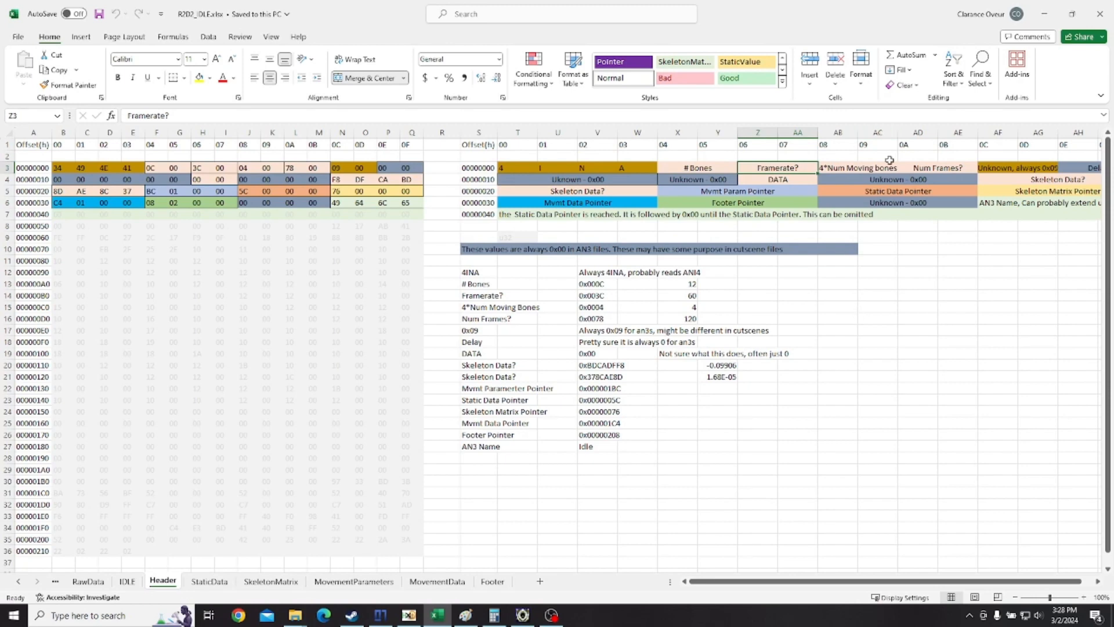
{"action": "left_click", "coordinate": [921, 170]}
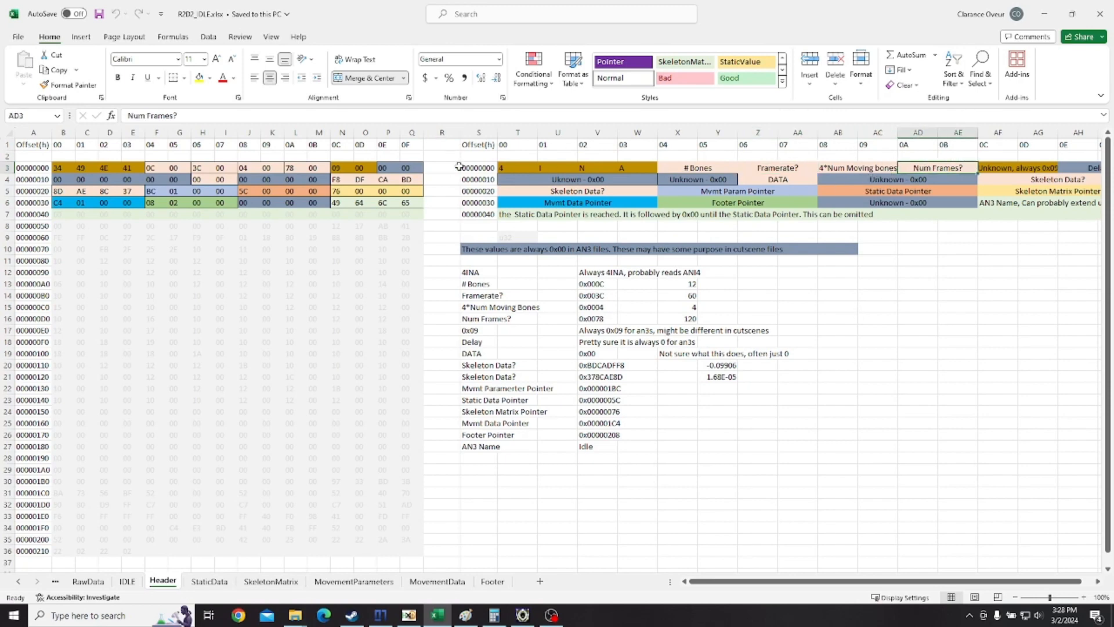
{"action": "left_click_drag", "start_coordinate": [291, 168], "coordinate": [312, 170]}
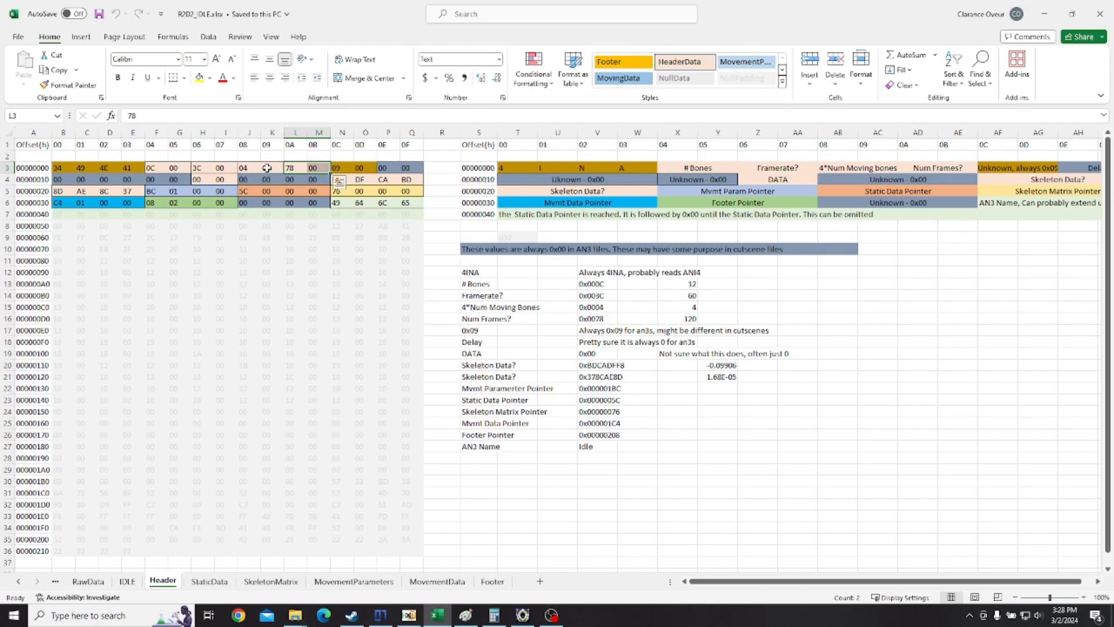
{"action": "left_click_drag", "start_coordinate": [244, 167], "coordinate": [266, 167]}
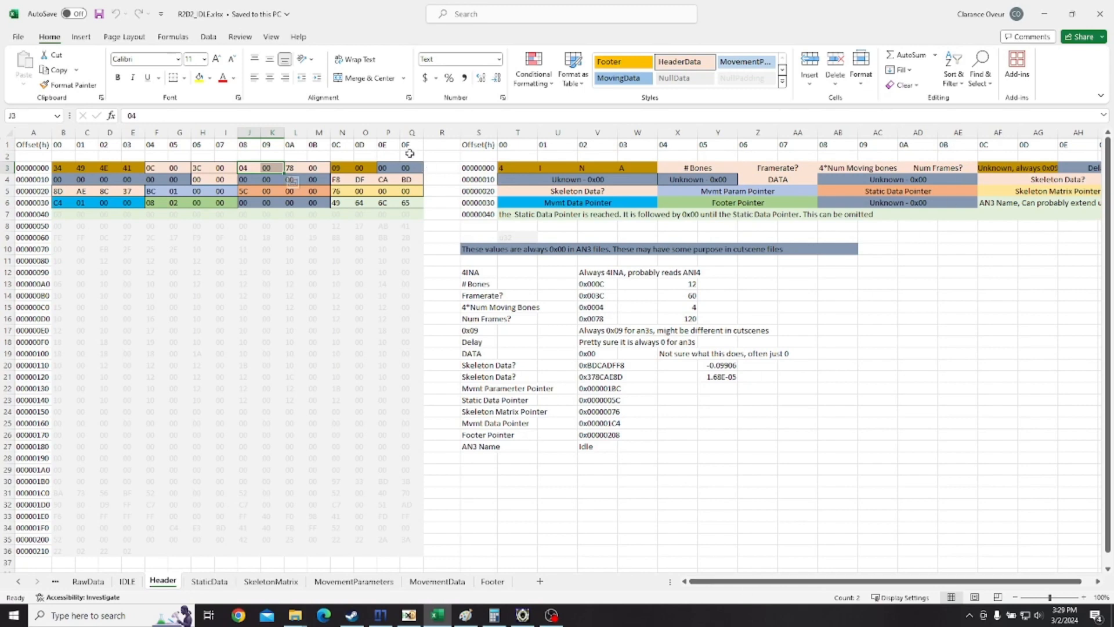
Highlight the Delay bytes at offsets 0E–0F and select the matching Delay field in the header map.
{"action": "left_click_drag", "start_coordinate": [385, 168], "coordinate": [413, 169]}
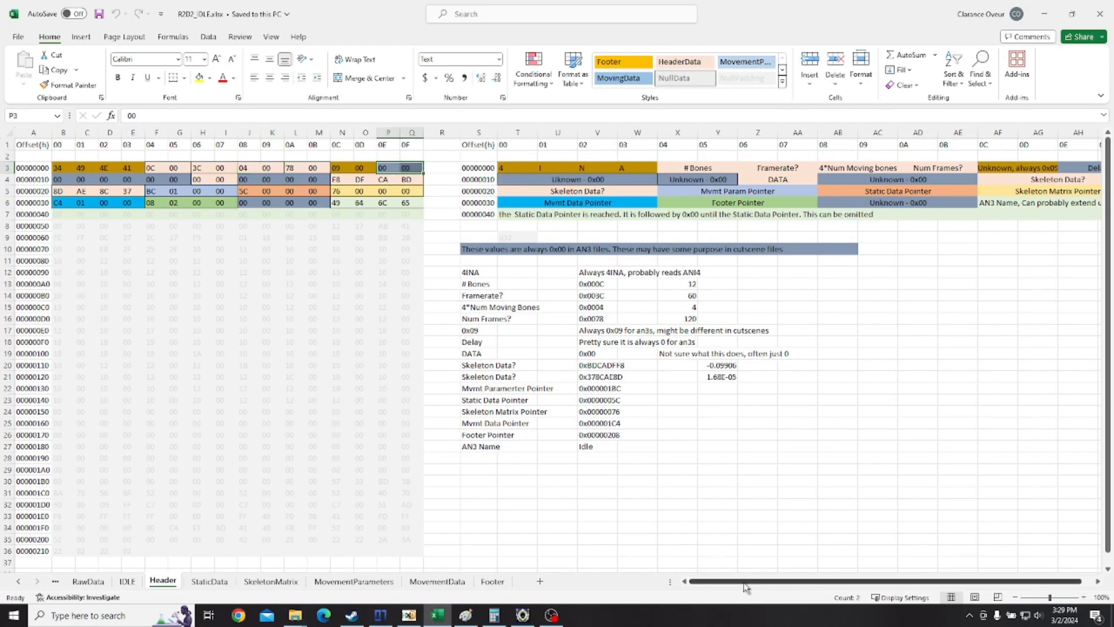
{"action": "left_click_drag", "start_coordinate": [746, 582], "coordinate": [758, 581]}
{"action": "left_click", "coordinate": [1041, 167]}
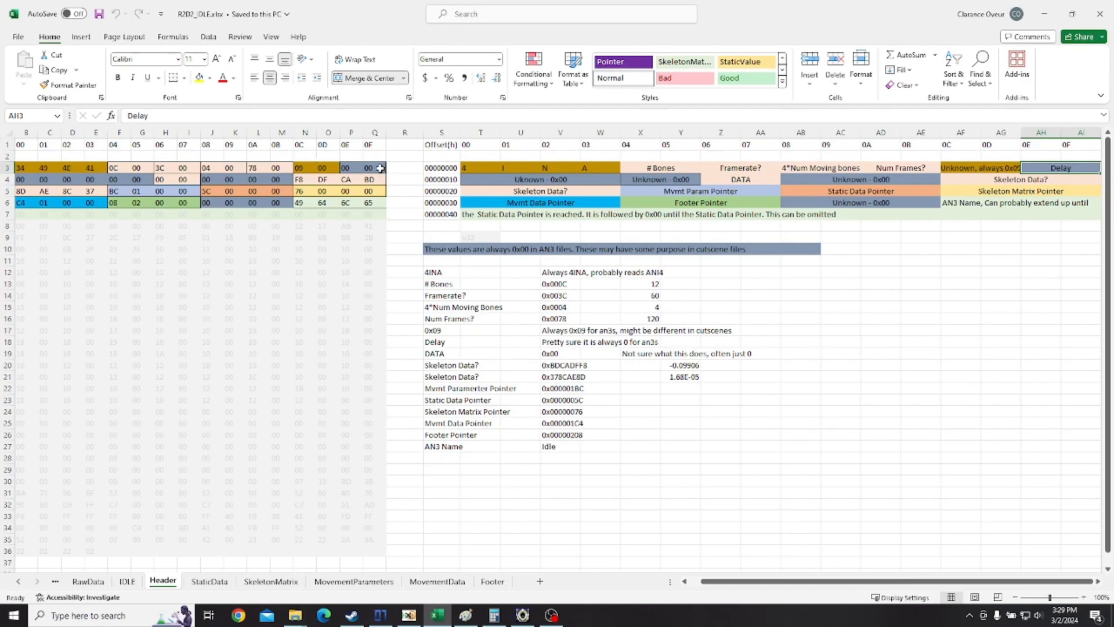
{"action": "left_click_drag", "start_coordinate": [355, 168], "coordinate": [371, 168]}
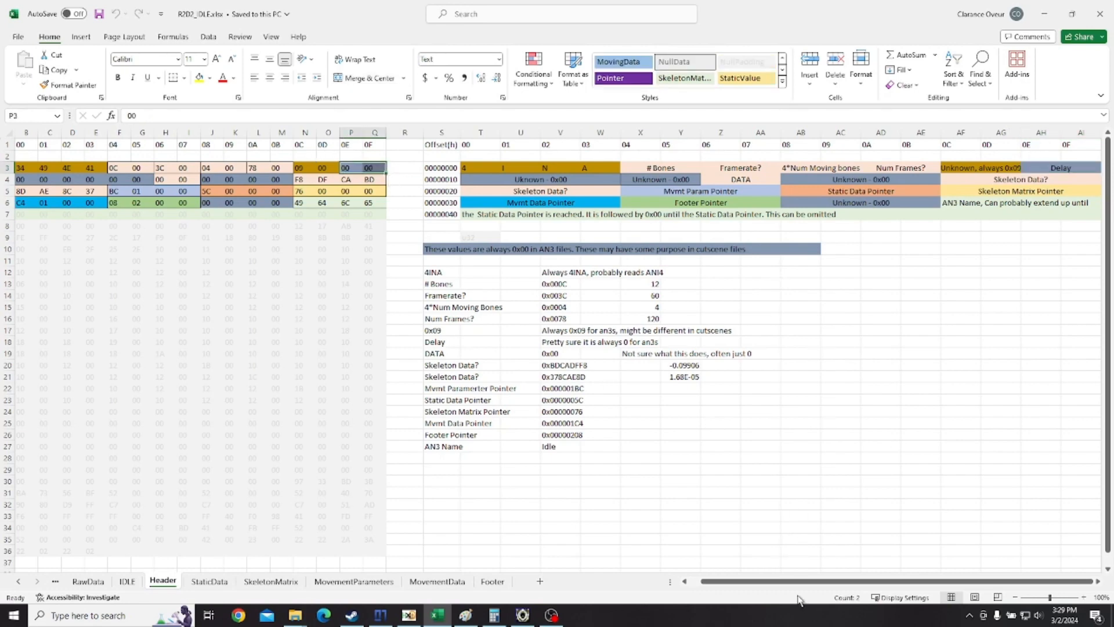
{"action": "left_click_drag", "start_coordinate": [813, 585], "coordinate": [801, 585]}
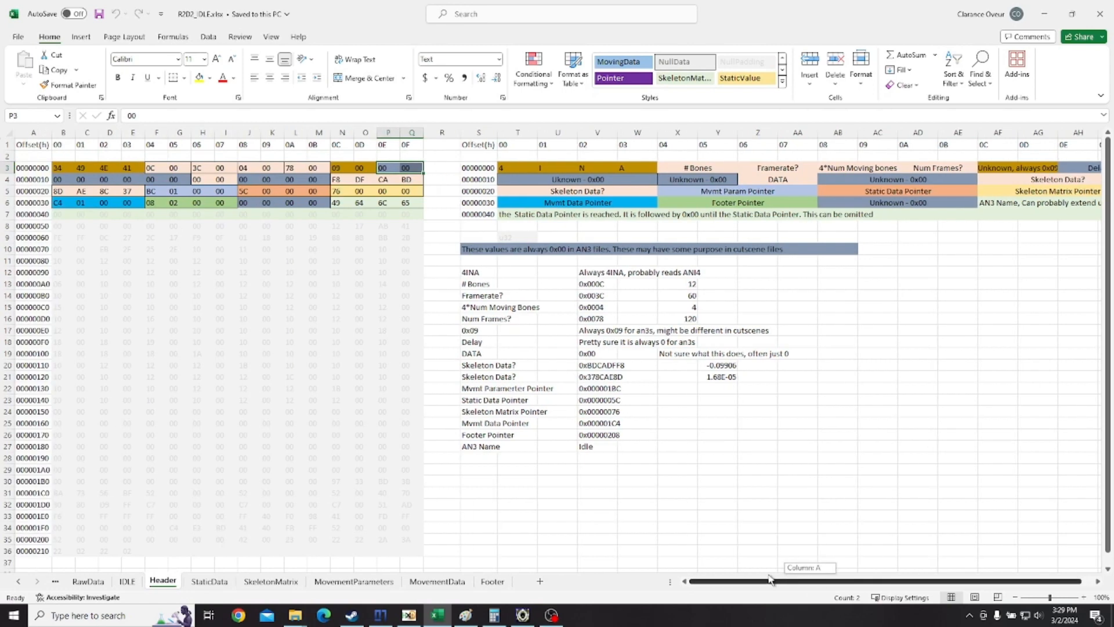
Highlight the unknown bytes at offsets 10–13, the Unknown - 0x00 field for 14–15 and the DATA bytes at 16–17.
{"action": "left_click", "coordinate": [63, 180]}
{"action": "left_click_drag", "start_coordinate": [63, 180], "coordinate": [132, 180]}
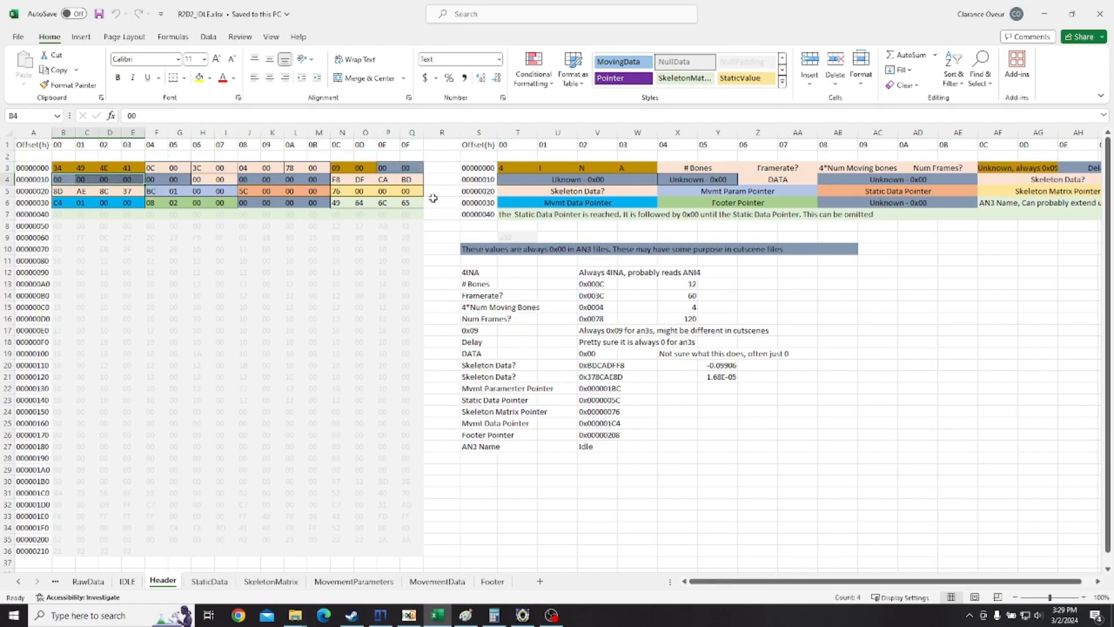
{"action": "left_click", "coordinate": [717, 181]}
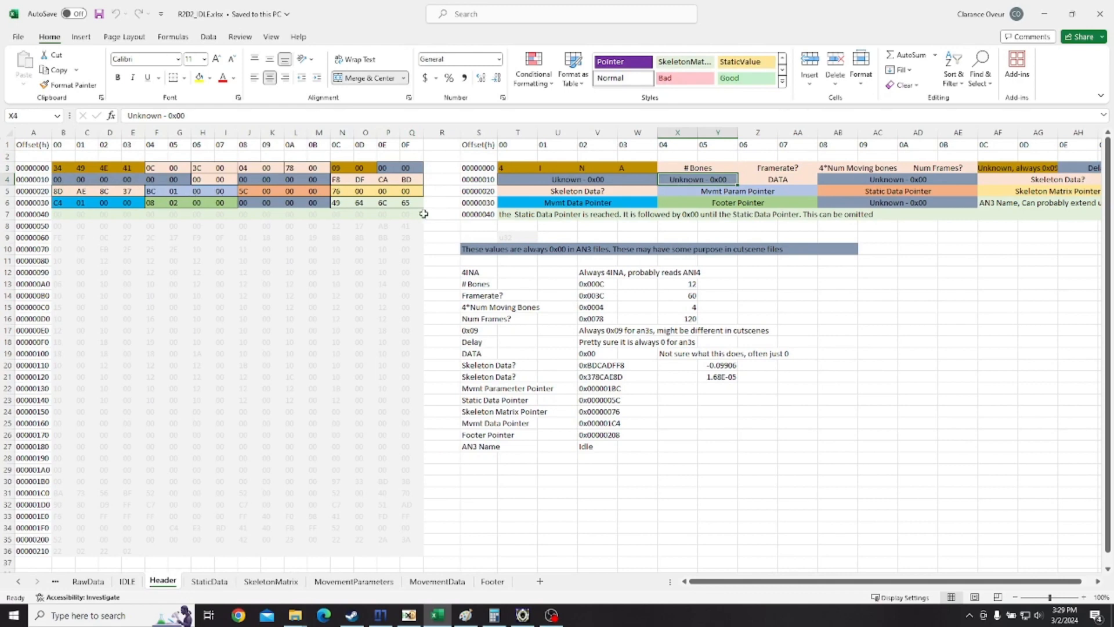
{"action": "left_click", "coordinate": [770, 179]}
{"action": "left_click", "coordinate": [213, 181]}
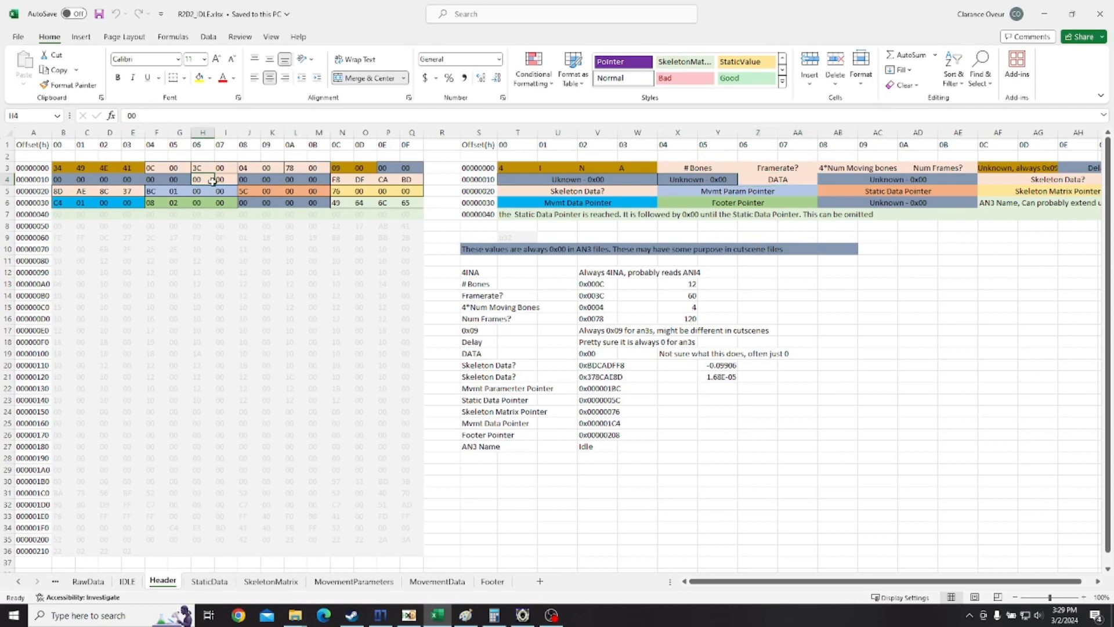
{"action": "left_click_drag", "start_coordinate": [212, 181], "coordinate": [229, 179]}
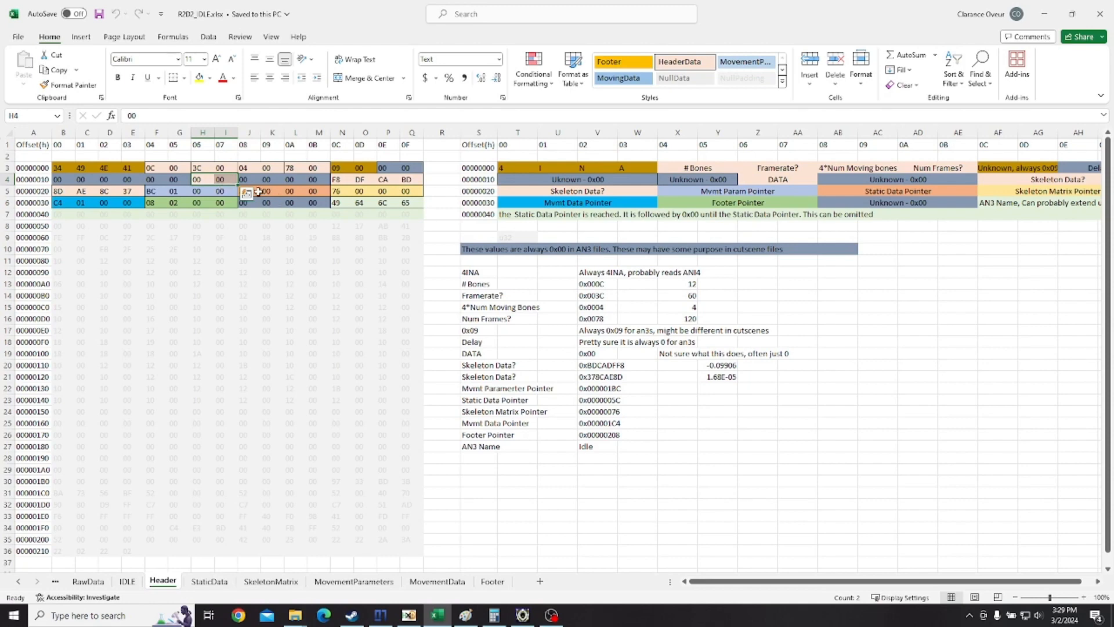
Highlight the two four-byte Skeleton Data? values at offsets 1C–1F and 20–23.
{"action": "left_click_drag", "start_coordinate": [255, 180], "coordinate": [408, 181]}
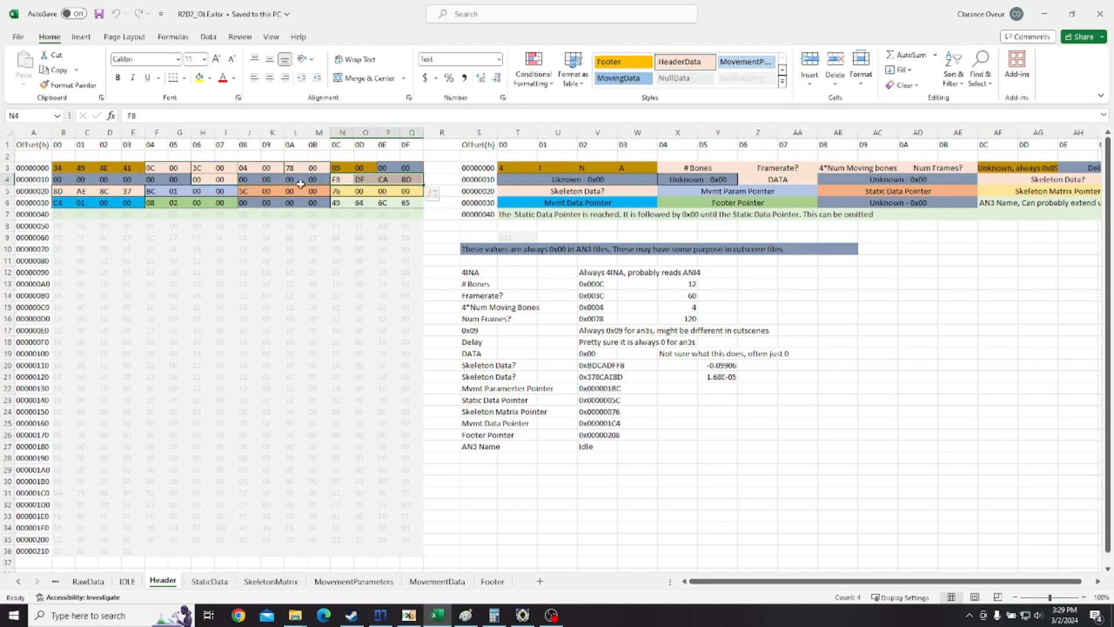
{"action": "left_click_drag", "start_coordinate": [125, 191], "coordinate": [58, 191]}
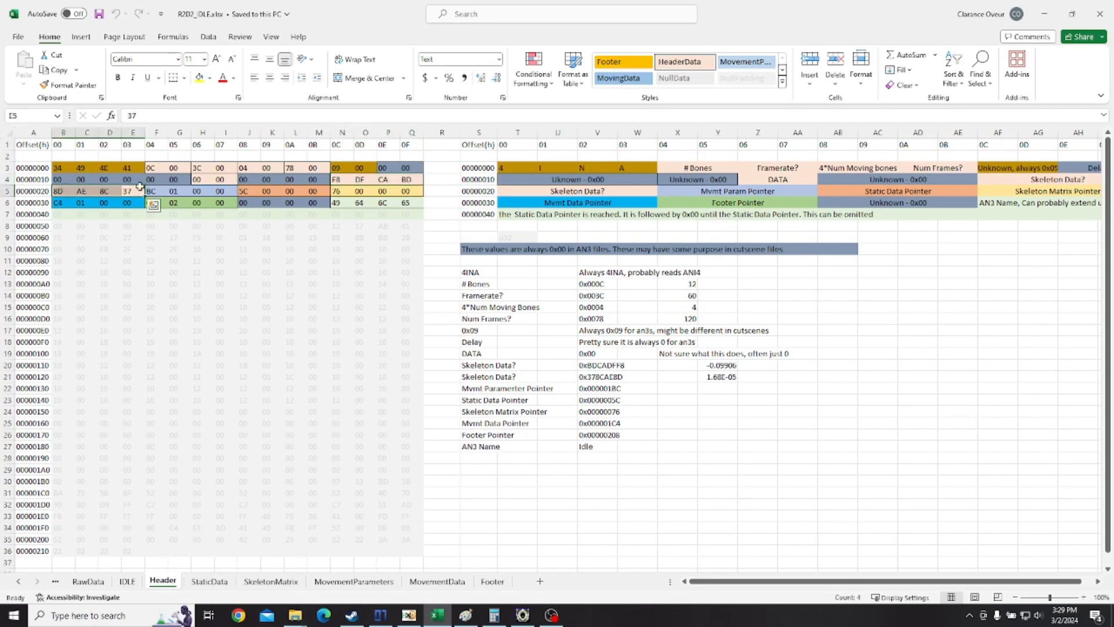
{"action": "left_click_drag", "start_coordinate": [337, 180], "coordinate": [410, 179]}
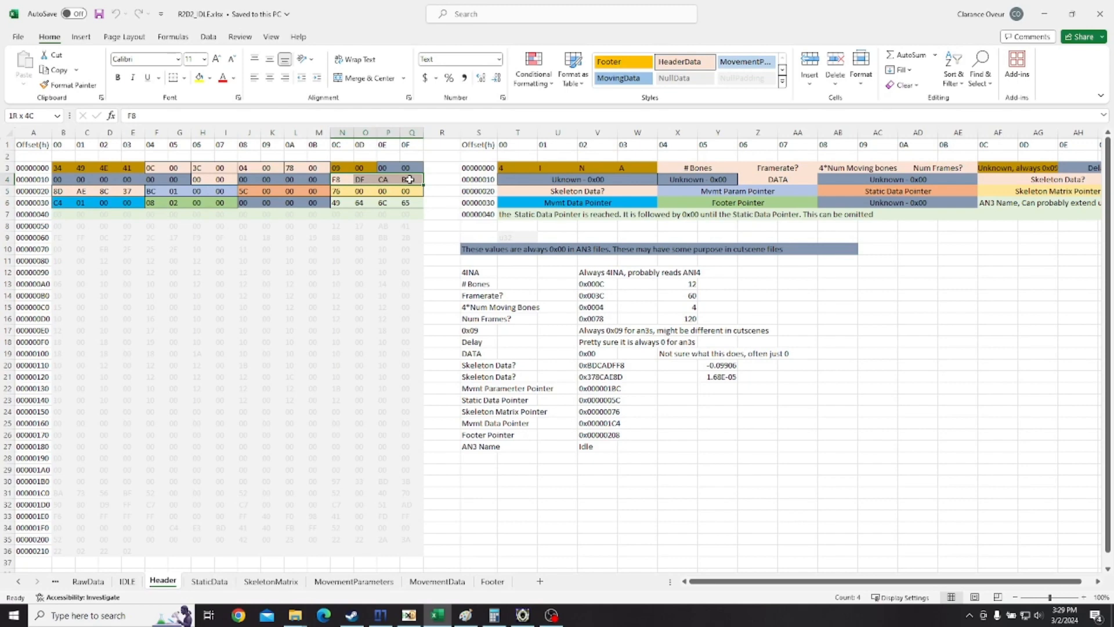
{"action": "left_click_drag", "start_coordinate": [409, 179], "coordinate": [409, 180]}
Highlight the movement parameter, static data and skeleton matrix pointer bytes at offsets 24–2F, and go through the header bytes in row 30.
{"action": "left_click", "coordinate": [726, 191]}
{"action": "left_click_drag", "start_coordinate": [151, 187], "coordinate": [224, 191]}
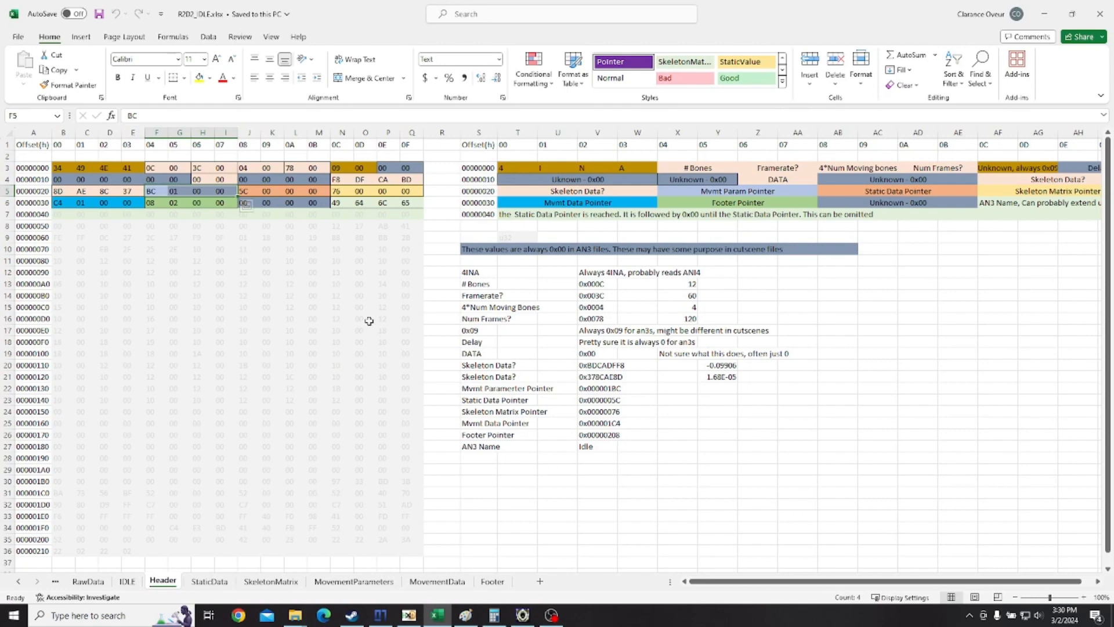
{"action": "left_click_drag", "start_coordinate": [250, 193], "coordinate": [323, 189]}
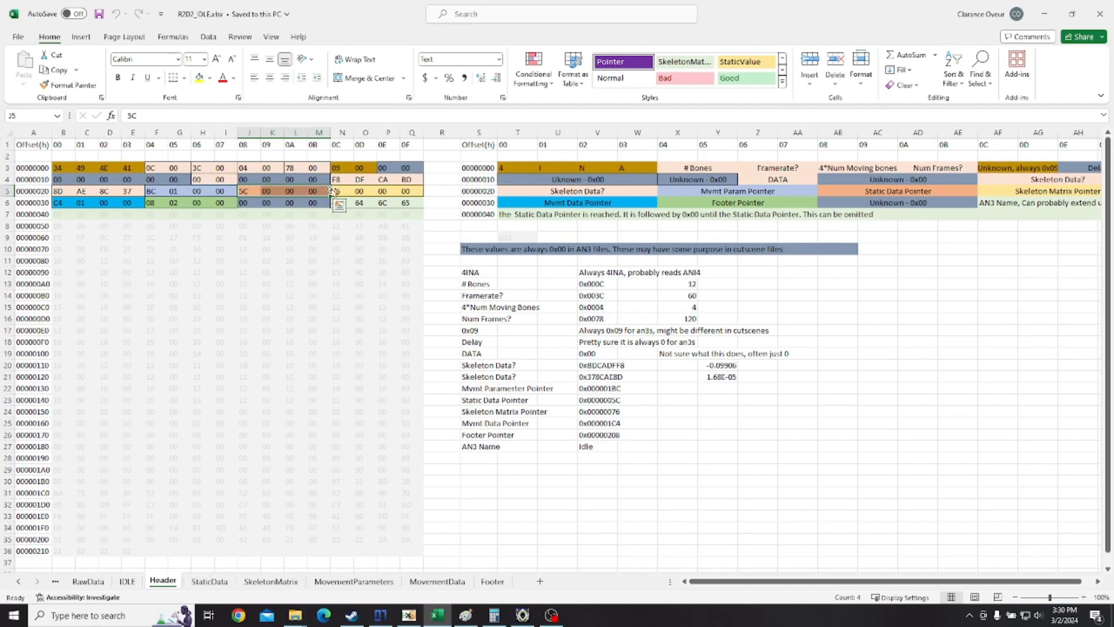
{"action": "left_click_drag", "start_coordinate": [342, 191], "coordinate": [412, 191]}
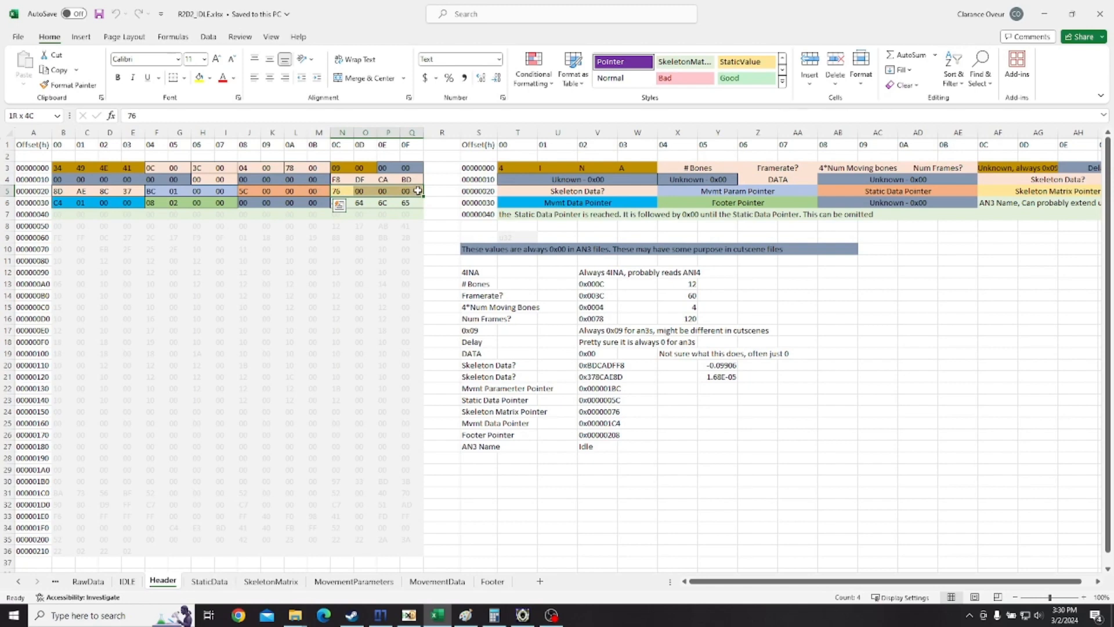
{"action": "left_click_drag", "start_coordinate": [61, 203], "coordinate": [409, 206]}
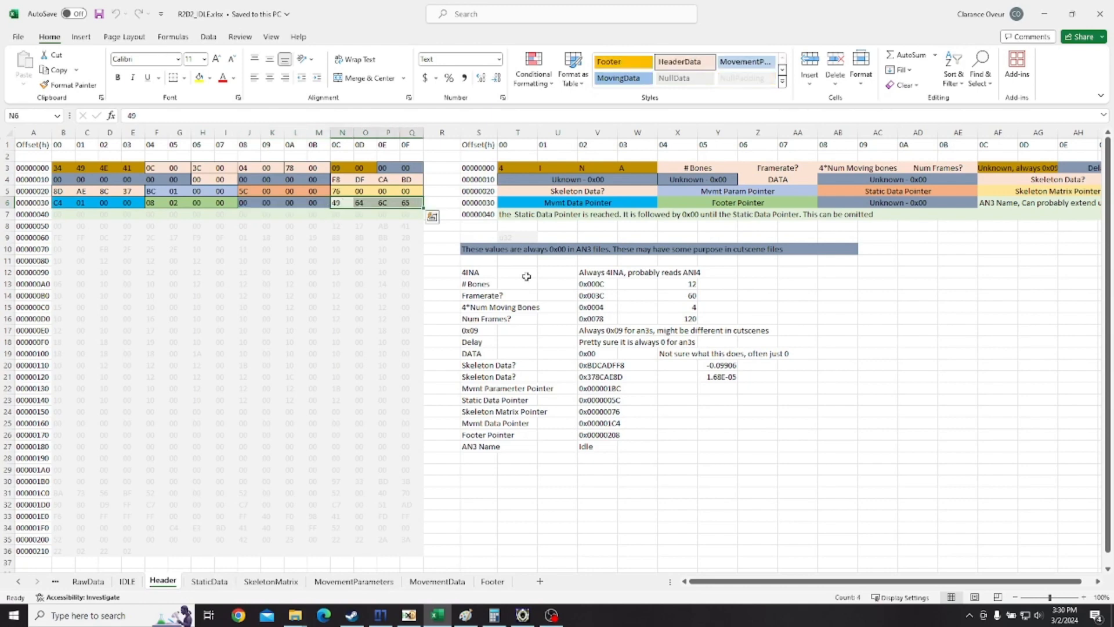
Check the AN3 name by selecting the Idle text at offsets 3C–3F in HxD, and return to the Excel workbook.
{"action": "left_click_drag", "start_coordinate": [707, 582], "coordinate": [732, 583]}
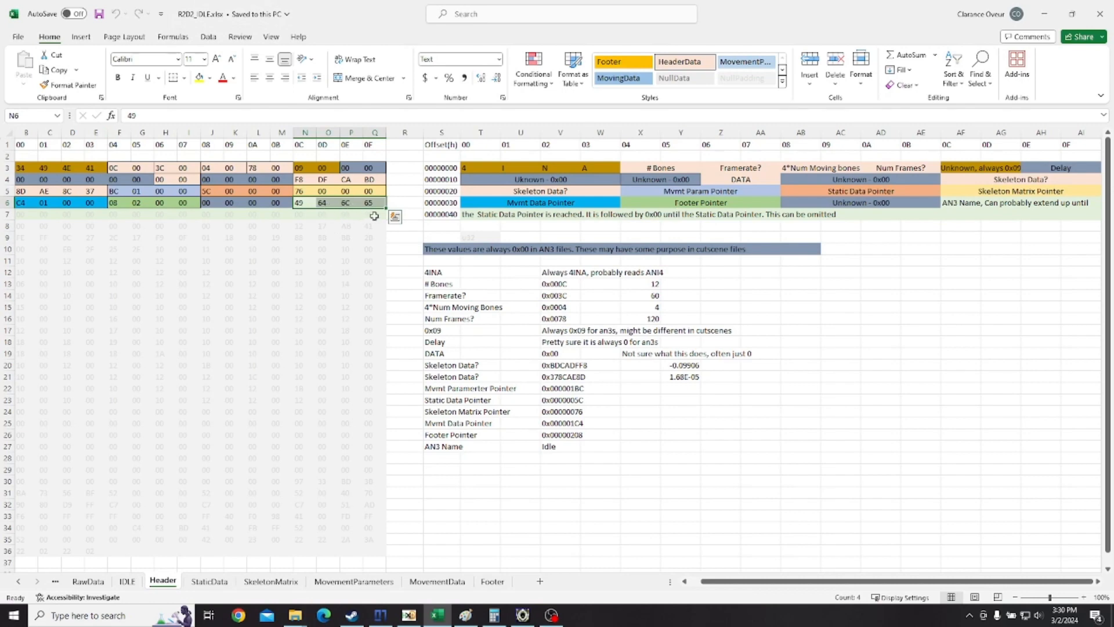
{"action": "left_click", "coordinate": [409, 614]}
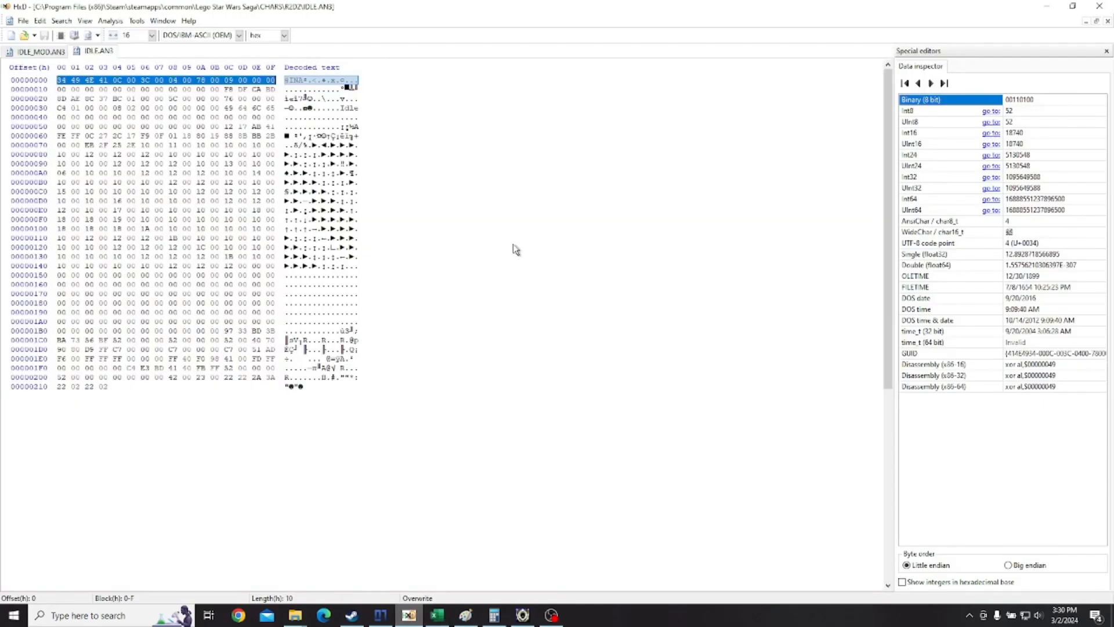
{"action": "left_click_drag", "start_coordinate": [341, 108], "coordinate": [358, 108]}
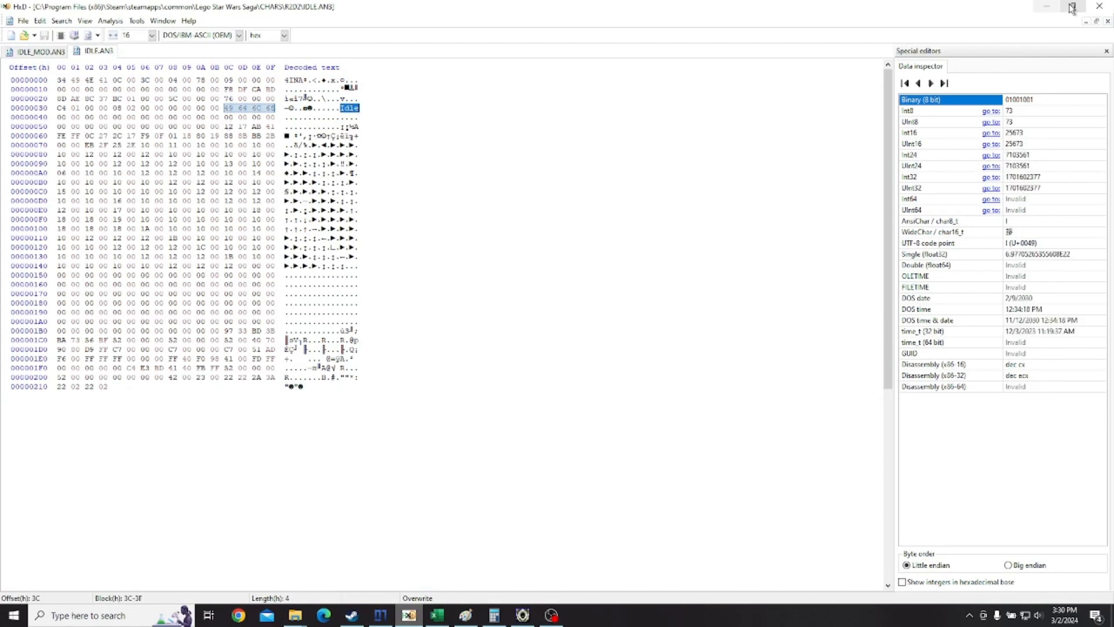
{"action": "left_click", "coordinate": [1046, 6]}
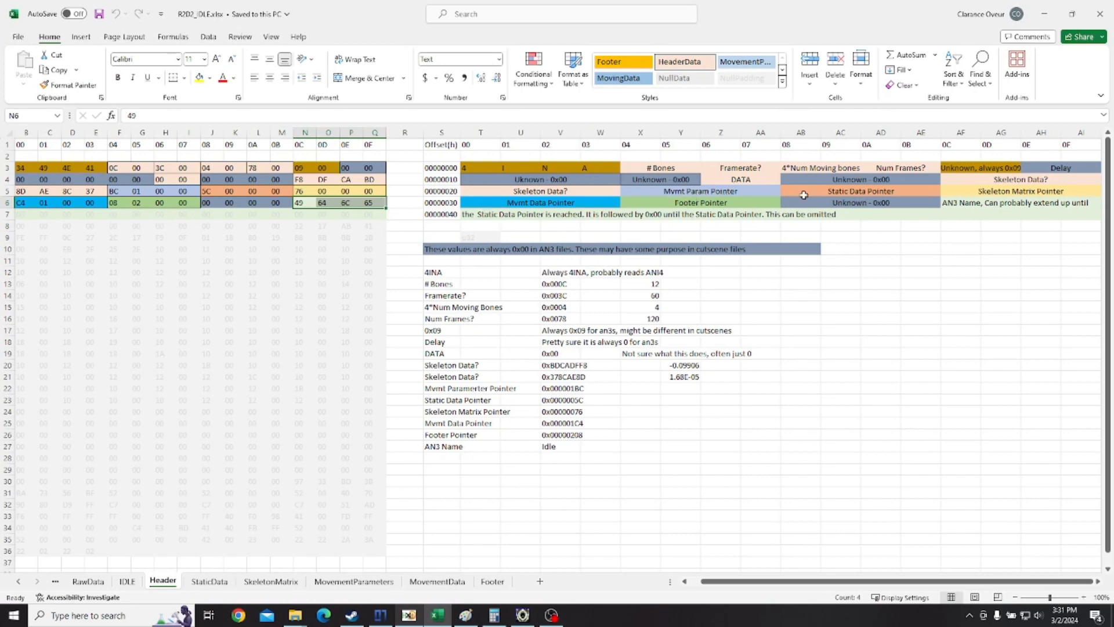
Trace the Static Data Pointer's 5C byte to its cell on the StaticData sheet, and highlight the name bytes at 3C–3F on the Header sheet.
{"action": "left_click", "coordinate": [824, 193]}
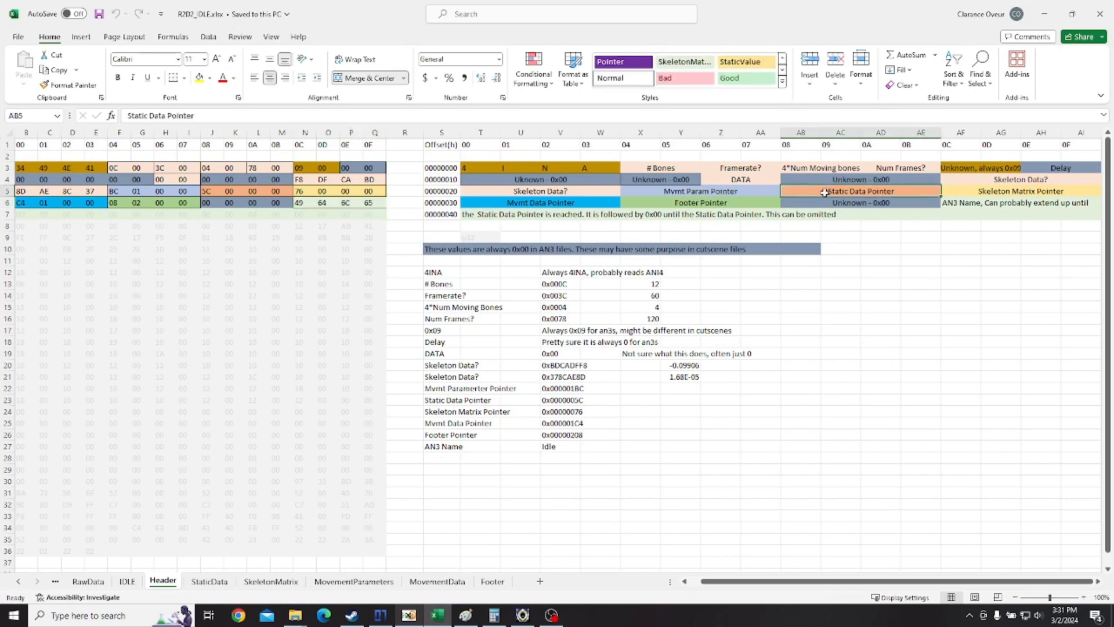
{"action": "left_click", "coordinate": [206, 192]}
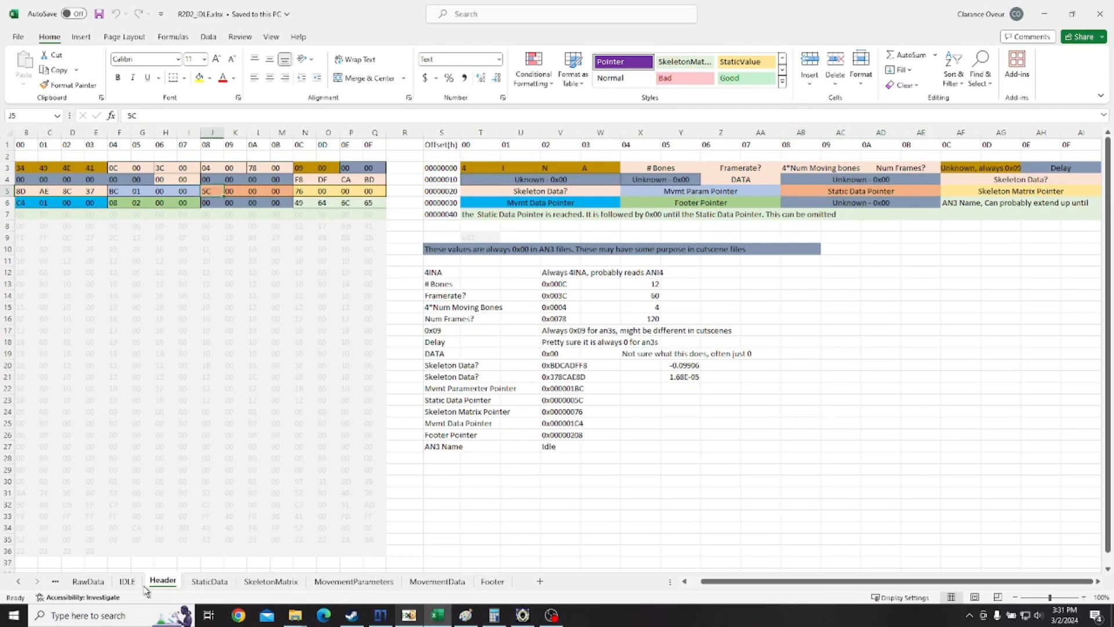
{"action": "left_click", "coordinate": [210, 580]}
{"action": "left_click", "coordinate": [339, 224]}
{"action": "left_click_drag", "start_coordinate": [301, 203], "coordinate": [371, 205]}
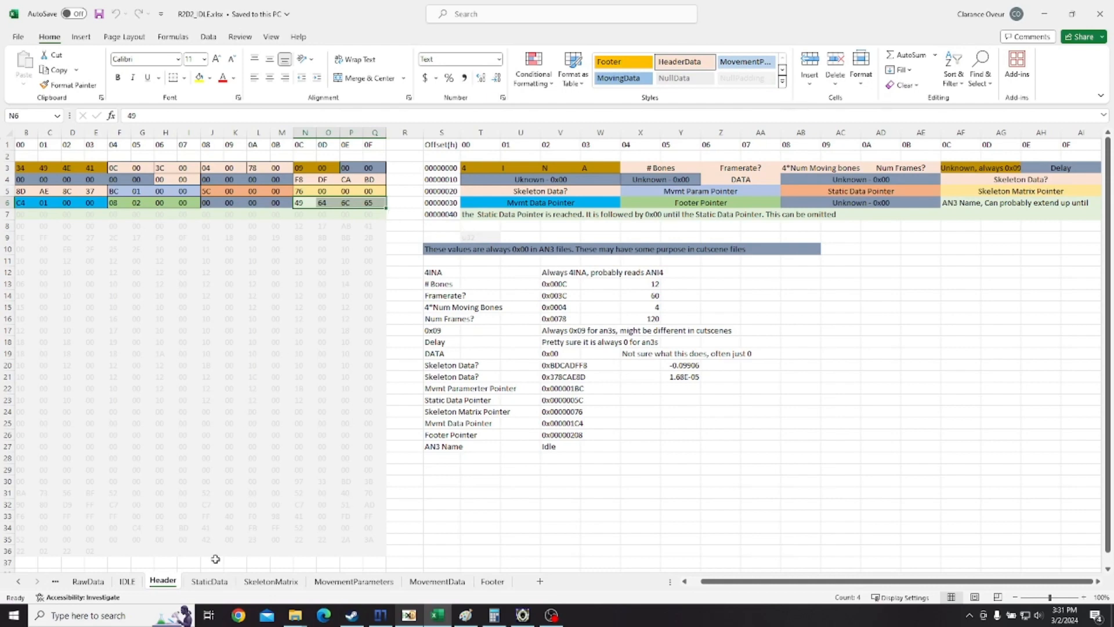
Open the StaticData sheet and highlight the two-byte static values one after another, from offset 5C through offset 65.
{"action": "left_click", "coordinate": [209, 581]}
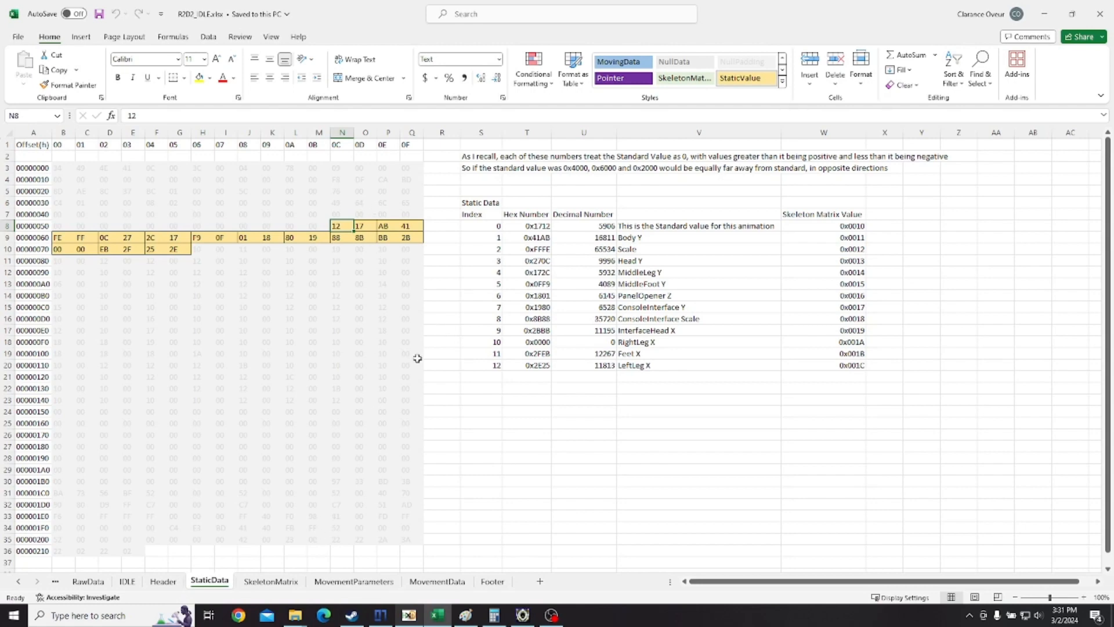
{"action": "left_click_drag", "start_coordinate": [368, 228], "coordinate": [400, 226]}
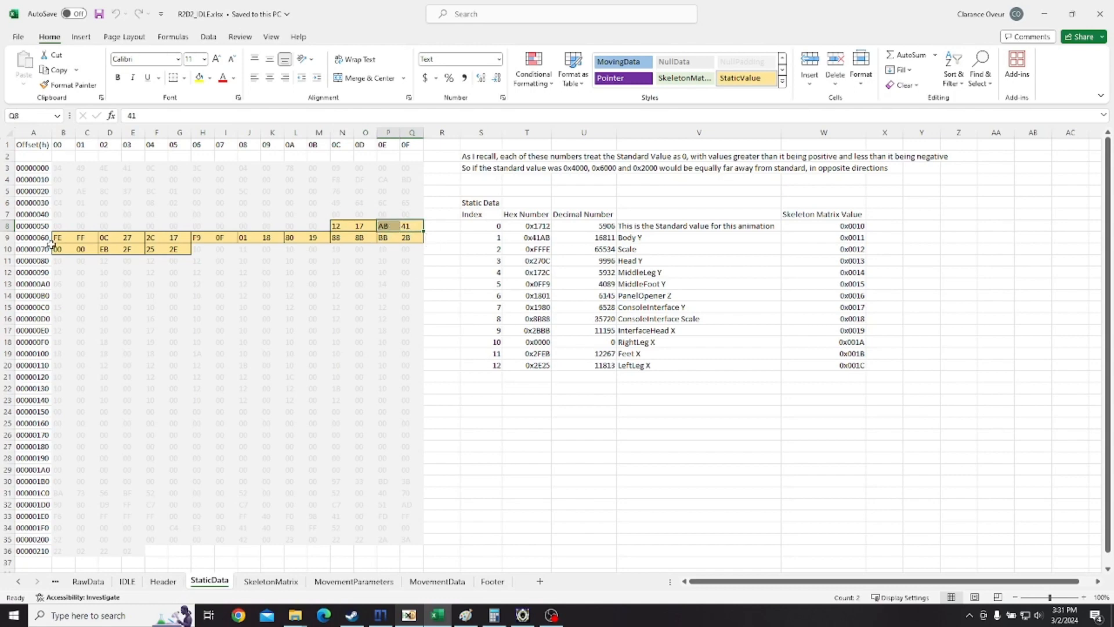
{"action": "left_click_drag", "start_coordinate": [61, 238], "coordinate": [92, 234]}
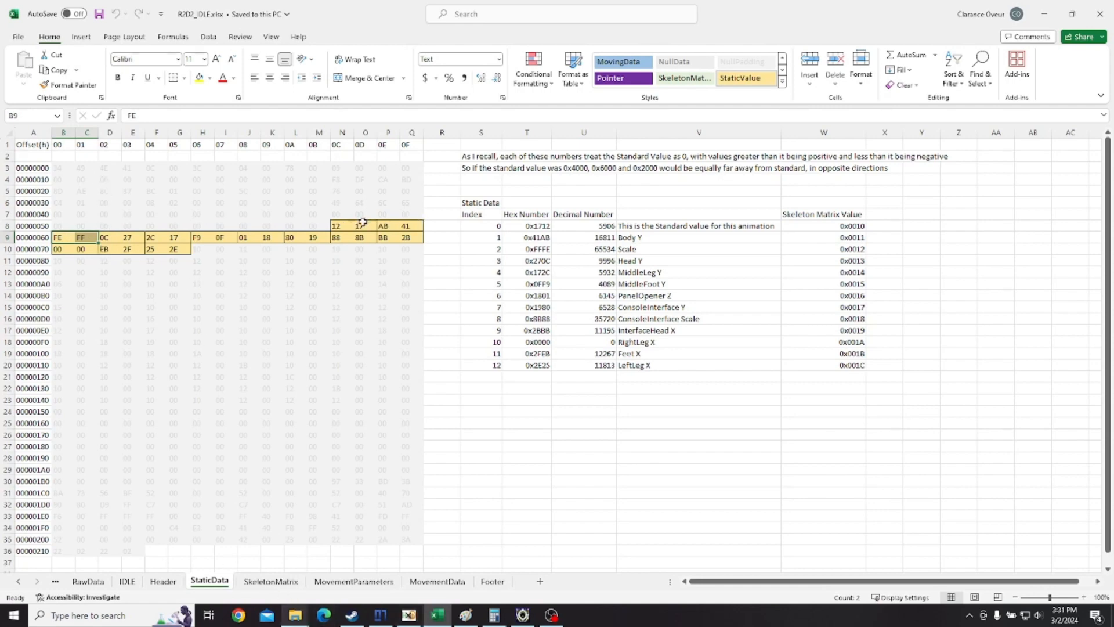
{"action": "left_click", "coordinate": [344, 227]}
{"action": "left_click_drag", "start_coordinate": [345, 226], "coordinate": [361, 226]}
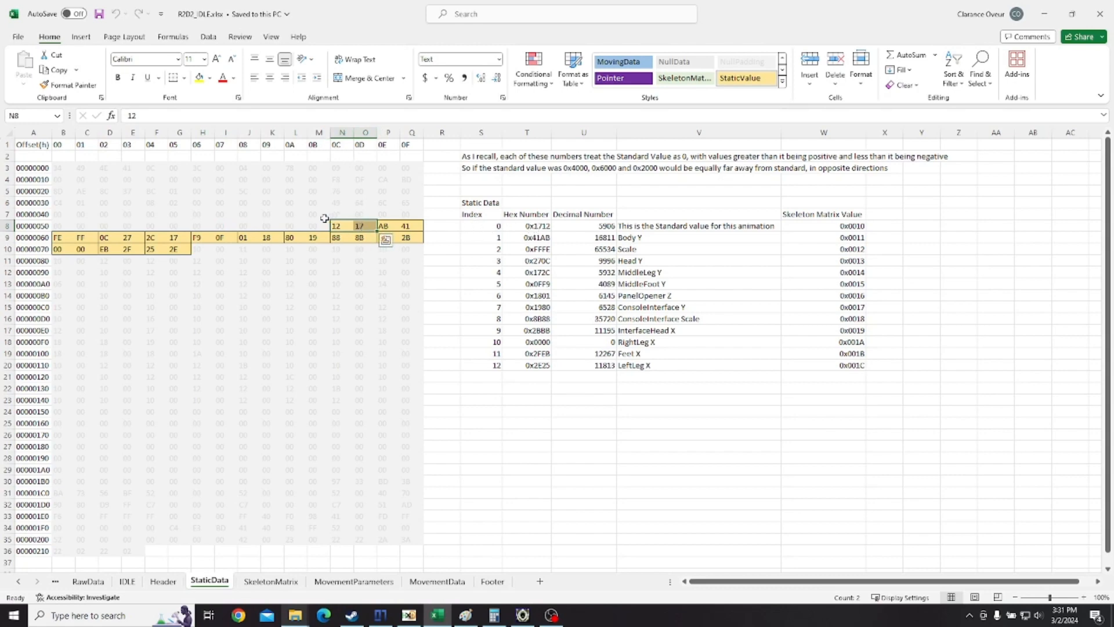
{"action": "left_click", "coordinate": [343, 202]}
{"action": "left_click_drag", "start_coordinate": [342, 225], "coordinate": [409, 226]}
{"action": "left_click", "coordinate": [391, 225]}
{"action": "left_click_drag", "start_coordinate": [55, 238], "coordinate": [178, 239]}
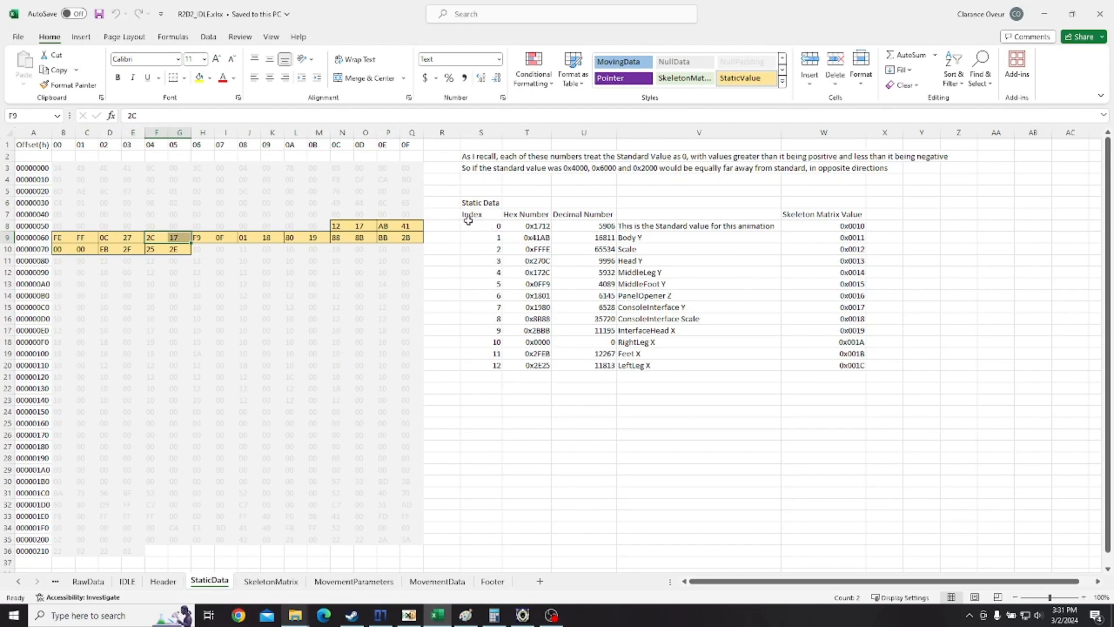
Highlight the Index, Hex Number and Decimal Number columns of the Static Data table.
{"action": "left_click_drag", "start_coordinate": [469, 222], "coordinate": [482, 366]}
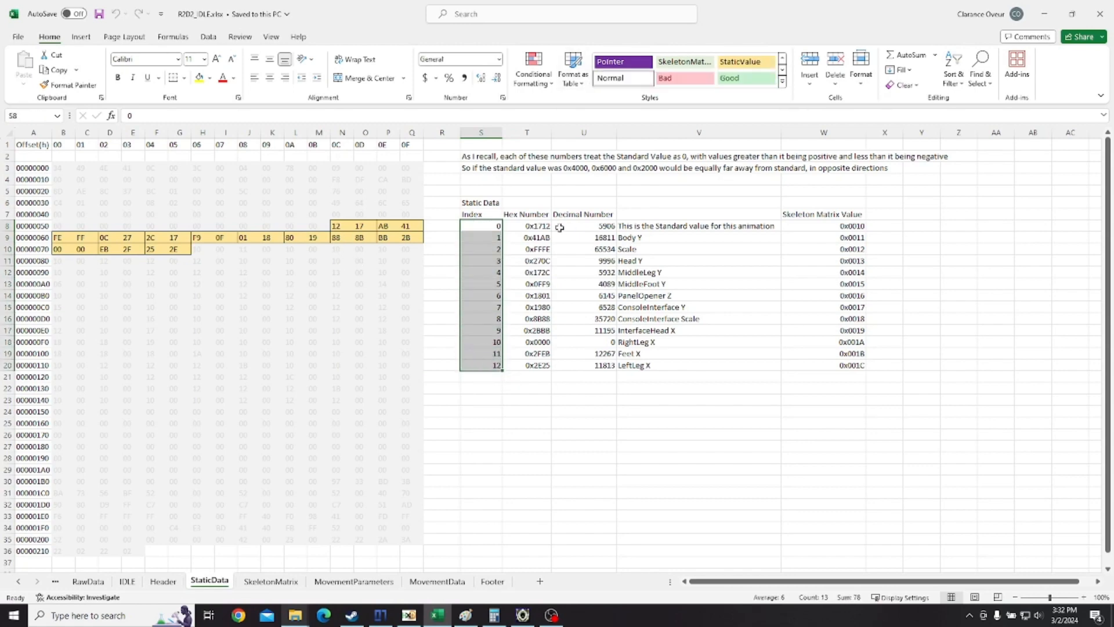
{"action": "left_click", "coordinate": [357, 225]}
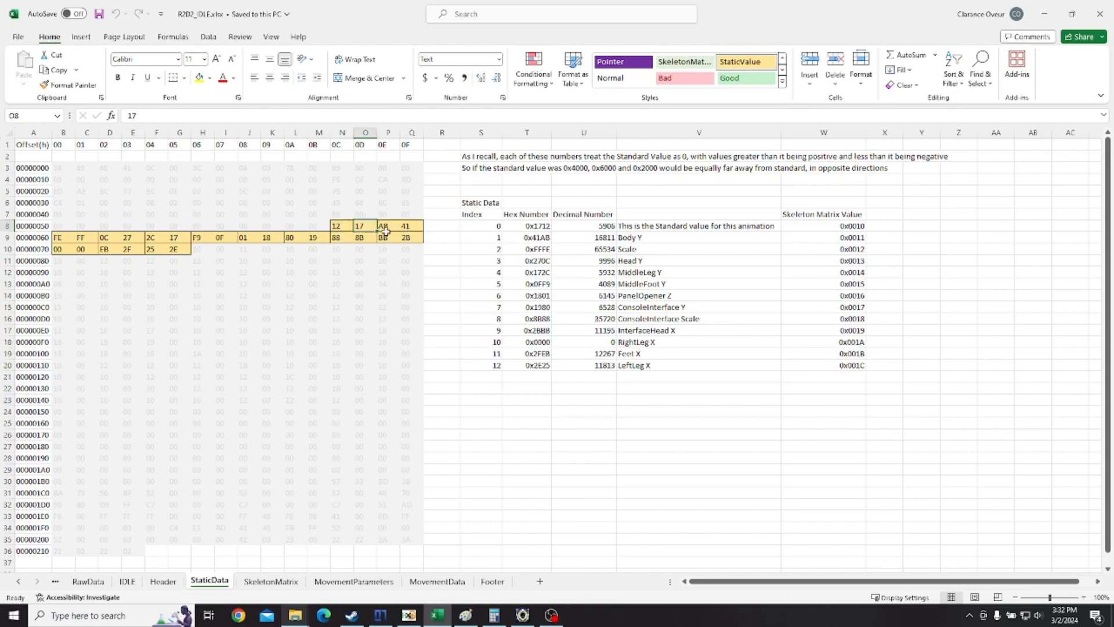
{"action": "left_click_drag", "start_coordinate": [538, 228], "coordinate": [538, 354]}
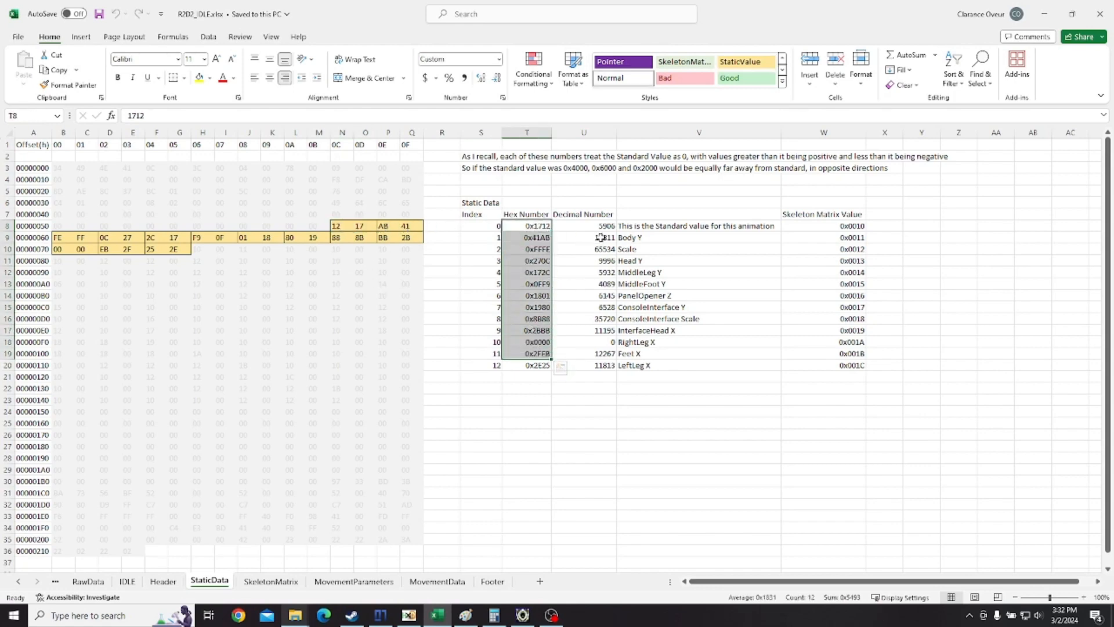
{"action": "left_click_drag", "start_coordinate": [596, 226], "coordinate": [598, 364]}
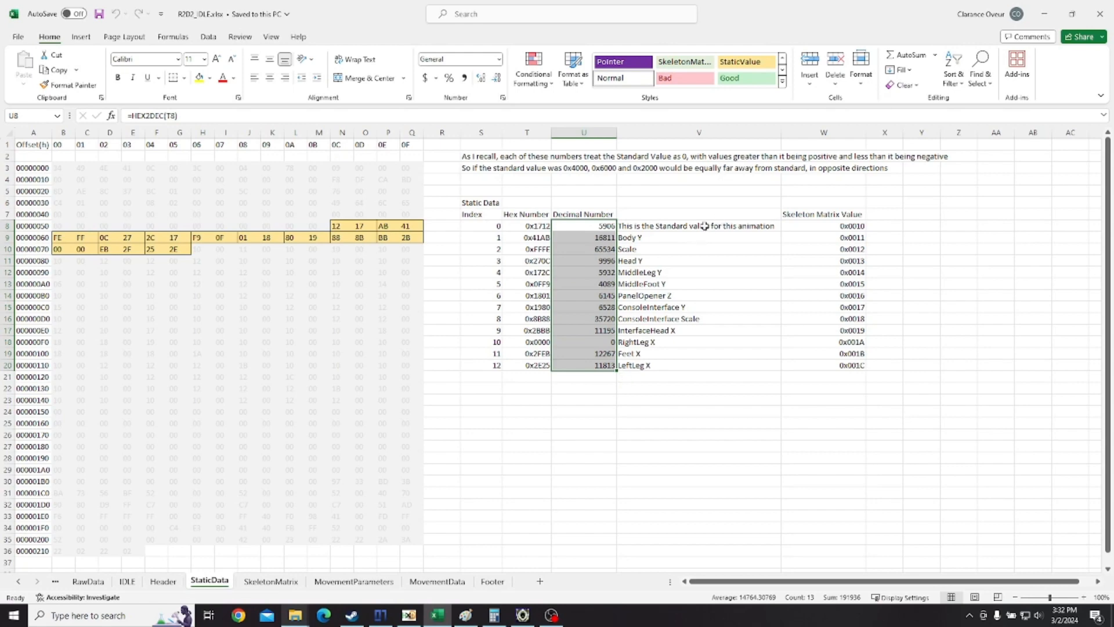
Highlight the Decimal Number column of the Static Data table, and select the standard value description for index 0.
{"action": "left_click_drag", "start_coordinate": [671, 227], "coordinate": [669, 368]}
{"action": "left_click", "coordinate": [668, 226]}
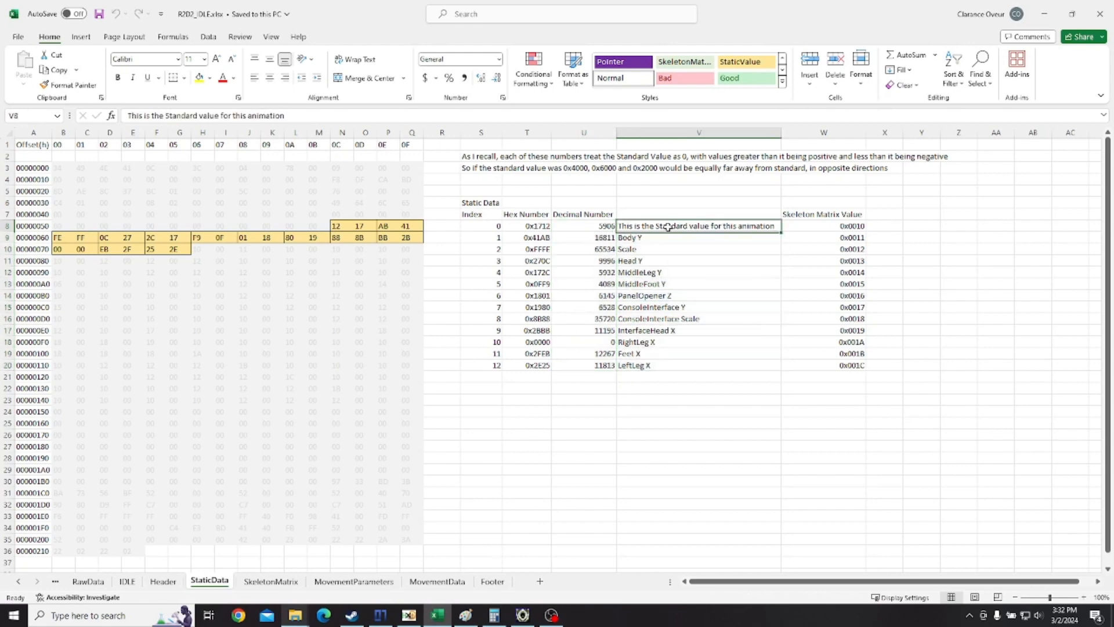
{"action": "mouse_move", "coordinate": [667, 226]}
{"action": "left_mouse_down"}
{"action": "mouse_move", "coordinate": [666, 369]}
{"action": "mouse_move", "coordinate": [666, 210]}
{"action": "left_mouse_up"}
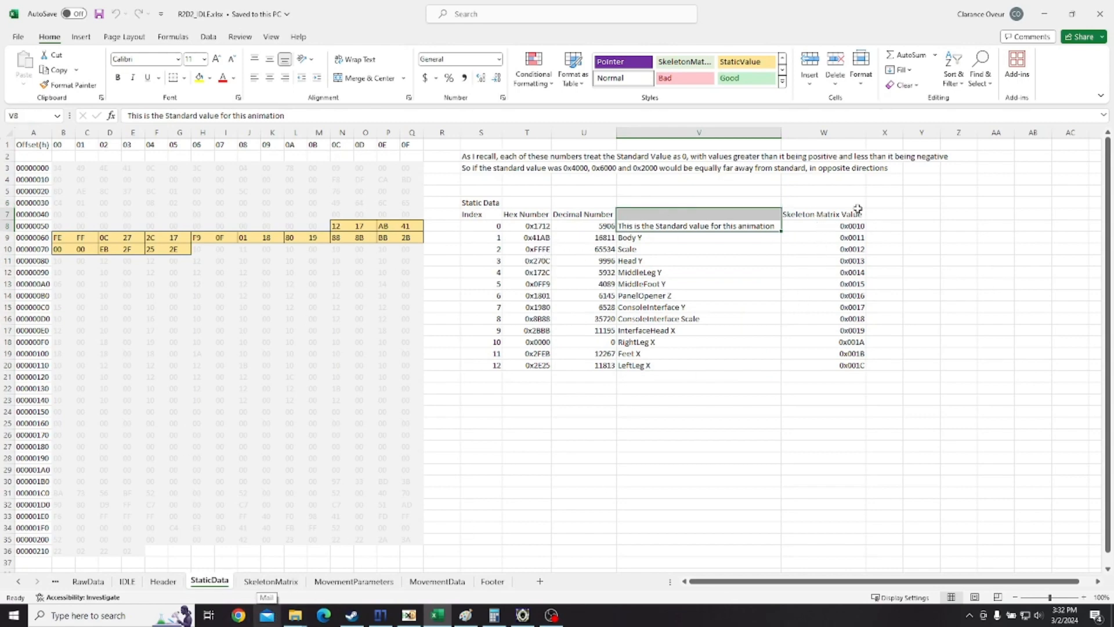
Open the SkeletonMatrix sheet, select the first matrix byte at offset 76, and highlight the scale bytes starting at offset 82.
{"action": "left_click", "coordinate": [271, 581]}
{"action": "left_click", "coordinate": [198, 255]}
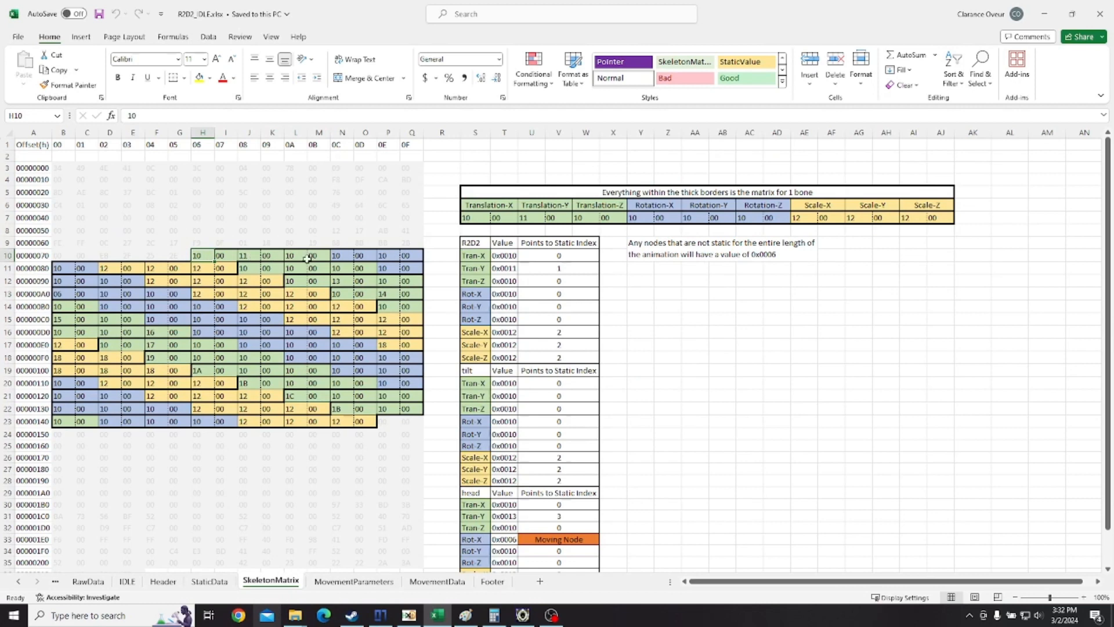
{"action": "left_click_drag", "start_coordinate": [101, 269], "coordinate": [158, 268]}
Point out indexes 0 and 1 of the Static Data table on the StaticData sheet, and return to the SkeletonMatrix sheet.
{"action": "left_click", "coordinate": [208, 581]}
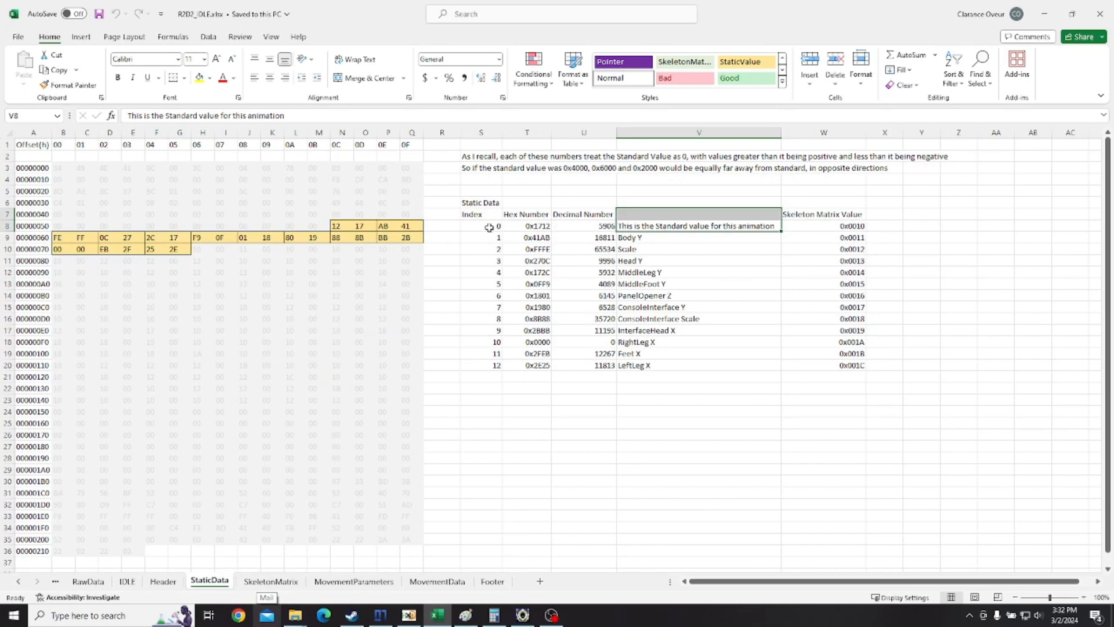
{"action": "left_click", "coordinate": [489, 227]}
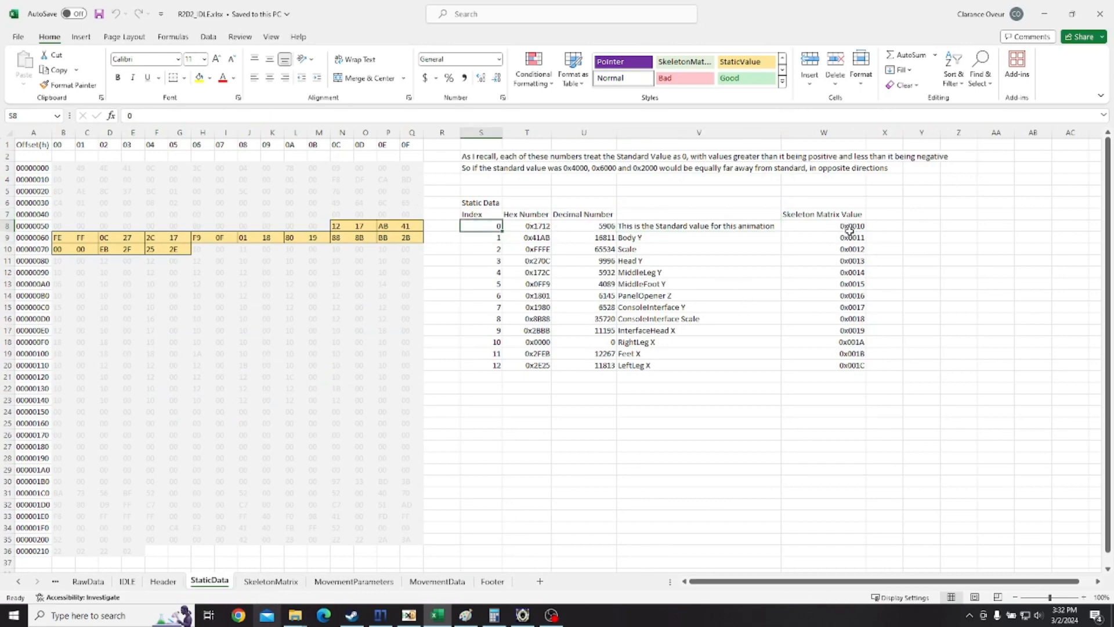
{"action": "left_click", "coordinate": [471, 237]}
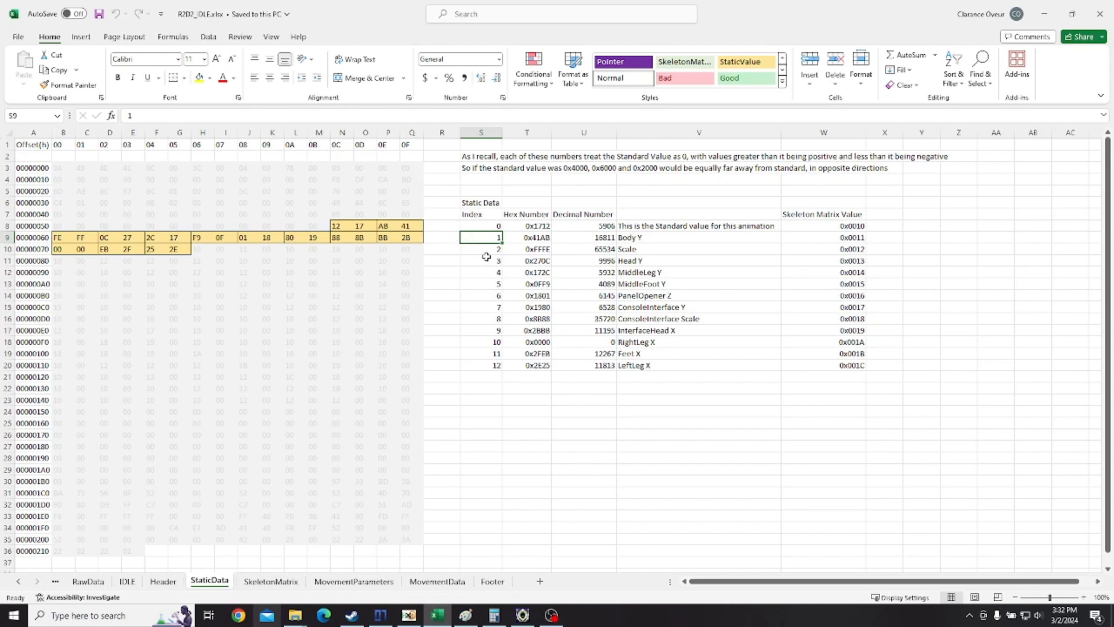
{"action": "key", "text": "ctrl+Page_Down"}
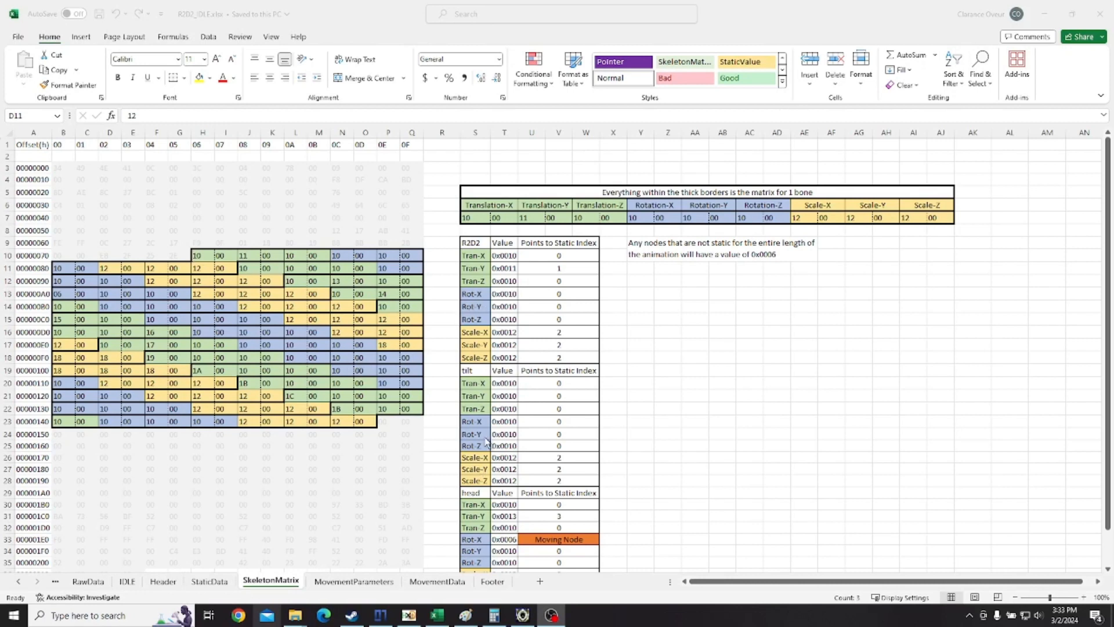
Switch to Noesis, show the R2D2, tilt, head and middleLeg bones on the model one by one, and return to Excel.
{"action": "left_click", "coordinate": [522, 615]}
{"action": "left_click", "coordinate": [139, 253]}
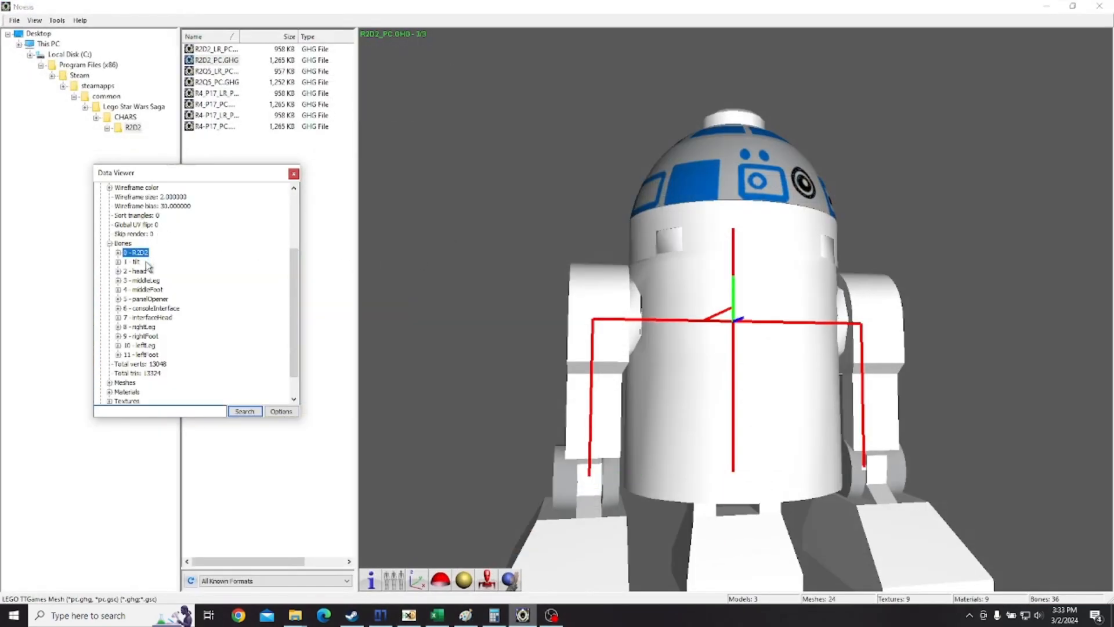
{"action": "left_click", "coordinate": [139, 262]}
{"action": "left_click", "coordinate": [139, 271]}
{"action": "left_click", "coordinate": [152, 282]}
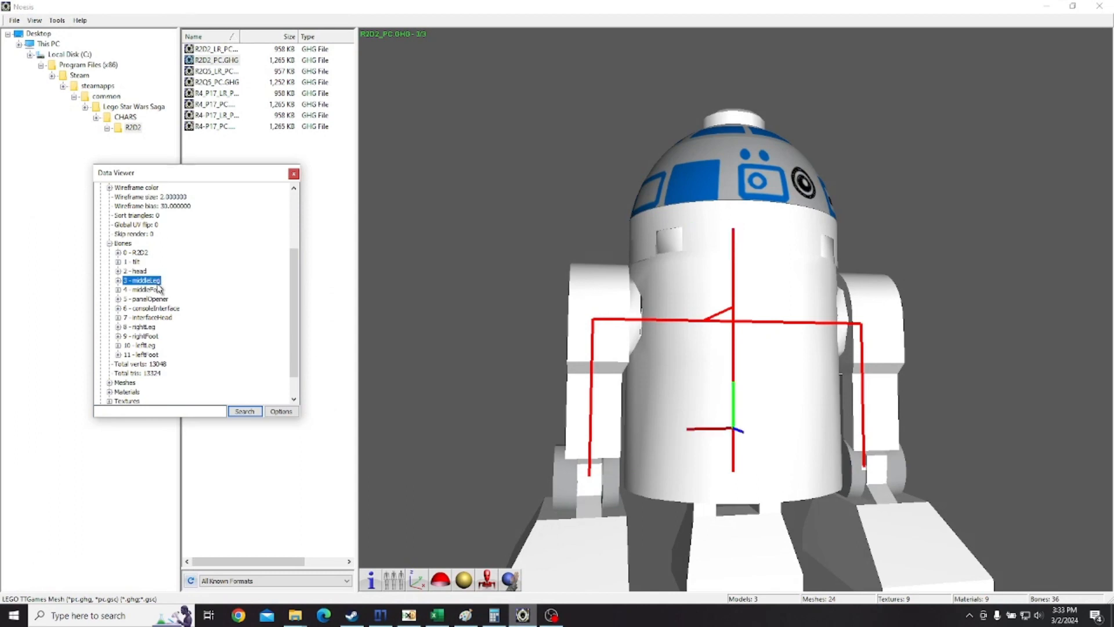
{"action": "left_click_drag", "start_coordinate": [482, 381], "coordinate": [693, 308]}
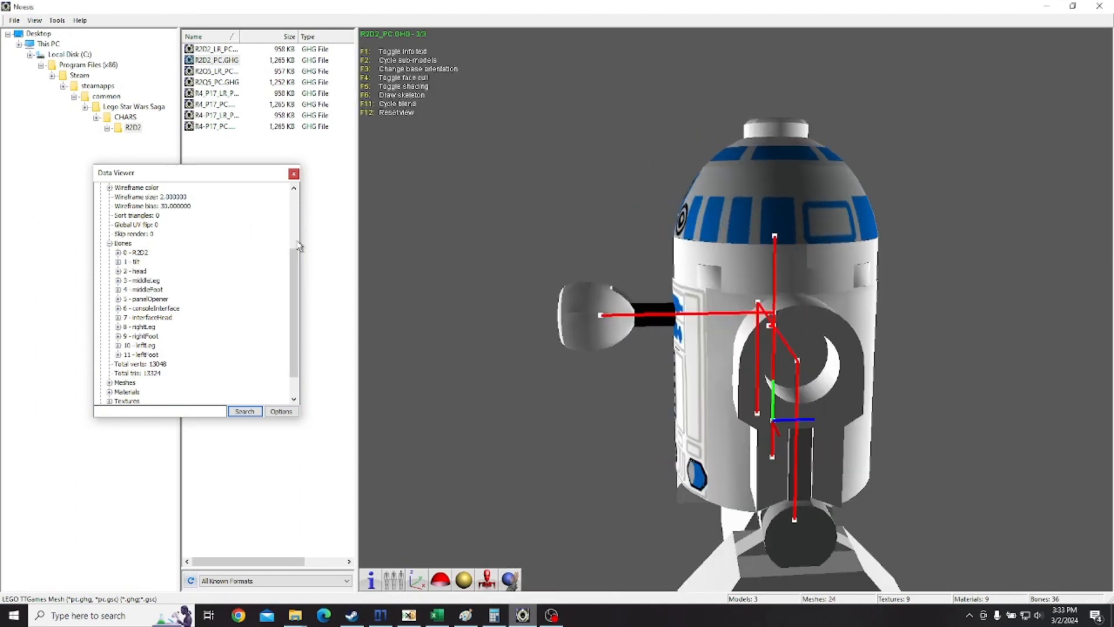
{"action": "left_click", "coordinate": [1047, 7]}
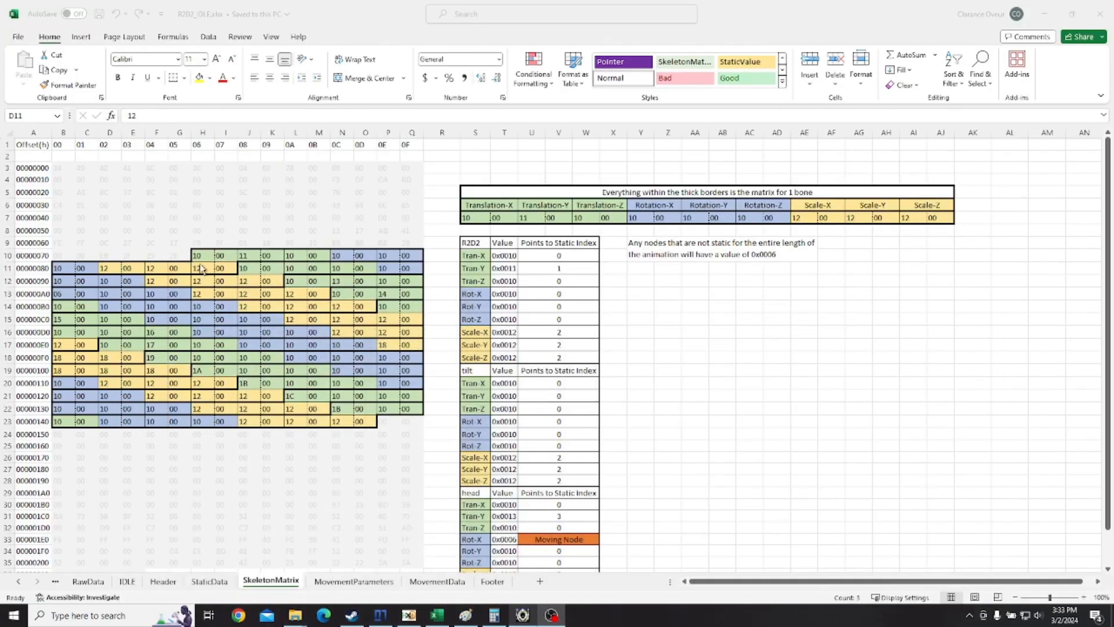
Highlight the skeleton matrix block starting at offset 76, and the Translation-X, Y and Z values in the one-bone matrix legend.
{"action": "left_click_drag", "start_coordinate": [200, 255], "coordinate": [366, 423]}
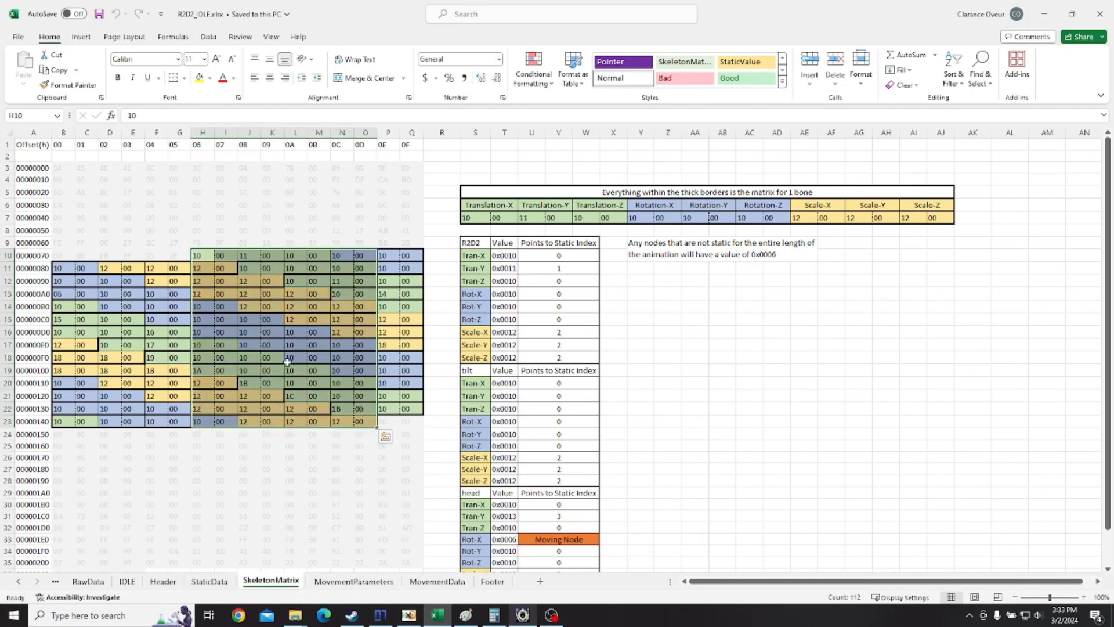
{"action": "left_click", "coordinate": [269, 322]}
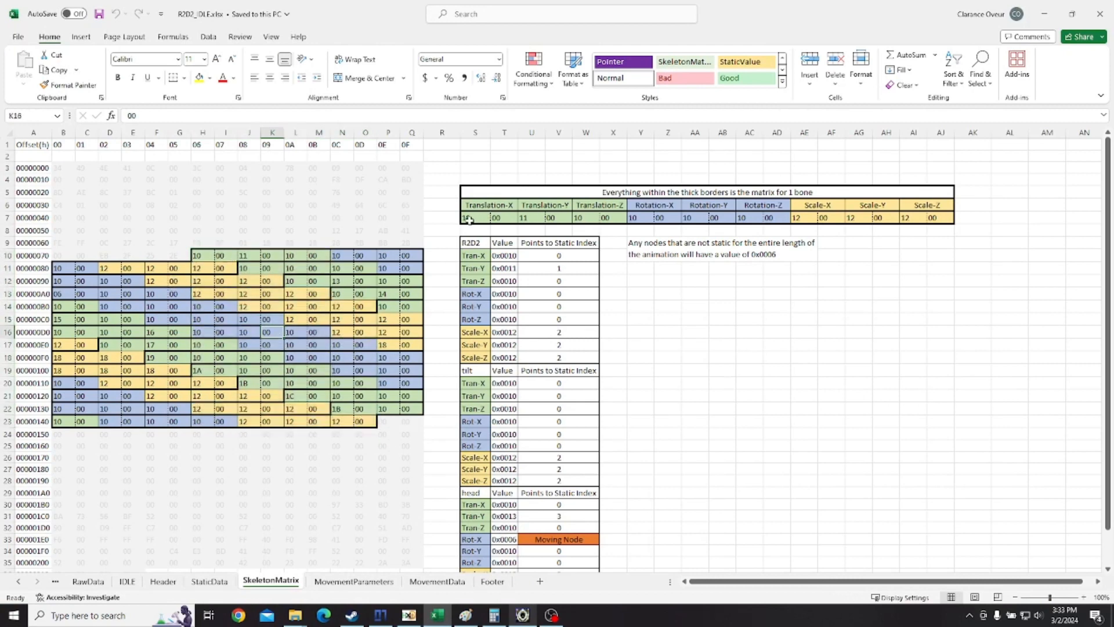
{"action": "left_click_drag", "start_coordinate": [469, 219], "coordinate": [500, 221]}
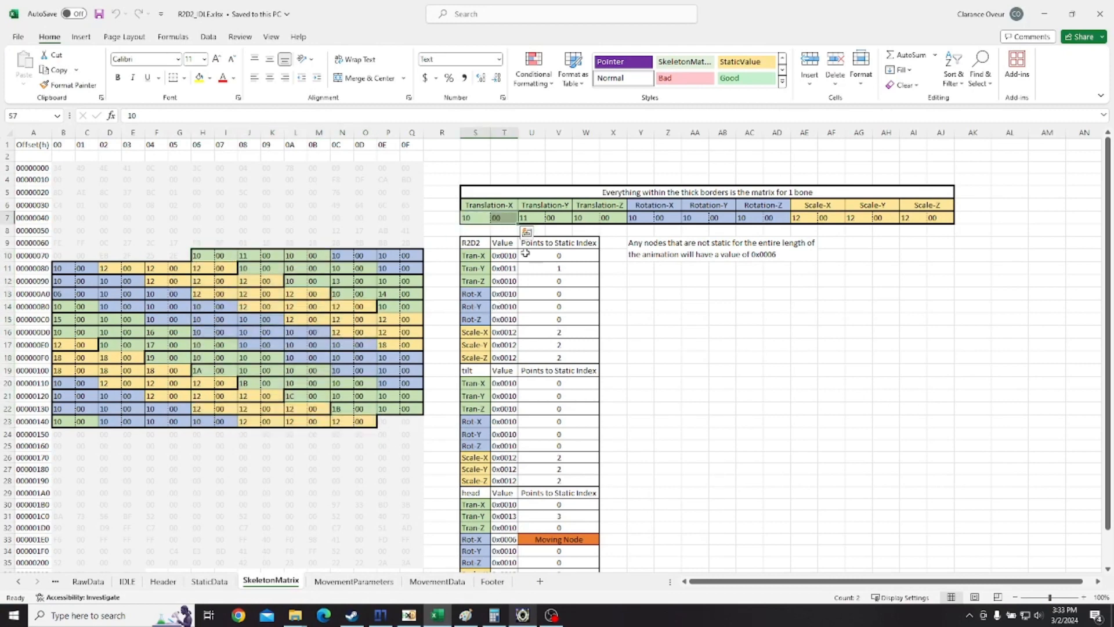
{"action": "left_click", "coordinate": [464, 221]}
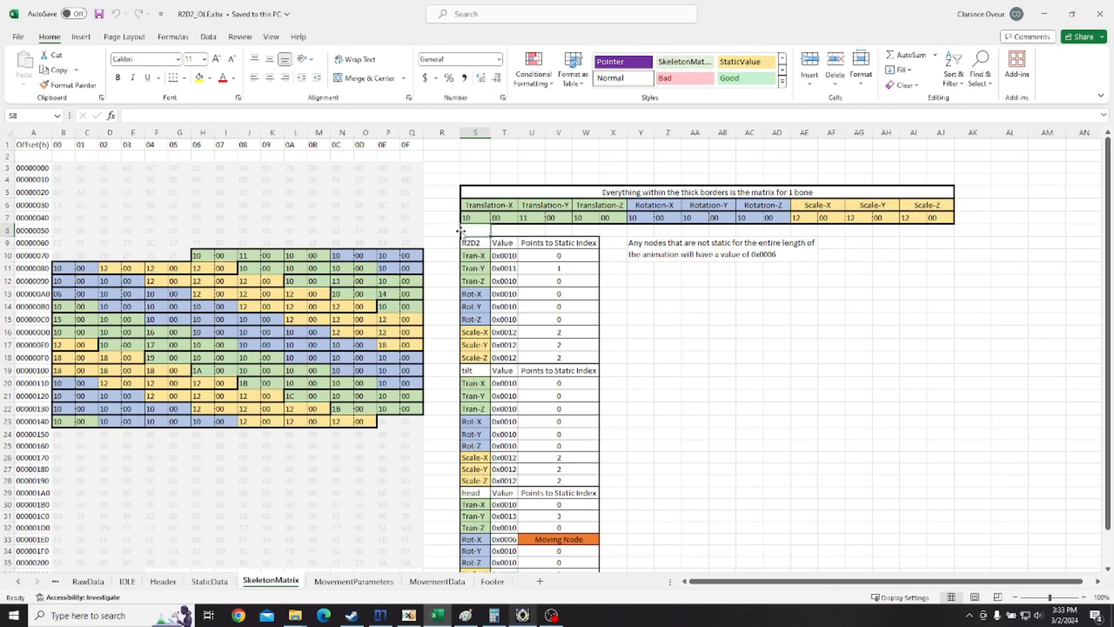
{"action": "left_click_drag", "start_coordinate": [490, 217], "coordinate": [607, 218]}
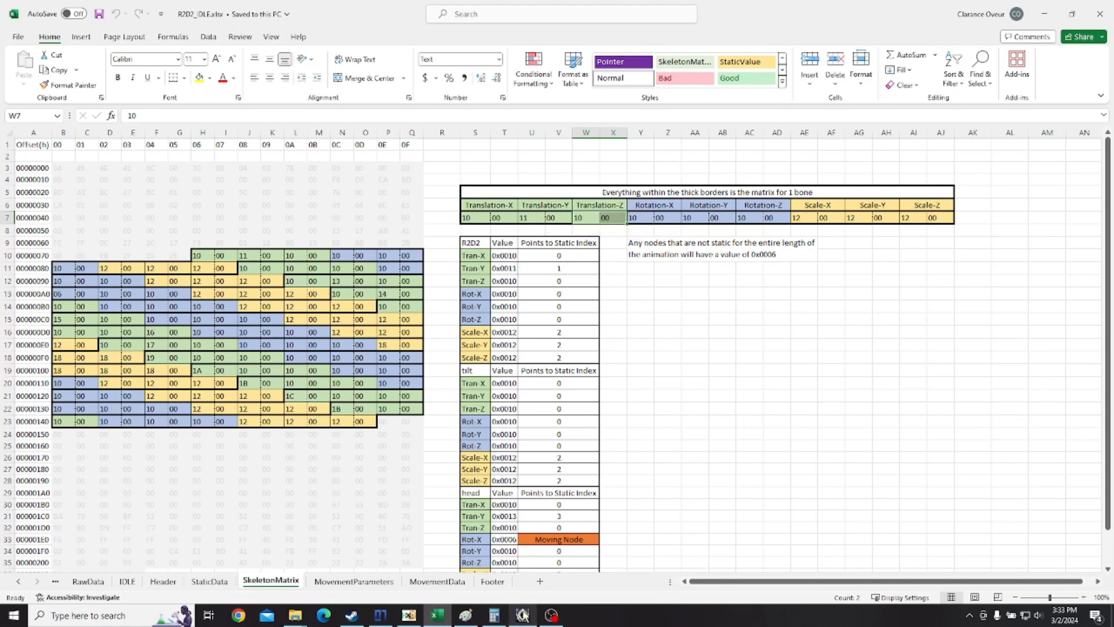
In Noesis, expand the head bone to inspect its parent entry and its place on the model, and collapse it again.
{"action": "left_click", "coordinate": [522, 615]}
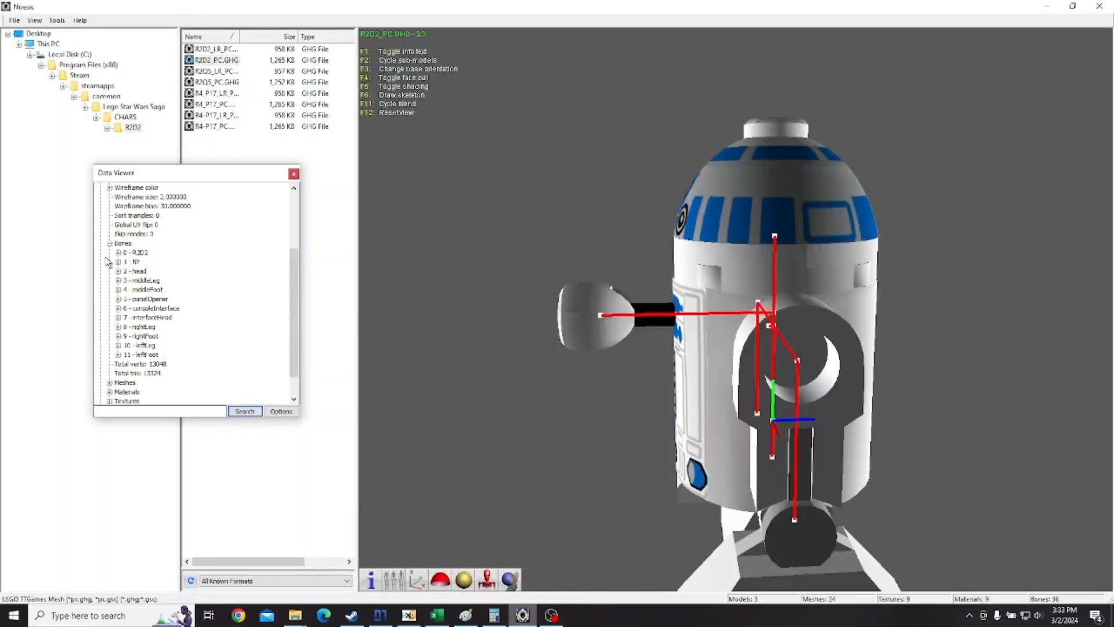
{"action": "left_click", "coordinate": [118, 271]}
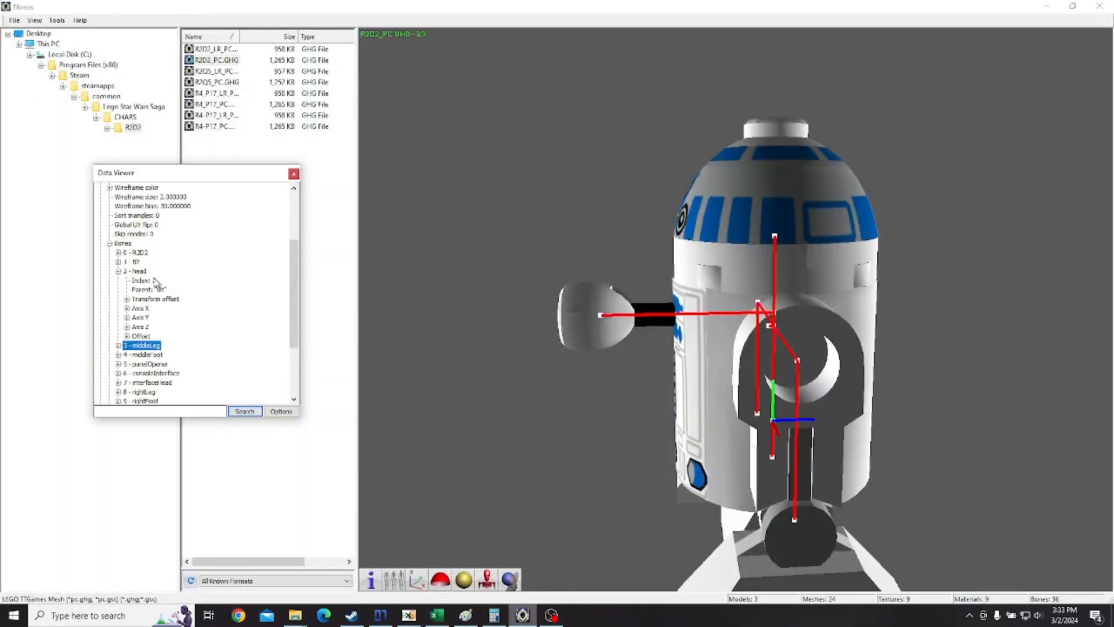
{"action": "left_click", "coordinate": [145, 272]}
{"action": "left_click_drag", "start_coordinate": [617, 372], "coordinate": [637, 306]}
{"action": "left_click", "coordinate": [146, 290]}
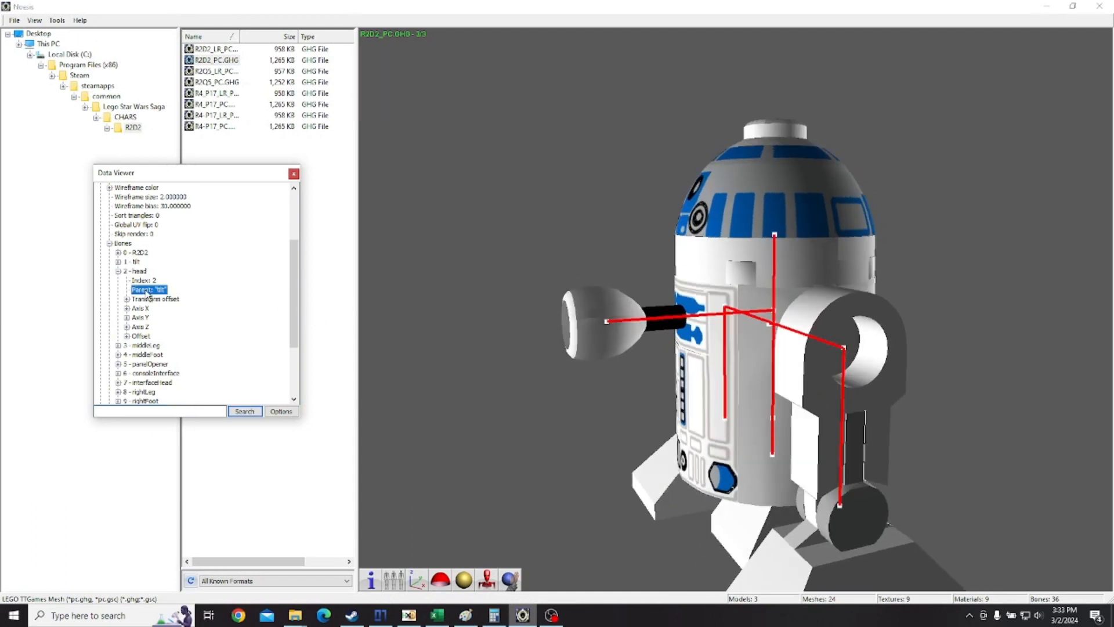
{"action": "mouse_move", "coordinate": [557, 349]}
{"action": "left_mouse_down"}
{"action": "mouse_move", "coordinate": [621, 340]}
{"action": "mouse_move", "coordinate": [541, 342]}
{"action": "left_mouse_up"}
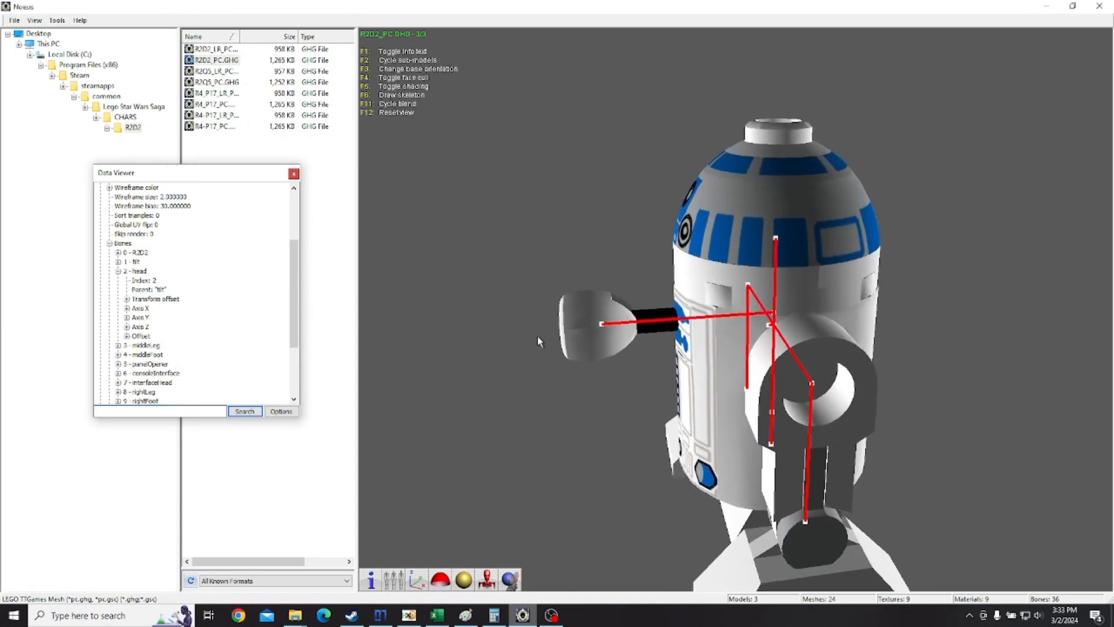
{"action": "left_click", "coordinate": [150, 290]}
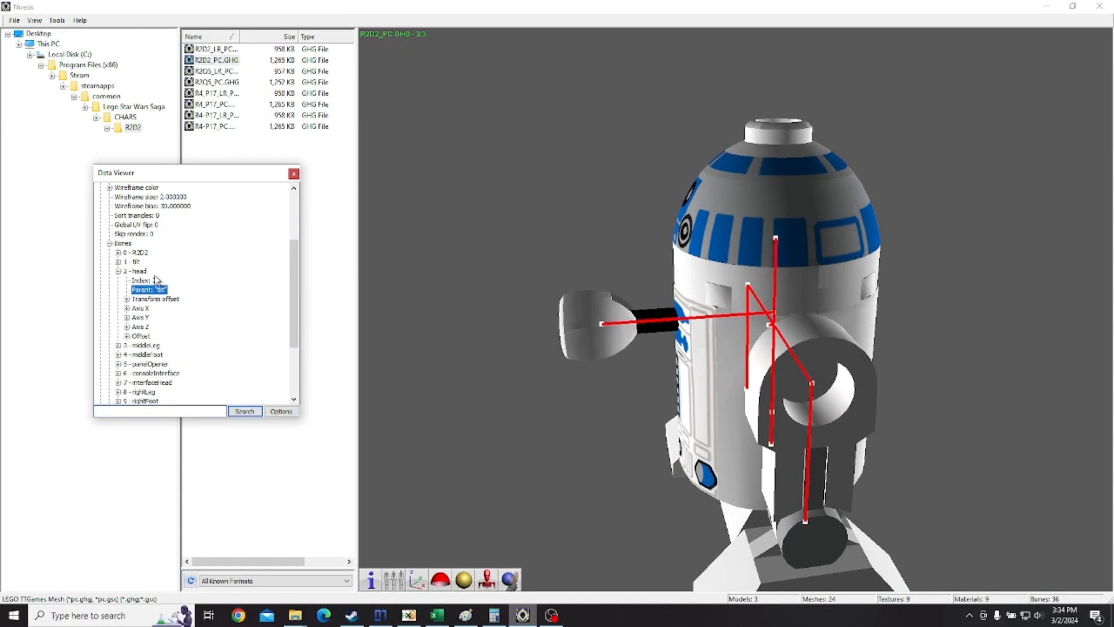
{"action": "left_click", "coordinate": [138, 273]}
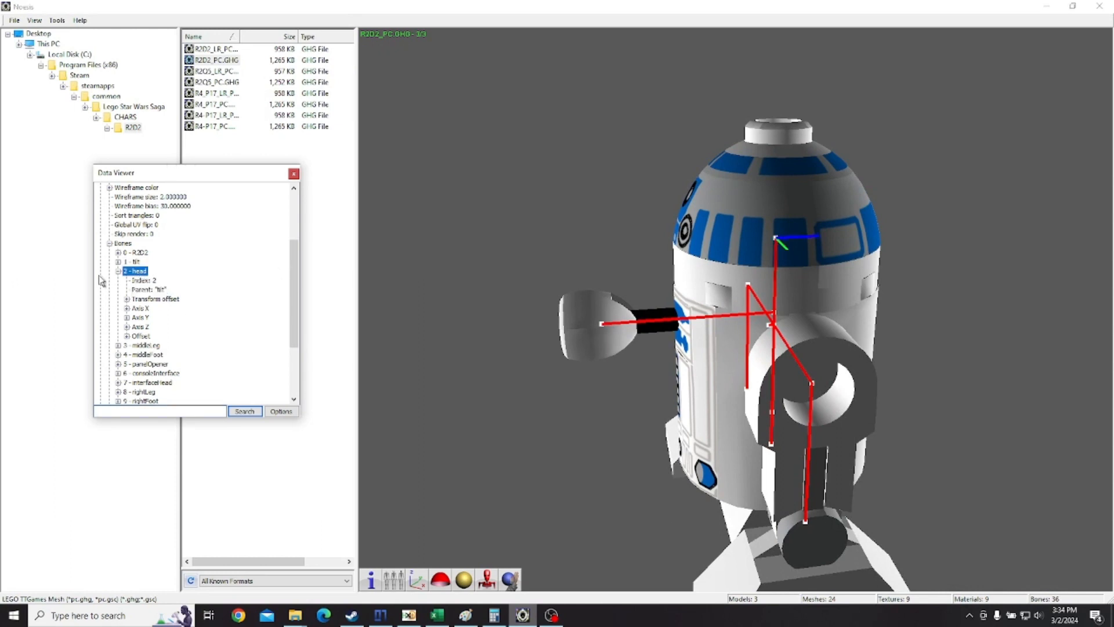
{"action": "left_click", "coordinate": [117, 271]}
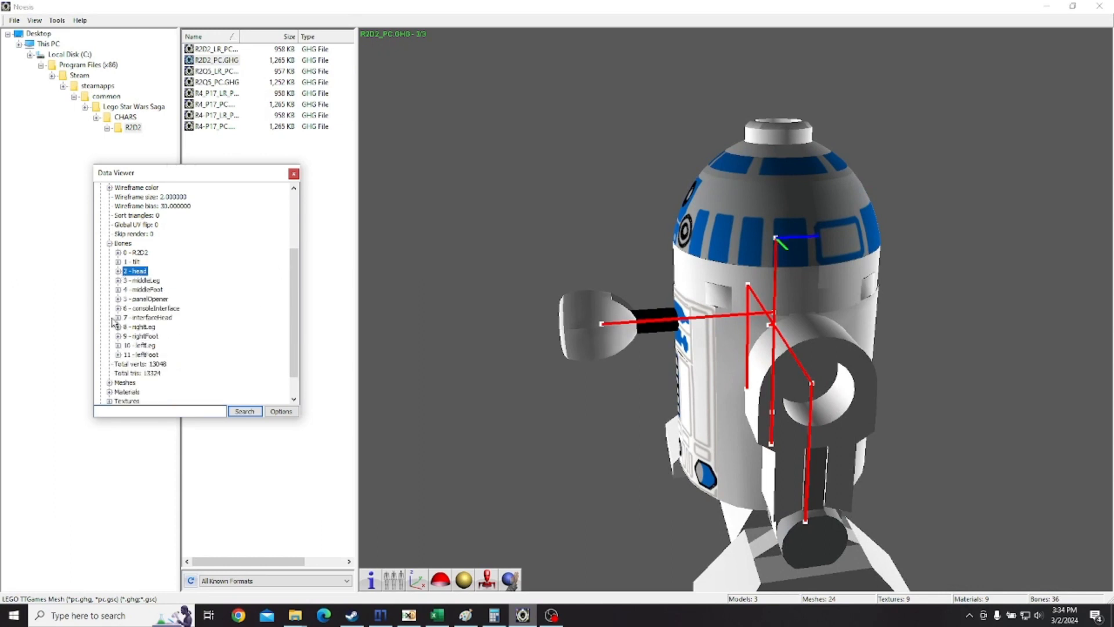
Expand the leftFoot bone to inspect its parent, show the bone on the model, and return to the Excel workbook.
{"action": "left_click", "coordinate": [118, 355]}
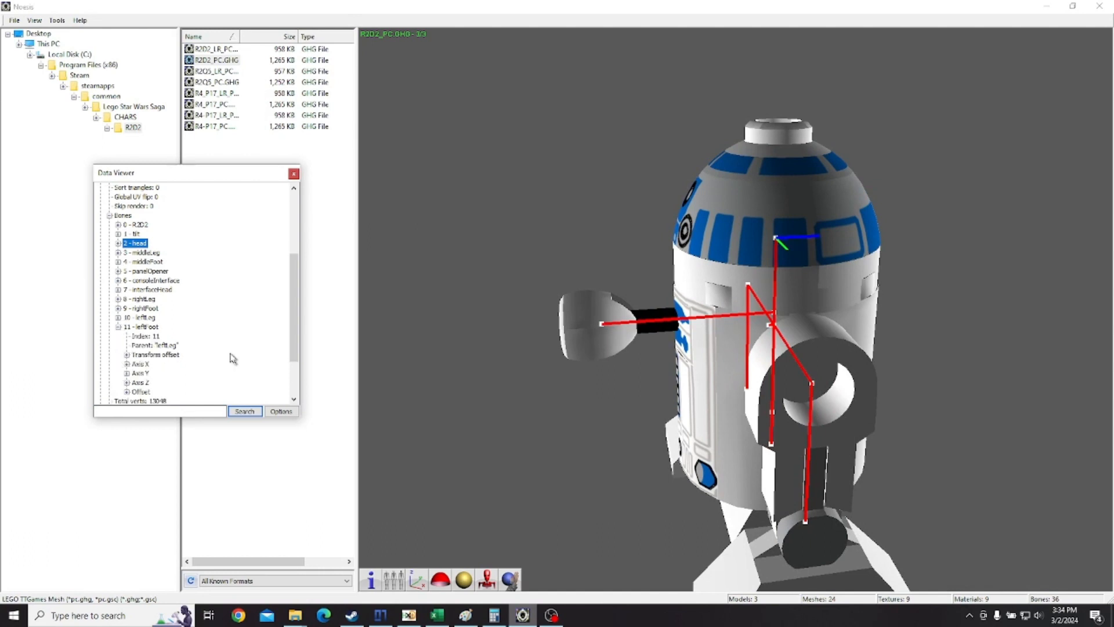
{"action": "left_click", "coordinate": [163, 345]}
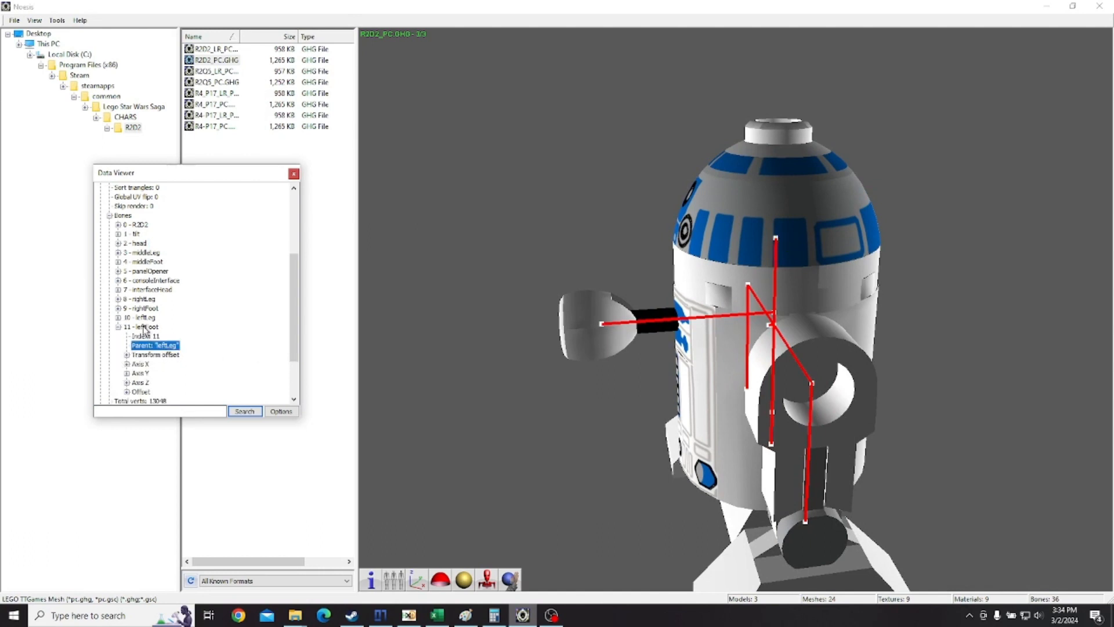
{"action": "left_click", "coordinate": [147, 327]}
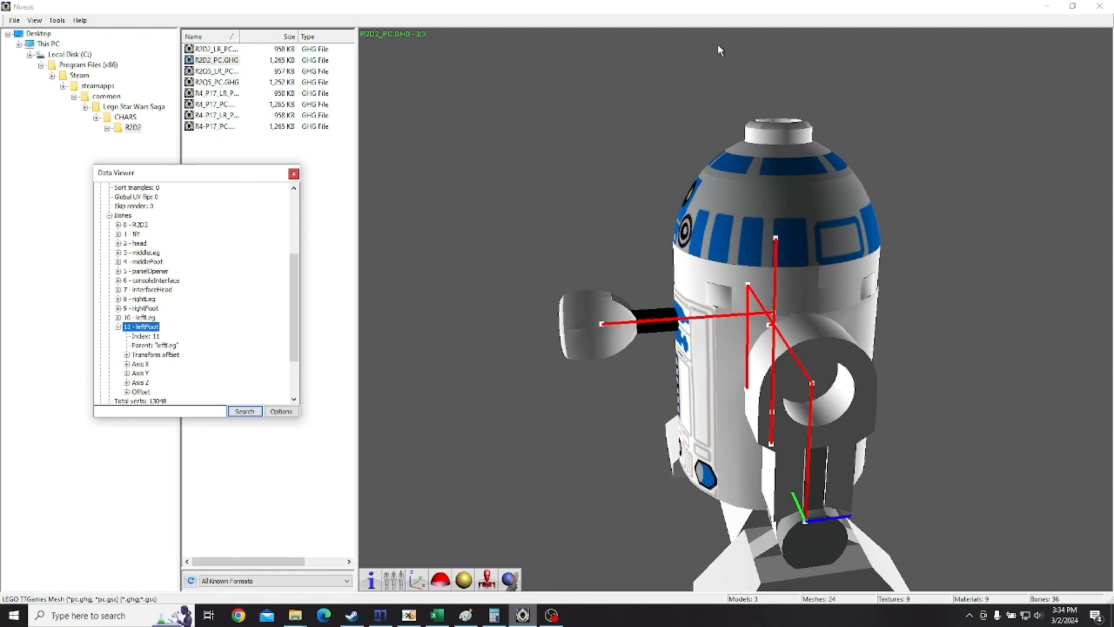
{"action": "left_click", "coordinate": [1046, 6]}
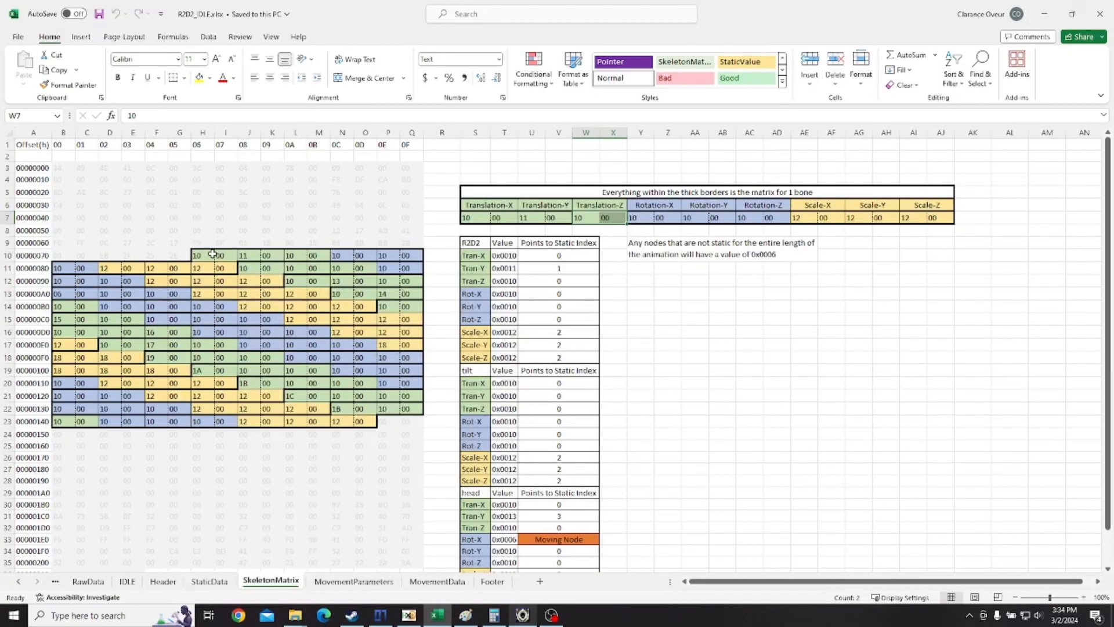
Highlight the translation bytes at offsets 76–79, then the Rotation-X, Y and Z headings and the three scale values in the one-bone legend.
{"action": "left_click_drag", "start_coordinate": [213, 254], "coordinate": [274, 257]}
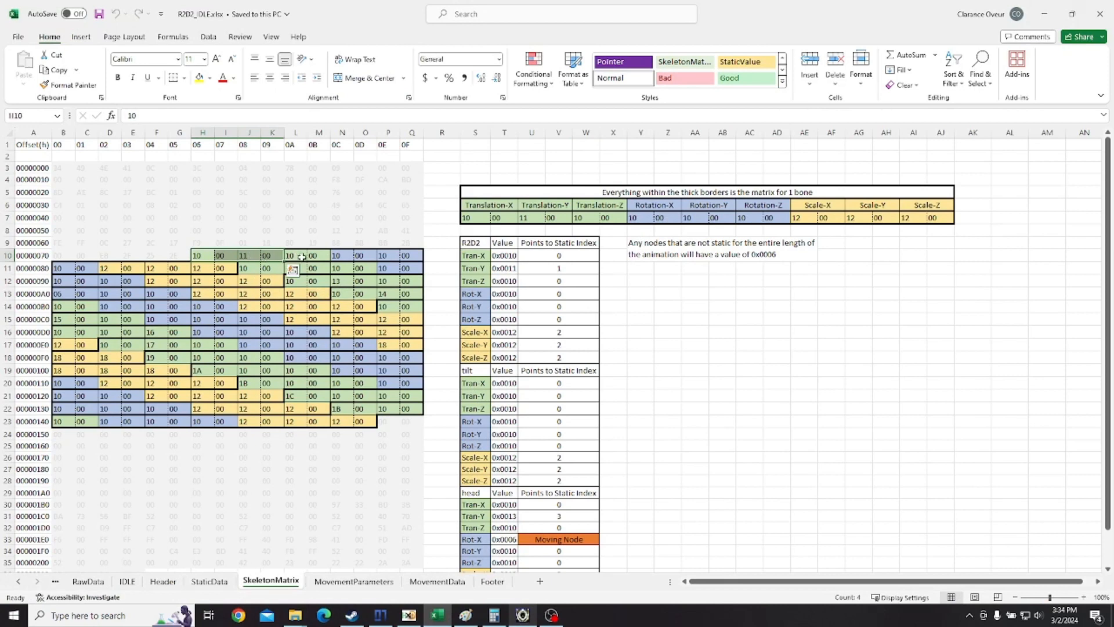
{"action": "left_click", "coordinate": [642, 205]}
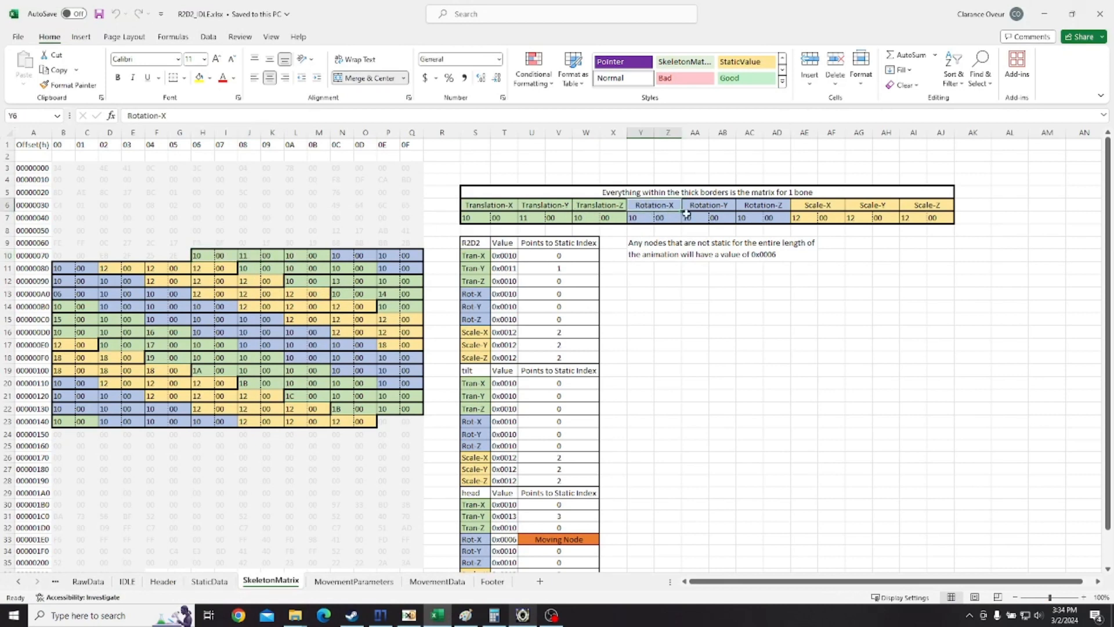
{"action": "left_click", "coordinate": [715, 203]}
{"action": "left_click", "coordinate": [766, 204]}
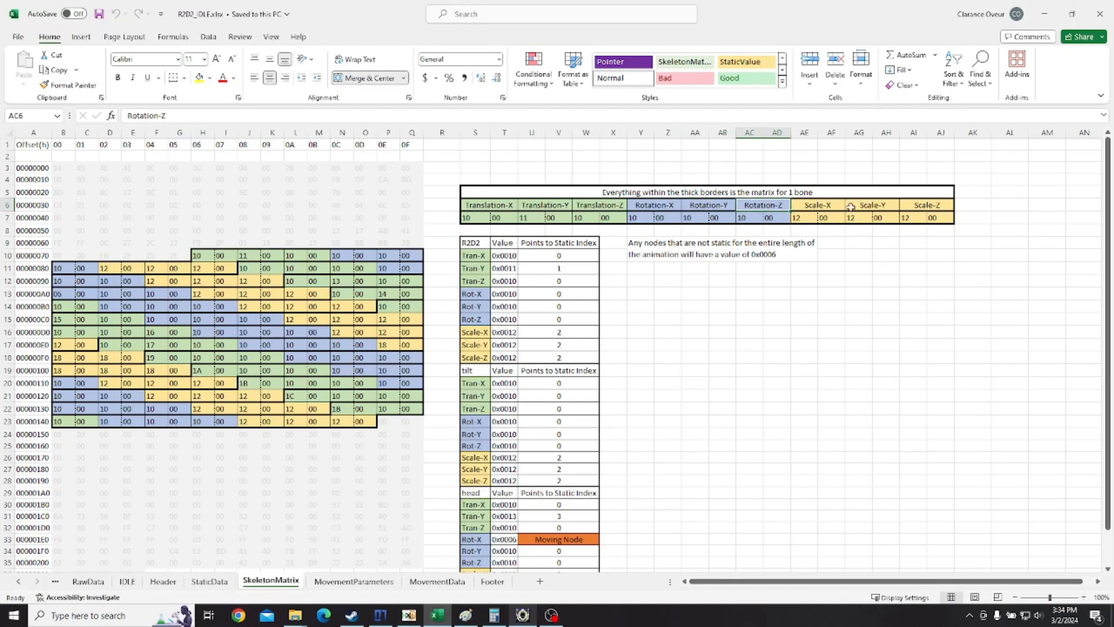
{"action": "left_click_drag", "start_coordinate": [807, 218], "coordinate": [930, 223]}
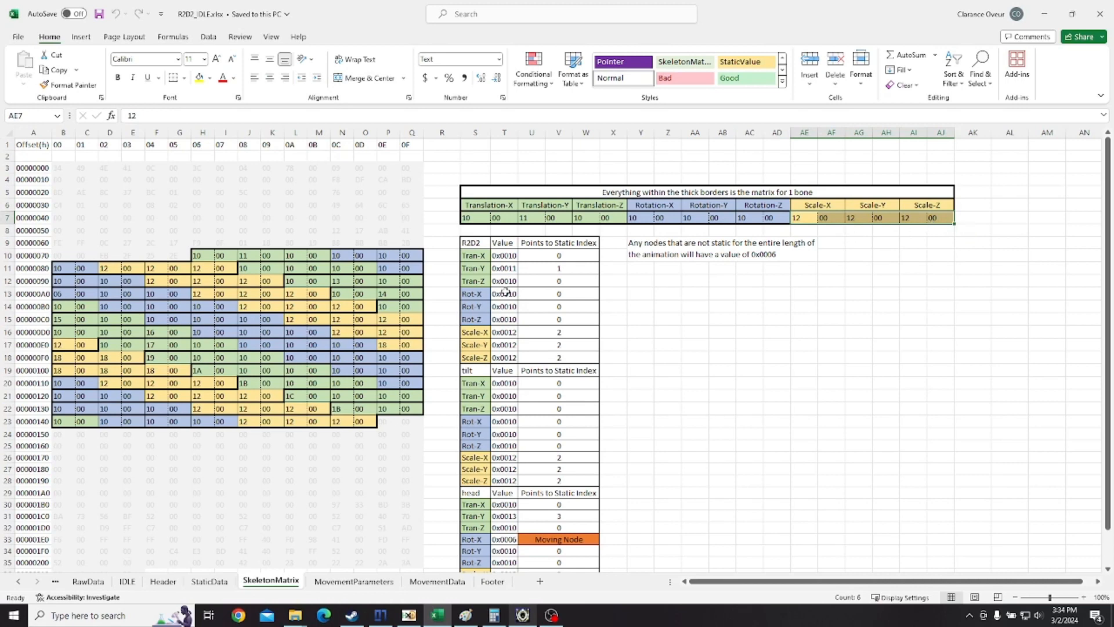
Highlight the translation, rotation and scale bytes of the first two bones group by group, from offset 76 through offset 99.
{"action": "left_click_drag", "start_coordinate": [197, 254], "coordinate": [323, 254]}
{"action": "left_click", "coordinate": [277, 302]}
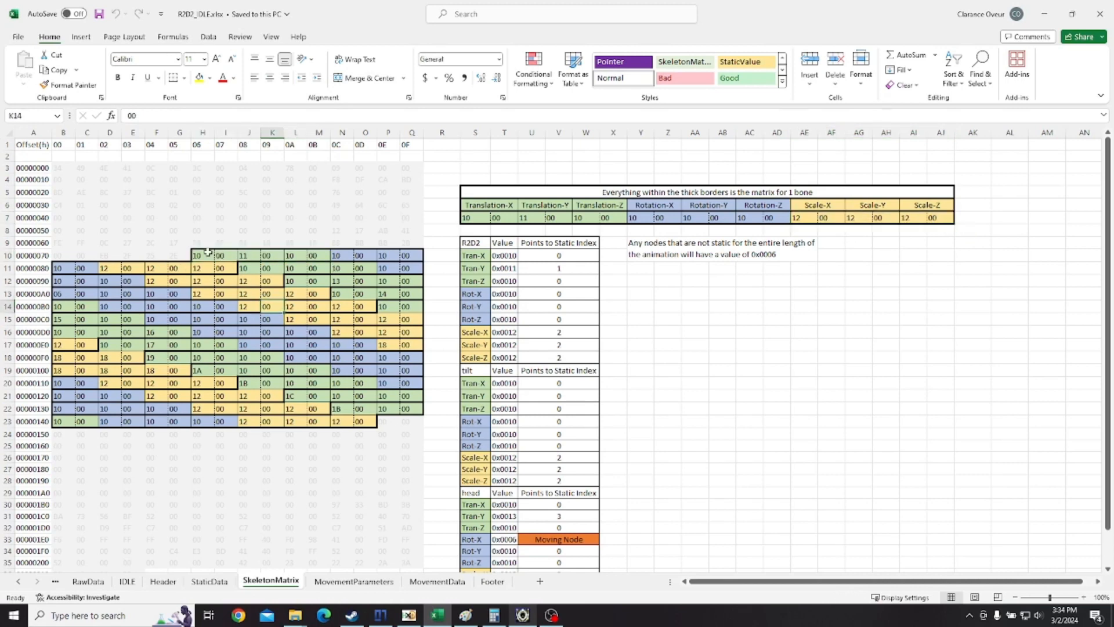
{"action": "left_click_drag", "start_coordinate": [200, 254], "coordinate": [413, 256]}
{"action": "left_click_drag", "start_coordinate": [56, 264], "coordinate": [376, 270]}
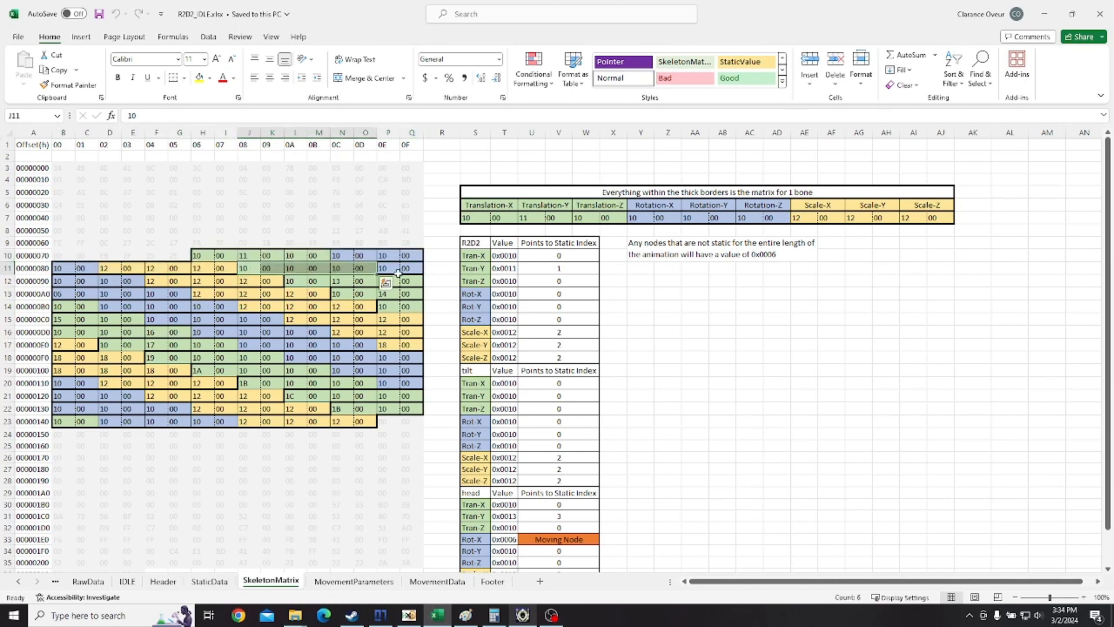
{"action": "left_click", "coordinate": [398, 272]}
{"action": "left_click_drag", "start_coordinate": [58, 281], "coordinate": [273, 281]}
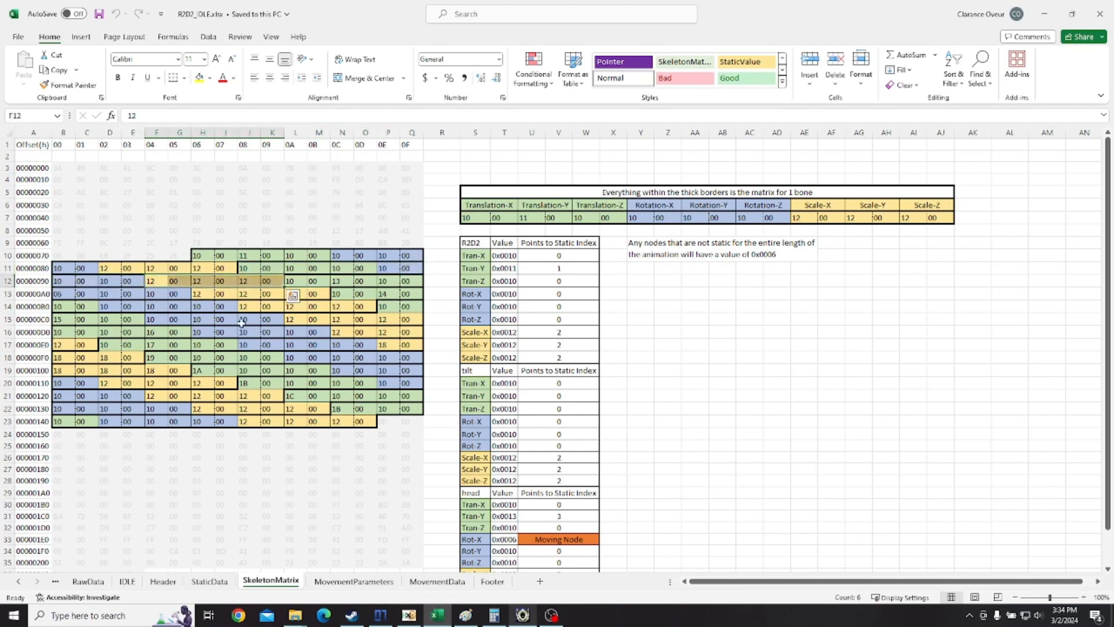
{"action": "left_click", "coordinate": [297, 481]}
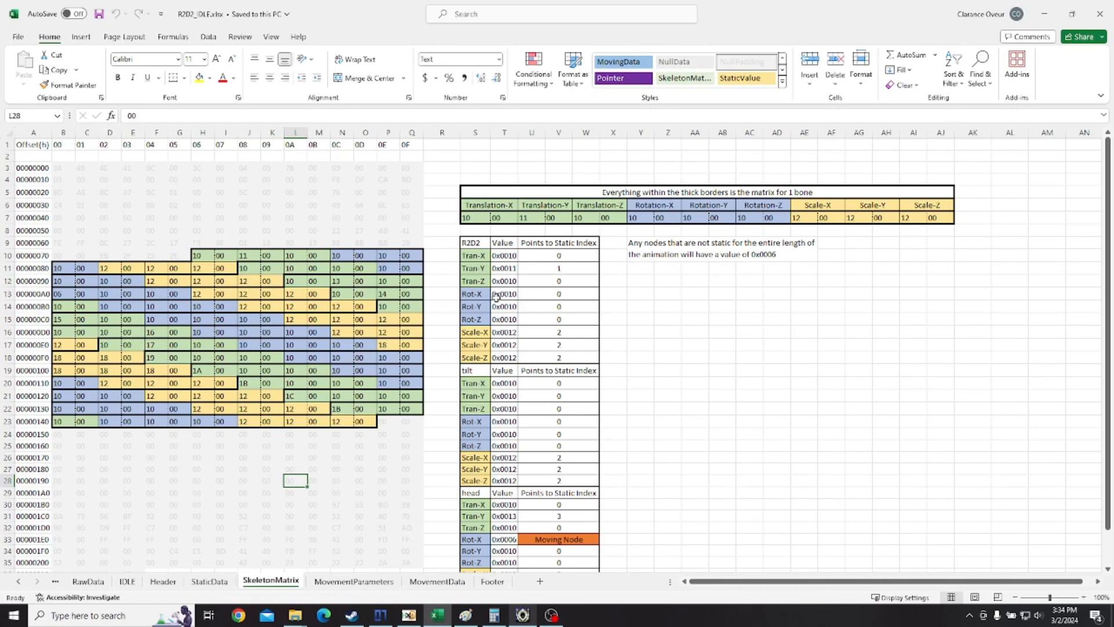
Examine the SkeletonMatrix breakdown tables for the R2D2, tilt and head bones, highlighting the bone names and the whole table range.
{"action": "scroll", "coordinate": [497, 296], "scroll_direction": "down", "scroll_amount": 3}
{"action": "scroll", "coordinate": [493, 273], "scroll_direction": "up", "scroll_amount": 3}
{"action": "scroll", "coordinate": [491, 247], "scroll_direction": "down", "scroll_amount": 1}
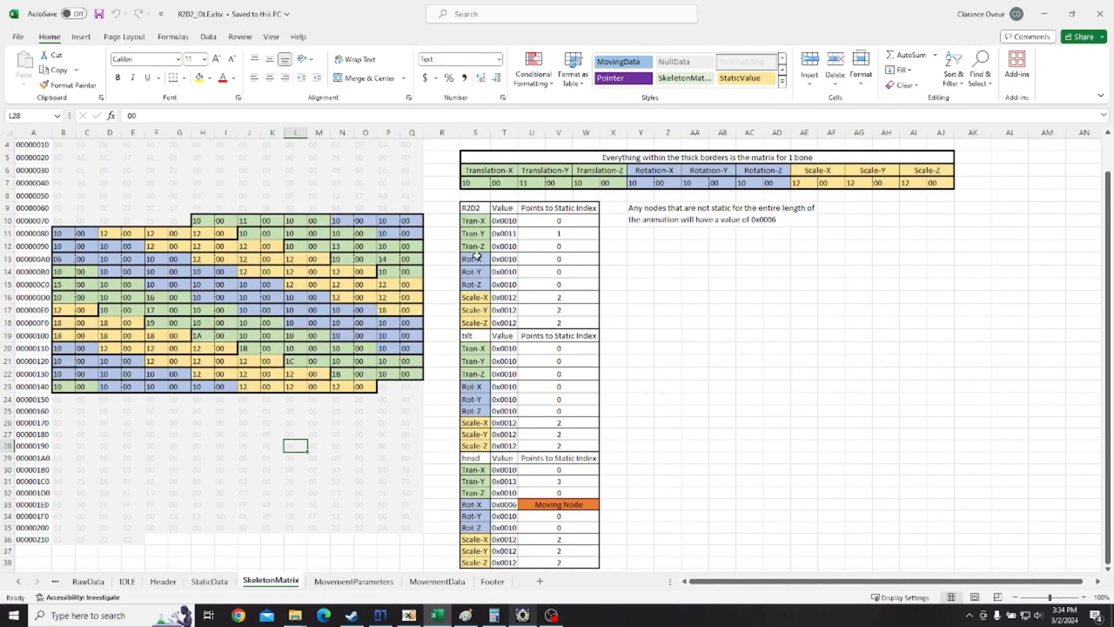
{"action": "left_click", "coordinate": [475, 338]}
{"action": "left_click", "coordinate": [476, 458]}
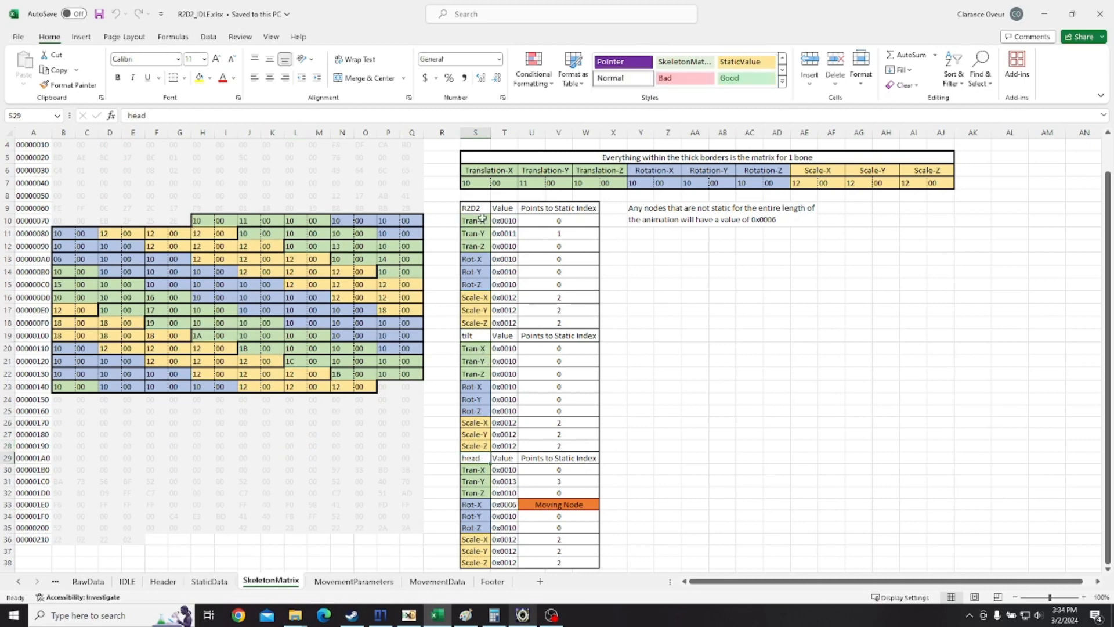
{"action": "left_click_drag", "start_coordinate": [207, 221], "coordinate": [251, 220]}
{"action": "left_click_drag", "start_coordinate": [470, 209], "coordinate": [592, 566]}
{"action": "left_click", "coordinate": [656, 448]}
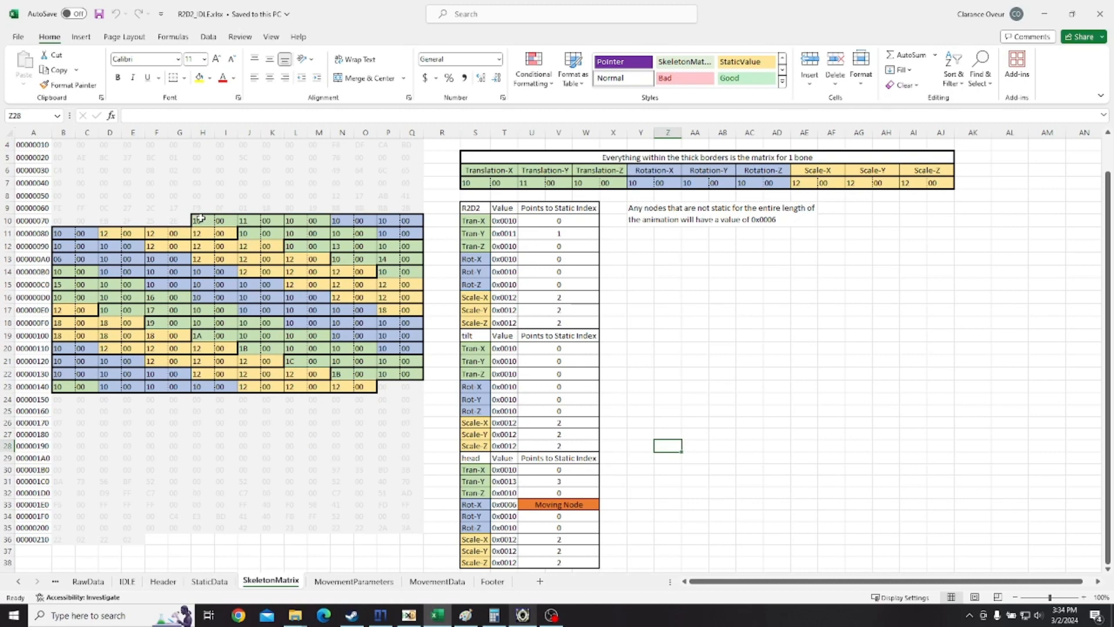
Compare the first two SkeletonMatrix pointers with StaticData, highlighting bytes 12 17 for index 0 and AB 41 for index 1.
{"action": "left_click", "coordinate": [209, 581]}
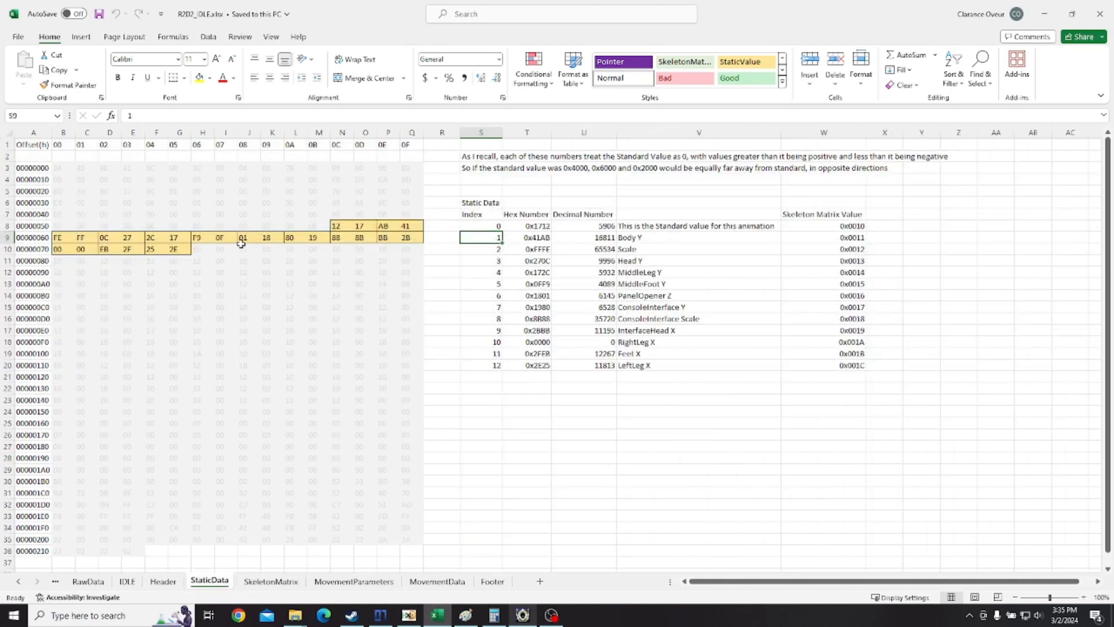
{"action": "left_click_drag", "start_coordinate": [336, 227], "coordinate": [357, 225]}
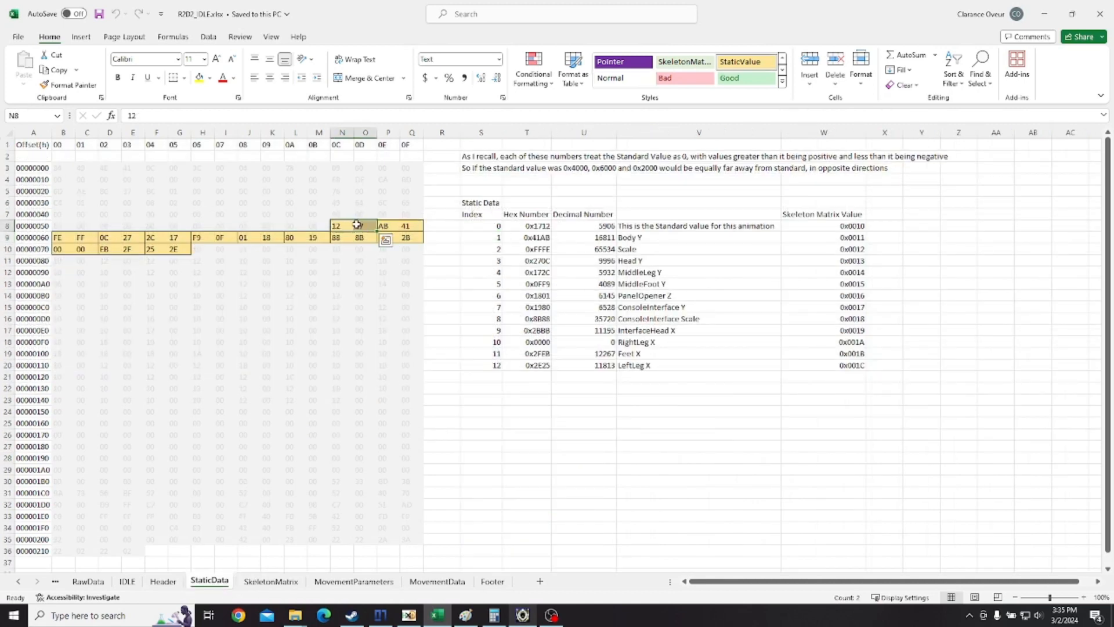
{"action": "left_click", "coordinate": [256, 581]}
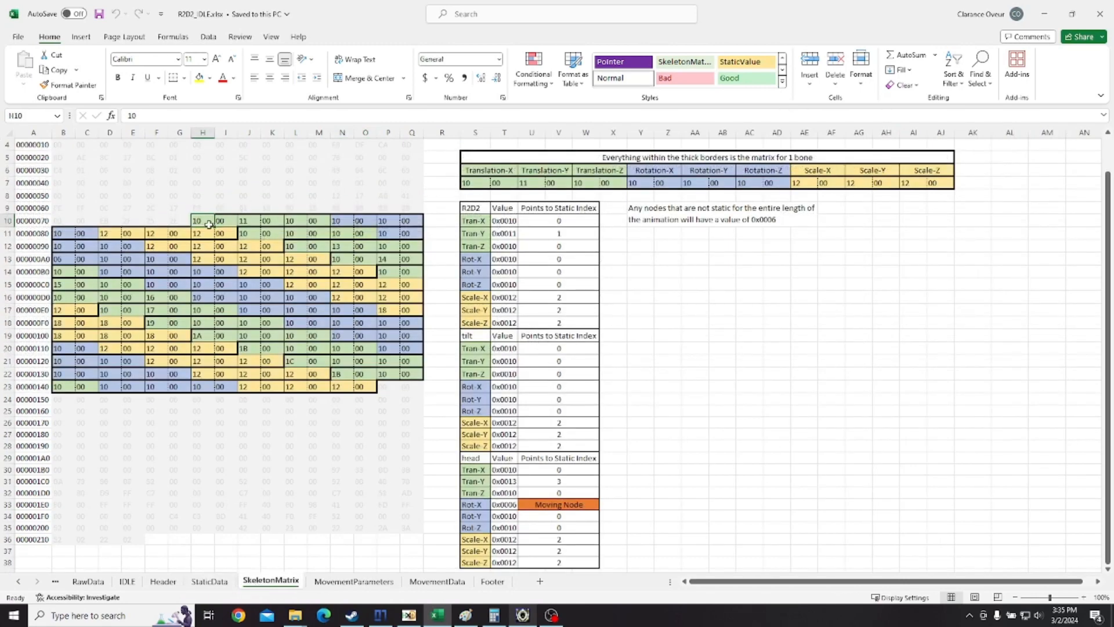
{"action": "left_click", "coordinate": [210, 581]}
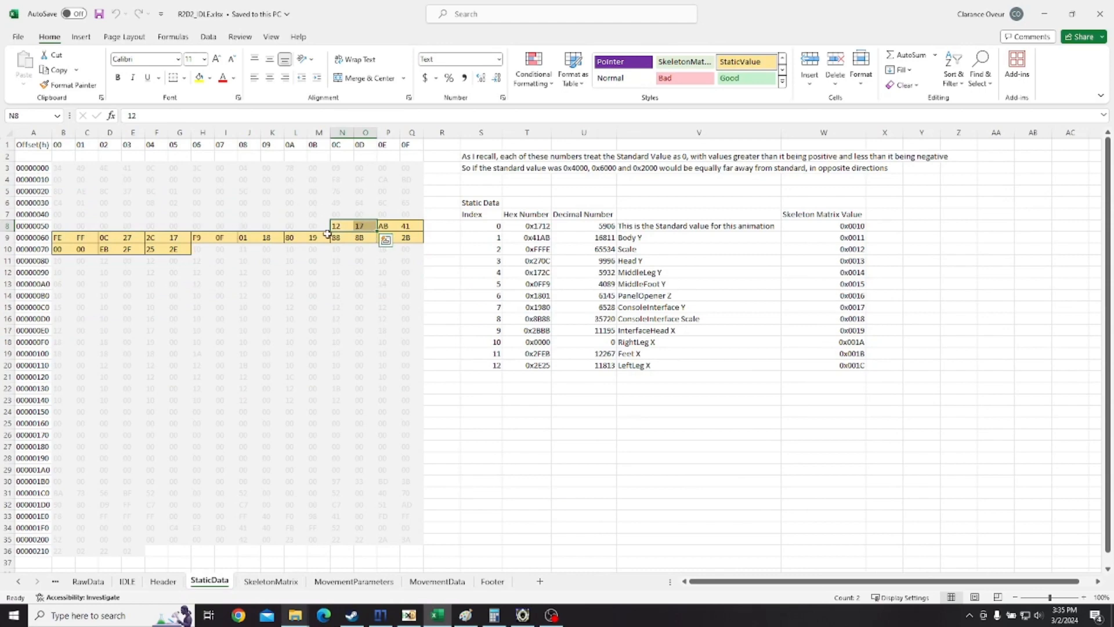
{"action": "left_click", "coordinate": [271, 581]}
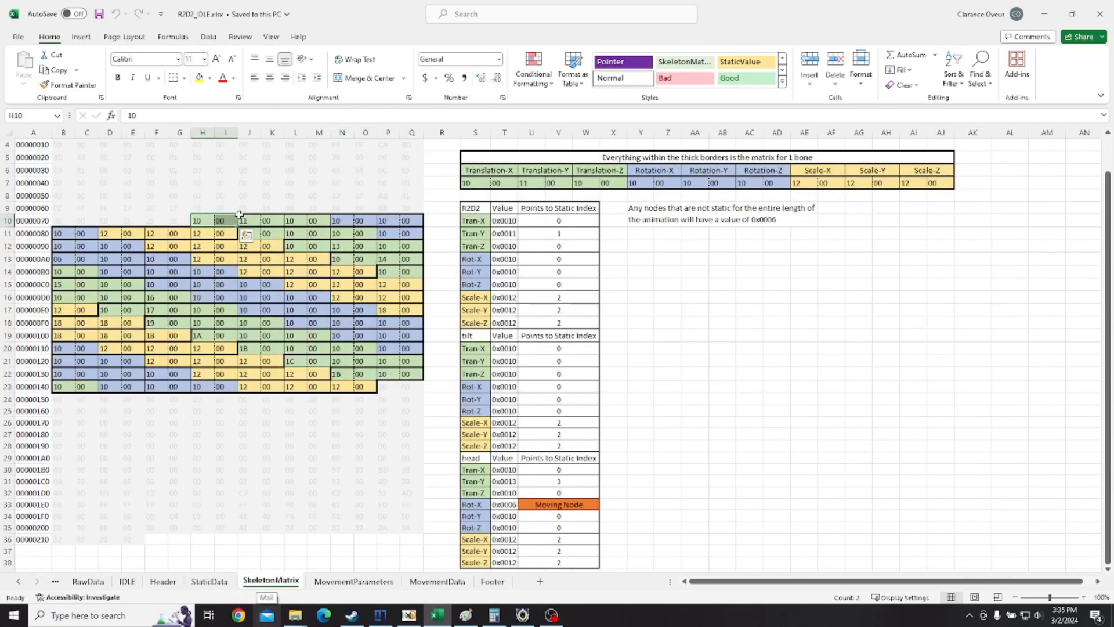
{"action": "left_click", "coordinate": [210, 581]}
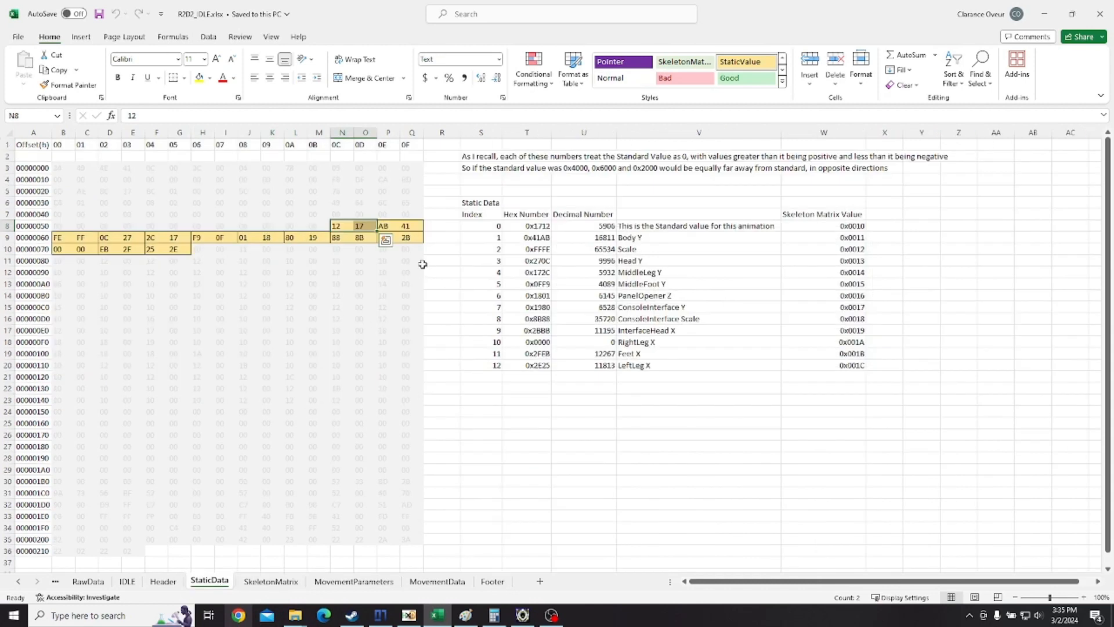
{"action": "left_click_drag", "start_coordinate": [408, 225], "coordinate": [385, 226]}
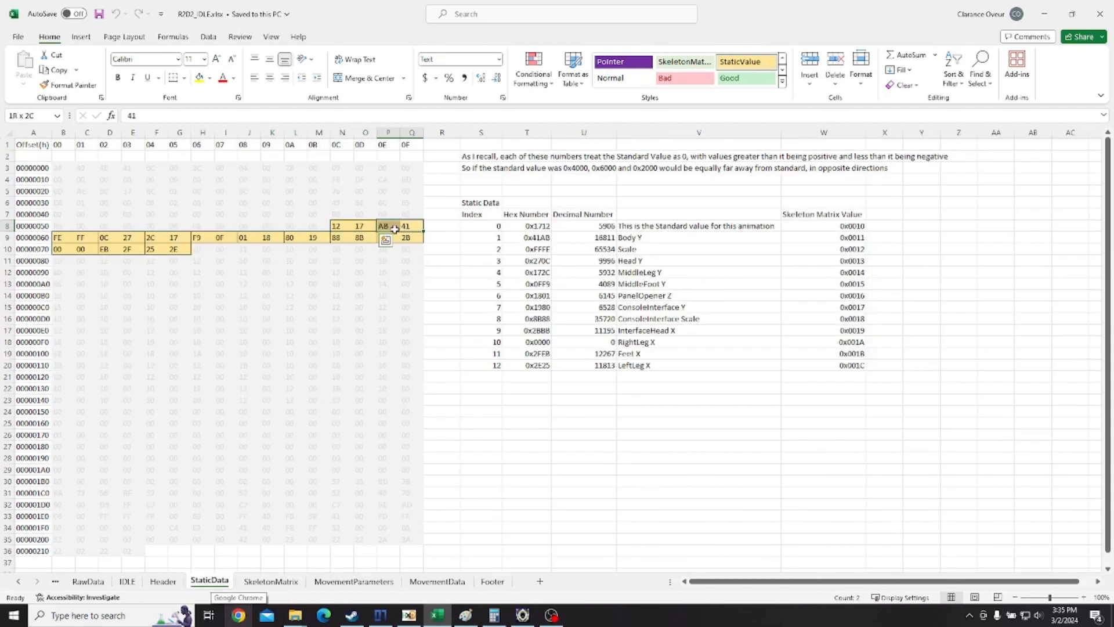
{"action": "left_click", "coordinate": [257, 583]}
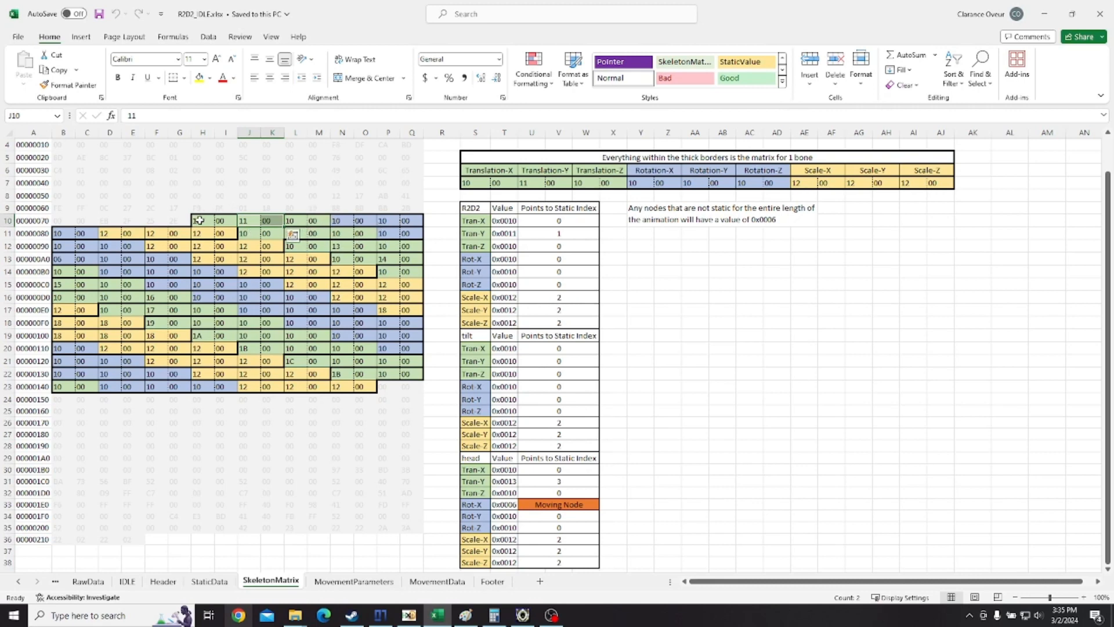
Highlight the R2D2 bone's translation and rotation bytes with their static indices, followed by the second bone's bytes at offsets 88–99.
{"action": "left_click_drag", "start_coordinate": [199, 220], "coordinate": [223, 224]}
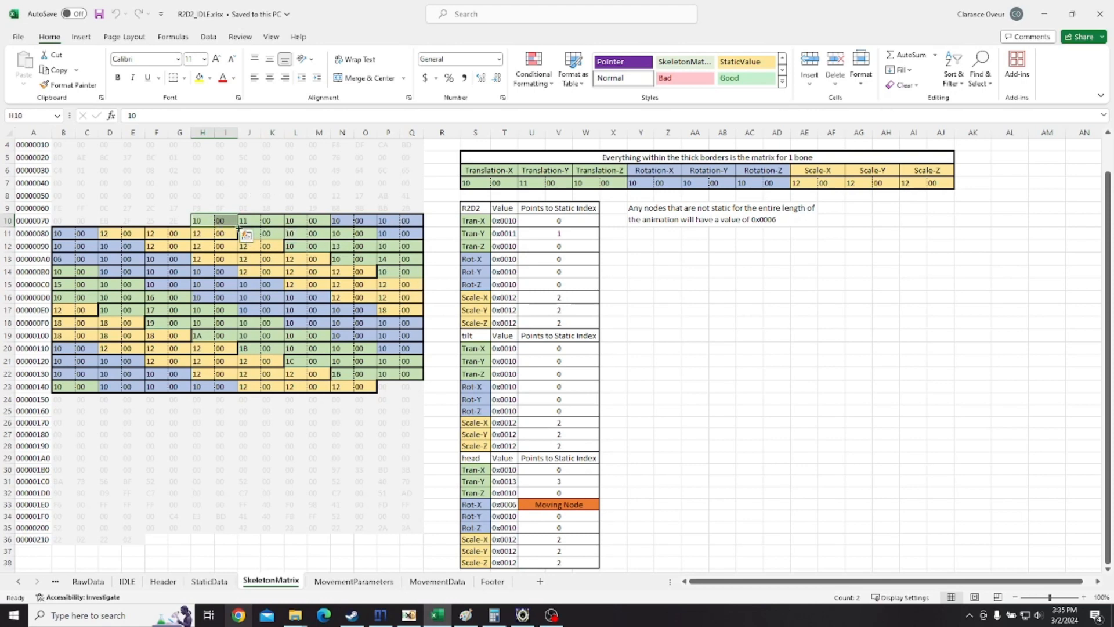
{"action": "key", "text": "Tab"}
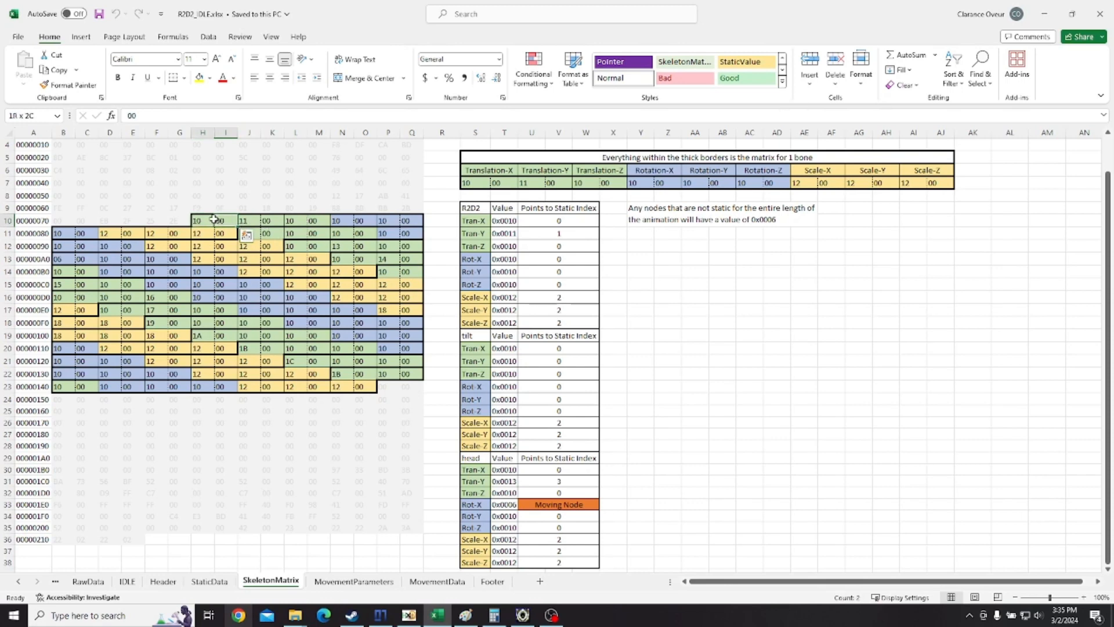
{"action": "left_click_drag", "start_coordinate": [293, 221], "coordinate": [406, 221]}
{"action": "left_click_drag", "start_coordinate": [66, 234], "coordinate": [87, 235]}
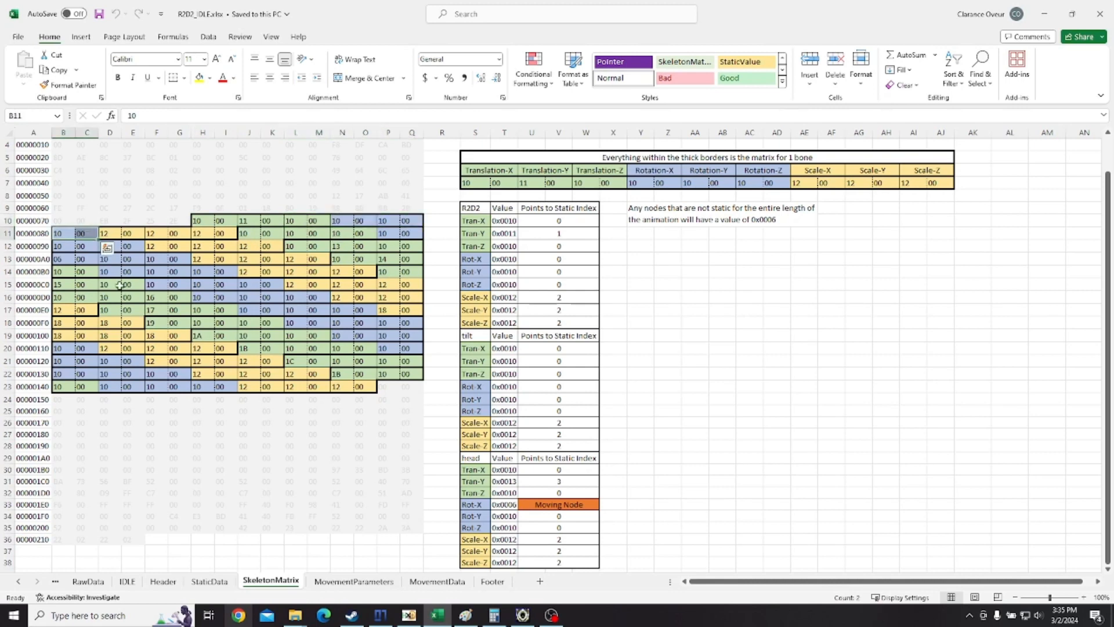
{"action": "left_click", "coordinate": [546, 221]}
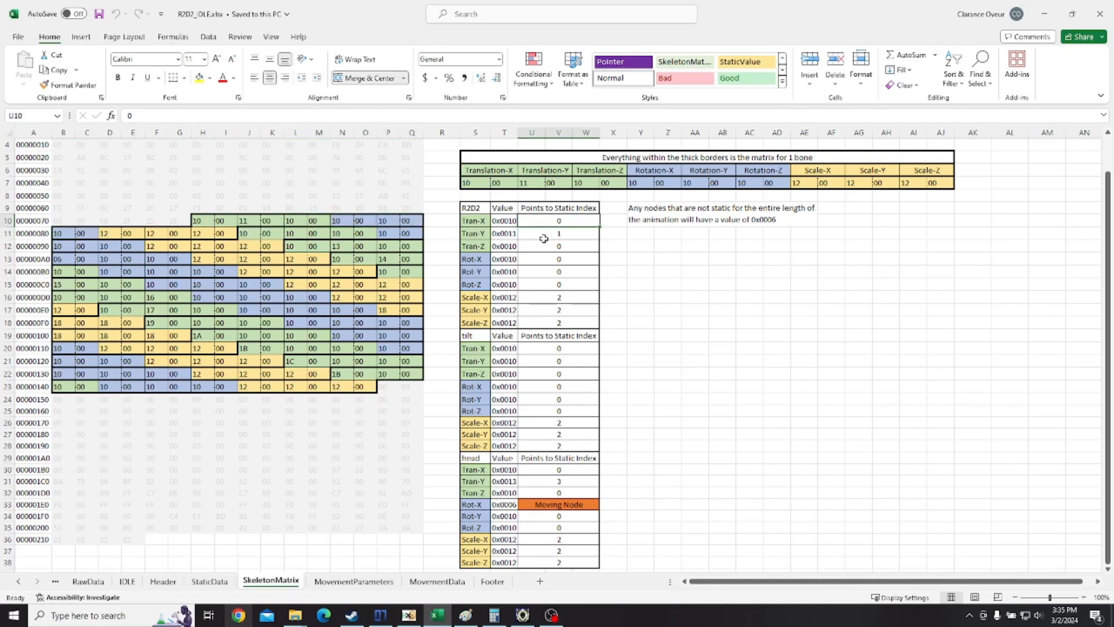
{"action": "left_click_drag", "start_coordinate": [544, 247], "coordinate": [541, 278]}
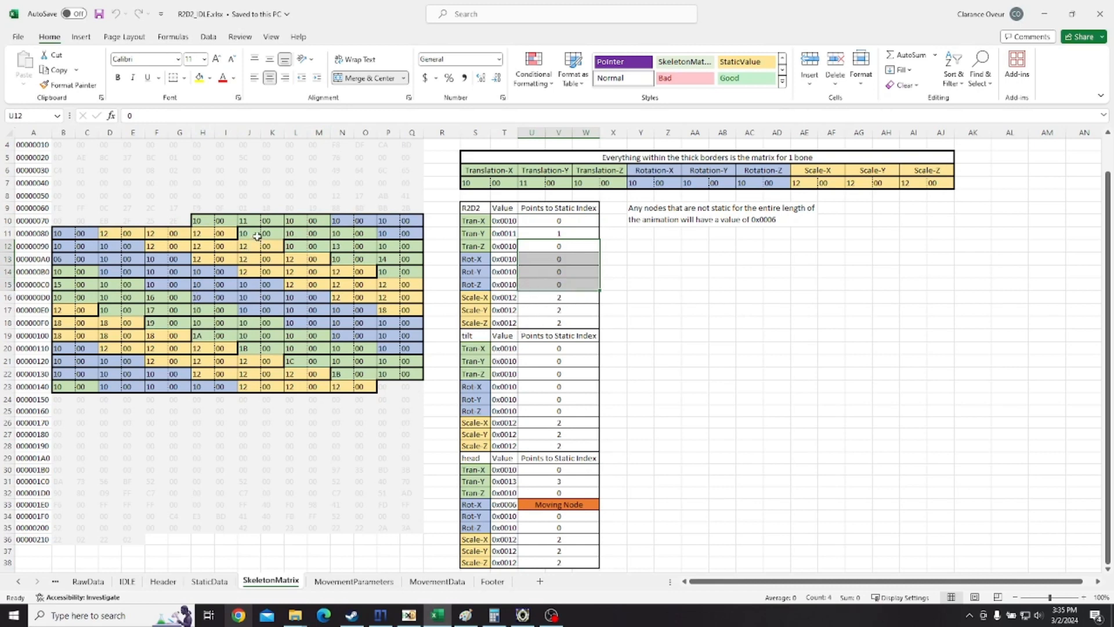
{"action": "left_click_drag", "start_coordinate": [251, 235], "coordinate": [414, 237]}
{"action": "left_click_drag", "start_coordinate": [58, 246], "coordinate": [270, 249]}
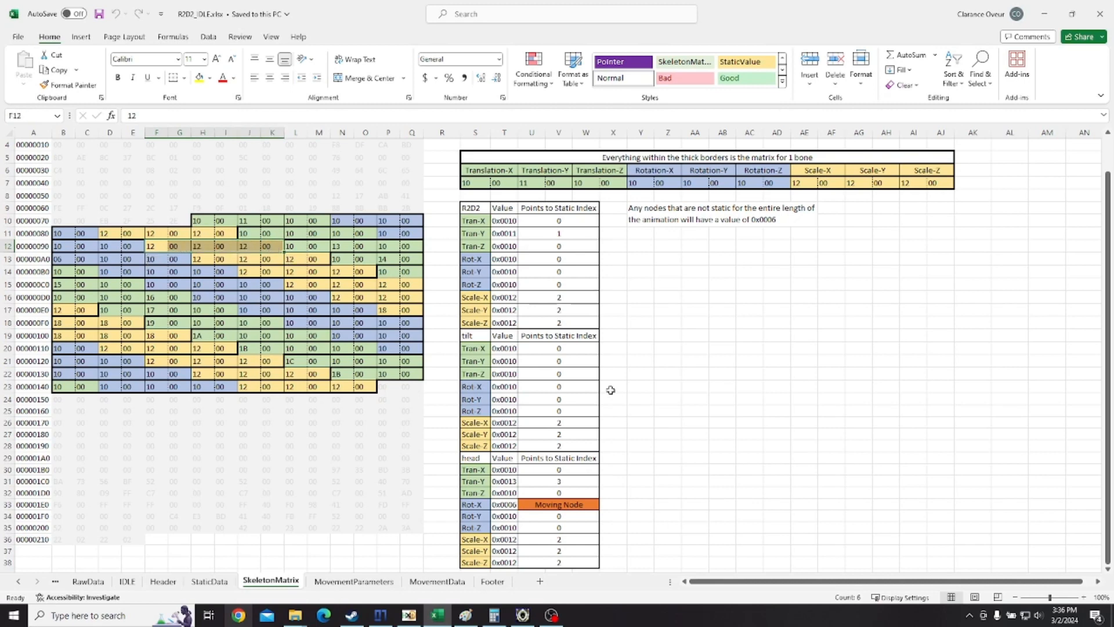
Trace the R2D2 bone's Scale-Z pointer to bytes FE FF and the Scale entry's decimal number in StaticData, and return to SkeletonMatrix.
{"action": "left_click", "coordinate": [575, 323]}
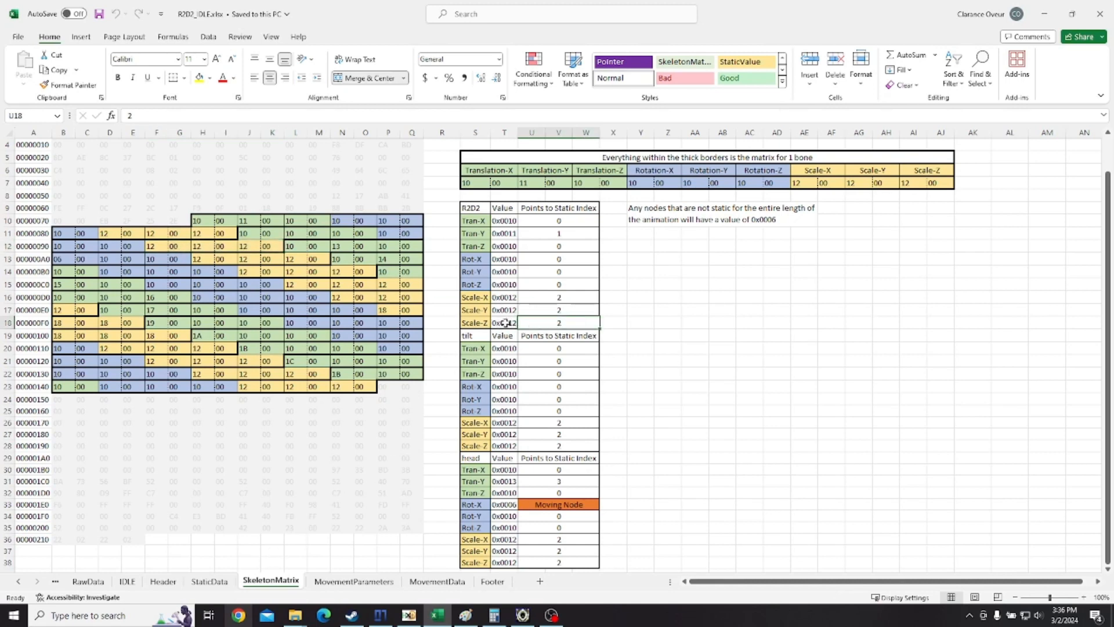
{"action": "left_click", "coordinate": [209, 581]}
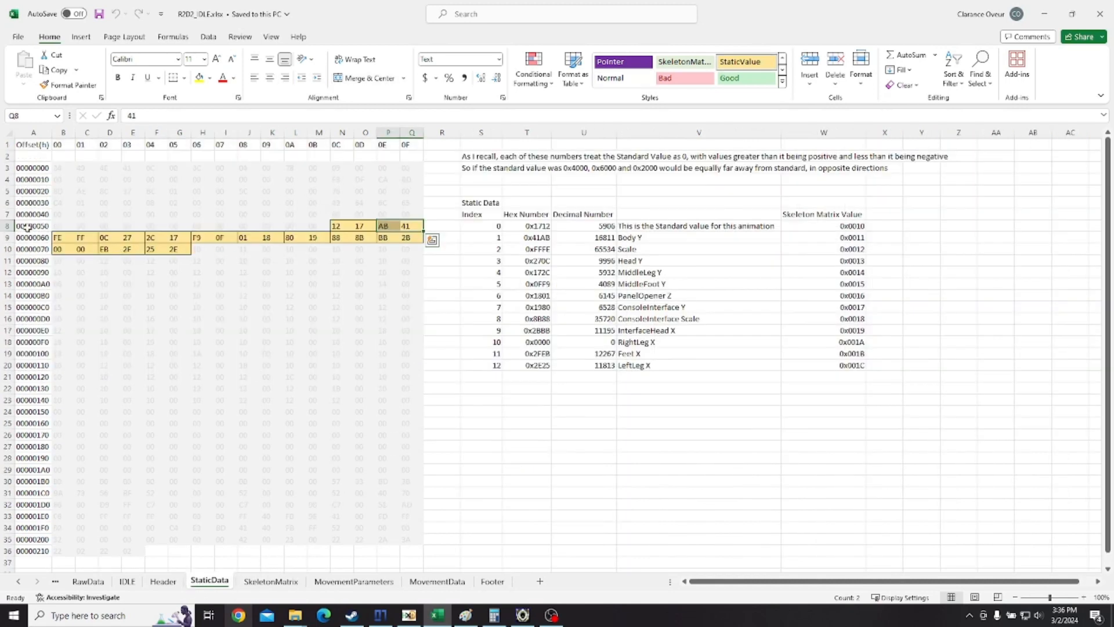
{"action": "left_click_drag", "start_coordinate": [58, 239], "coordinate": [83, 237]}
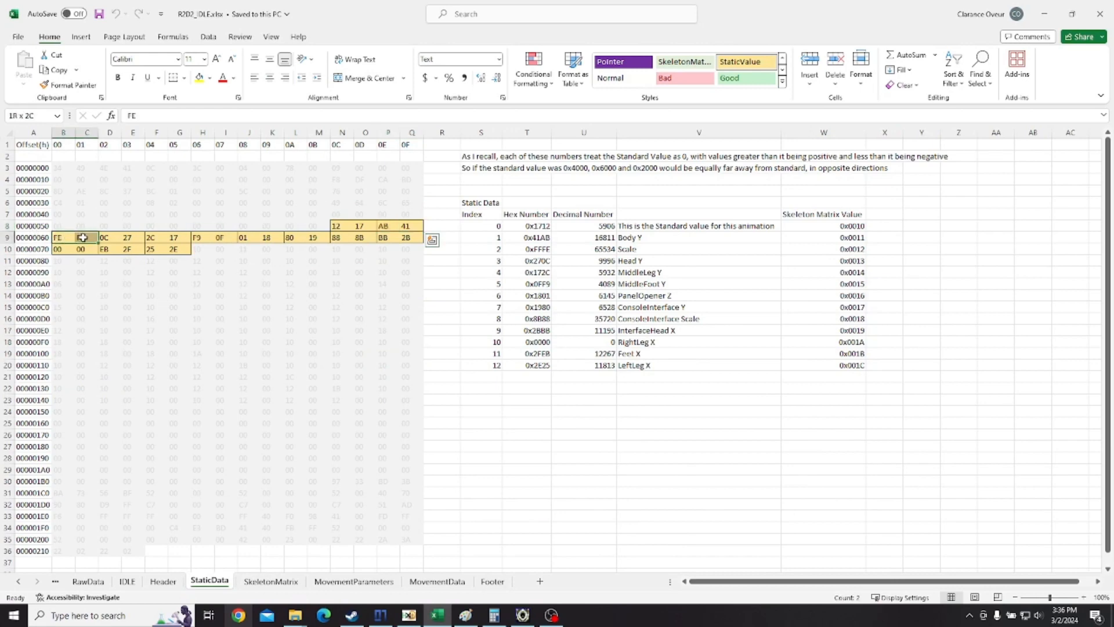
{"action": "left_click", "coordinate": [575, 249]}
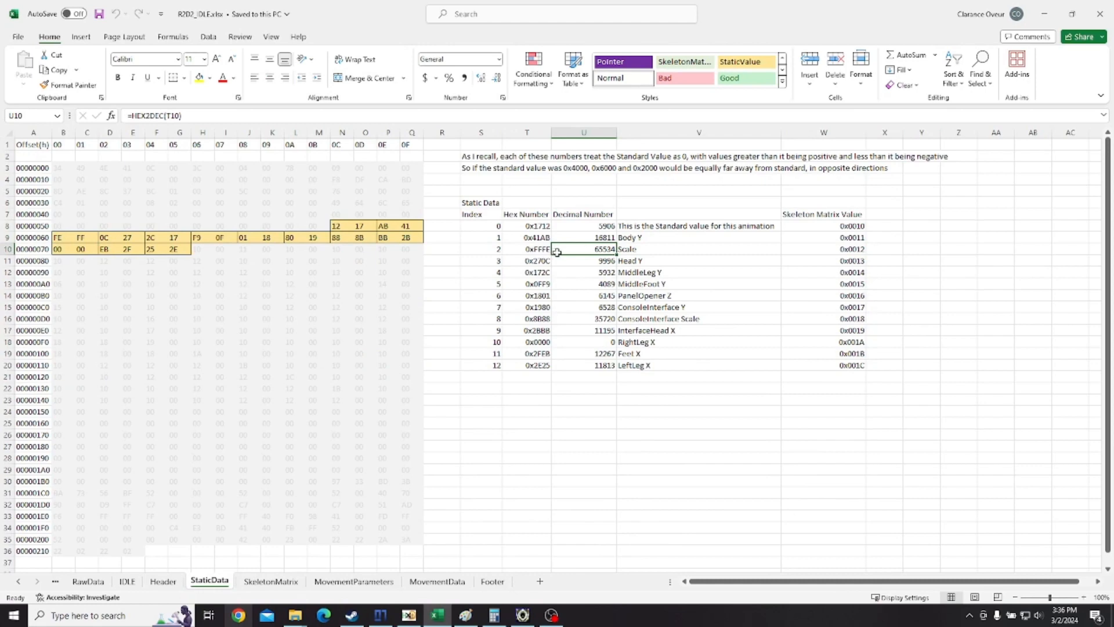
{"action": "left_click", "coordinate": [268, 581]}
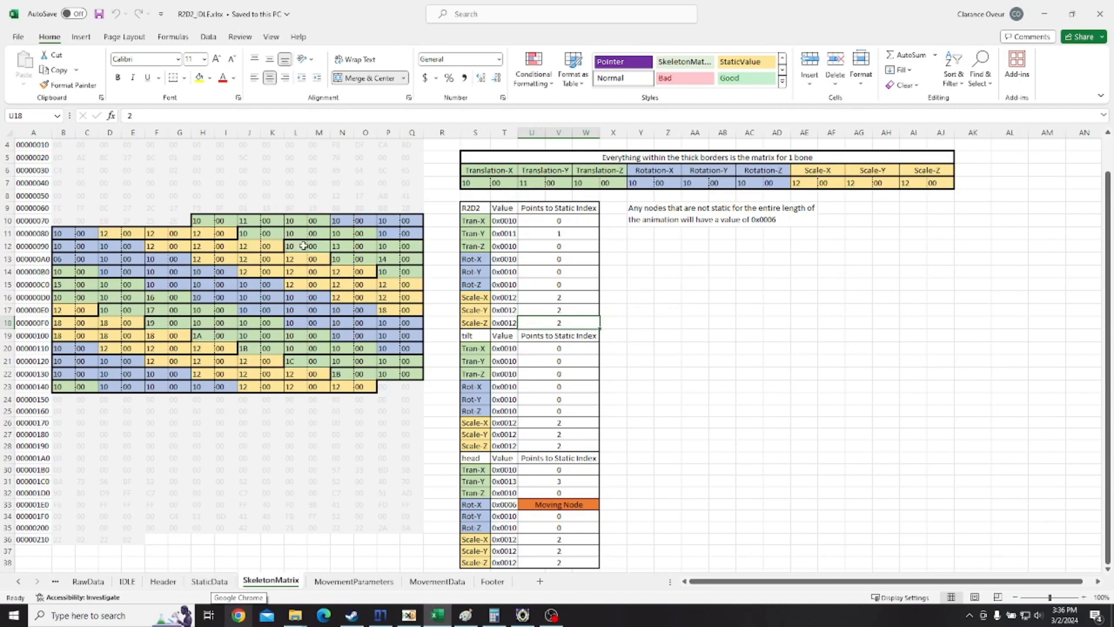
Highlight the head bone's Translation-X bytes at offset 9A and the fourth bone's translation bytes from offset AC through B1.
{"action": "left_click_drag", "start_coordinate": [293, 248], "coordinate": [324, 247]}
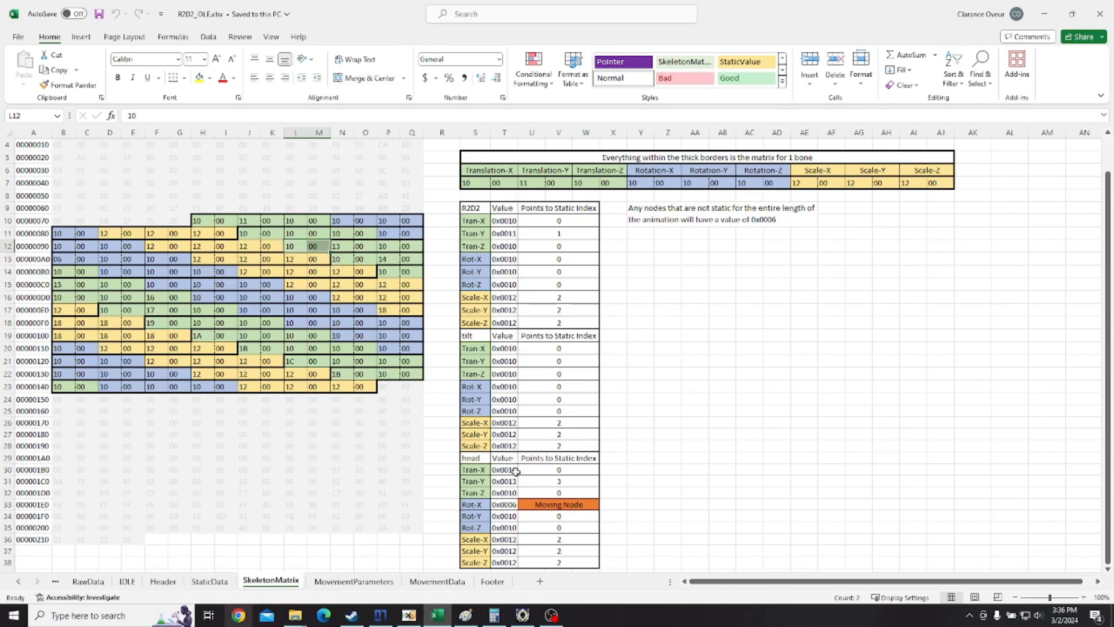
{"action": "left_click", "coordinate": [347, 296]}
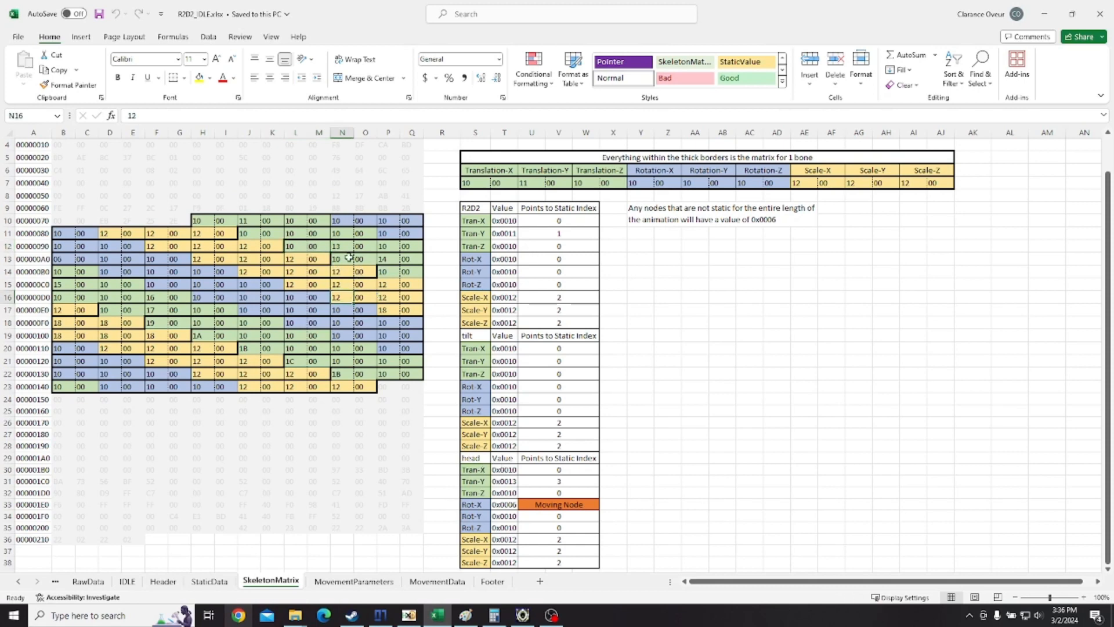
{"action": "left_click_drag", "start_coordinate": [344, 261], "coordinate": [409, 261]}
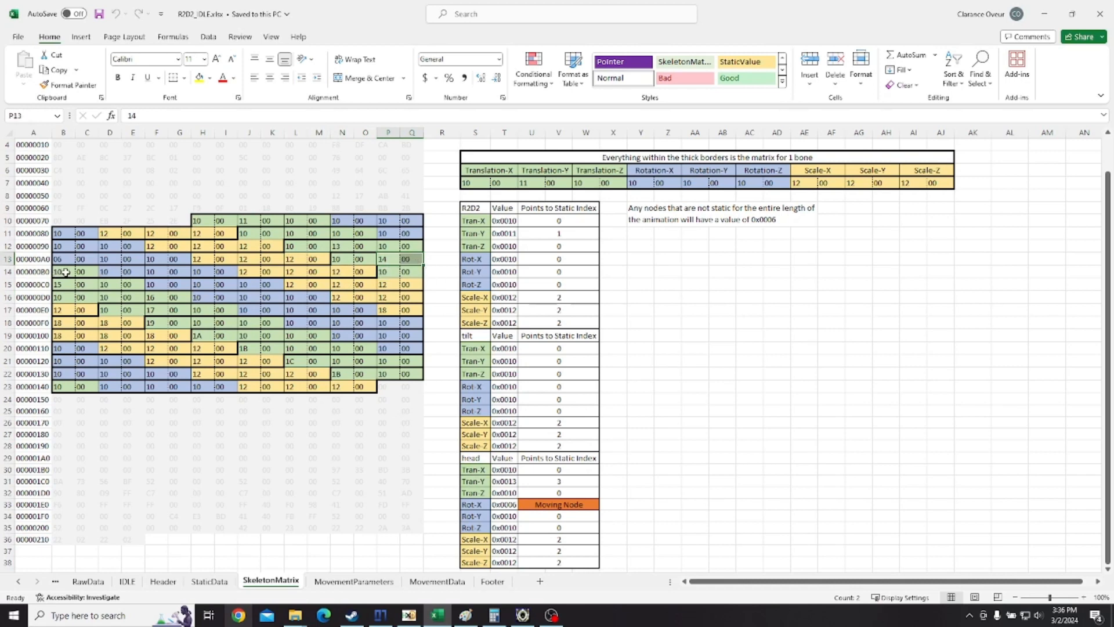
{"action": "left_click_drag", "start_coordinate": [66, 272], "coordinate": [93, 271]}
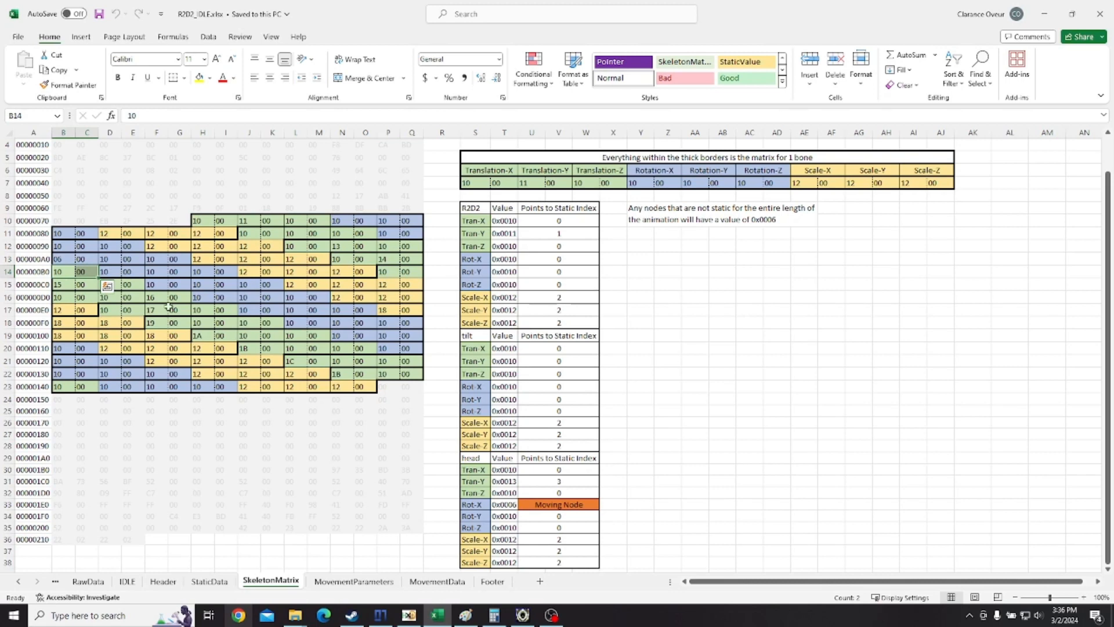
{"action": "left_click", "coordinate": [174, 349]}
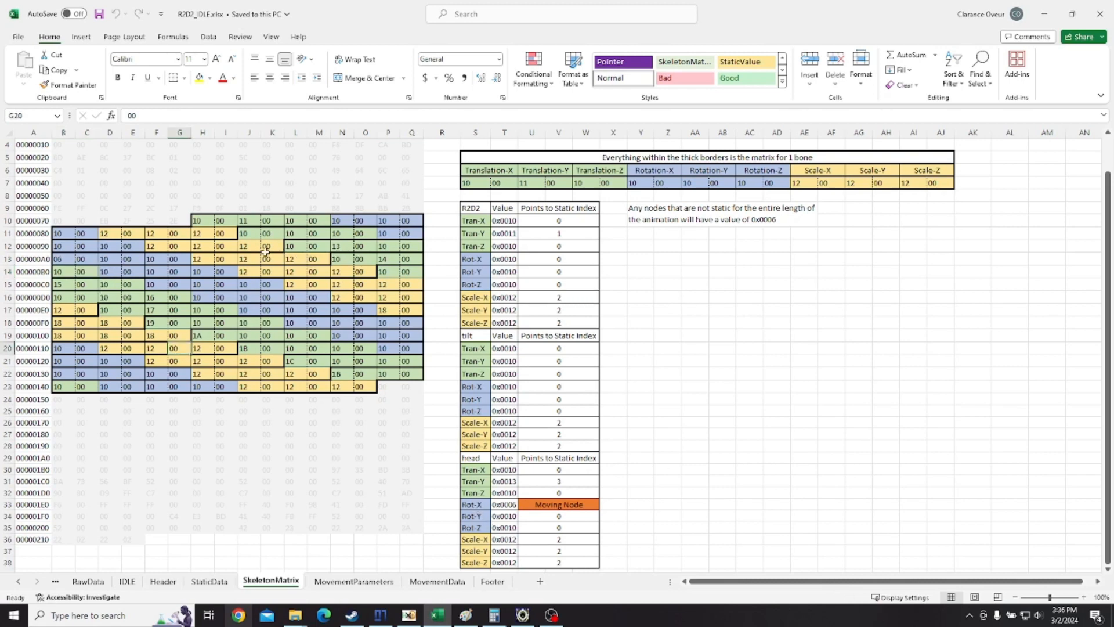
Highlight the head bone's rotation bytes in row A0, singling out the moving Rotation-X value 06 00.
{"action": "left_click_drag", "start_coordinate": [56, 261], "coordinate": [178, 261]}
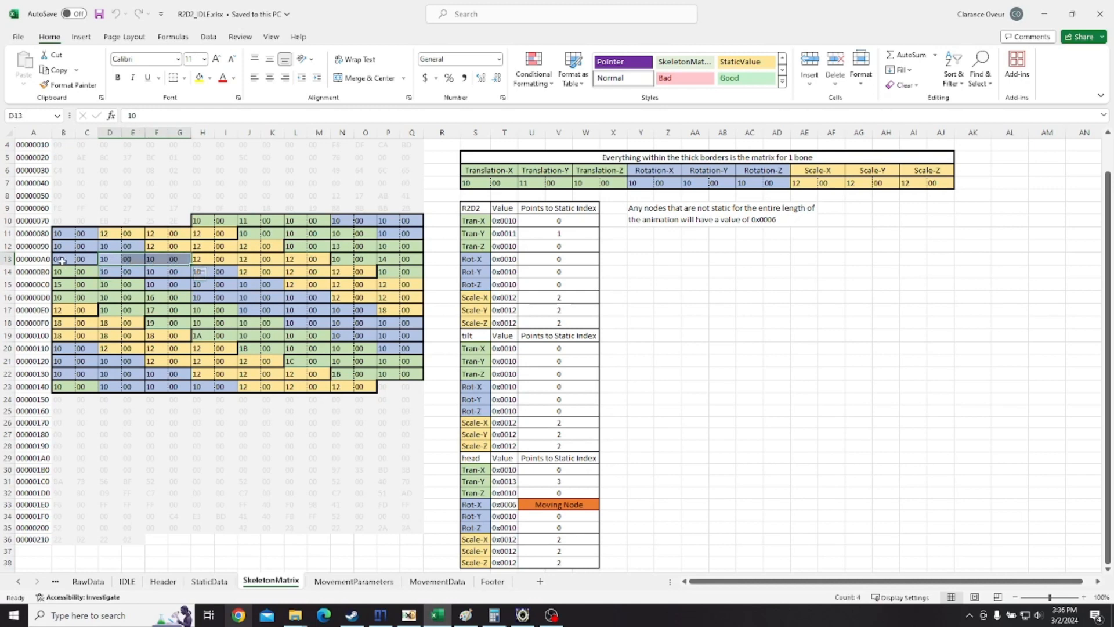
{"action": "left_click_drag", "start_coordinate": [77, 260], "coordinate": [71, 262]}
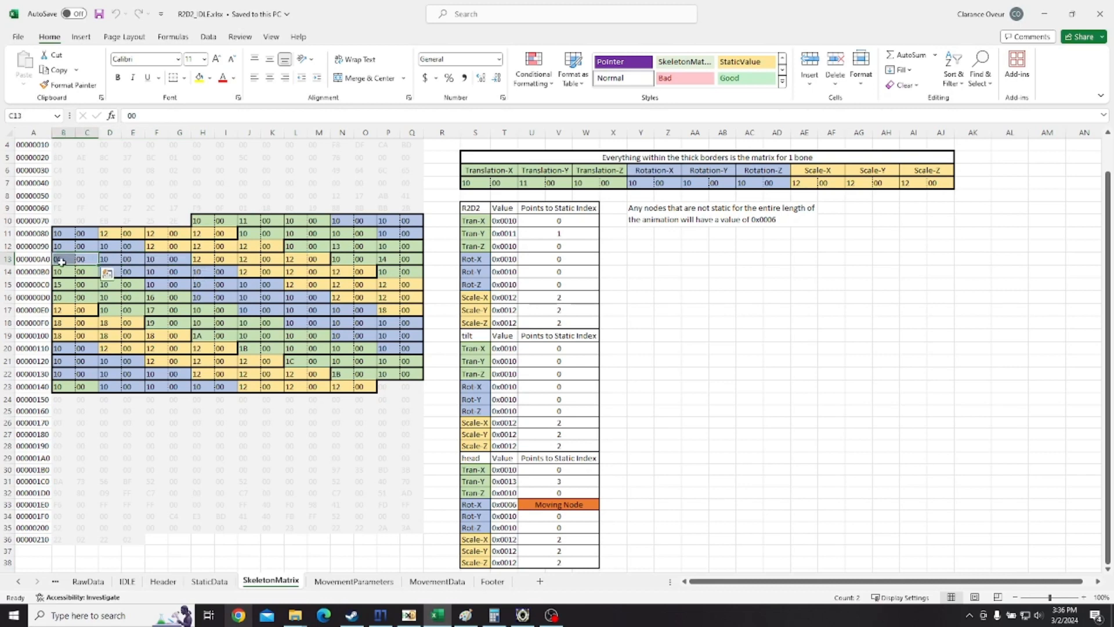
{"action": "left_click", "coordinate": [66, 260]}
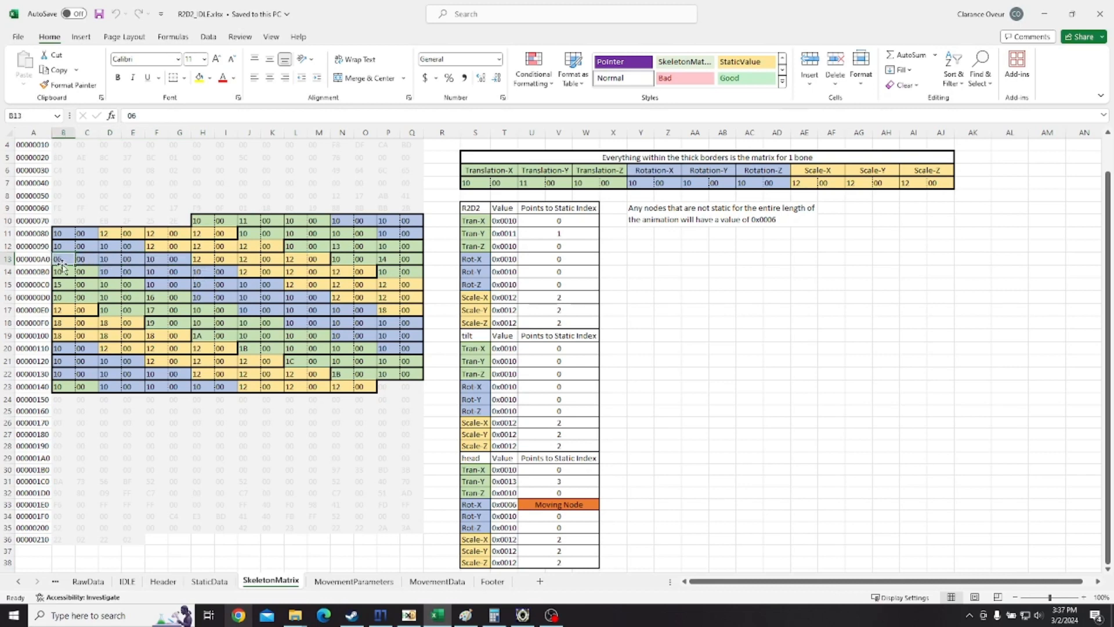
{"action": "left_click_drag", "start_coordinate": [87, 260], "coordinate": [67, 260]}
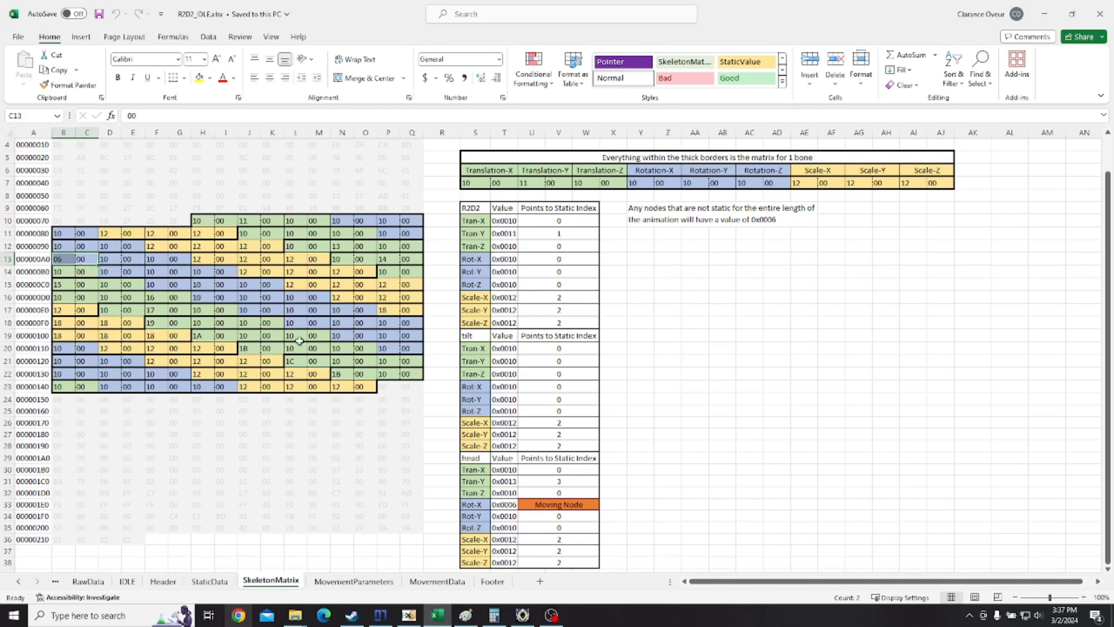
Switch to Noesis, select the head bone, and examine its axes on the R2D2 model from several angles.
{"action": "left_click", "coordinate": [523, 615]}
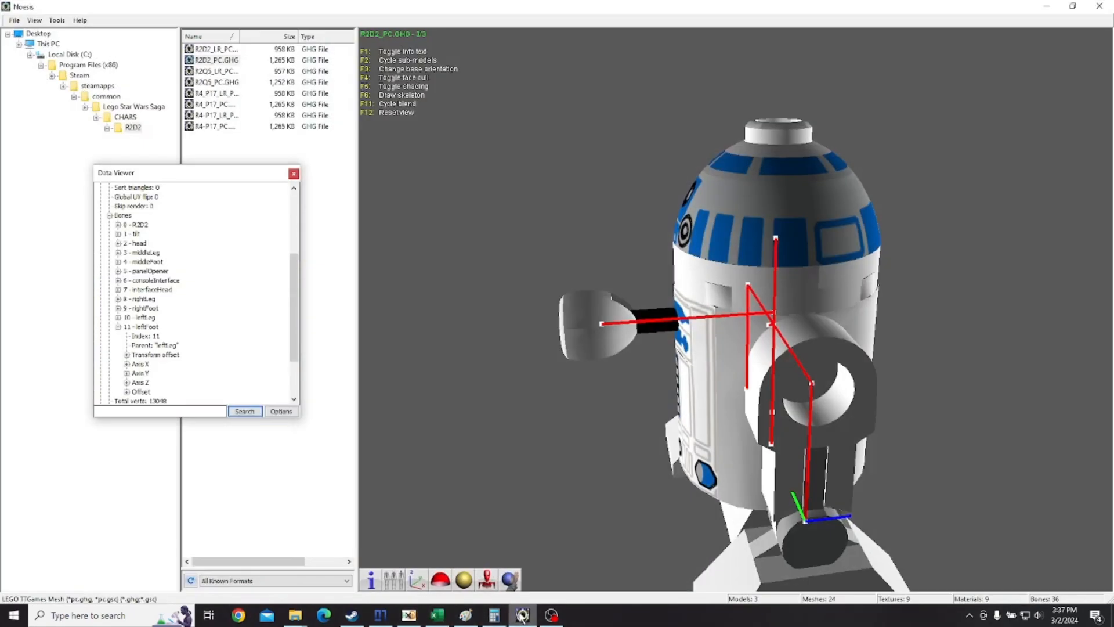
{"action": "left_click", "coordinate": [137, 244]}
{"action": "mouse_move", "coordinate": [727, 346]}
{"action": "left_mouse_down"}
{"action": "mouse_move", "coordinate": [748, 383]}
{"action": "mouse_move", "coordinate": [853, 406]}
{"action": "mouse_move", "coordinate": [843, 331]}
{"action": "mouse_move", "coordinate": [833, 395]}
{"action": "left_mouse_up"}
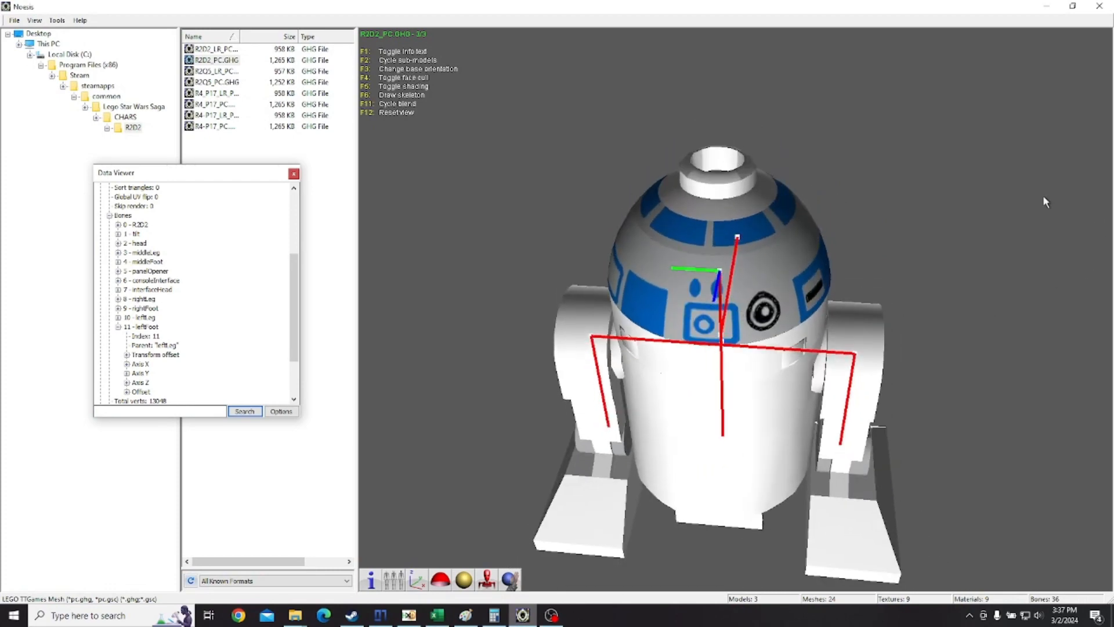
{"action": "left_click_drag", "start_coordinate": [773, 198], "coordinate": [716, 291]}
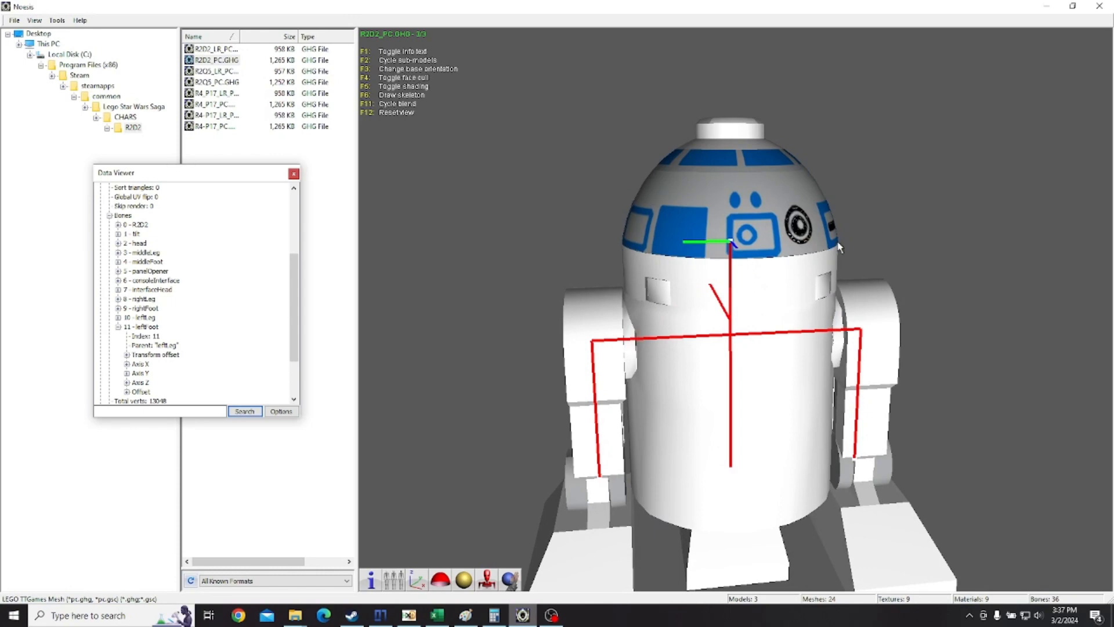
{"action": "left_click_drag", "start_coordinate": [505, 230], "coordinate": [737, 315]}
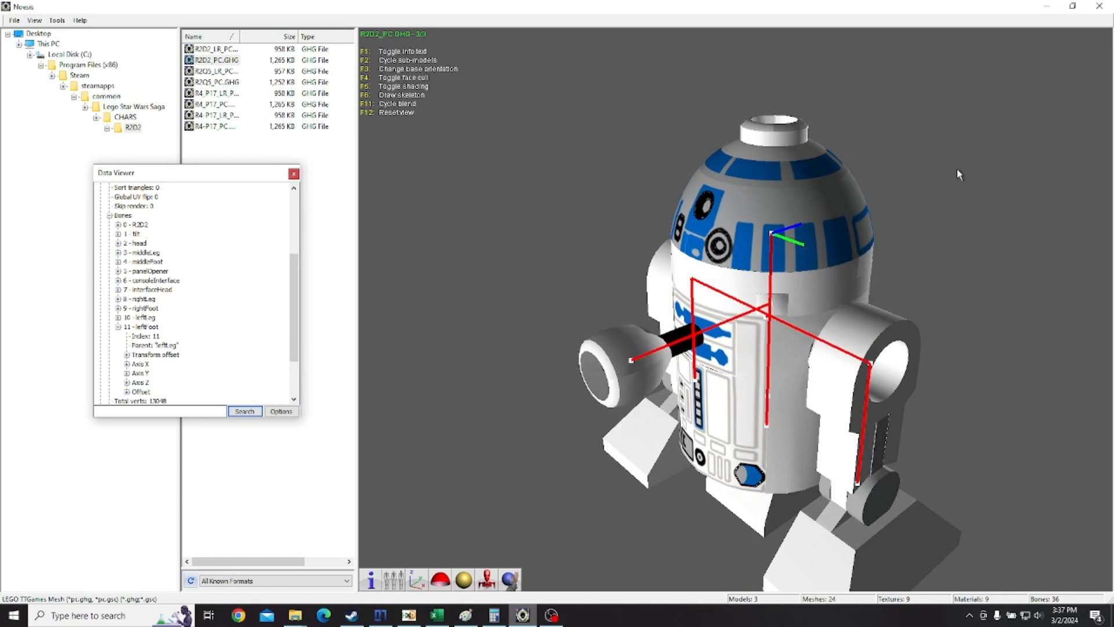
Return to the Excel workbook and highlight the head's Rotation-X bytes 06 00 and the next bone's Translation-X bytes at offset AC.
{"action": "left_click", "coordinate": [1043, 10]}
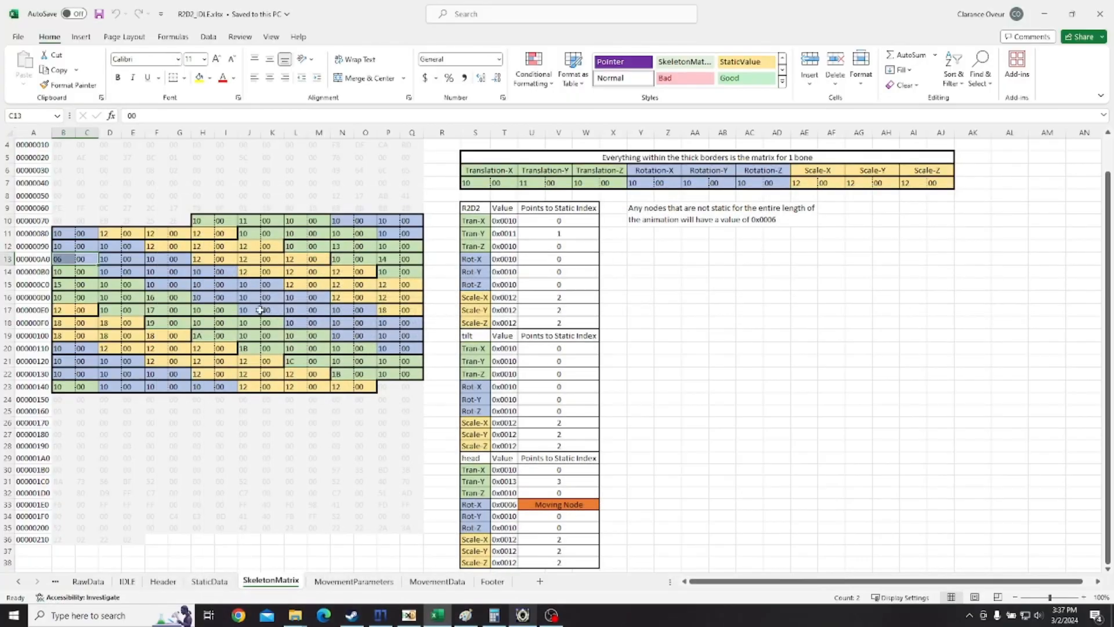
{"action": "left_click_drag", "start_coordinate": [63, 259], "coordinate": [77, 261]}
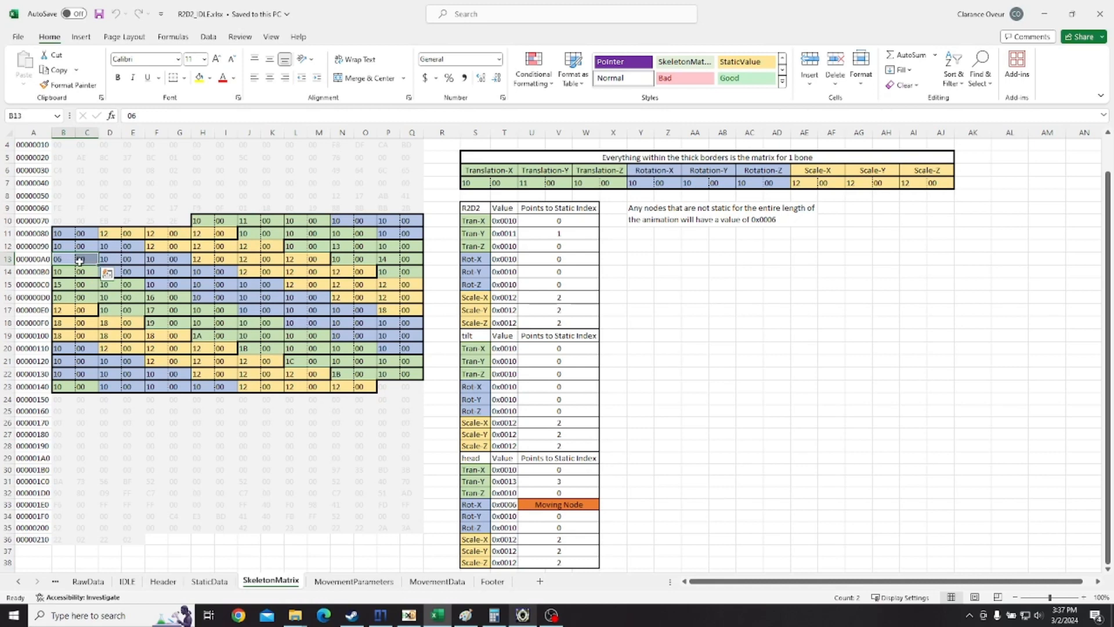
{"action": "left_click", "coordinate": [203, 360]}
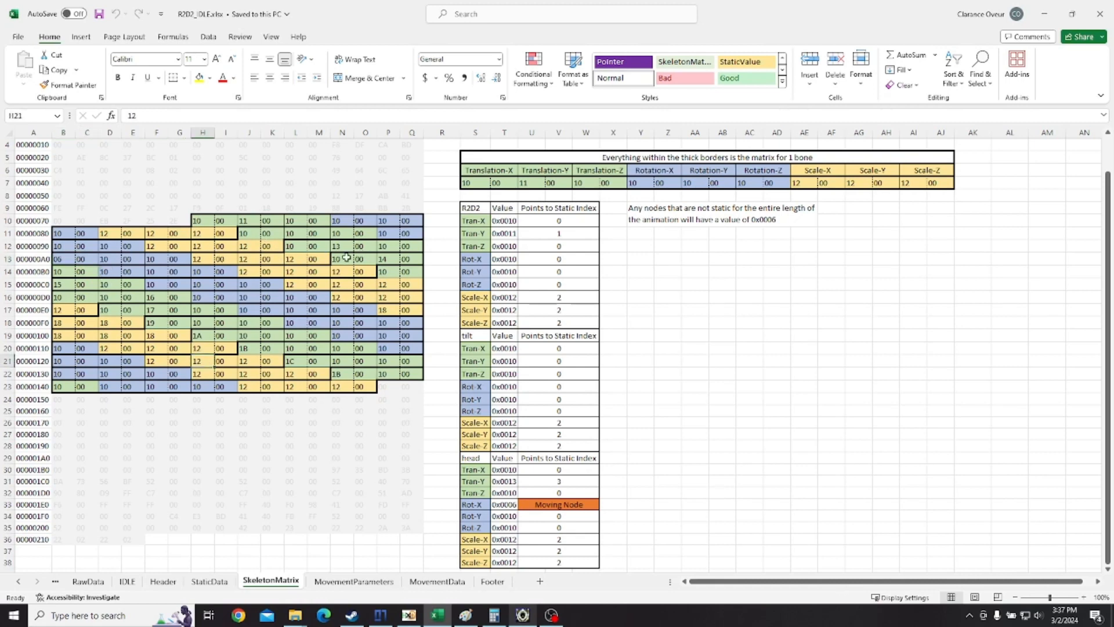
{"action": "left_click_drag", "start_coordinate": [348, 259], "coordinate": [365, 261]}
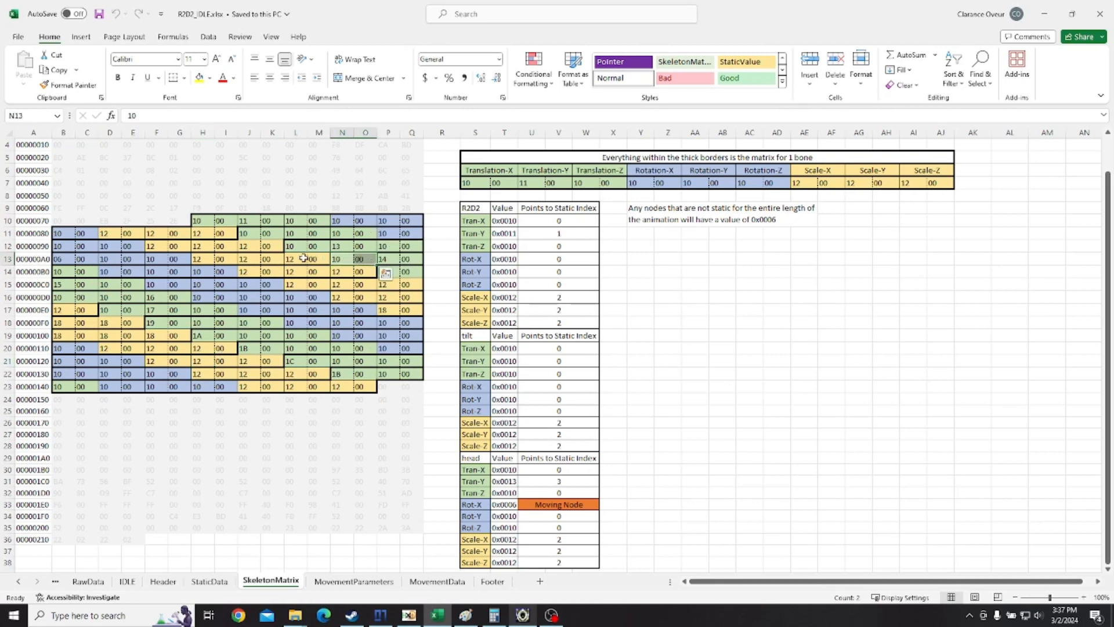
Highlight a block across the skeleton matrix, then the head bone's Translation-Y bytes 13 00 and its Rotation-X bytes 06 00.
{"action": "left_click_drag", "start_coordinate": [221, 233], "coordinate": [344, 401]}
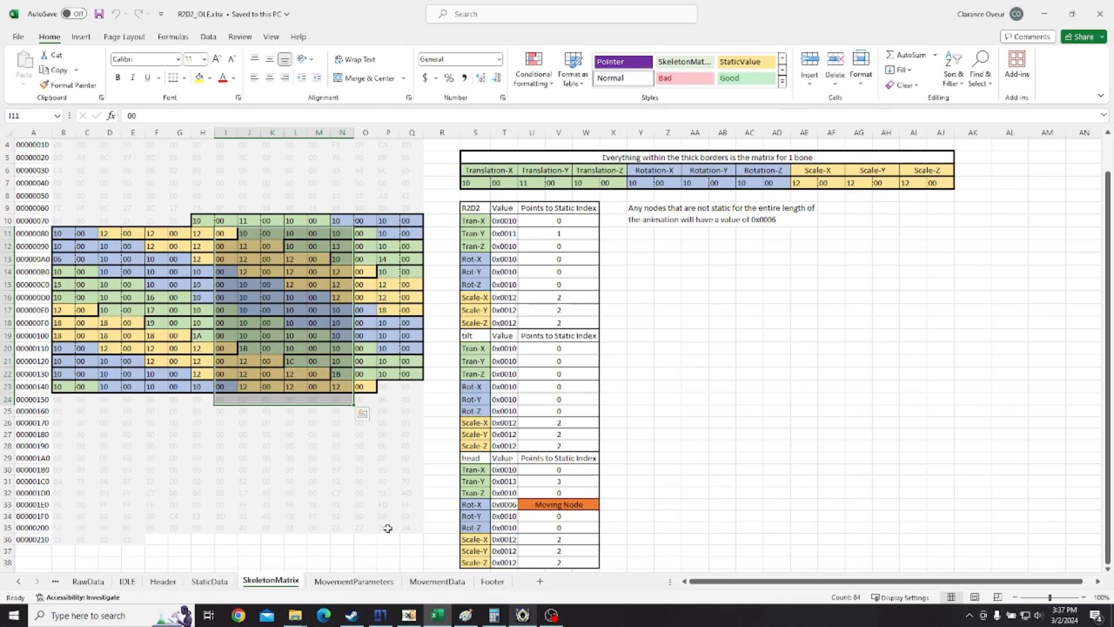
{"action": "left_click", "coordinate": [326, 476]}
{"action": "left_click_drag", "start_coordinate": [295, 244], "coordinate": [355, 246]}
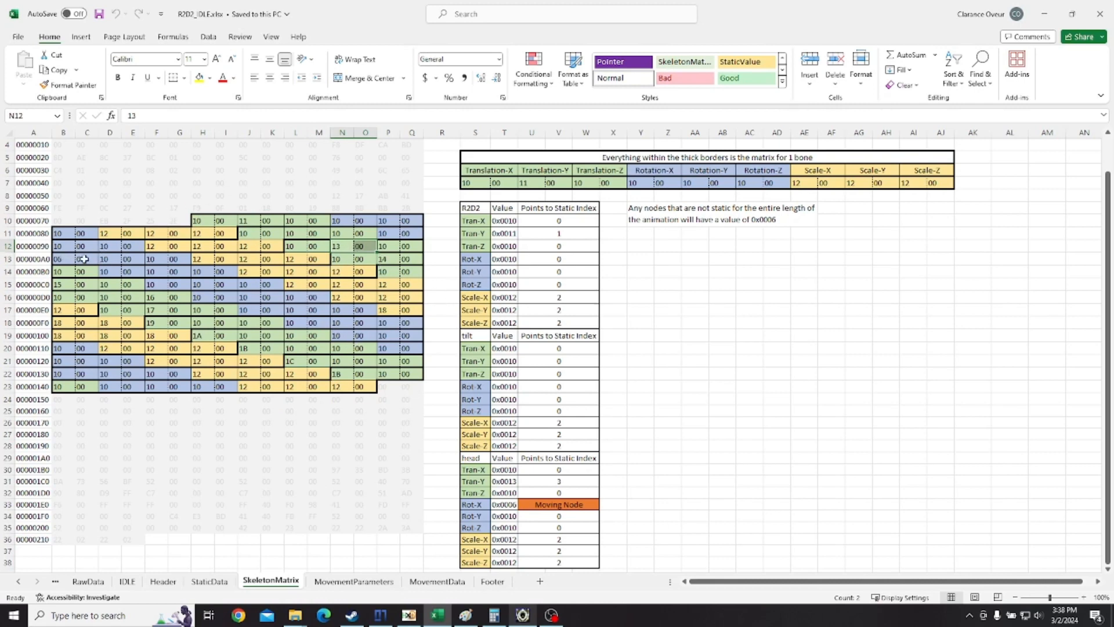
{"action": "left_click_drag", "start_coordinate": [66, 261], "coordinate": [89, 262]}
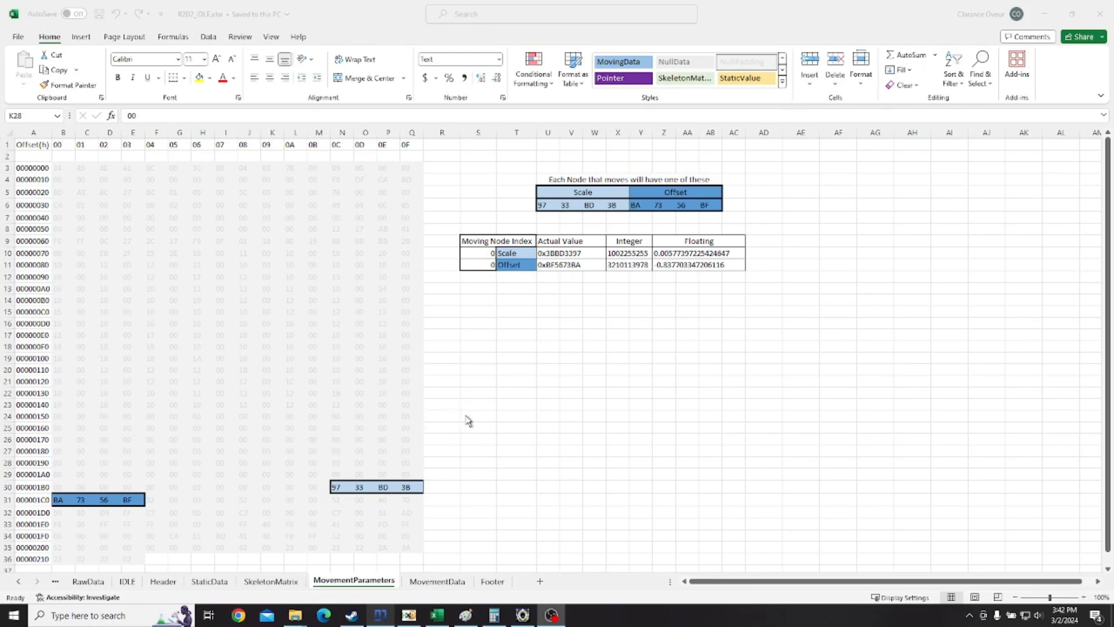
Show the IDLE sheet and highlight the Movement Parameters bytes 97 33 BD 3B and BA 73 56 BF.
{"action": "left_click", "coordinate": [127, 581]}
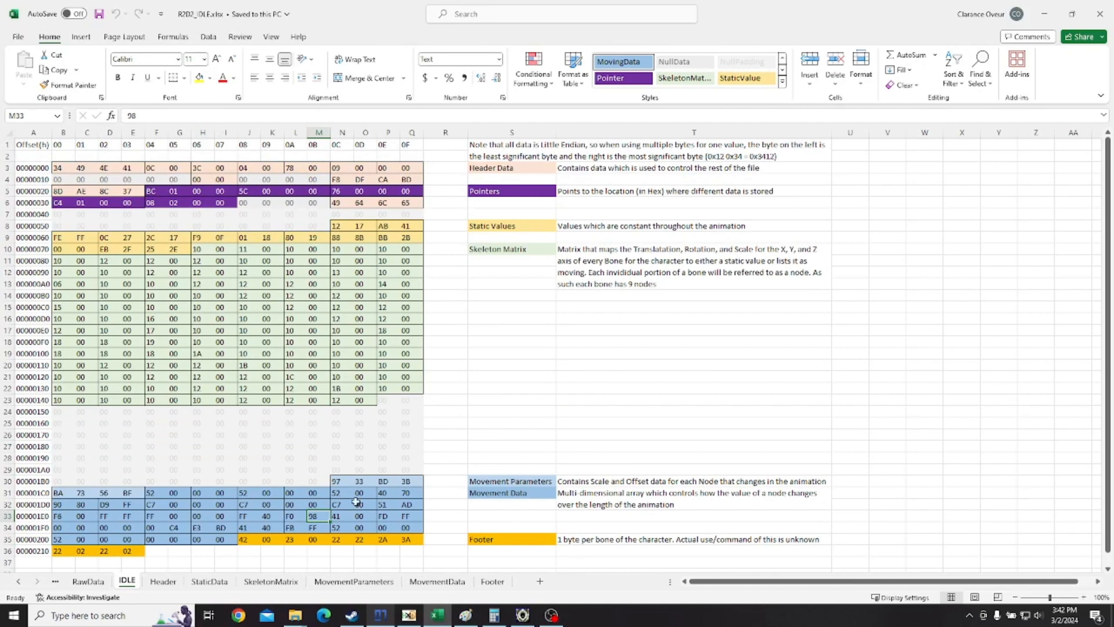
{"action": "left_click_drag", "start_coordinate": [335, 481], "coordinate": [409, 493]}
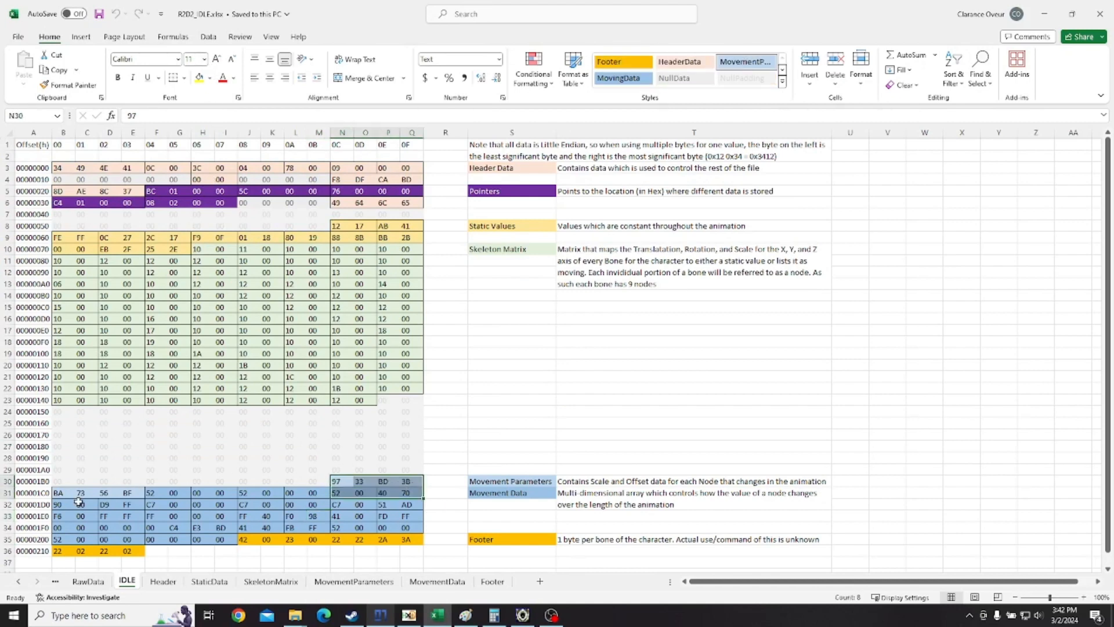
{"action": "left_click_drag", "start_coordinate": [62, 494], "coordinate": [133, 493]}
{"action": "left_click_drag", "start_coordinate": [339, 481], "coordinate": [409, 481]}
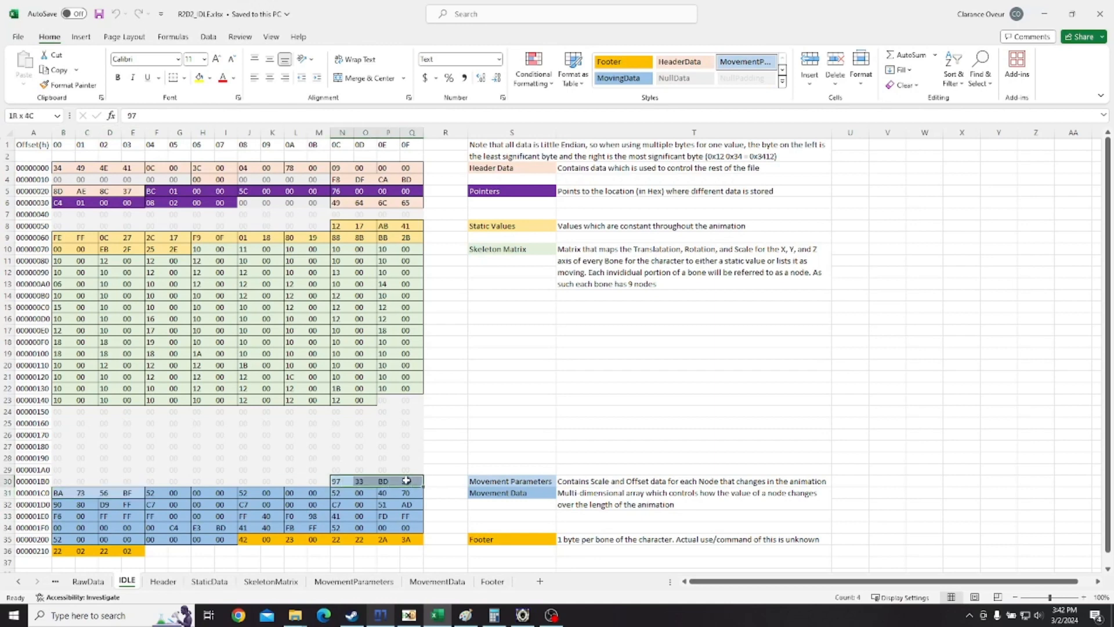
Show the MovementParameters sheet and highlight the example Scale and Offset bytes that each moving node has.
{"action": "left_click", "coordinate": [350, 582]}
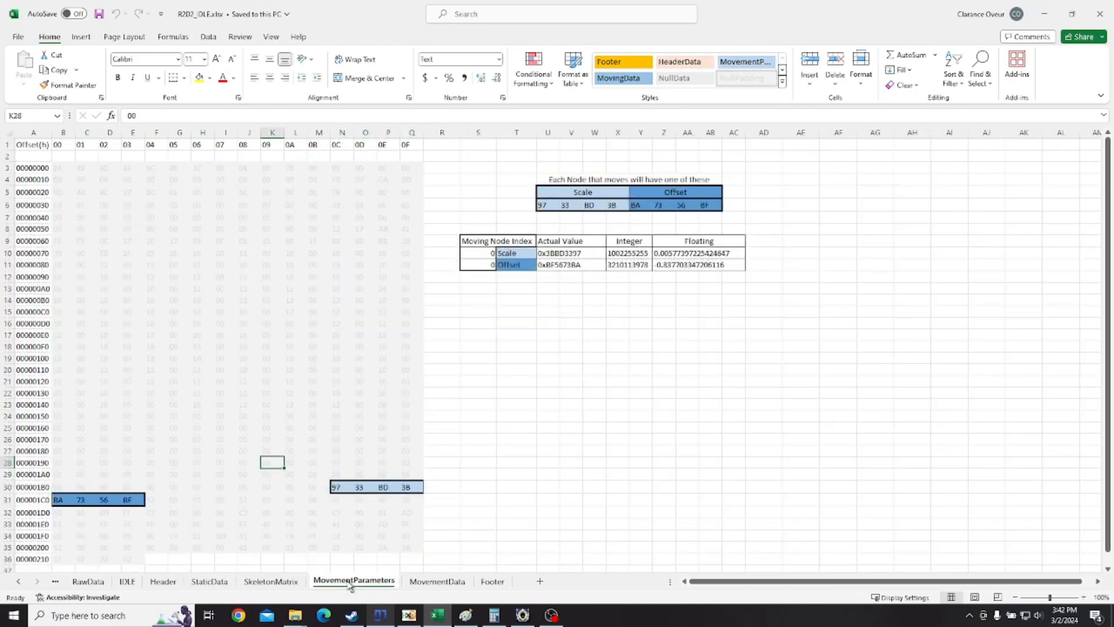
{"action": "left_click_drag", "start_coordinate": [548, 205], "coordinate": [708, 207]}
{"action": "left_click", "coordinate": [577, 441]}
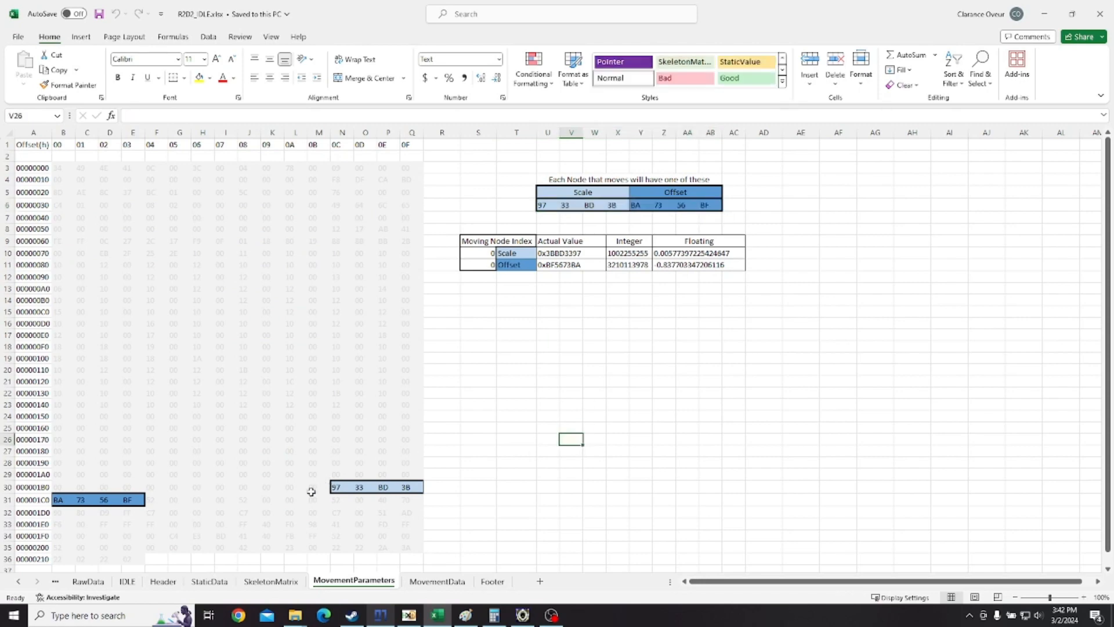
Go back to the SkeletonMatrix sheet and point out the head bone's Rot-X value 0x0006, marked as a moving node.
{"action": "left_click", "coordinate": [271, 581]}
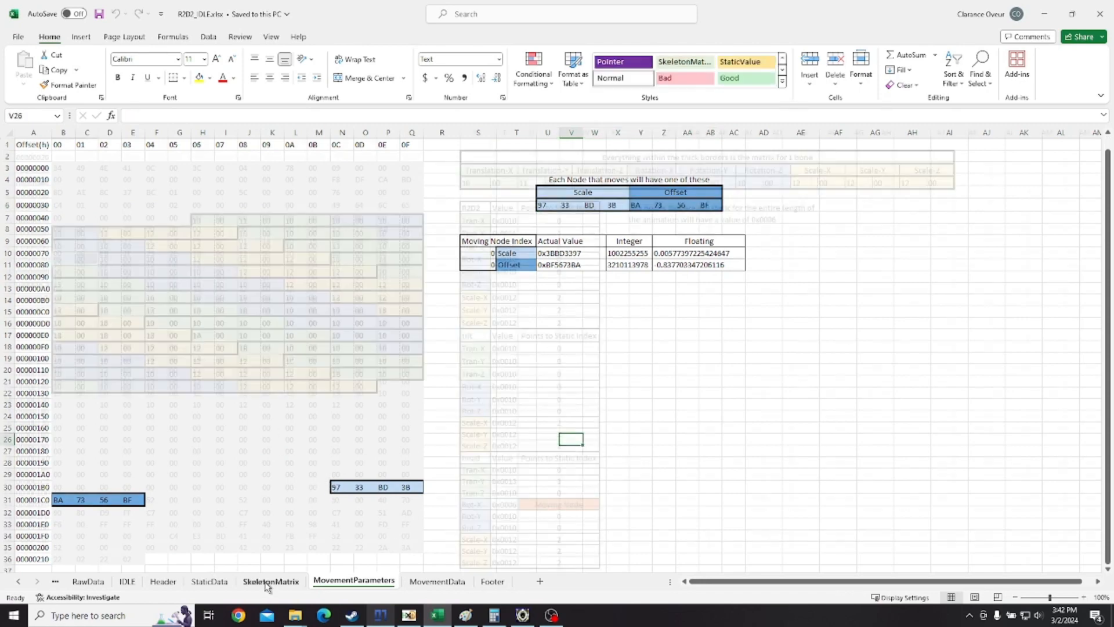
{"action": "left_click", "coordinate": [249, 504]}
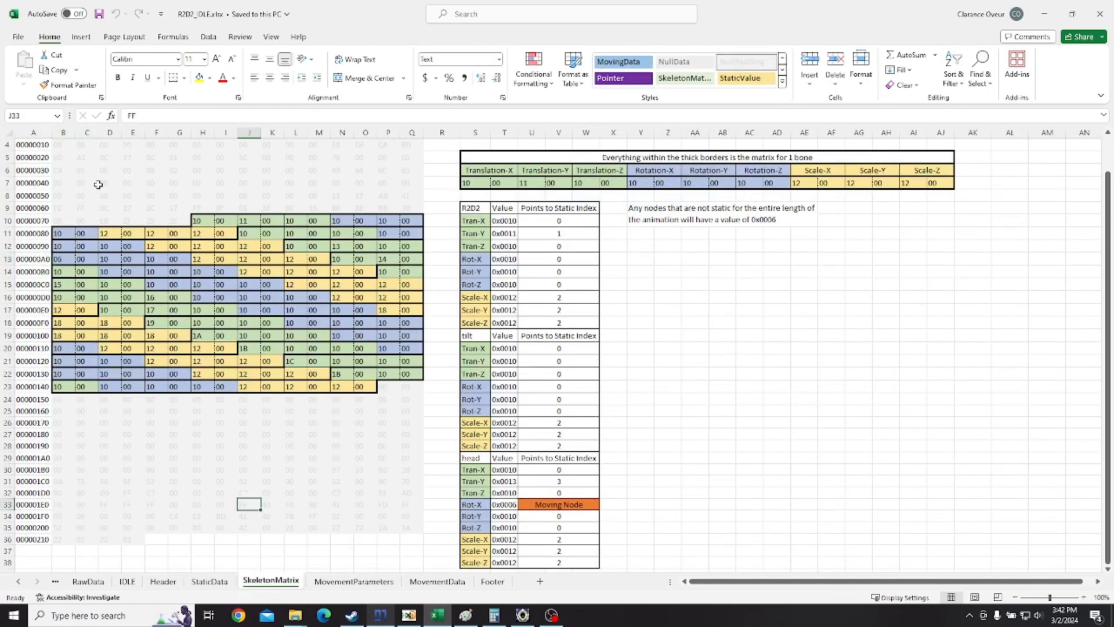
{"action": "left_click", "coordinate": [504, 504]}
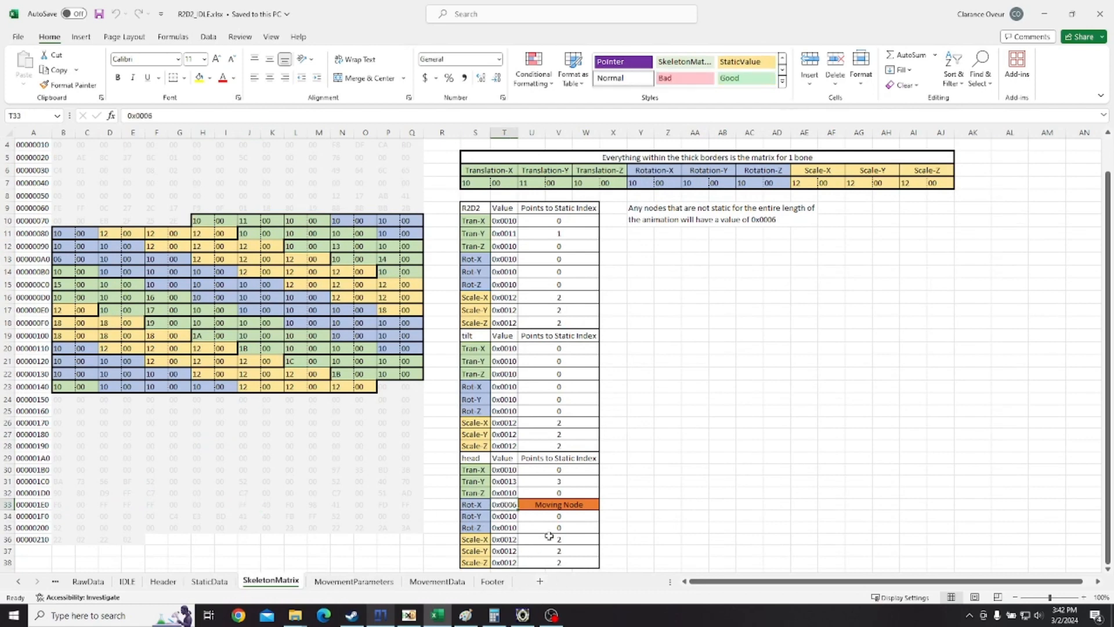
On MovementParameters, highlight the Scale bytes from offset 1BC and the Offset bytes from 1C0.
{"action": "left_click", "coordinate": [352, 585]}
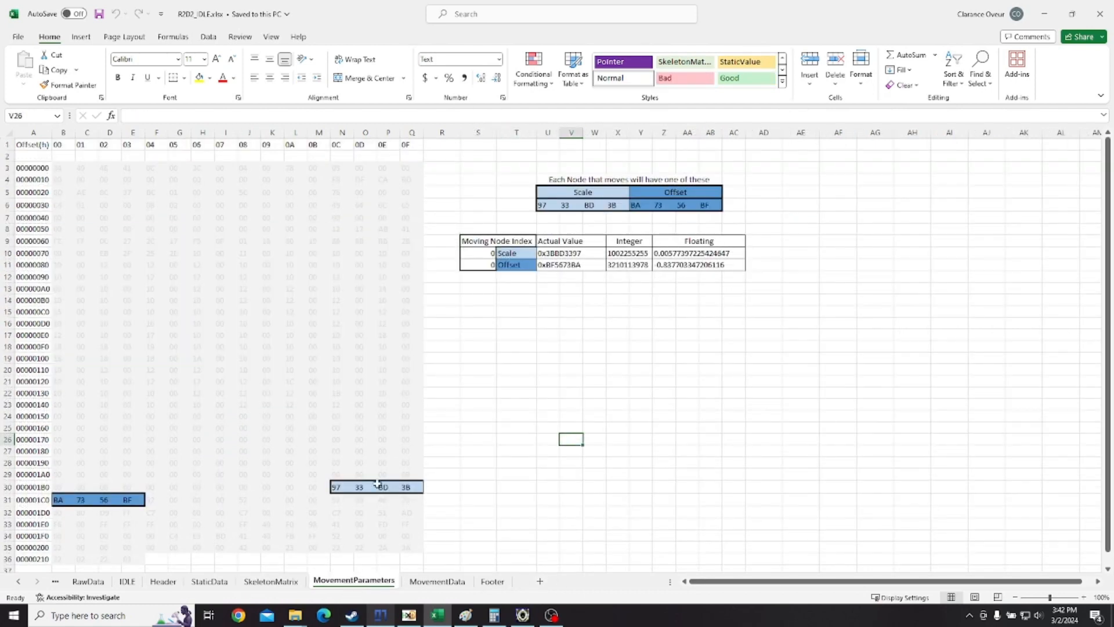
{"action": "left_click_drag", "start_coordinate": [336, 486], "coordinate": [410, 486]}
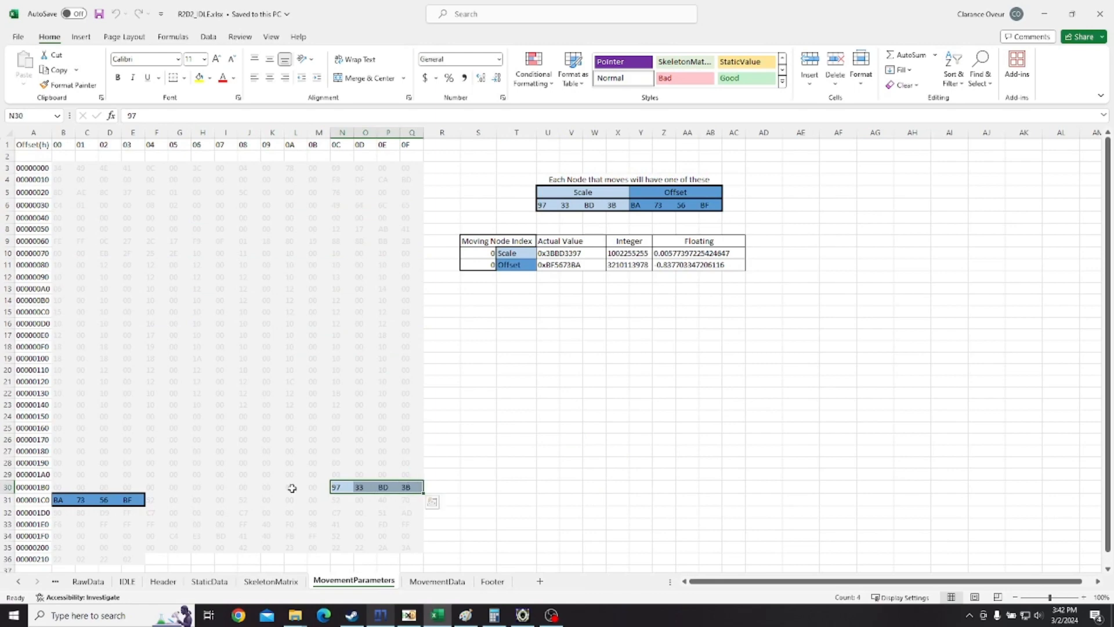
{"action": "left_click_drag", "start_coordinate": [59, 499], "coordinate": [126, 499]}
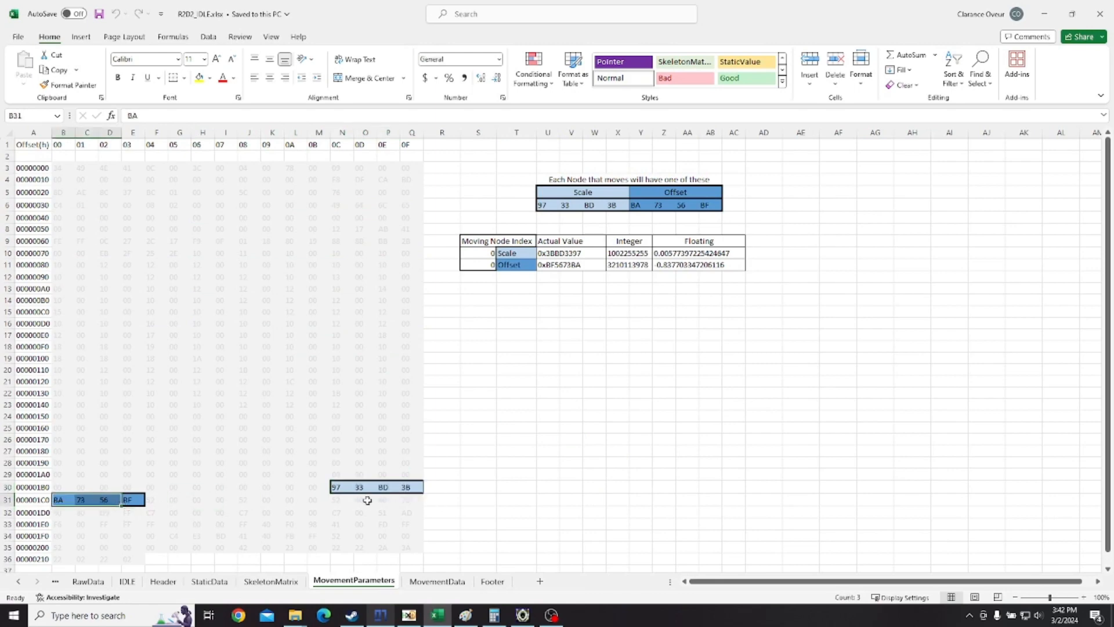
{"action": "left_click_drag", "start_coordinate": [344, 489], "coordinate": [417, 484]}
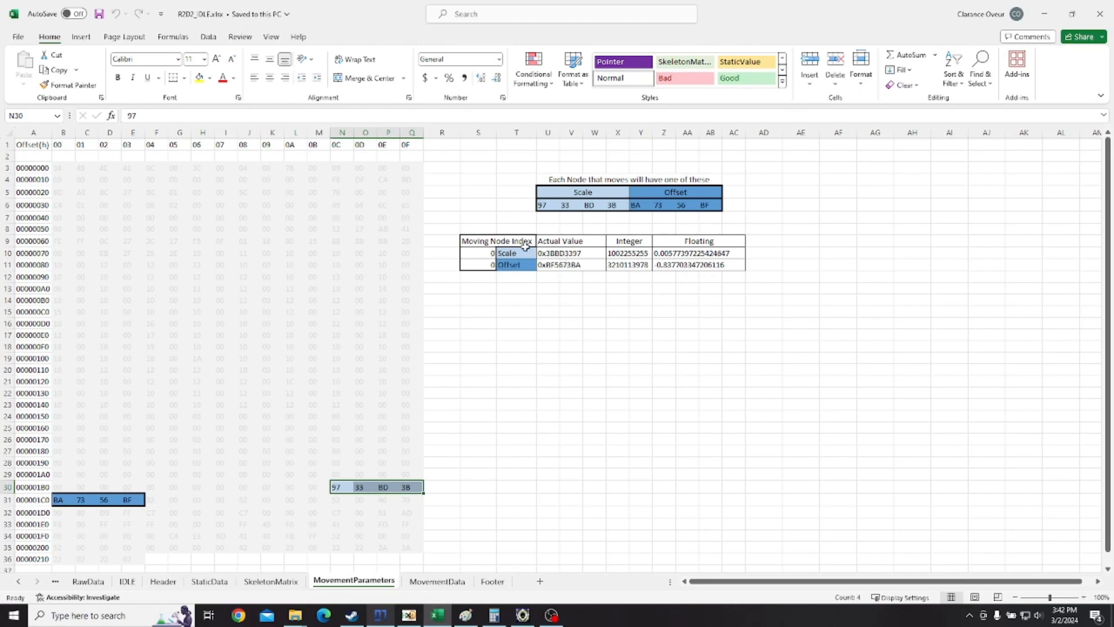
{"action": "left_click_drag", "start_coordinate": [55, 503], "coordinate": [145, 503]}
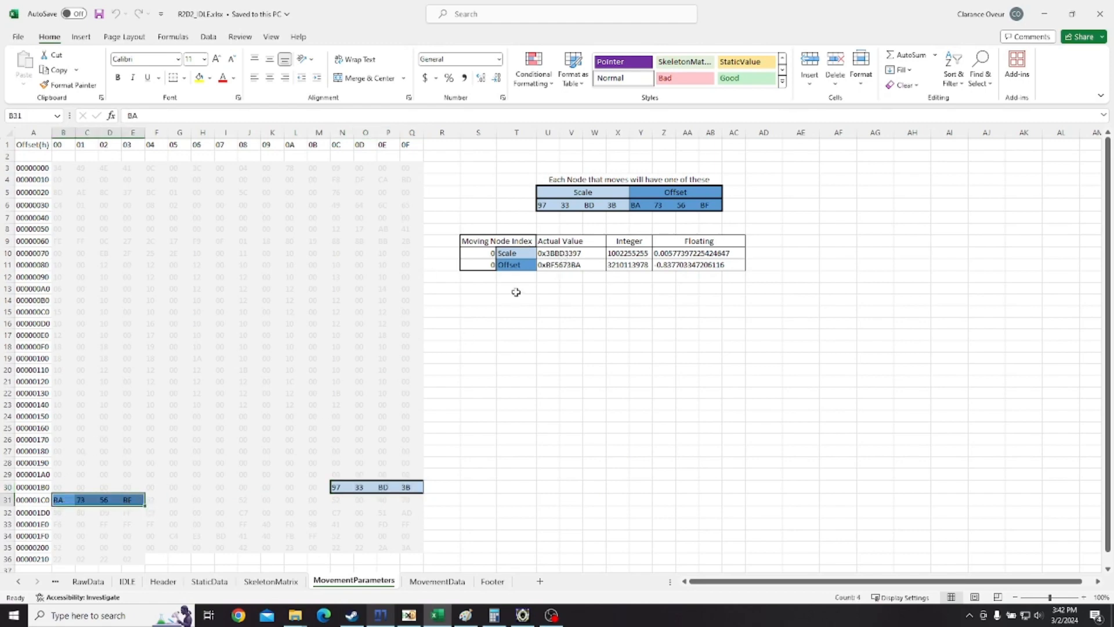
Point out the Offset entry and the Integer and Floating values of both Scale and Offset in the moving node table.
{"action": "left_click", "coordinate": [522, 264]}
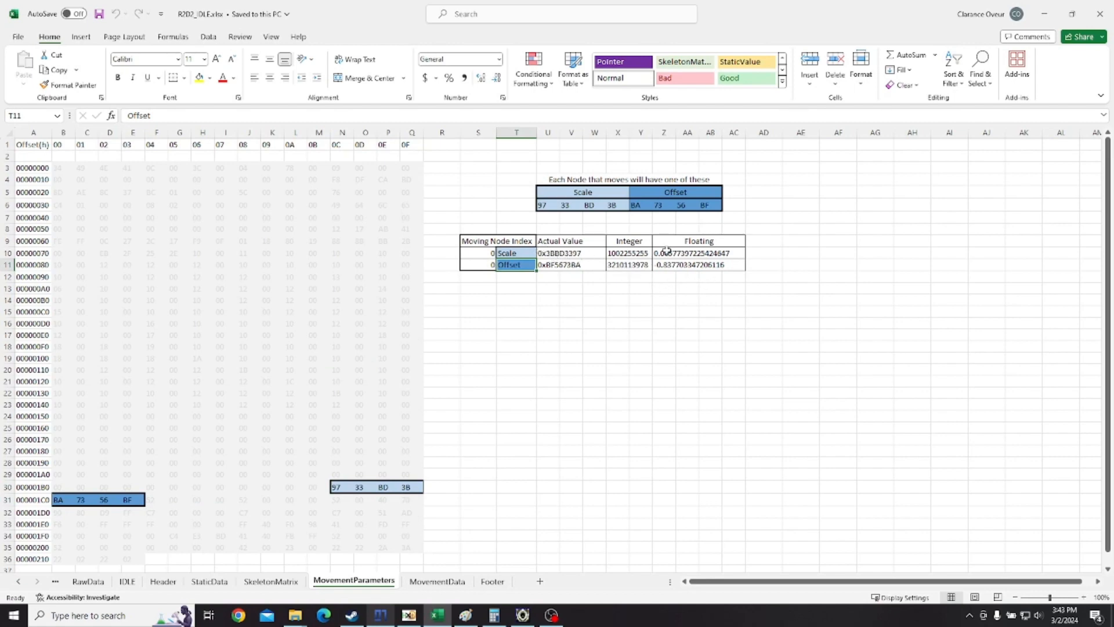
{"action": "left_click", "coordinate": [638, 253]}
{"action": "left_click", "coordinate": [638, 265]}
{"action": "left_click_drag", "start_coordinate": [712, 256], "coordinate": [708, 267]}
{"action": "left_click", "coordinate": [696, 331]}
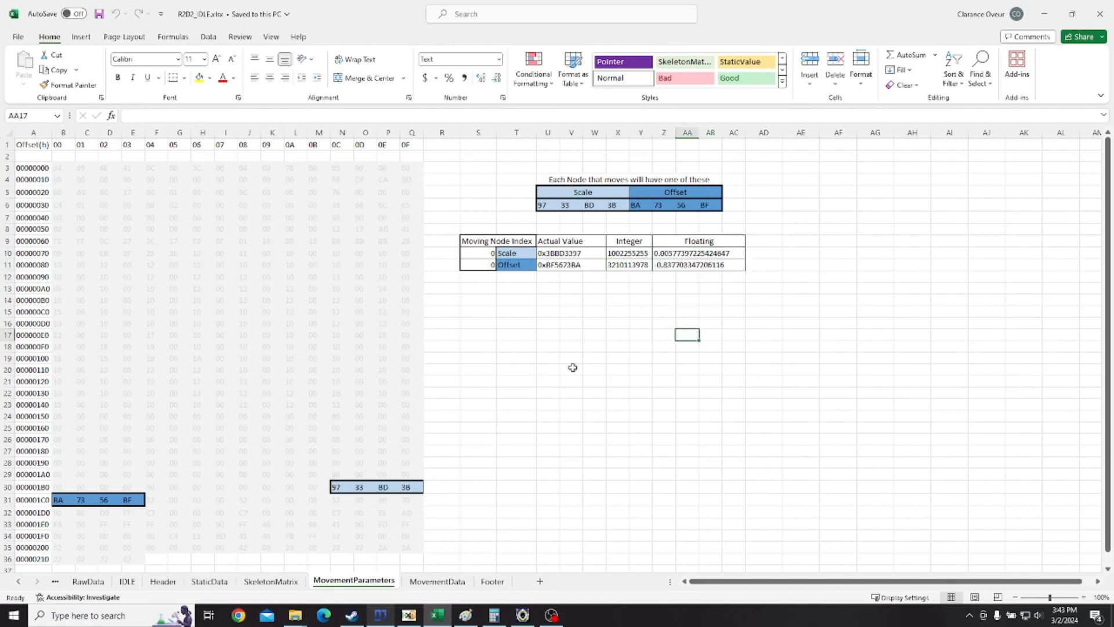
Compare the Scale's integer with the Offset's floating value, and select the Scale's actual value 0x3BBD3397.
{"action": "left_click_drag", "start_coordinate": [632, 254], "coordinate": [669, 256]}
{"action": "left_click", "coordinate": [637, 255]}
{"action": "left_click", "coordinate": [685, 265]}
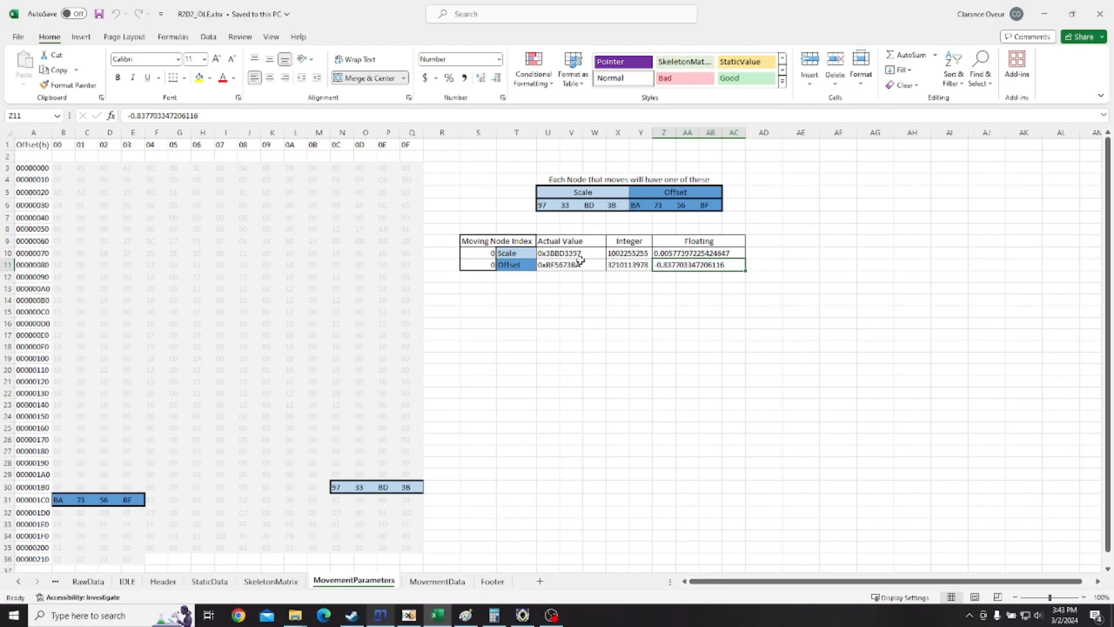
{"action": "left_click", "coordinate": [574, 255]}
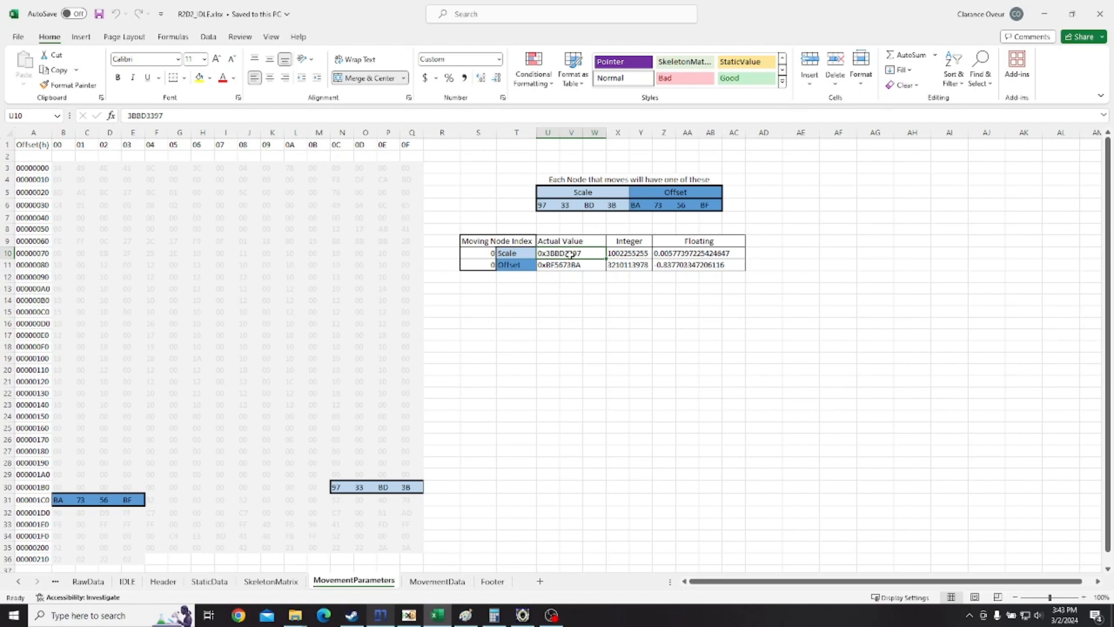
Show the MovementData sheet and highlight the yellow position bytes in columns 04, 08 and 0C.
{"action": "left_click", "coordinate": [437, 581]}
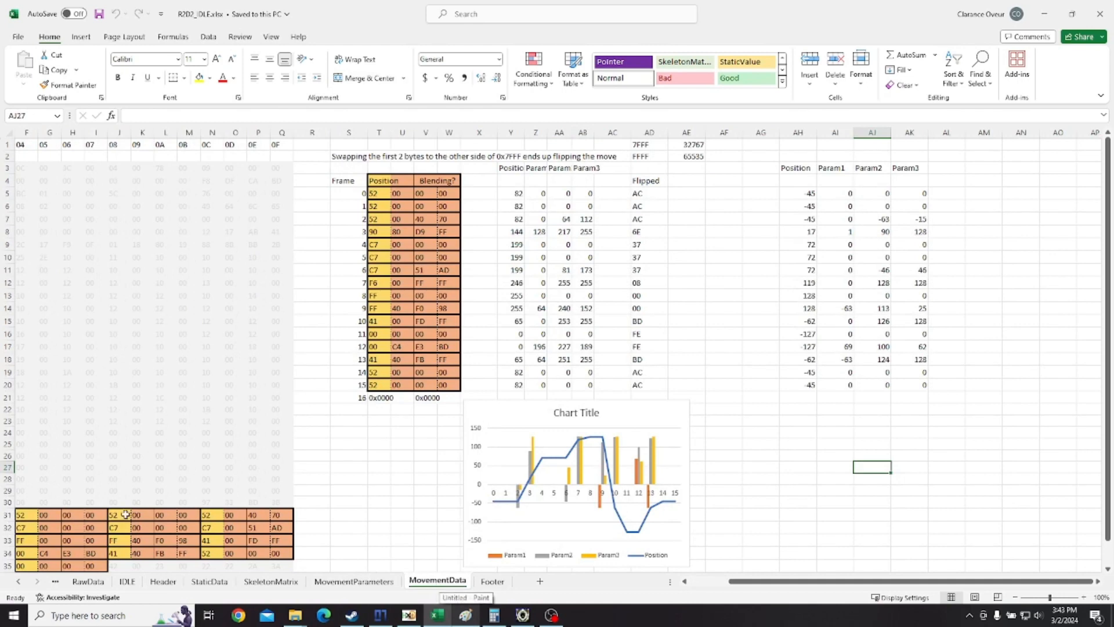
{"action": "scroll", "coordinate": [494, 449], "scroll_direction": "down", "scroll_amount": 1}
{"action": "left_click_drag", "start_coordinate": [23, 480], "coordinate": [25, 530]}
{"action": "left_click_drag", "start_coordinate": [121, 481], "coordinate": [118, 518]}
{"action": "left_click_drag", "start_coordinate": [208, 482], "coordinate": [213, 506]}
Return to MovementParameters and highlight the Scale and Offset entries together with their actual values.
{"action": "left_click", "coordinate": [371, 581]}
{"action": "left_click", "coordinate": [517, 255]}
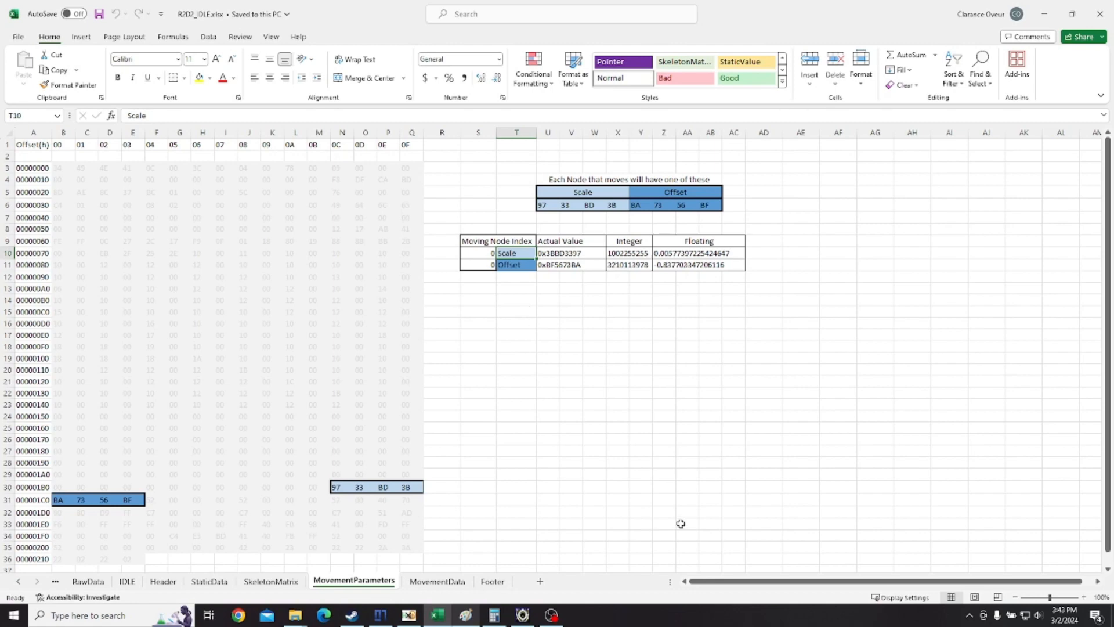
{"action": "left_click", "coordinate": [502, 264]}
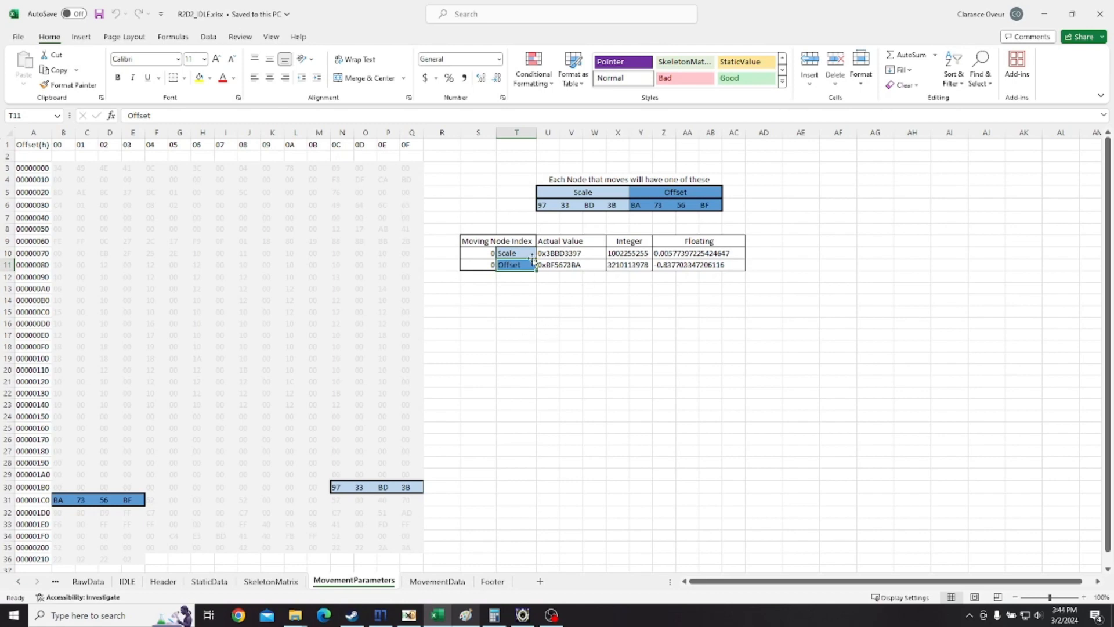
{"action": "left_click_drag", "start_coordinate": [530, 254], "coordinate": [559, 265]}
{"action": "left_click", "coordinate": [580, 372]}
Match the Scale entry to bytes 97 33 BD 3B and highlight the Offset bytes BA 73 56 BF.
{"action": "left_click", "coordinate": [516, 253]}
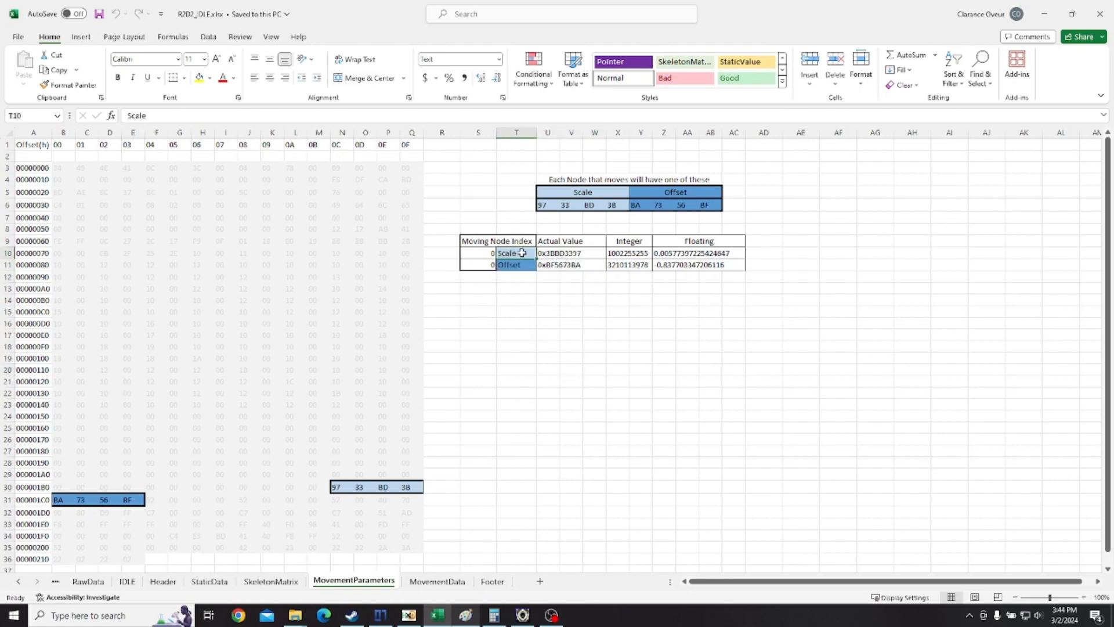
{"action": "left_click_drag", "start_coordinate": [339, 487], "coordinate": [422, 489]}
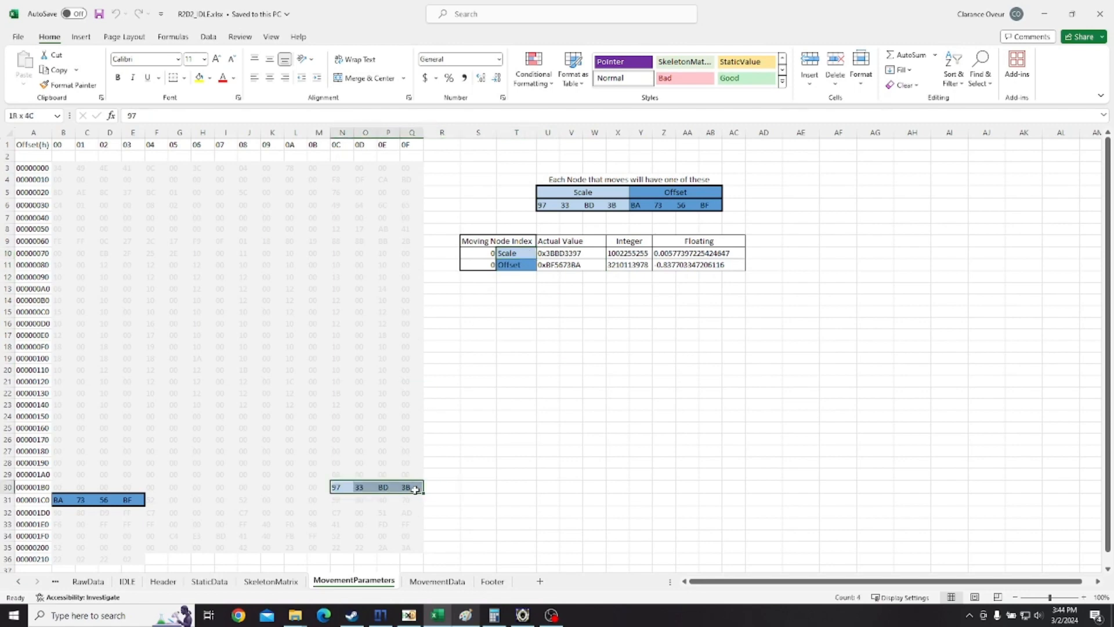
{"action": "left_click_drag", "start_coordinate": [59, 498], "coordinate": [133, 500]}
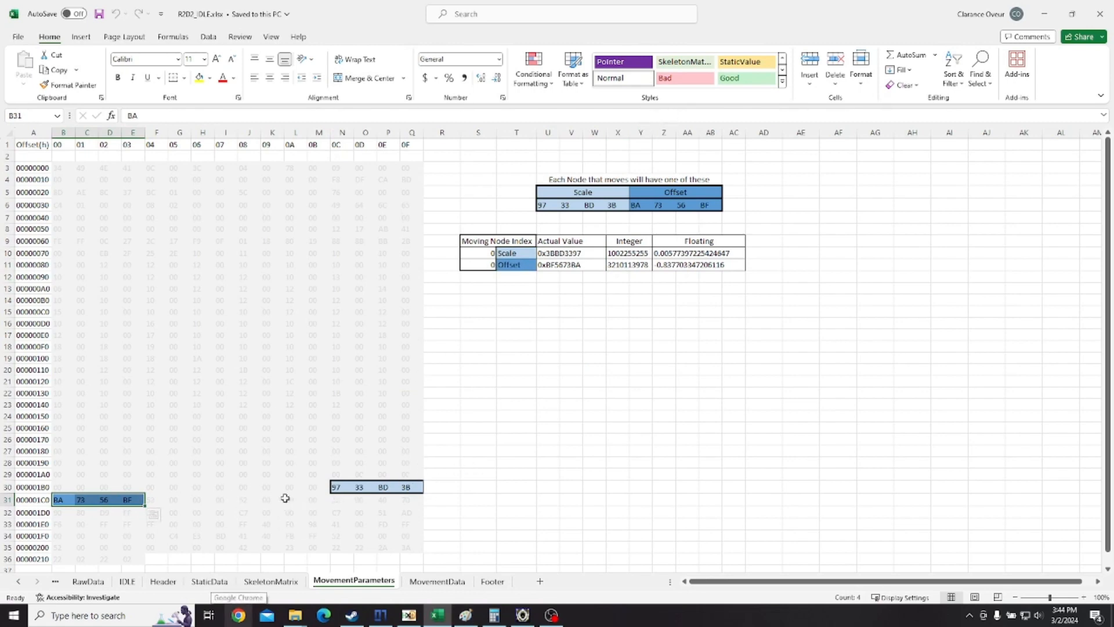
{"action": "left_click", "coordinate": [358, 526]}
Highlight the Scale bytes in row 1B0 again and the first four bytes of row 1D0, below the Offset bytes.
{"action": "left_click_drag", "start_coordinate": [337, 488], "coordinate": [406, 487]}
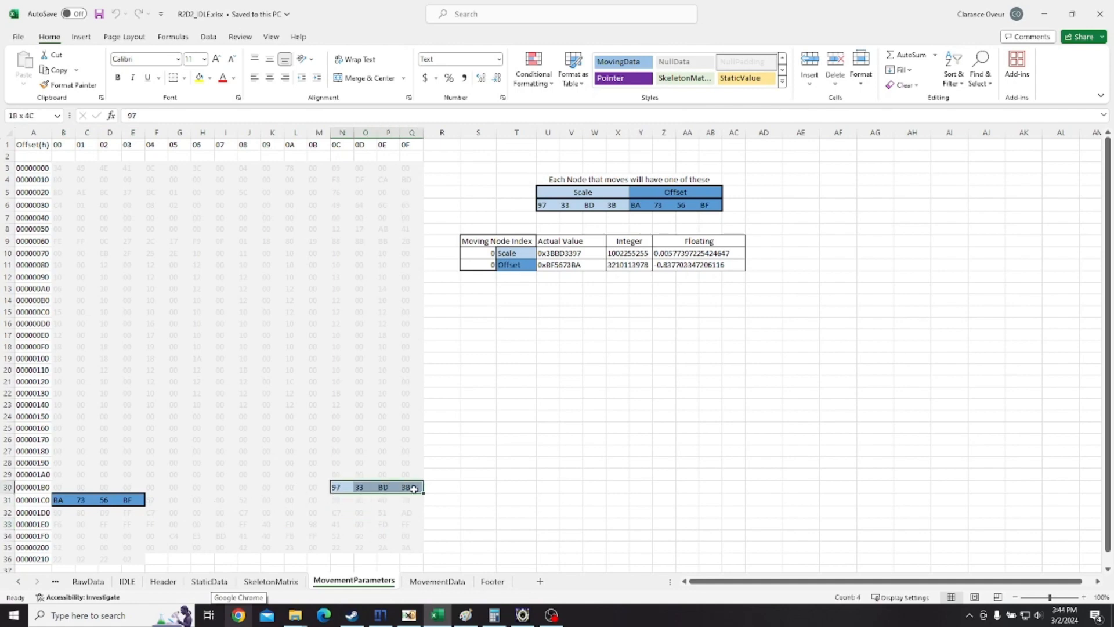
{"action": "left_click", "coordinate": [74, 502]}
{"action": "left_click_drag", "start_coordinate": [74, 502], "coordinate": [136, 513]}
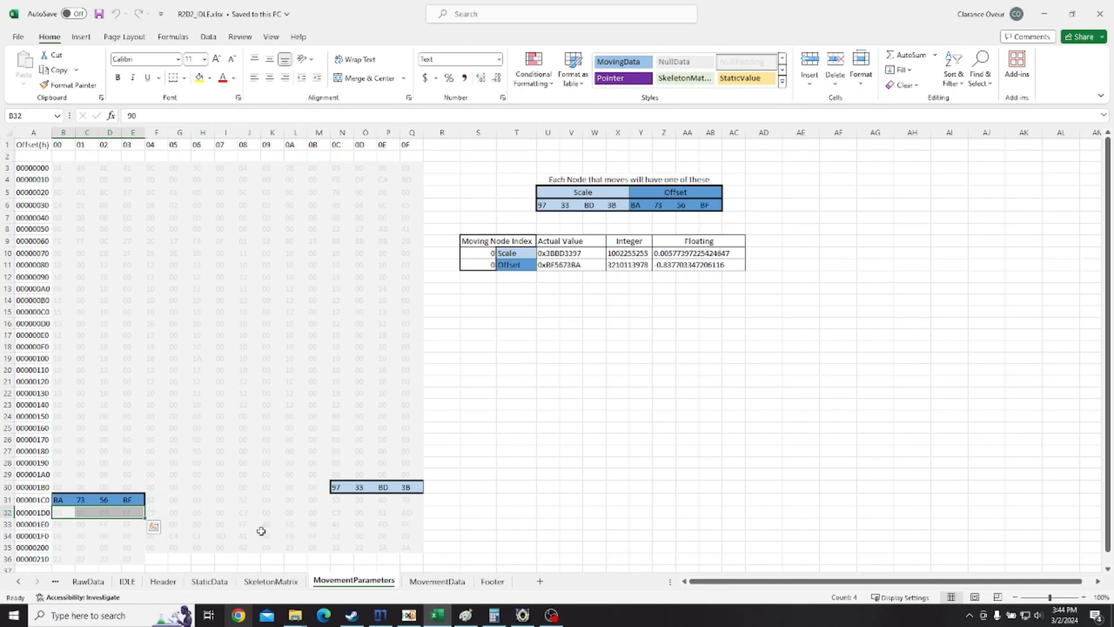
{"action": "left_click", "coordinate": [540, 465]}
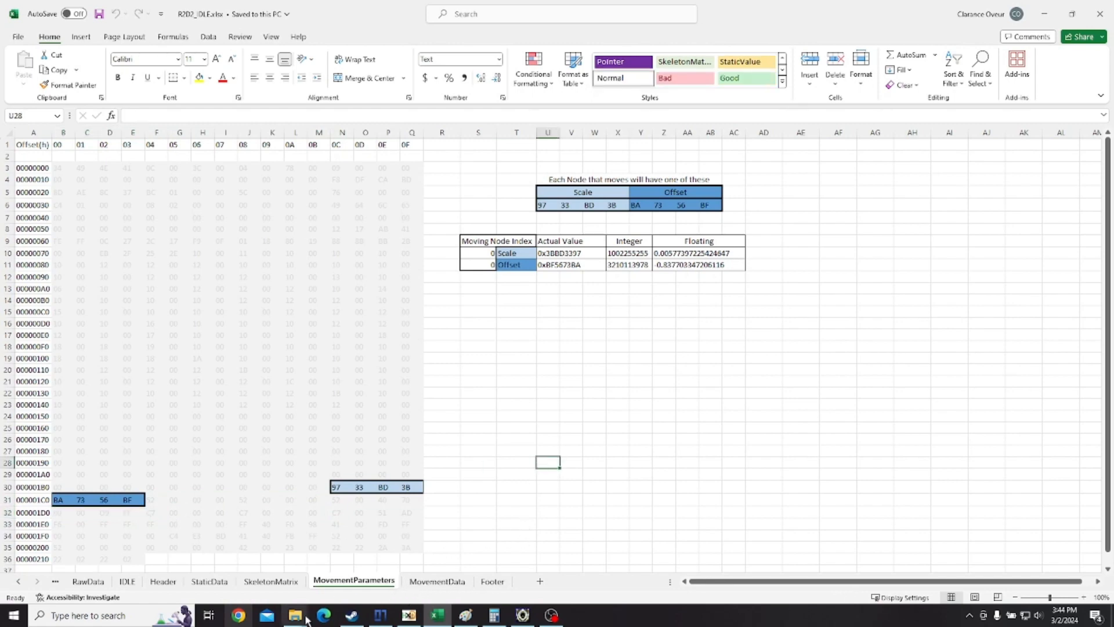
Open the MovementData sheet and look over its movement bytes, frame table and chart.
{"action": "left_click", "coordinate": [437, 581]}
{"action": "scroll", "coordinate": [256, 278], "scroll_direction": "up", "scroll_amount": 1}
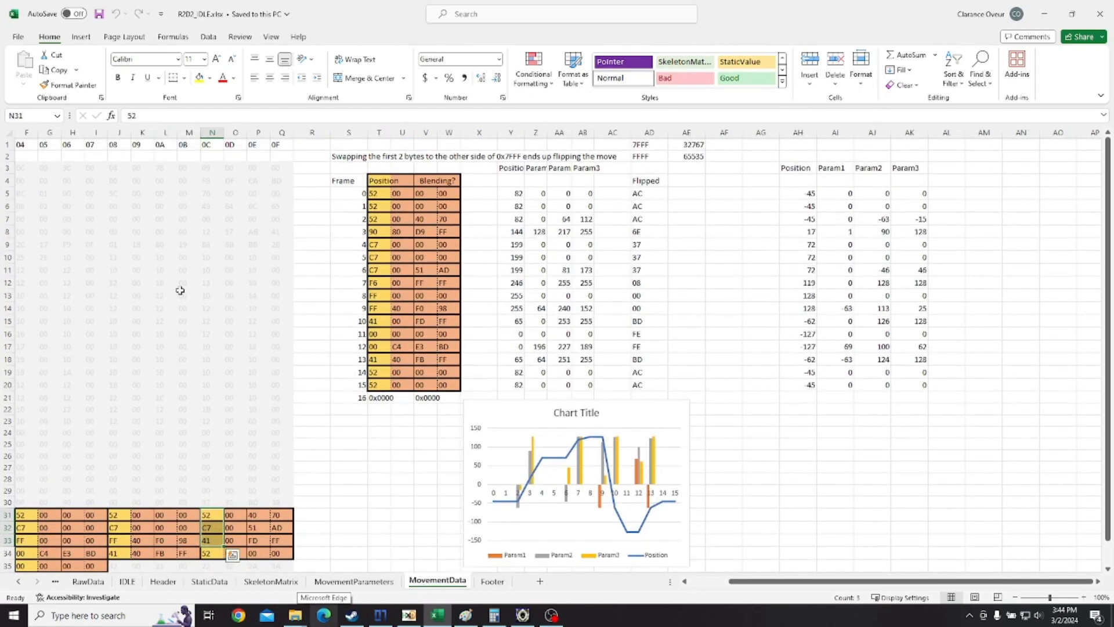
{"action": "scroll", "coordinate": [180, 290], "scroll_direction": "down", "scroll_amount": 2}
{"action": "scroll", "coordinate": [296, 397], "scroll_direction": "up", "scroll_amount": 2}
{"action": "left_click", "coordinate": [189, 269]}
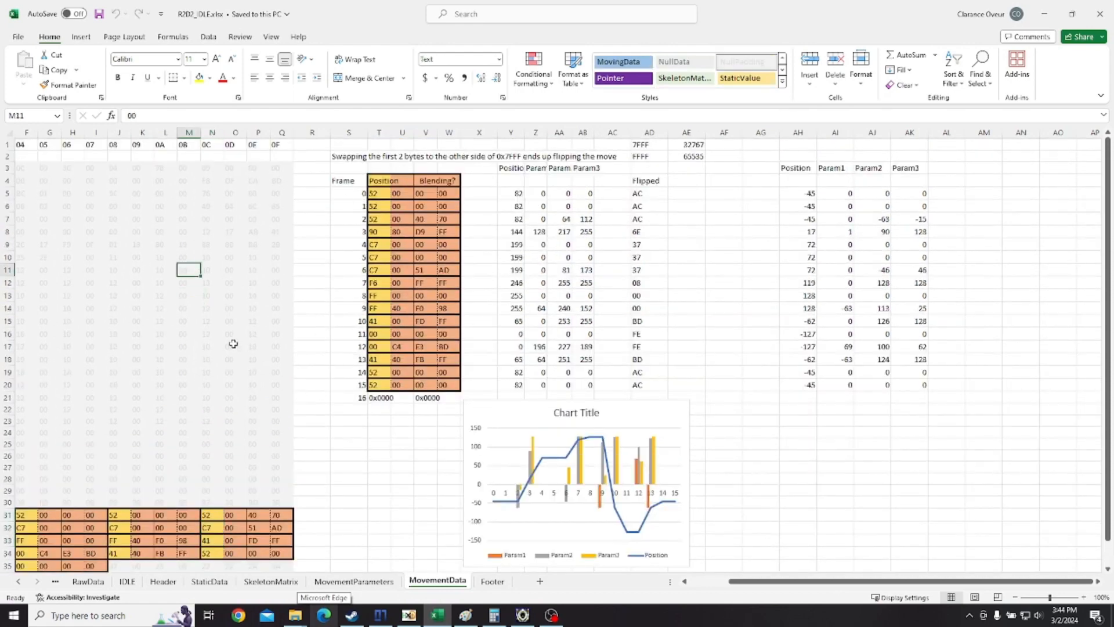
Highlight the four-byte groups of frames 0, 1 and 2 in the frame table, one after another.
{"action": "scroll", "coordinate": [259, 308], "scroll_direction": "down", "scroll_amount": 3}
{"action": "scroll", "coordinate": [325, 244], "scroll_direction": "up", "scroll_amount": 2}
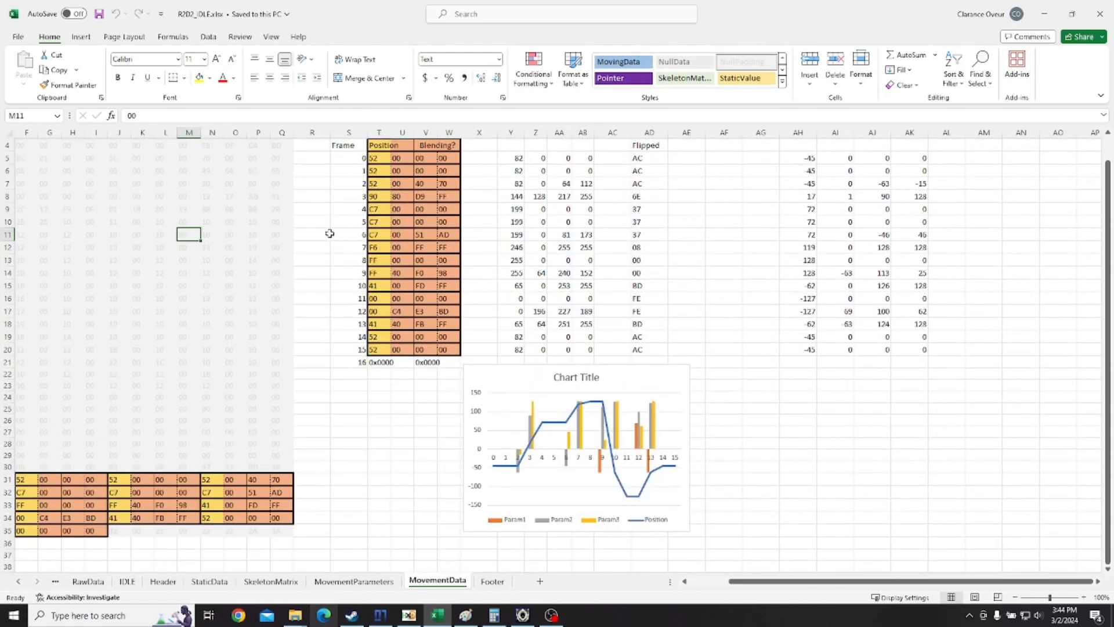
{"action": "scroll", "coordinate": [330, 233], "scroll_direction": "up", "scroll_amount": 1}
{"action": "left_click_drag", "start_coordinate": [377, 193], "coordinate": [447, 198]}
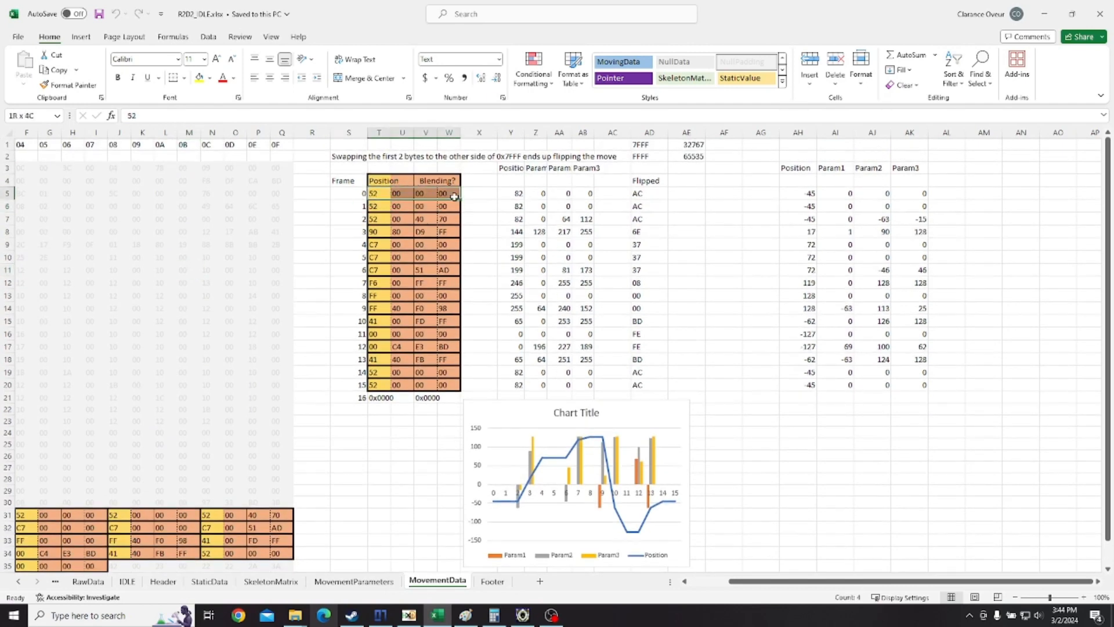
{"action": "left_click_drag", "start_coordinate": [373, 207], "coordinate": [446, 210]}
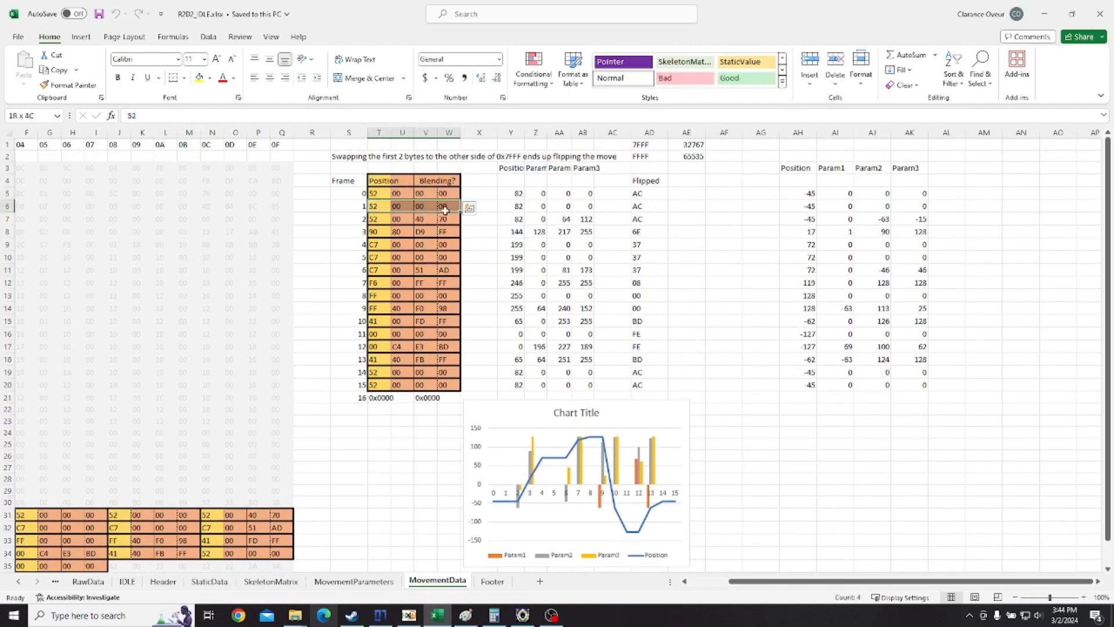
{"action": "left_click_drag", "start_coordinate": [381, 223], "coordinate": [447, 223]}
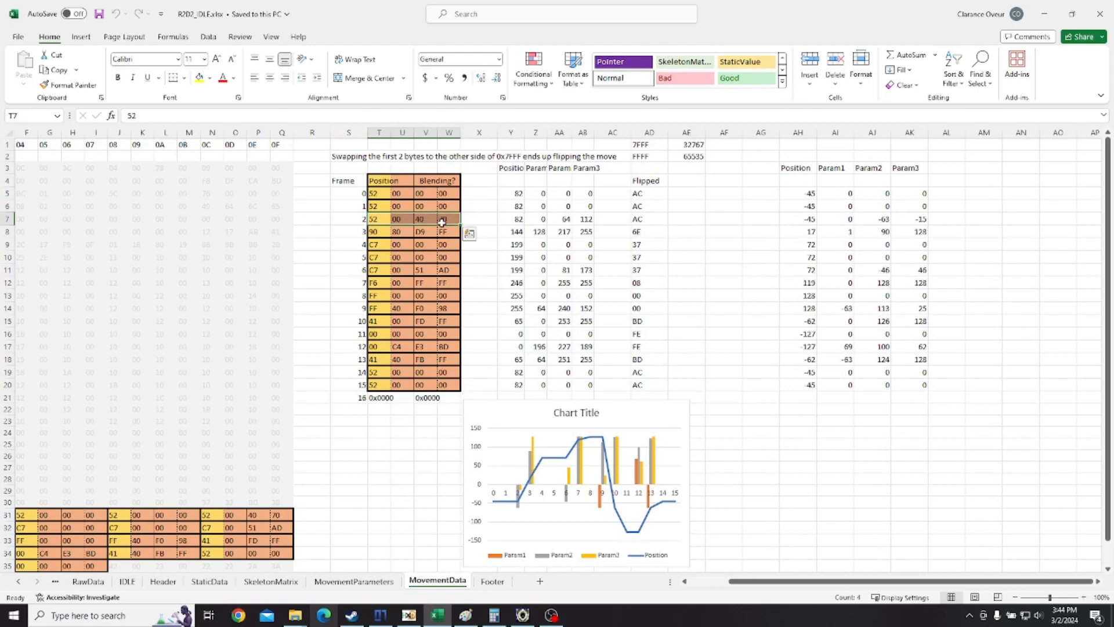
Highlight frame 0's position byte and its three remaining bytes, then the position bytes of frames 0 to 15.
{"action": "left_click", "coordinate": [377, 194]}
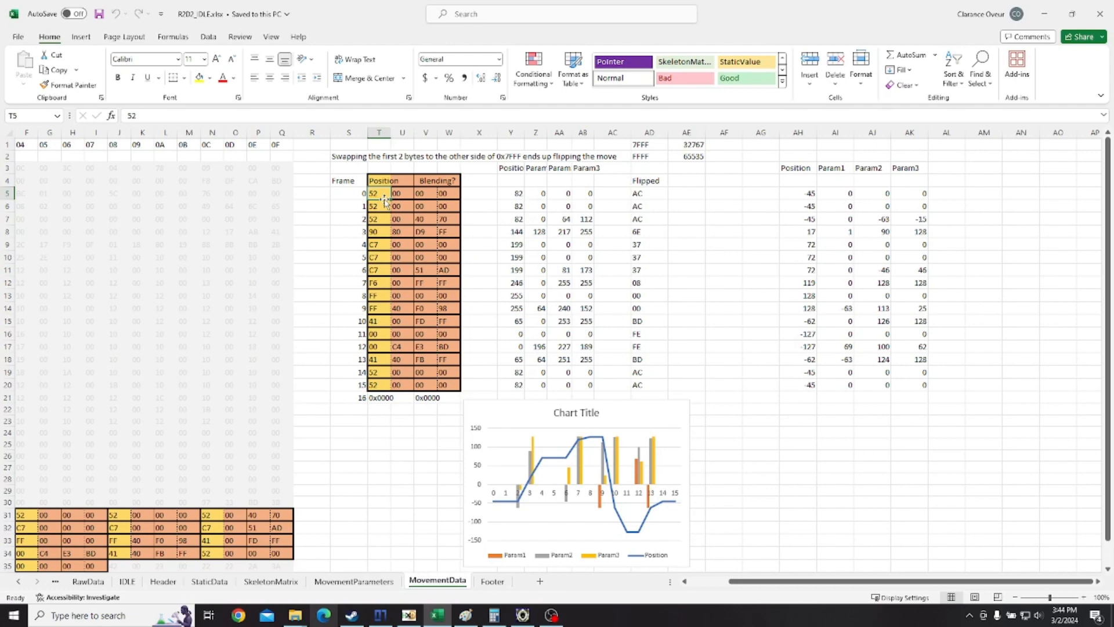
{"action": "left_click_drag", "start_coordinate": [404, 193], "coordinate": [454, 197]}
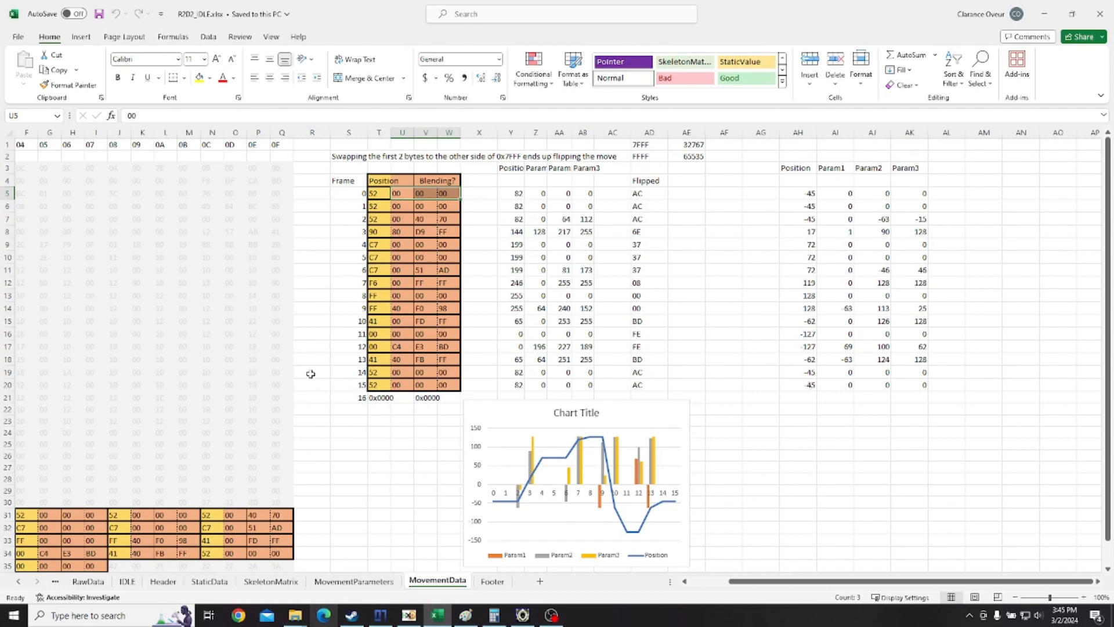
{"action": "left_click", "coordinate": [382, 193]}
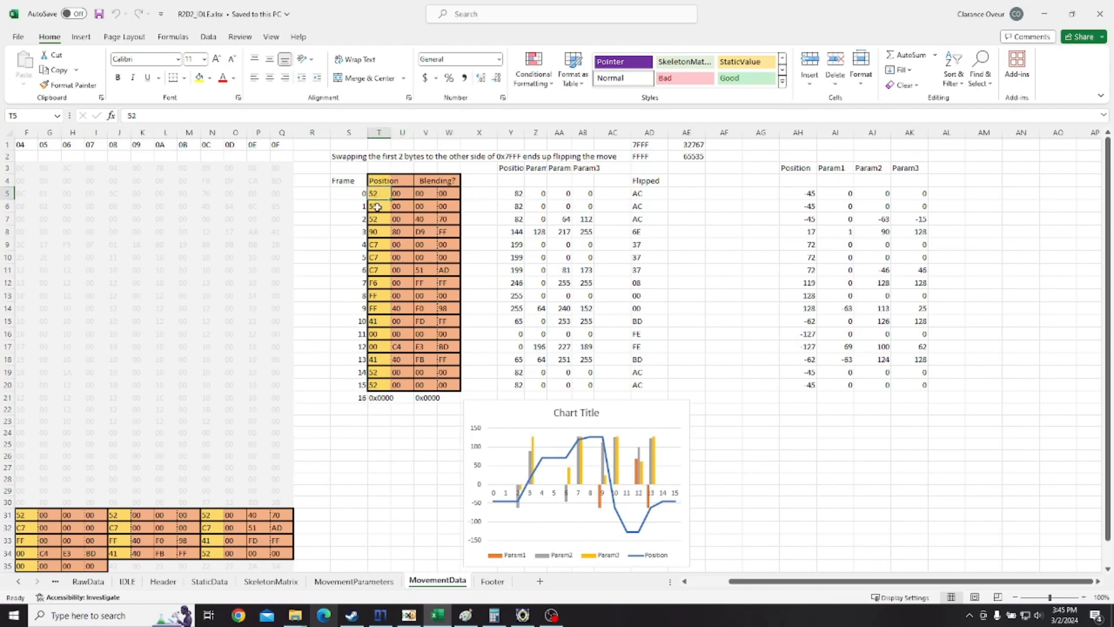
{"action": "left_click", "coordinate": [377, 207]}
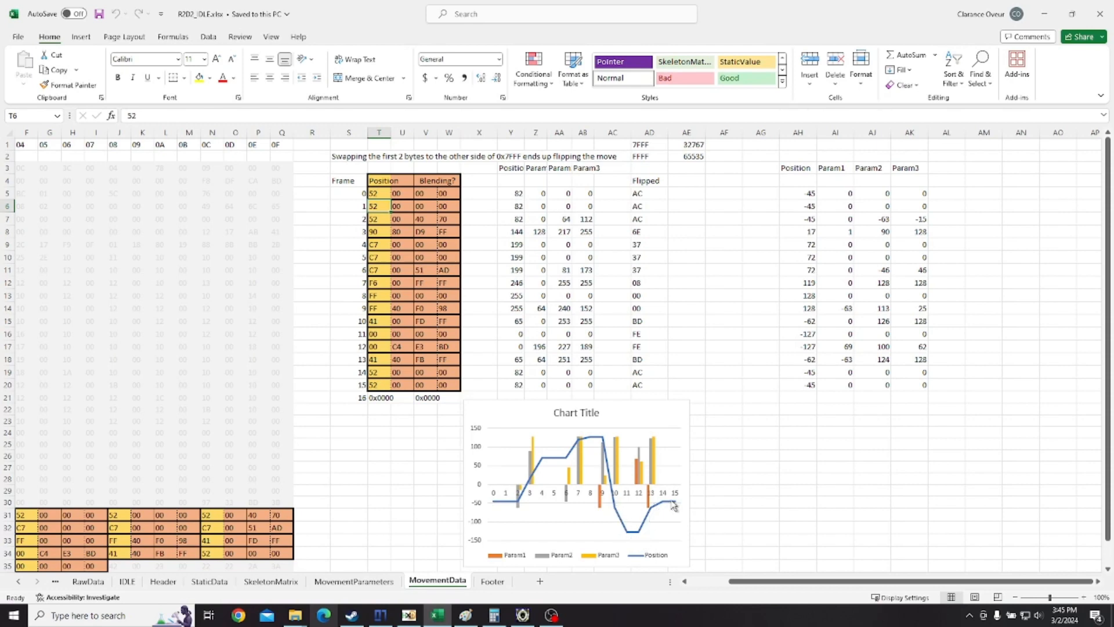
{"action": "left_click_drag", "start_coordinate": [380, 193], "coordinate": [391, 382]}
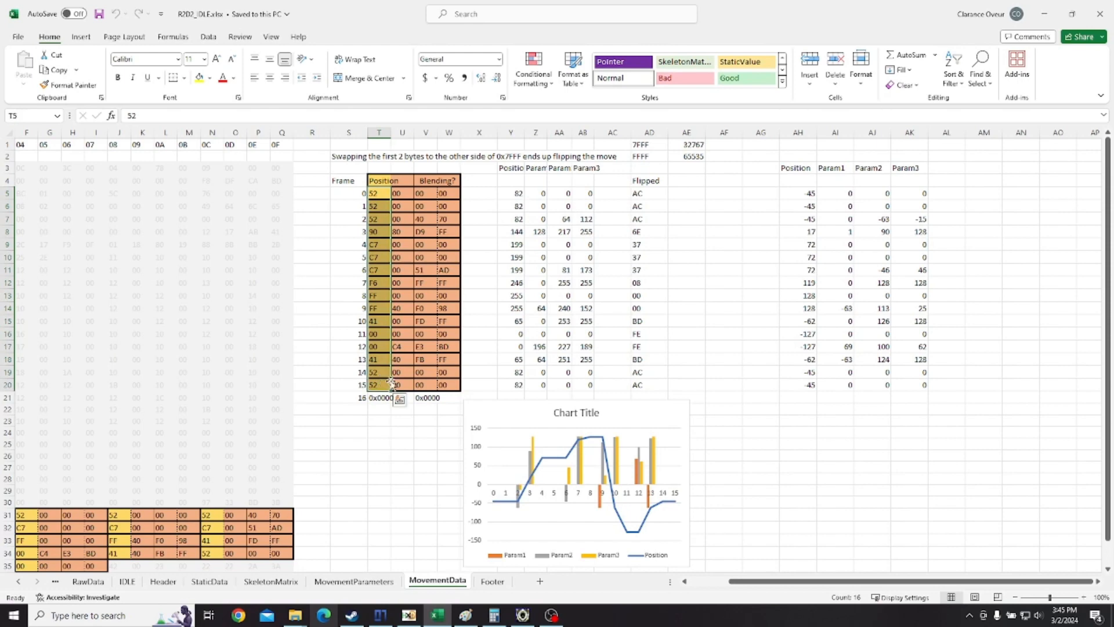
Go through the yellow position bytes 52 and C7 in rows 31 and 32 of the movement bytes.
{"action": "scroll", "coordinate": [350, 493], "scroll_direction": "down", "scroll_amount": 2}
{"action": "left_click", "coordinate": [26, 438]}
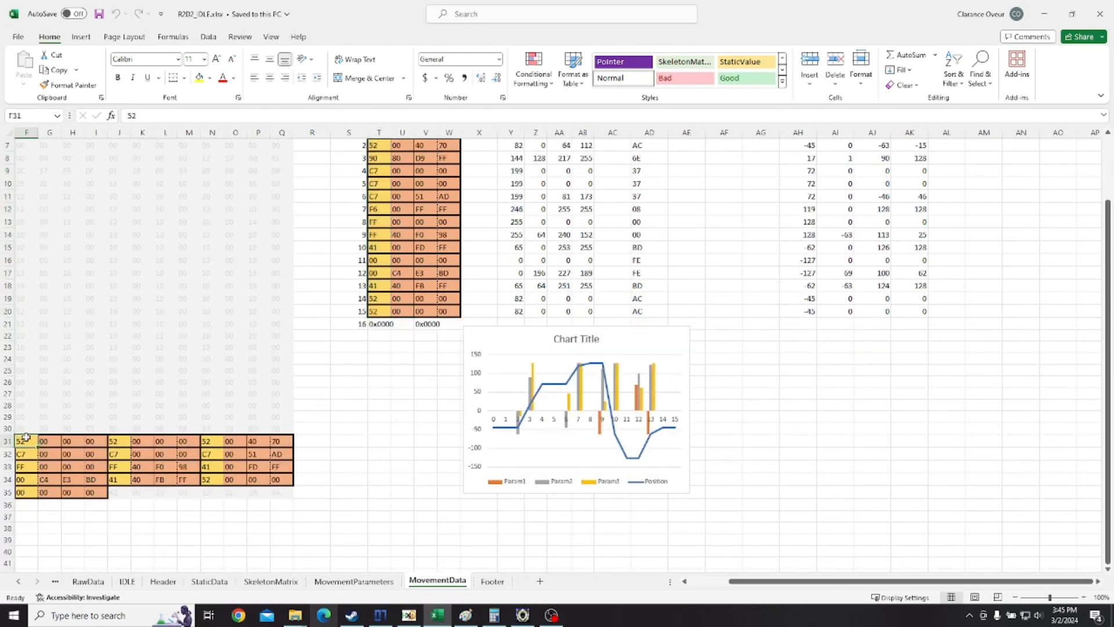
{"action": "left_click", "coordinate": [126, 441]}
{"action": "left_click", "coordinate": [28, 441]}
{"action": "left_click", "coordinate": [116, 443]}
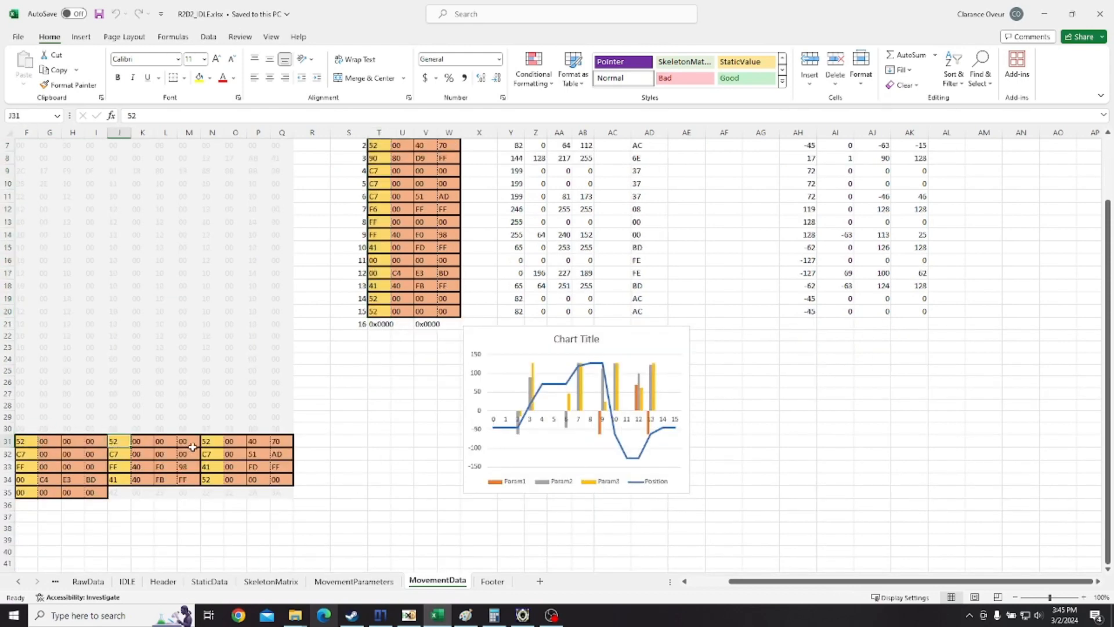
{"action": "left_click", "coordinate": [30, 439]}
{"action": "left_click", "coordinate": [116, 441]}
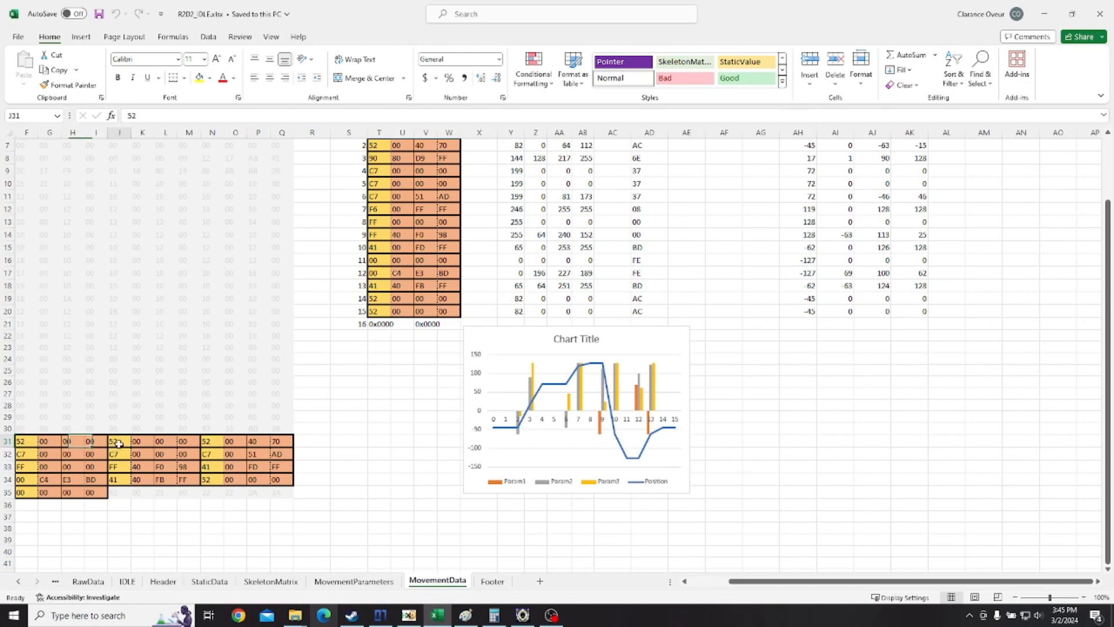
{"action": "left_click", "coordinate": [208, 442]}
{"action": "left_click", "coordinate": [23, 452]}
{"action": "left_click", "coordinate": [119, 455]}
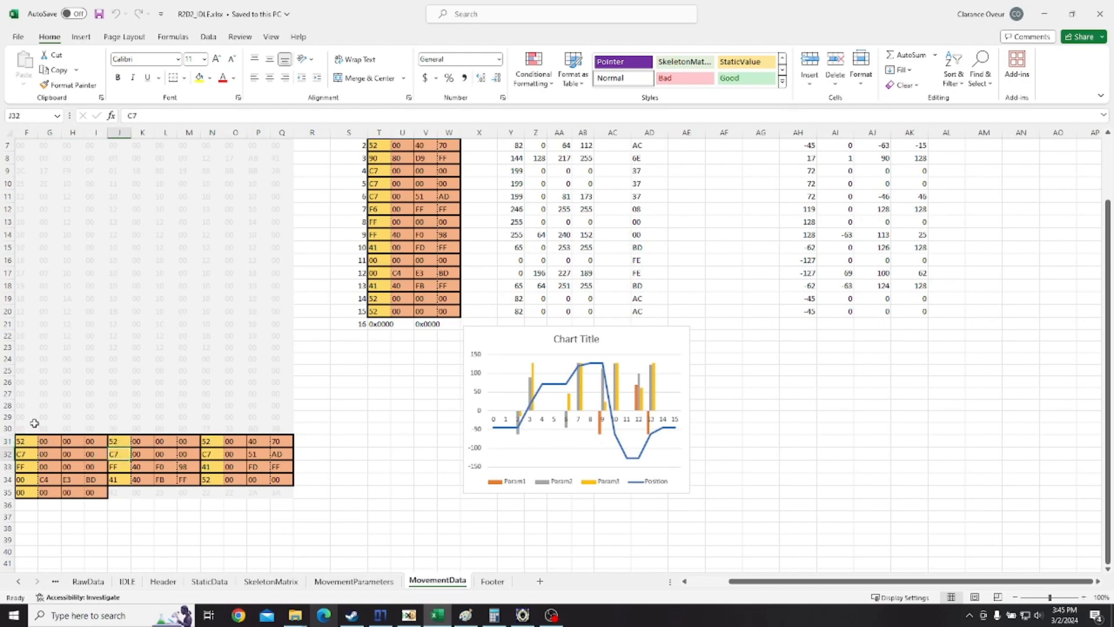
Highlight the orange three-byte groups following the position bytes in row 31 and at the start of row 32.
{"action": "left_click", "coordinate": [21, 442]}
{"action": "left_click_drag", "start_coordinate": [47, 442], "coordinate": [282, 442]}
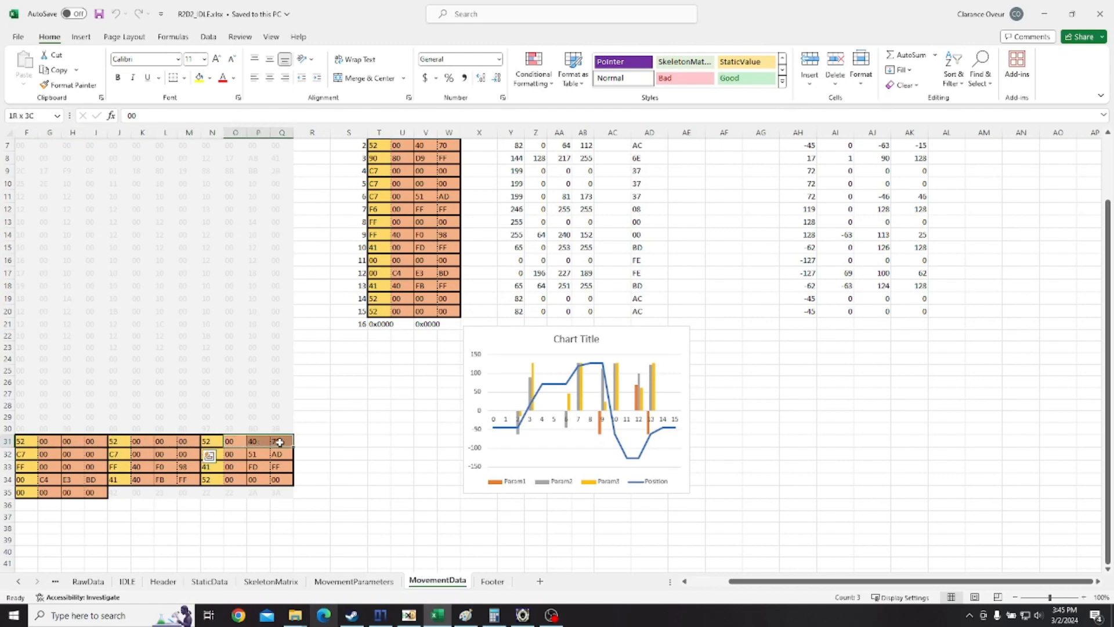
{"action": "left_click_drag", "start_coordinate": [42, 455], "coordinate": [94, 454]}
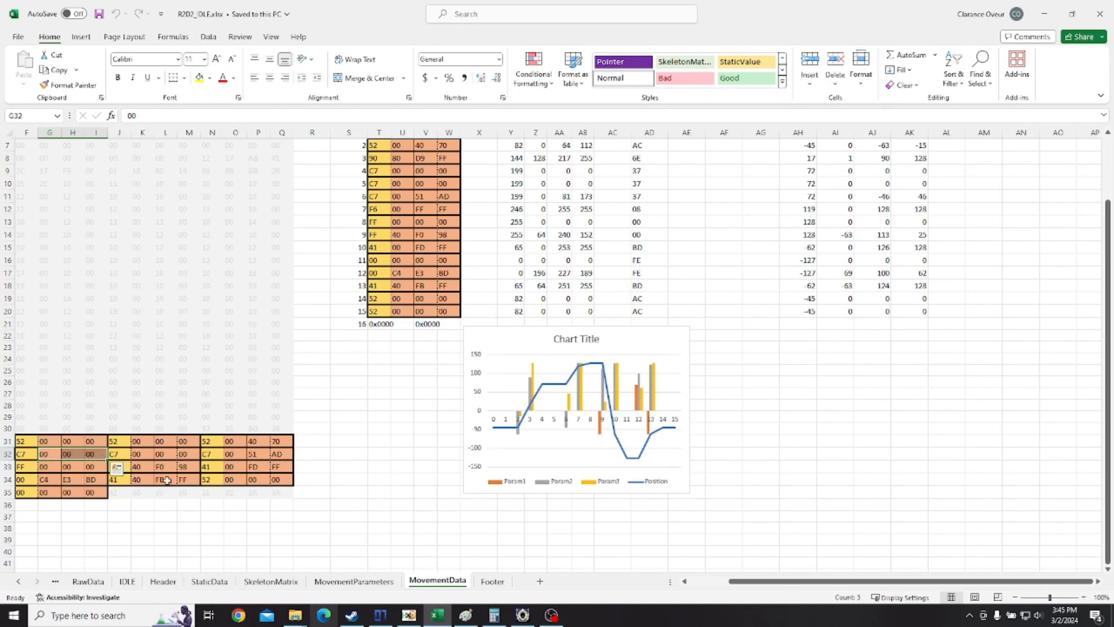
{"action": "scroll", "coordinate": [308, 445], "scroll_direction": "up", "scroll_amount": 1}
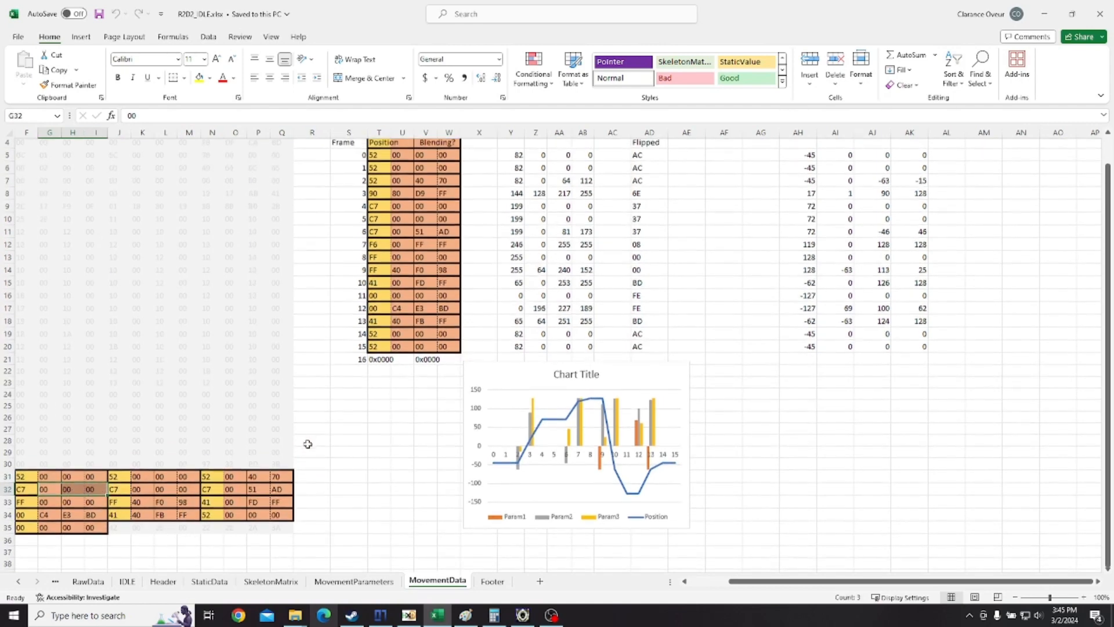
{"action": "left_click", "coordinate": [96, 432]}
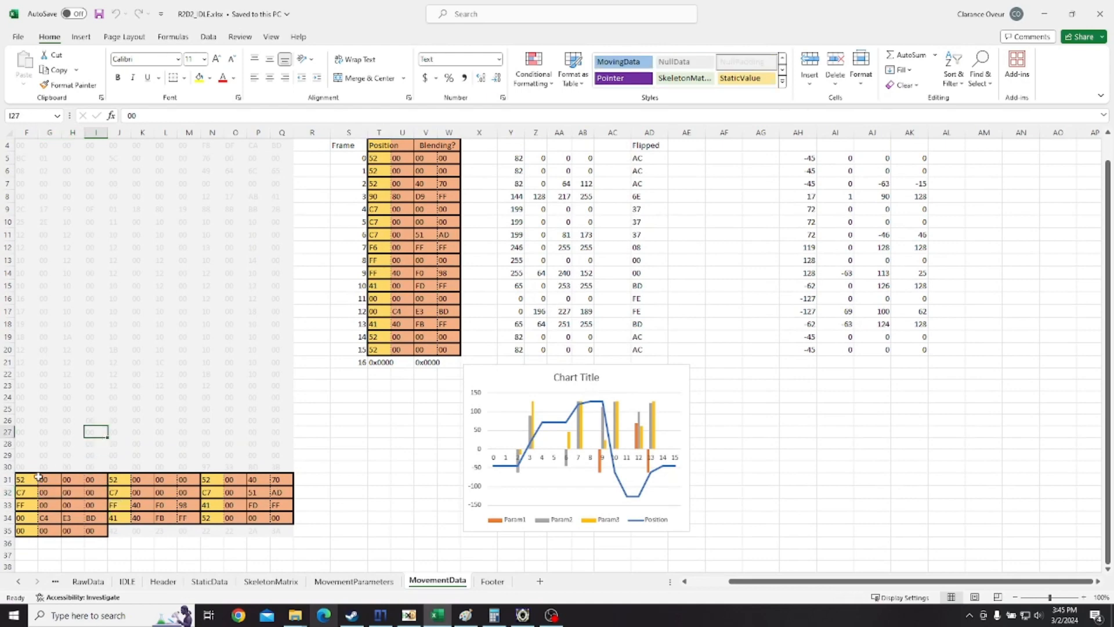
Point out the position bytes in row 31 again and highlight the orange bytes between them.
{"action": "left_click", "coordinate": [30, 481]}
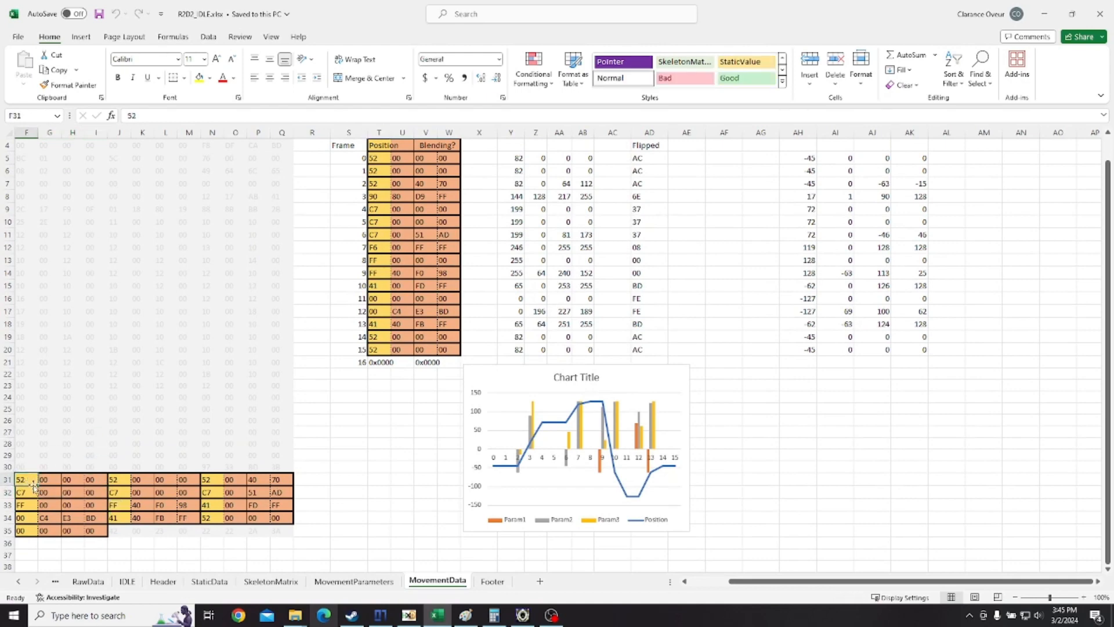
{"action": "left_click", "coordinate": [118, 480]}
{"action": "left_click", "coordinate": [119, 493]}
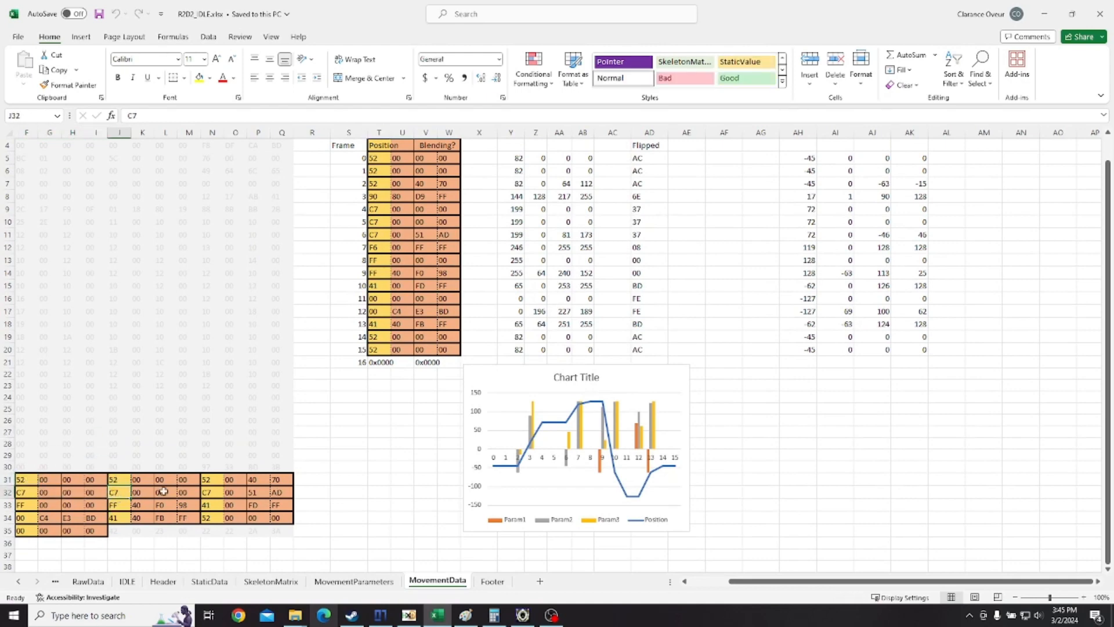
{"action": "left_click", "coordinate": [217, 477]}
{"action": "left_click_drag", "start_coordinate": [52, 480], "coordinate": [186, 479]}
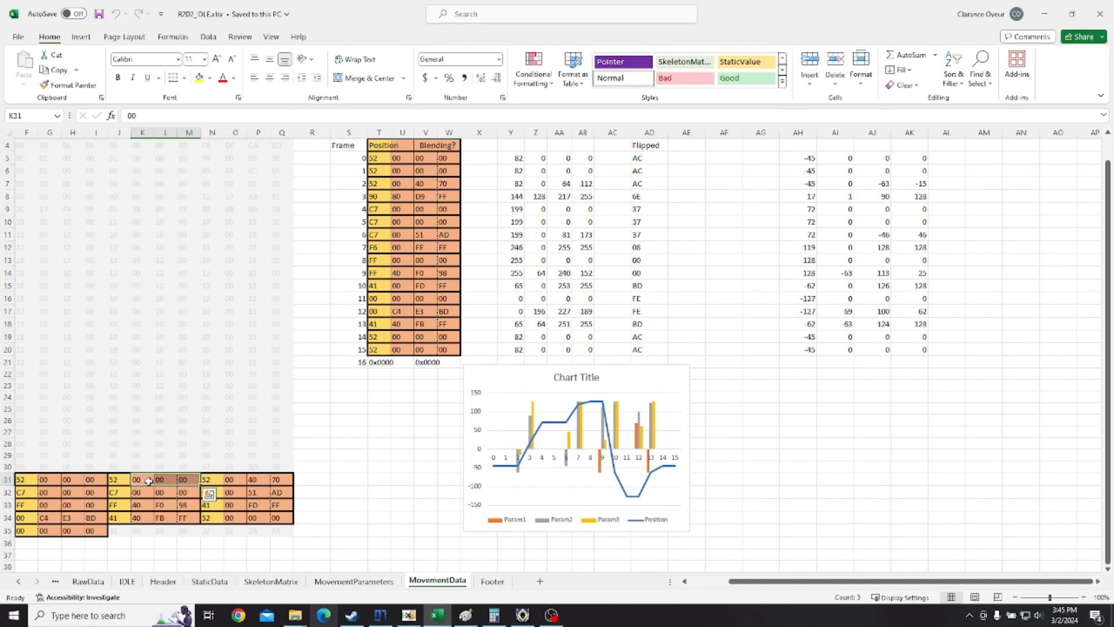
Step down the yellow position bytes of columns N and J, from row 31 to row 34.
{"action": "left_click", "coordinate": [118, 479]}
{"action": "left_click", "coordinate": [209, 480]}
{"action": "left_click", "coordinate": [209, 492]}
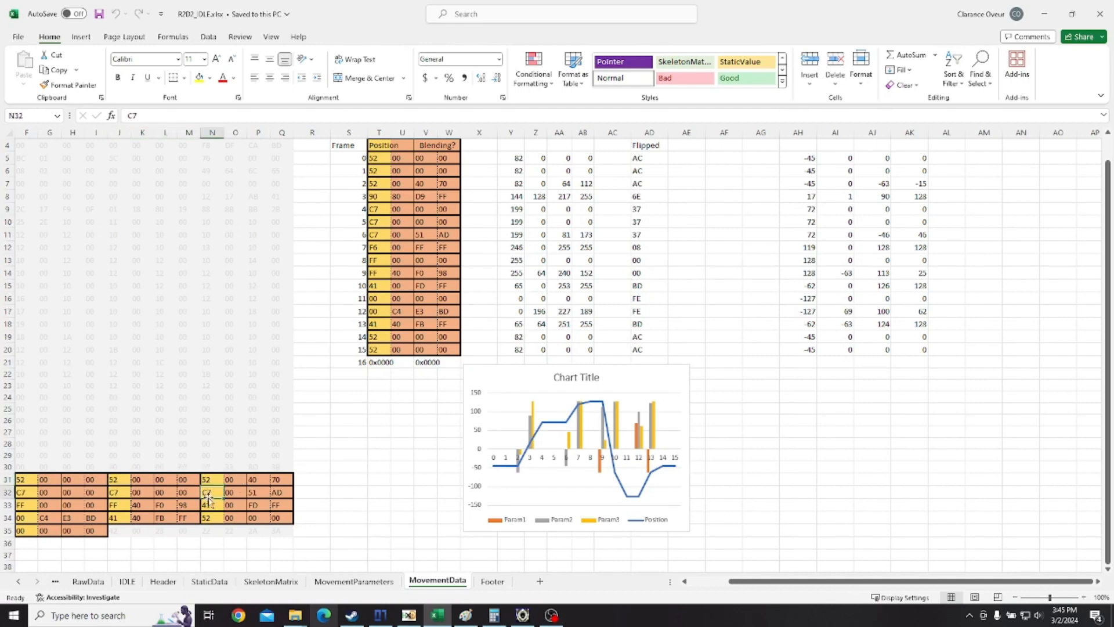
{"action": "left_click", "coordinate": [208, 504]}
{"action": "left_click", "coordinate": [208, 518]}
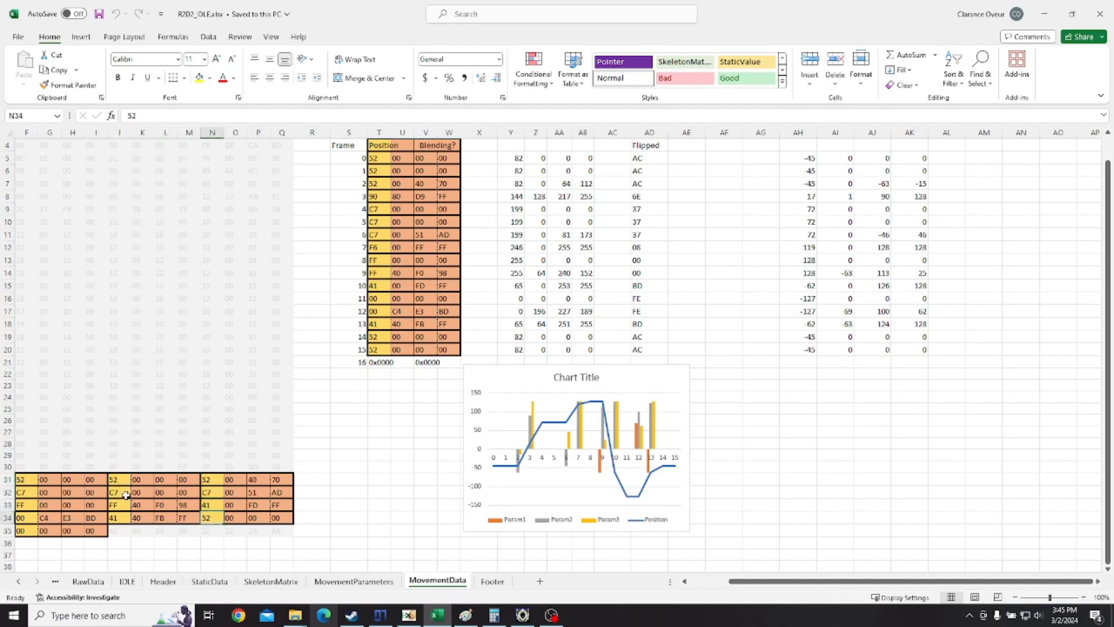
{"action": "left_click", "coordinate": [123, 494]}
{"action": "left_click", "coordinate": [120, 506]}
{"action": "left_click", "coordinate": [120, 517]}
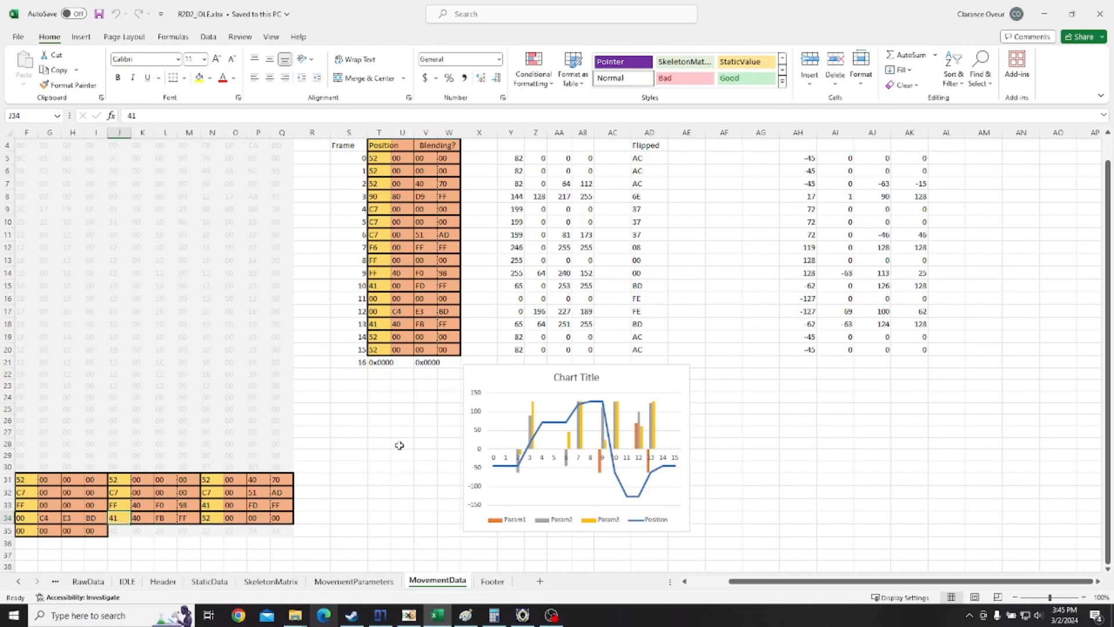
{"action": "scroll", "coordinate": [303, 390], "scroll_direction": "up", "scroll_amount": 1}
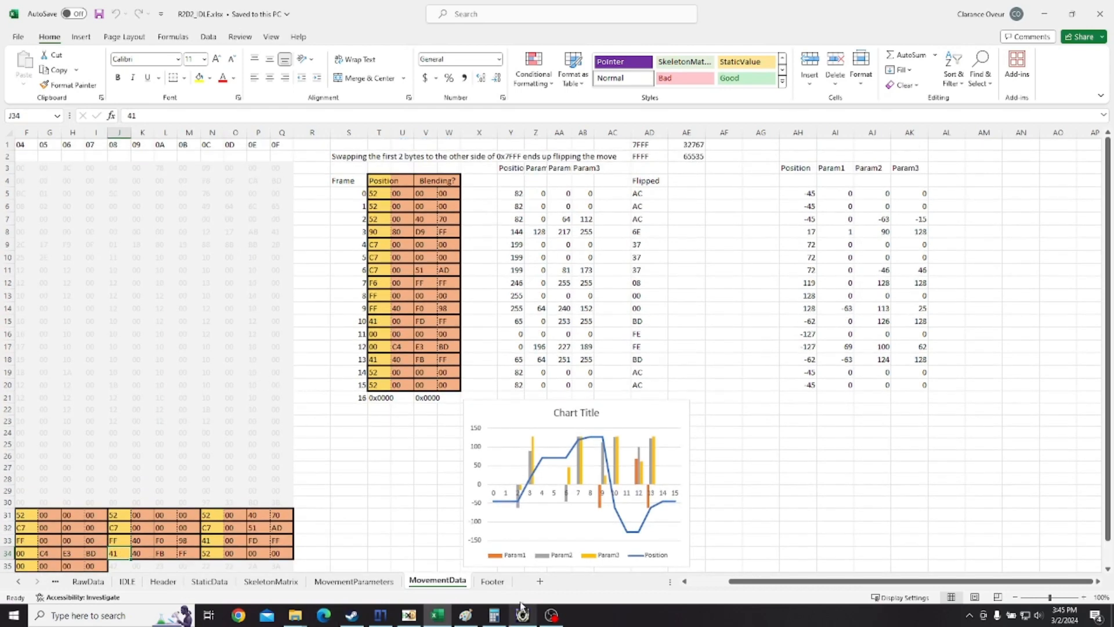
Open the Footer sheet and highlight the footer bytes in rows 200 and 210.
{"action": "left_click", "coordinate": [491, 582]}
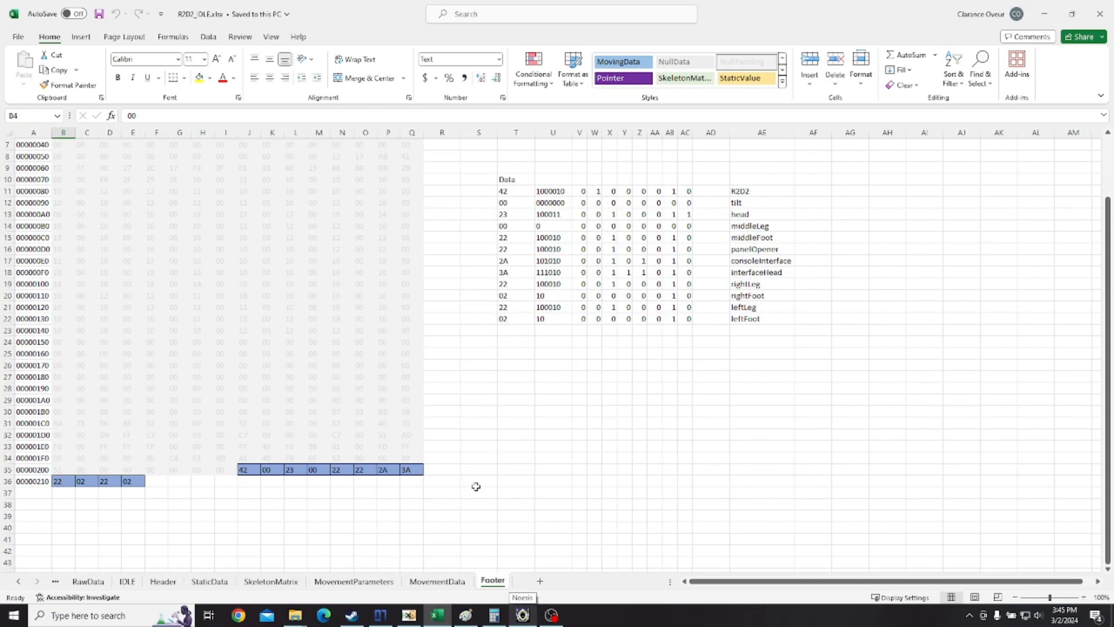
{"action": "left_click_drag", "start_coordinate": [242, 472], "coordinate": [413, 470]}
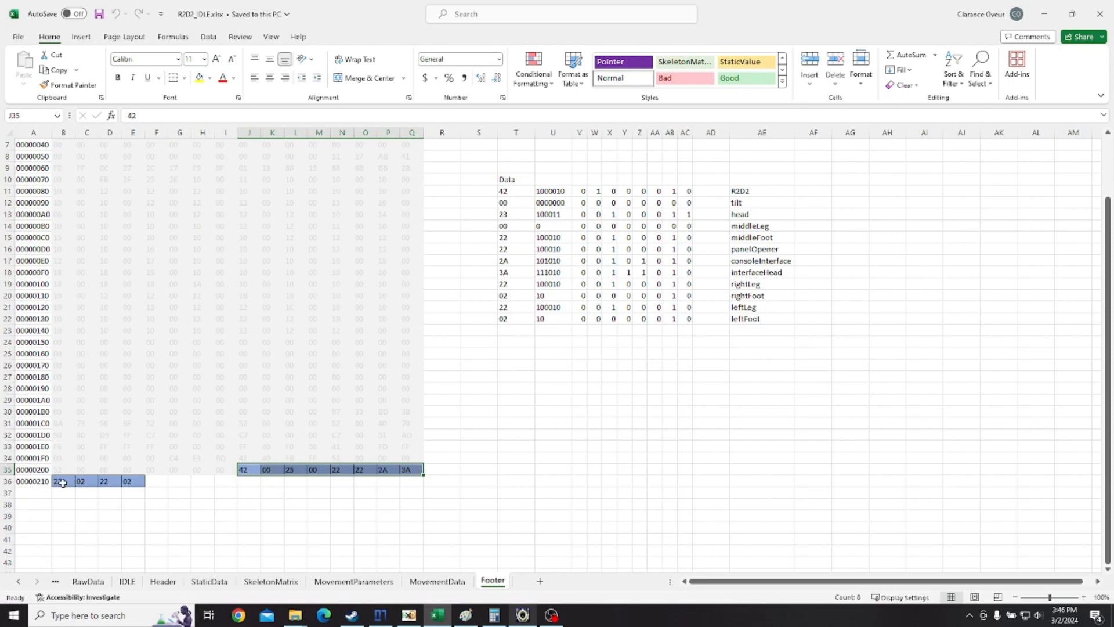
{"action": "left_click_drag", "start_coordinate": [62, 482], "coordinate": [135, 482]}
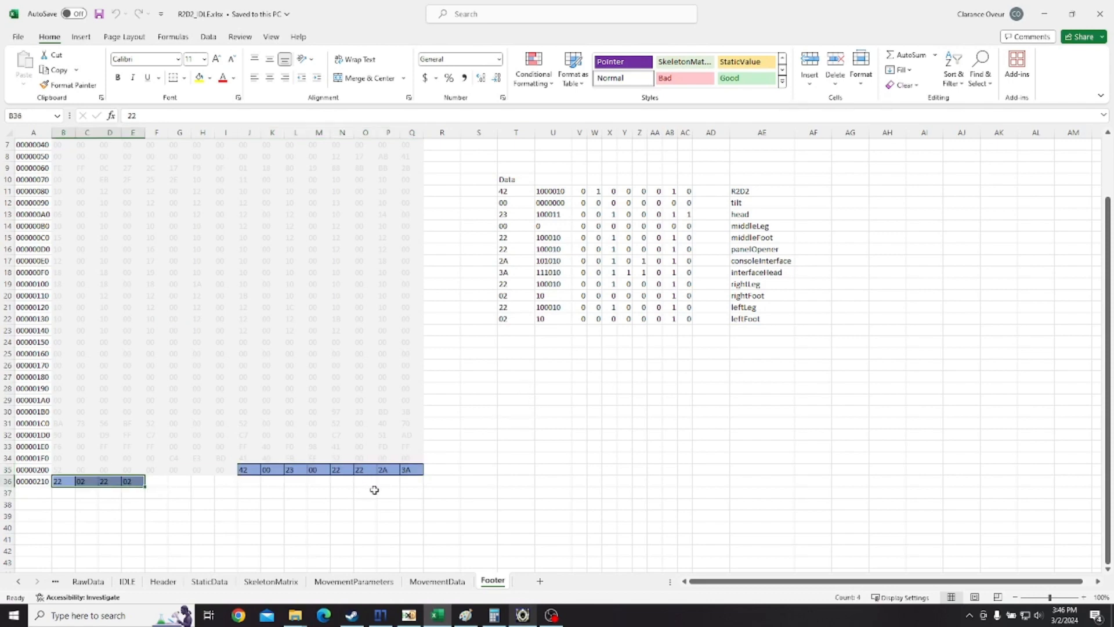
Compare the R2D2 entry's binary conversion and its hex value 42 with the first footer byte.
{"action": "left_click", "coordinate": [545, 192]}
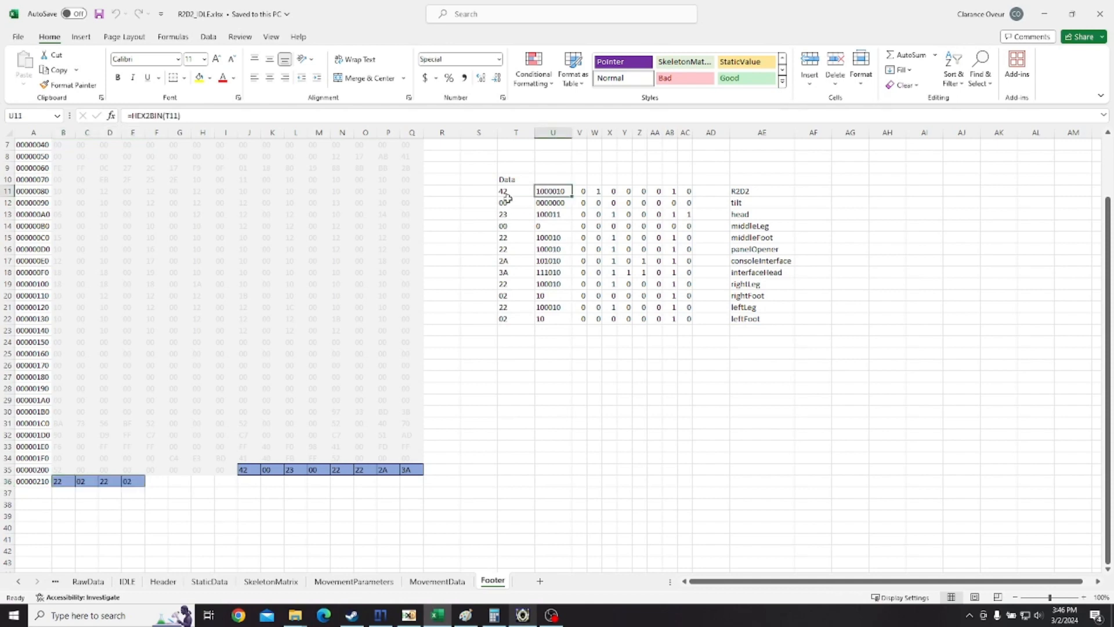
{"action": "left_click", "coordinate": [509, 195]}
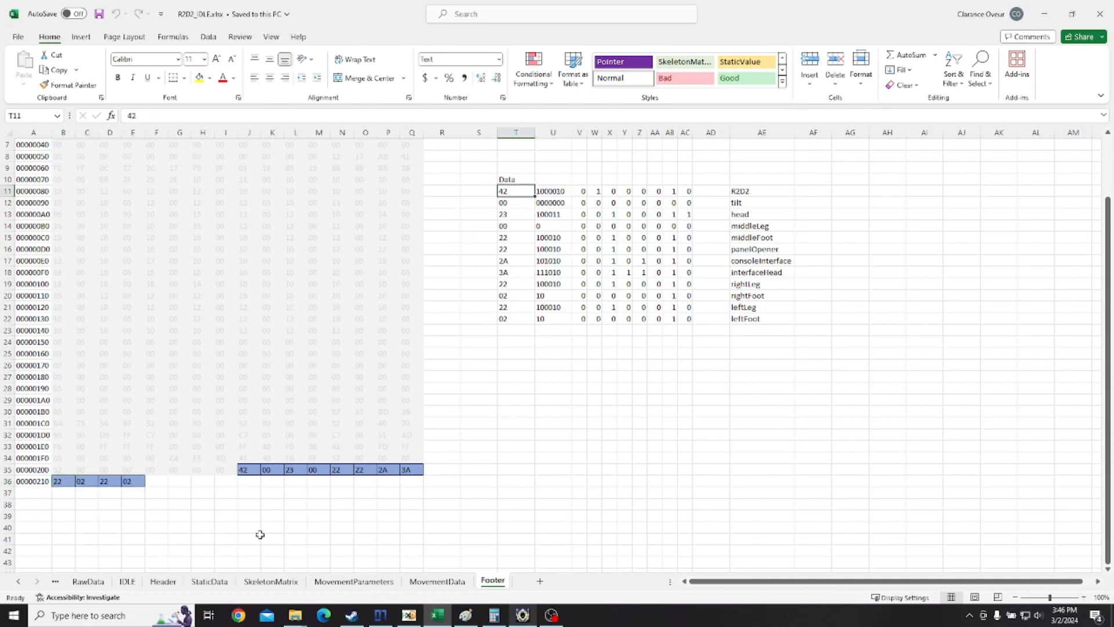
{"action": "left_click", "coordinate": [244, 470]}
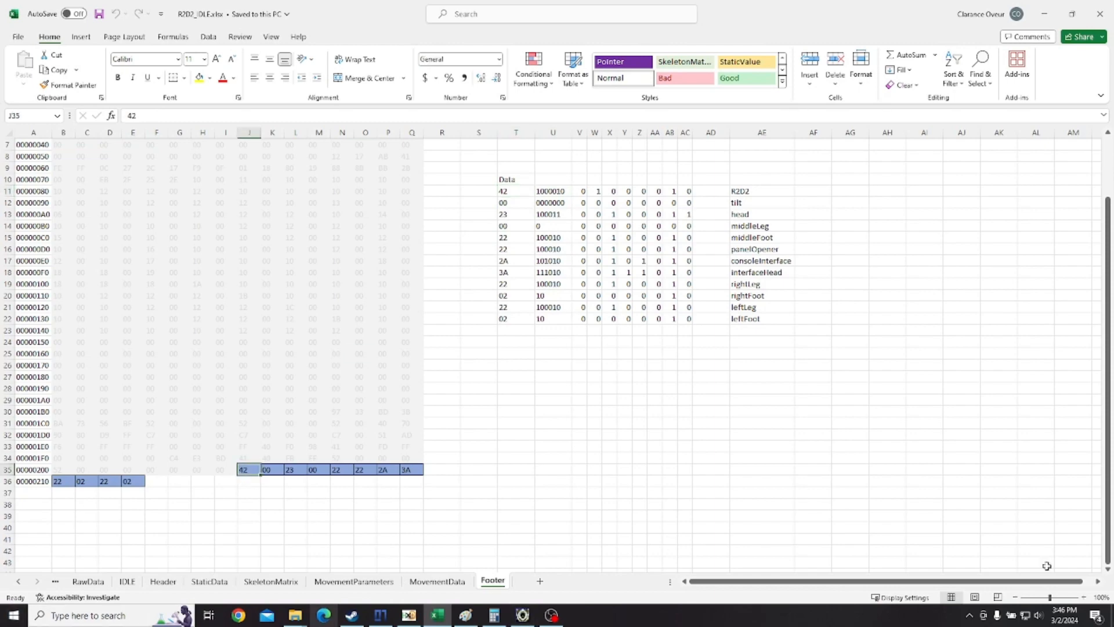
Switch to Calculator and enter hex 42 in Programmer mode, convert it to decimal, and move the window clear to show the binary value.
{"action": "left_click", "coordinate": [494, 615]}
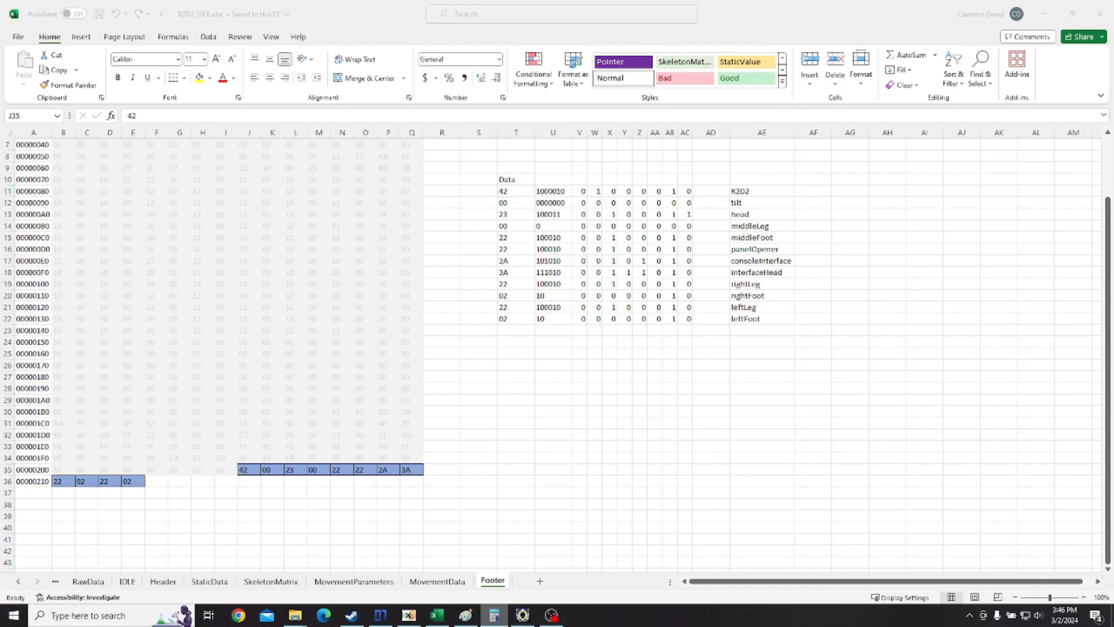
{"action": "left_click_drag", "start_coordinate": [192, 138], "coordinate": [696, 111]}
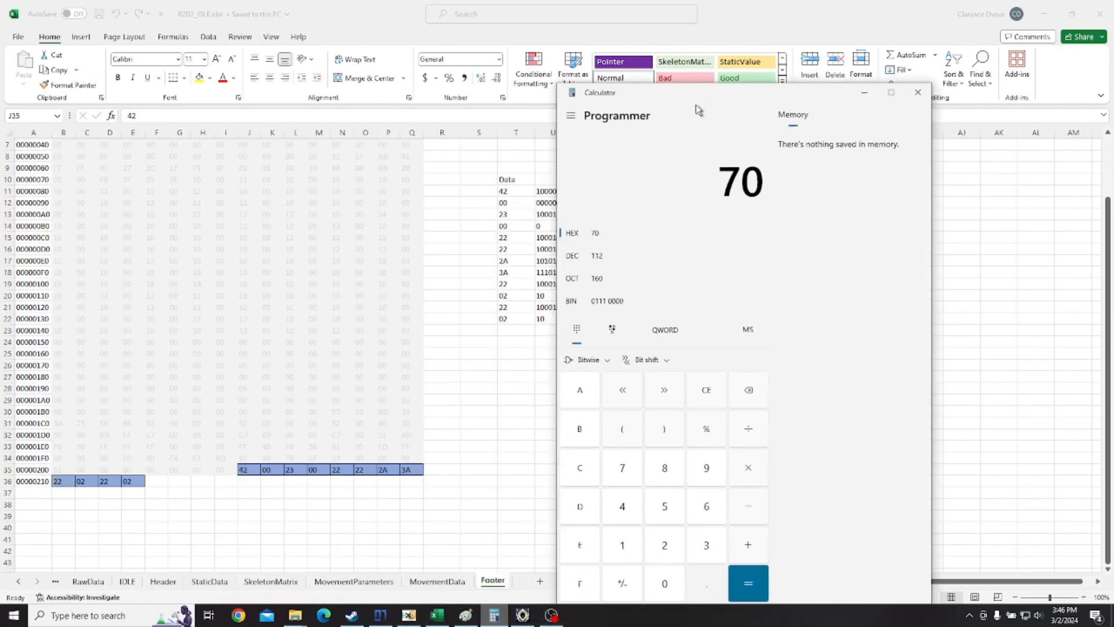
{"action": "type", "text": "42"}
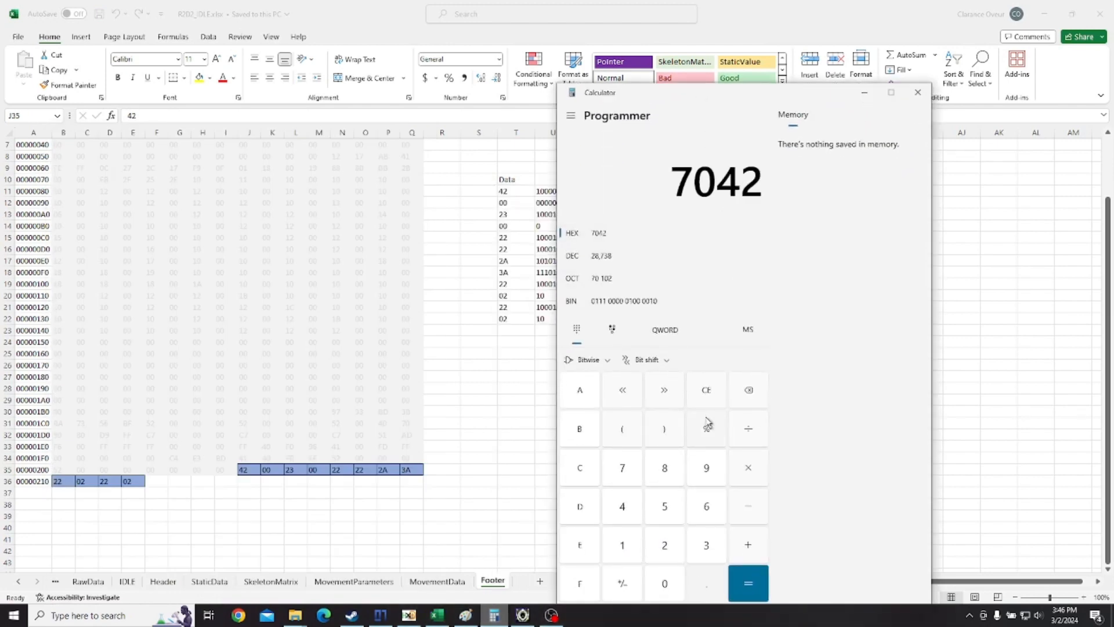
{"action": "key", "text": "BackSpace"}
{"action": "key", "text": "BackSpace"}
{"action": "key", "text": "BackSpace"}
{"action": "key", "text": "BackSpace"}
{"action": "type", "text": "42"}
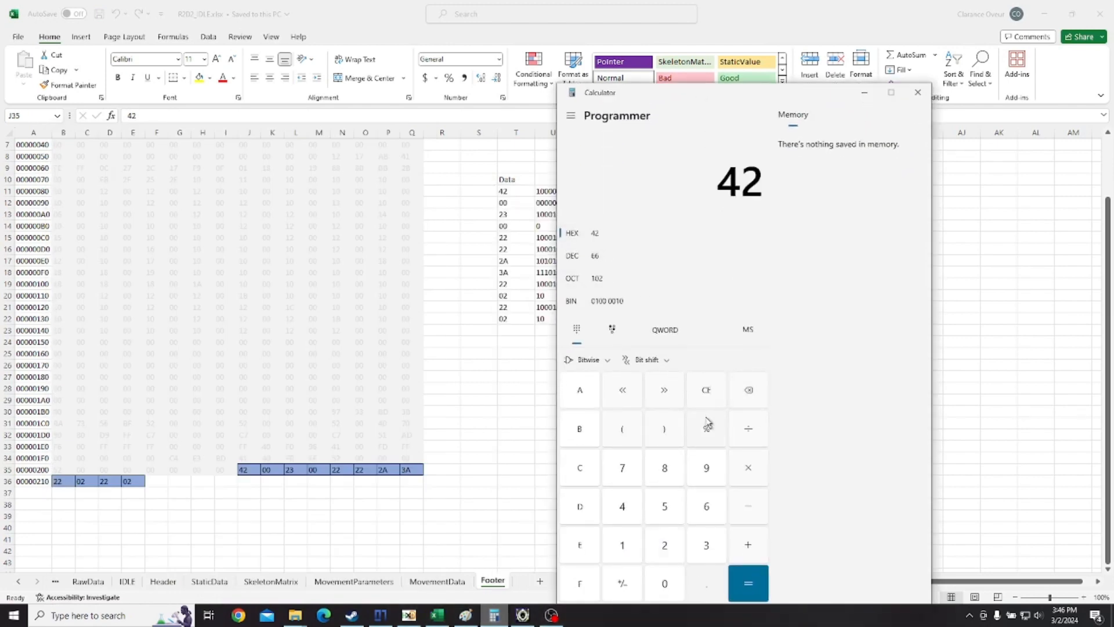
{"action": "left_click", "coordinate": [634, 260]}
{"action": "left_click_drag", "start_coordinate": [669, 104], "coordinate": [662, 42]}
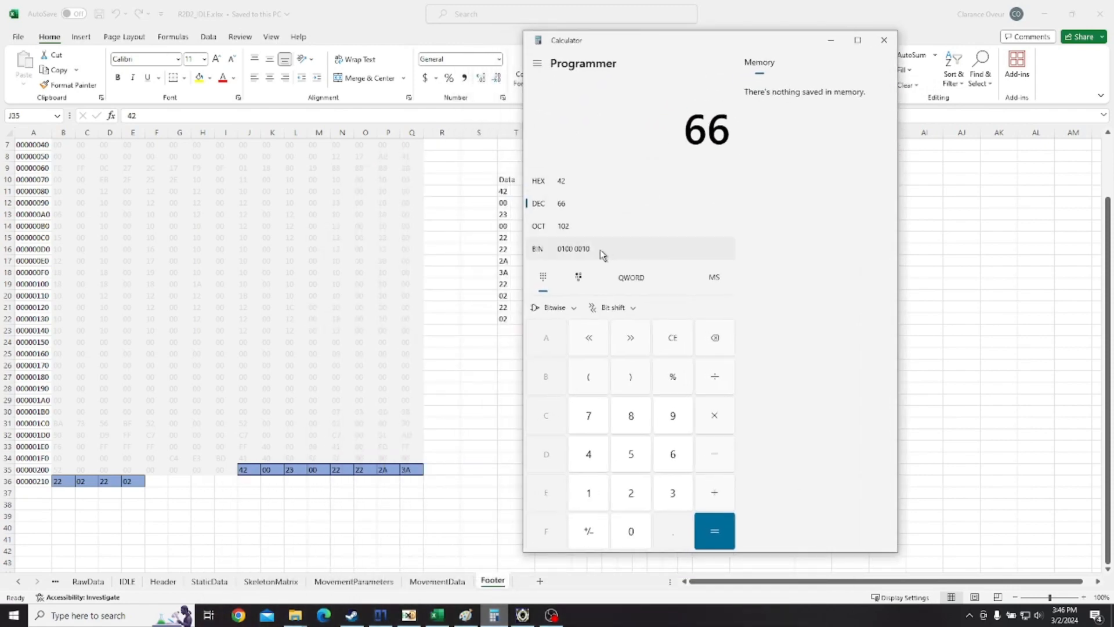
Show hex 42 in binary in Calculator, move its window lower, and return to the first footer byte in Excel.
{"action": "left_click", "coordinate": [560, 250]}
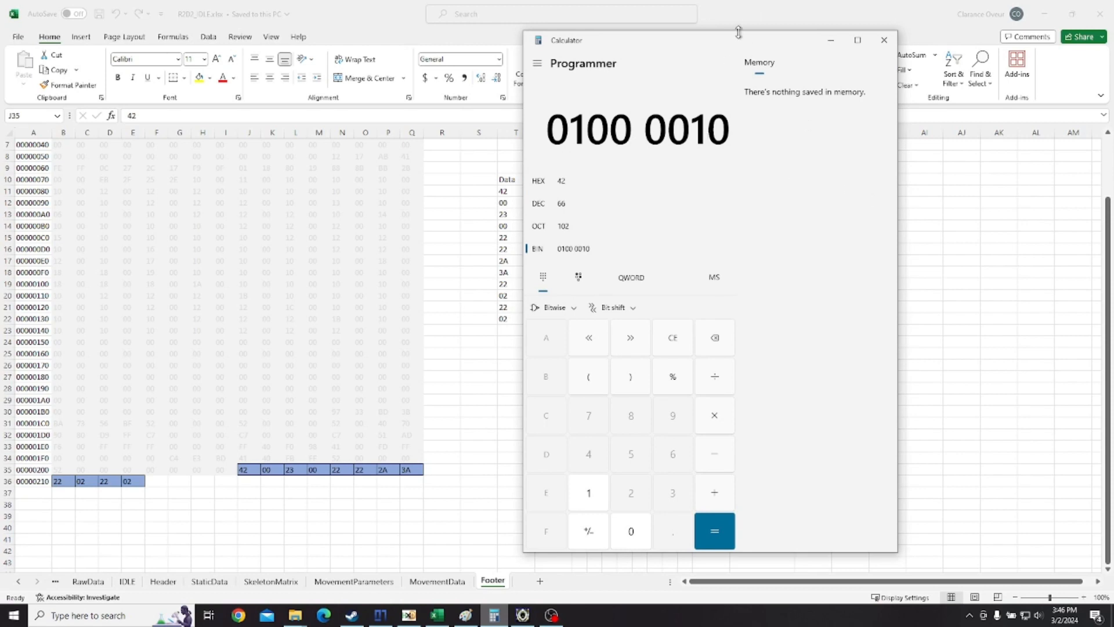
{"action": "left_click_drag", "start_coordinate": [738, 32], "coordinate": [733, 99]}
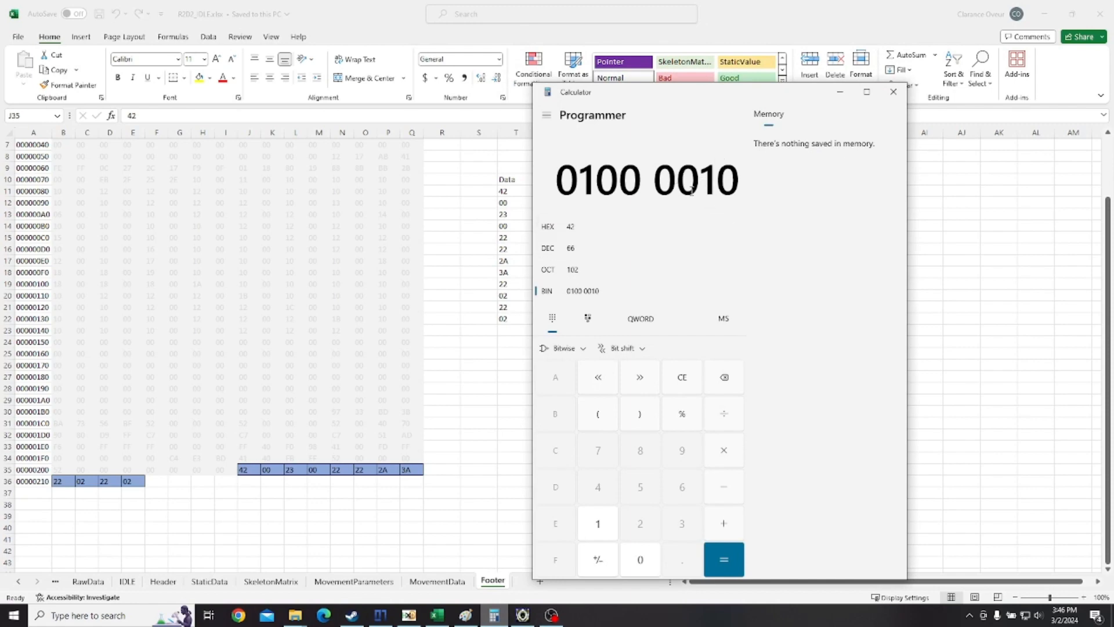
{"action": "left_click", "coordinate": [249, 468]}
Highlight the eight footer bytes in row 200 and the four footer bytes in row 210.
{"action": "left_click_drag", "start_coordinate": [409, 469], "coordinate": [244, 469]}
{"action": "left_click_drag", "start_coordinate": [129, 481], "coordinate": [57, 482]}
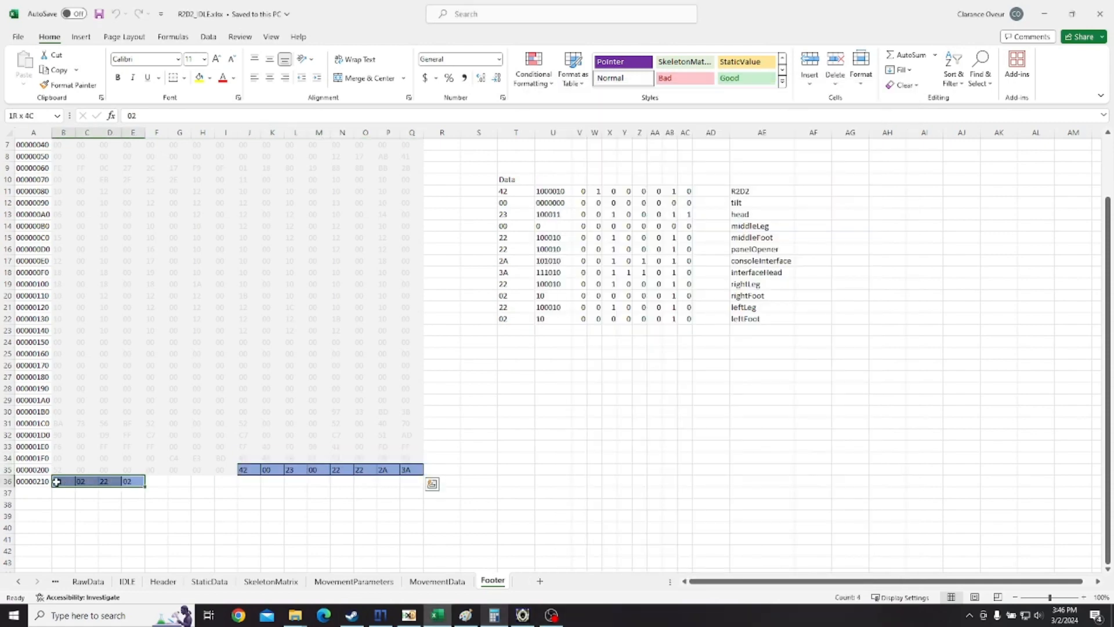
{"action": "left_click", "coordinate": [291, 504]}
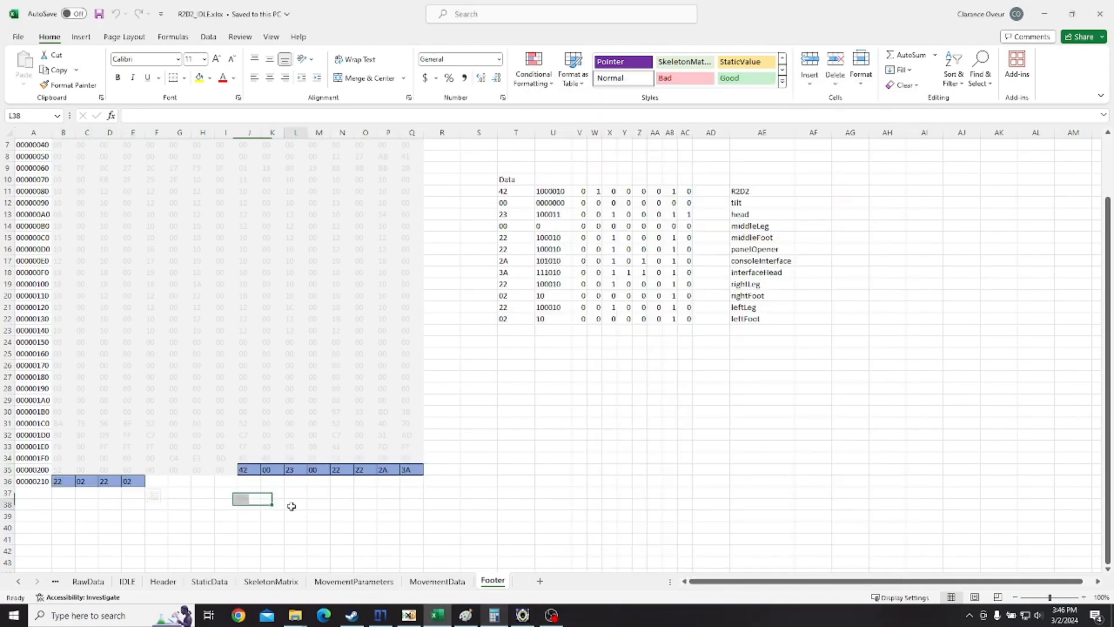
Briefly bring up the R2D2 model viewer, and step through the first three footer bytes 42, 00 and 23 in Excel.
{"action": "left_click", "coordinate": [527, 619]}
{"action": "left_click", "coordinate": [528, 621]}
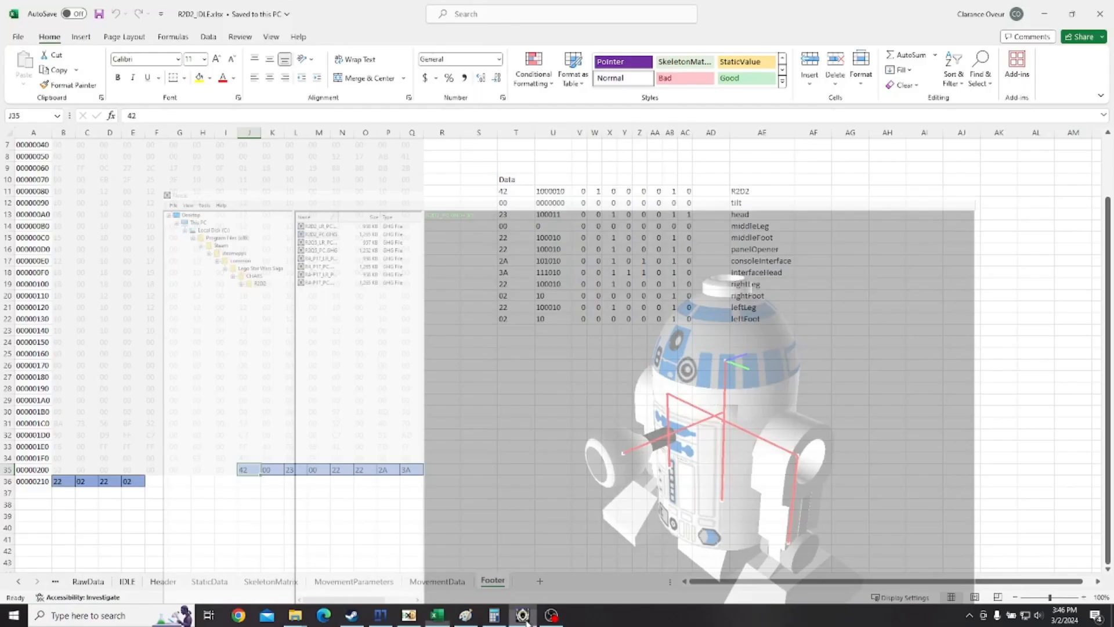
{"action": "left_click", "coordinate": [253, 462]}
{"action": "left_click", "coordinate": [273, 470]}
{"action": "left_click", "coordinate": [300, 470]}
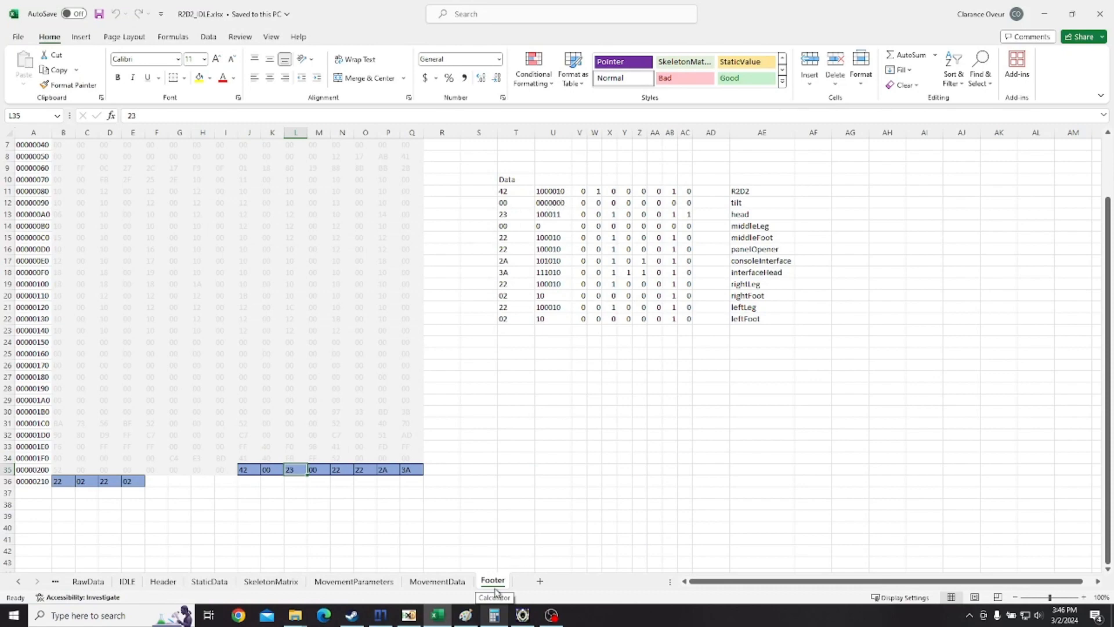
Examine the last bits of the R2D2, tilt and head entries in columns AC, AB and AA, starting from R2D2's hex value.
{"action": "left_click", "coordinate": [512, 189]}
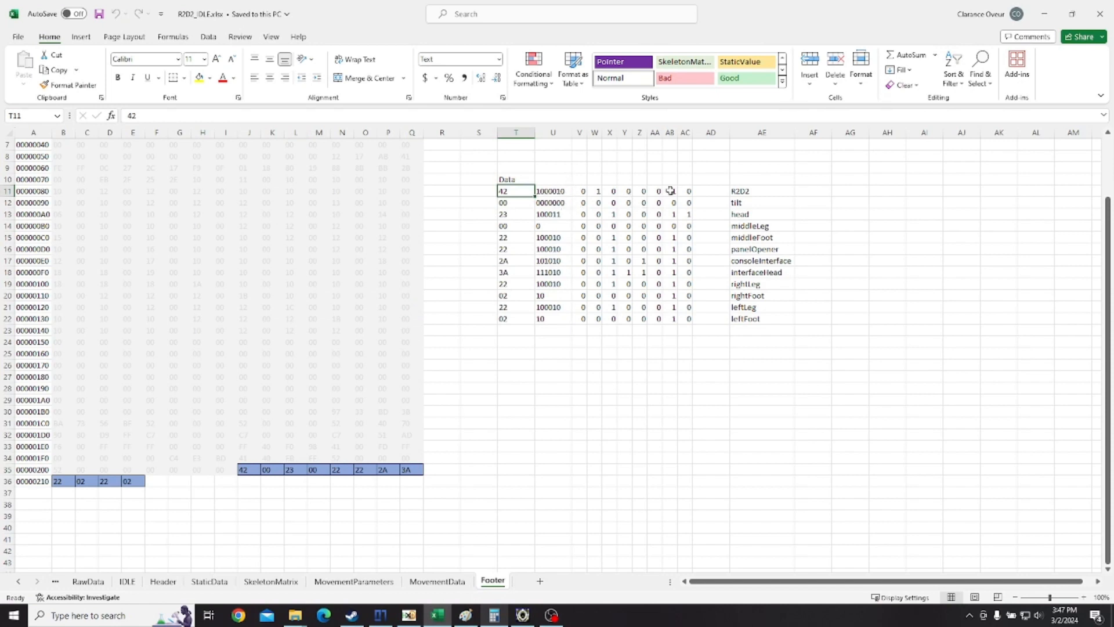
{"action": "left_click", "coordinate": [690, 190]}
{"action": "left_click", "coordinate": [687, 202]}
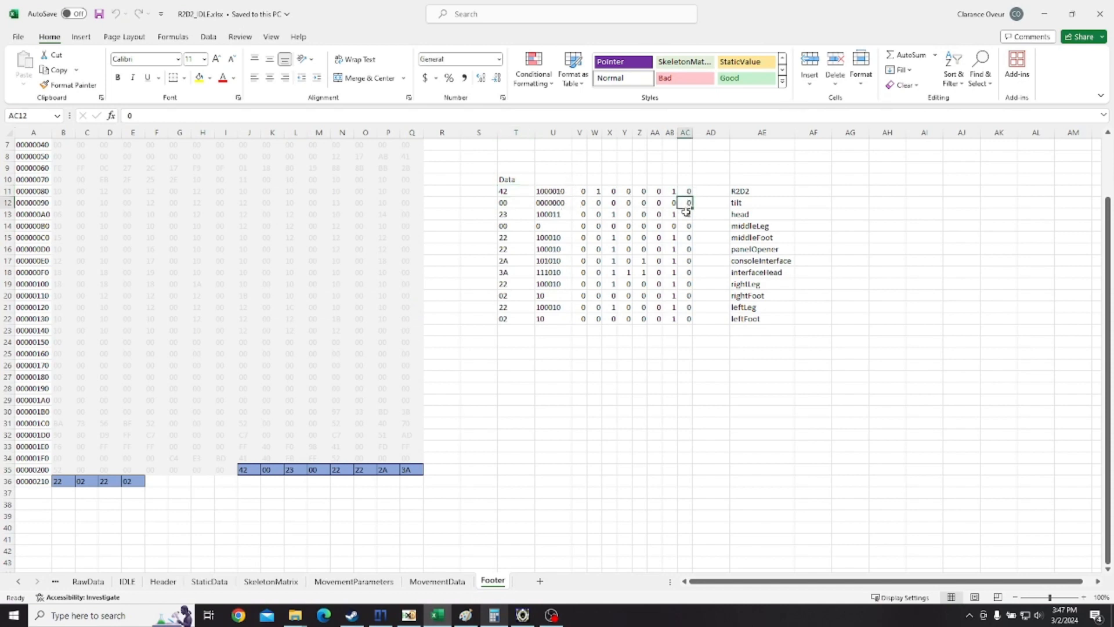
{"action": "left_click", "coordinate": [686, 213]}
{"action": "left_click", "coordinate": [671, 213]}
{"action": "left_click", "coordinate": [672, 192]}
{"action": "left_click", "coordinate": [652, 192]}
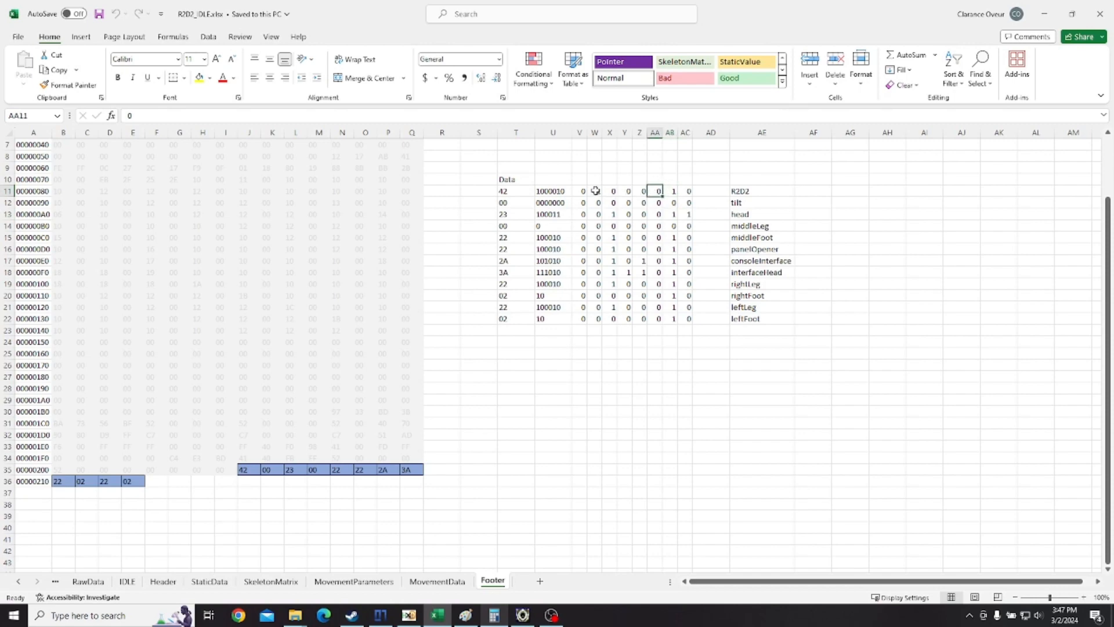
Step across the bit columns from AC10 to V10, and highlight the first two footer bytes in row 200.
{"action": "left_click", "coordinate": [685, 180]}
{"action": "left_click", "coordinate": [671, 181]}
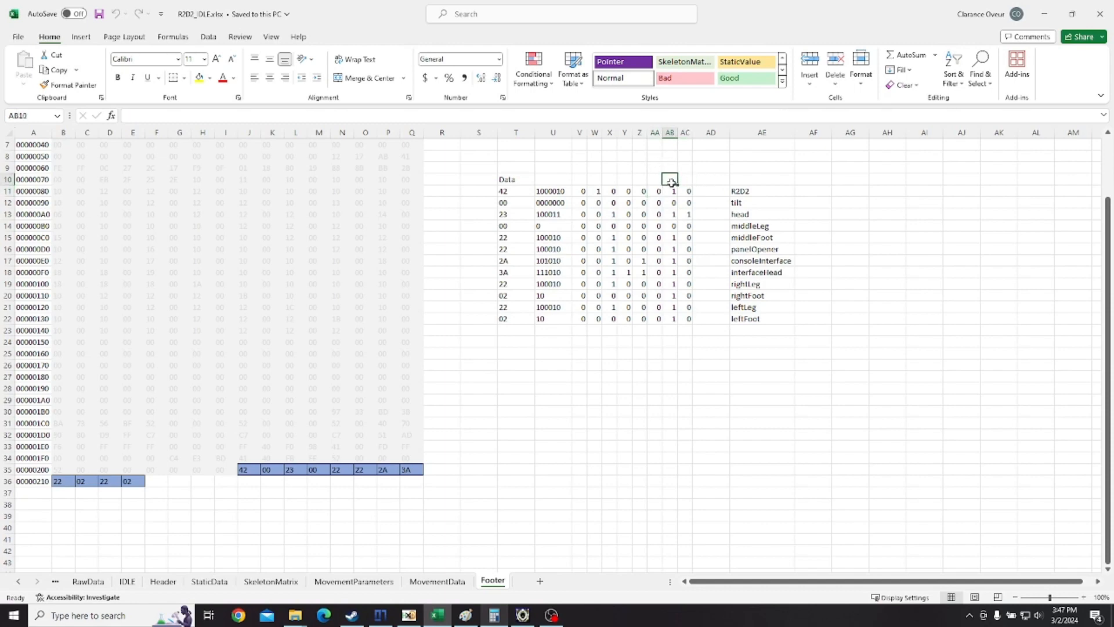
{"action": "left_click", "coordinate": [656, 180]}
{"action": "left_click", "coordinate": [640, 180]}
{"action": "left_click", "coordinate": [625, 180]}
{"action": "left_click", "coordinate": [610, 180]}
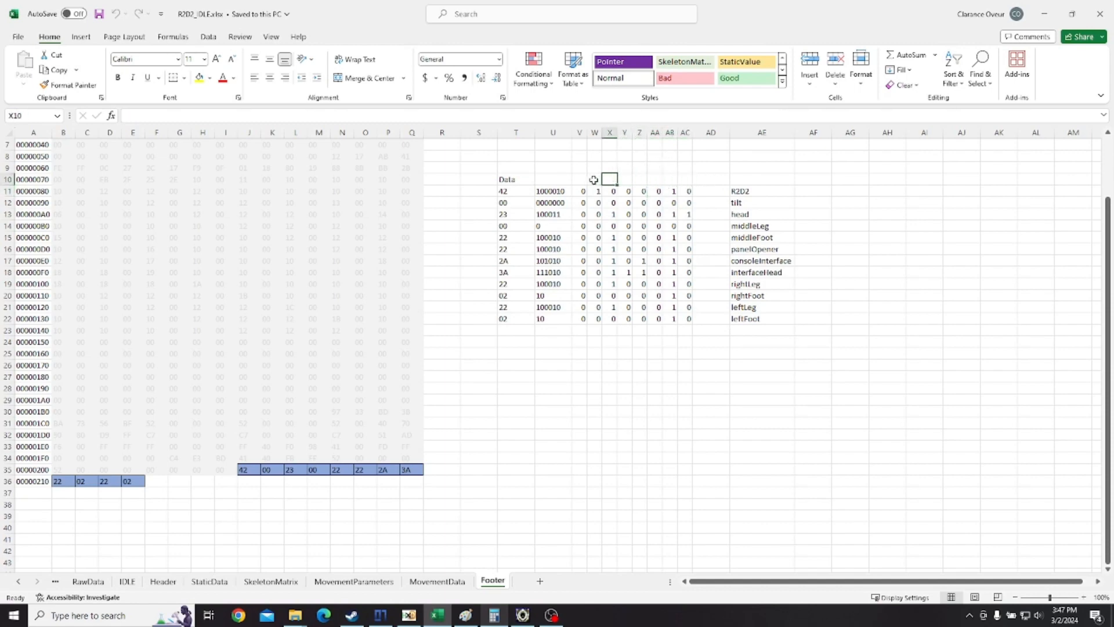
{"action": "left_click", "coordinate": [594, 180]}
{"action": "left_click", "coordinate": [579, 180]}
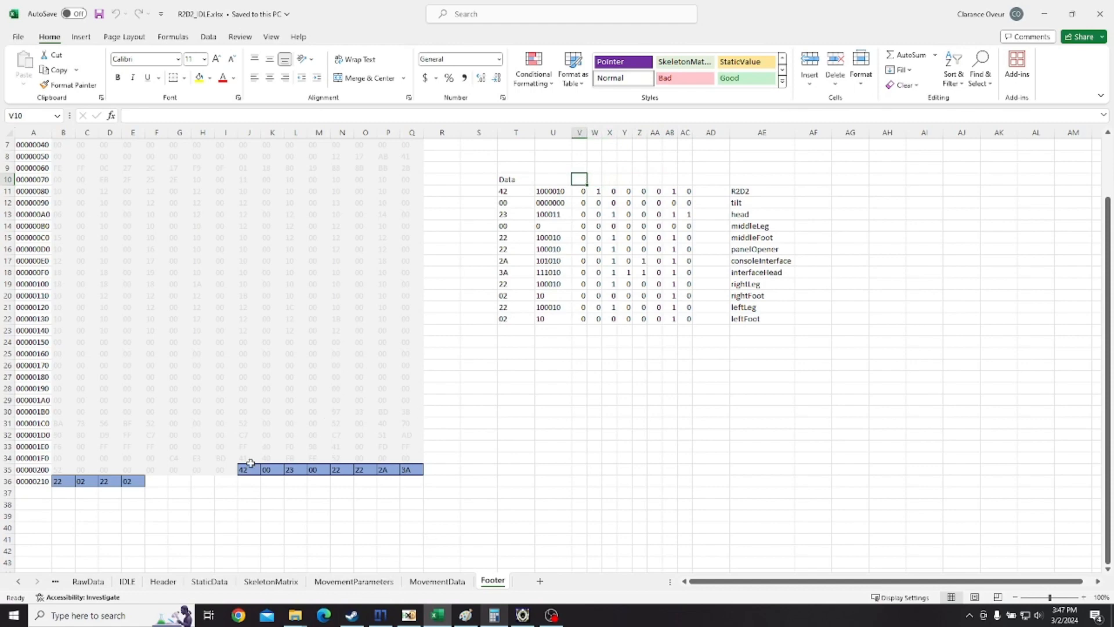
{"action": "left_click_drag", "start_coordinate": [244, 470], "coordinate": [270, 471]}
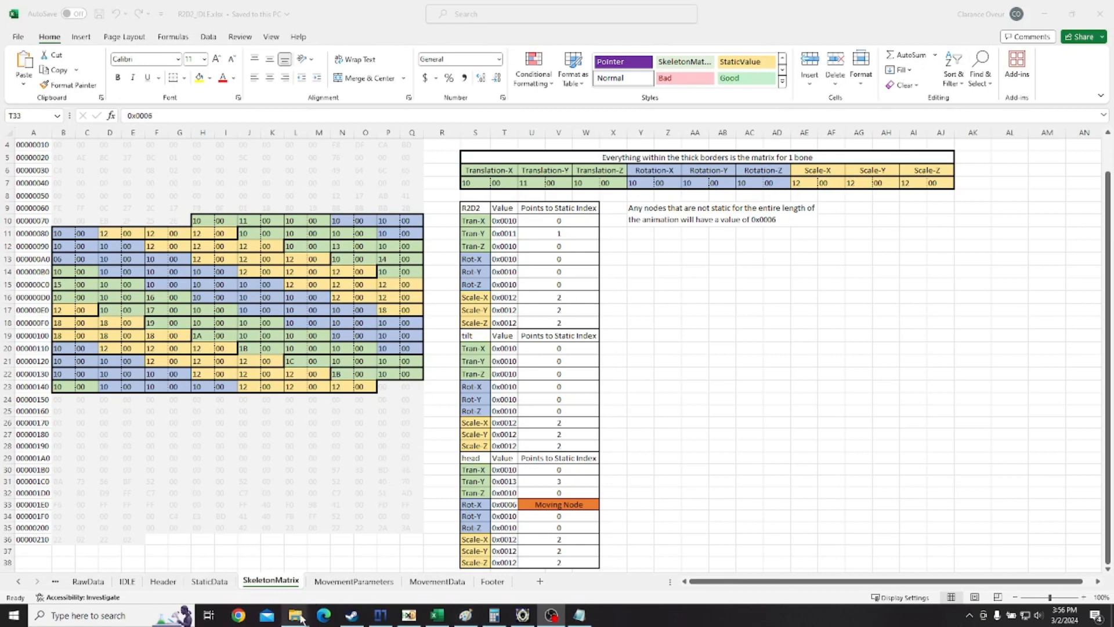
Switch to the R2D2 folder in File Explorer, open R2D2.TXT, look through its animation entries, and close it.
{"action": "mouse_move", "coordinate": [302, 620]}
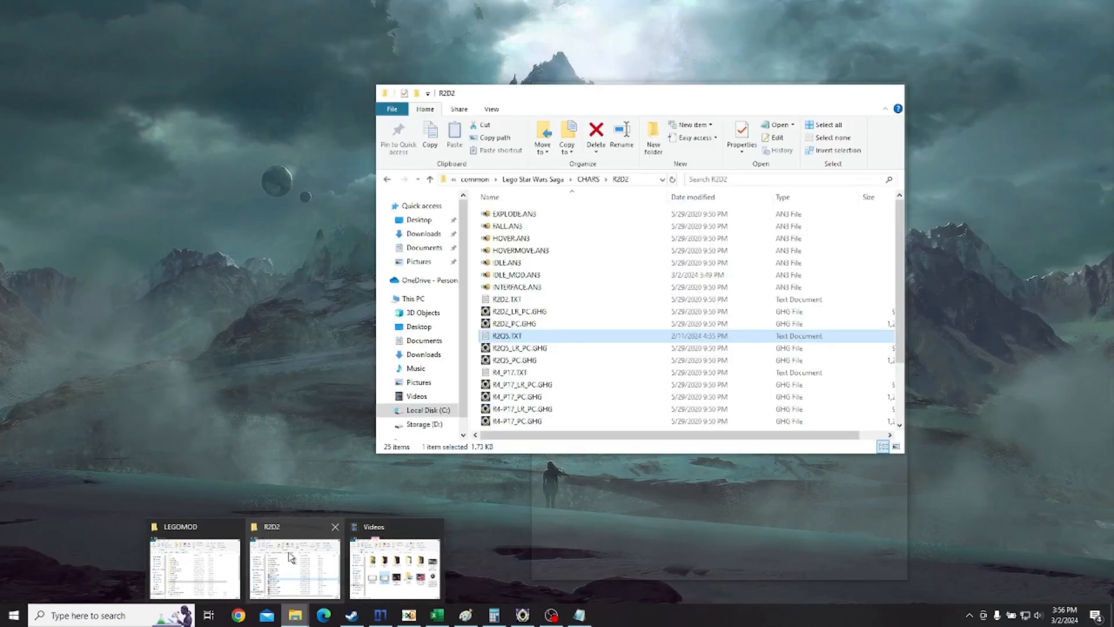
{"action": "left_click", "coordinate": [288, 552]}
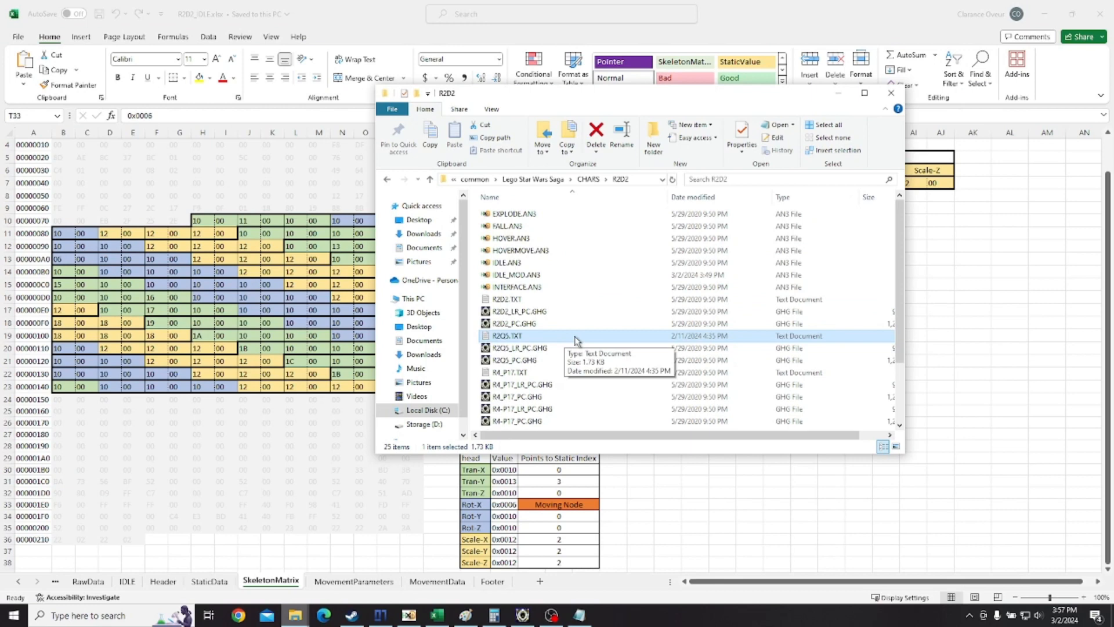
{"action": "double_click", "coordinate": [578, 299]}
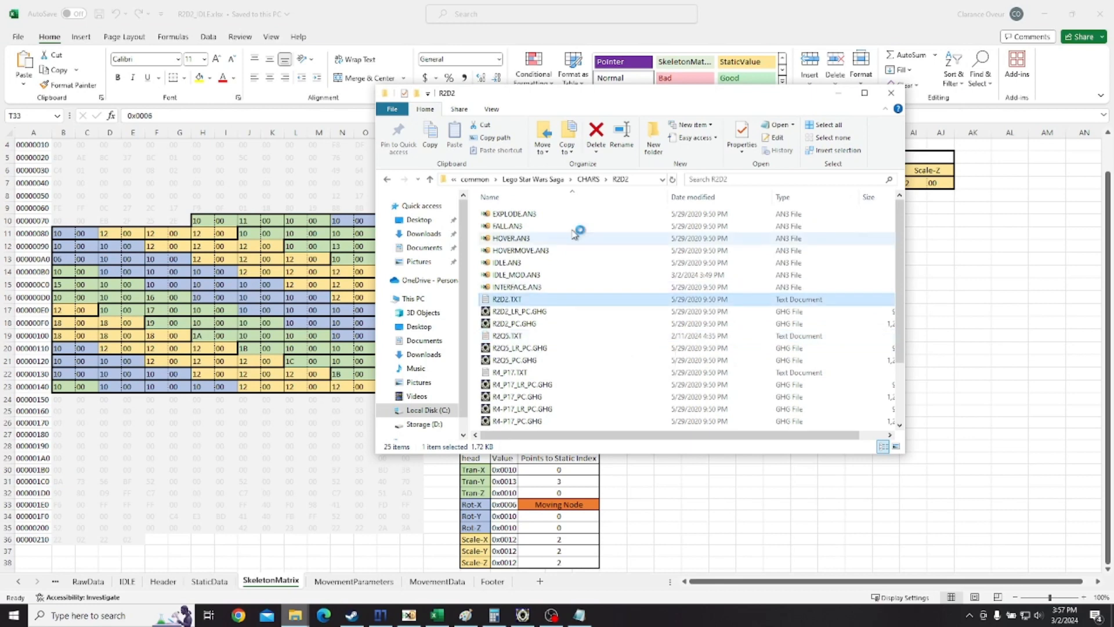
{"action": "left_click_drag", "start_coordinate": [395, 102], "coordinate": [551, 66]}
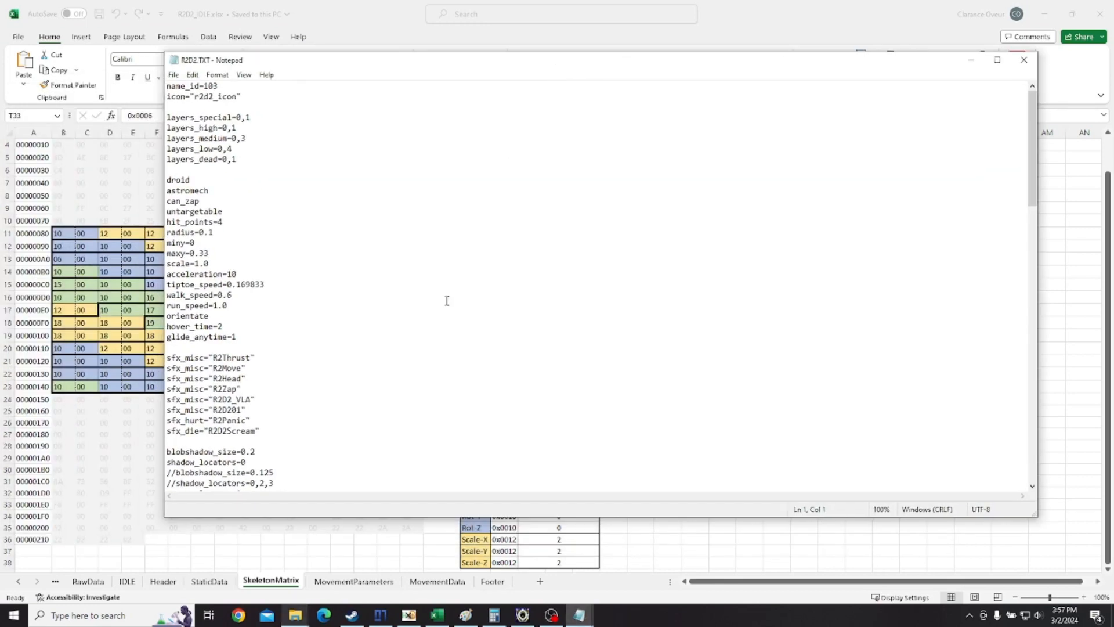
{"action": "scroll", "coordinate": [446, 301], "scroll_direction": "down", "scroll_amount": 1}
{"action": "scroll", "coordinate": [447, 300], "scroll_direction": "down", "scroll_amount": 20}
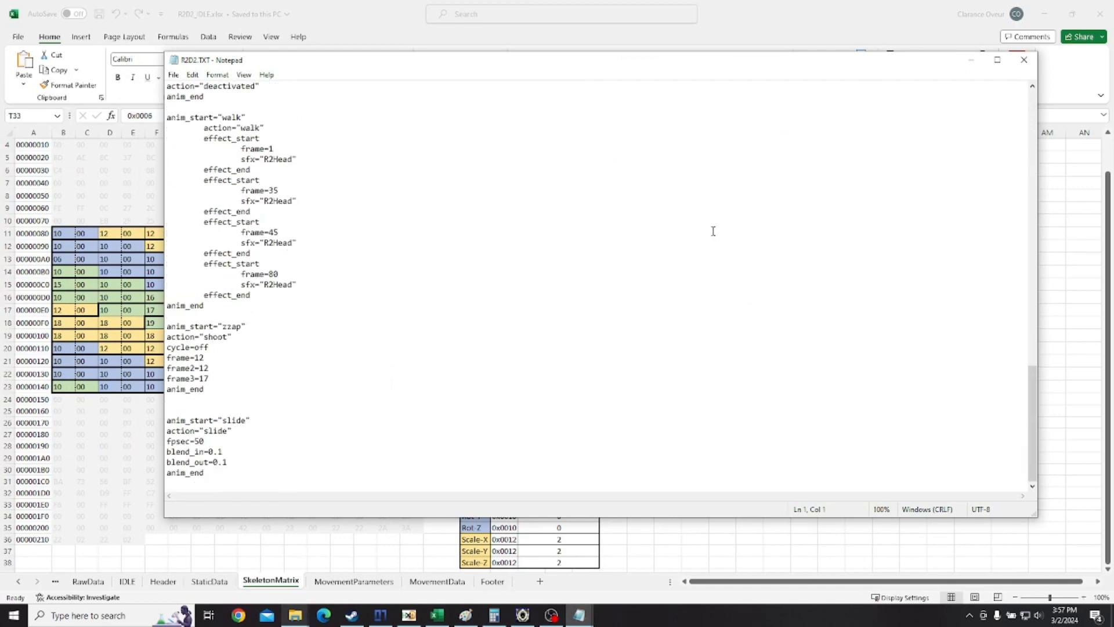
{"action": "left_click", "coordinate": [1024, 59]}
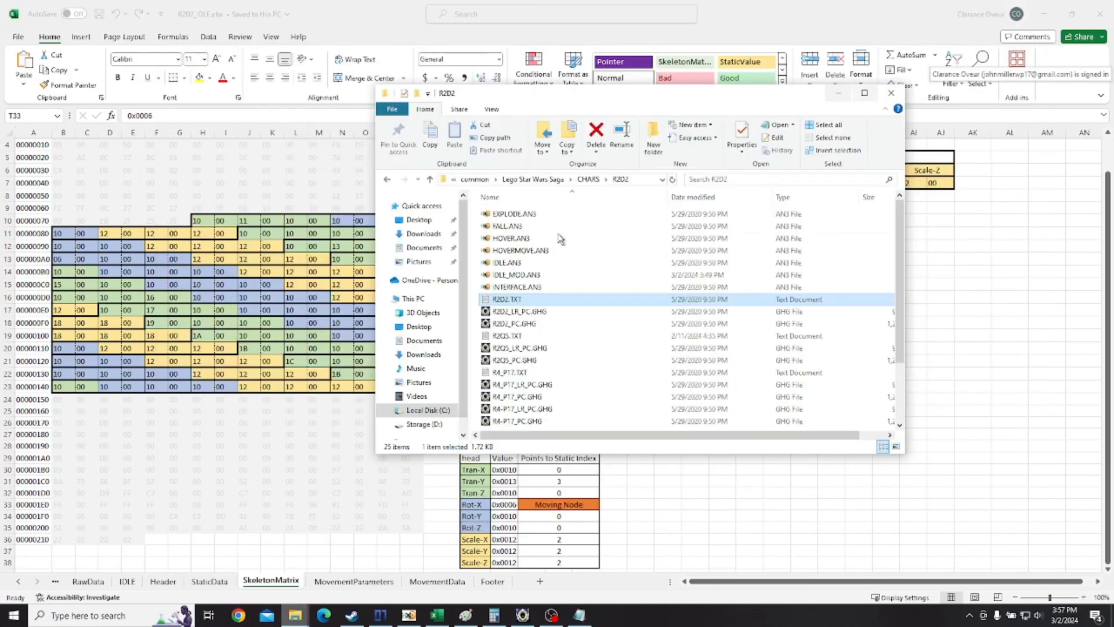
Open R2Q5.TXT and find the idle_mod animation block.
{"action": "double_click", "coordinate": [554, 337]}
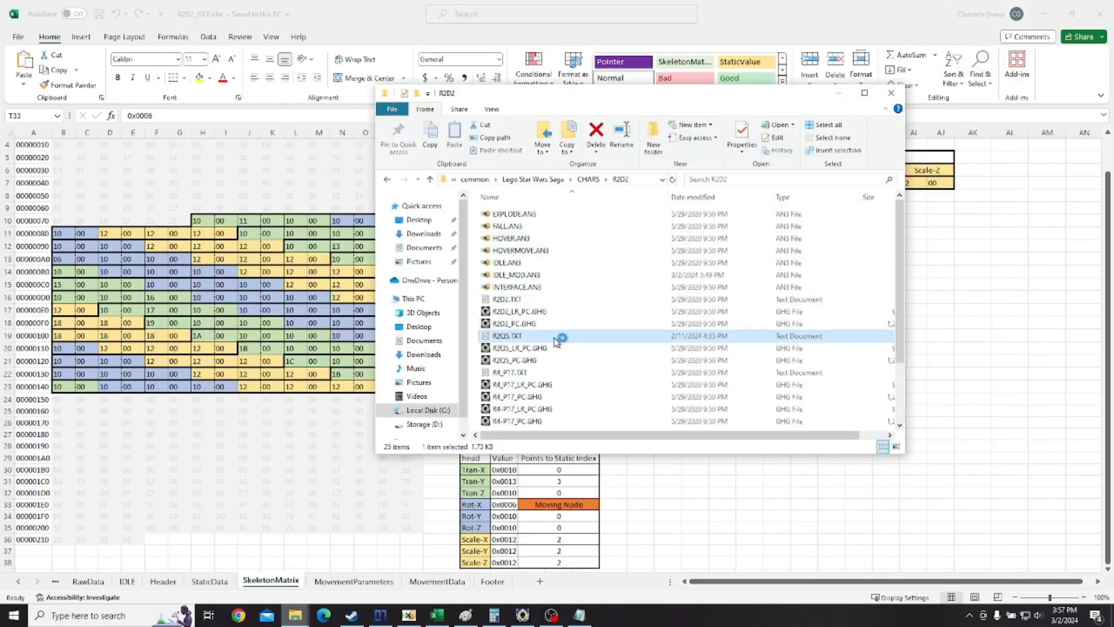
{"action": "scroll", "coordinate": [257, 173], "scroll_direction": "down", "scroll_amount": 3}
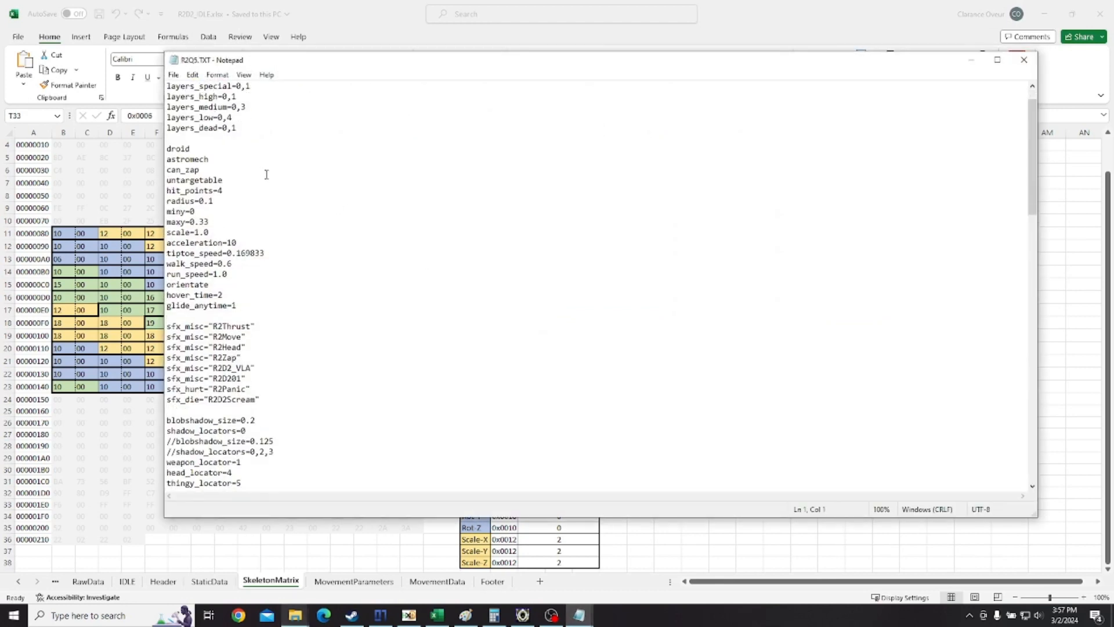
{"action": "scroll", "coordinate": [269, 182], "scroll_direction": "up", "scroll_amount": 3}
{"action": "scroll", "coordinate": [250, 176], "scroll_direction": "down", "scroll_amount": 1}
{"action": "scroll", "coordinate": [284, 236], "scroll_direction": "up", "scroll_amount": 1}
{"action": "scroll", "coordinate": [251, 200], "scroll_direction": "down", "scroll_amount": 15}
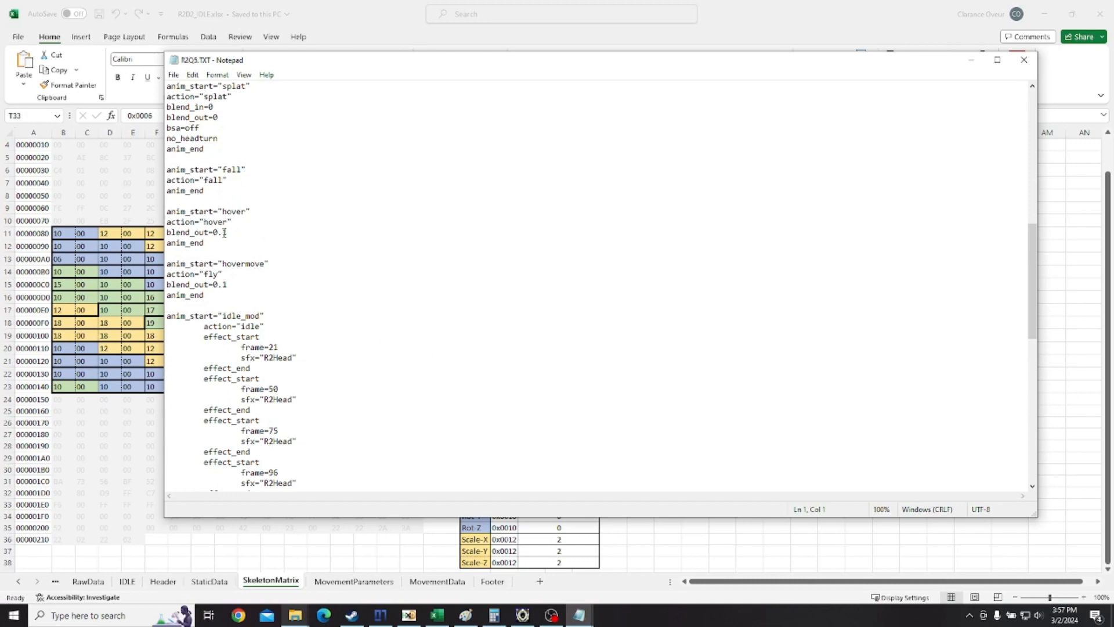
{"action": "scroll", "coordinate": [224, 233], "scroll_direction": "up", "scroll_amount": 1}
{"action": "scroll", "coordinate": [233, 347], "scroll_direction": "down", "scroll_amount": 2}
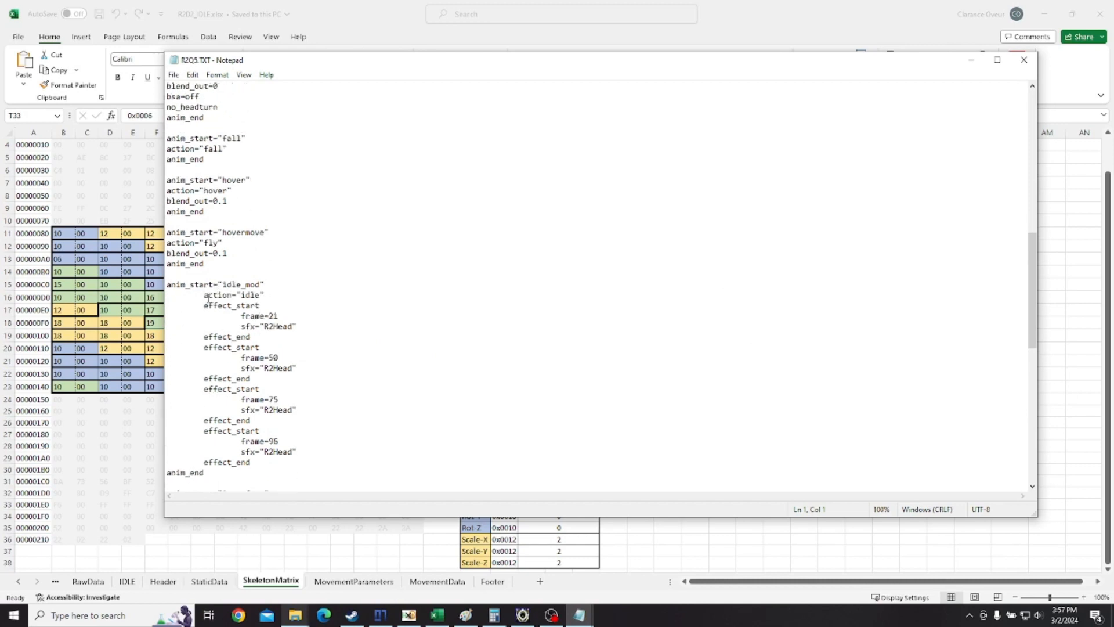
Highlight the idle action and the idle_mod animation name in R2Q5.TXT, and close the file.
{"action": "left_click_drag", "start_coordinate": [208, 298], "coordinate": [245, 299]}
{"action": "key", "text": "Down"}
{"action": "left_click_drag", "start_coordinate": [222, 285], "coordinate": [257, 296]}
{"action": "left_click", "coordinate": [223, 287]}
{"action": "left_click", "coordinate": [222, 284]}
{"action": "left_click_drag", "start_coordinate": [249, 282], "coordinate": [261, 281]}
{"action": "left_click", "coordinate": [1023, 59]}
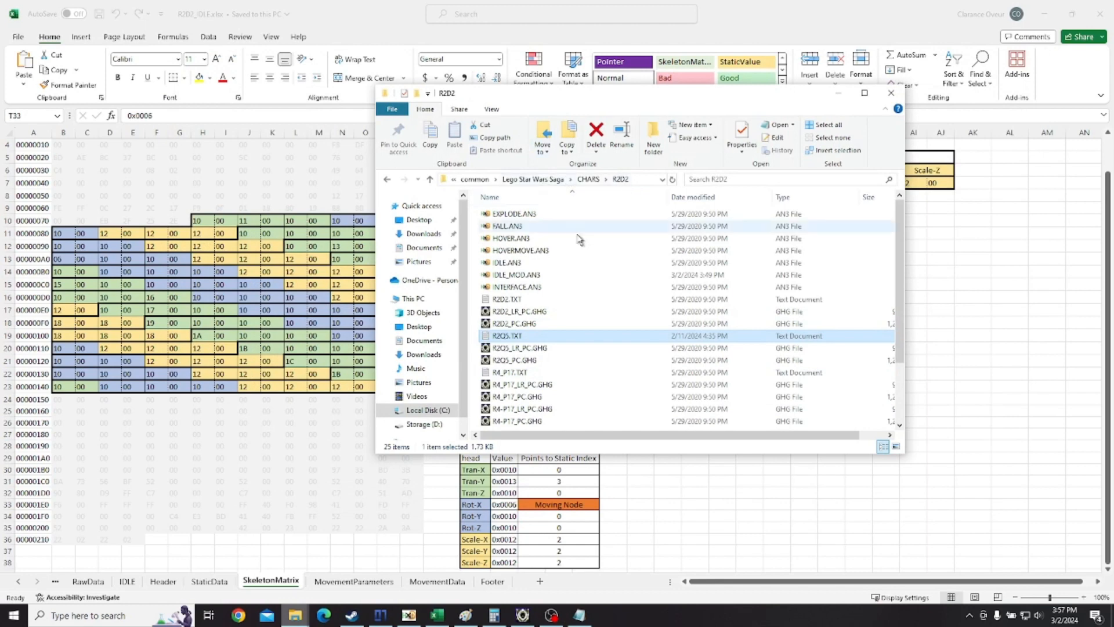
Locate IDLE_MOD.AN3 in the folder and compare it with IDLE.AN3 in HxD, returning to the SkeletonMatrix sheet in Excel.
{"action": "left_click", "coordinate": [571, 276]}
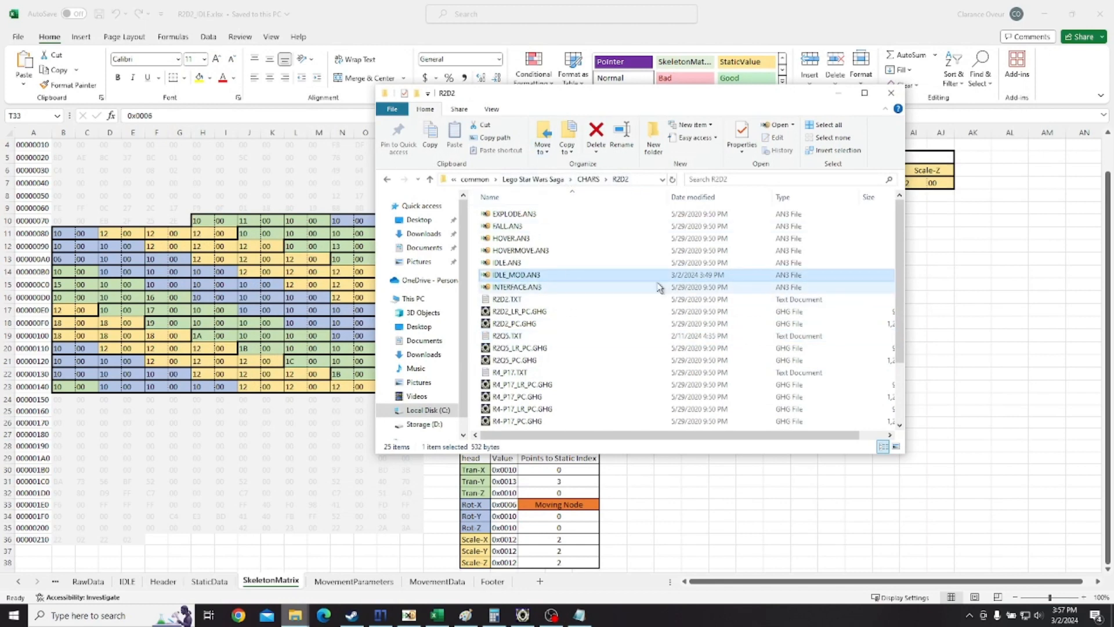
{"action": "left_click", "coordinate": [839, 95]}
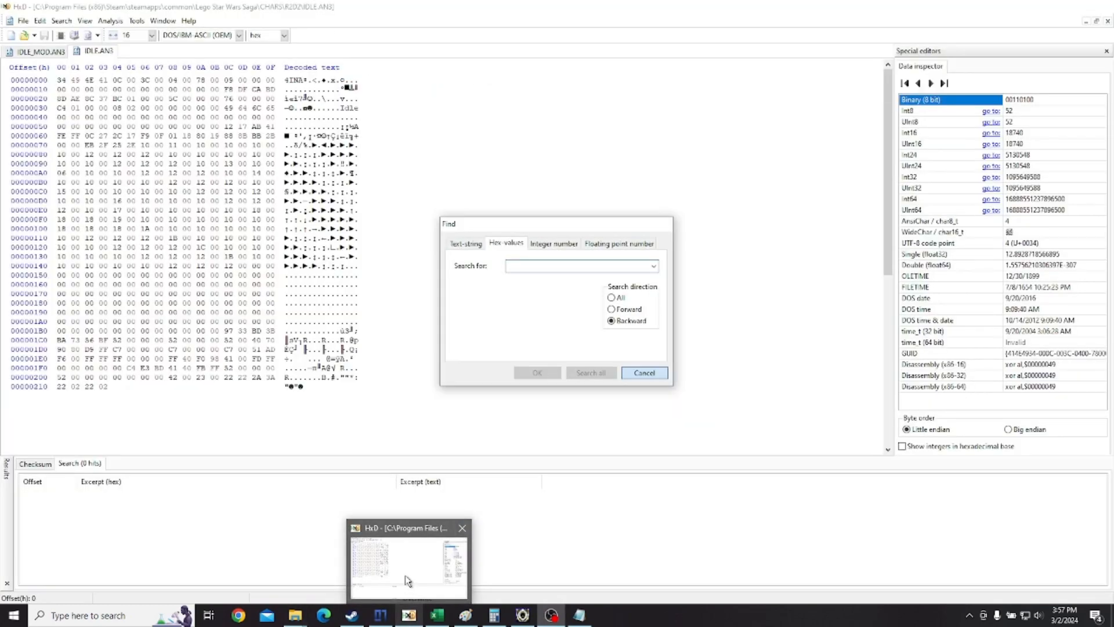
{"action": "left_click", "coordinate": [405, 576]}
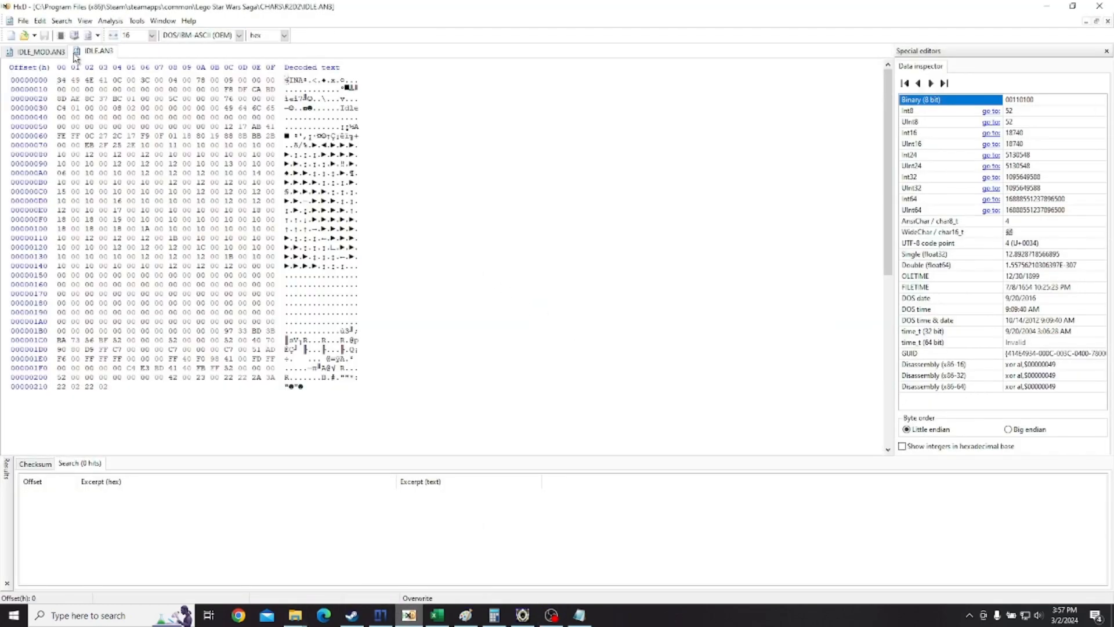
{"action": "left_click", "coordinate": [44, 54]}
{"action": "left_click", "coordinate": [92, 55]}
{"action": "left_click", "coordinate": [53, 51]}
{"action": "left_click", "coordinate": [93, 51]}
{"action": "left_click", "coordinate": [56, 50]}
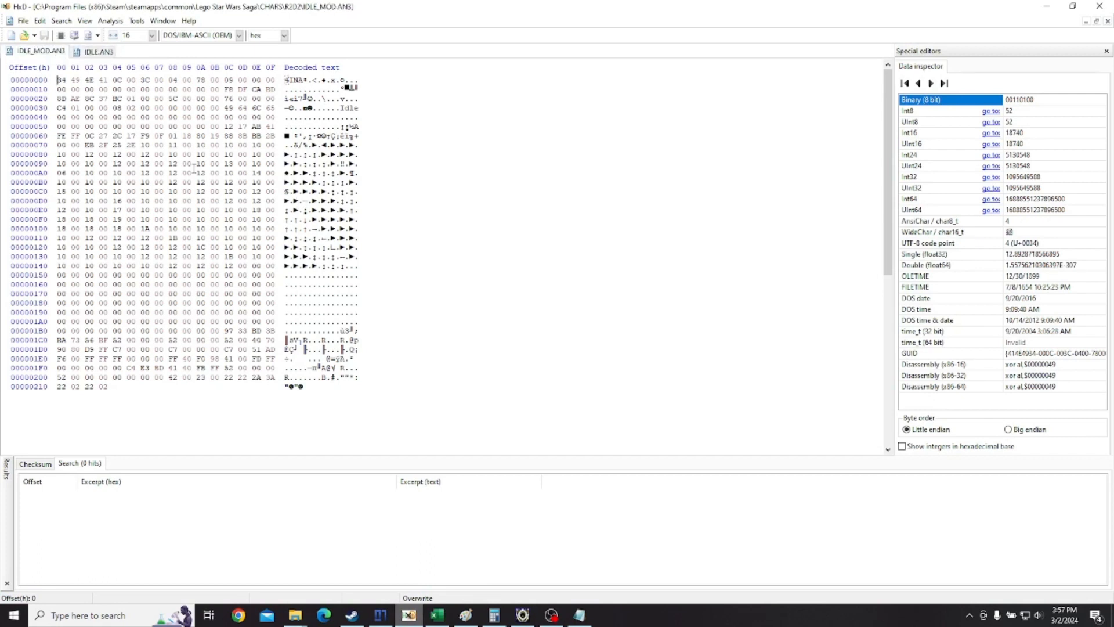
{"action": "left_click", "coordinate": [437, 616]}
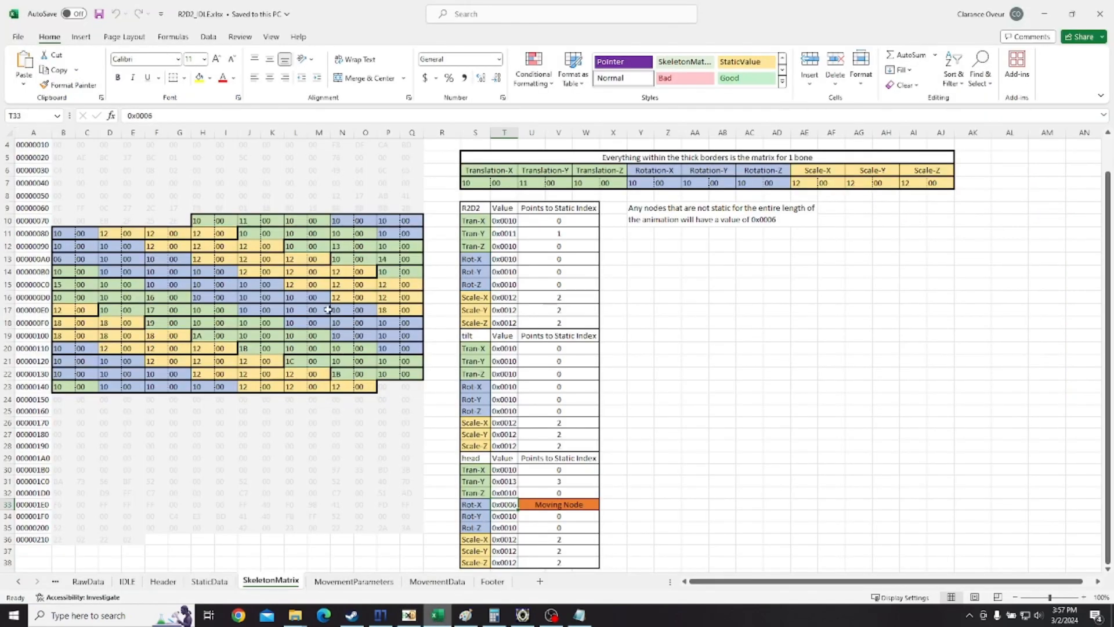
Switch to Noesis, find the head bone in the R2D2 model's bone list, and return to the spreadsheet.
{"action": "left_click", "coordinate": [522, 615]}
{"action": "left_click_drag", "start_coordinate": [743, 244], "coordinate": [777, 241]}
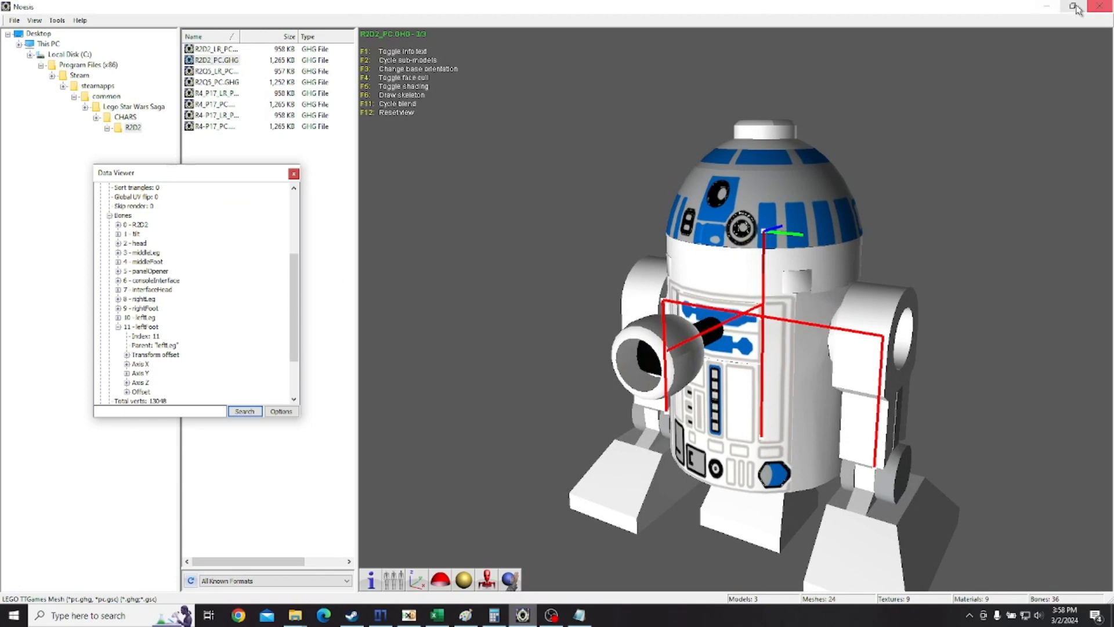
{"action": "left_click", "coordinate": [137, 243]}
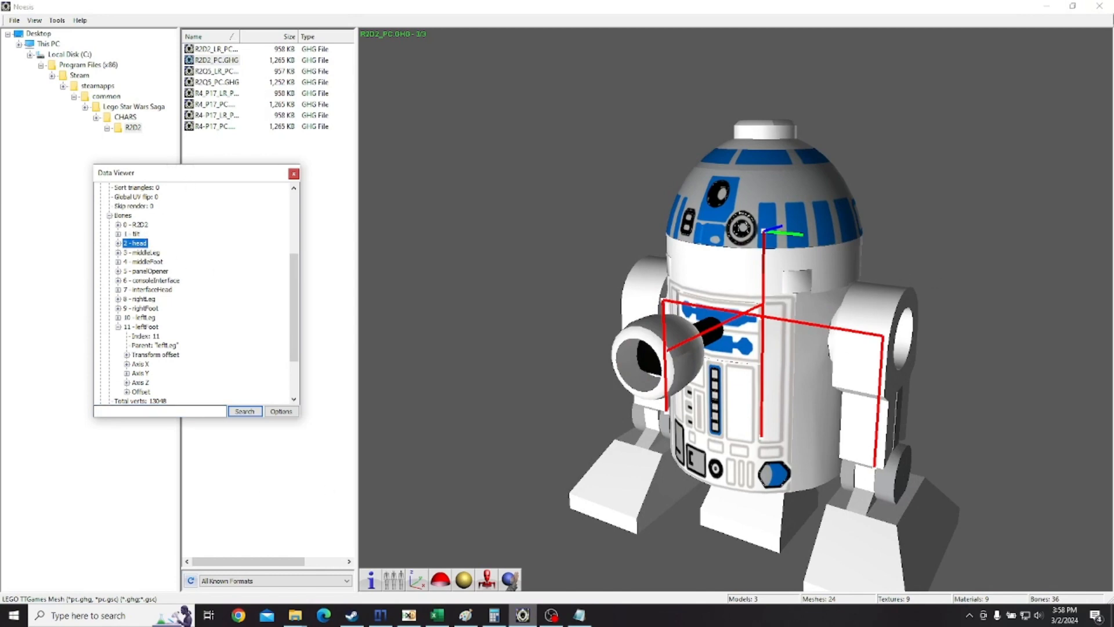
{"action": "left_click", "coordinate": [1047, 7]}
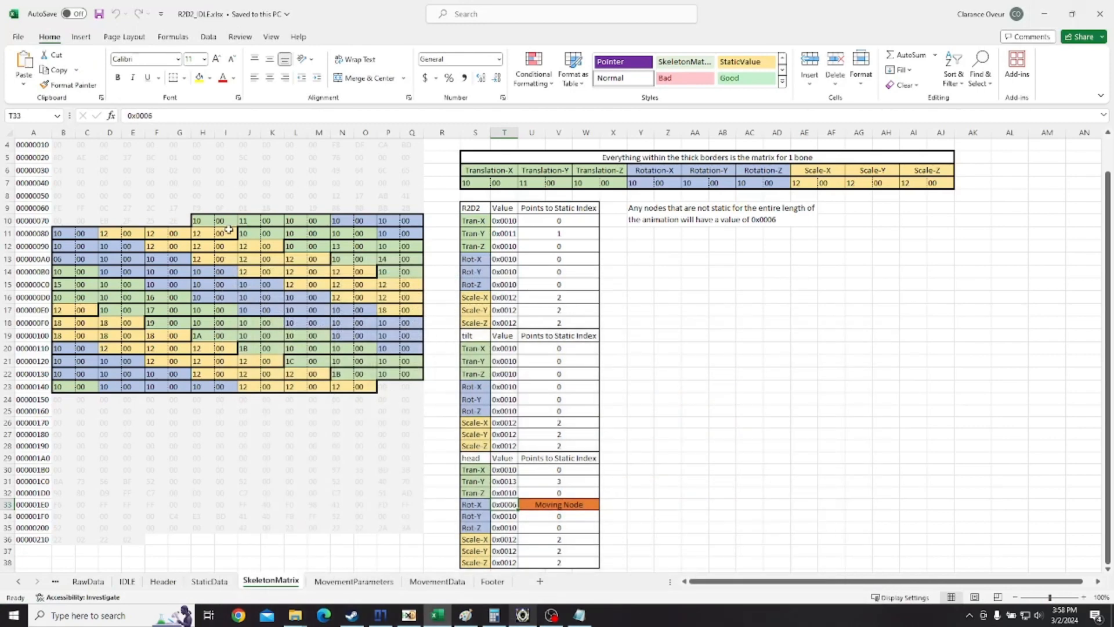
Trace the bone matrices on the SkeletonMatrix sheet to the head bone's Translation-Y value in N12:O12.
{"action": "left_click_drag", "start_coordinate": [205, 218], "coordinate": [409, 221]}
{"action": "left_click_drag", "start_coordinate": [249, 232], "coordinate": [319, 248]}
{"action": "left_click", "coordinate": [360, 269]}
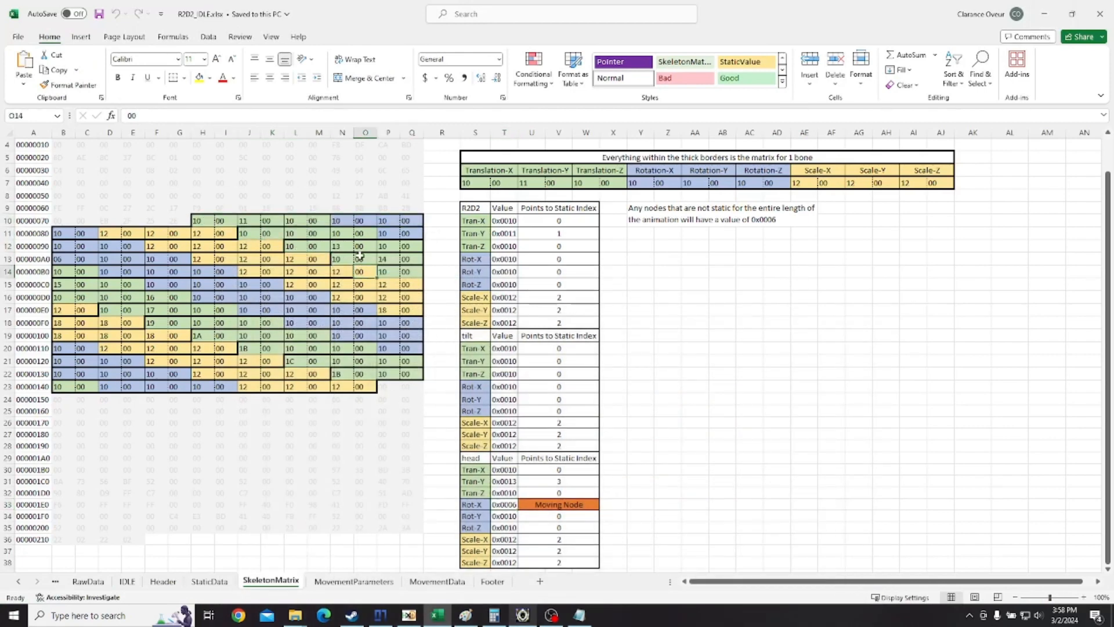
{"action": "left_click", "coordinate": [346, 247]}
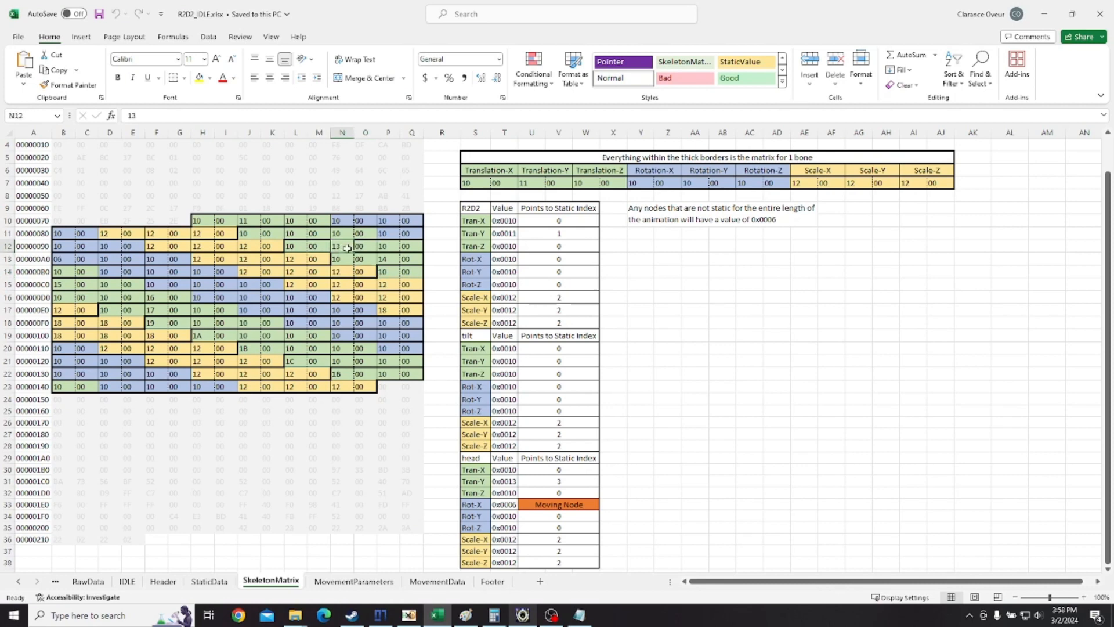
{"action": "left_click_drag", "start_coordinate": [346, 247], "coordinate": [363, 247]}
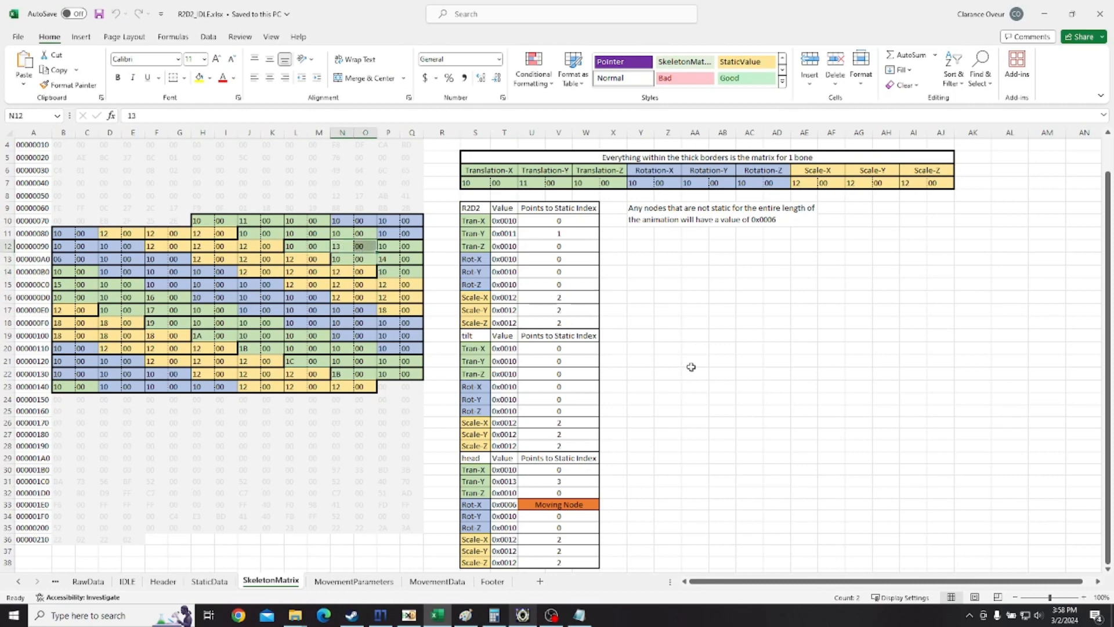
Look up the Skeleton Matrix Pointer and its bytes on the Header sheet.
{"action": "left_click", "coordinate": [408, 616]}
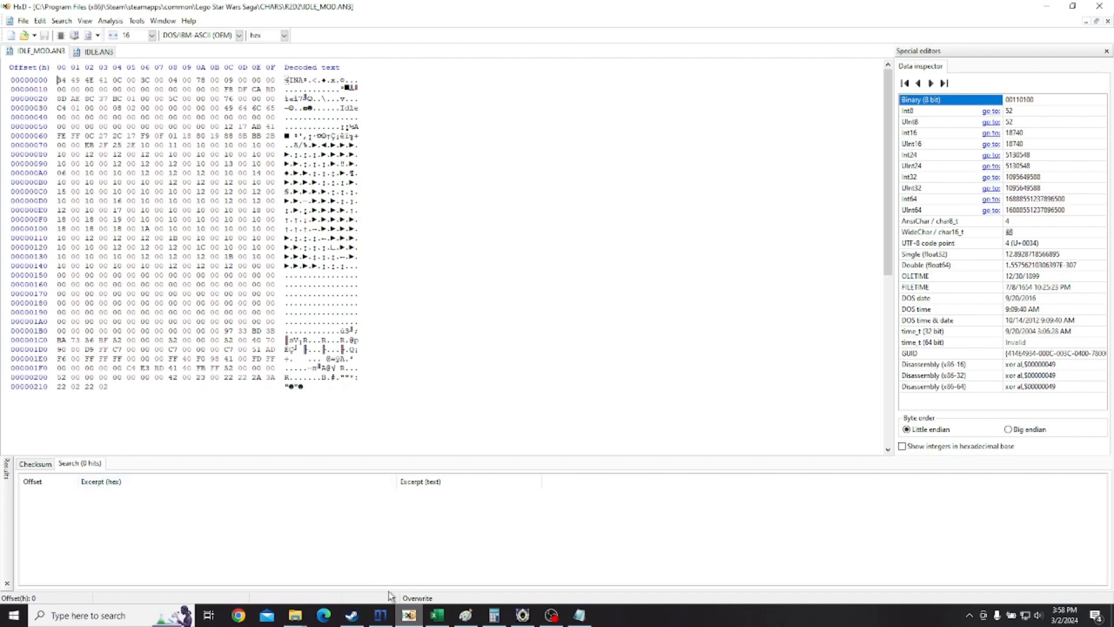
{"action": "left_click", "coordinate": [437, 615]}
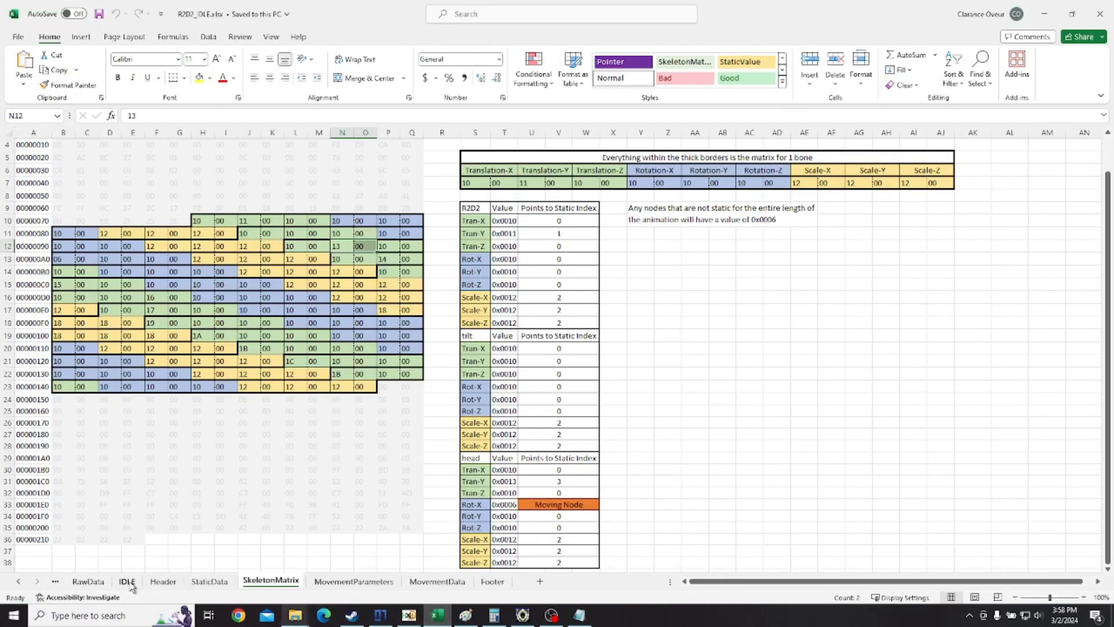
{"action": "left_click", "coordinate": [152, 580]}
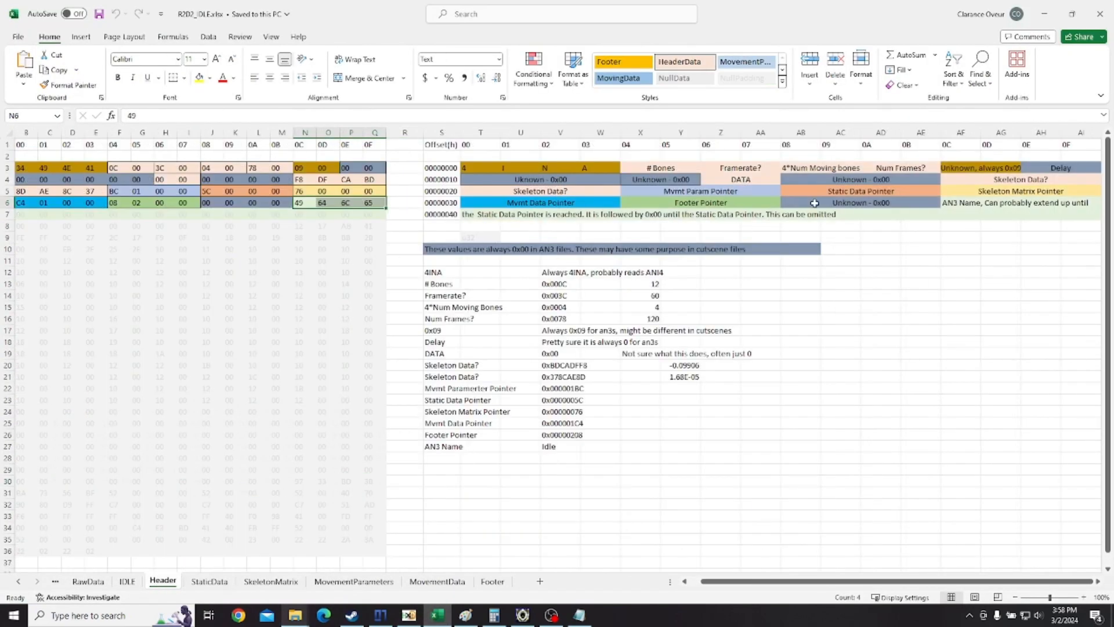
{"action": "left_click", "coordinate": [978, 194]}
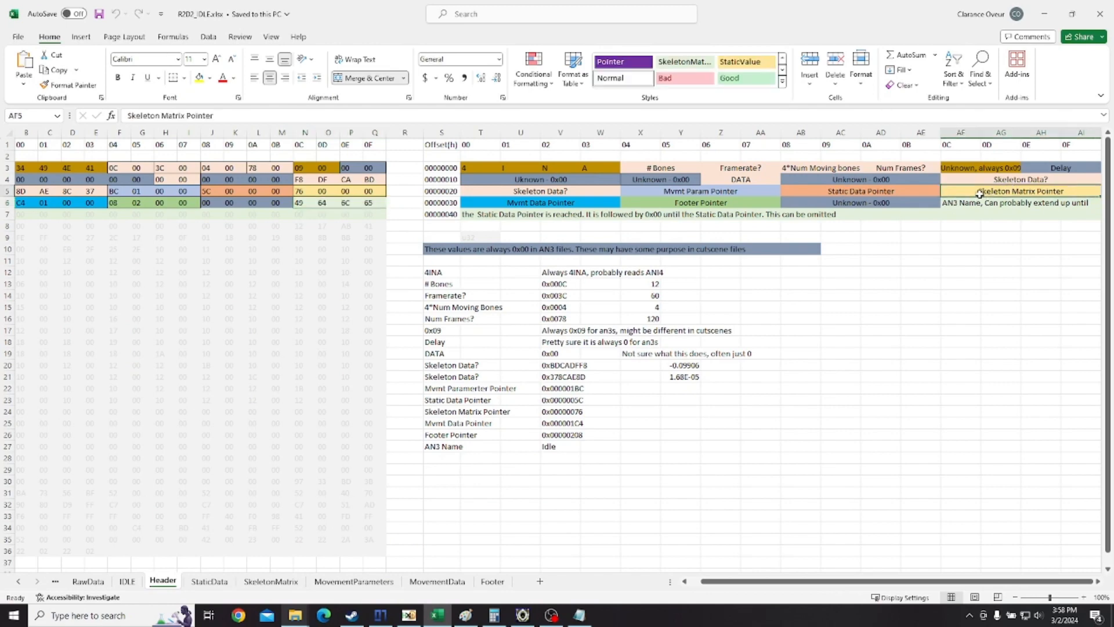
{"action": "left_click", "coordinate": [306, 194]}
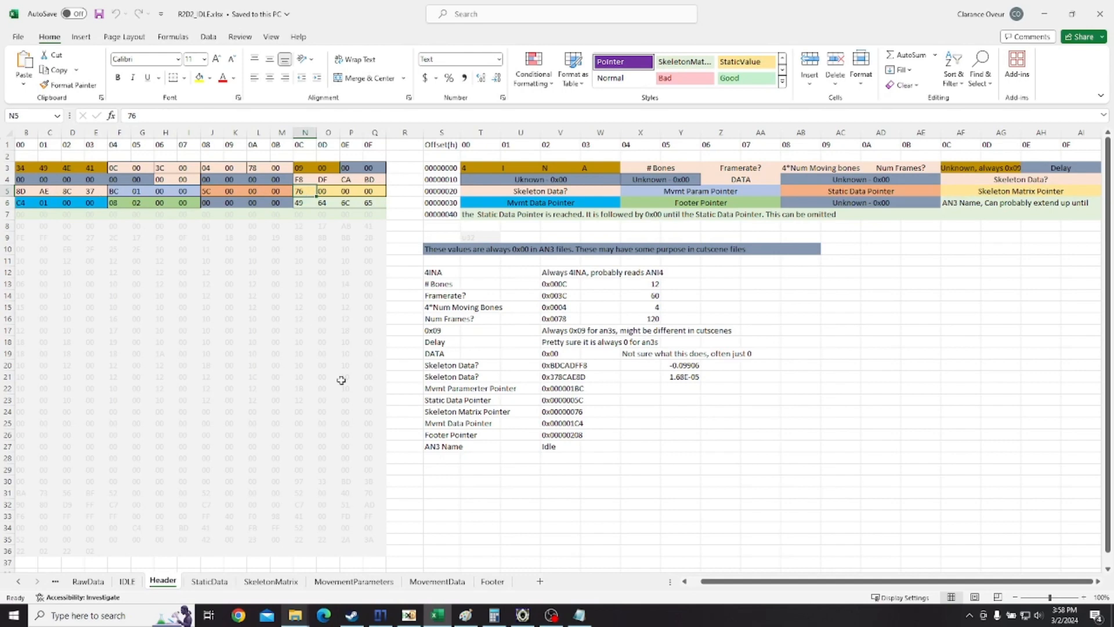
{"action": "left_click_drag", "start_coordinate": [781, 582], "coordinate": [703, 568]}
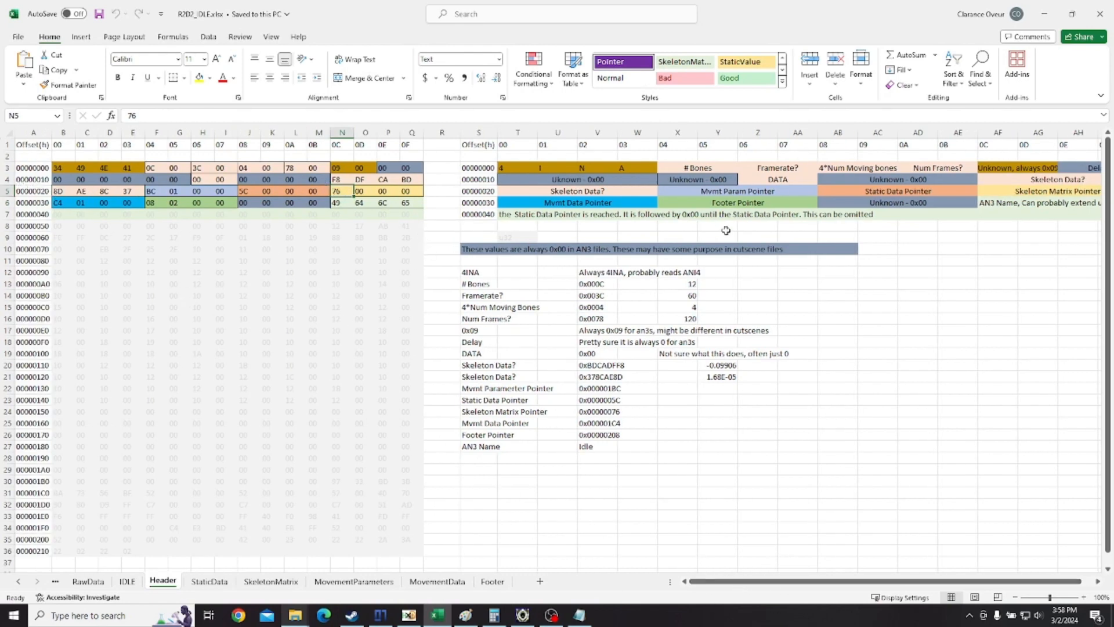
Switch to HxD and select the two Skeleton Matrix Pointer bytes at offset 2C in IDLE_MOD.AN3.
{"action": "left_click", "coordinate": [409, 616]}
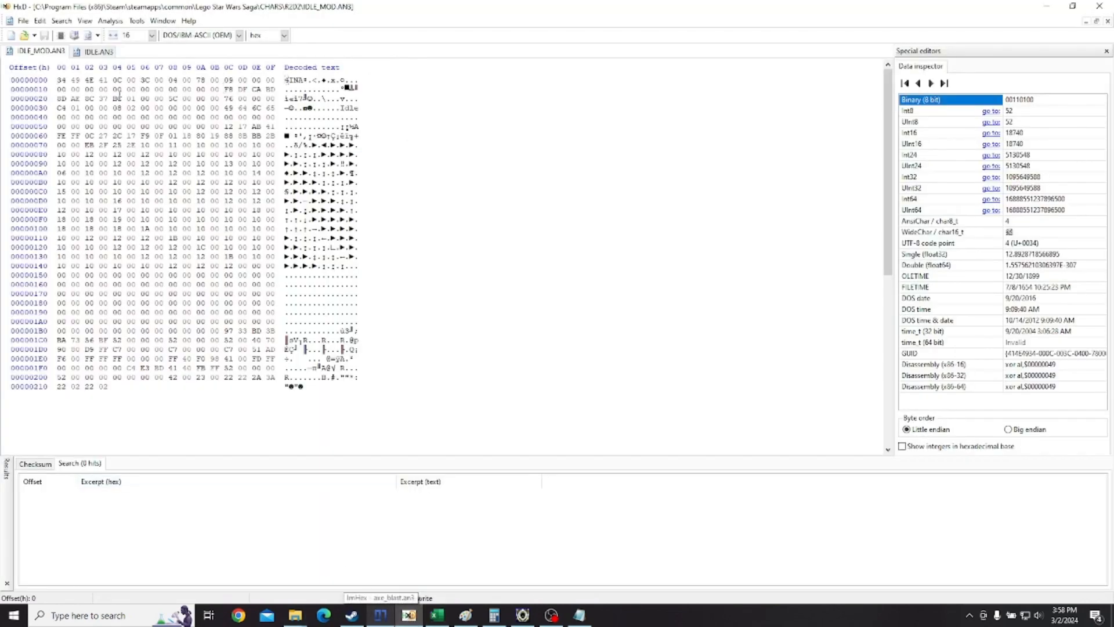
{"action": "left_click", "coordinate": [225, 100]}
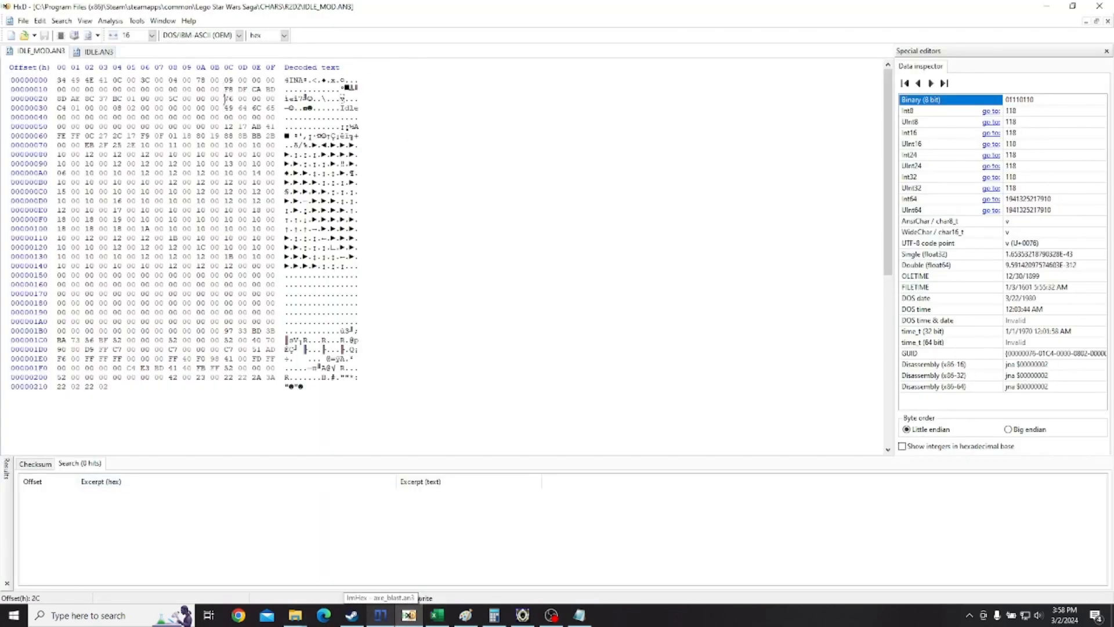
{"action": "left_click_drag", "start_coordinate": [225, 100], "coordinate": [244, 100]}
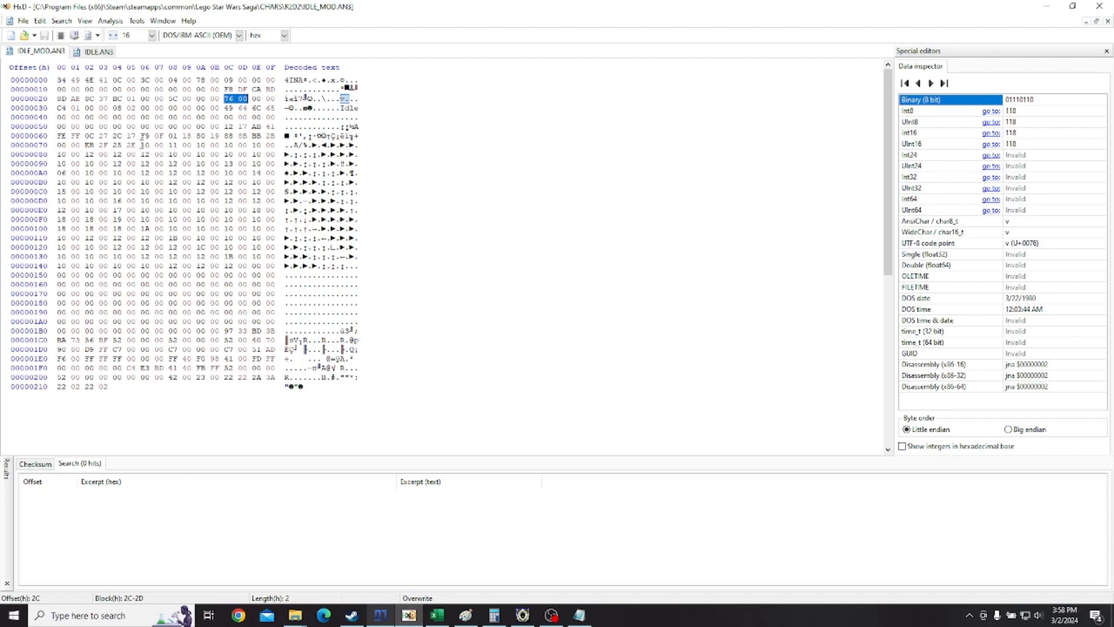
Step through the R2D2, tilt and head bone matrices from offset 76, then select the head's Translation-Y bytes at 9C.
{"action": "left_click_drag", "start_coordinate": [143, 145], "coordinate": [167, 154]}
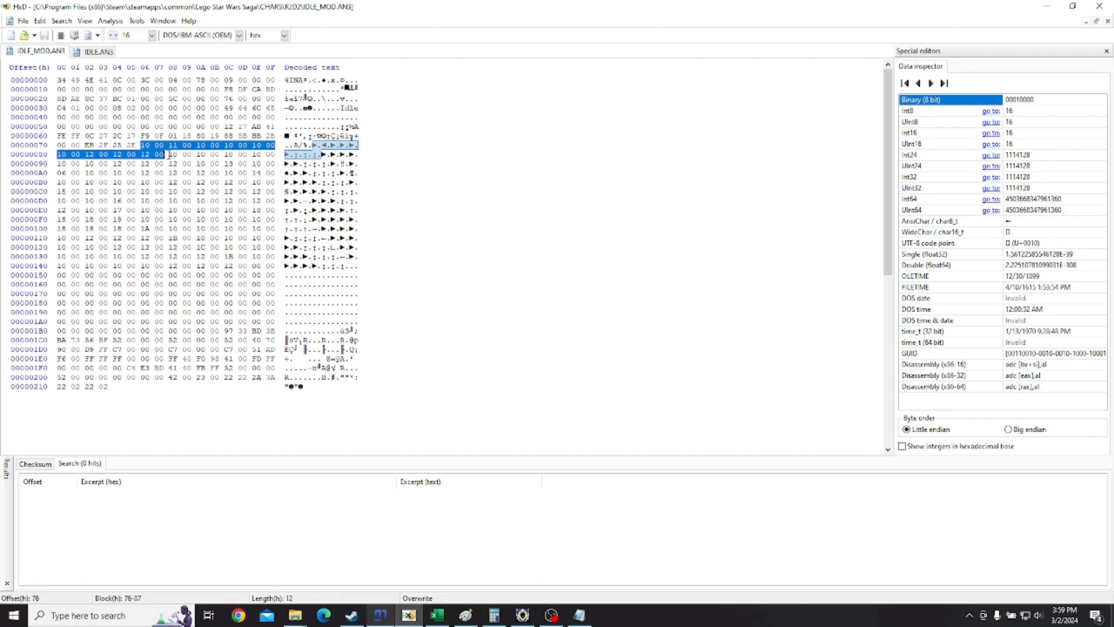
{"action": "left_click_drag", "start_coordinate": [173, 155], "coordinate": [193, 164]}
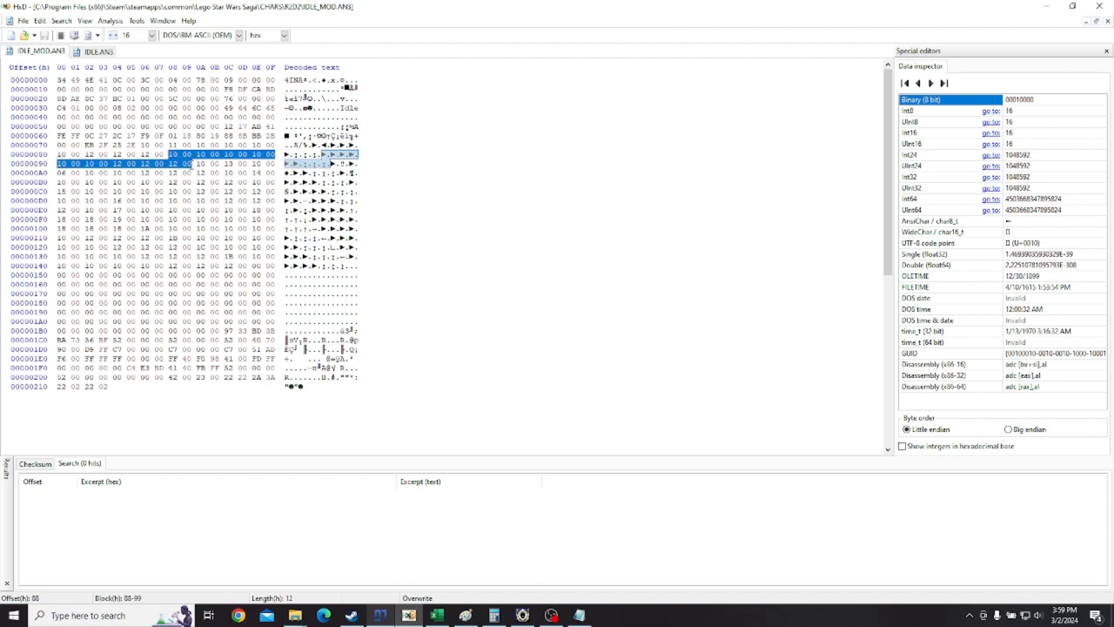
{"action": "left_click_drag", "start_coordinate": [200, 164], "coordinate": [220, 173]}
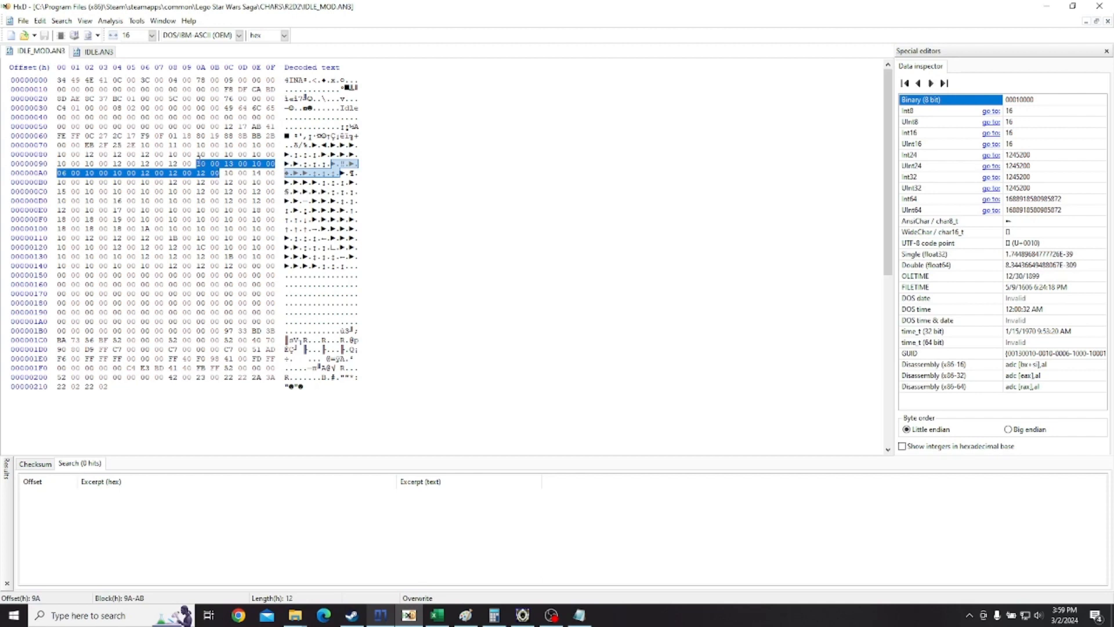
{"action": "left_click", "coordinate": [199, 163]}
{"action": "left_click_drag", "start_coordinate": [219, 164], "coordinate": [247, 165]}
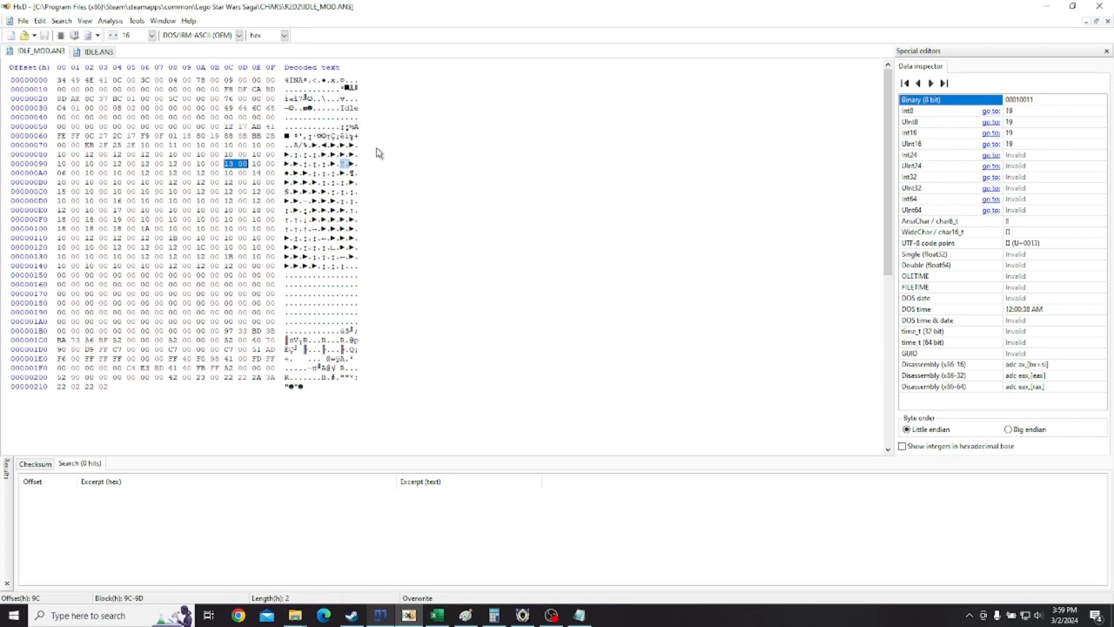
Look up the Static Data Pointer on the Header sheet, then select its two bytes at offset 28 in HxD.
{"action": "left_click", "coordinate": [438, 615]}
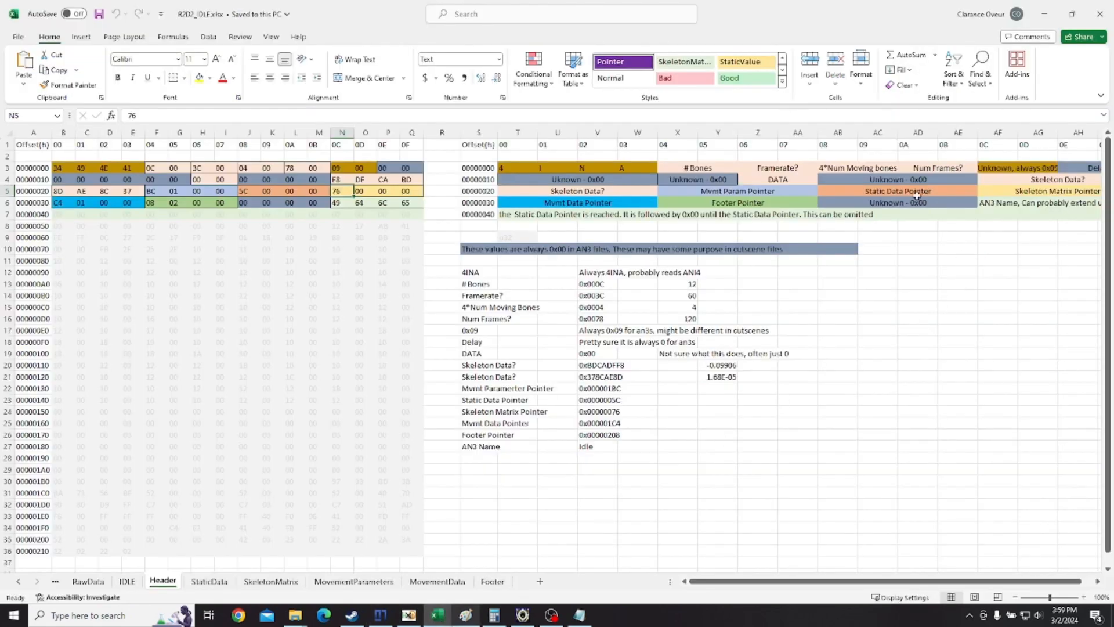
{"action": "left_click", "coordinate": [848, 192]}
{"action": "left_click", "coordinate": [246, 191]}
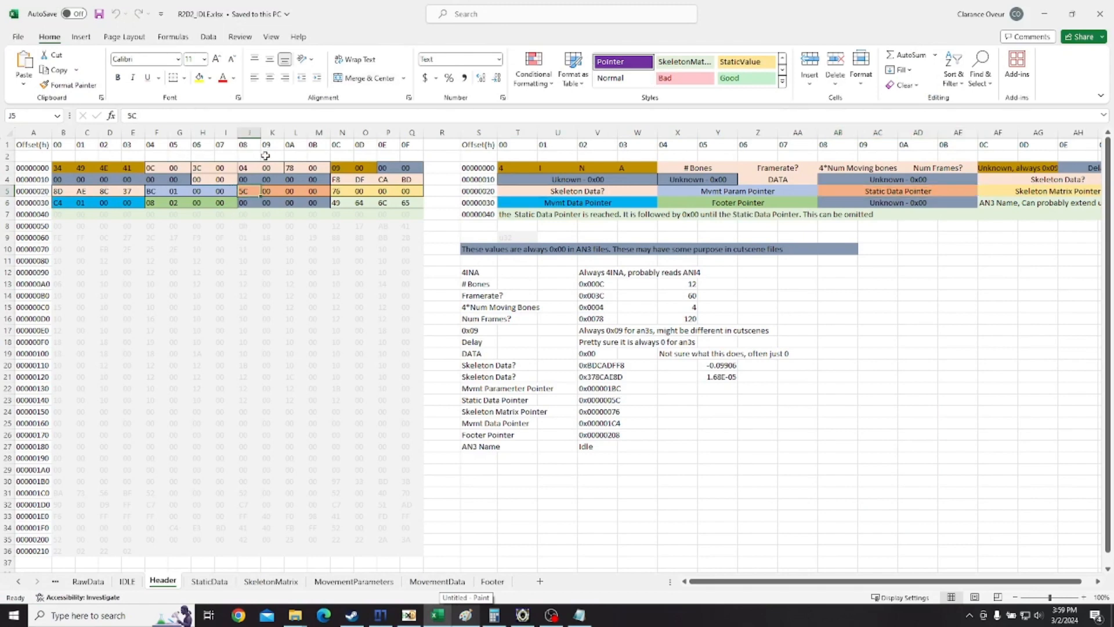
{"action": "left_click", "coordinate": [1045, 10]}
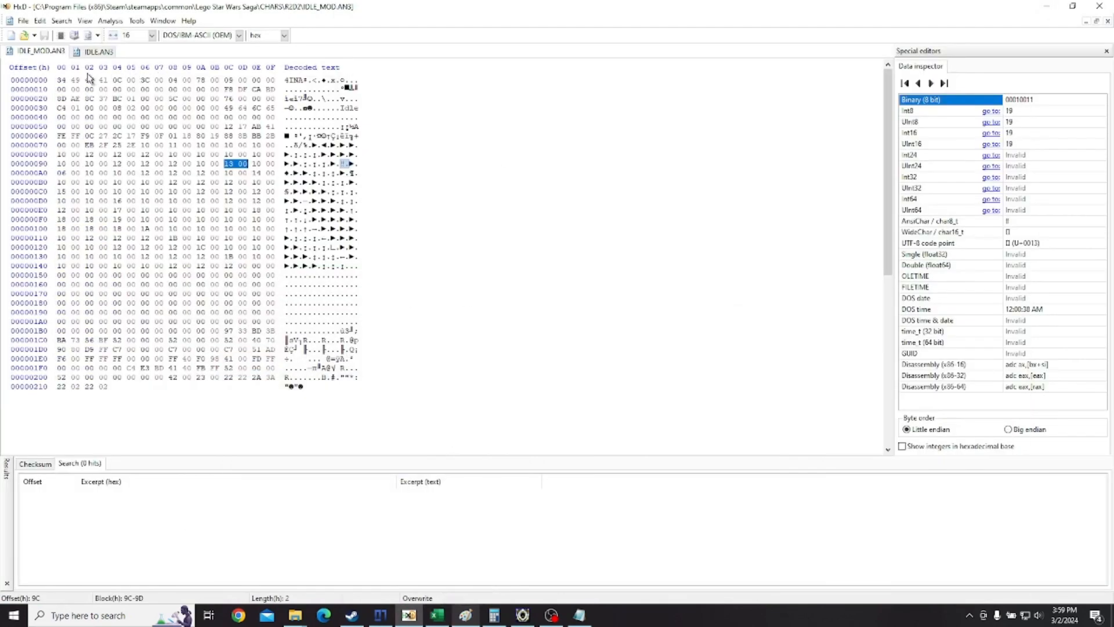
{"action": "left_click_drag", "start_coordinate": [173, 98], "coordinate": [186, 99]}
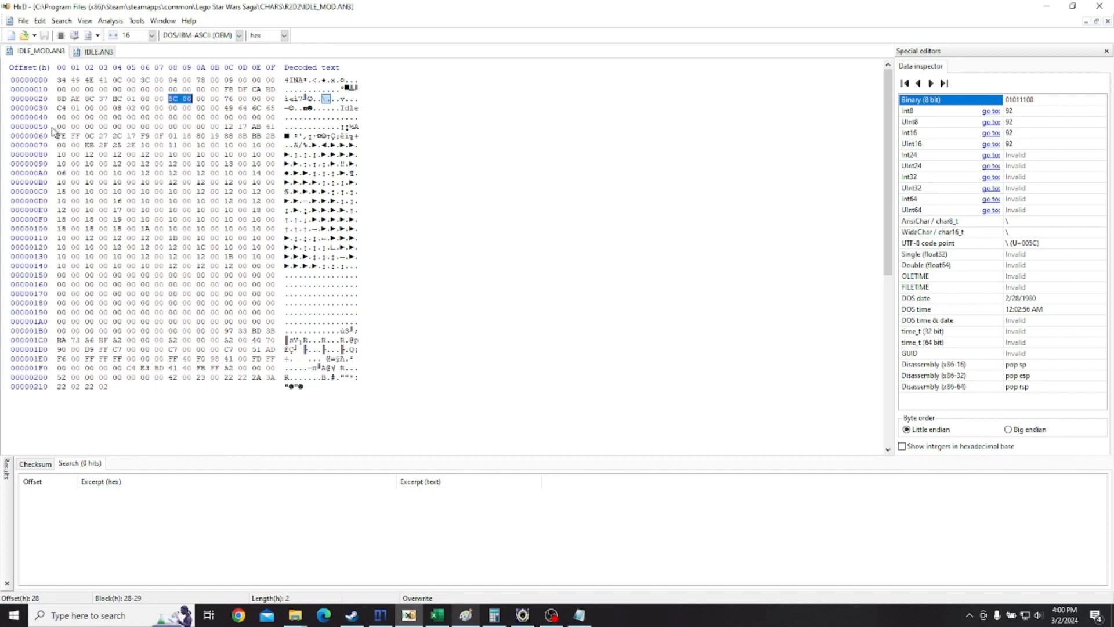
Count through the two-byte static values from offset 5C to index 3 at offsets 62-63.
{"action": "left_click_drag", "start_coordinate": [228, 126], "coordinate": [244, 126]}
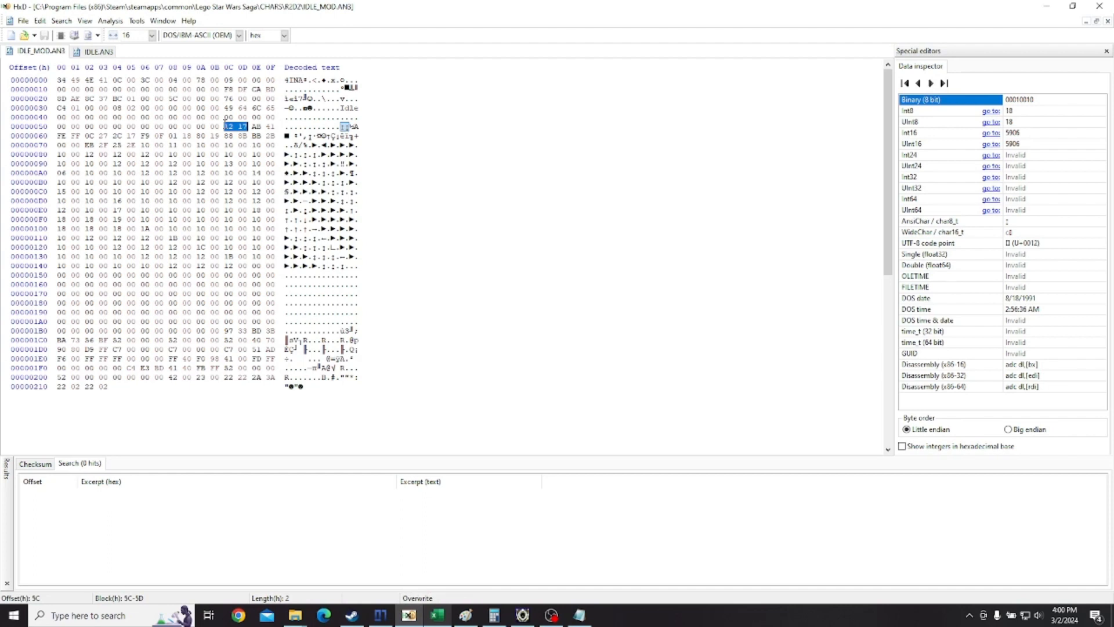
{"action": "left_click_drag", "start_coordinate": [253, 127], "coordinate": [277, 126]}
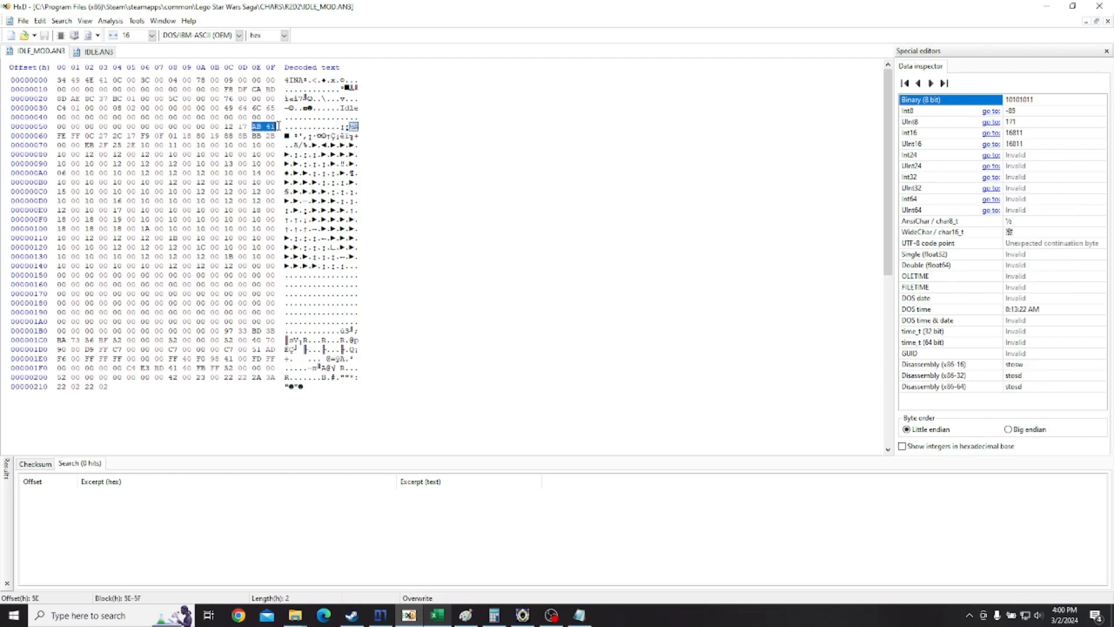
{"action": "left_click_drag", "start_coordinate": [59, 136], "coordinate": [108, 137]}
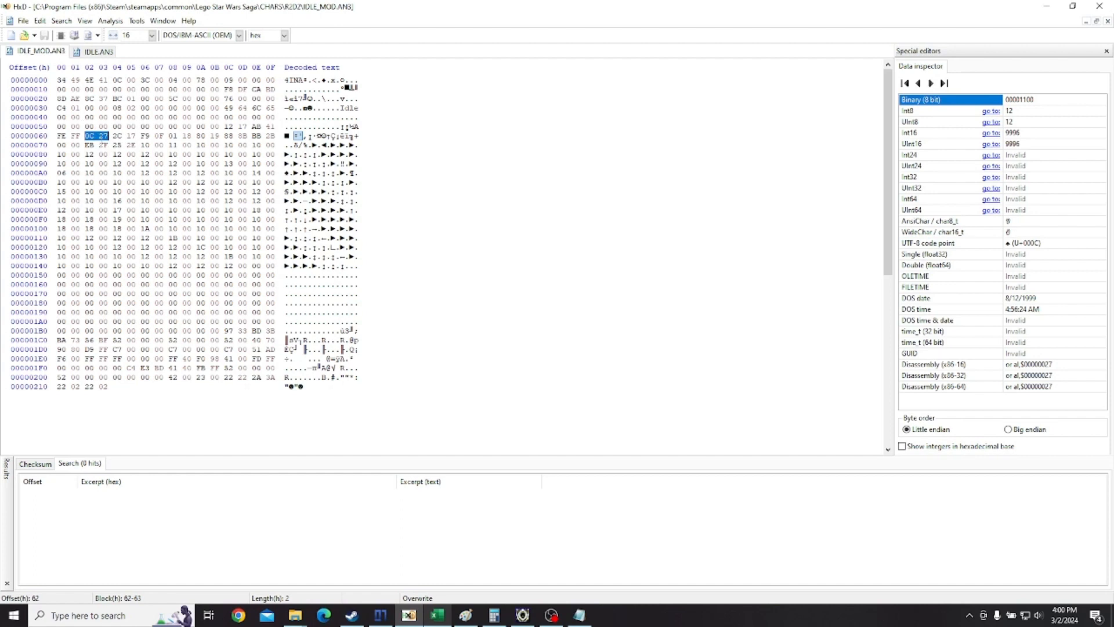
{"action": "left_click", "coordinate": [104, 137]}
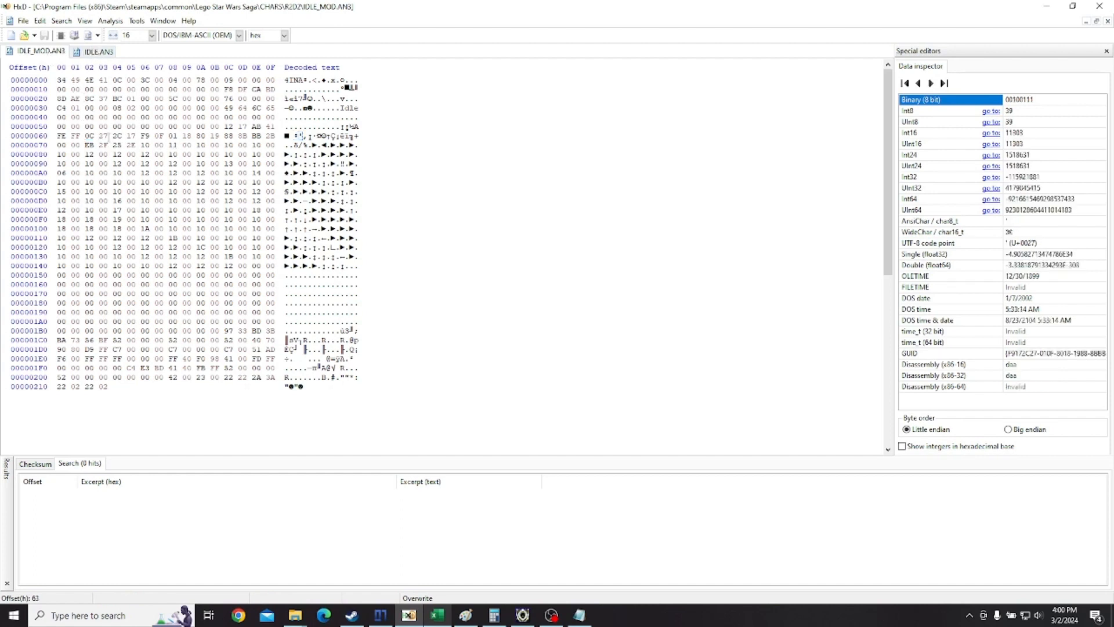
{"action": "left_click_drag", "start_coordinate": [86, 136], "coordinate": [108, 137]}
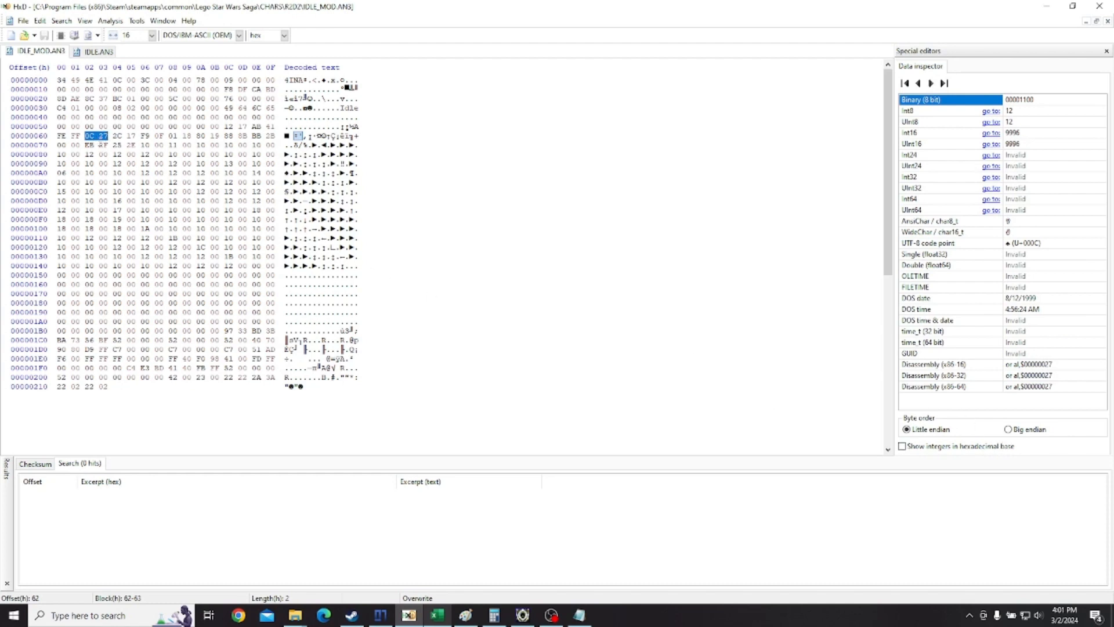
Change the byte at offset 63 to 47 in IDLE_MOD.AN3 and save the file.
{"action": "left_click", "coordinate": [101, 137]}
{"action": "left_click_drag", "start_coordinate": [100, 136], "coordinate": [110, 137]}
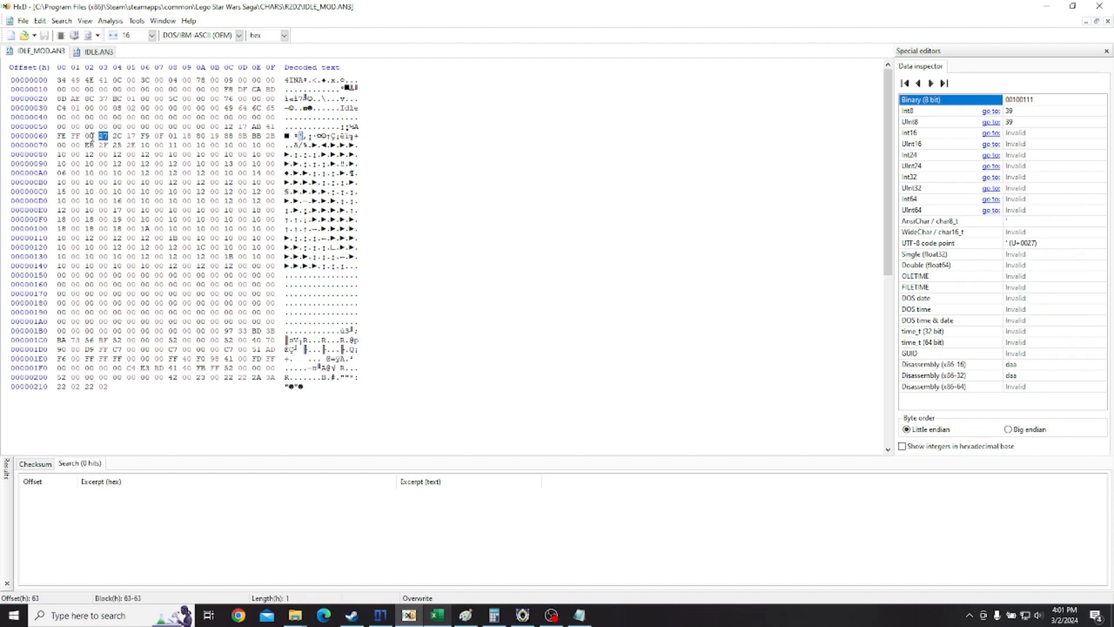
{"action": "left_click_drag", "start_coordinate": [87, 137], "coordinate": [94, 137]}
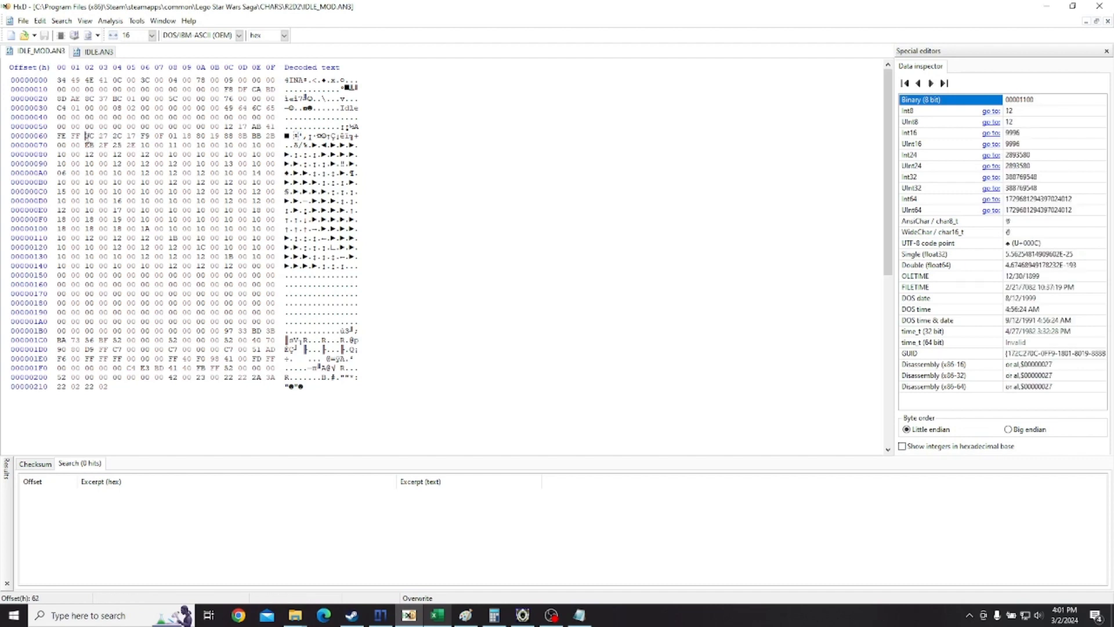
{"action": "left_click", "coordinate": [100, 137]}
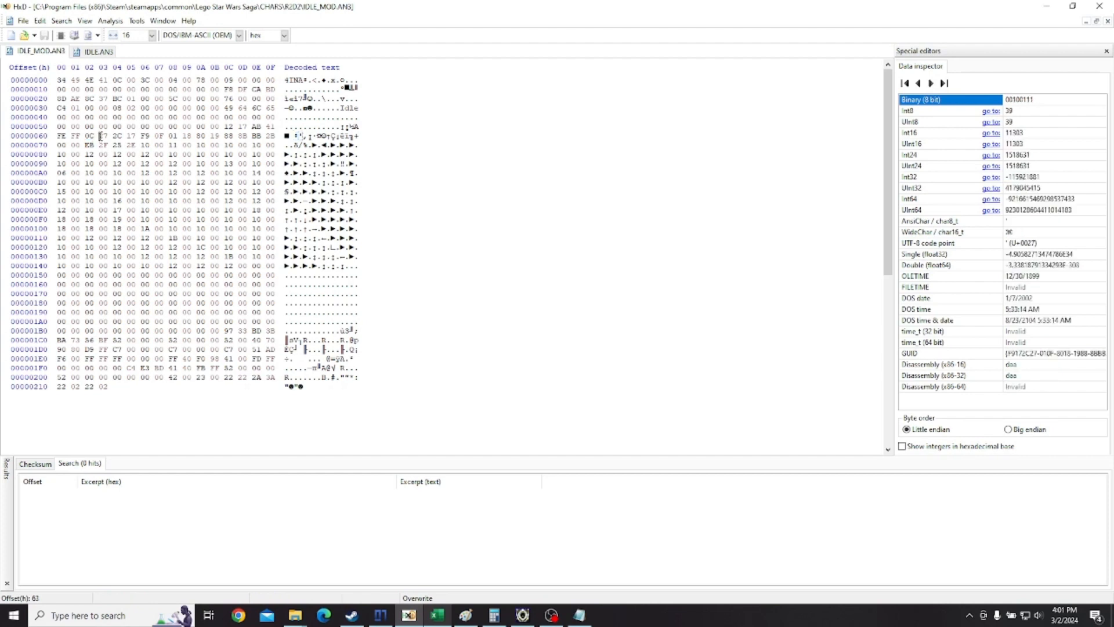
{"action": "left_click_drag", "start_coordinate": [100, 136], "coordinate": [93, 136]}
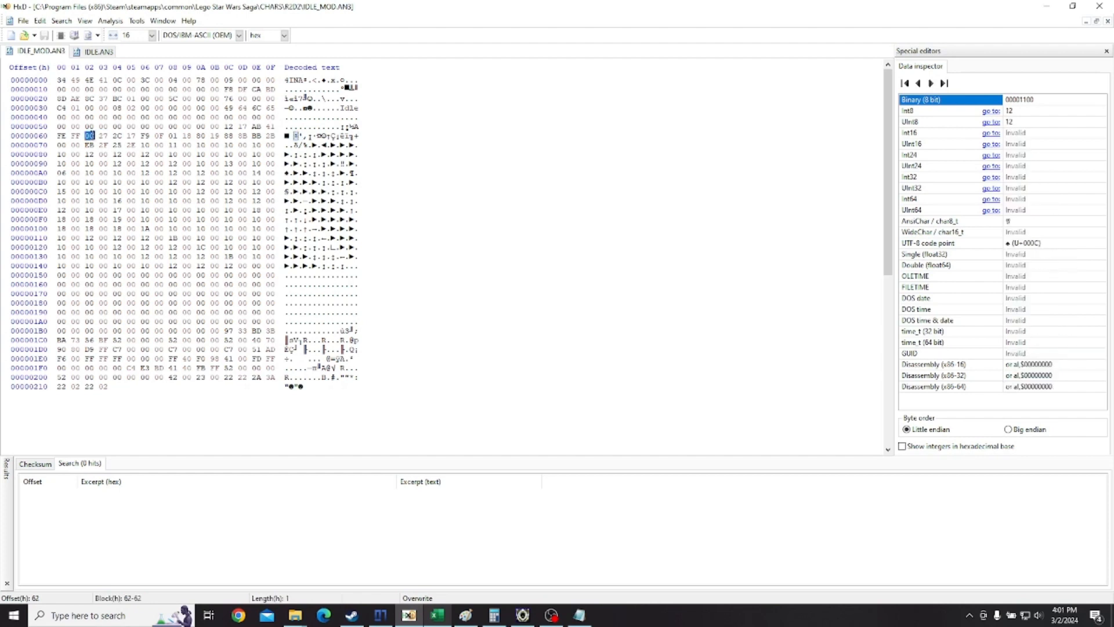
{"action": "left_click", "coordinate": [99, 137]}
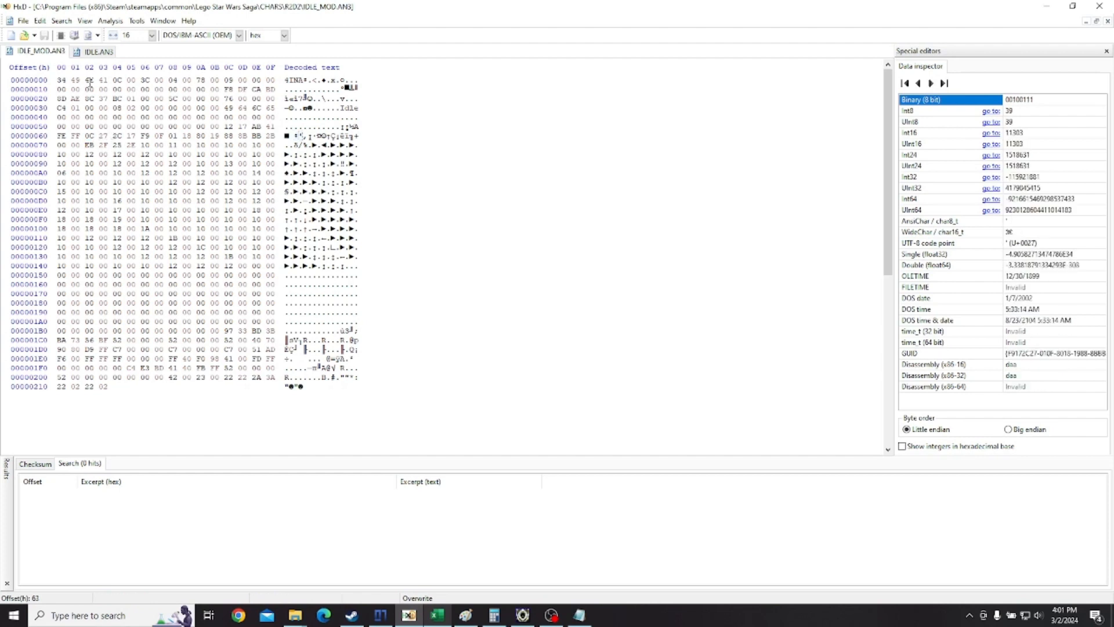
{"action": "type", "text": "4"}
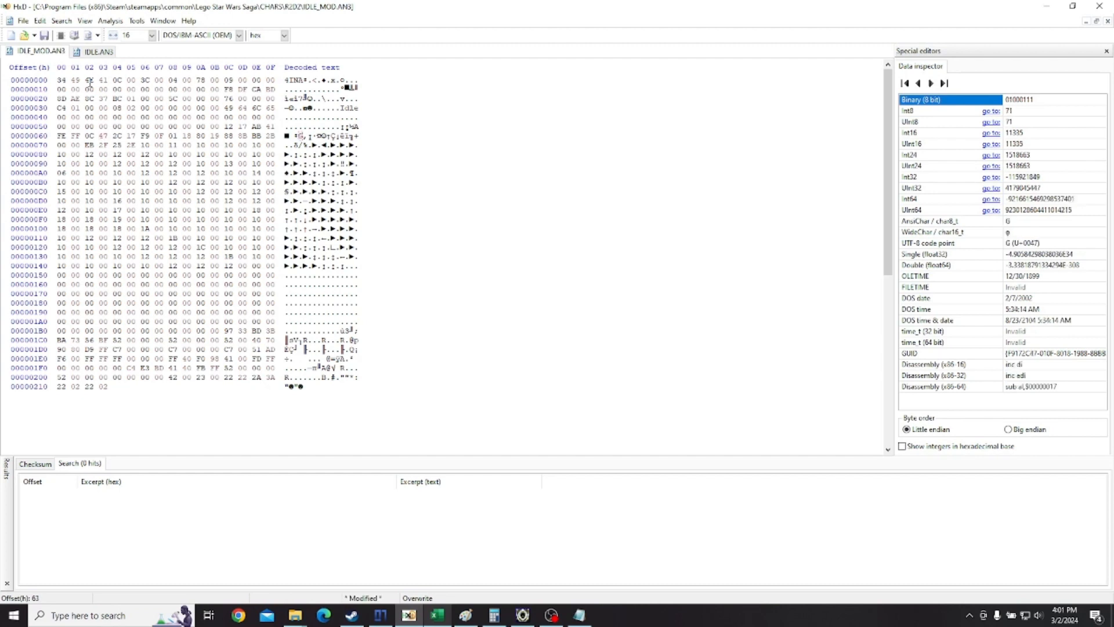
{"action": "key", "text": "ctrl+s"}
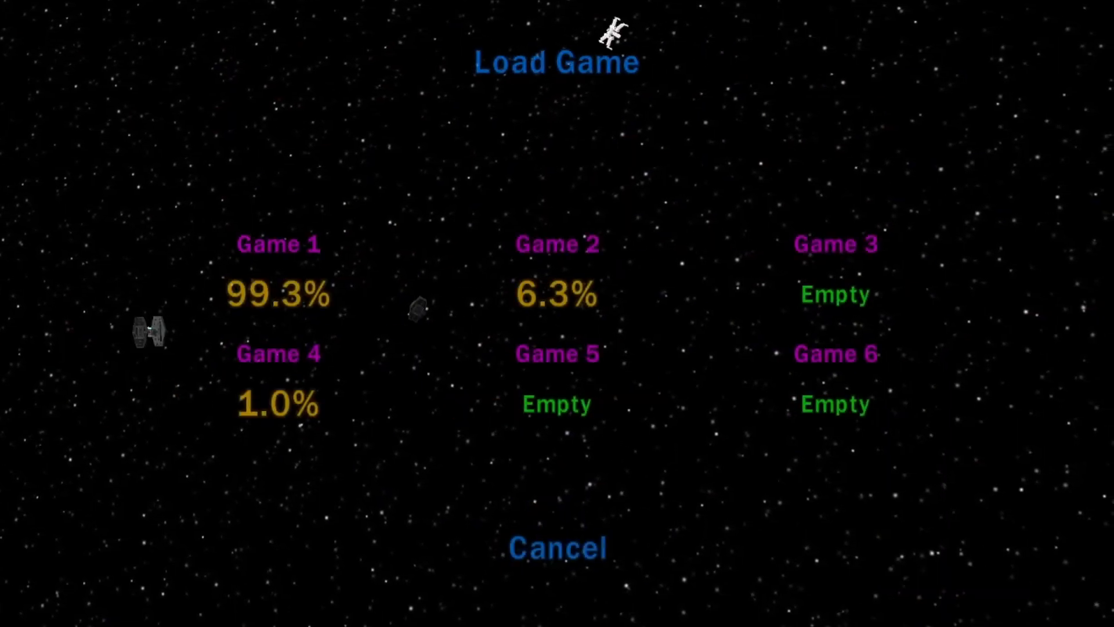
Load the Game 1 save and drive R2-D2 around the courtyard, stopping and turning, to check the modified idle animation.
{"action": "key", "text": "Return"}
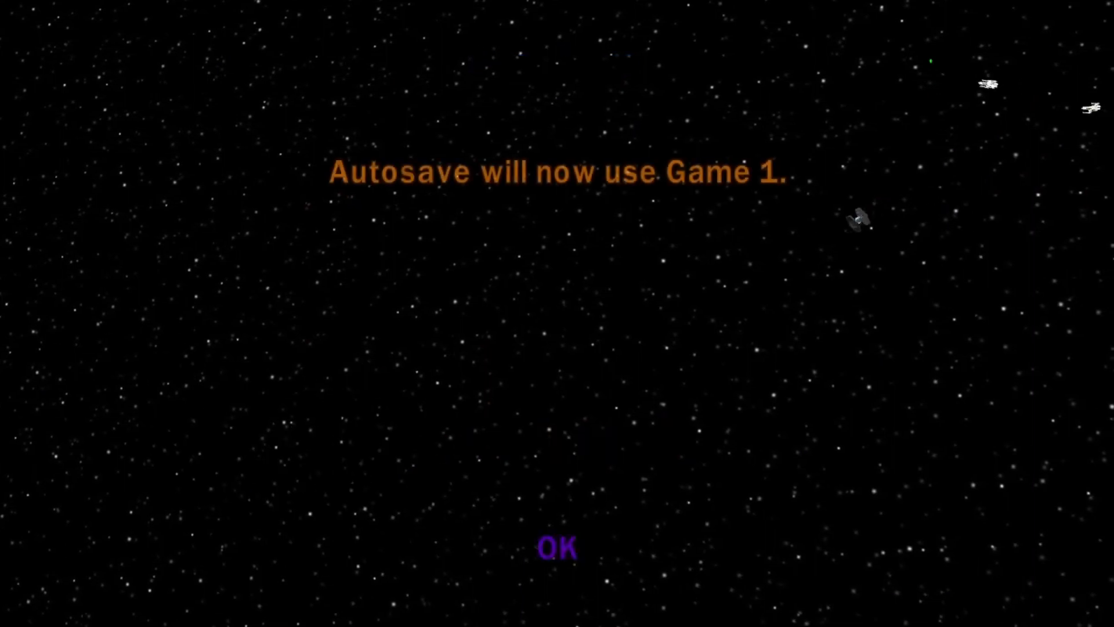
{"action": "key", "text": "Return"}
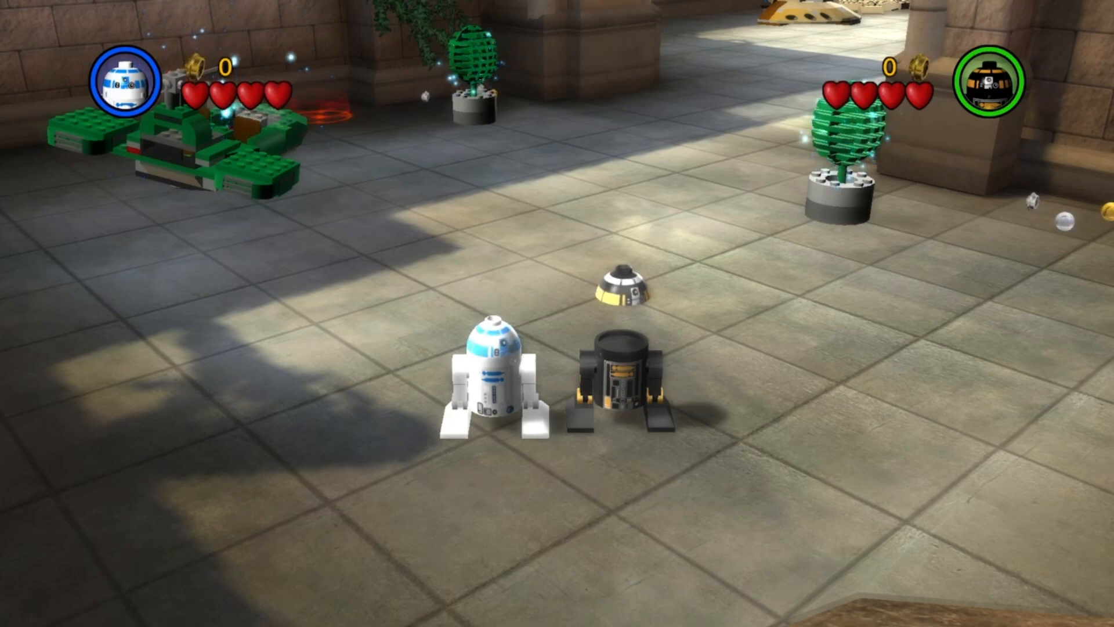
{"action": "key", "text": "w"}
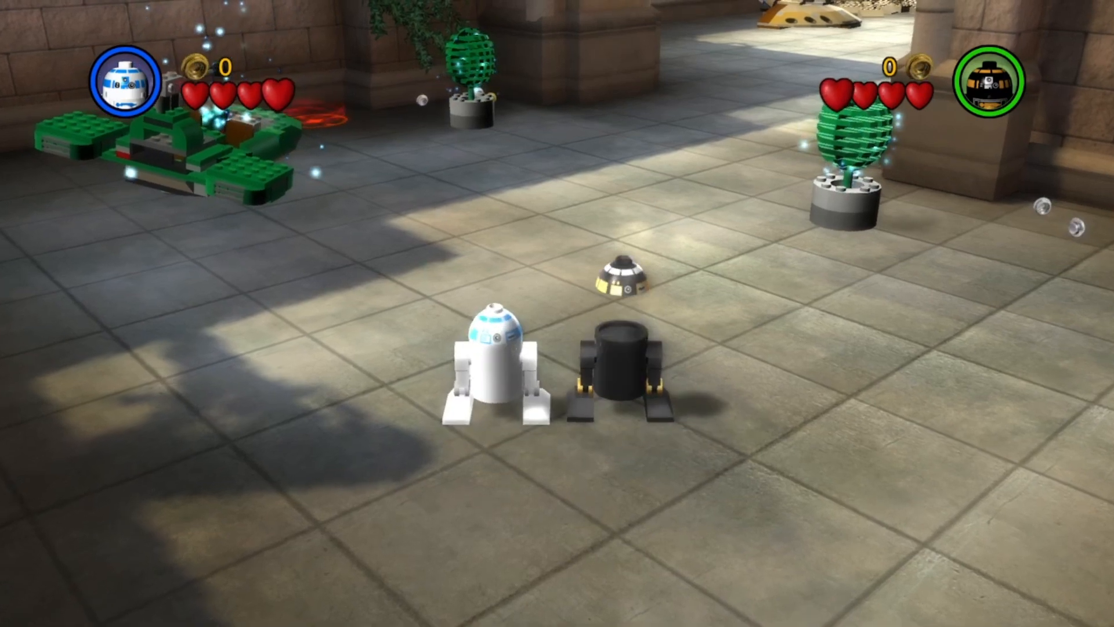
{"action": "key", "text": "w"}
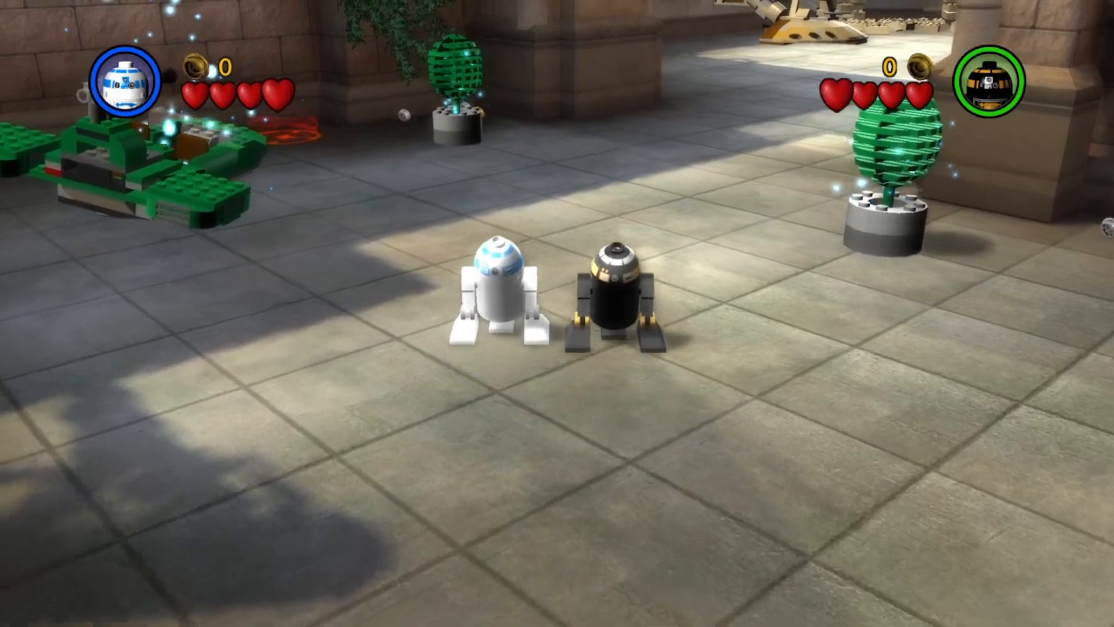
{"action": "key", "text": "a"}
{"action": "key", "text": "s"}
{"action": "key", "text": "d"}
{"action": "key", "text": "a"}
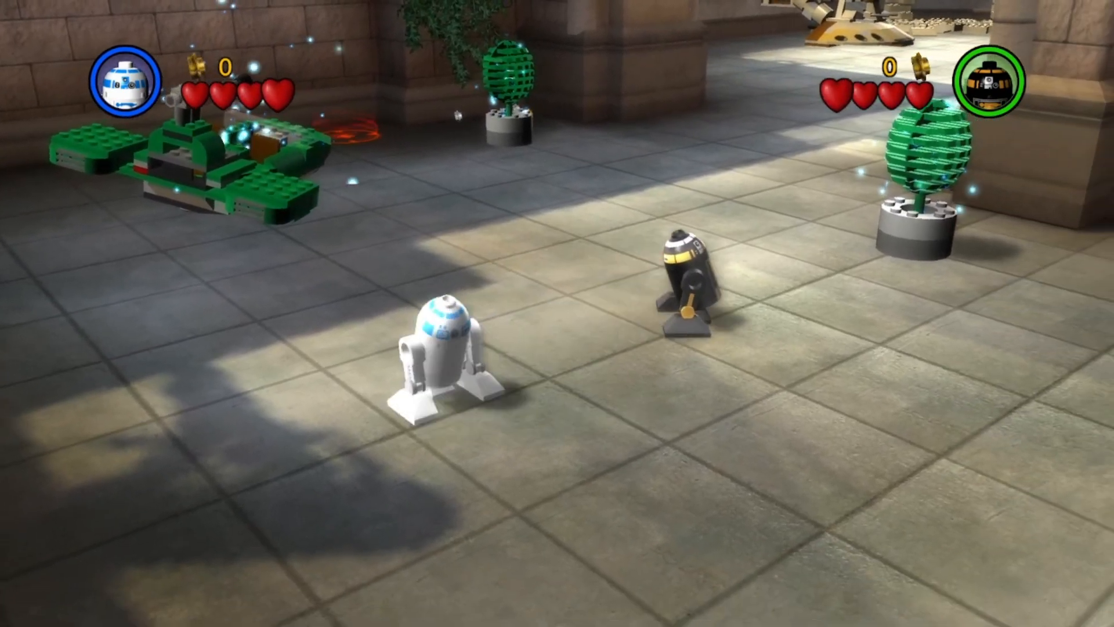
{"action": "key", "text": "d"}
{"action": "key", "text": "a"}
{"action": "key", "text": "d"}
{"action": "key", "text": "s"}
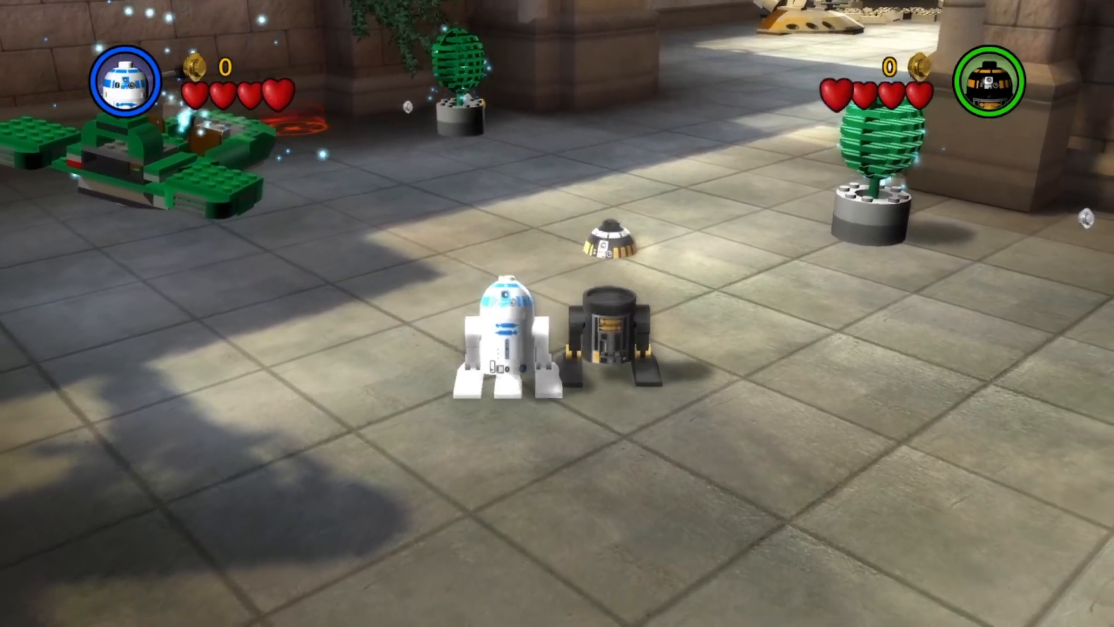
{"action": "key", "text": "s"}
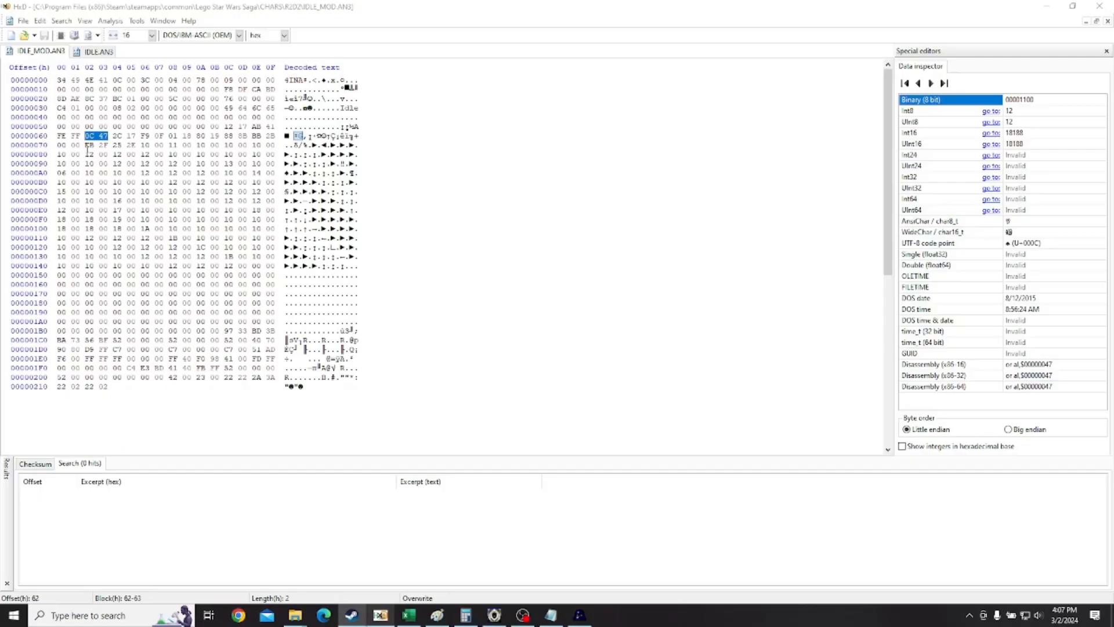
Compare the two bytes at offsets 62-63 in IDLE_MOD.AN3 with the same bytes in the original IDLE.AN3.
{"action": "left_click", "coordinate": [102, 139]}
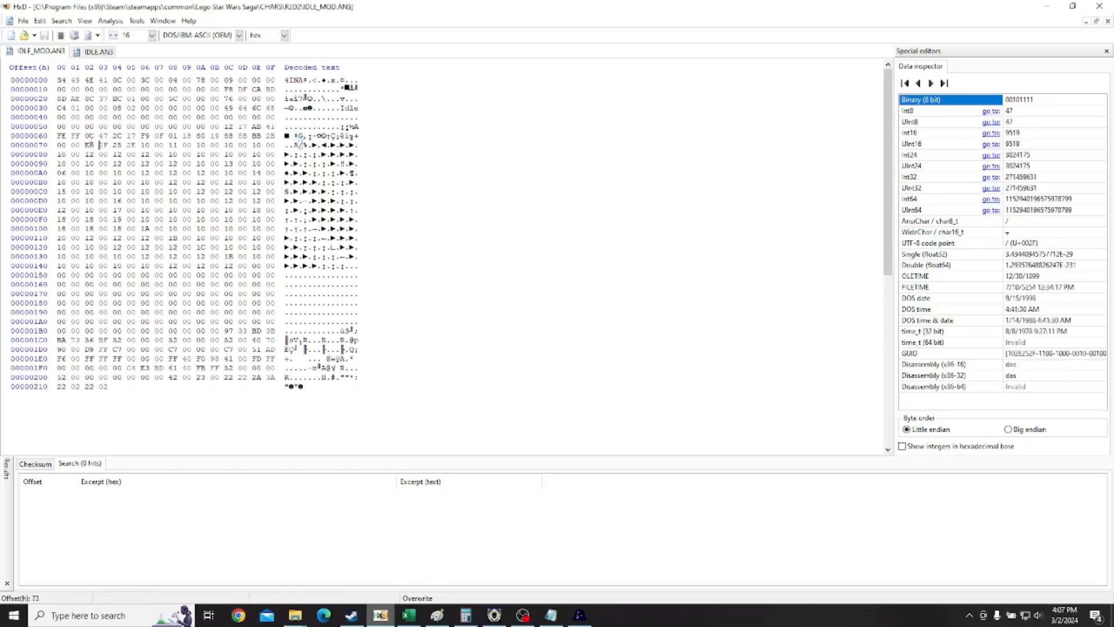
{"action": "left_click_drag", "start_coordinate": [101, 139], "coordinate": [91, 143]}
{"action": "key", "text": "shift+Right"}
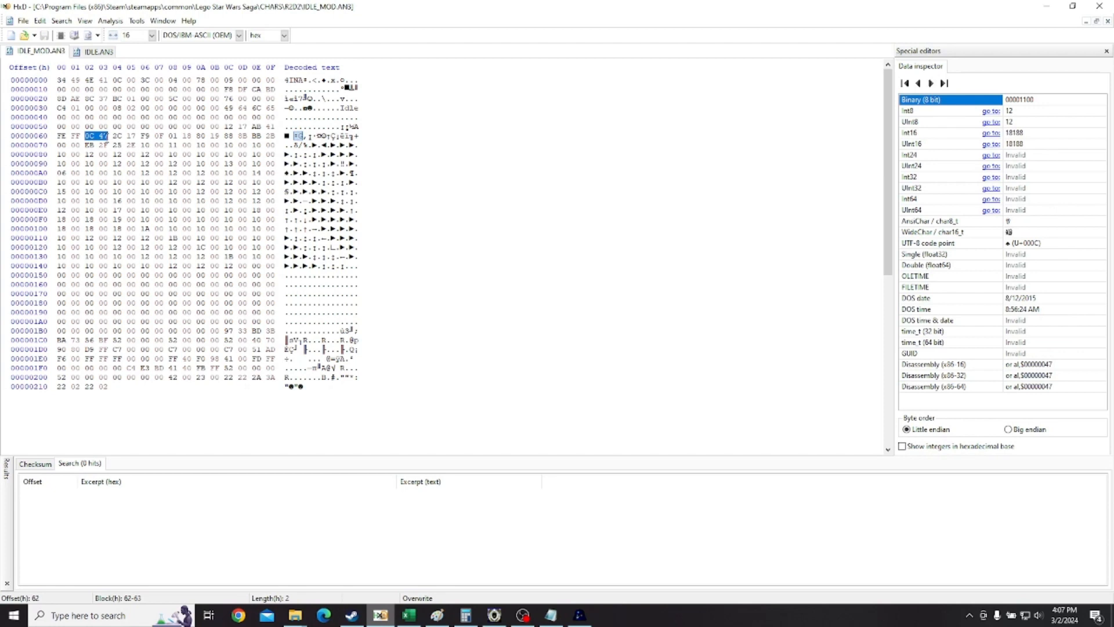
{"action": "left_click", "coordinate": [105, 53]}
{"action": "left_click_drag", "start_coordinate": [87, 137], "coordinate": [110, 137]}
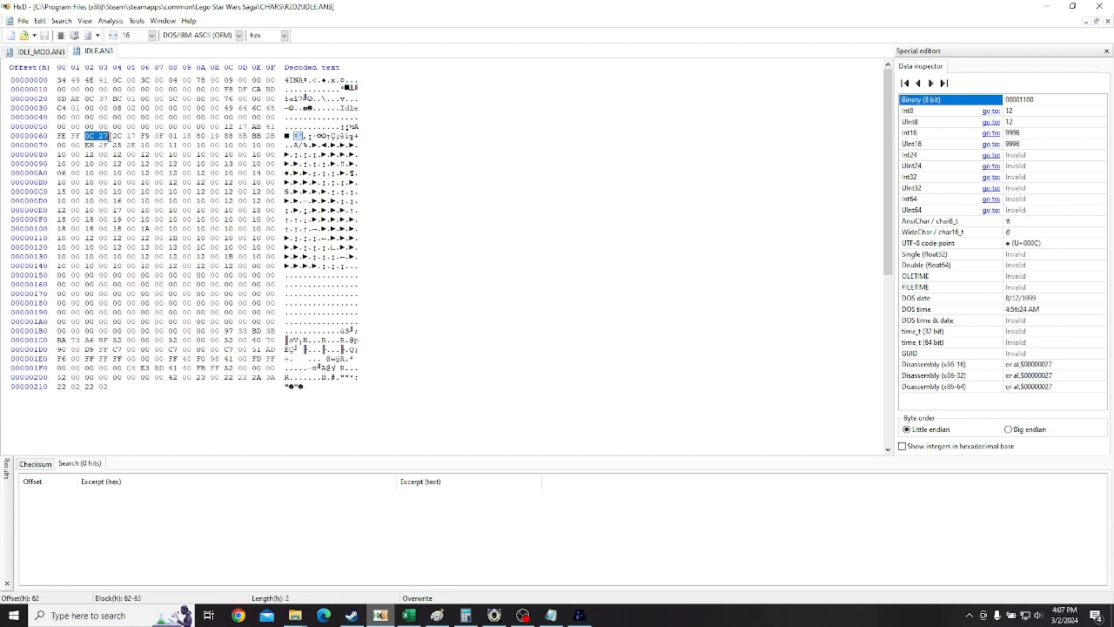
{"action": "left_click", "coordinate": [52, 54]}
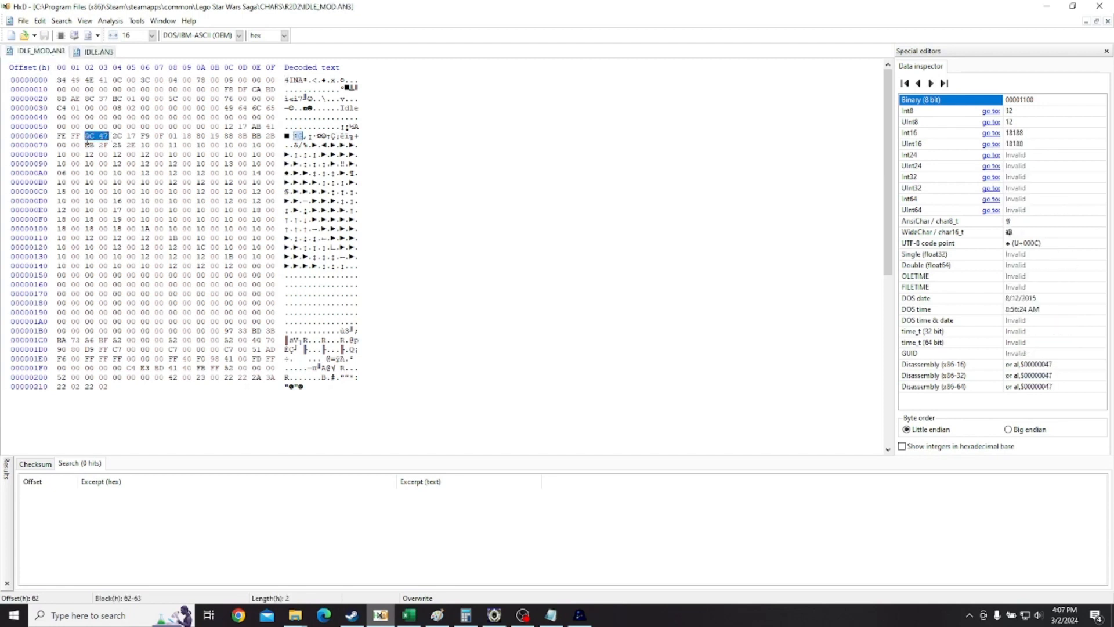
{"action": "left_click", "coordinate": [87, 137]}
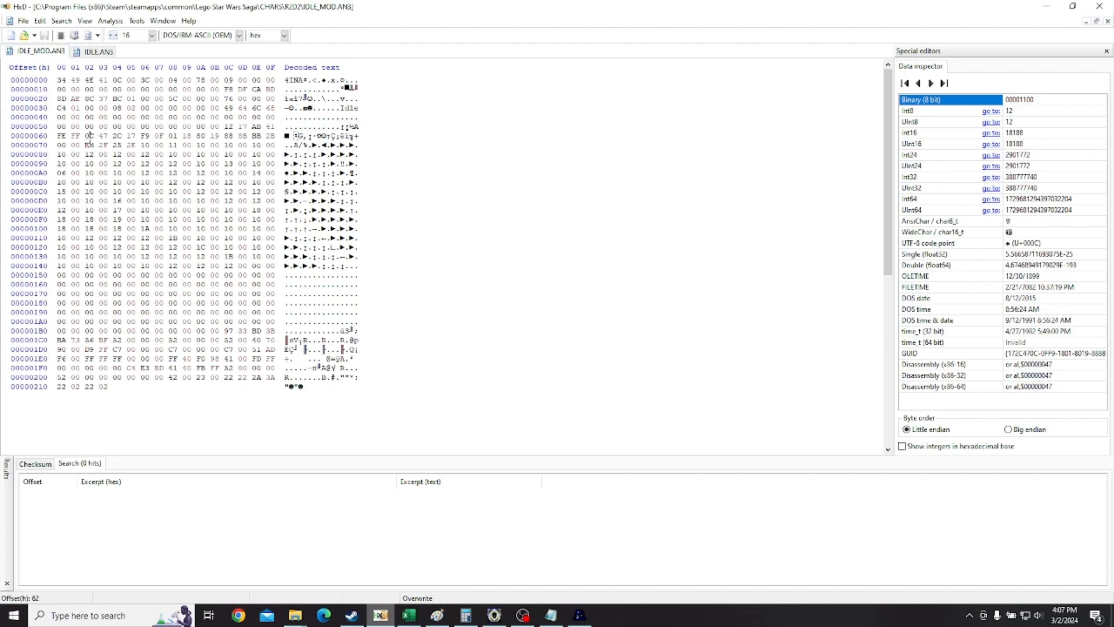
{"action": "left_click_drag", "start_coordinate": [90, 137], "coordinate": [110, 137]}
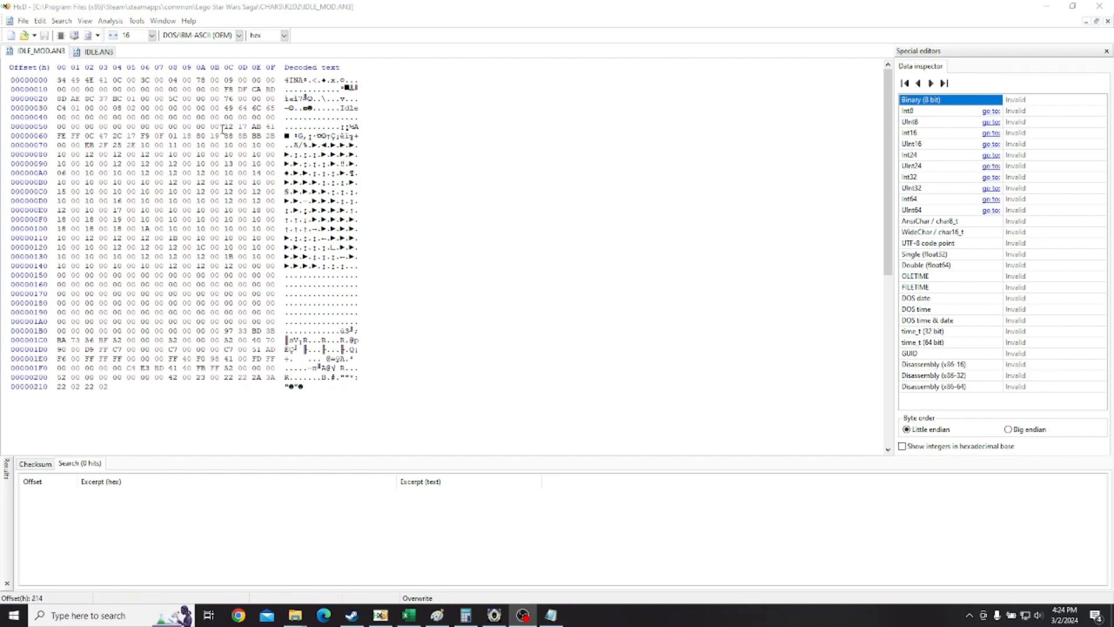
Select the first static value's bytes at 5C-5D, then switch to Noesis and examine the leftLeg bone's axes on the R2D2 model.
{"action": "left_click_drag", "start_coordinate": [222, 128], "coordinate": [244, 130]}
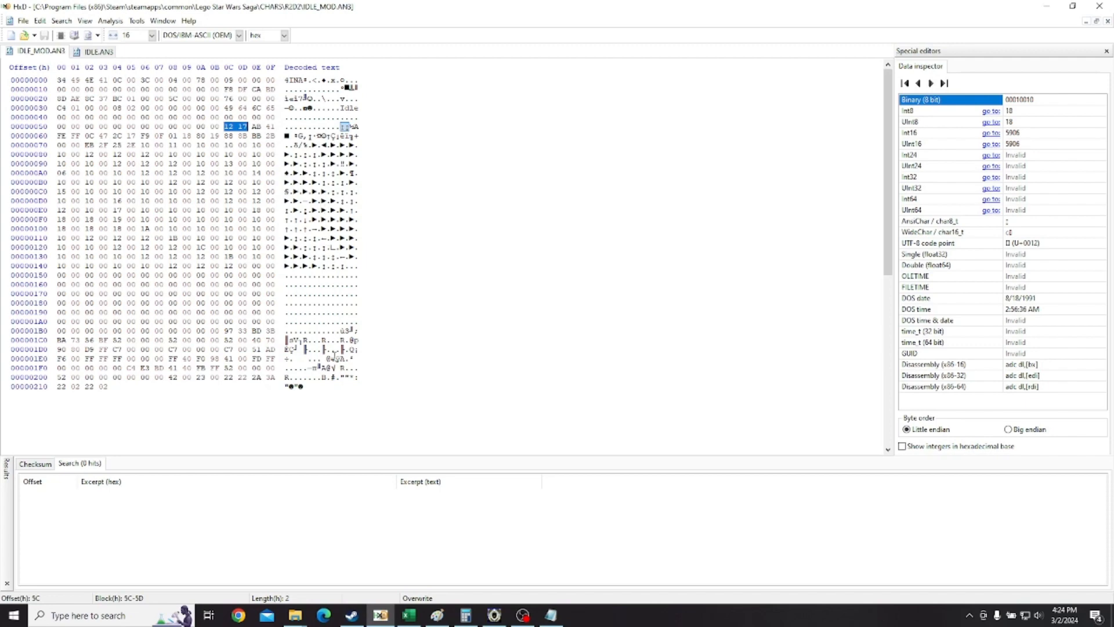
{"action": "left_click", "coordinate": [494, 615]}
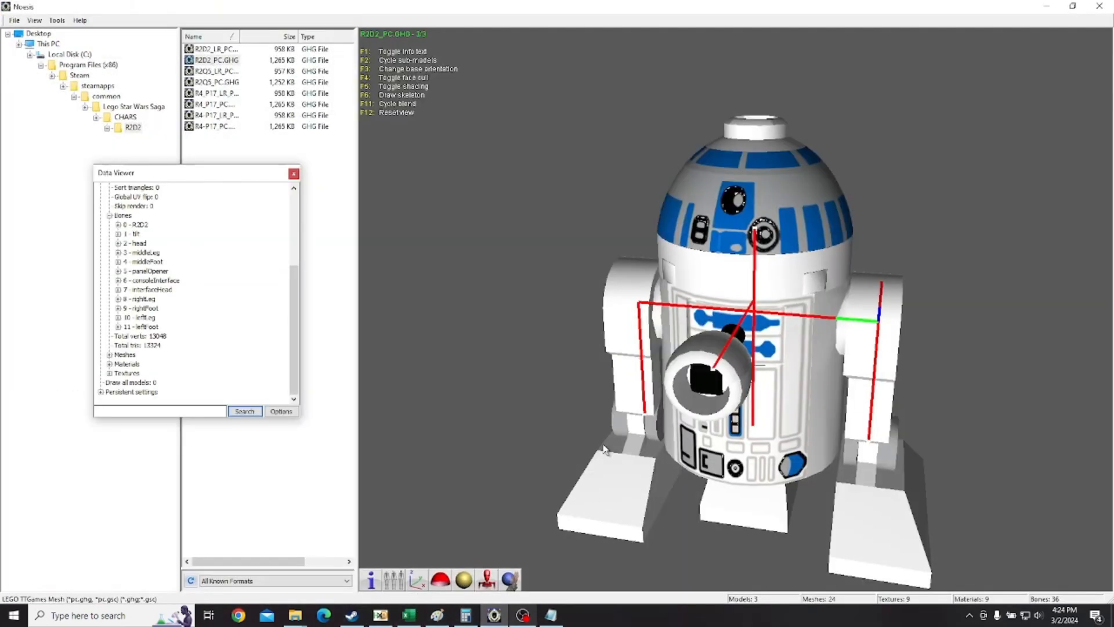
{"action": "key", "text": "F1"}
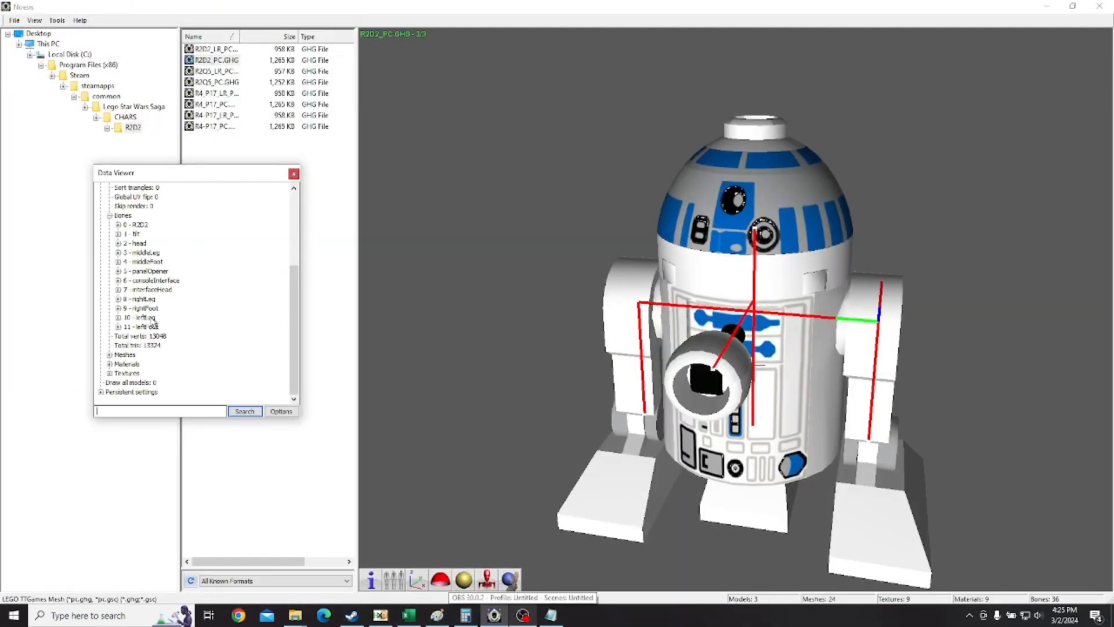
{"action": "left_click", "coordinate": [152, 319]}
{"action": "left_click_drag", "start_coordinate": [711, 368], "coordinate": [856, 299]}
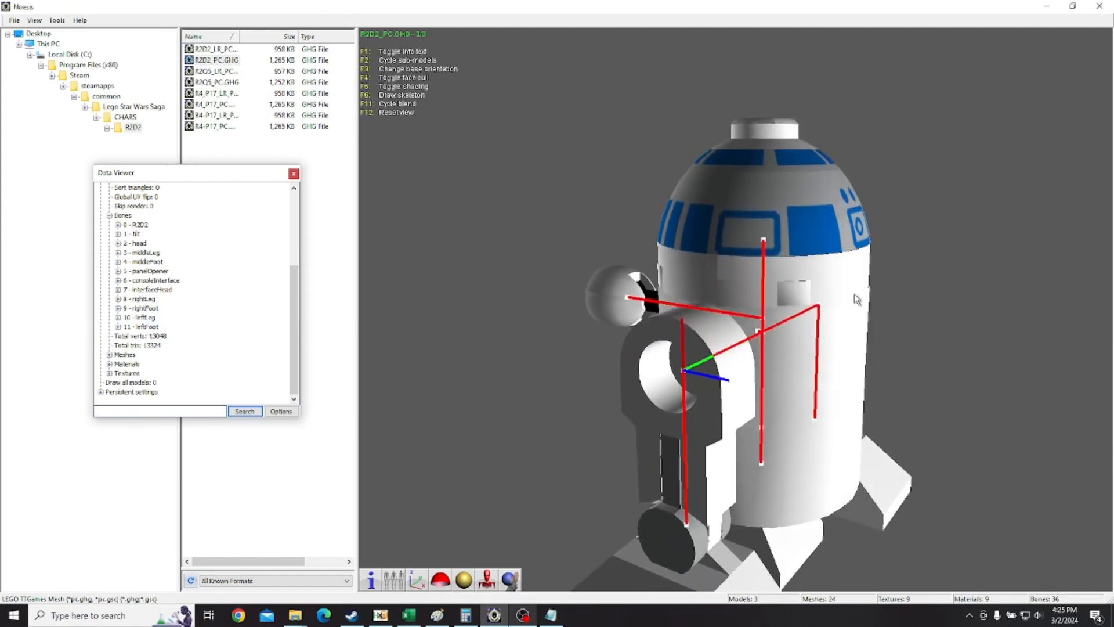
Return to HxD and select the leftLeg bone's matrix bytes at 12A-13B, then its third value at 12E-12F.
{"action": "left_click", "coordinate": [1045, 13]}
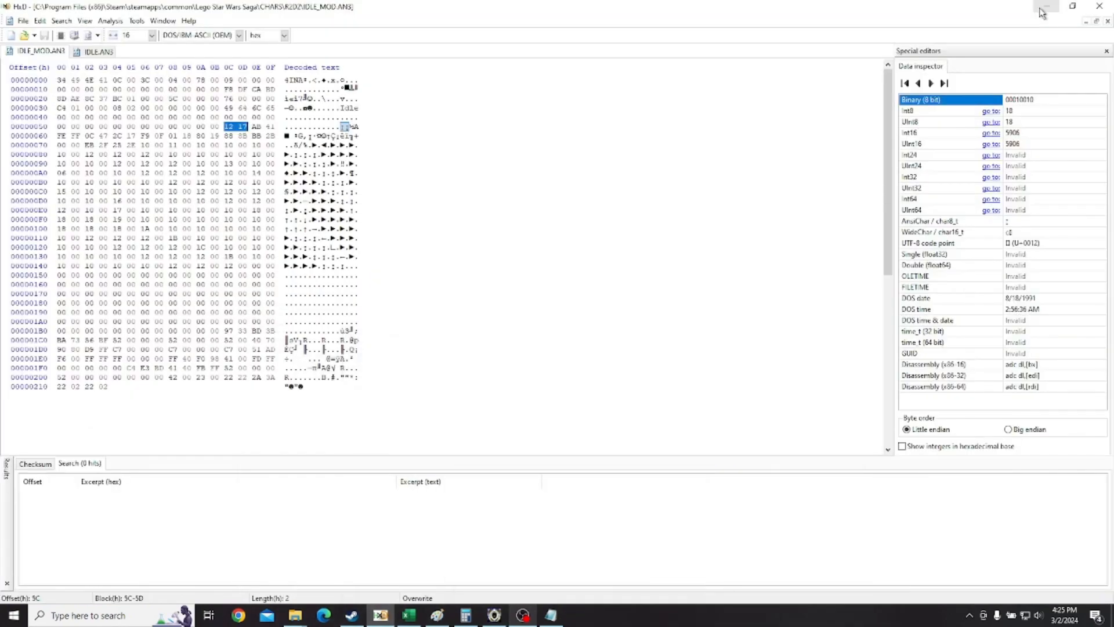
{"action": "left_click_drag", "start_coordinate": [350, 268], "coordinate": [332, 247]}
{"action": "left_click", "coordinate": [348, 267]}
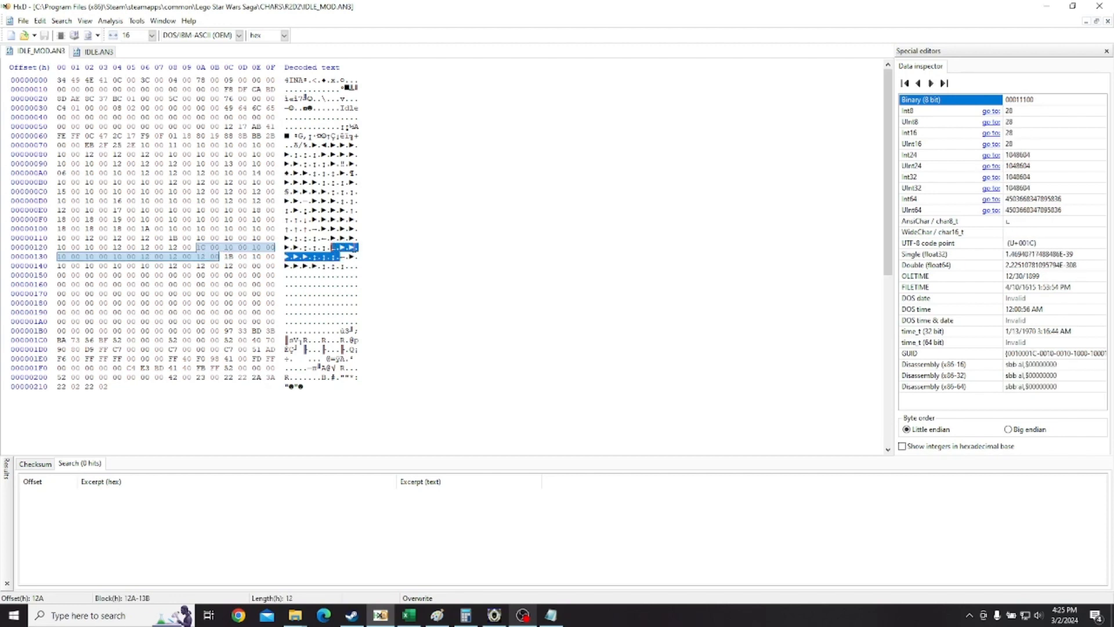
{"action": "left_click_drag", "start_coordinate": [350, 248], "coordinate": [358, 248]}
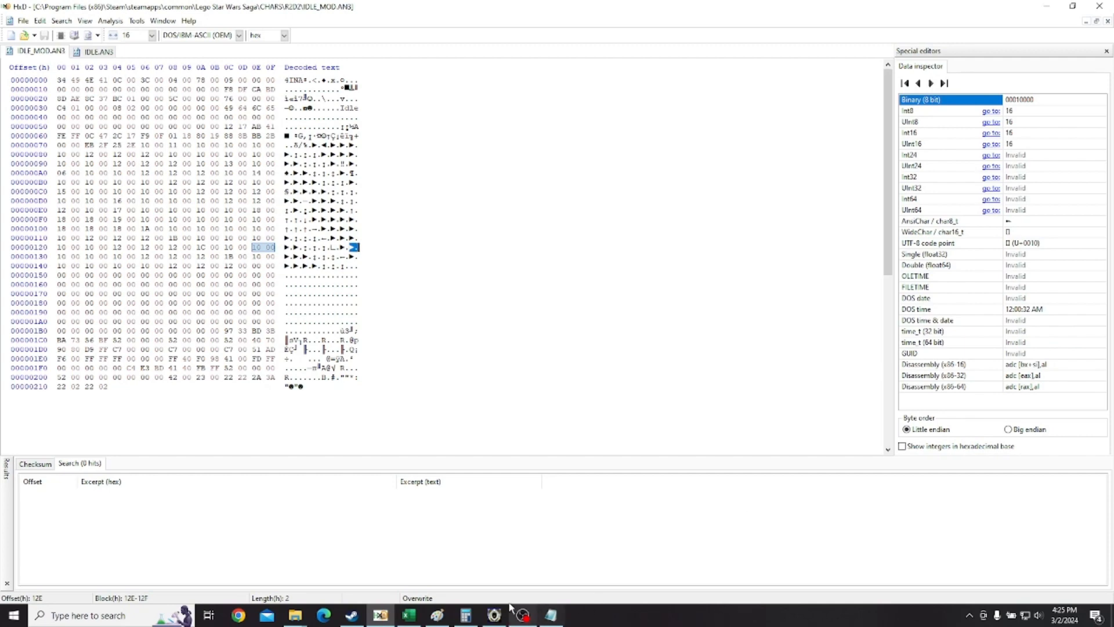
Switch to Noesis, expand the leftLeg bone to read its parent, and compare its axes with the R2D2 root bone's.
{"action": "left_click", "coordinate": [494, 615]}
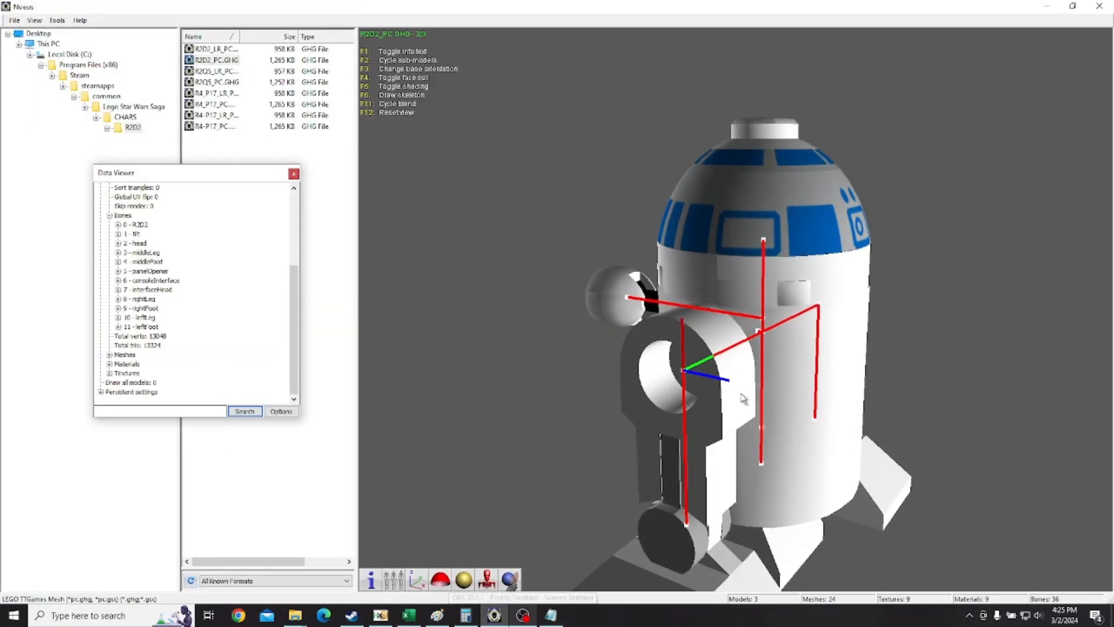
{"action": "left_click_drag", "start_coordinate": [809, 363], "coordinate": [753, 289]}
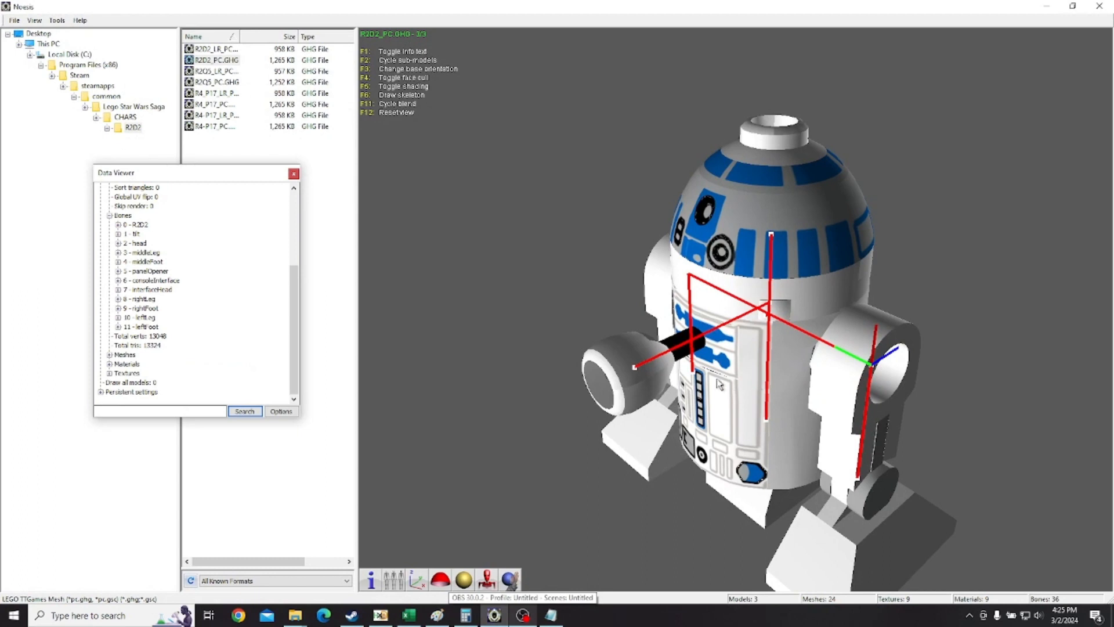
{"action": "double_click", "coordinate": [125, 318]}
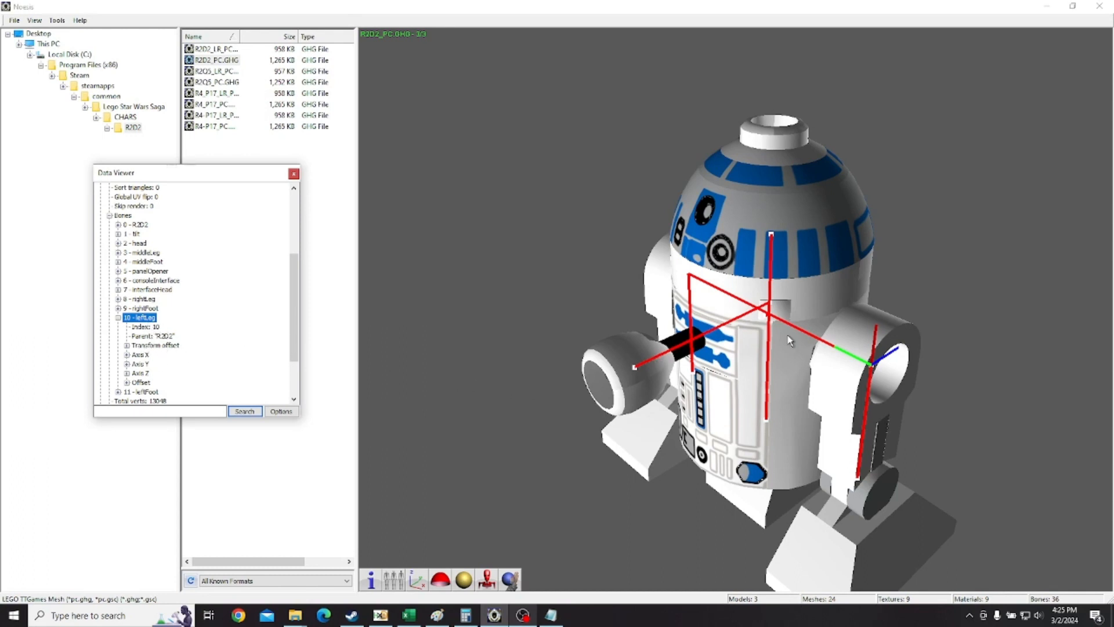
{"action": "left_click", "coordinate": [165, 337]}
{"action": "left_click", "coordinate": [143, 225]}
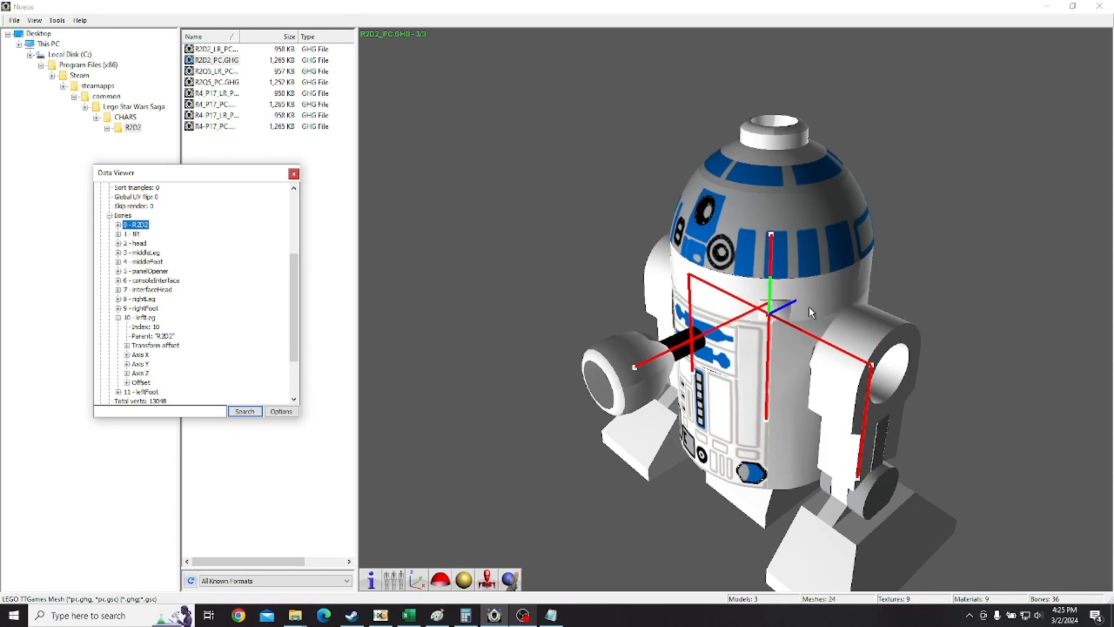
{"action": "left_click", "coordinate": [150, 319]}
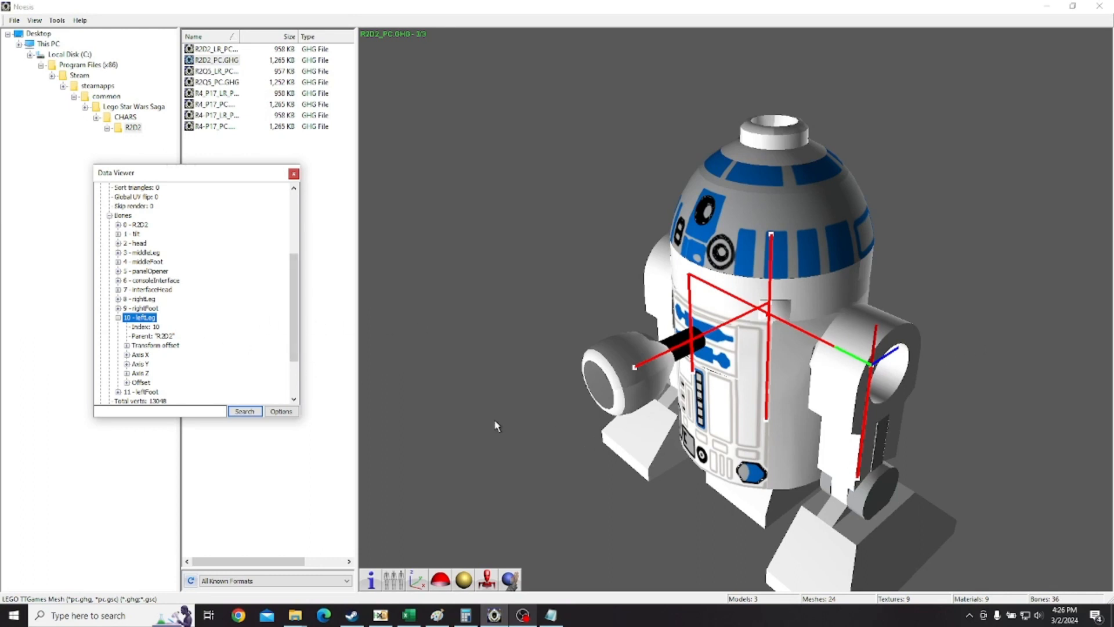
Inspect the head bone's parent and compare its axes with those of the tilt and leftLeg bones.
{"action": "left_click", "coordinate": [137, 244]}
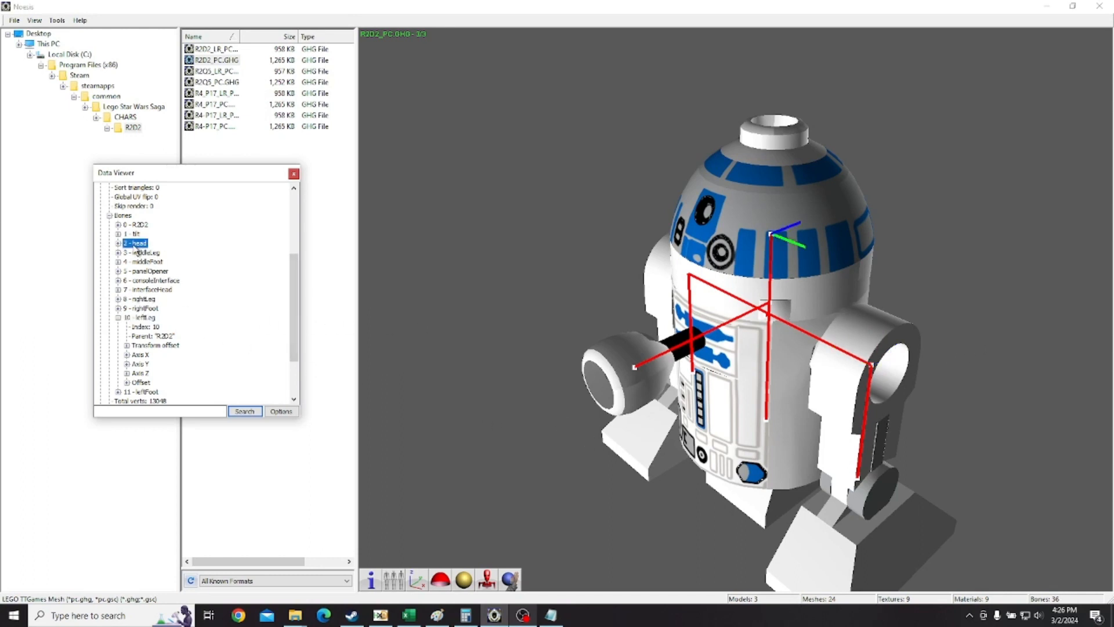
{"action": "left_click", "coordinate": [117, 243]}
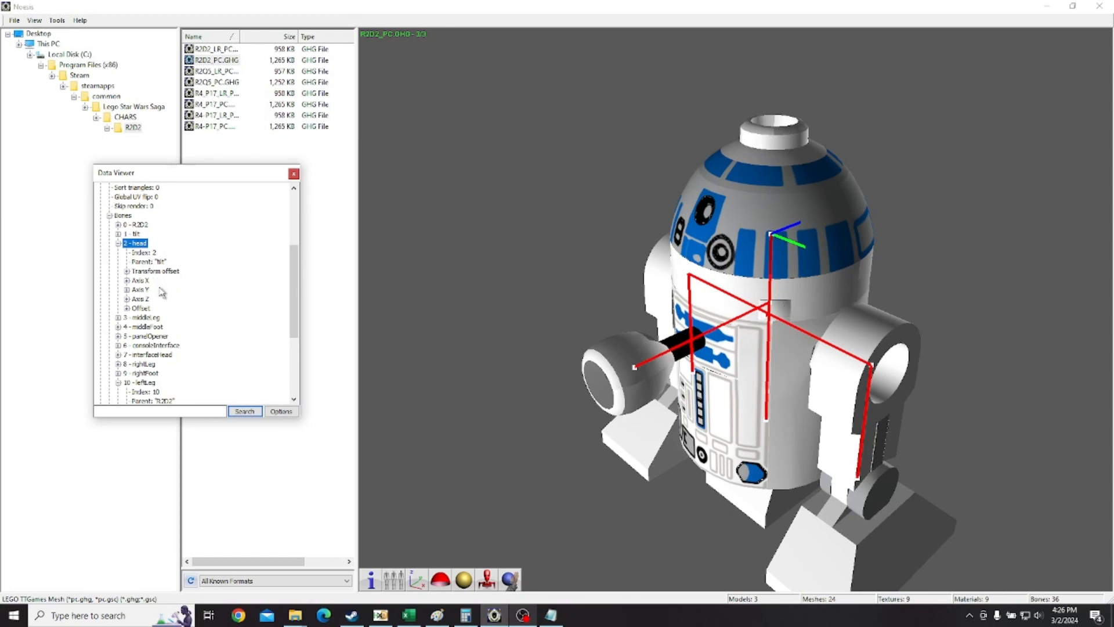
{"action": "left_click", "coordinate": [148, 262]}
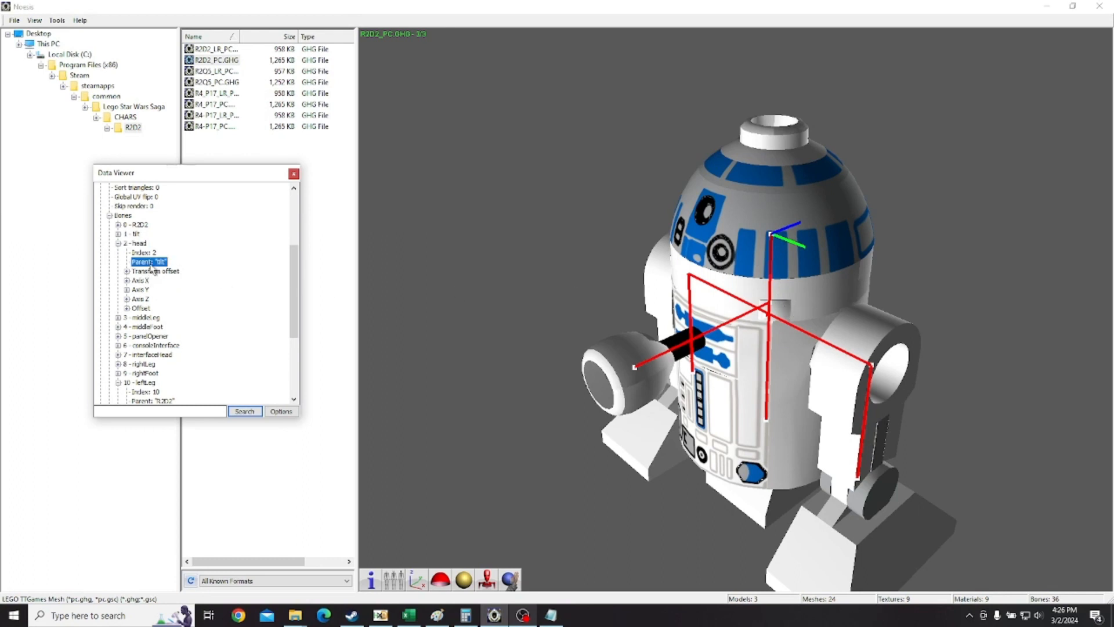
{"action": "left_click", "coordinate": [135, 234]}
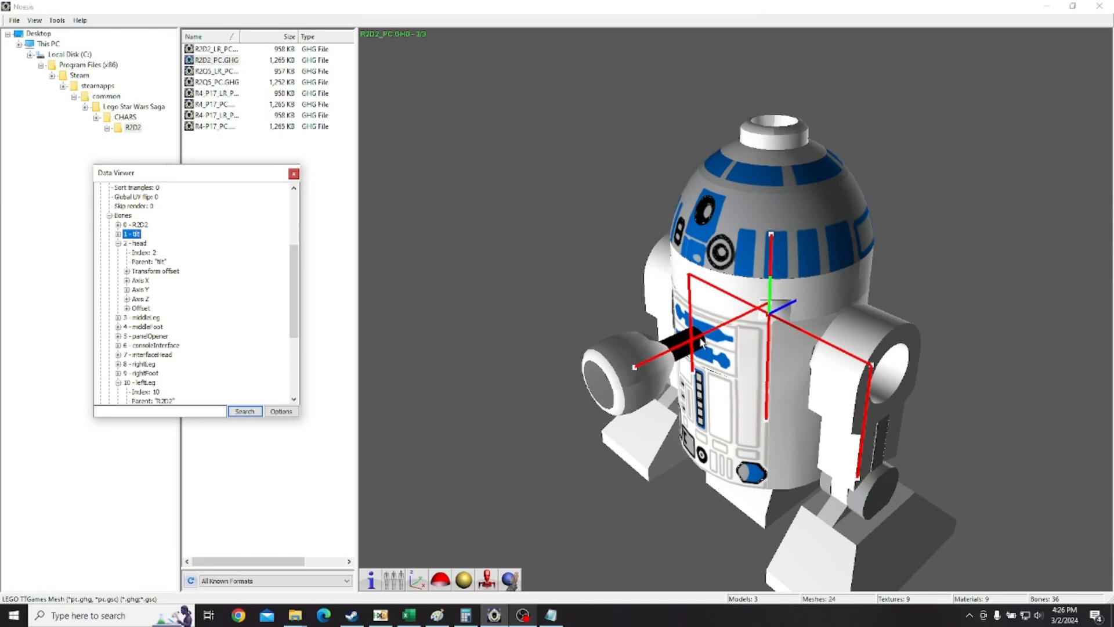
{"action": "left_click", "coordinate": [129, 243]}
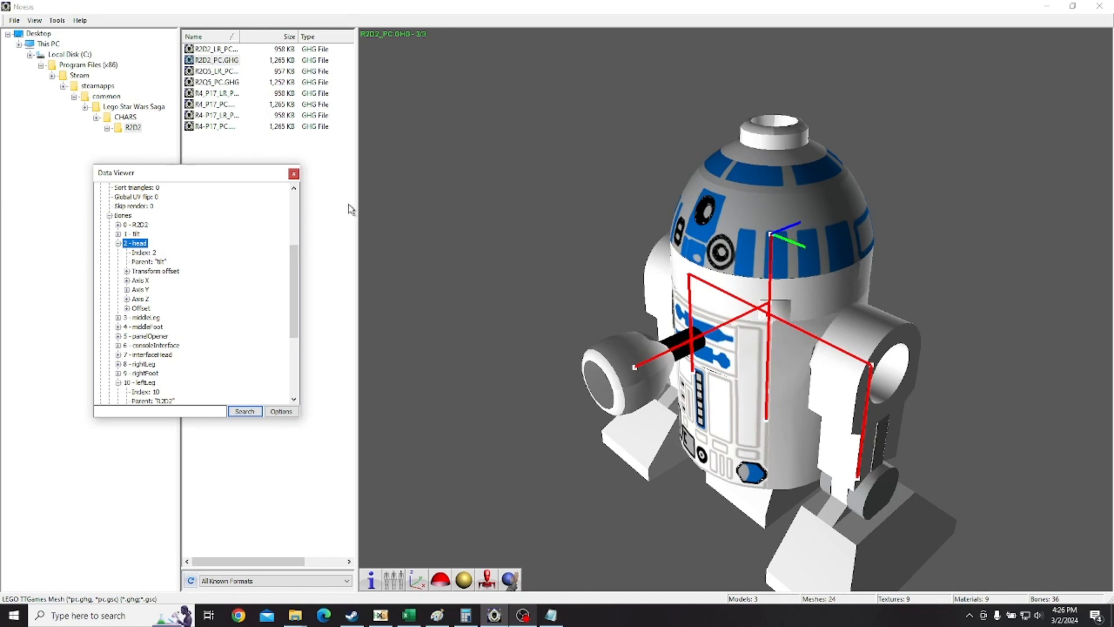
{"action": "left_click", "coordinate": [119, 243]}
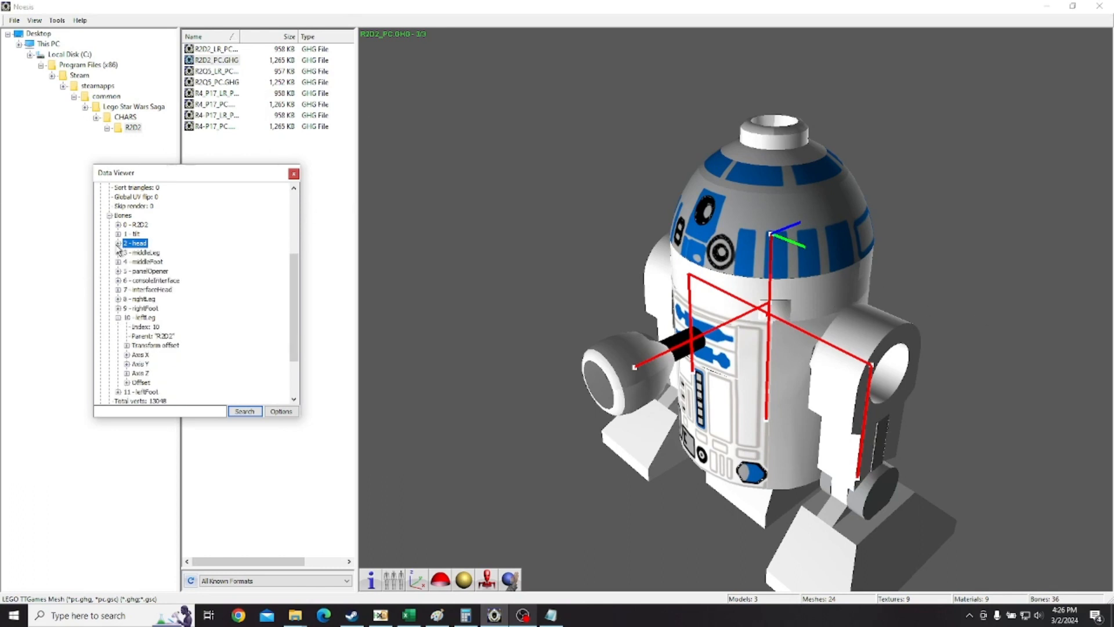
{"action": "left_click", "coordinate": [150, 319]}
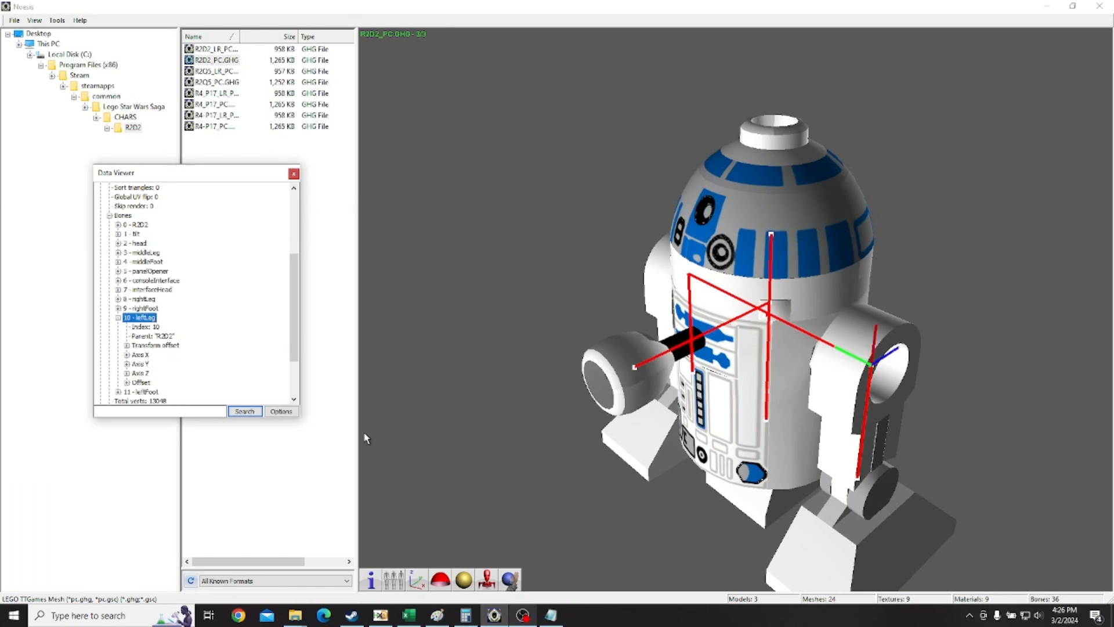
Return to HxD and select the leftLeg matrix's first byte at 12A, then the static value bytes at 5C-5D.
{"action": "left_click", "coordinate": [1047, 6]}
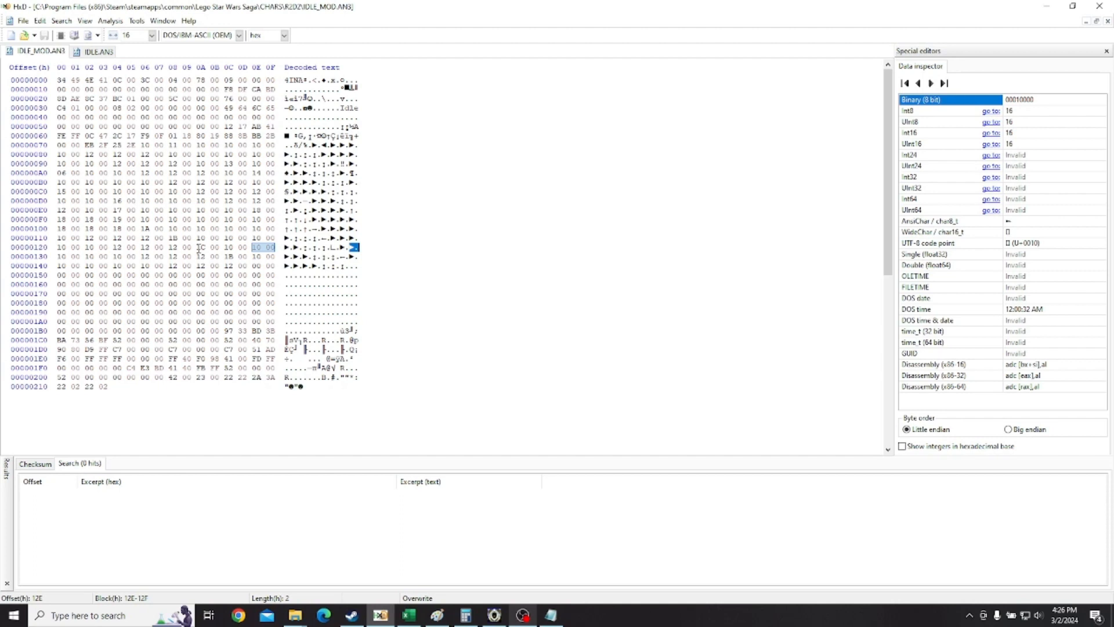
{"action": "left_click_drag", "start_coordinate": [199, 247], "coordinate": [207, 248]}
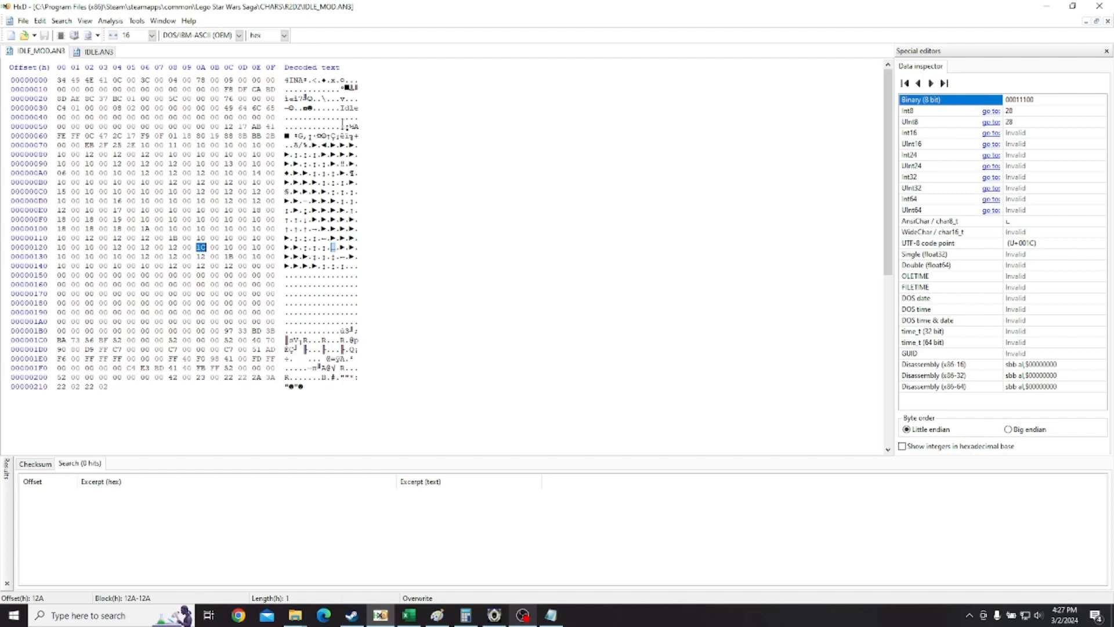
{"action": "left_click_drag", "start_coordinate": [342, 126], "coordinate": [347, 126]}
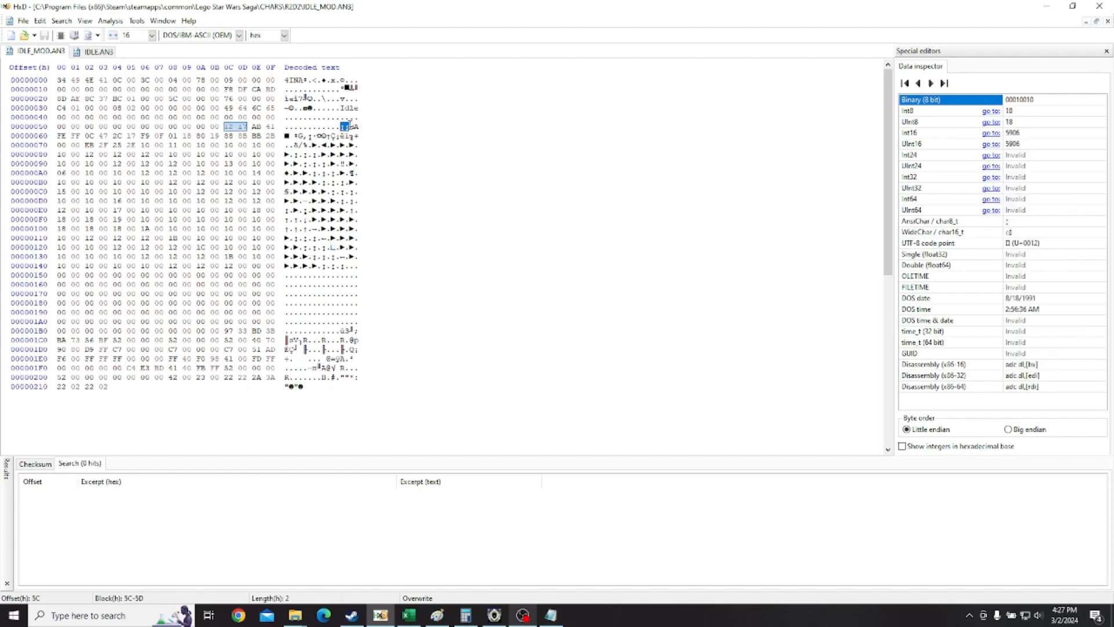
Walk through the two-byte static values from offset 60 to the last one at 74-75.
{"action": "left_click", "coordinate": [286, 136]}
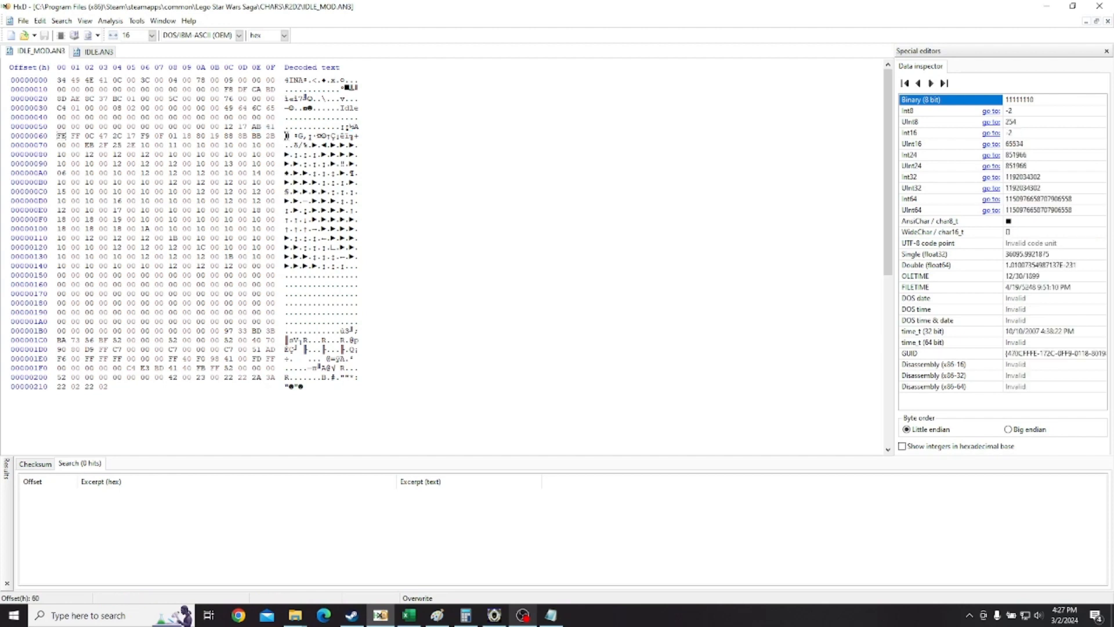
{"action": "left_click_drag", "start_coordinate": [294, 136], "coordinate": [304, 136]}
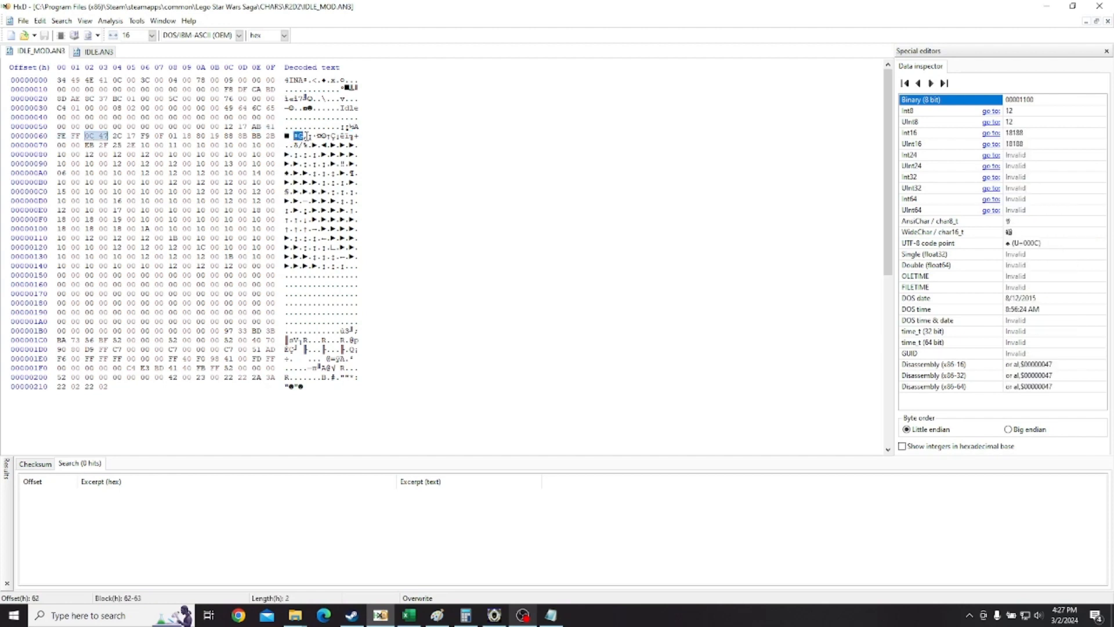
{"action": "left_click_drag", "start_coordinate": [116, 136], "coordinate": [275, 136]}
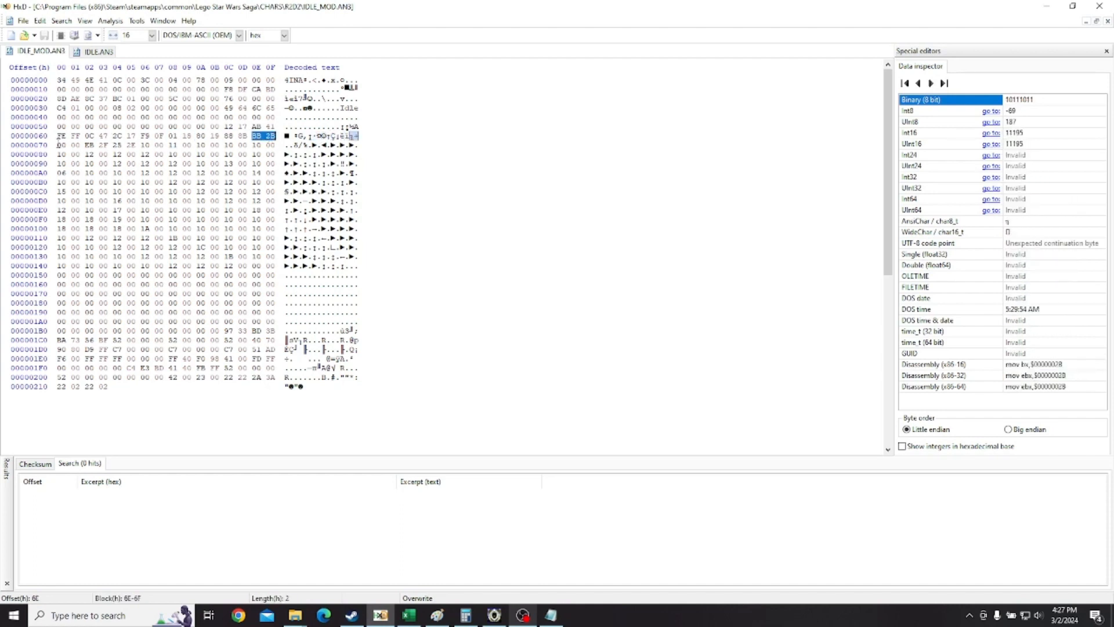
{"action": "left_click_drag", "start_coordinate": [61, 145], "coordinate": [135, 146]}
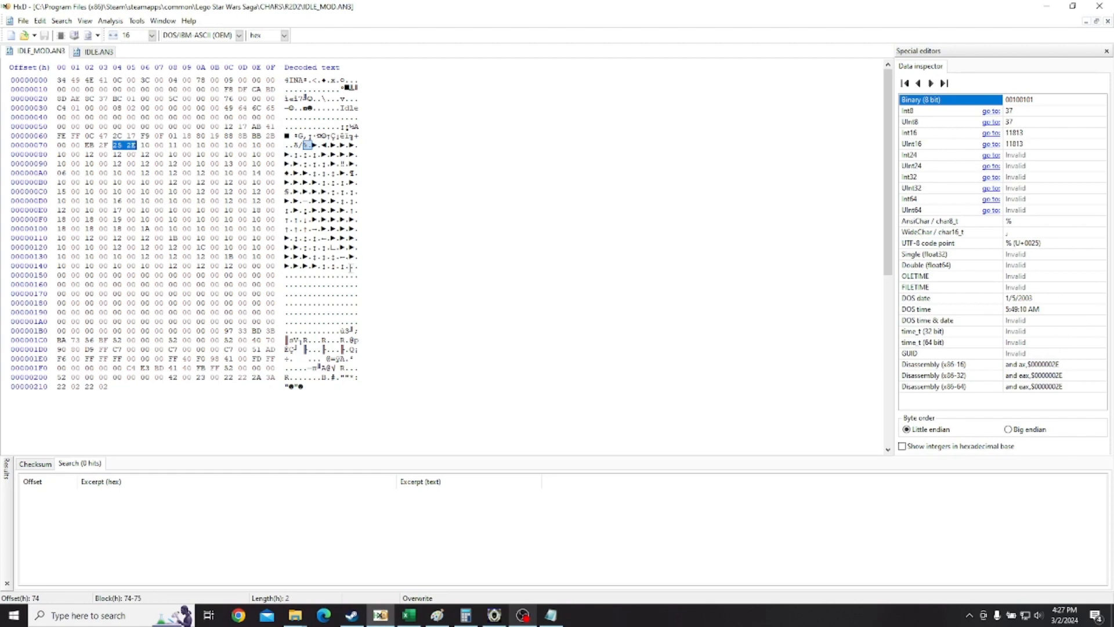
Set the leftLeg matrix's third value at offset 12E to 1D, checking its first two entries at 12A-12D.
{"action": "left_click_drag", "start_coordinate": [350, 267], "coordinate": [336, 248]}
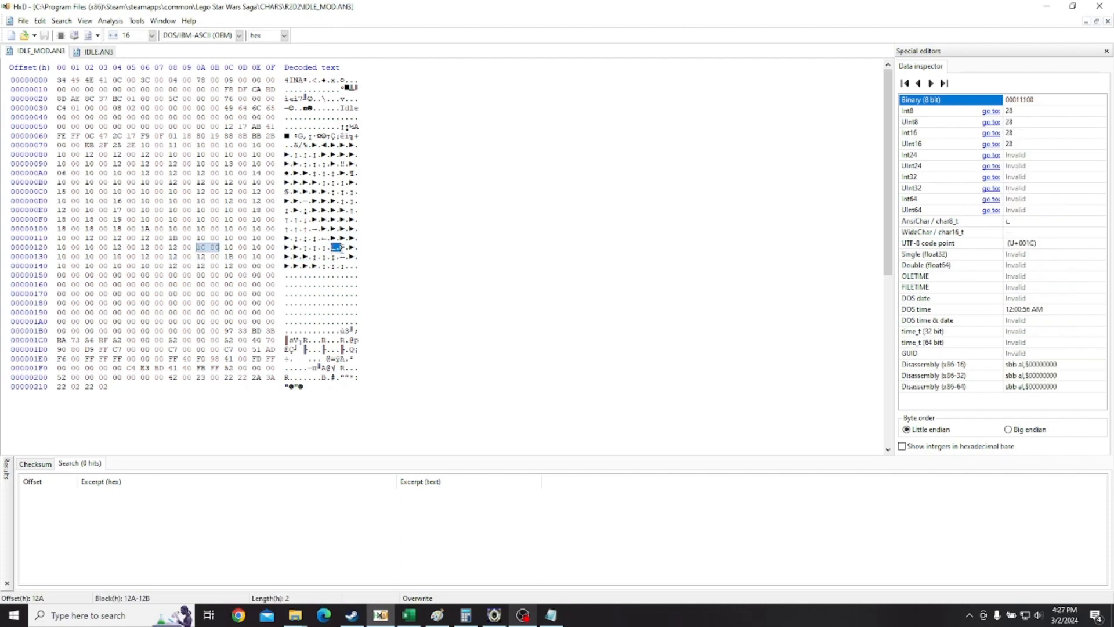
{"action": "key", "text": "shift+Right"}
{"action": "key", "text": "shift+Right"}
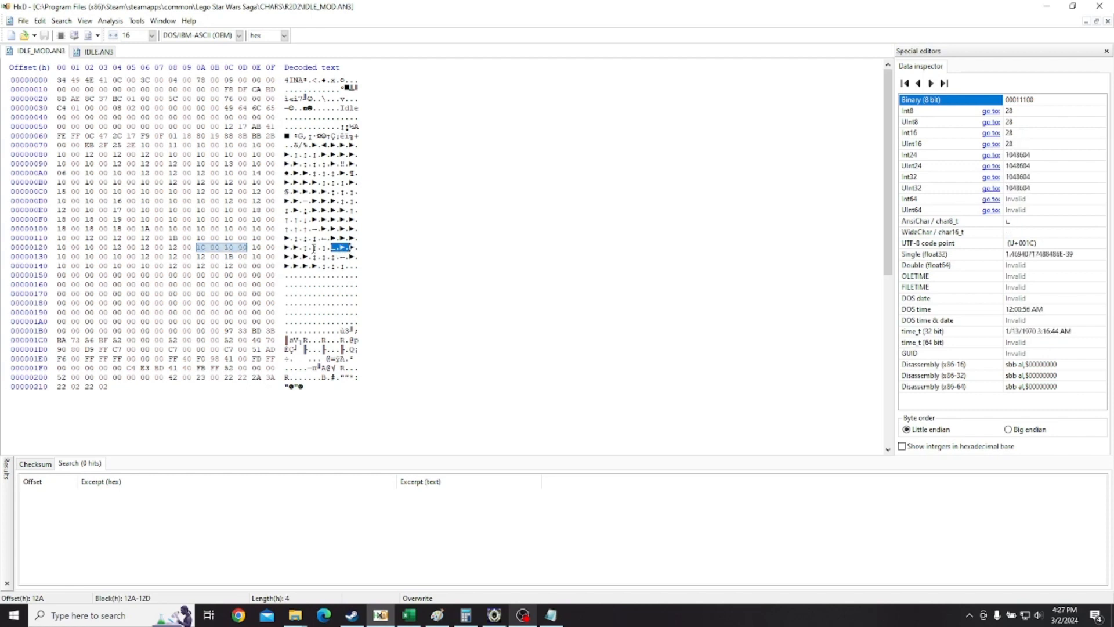
{"action": "left_click", "coordinate": [256, 247]}
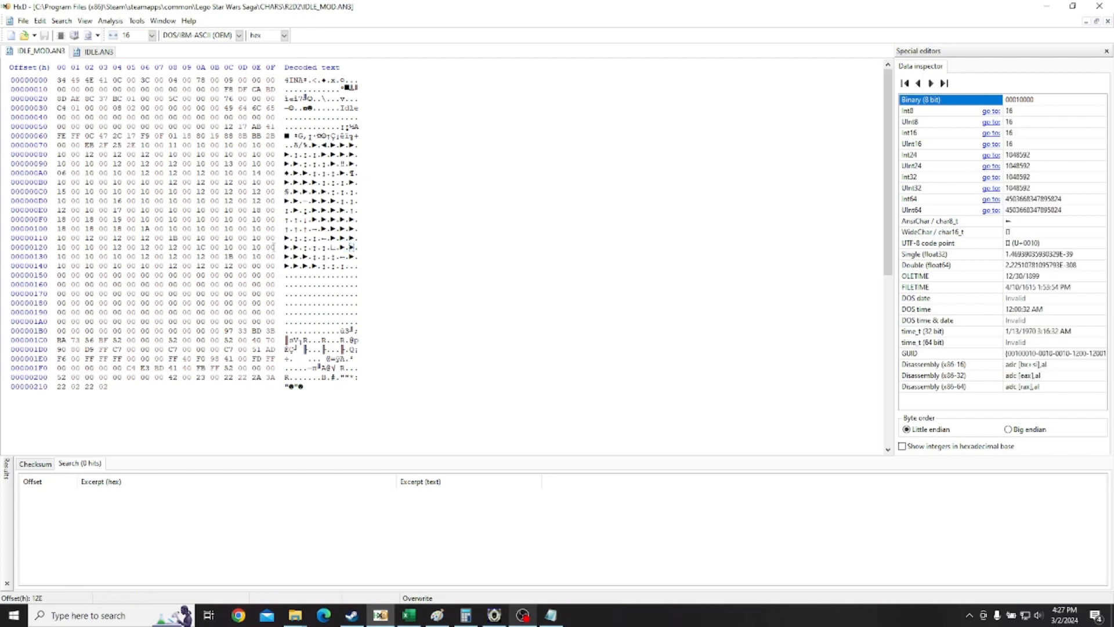
{"action": "type", "text": "1D"}
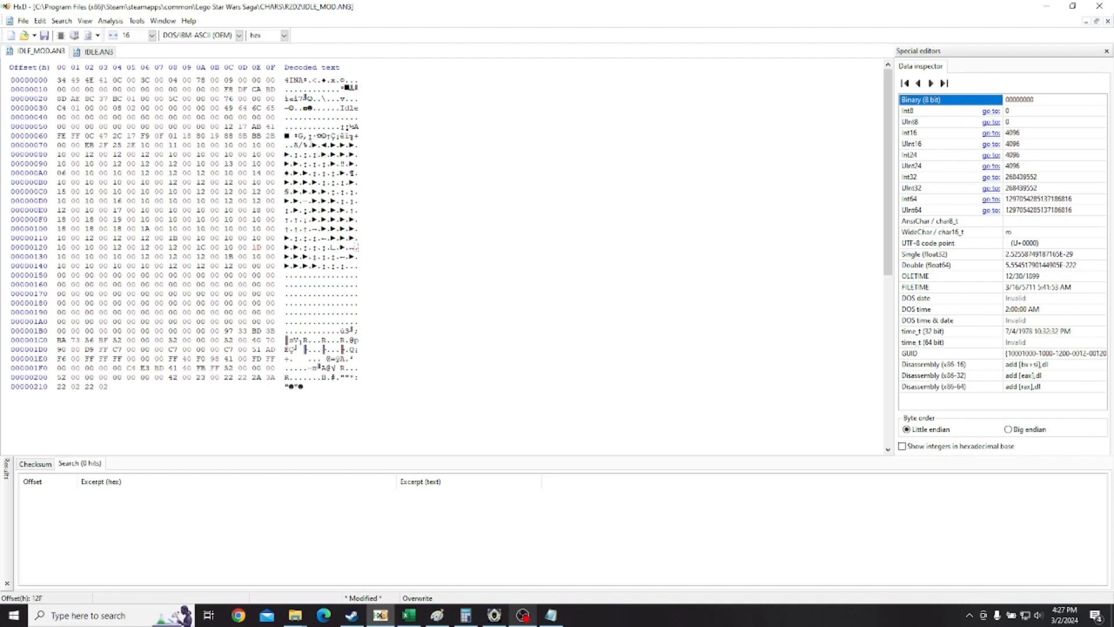
Insert two bytes after the last static value at 74-75 and set the new value at 76-77 to 33 33.
{"action": "left_click", "coordinate": [310, 145]}
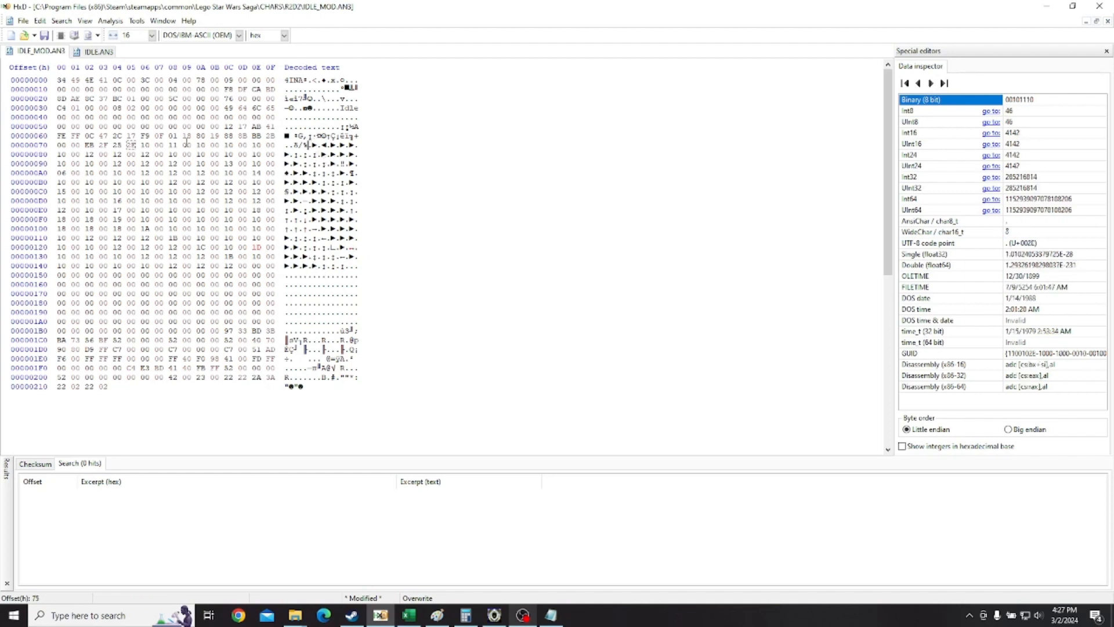
{"action": "left_click", "coordinate": [141, 145]}
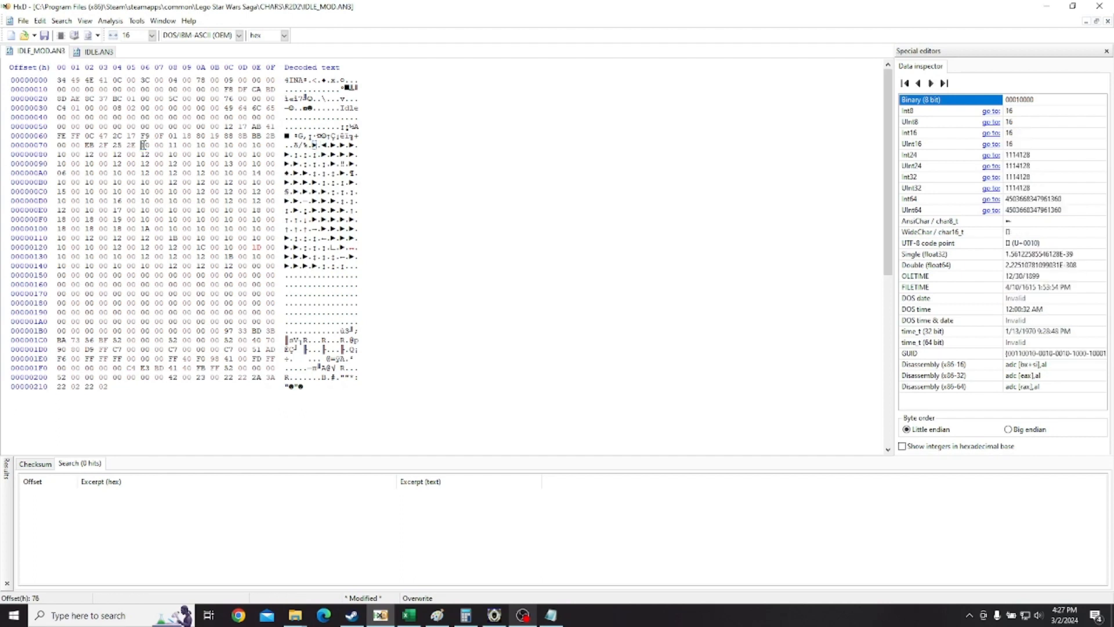
{"action": "mouse_move", "coordinate": [113, 145]}
{"action": "left_mouse_down"}
{"action": "mouse_move", "coordinate": [161, 146]}
{"action": "mouse_move", "coordinate": [118, 145]}
{"action": "left_mouse_up"}
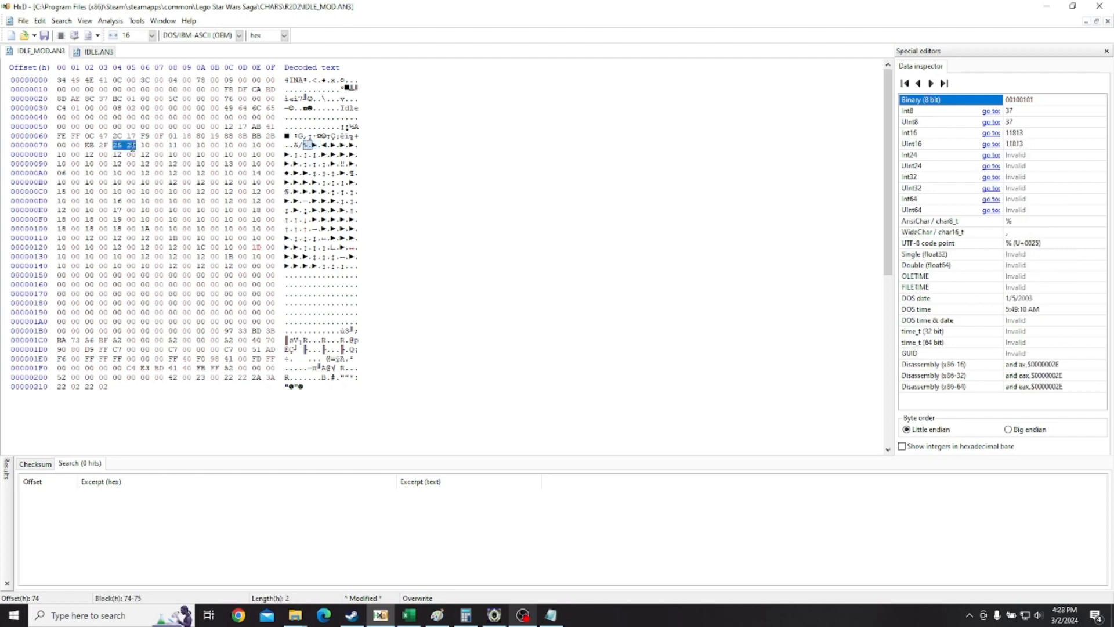
{"action": "left_click", "coordinate": [143, 146]}
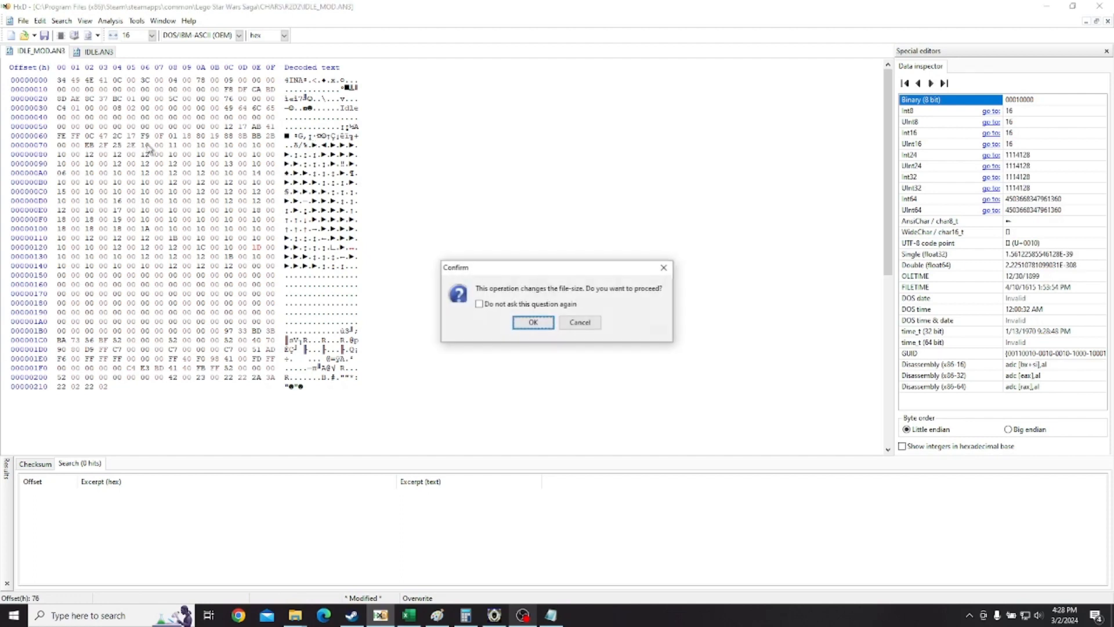
{"action": "key", "text": "Delete"}
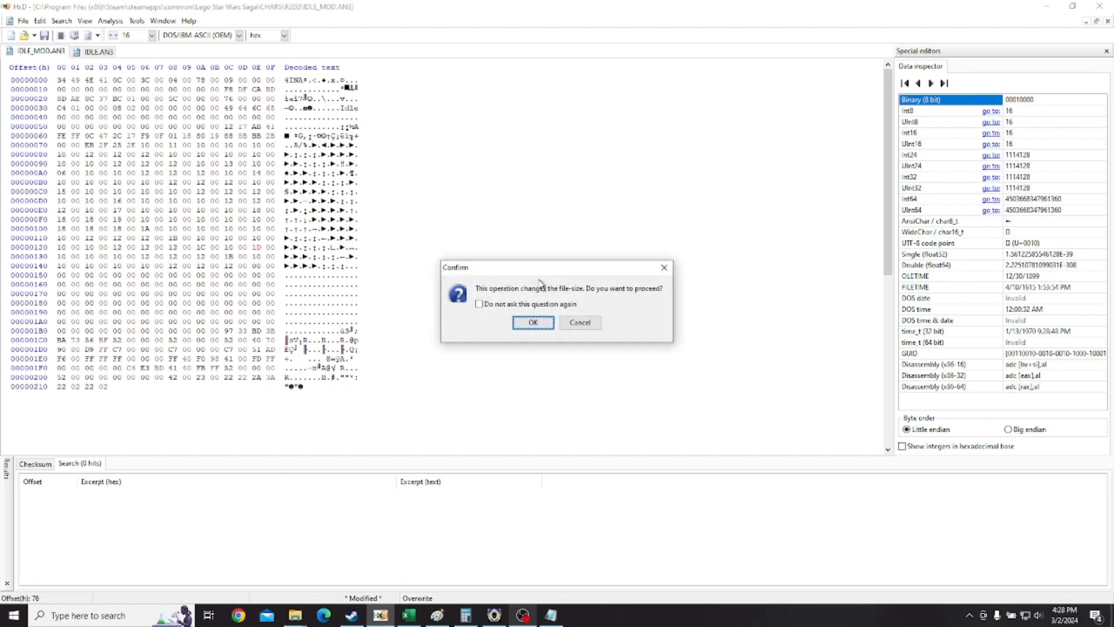
{"action": "left_click", "coordinate": [526, 323]}
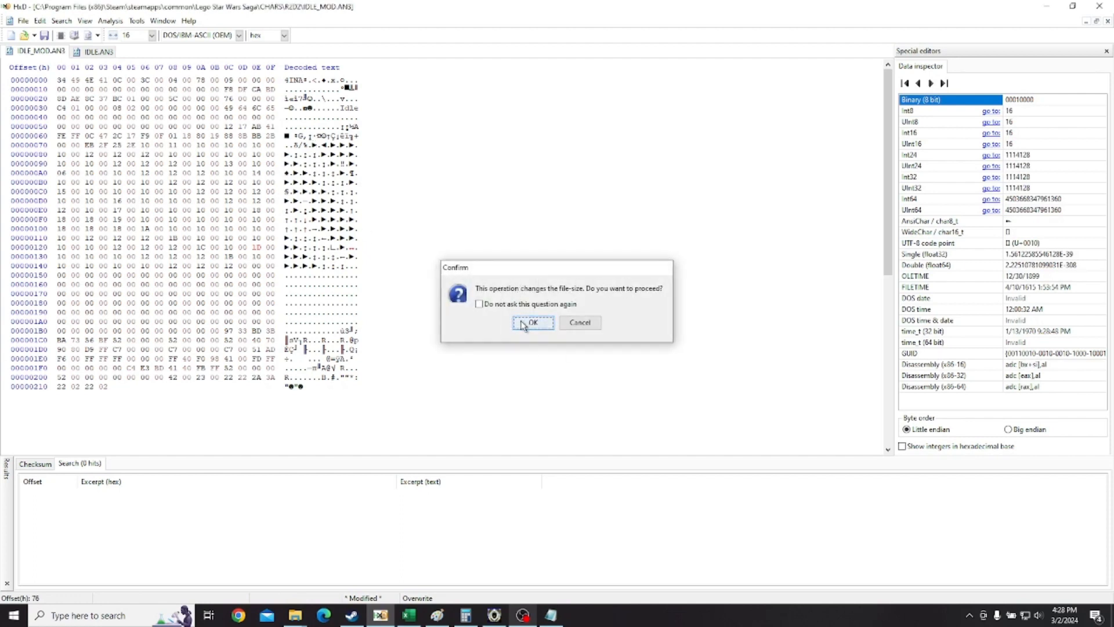
{"action": "left_click", "coordinate": [142, 145]}
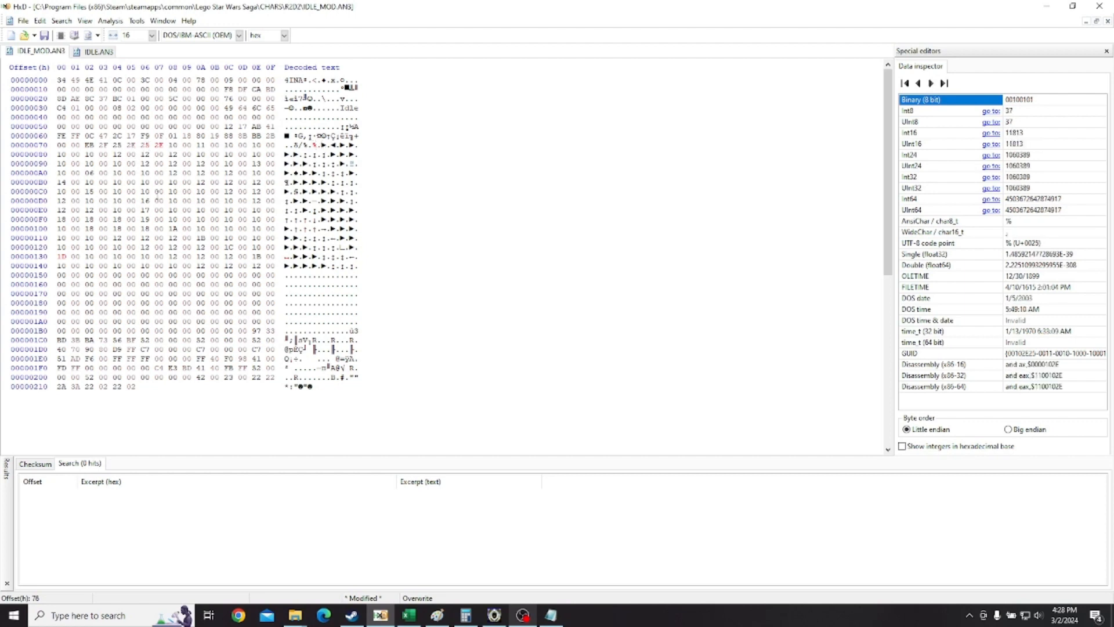
{"action": "type", "text": "3333"}
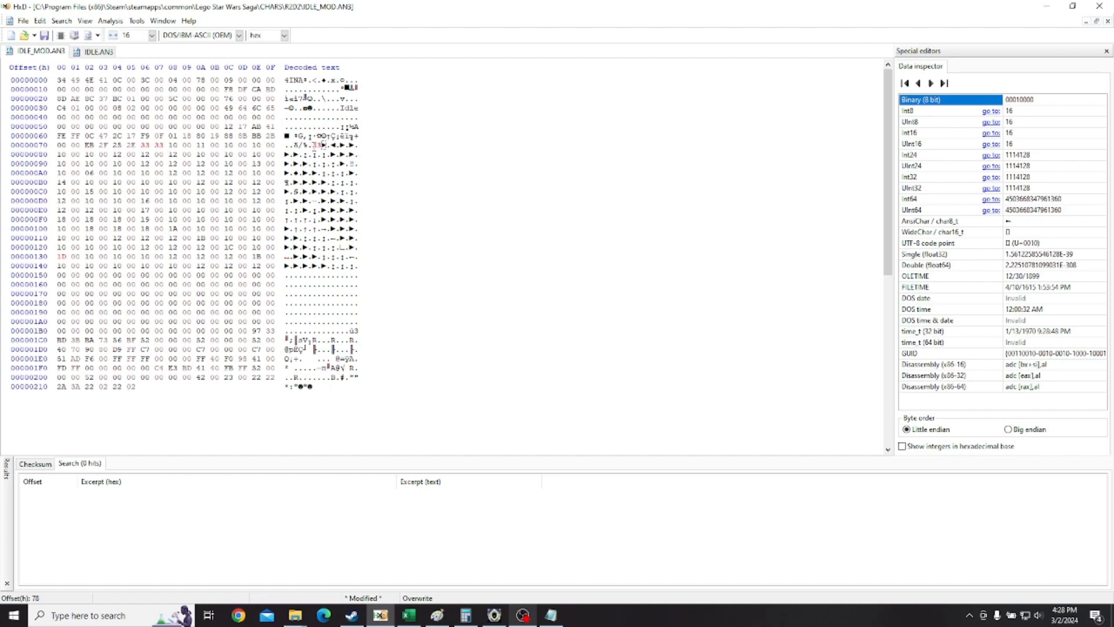
{"action": "left_click_drag", "start_coordinate": [313, 146], "coordinate": [321, 147]}
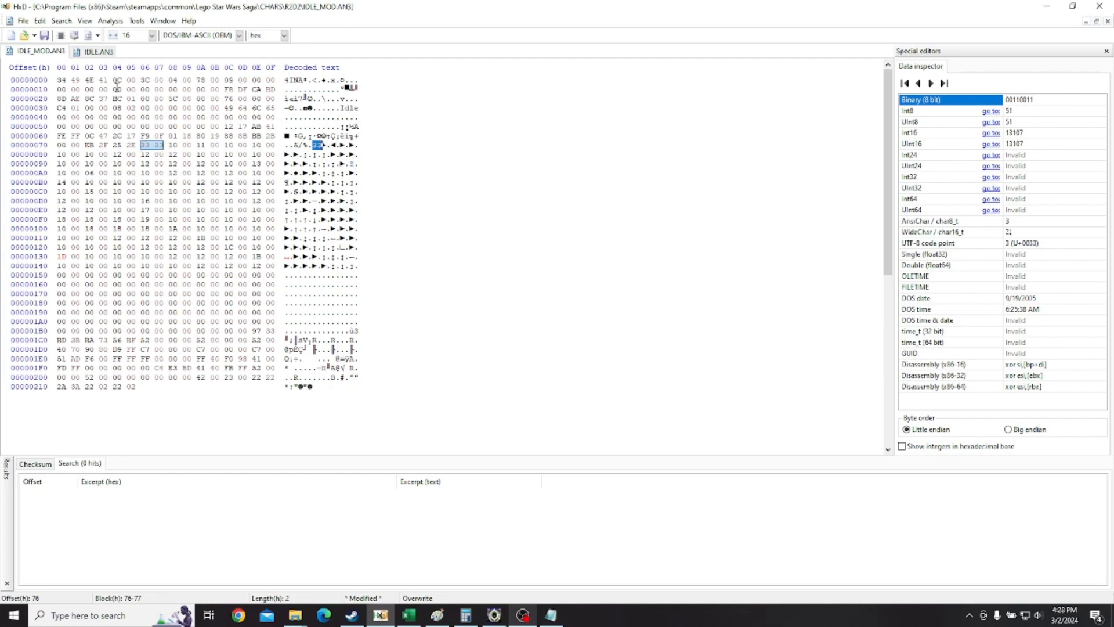
Check the header layout in the Excel workbook, return to HxD and set the movement parameter pointer's first byte at 24 to BE.
{"action": "left_click", "coordinate": [409, 615]}
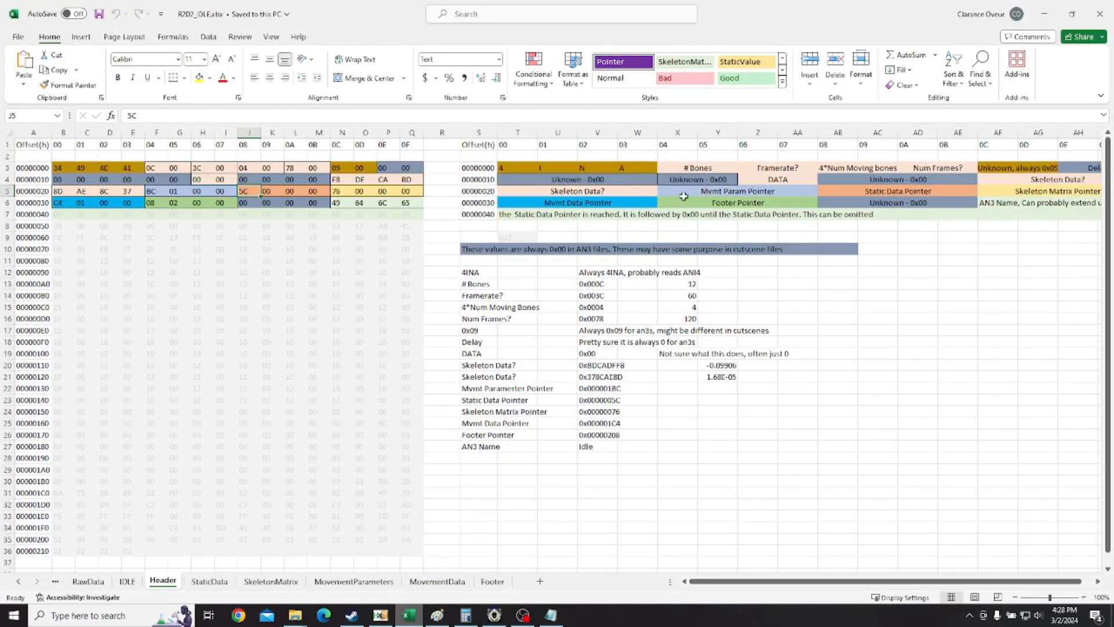
{"action": "left_click", "coordinate": [1043, 22]}
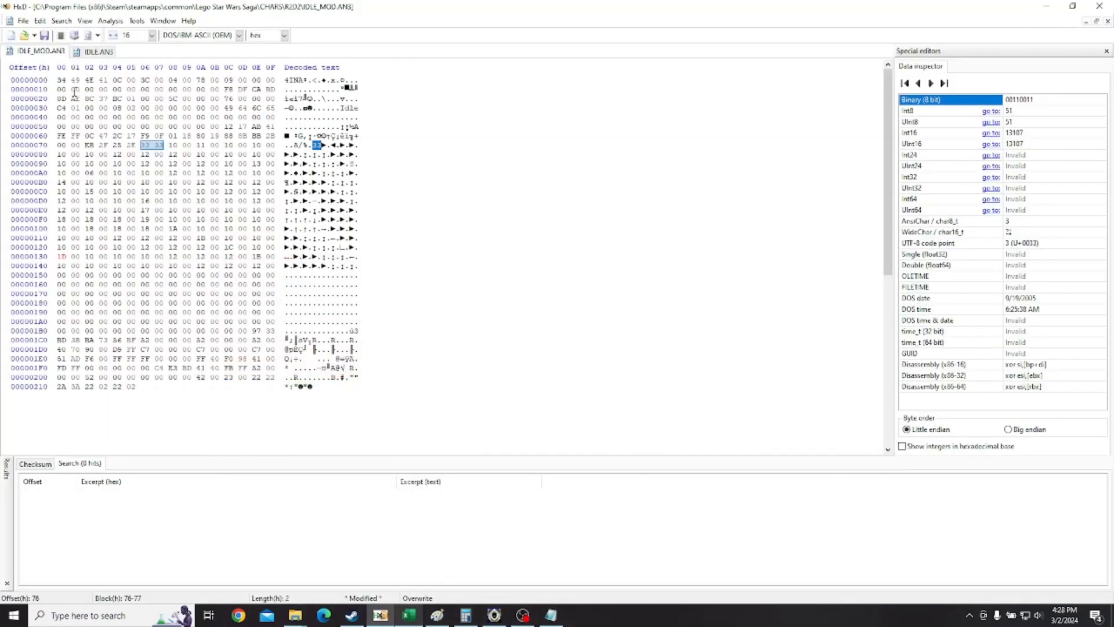
{"action": "left_click", "coordinate": [114, 99]}
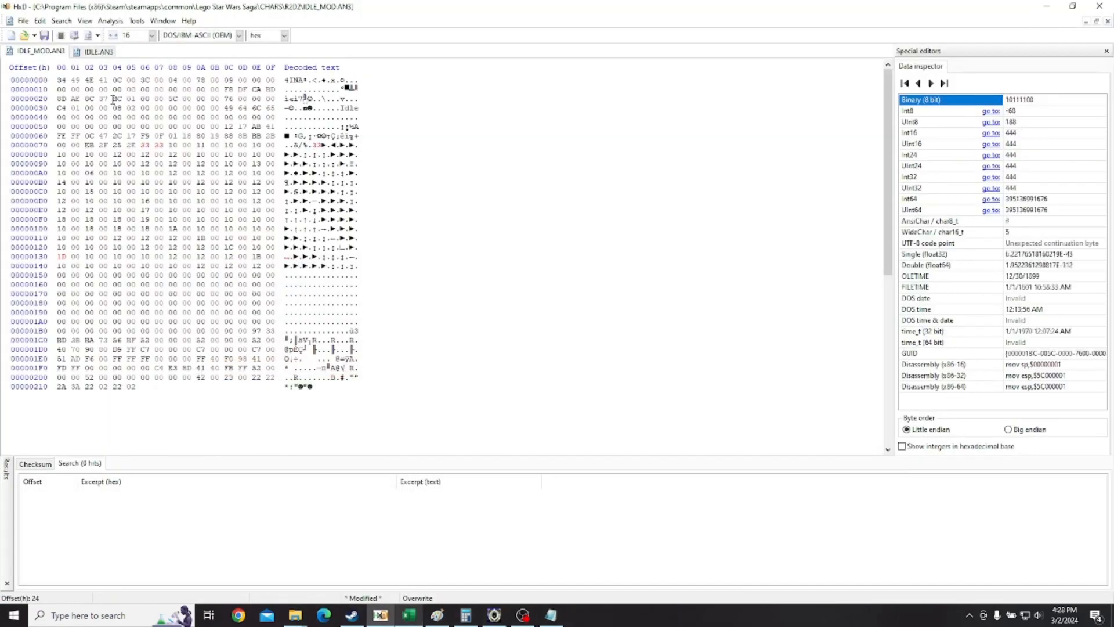
{"action": "left_click_drag", "start_coordinate": [114, 99], "coordinate": [135, 99]}
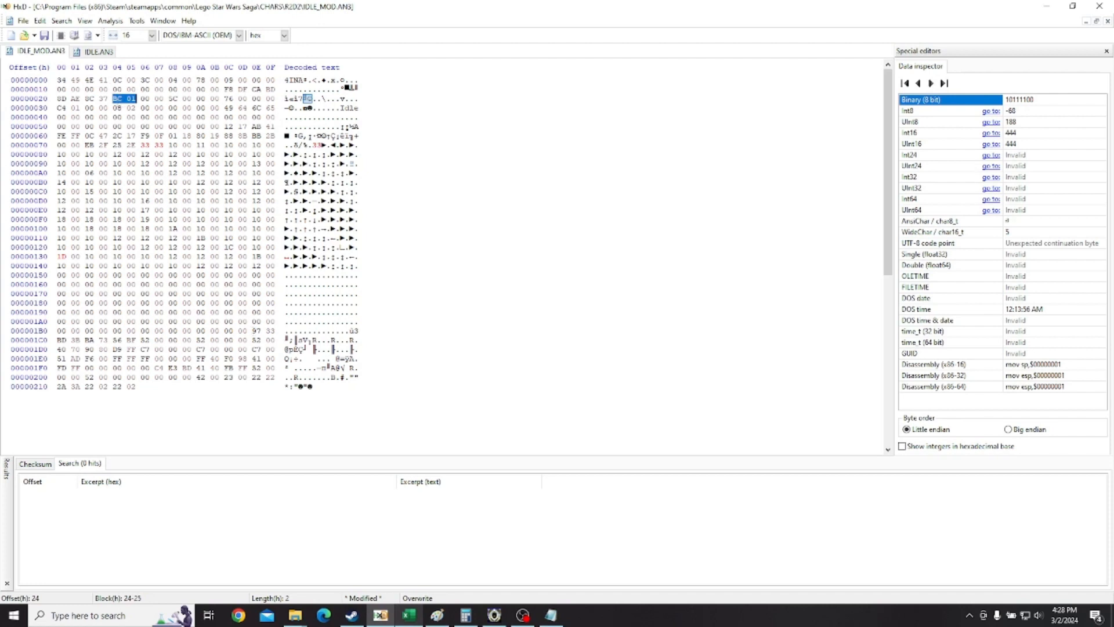
{"action": "left_click", "coordinate": [118, 99]}
{"action": "type", "text": "e"}
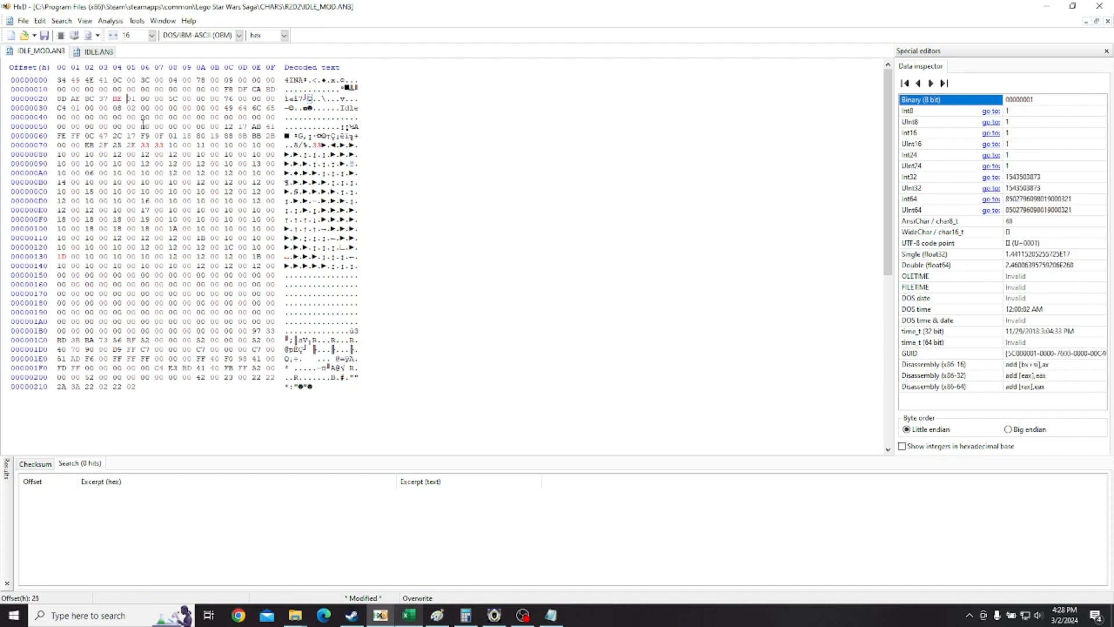
Check the static data and skeleton matrix pointers against the Excel header layout, then set the byte at 2C to 78 in HxD.
{"action": "left_click", "coordinate": [173, 99]}
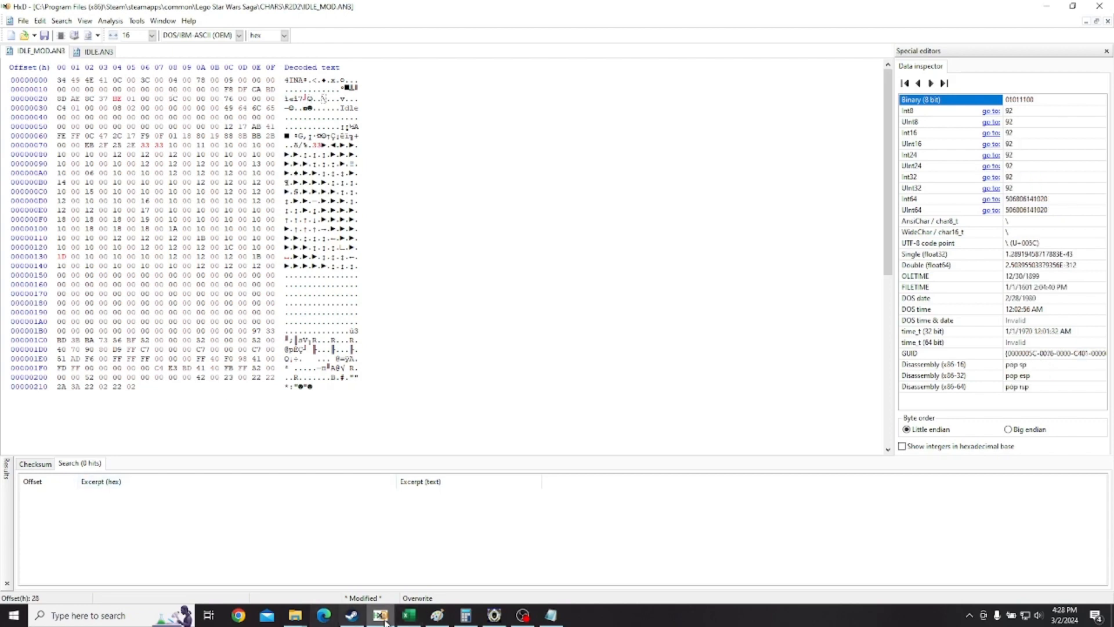
{"action": "left_click", "coordinate": [401, 616]}
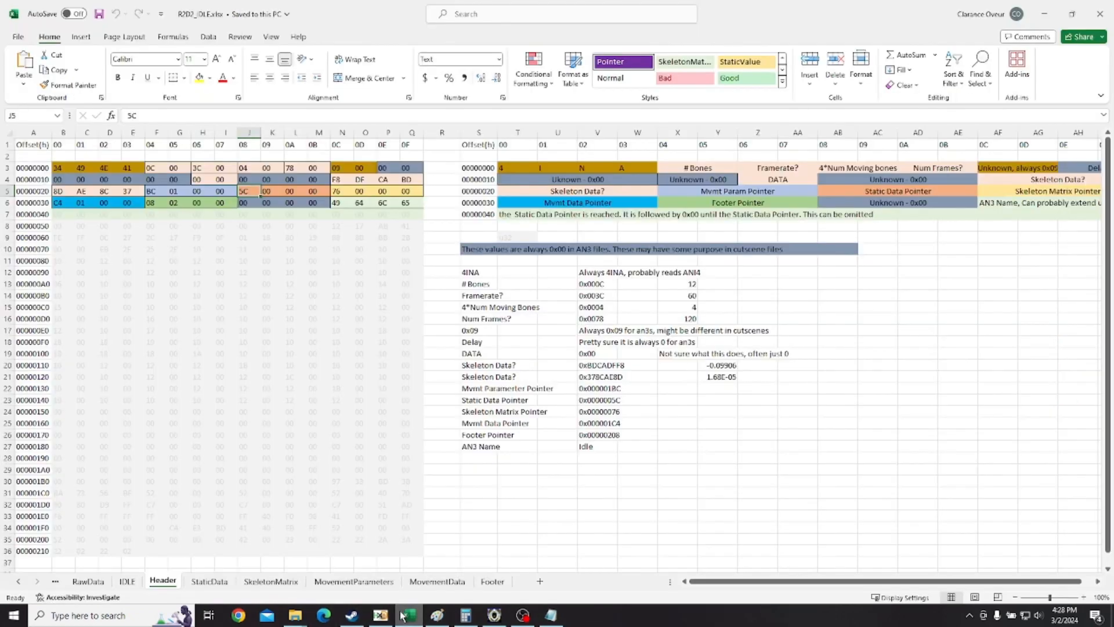
{"action": "left_click", "coordinate": [402, 616]}
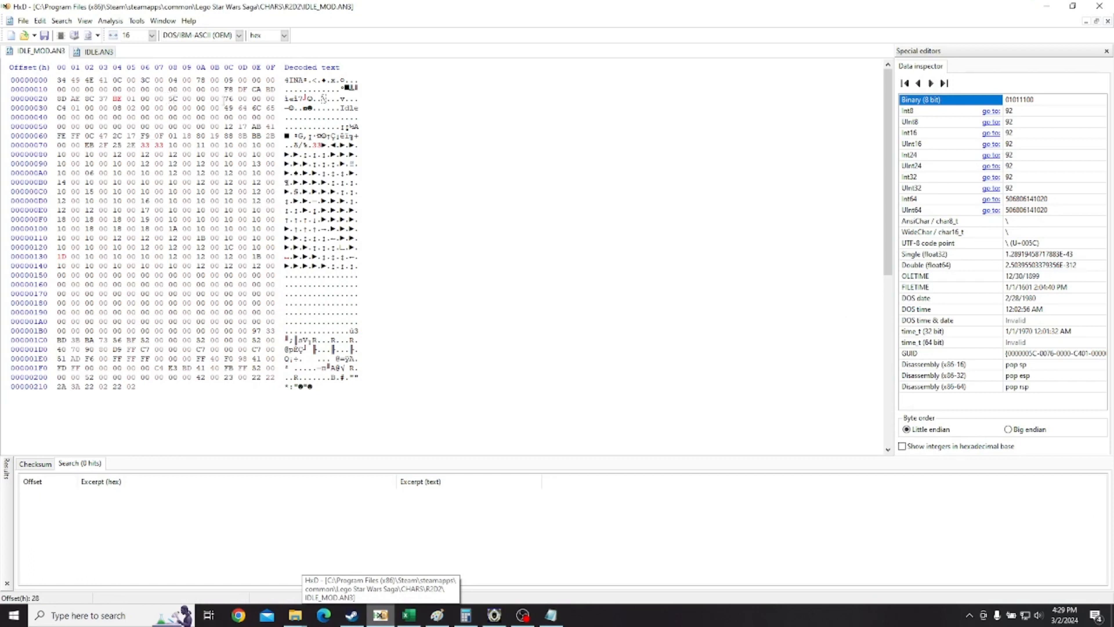
{"action": "left_click", "coordinate": [408, 615]}
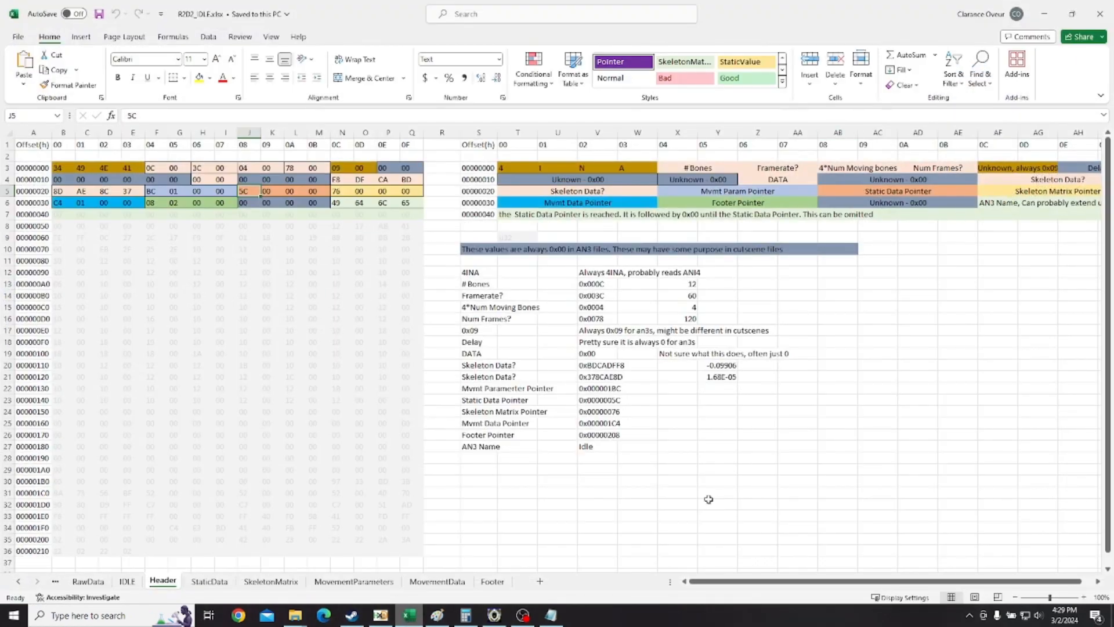
{"action": "left_click", "coordinate": [381, 615]}
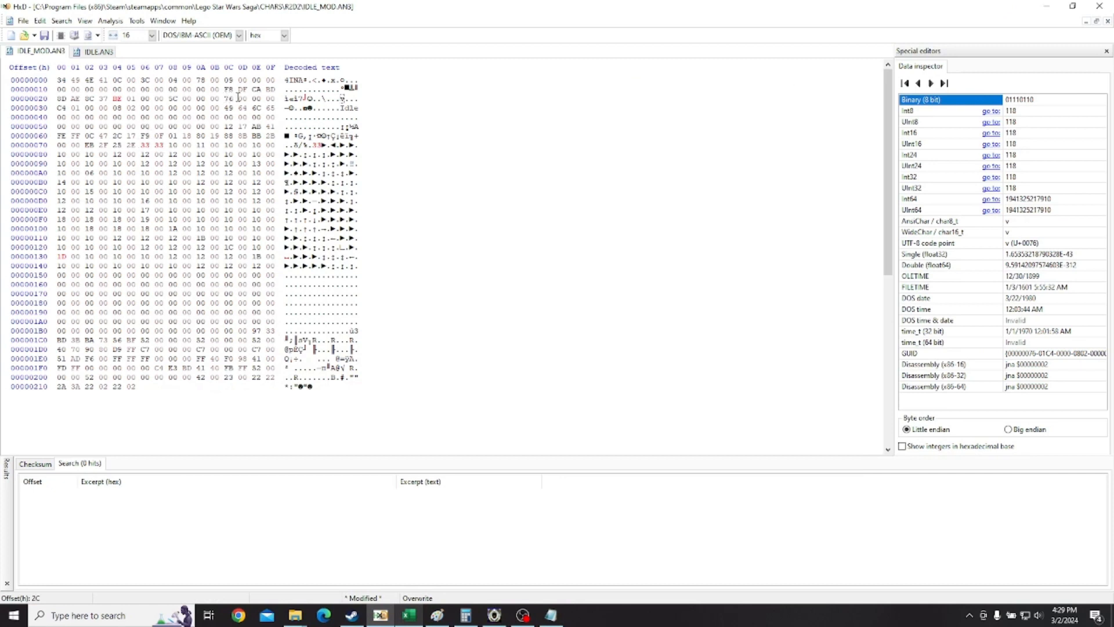
{"action": "type", "text": "8"}
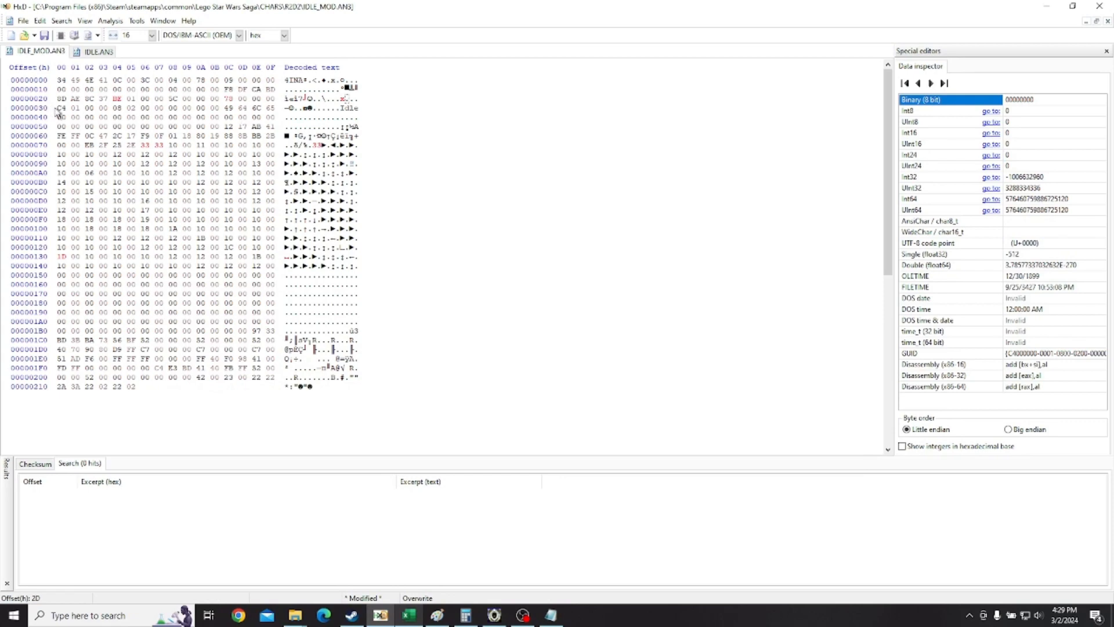
Consult the Excel header layout for the movement data pointer and set its first byte at 30 to C6 in HxD.
{"action": "left_click", "coordinate": [410, 616]}
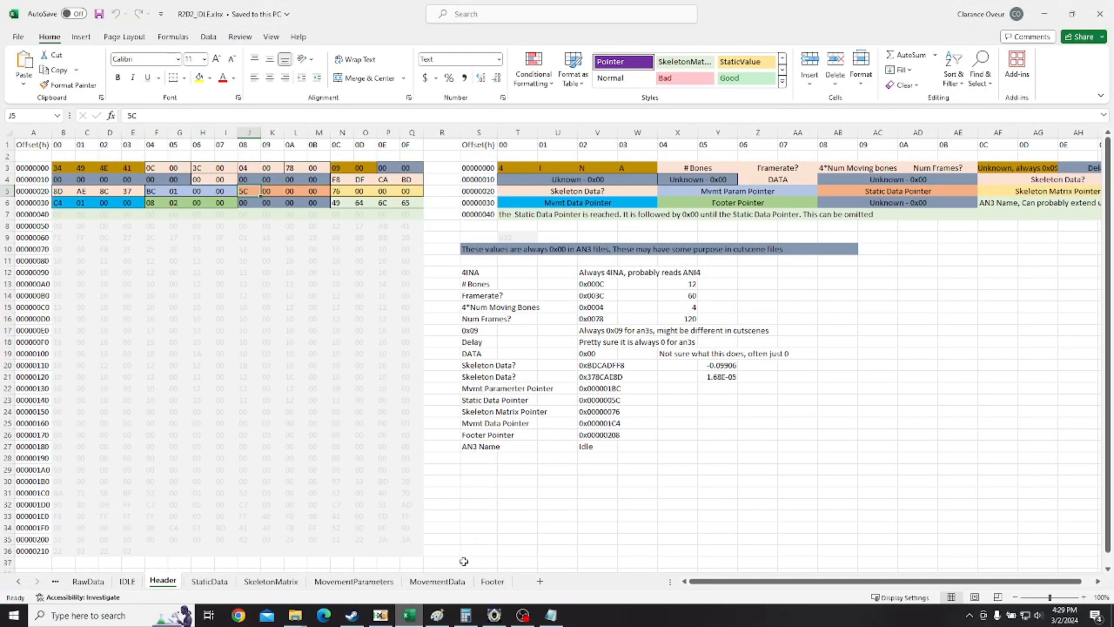
{"action": "left_click", "coordinate": [409, 617]}
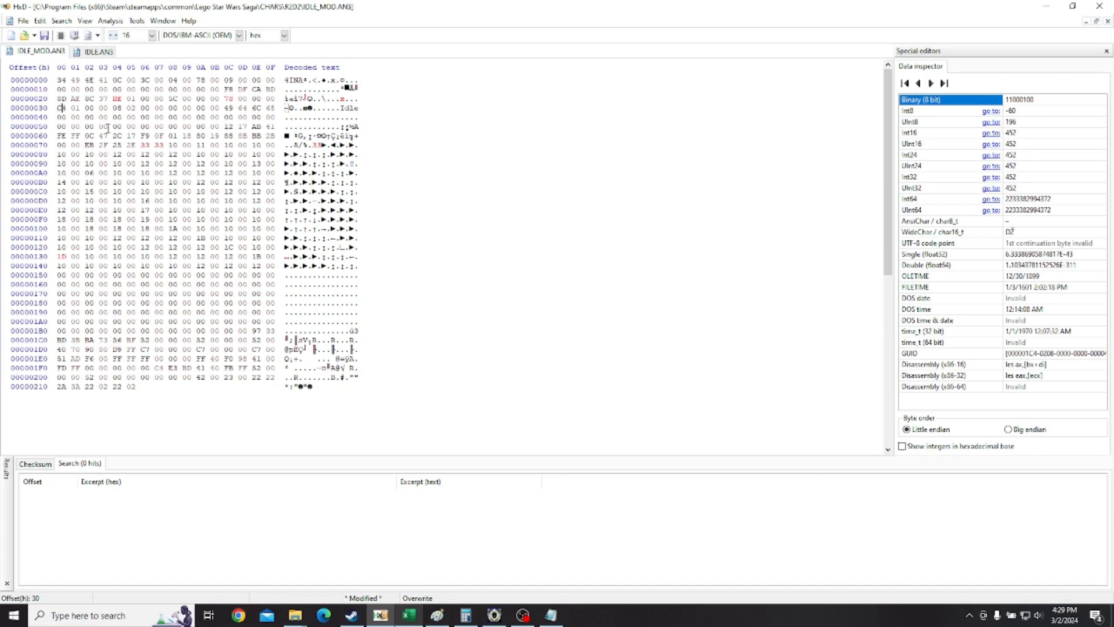
{"action": "type", "text": "6"}
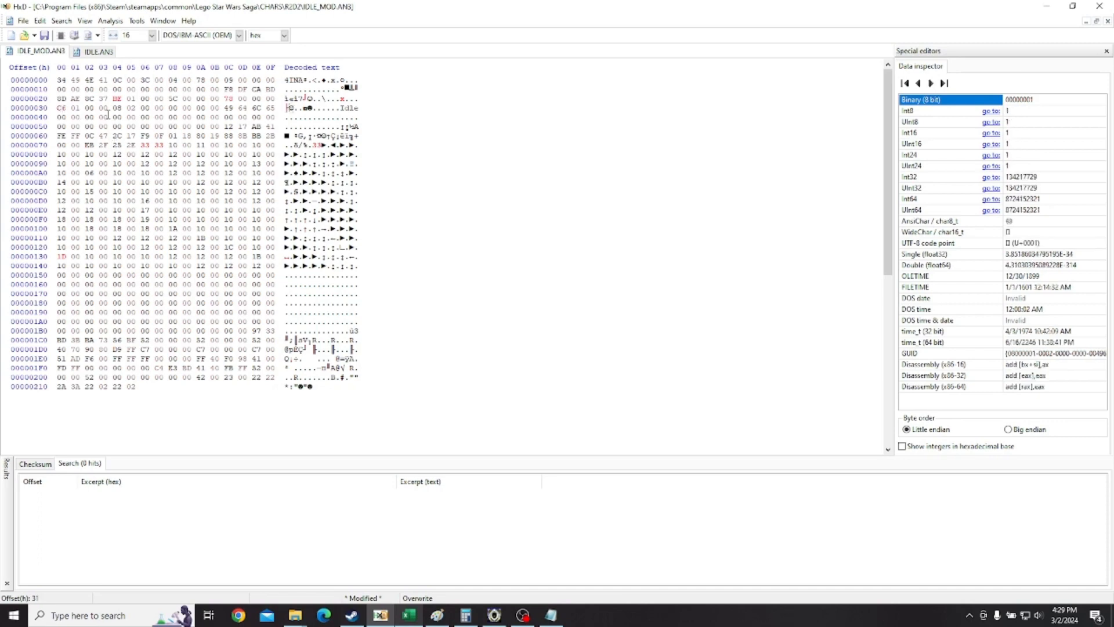
Verify the footer pointer in the Excel layout, set its first byte at 34 to 0A in HxD, and save IDLE_MOD.AN3.
{"action": "left_click", "coordinate": [407, 618]}
{"action": "left_click", "coordinate": [407, 618]}
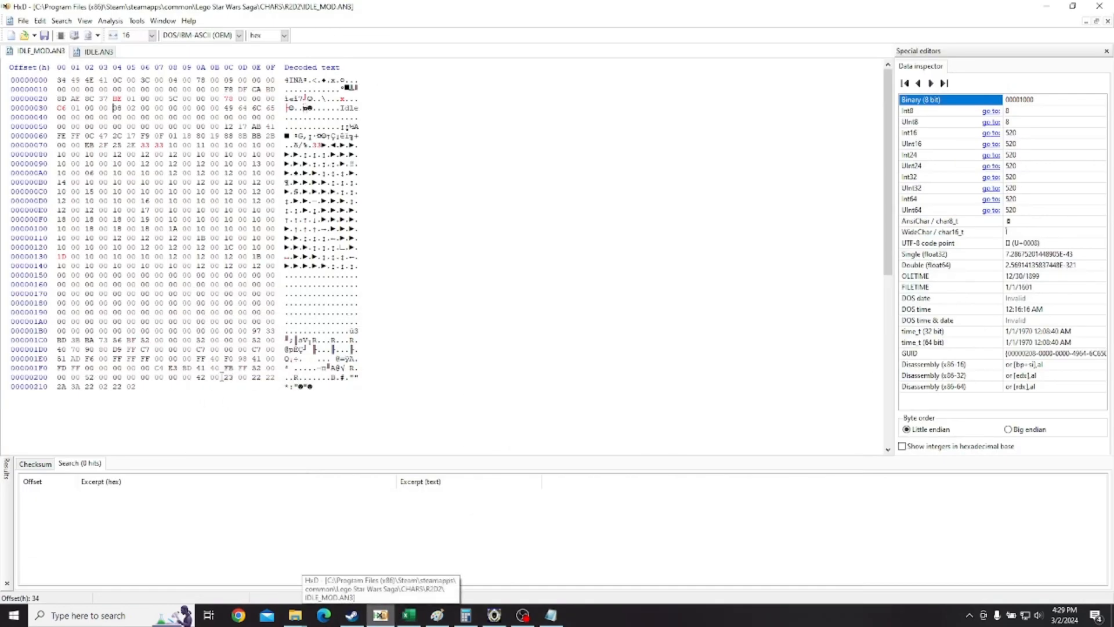
{"action": "type", "text": "d"}
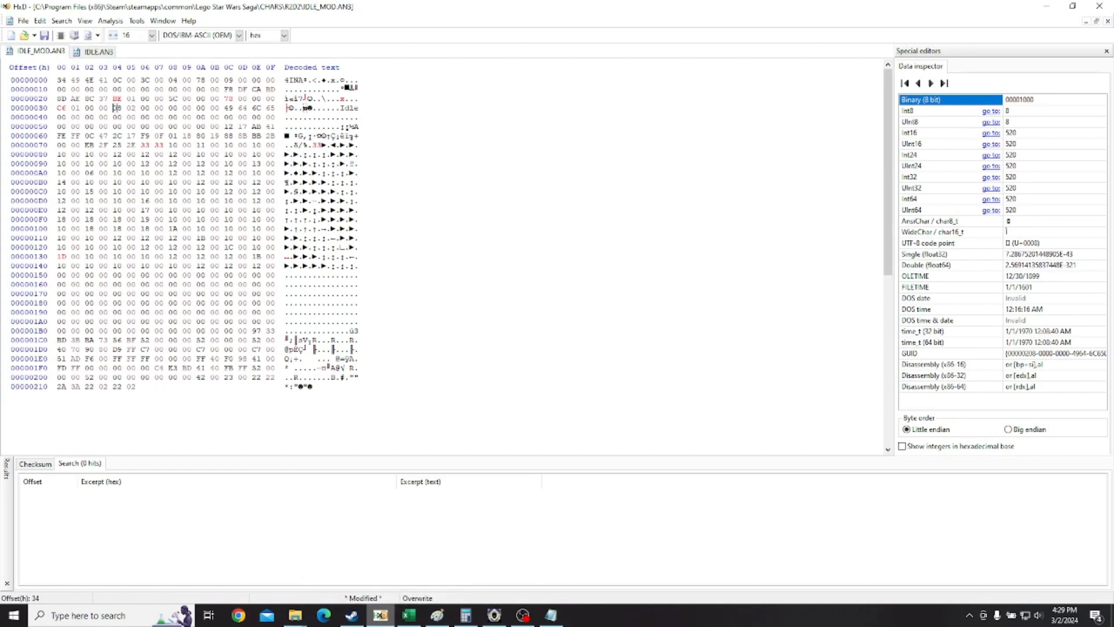
{"action": "type", "text": "0a"}
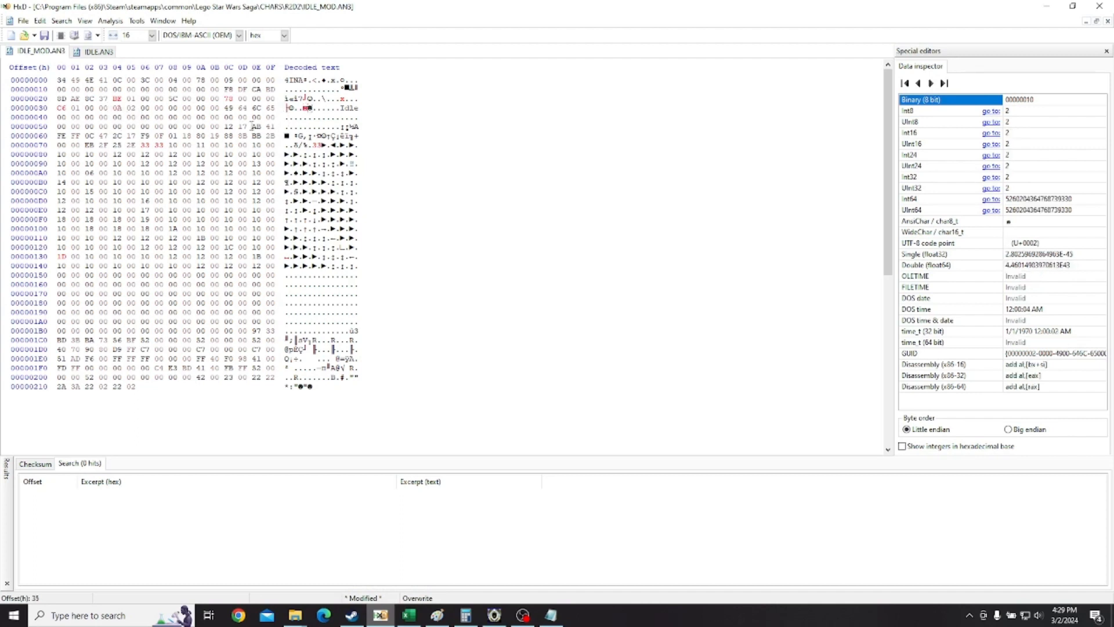
{"action": "key", "text": "ctrl+s"}
{"action": "left_click", "coordinate": [360, 109]}
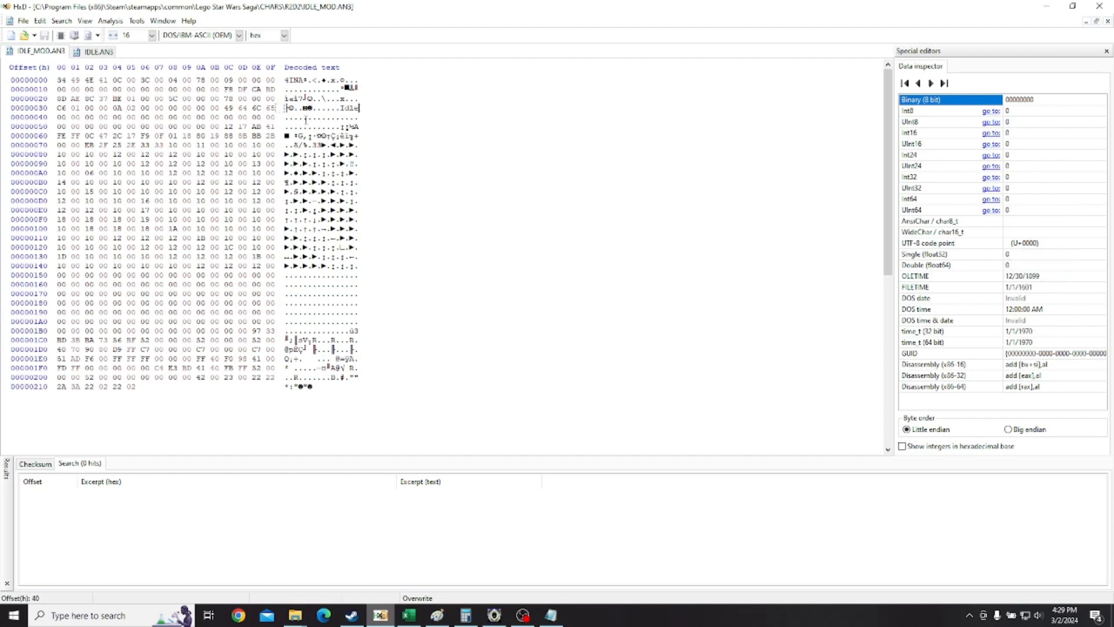
Switch to Lego Star Wars: The Complete Saga and load a saved game to test the modified idle animation.
{"action": "left_click", "coordinate": [289, 118]}
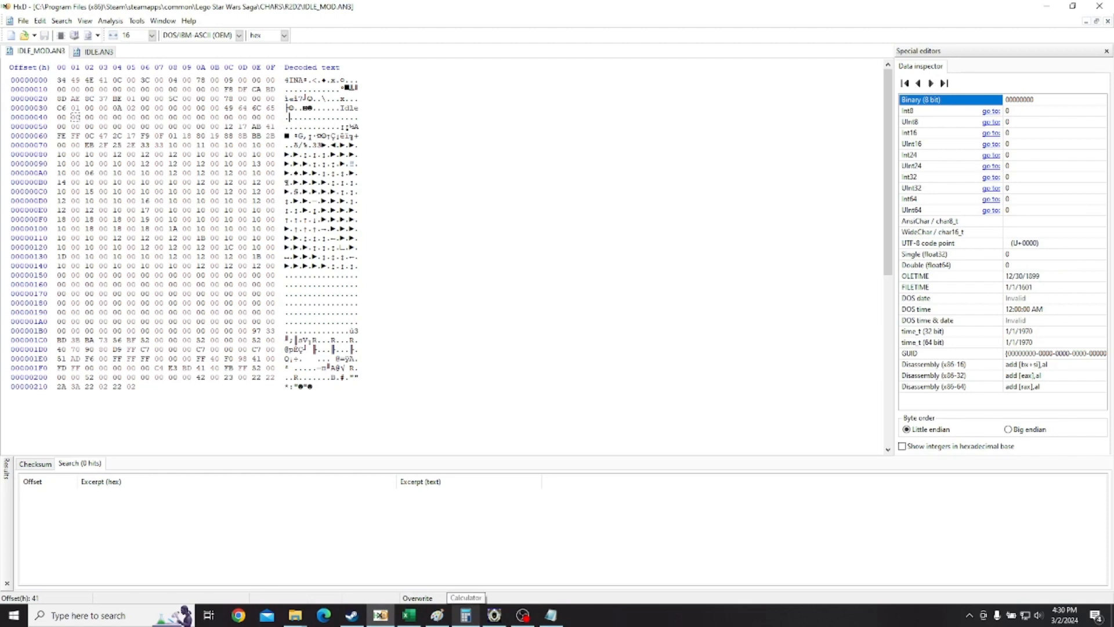
{"action": "key", "text": "alt+Tab"}
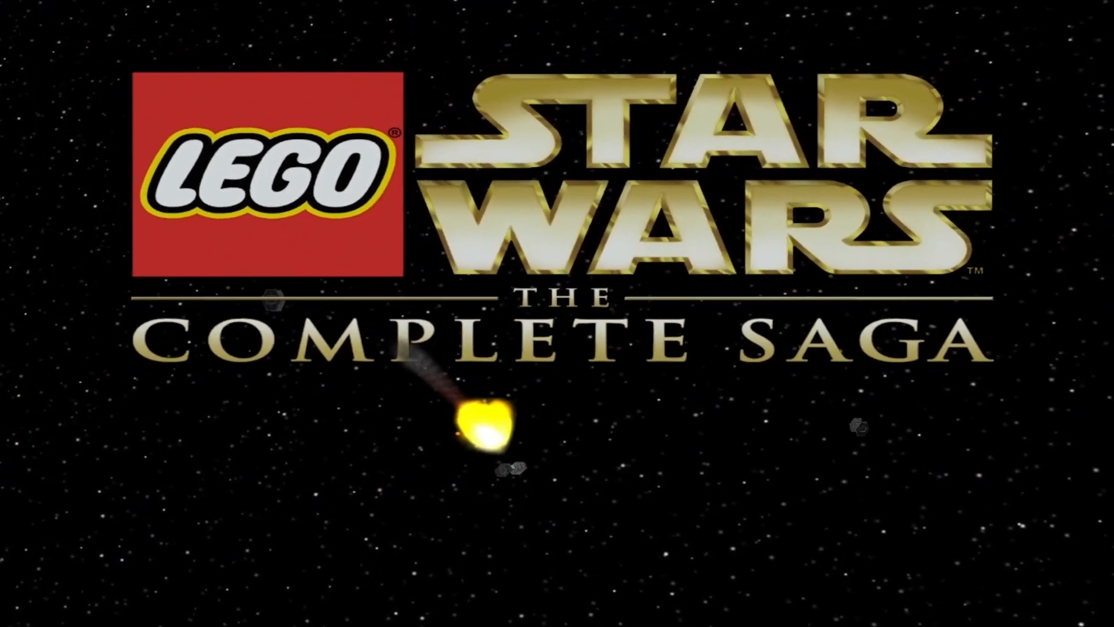
{"action": "key", "text": "Return"}
{"action": "key", "text": "Return"}
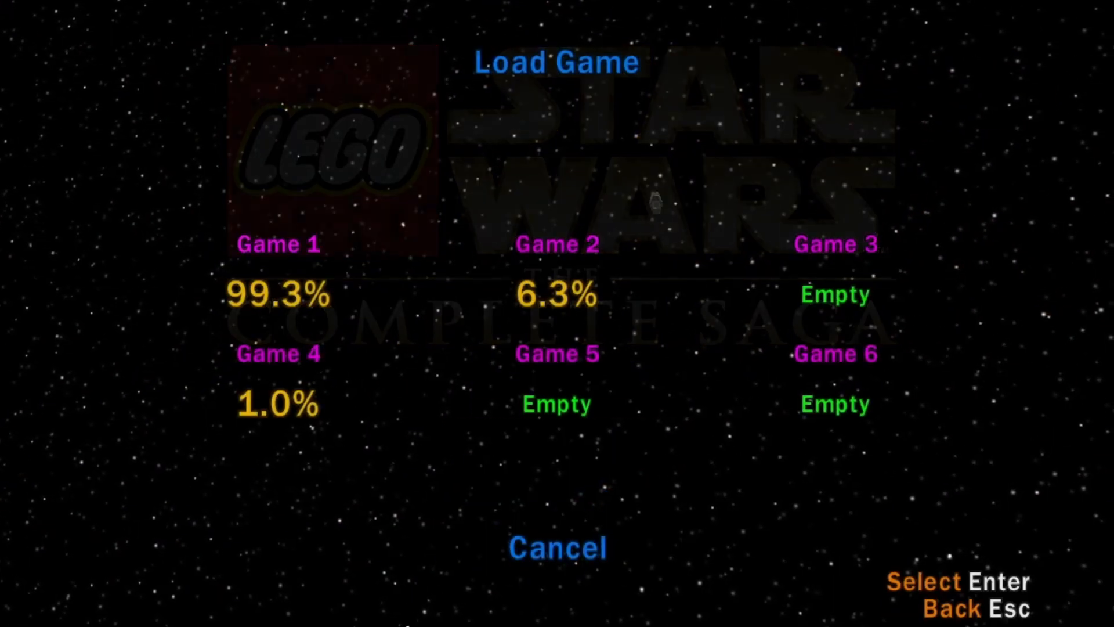
{"action": "key", "text": "Return"}
{"action": "key", "text": "Up"}
{"action": "key", "text": "Return"}
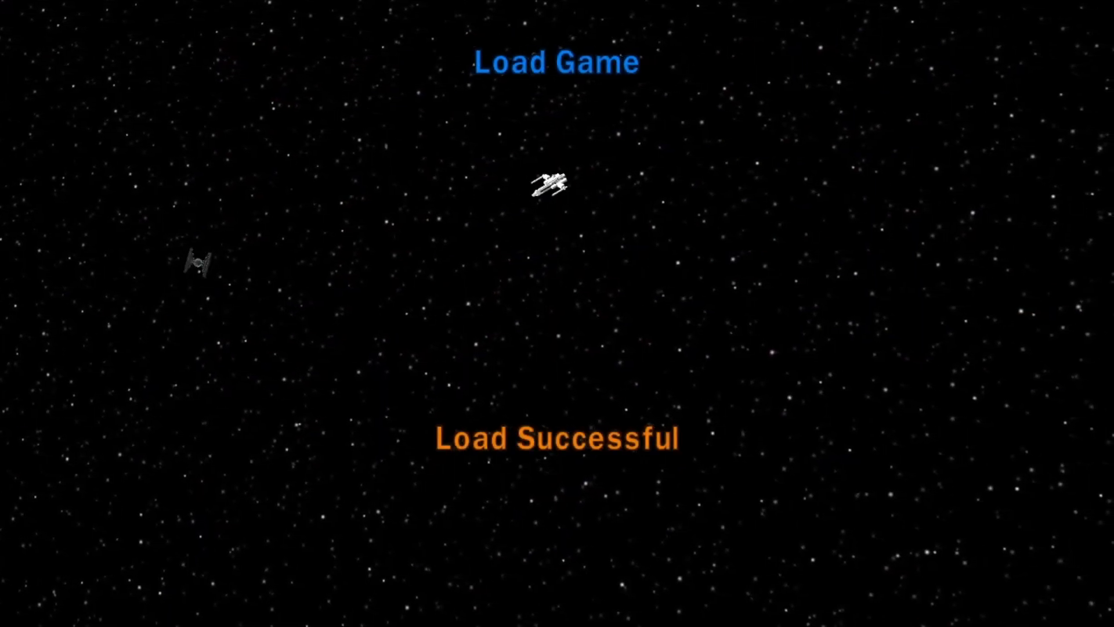
{"action": "key", "text": "Return"}
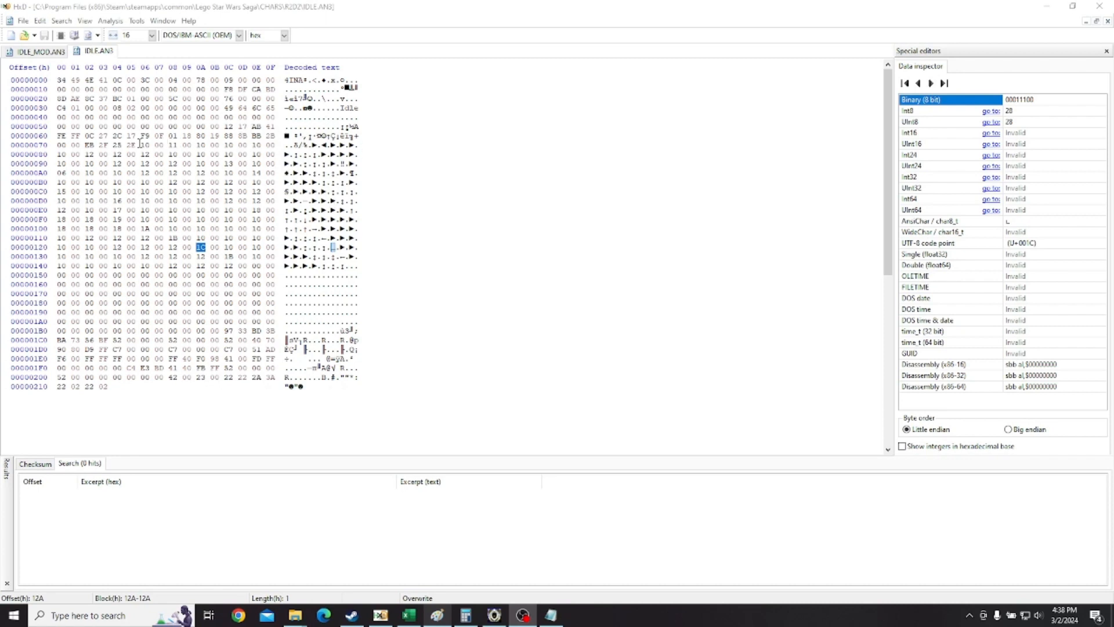
Locate bytes 76–77 and 5C–5D in IDLE.AN3 in HxD, then switch to Noesis and inspect R2D2's rightLeg bone and leftLeg's parent.
{"action": "left_click_drag", "start_coordinate": [145, 145], "coordinate": [159, 145]}
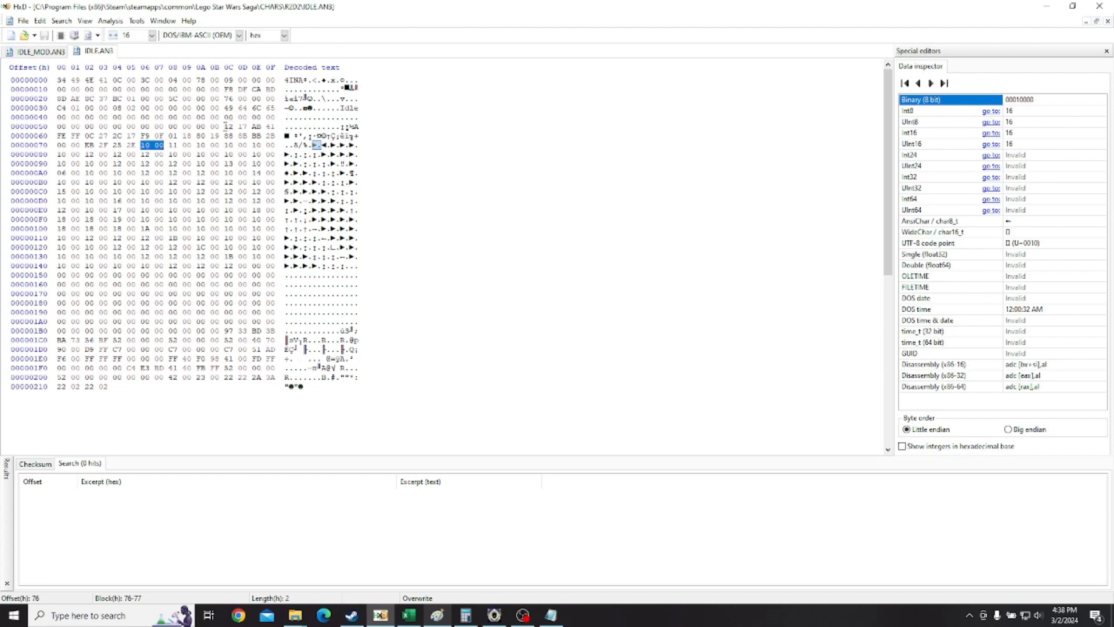
{"action": "left_click_drag", "start_coordinate": [226, 127], "coordinate": [247, 127]}
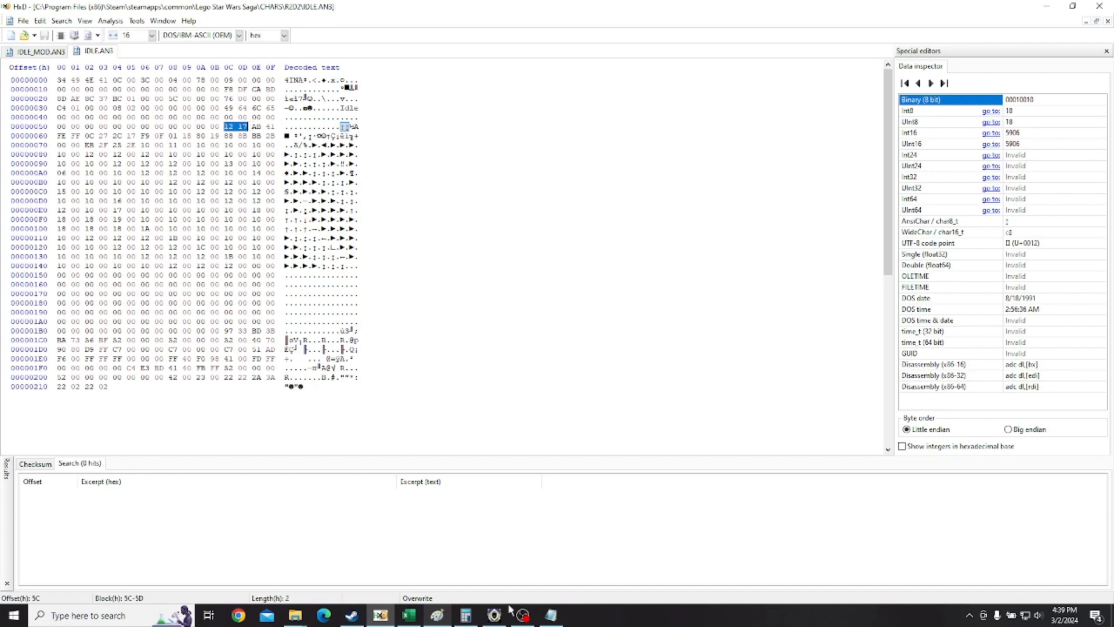
{"action": "left_click", "coordinate": [494, 615]}
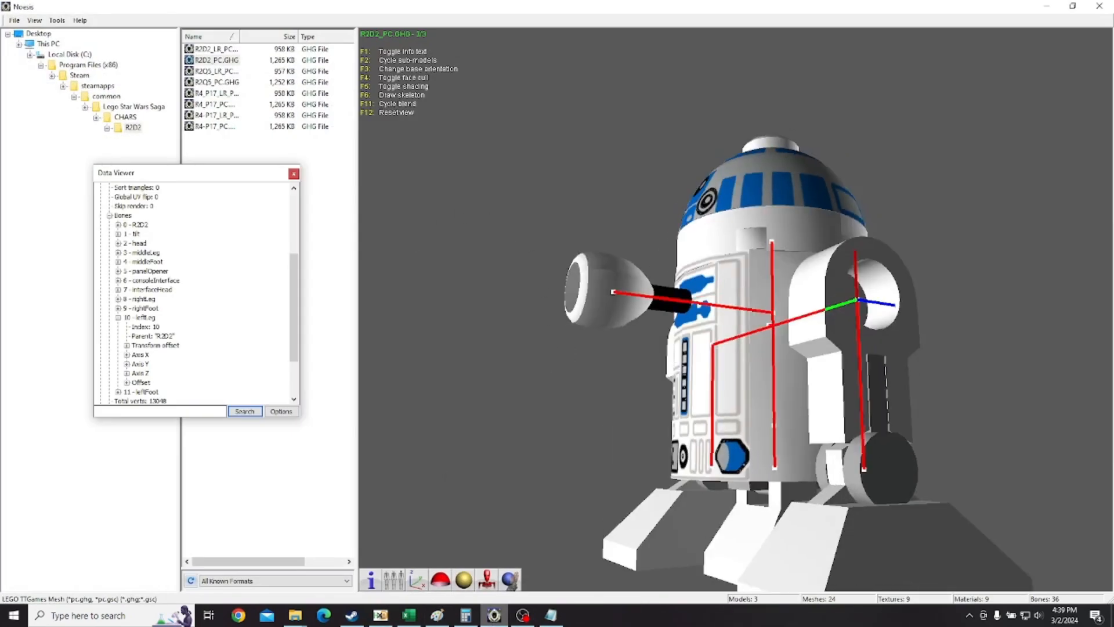
{"action": "left_click_drag", "start_coordinate": [940, 328], "coordinate": [986, 351]}
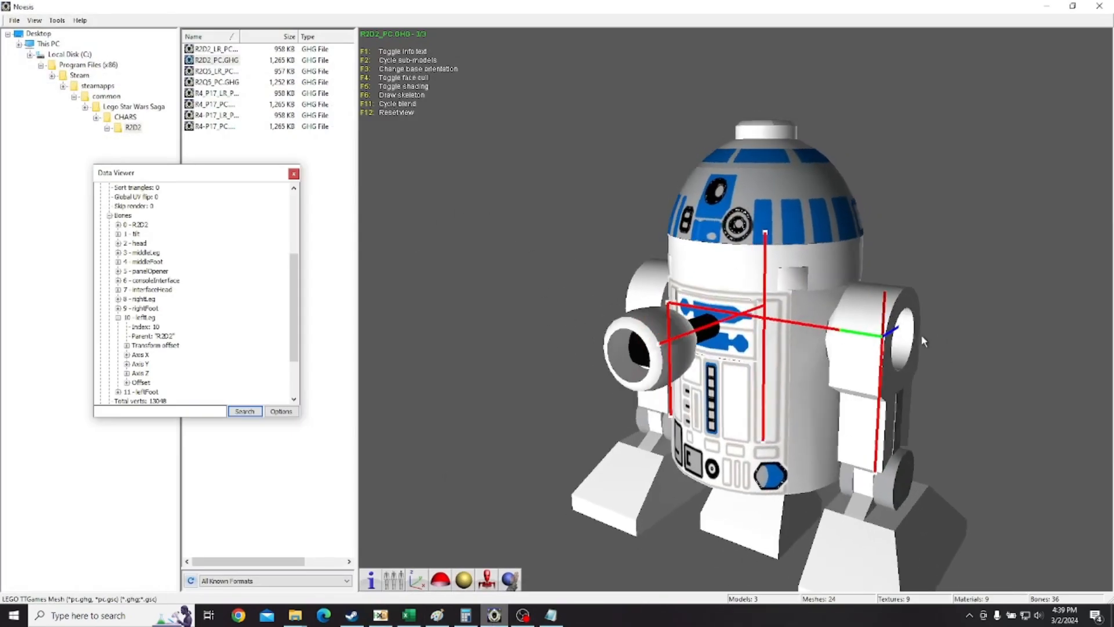
{"action": "left_click", "coordinate": [150, 300]}
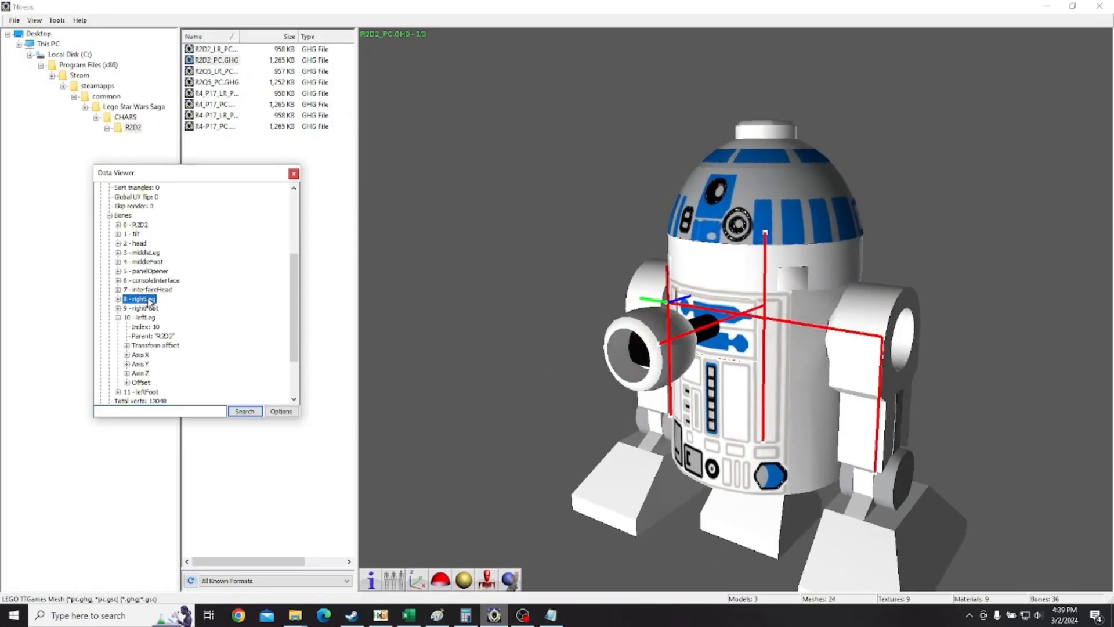
{"action": "left_click", "coordinate": [159, 337]}
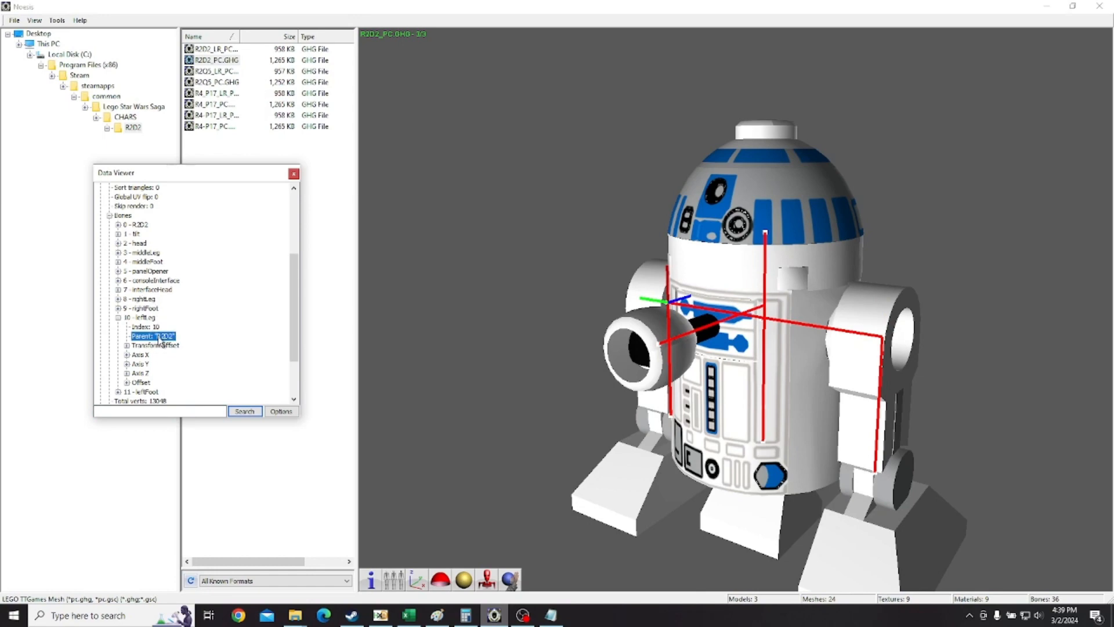
Examine the axes of the root R2D2 bone from behind the model.
{"action": "left_click", "coordinate": [140, 228]}
{"action": "left_click_drag", "start_coordinate": [830, 359], "coordinate": [650, 359]}
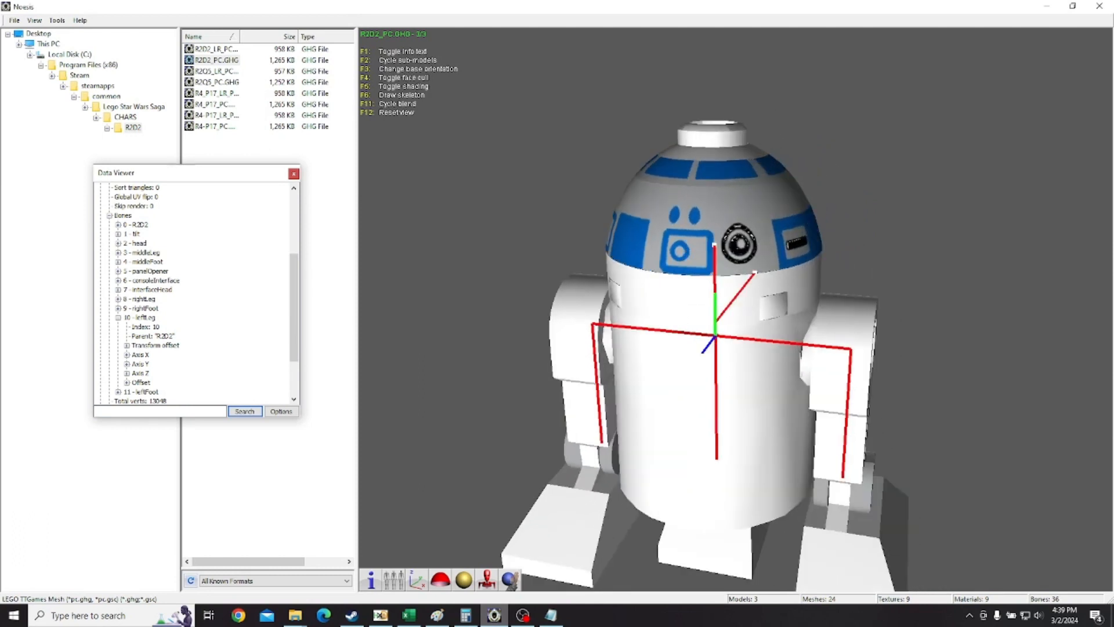
{"action": "left_click_drag", "start_coordinate": [574, 337], "coordinate": [650, 318]}
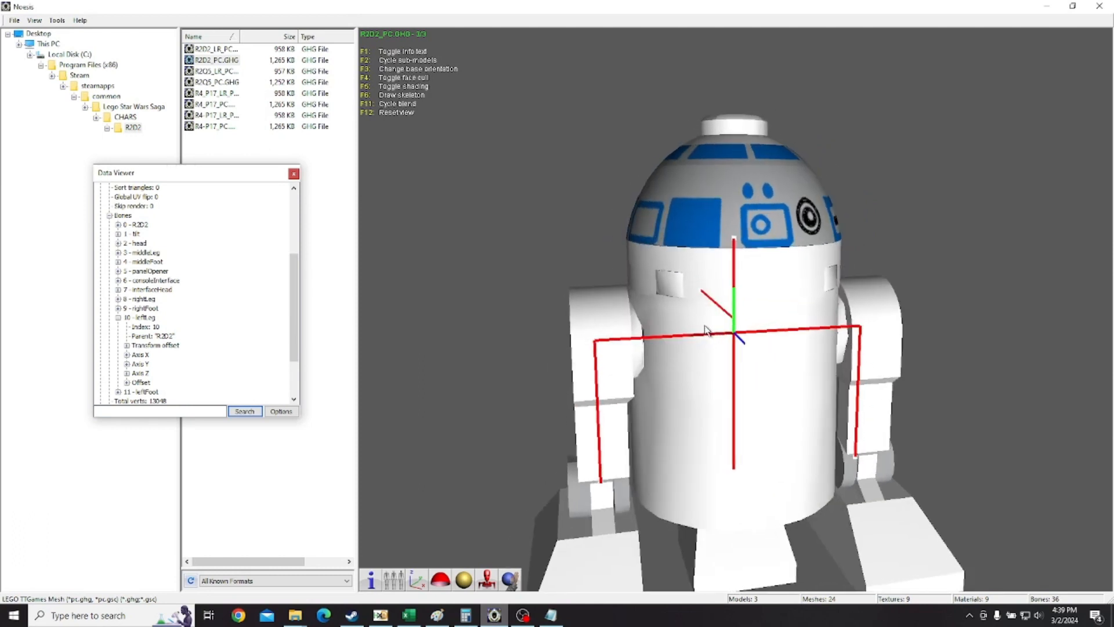
{"action": "left_click_drag", "start_coordinate": [598, 345], "coordinate": [580, 285]}
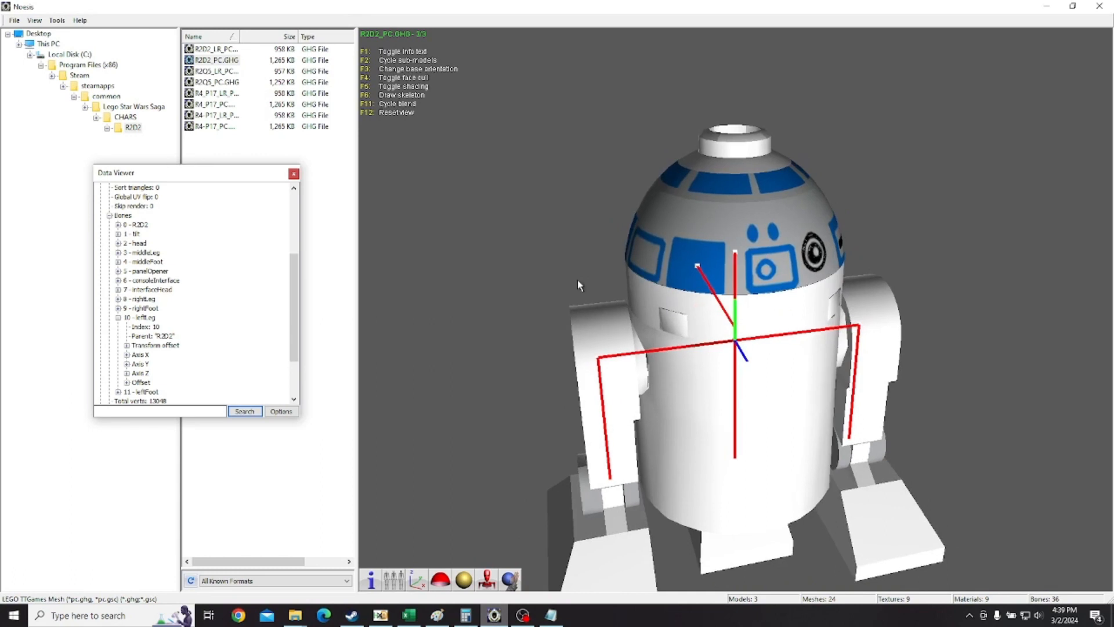
Compare the axis directions of the leftLeg and rightLeg bones, then return to HxD.
{"action": "left_click", "coordinate": [145, 318]}
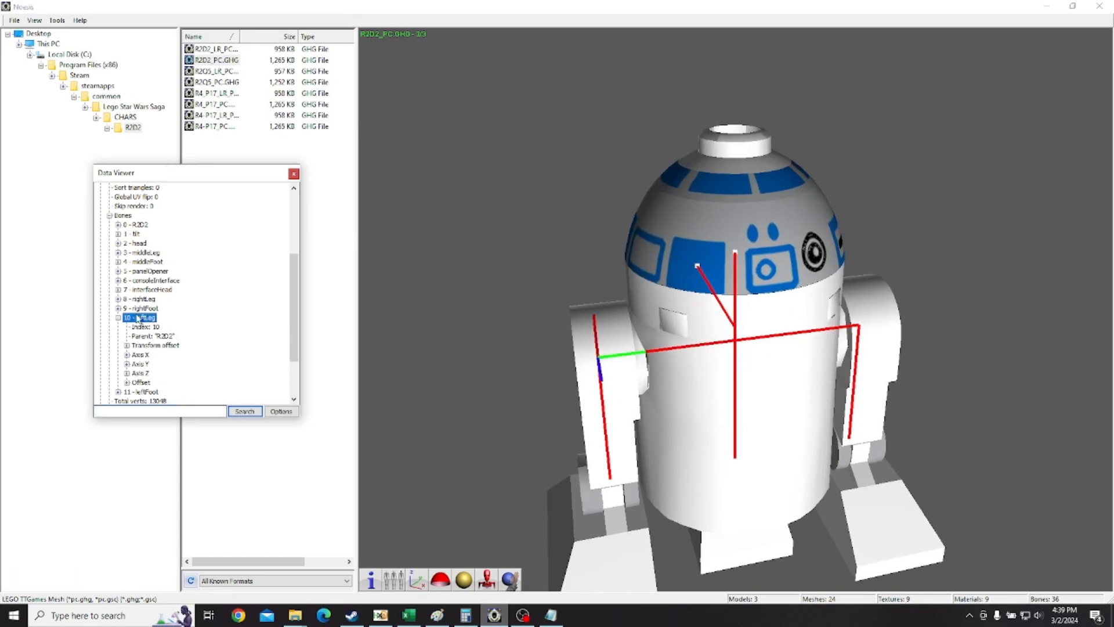
{"action": "left_click", "coordinate": [151, 300]}
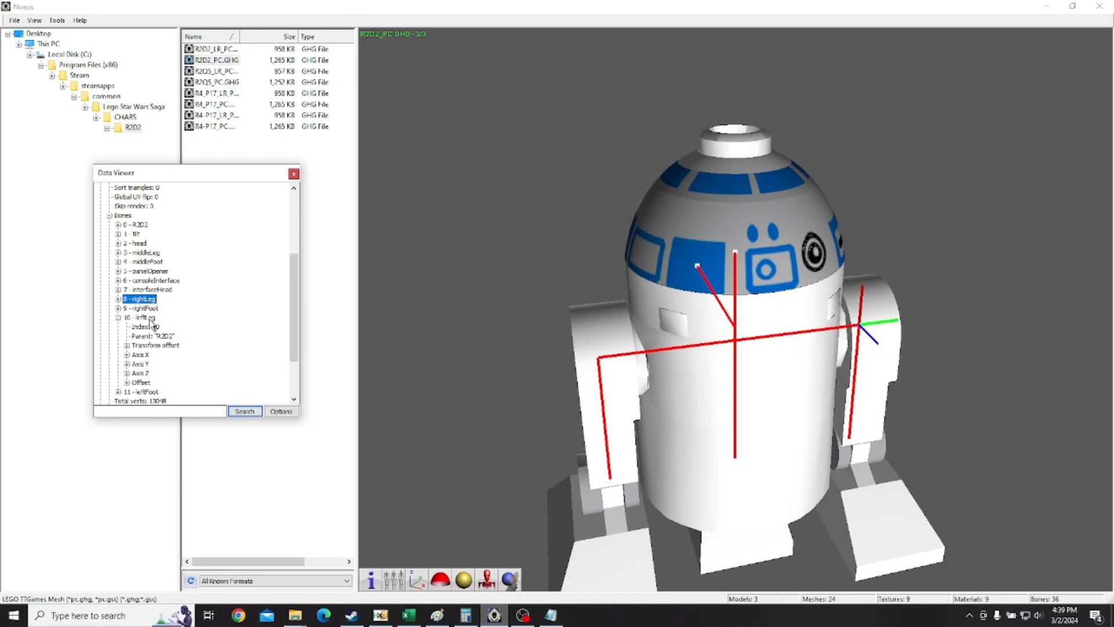
{"action": "left_click", "coordinate": [151, 319]}
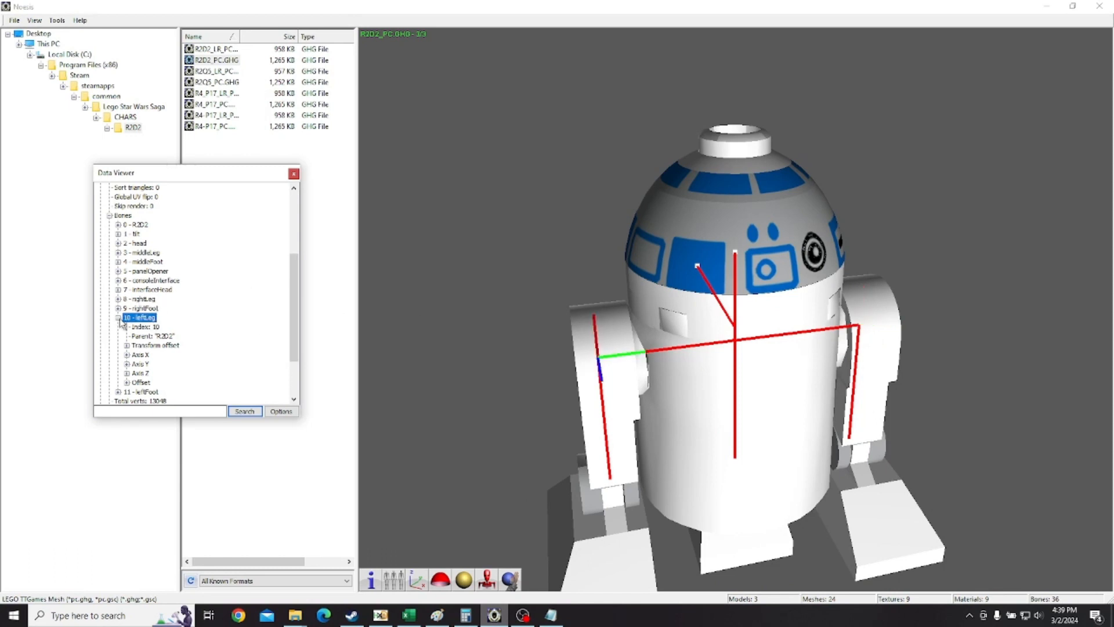
{"action": "left_click", "coordinate": [148, 302]}
{"action": "left_click", "coordinate": [146, 318]}
{"action": "left_click", "coordinate": [1044, 7]}
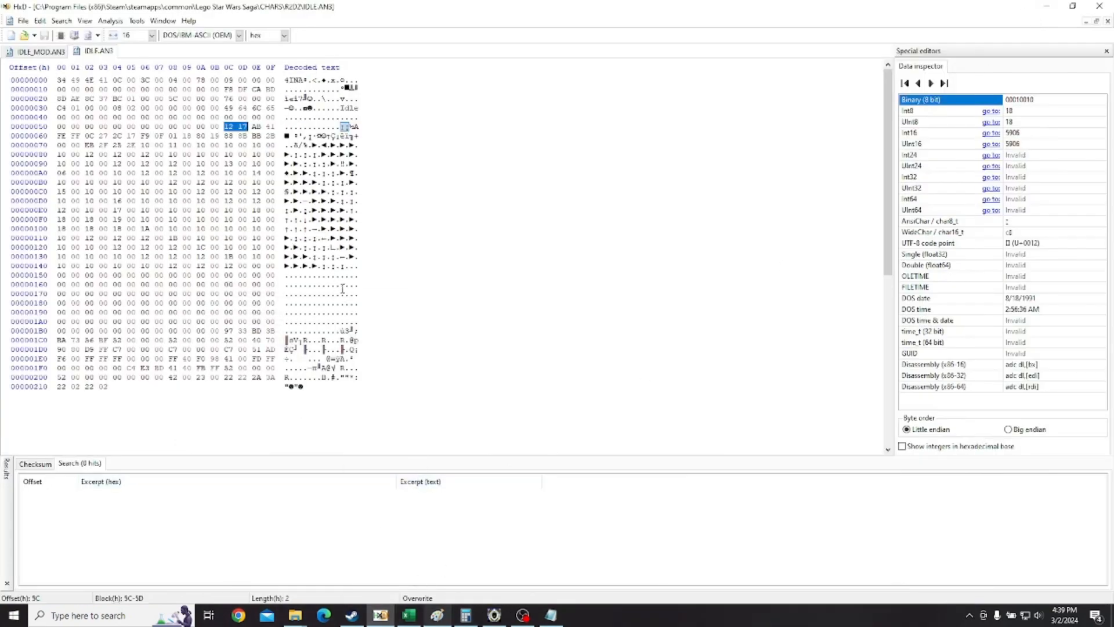
Examine the skeleton matrix bytes at 12A and 106 in IDLE.AN3, and the static value bytes at 75 and 70–71.
{"action": "left_click", "coordinate": [341, 256]}
{"action": "left_click", "coordinate": [331, 247]}
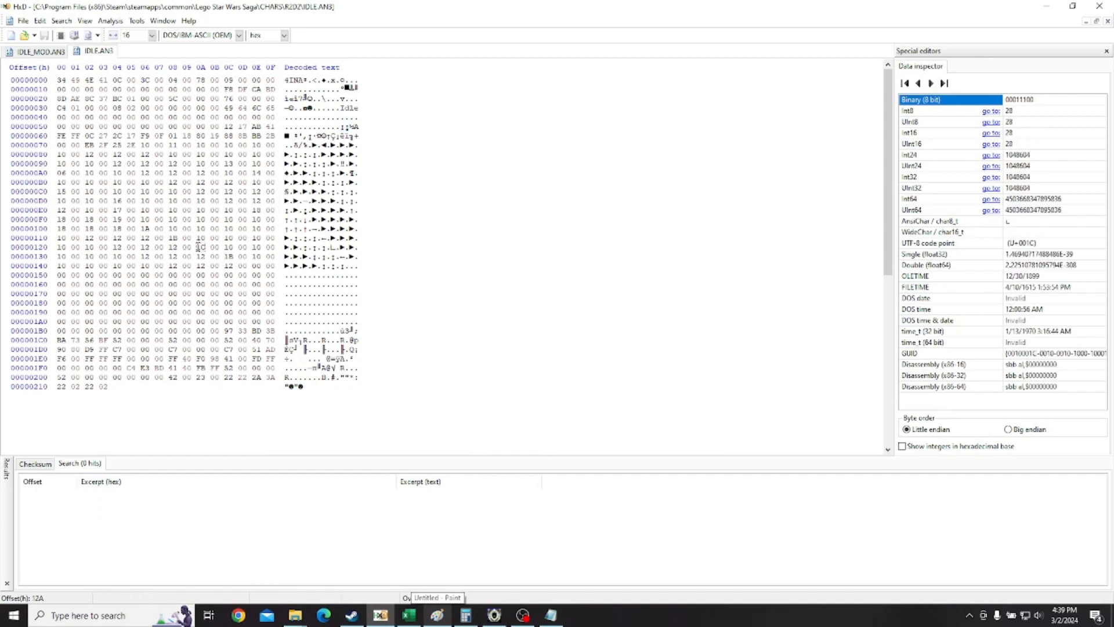
{"action": "left_click_drag", "start_coordinate": [197, 246], "coordinate": [205, 247]}
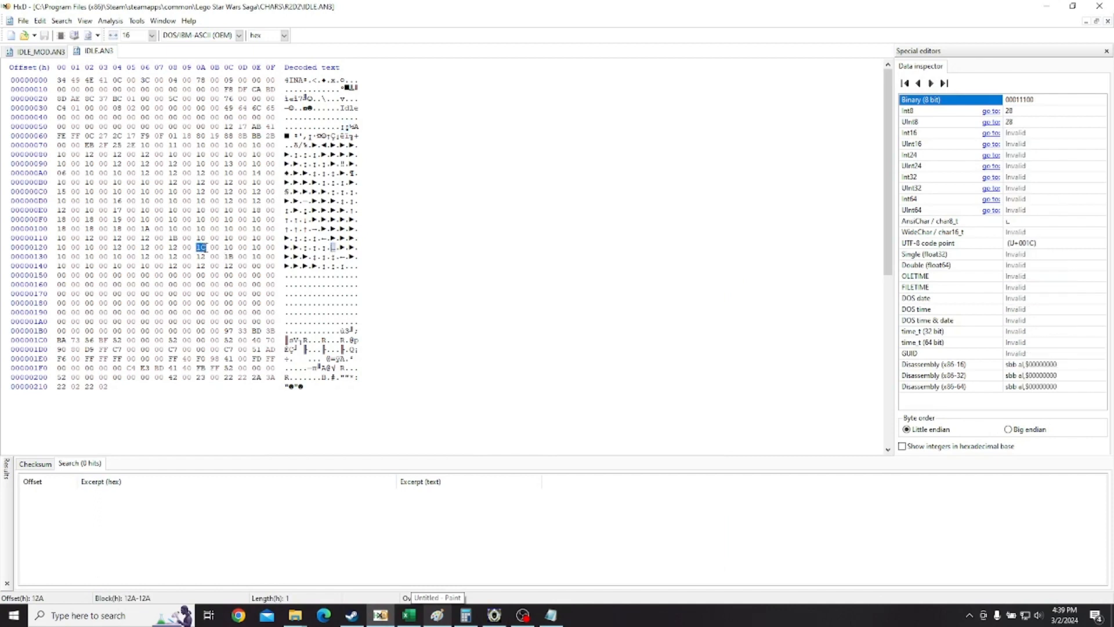
{"action": "left_click", "coordinate": [145, 229]}
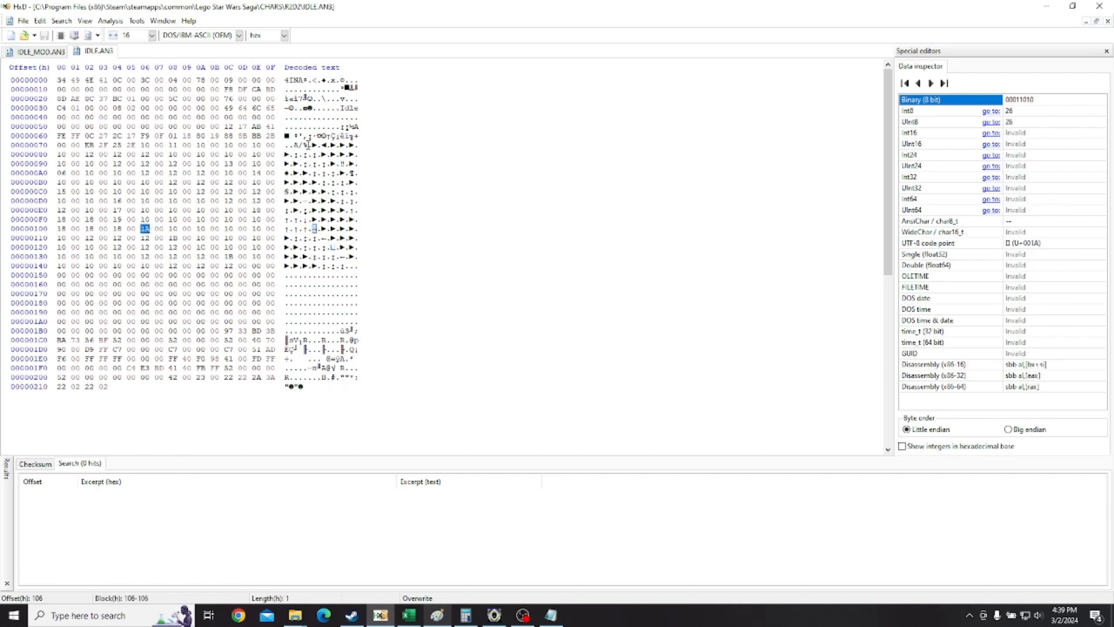
{"action": "left_click", "coordinate": [306, 145]}
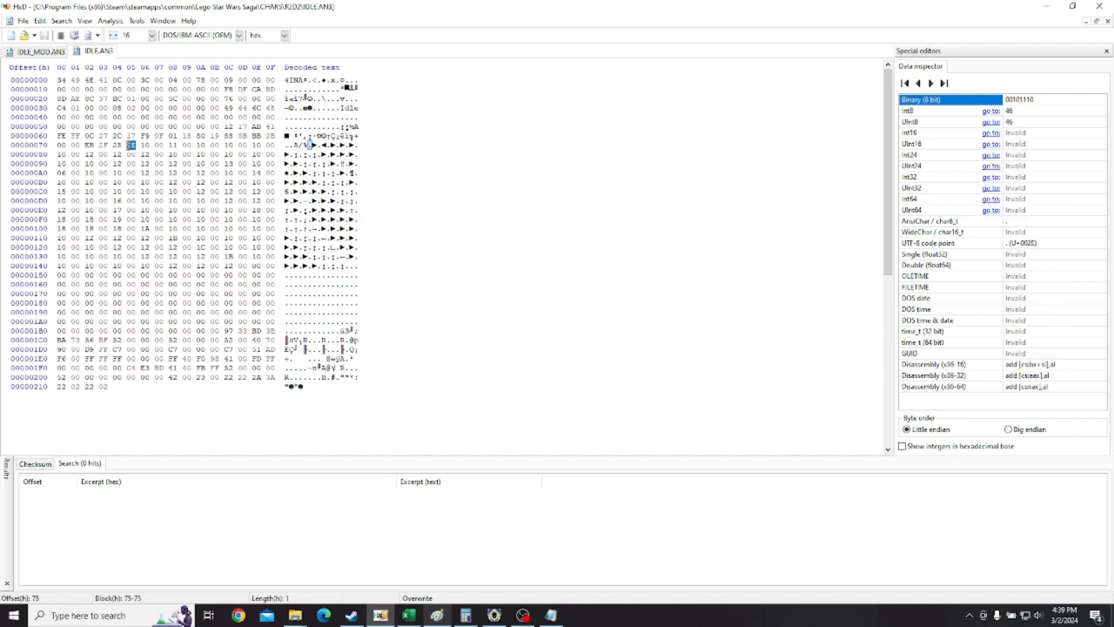
{"action": "left_click_drag", "start_coordinate": [138, 146], "coordinate": [60, 146]}
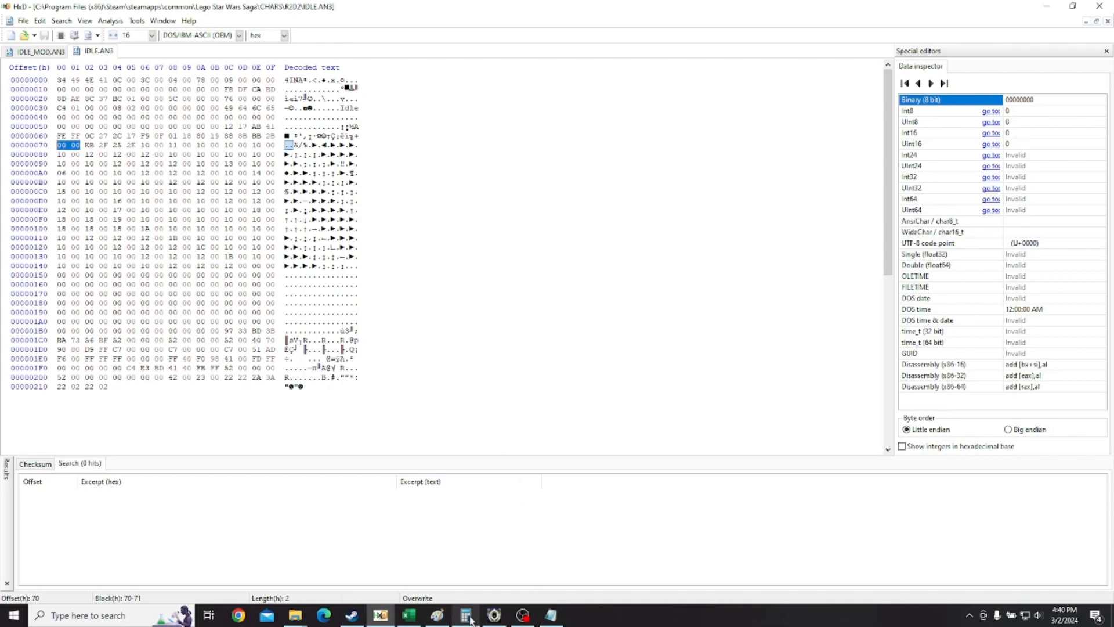
Add hex 1712 and 1712 in Calculator and compare the sum with the x value 2E25 in the Paint notes.
{"action": "left_click", "coordinate": [437, 615]}
{"action": "left_click", "coordinate": [465, 615]}
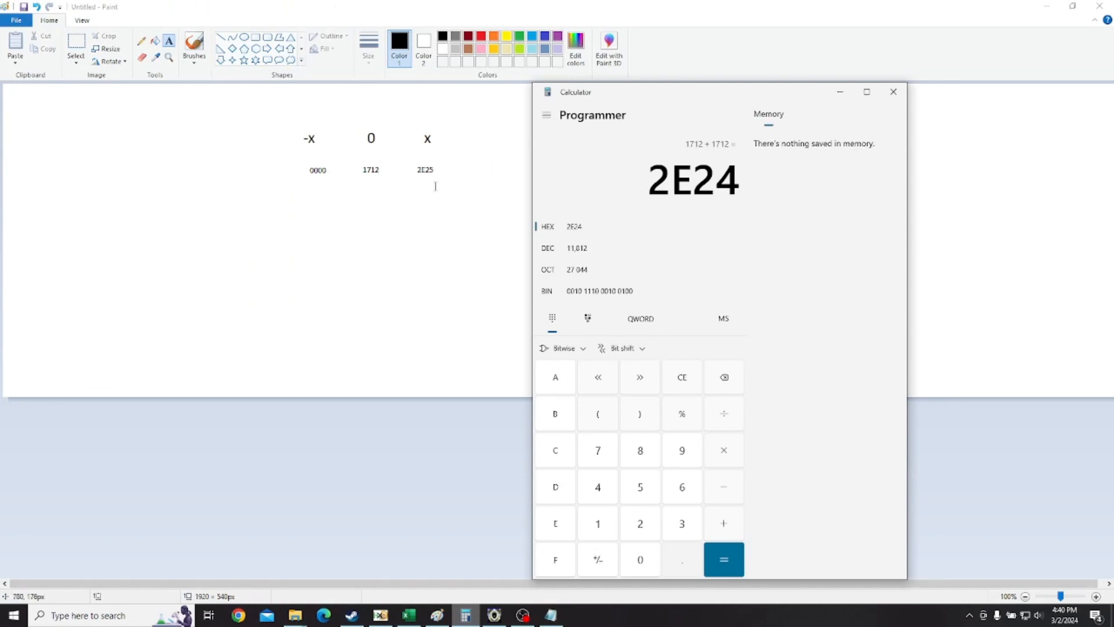
{"action": "type", "text": "1"}
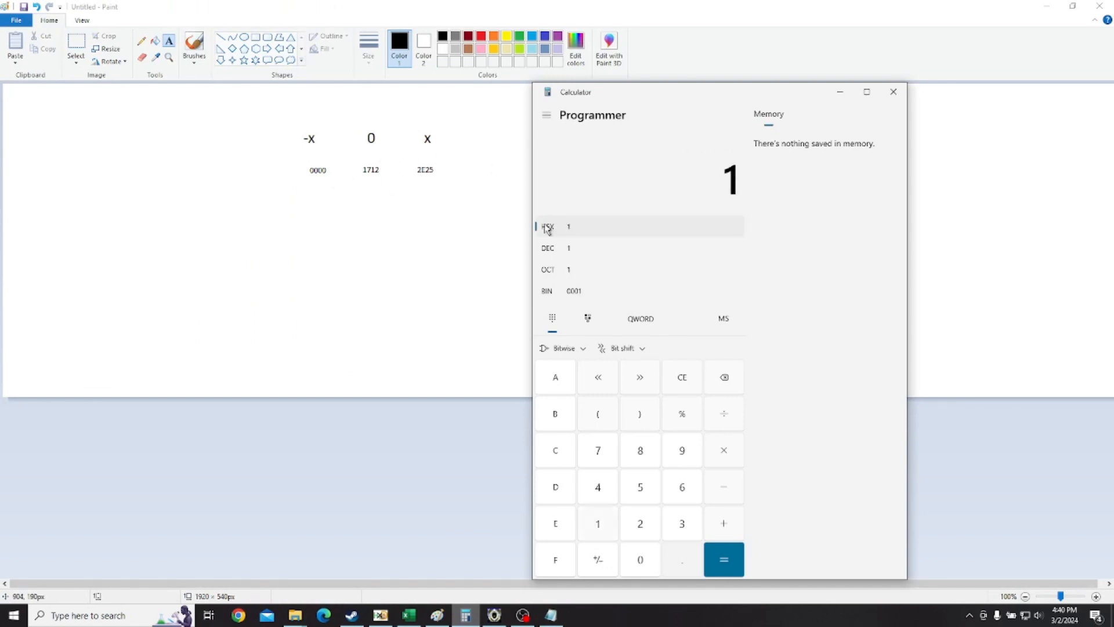
{"action": "type", "text": "712 + 1712"}
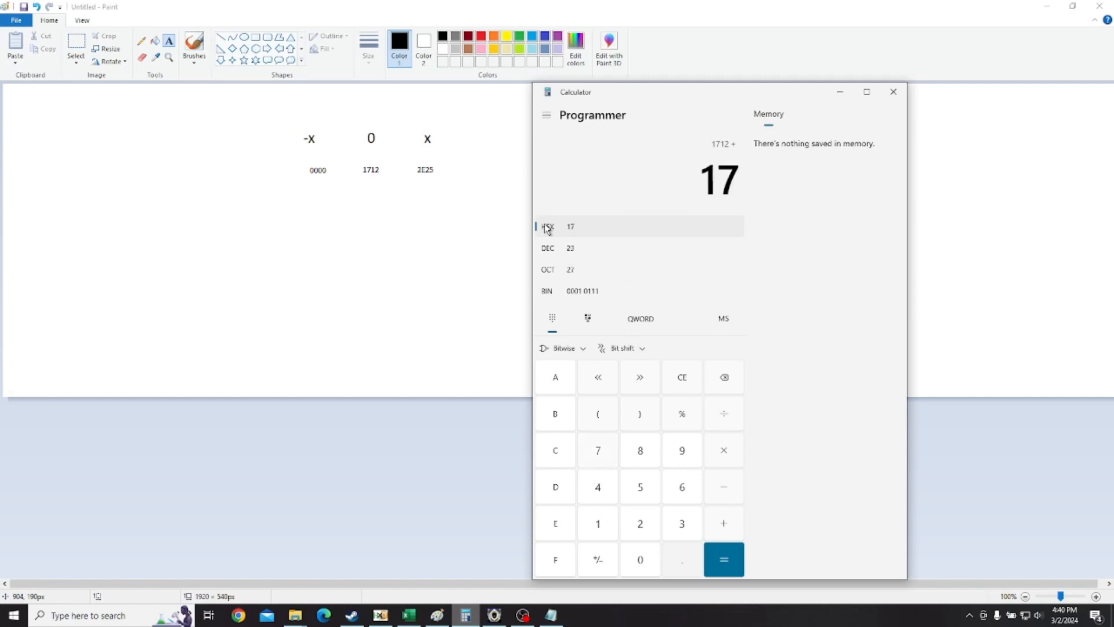
{"action": "key", "text": "Return"}
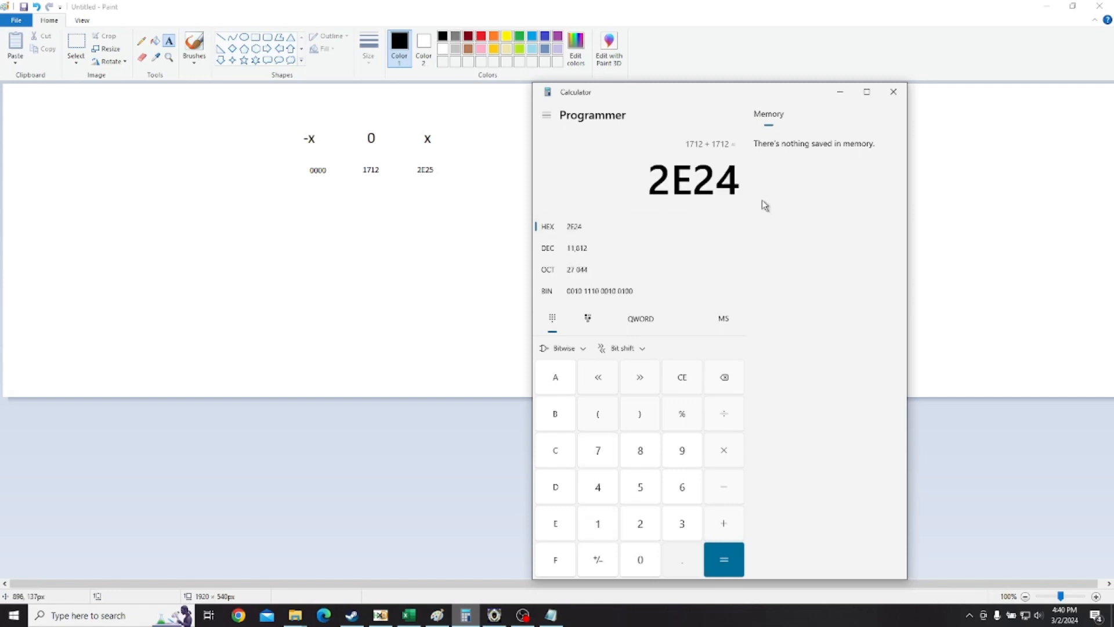
{"action": "left_click_drag", "start_coordinate": [738, 183], "coordinate": [721, 186]}
{"action": "left_click", "coordinate": [719, 187]}
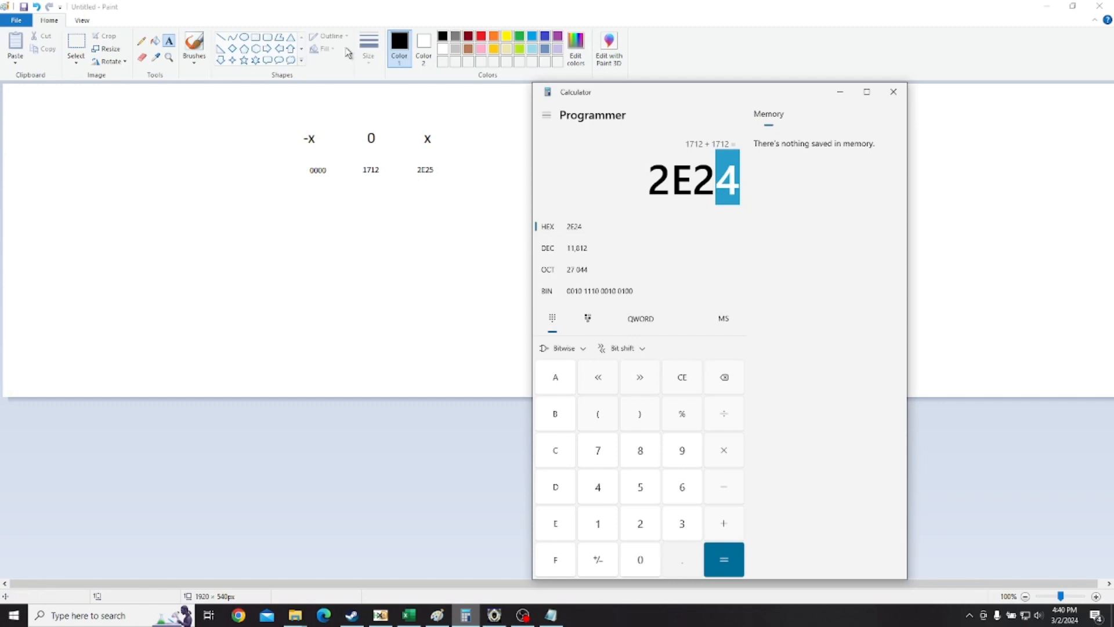
{"action": "left_click_drag", "start_coordinate": [614, 95], "coordinate": [578, 138]}
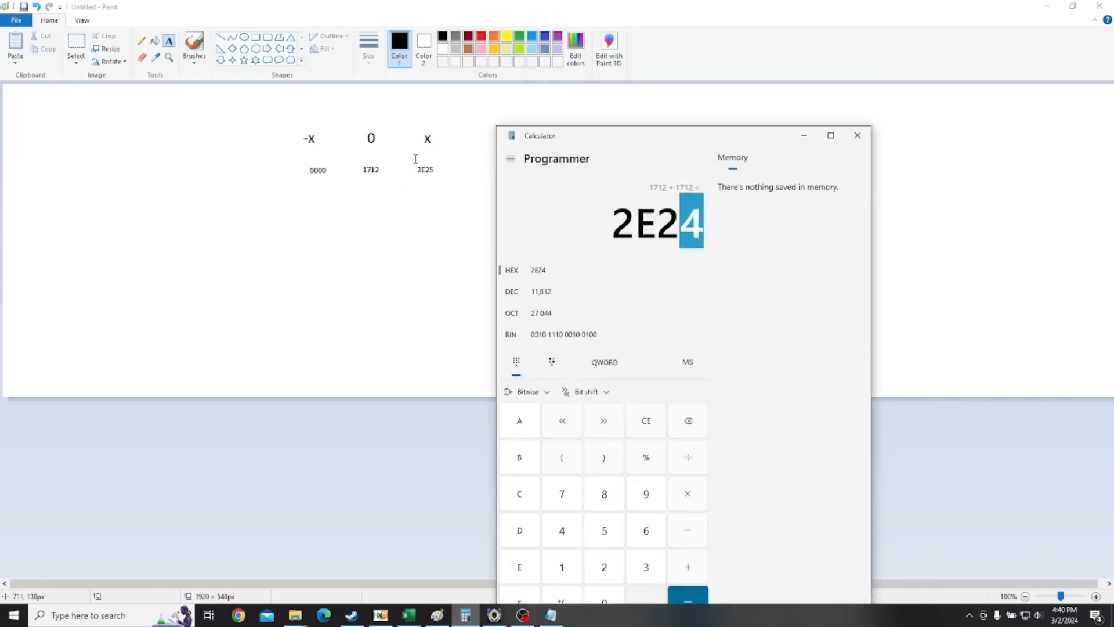
{"action": "left_click_drag", "start_coordinate": [418, 168], "coordinate": [438, 170]}
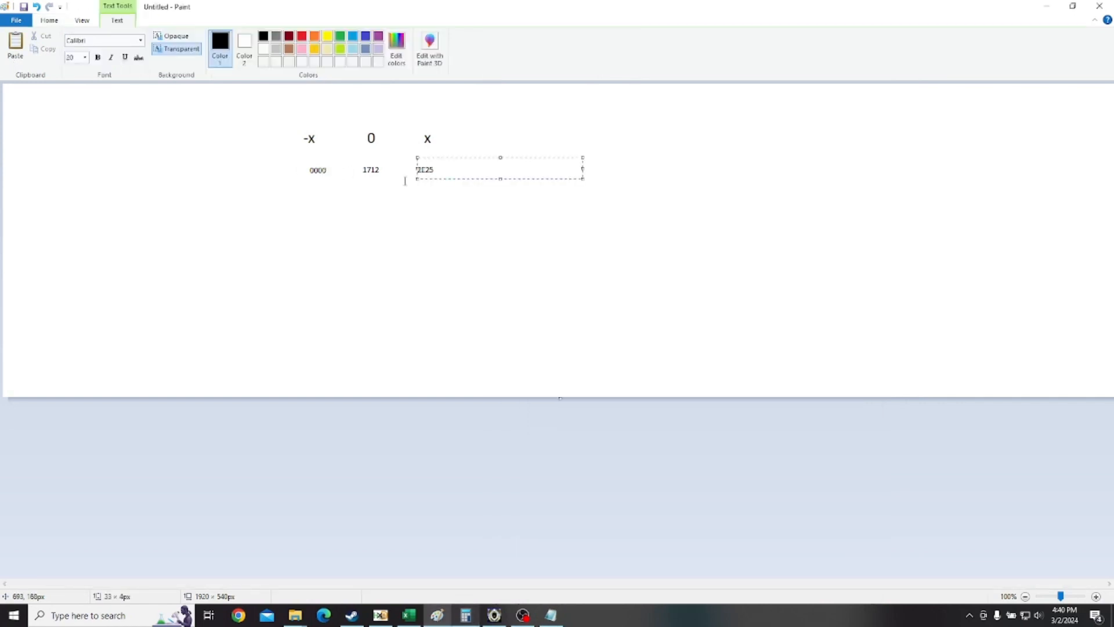
{"action": "left_click", "coordinate": [369, 132]}
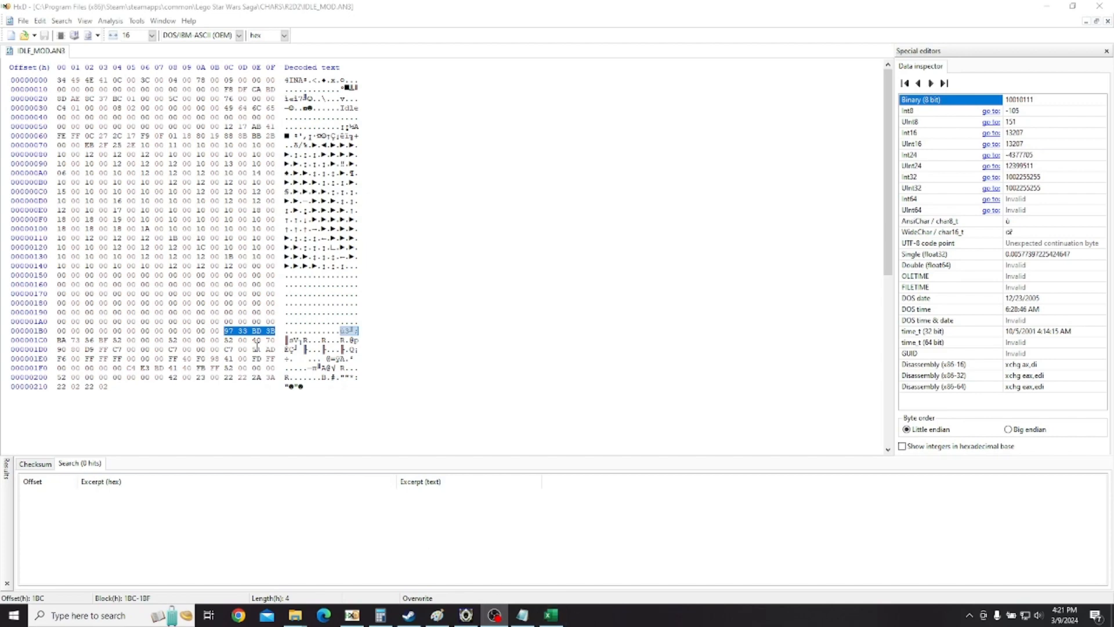
Switch to the R2D2_IDLE.xlsx workbook in Excel, view the IDLE sheet, and examine the header bytes and pointer layout on the Header sheet.
{"action": "left_click", "coordinate": [551, 615]}
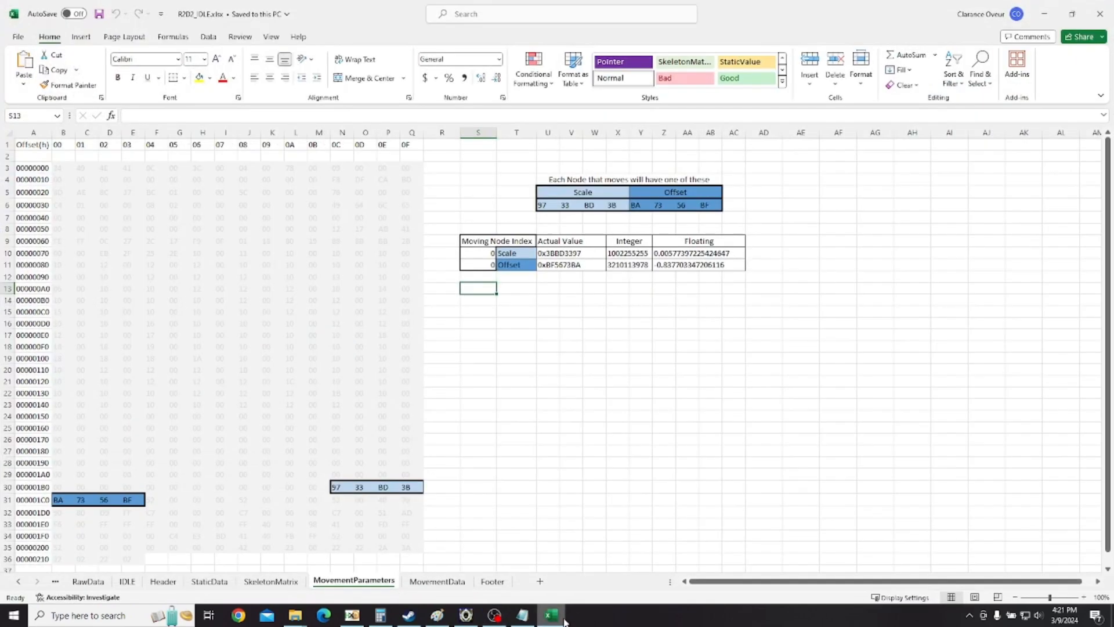
{"action": "left_click", "coordinate": [133, 583]}
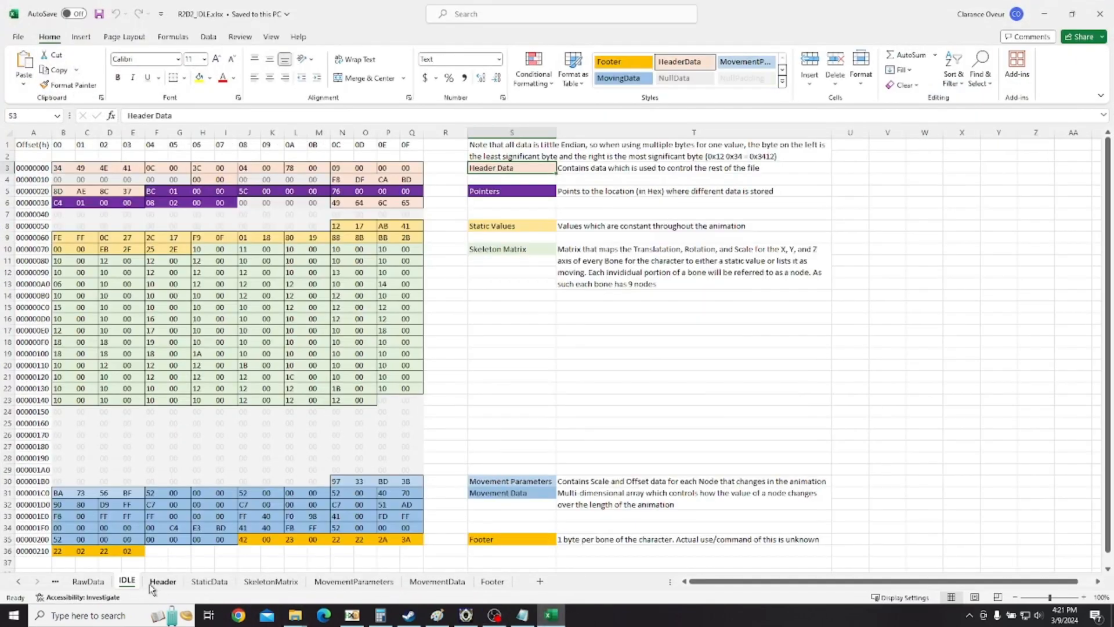
{"action": "left_click", "coordinate": [152, 585]}
{"action": "left_click", "coordinate": [99, 588]}
{"action": "left_click", "coordinate": [163, 582]}
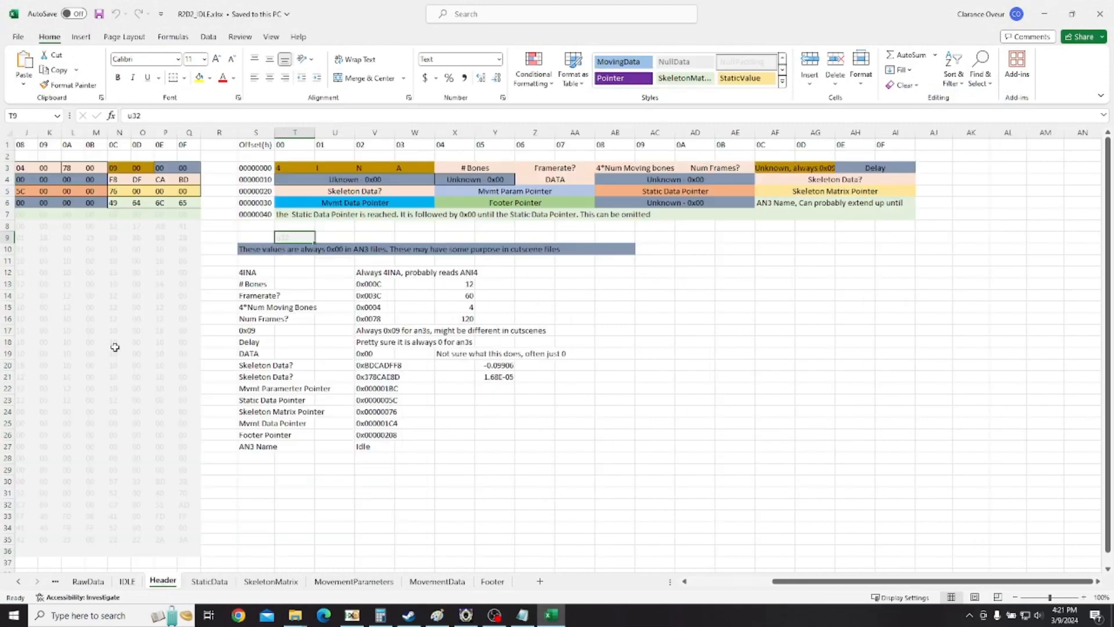
{"action": "left_click_drag", "start_coordinate": [875, 583], "coordinate": [635, 553]}
{"action": "scroll", "coordinate": [337, 362], "scroll_direction": "down", "scroll_amount": 4}
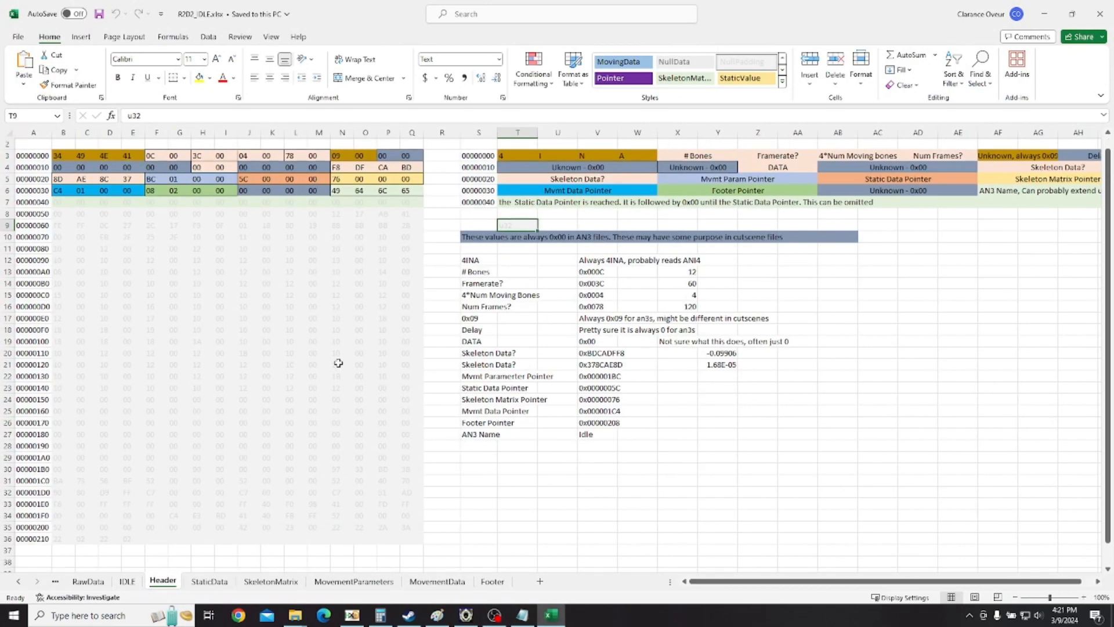
Examine the movement parameter bytes at 1BC–1BF and 1C0–1C3 on the IDLE sheet, and the scale bytes on the MovementParameters sheet.
{"action": "scroll", "coordinate": [336, 362], "scroll_direction": "up", "scroll_amount": 3}
{"action": "left_click", "coordinate": [126, 582]}
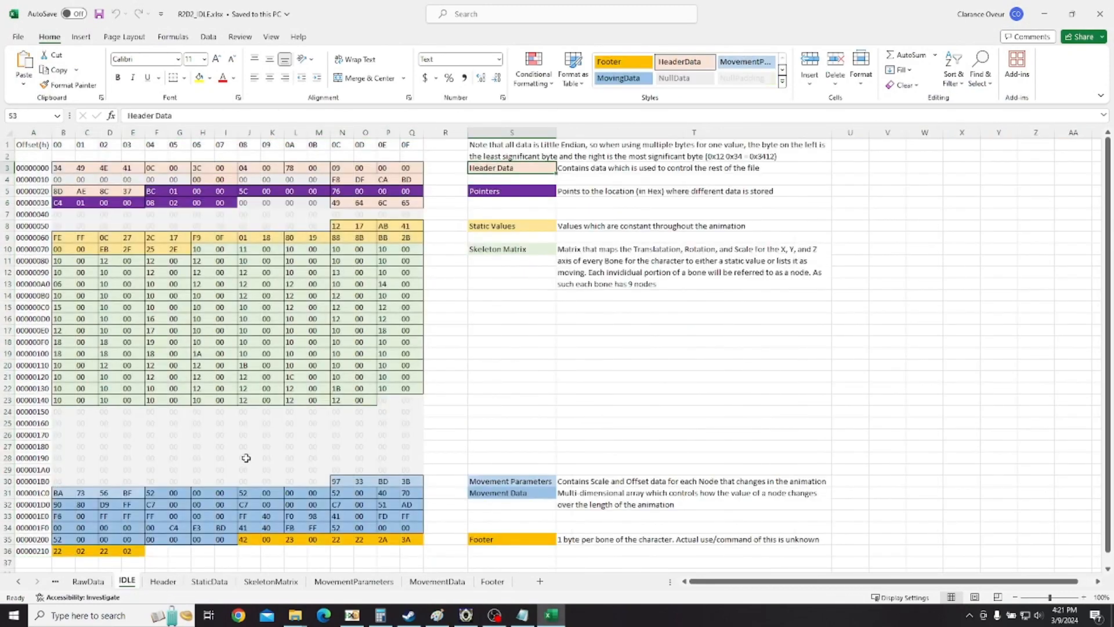
{"action": "scroll", "coordinate": [336, 435], "scroll_direction": "down", "scroll_amount": 2}
{"action": "left_click_drag", "start_coordinate": [343, 409], "coordinate": [409, 411]}
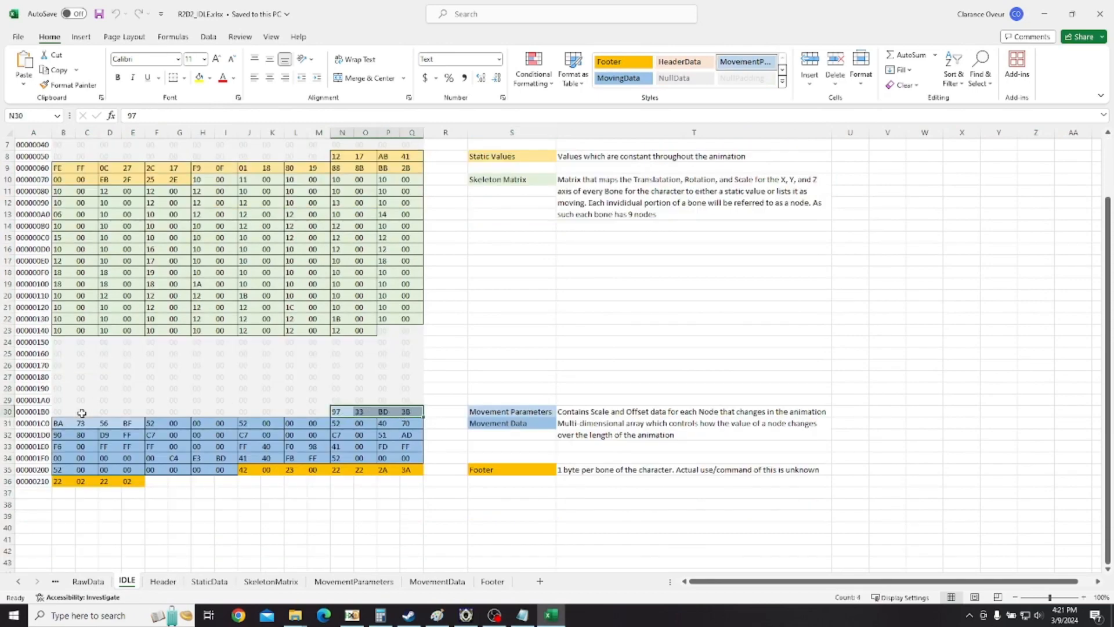
{"action": "left_click_drag", "start_coordinate": [64, 423], "coordinate": [128, 424]}
{"action": "scroll", "coordinate": [514, 518], "scroll_direction": "up", "scroll_amount": 2}
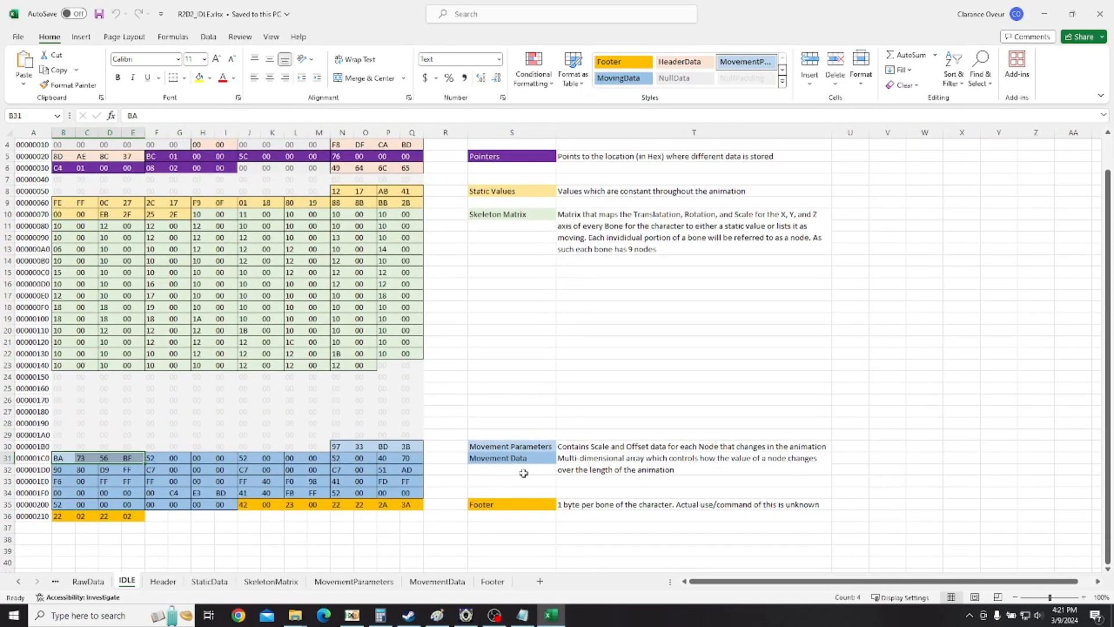
{"action": "left_click", "coordinate": [354, 581]}
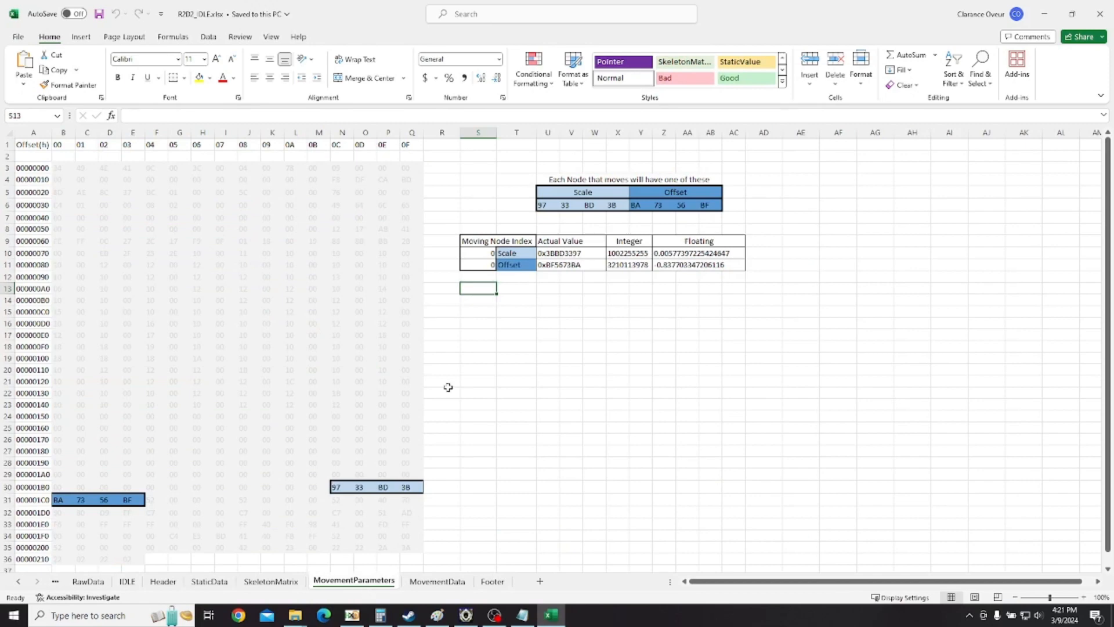
{"action": "left_click_drag", "start_coordinate": [339, 487], "coordinate": [414, 487]}
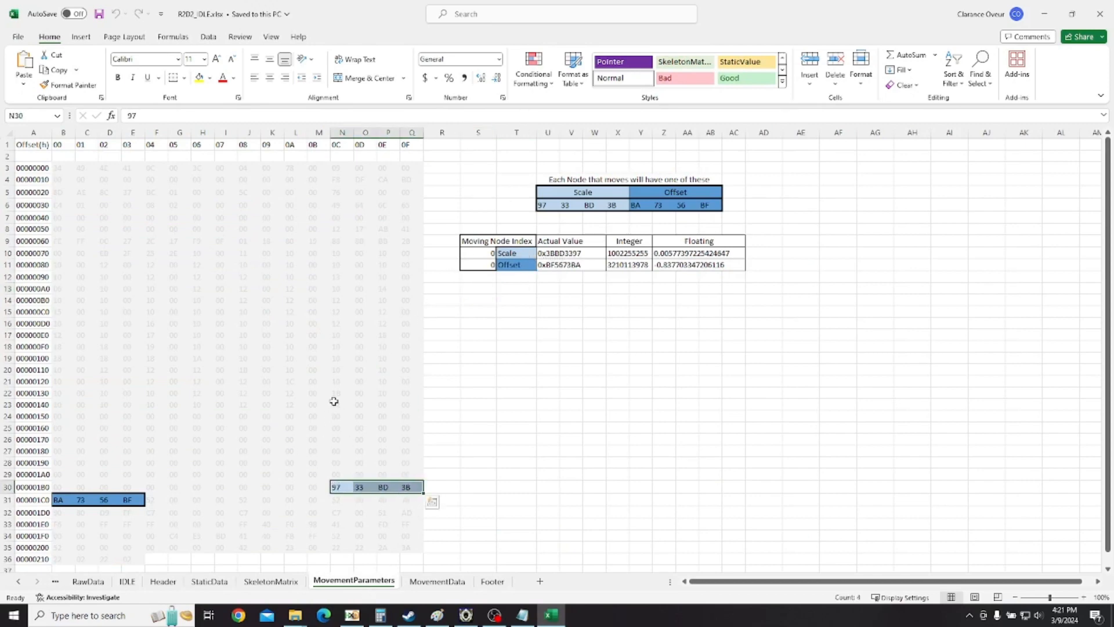
On the SkeletonMatrix sheet, compare the static node bytes at 76 and 7A with the moving node bytes at A0.
{"action": "left_click", "coordinate": [272, 582]}
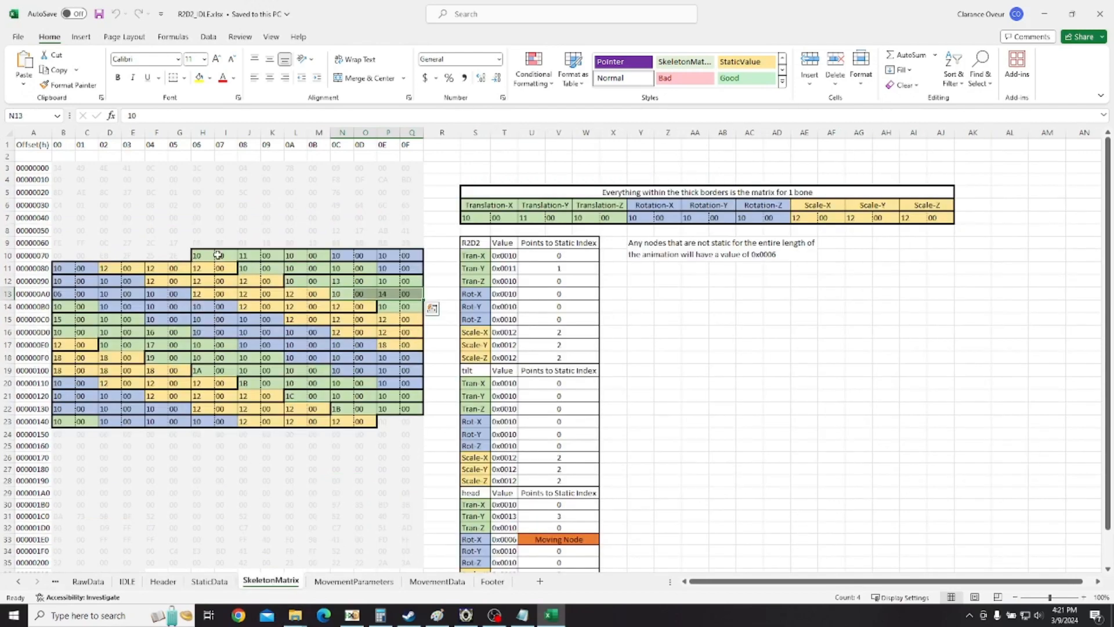
{"action": "left_click_drag", "start_coordinate": [208, 255], "coordinate": [232, 256]}
{"action": "mouse_move", "coordinate": [300, 256]}
{"action": "left_mouse_down"}
{"action": "mouse_move", "coordinate": [343, 256]}
{"action": "mouse_move", "coordinate": [321, 256]}
{"action": "left_mouse_up"}
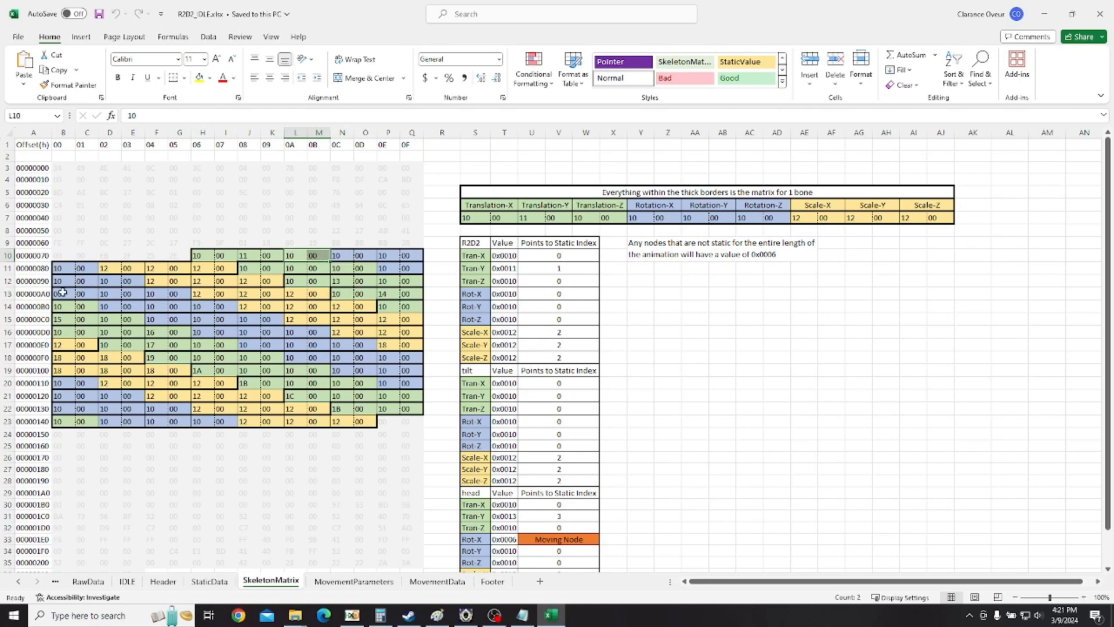
{"action": "left_click_drag", "start_coordinate": [63, 292], "coordinate": [88, 295]}
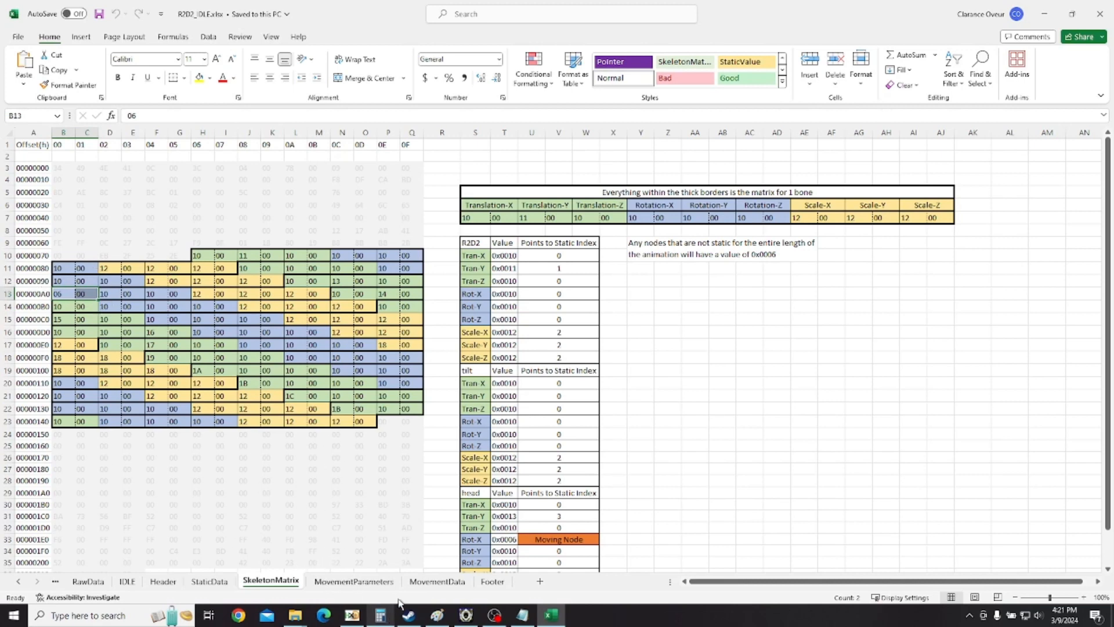
Return to the MovementParameters sheet and examine the scale bytes 97 33 BD 3B and the offset bytes BA 73 56 BF.
{"action": "left_click", "coordinate": [437, 581]}
{"action": "left_click", "coordinate": [354, 581]}
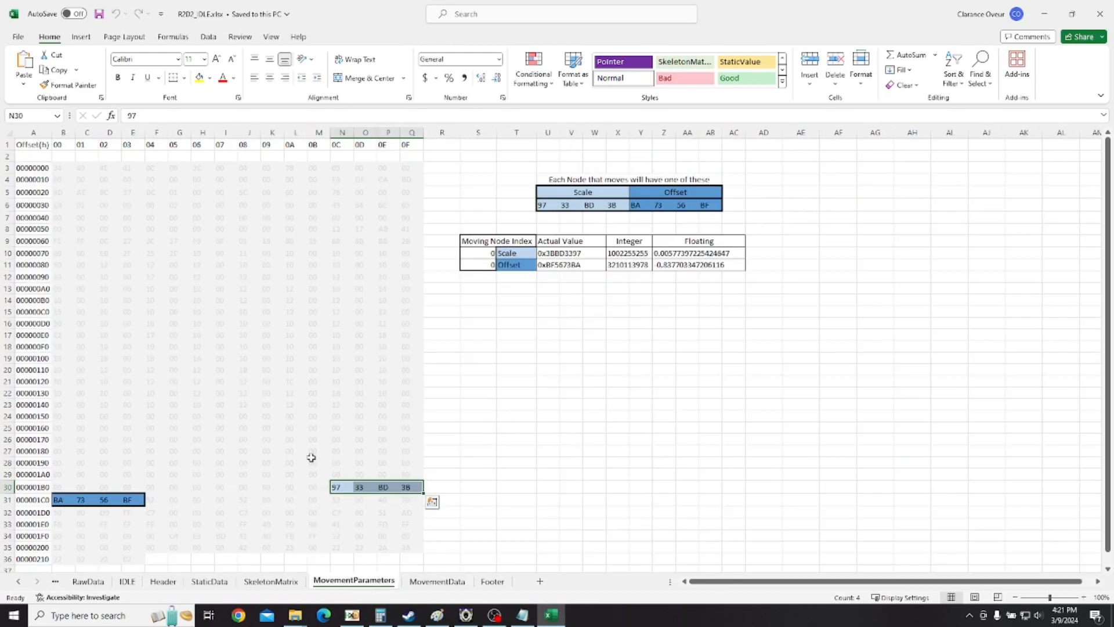
{"action": "scroll", "coordinate": [310, 459], "scroll_direction": "down", "scroll_amount": 1}
{"action": "left_click_drag", "start_coordinate": [340, 454], "coordinate": [415, 454]}
{"action": "left_click", "coordinate": [59, 466]}
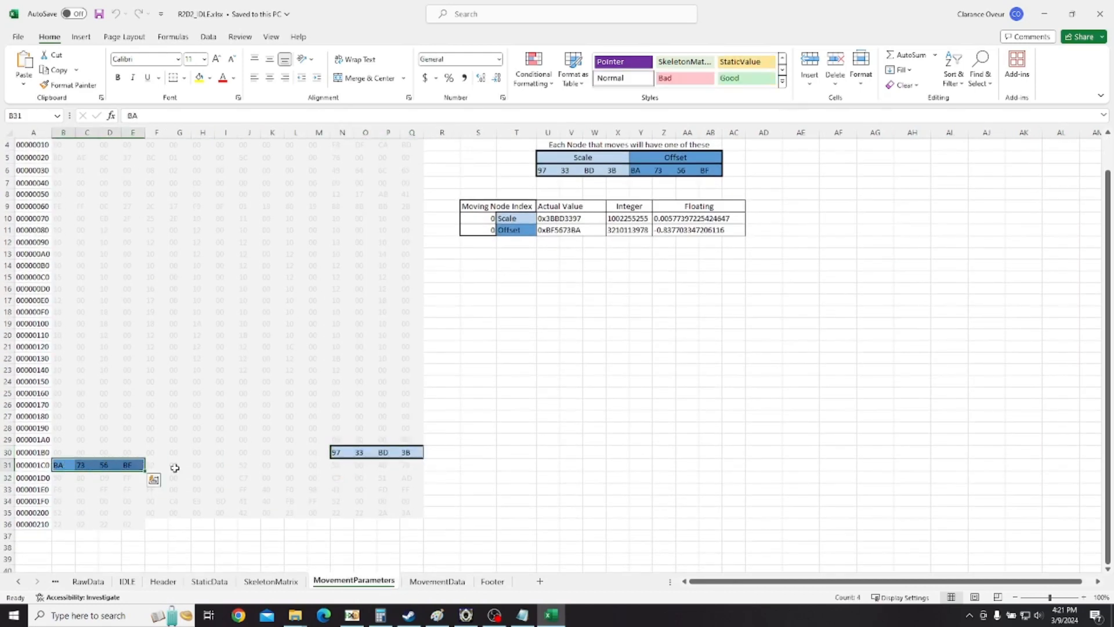
{"action": "left_click", "coordinate": [343, 453]}
{"action": "left_click_drag", "start_coordinate": [344, 453], "coordinate": [409, 455]}
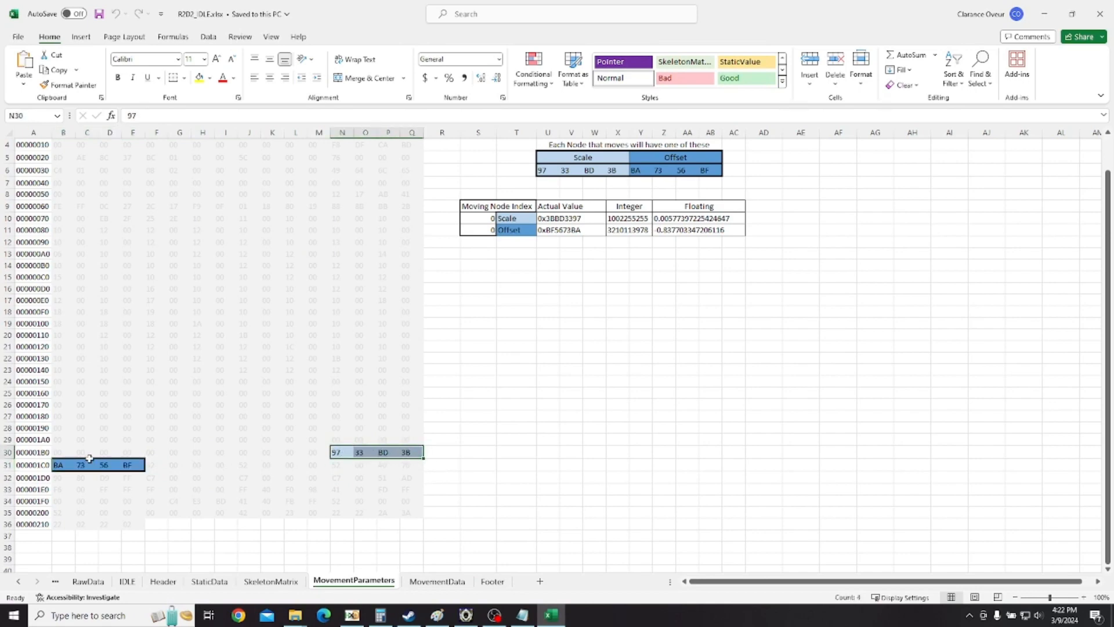
{"action": "left_click_drag", "start_coordinate": [61, 467], "coordinate": [129, 471]}
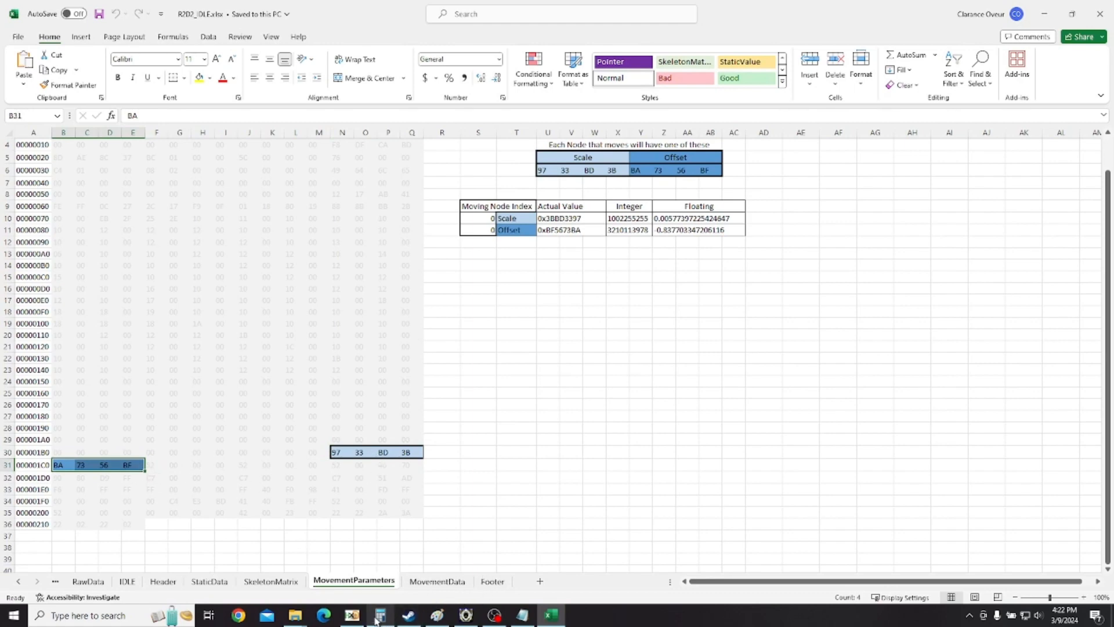
Switch to HxD, inspect the scale at 1BC and offset at 1C0 as floats, and compare them with the Excel MovementParameters values.
{"action": "left_click", "coordinate": [352, 614]}
{"action": "left_click", "coordinate": [229, 339]}
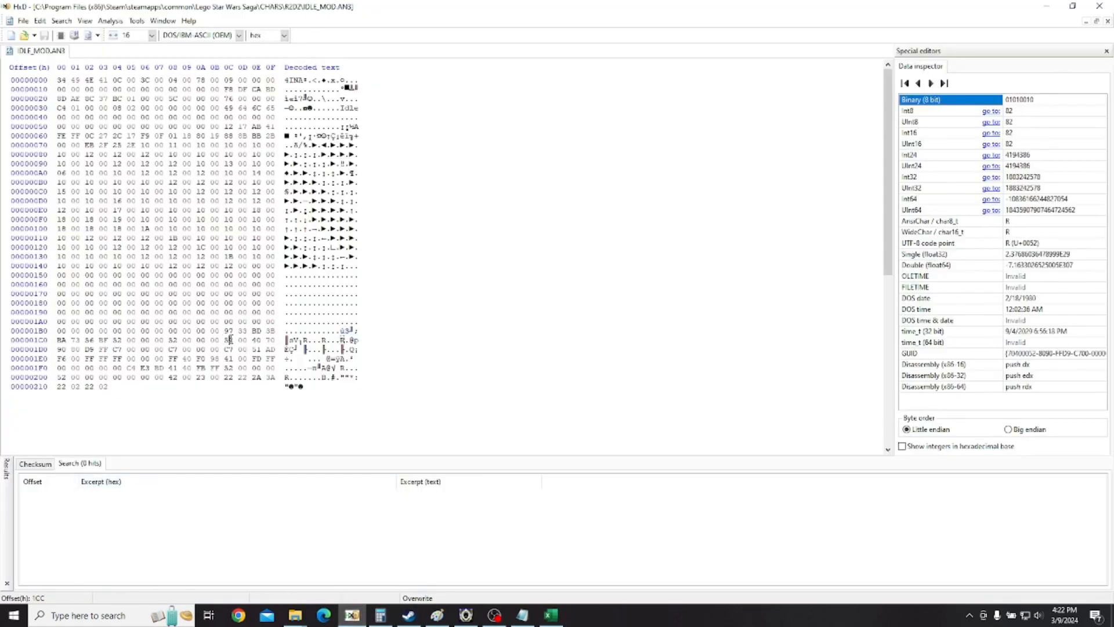
{"action": "left_click_drag", "start_coordinate": [227, 330], "coordinate": [277, 332]}
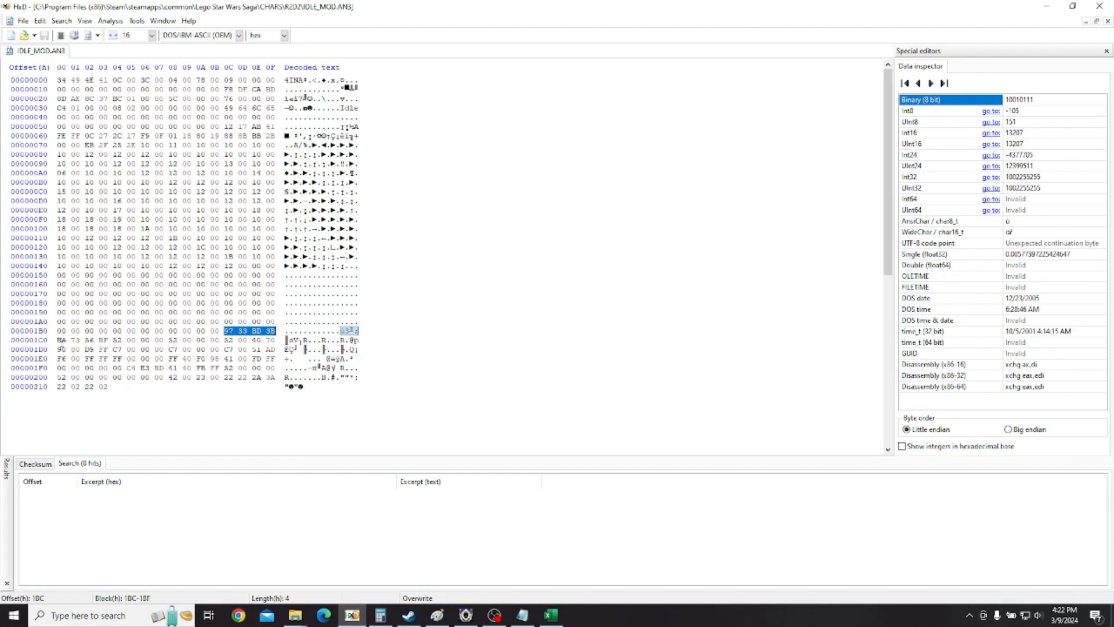
{"action": "left_click_drag", "start_coordinate": [58, 340], "coordinate": [108, 342]}
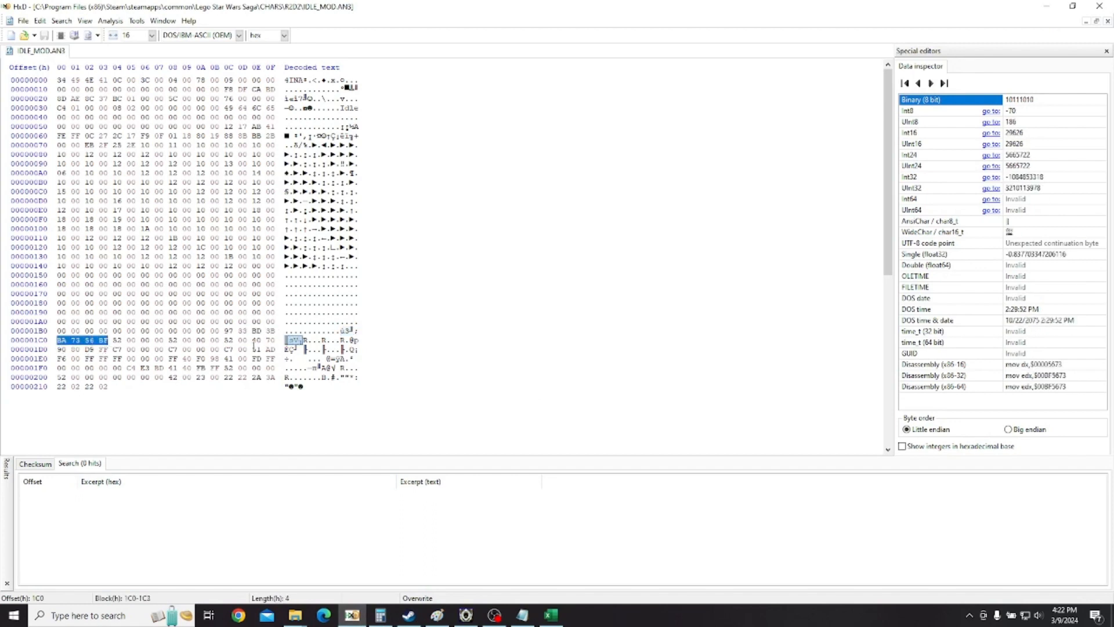
{"action": "left_click_drag", "start_coordinate": [227, 331], "coordinate": [277, 332]}
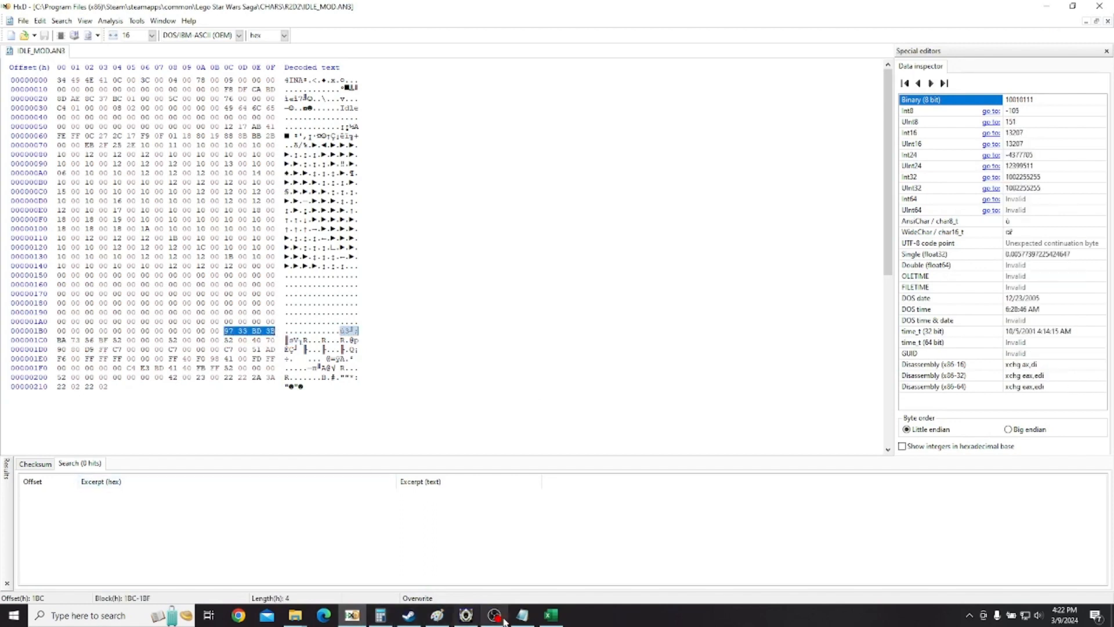
{"action": "left_click", "coordinate": [551, 616]}
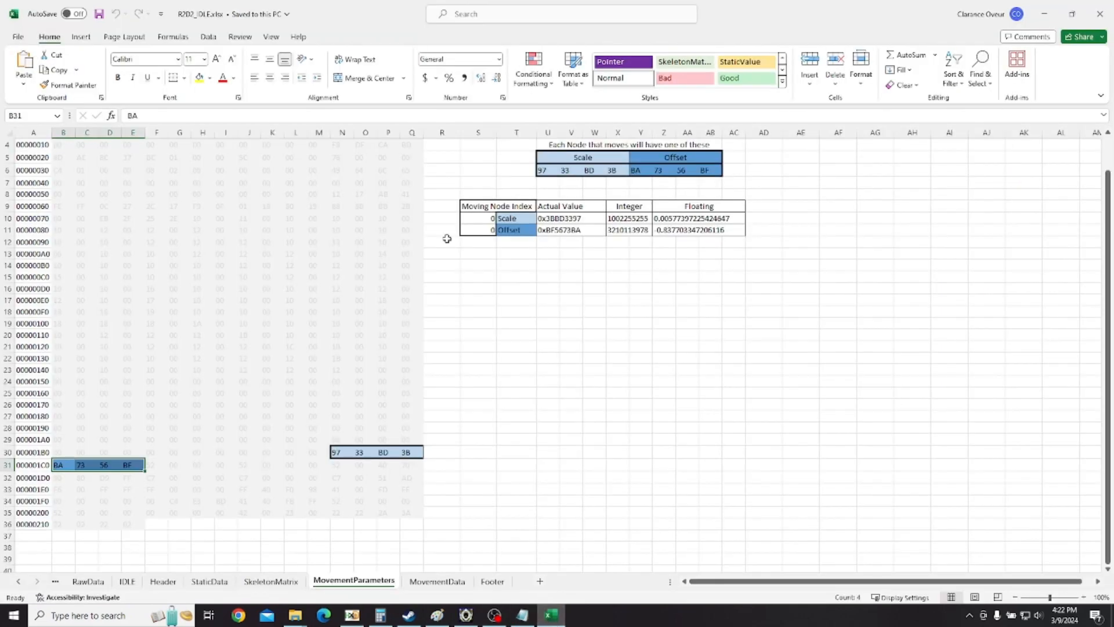
{"action": "left_click", "coordinate": [554, 616]}
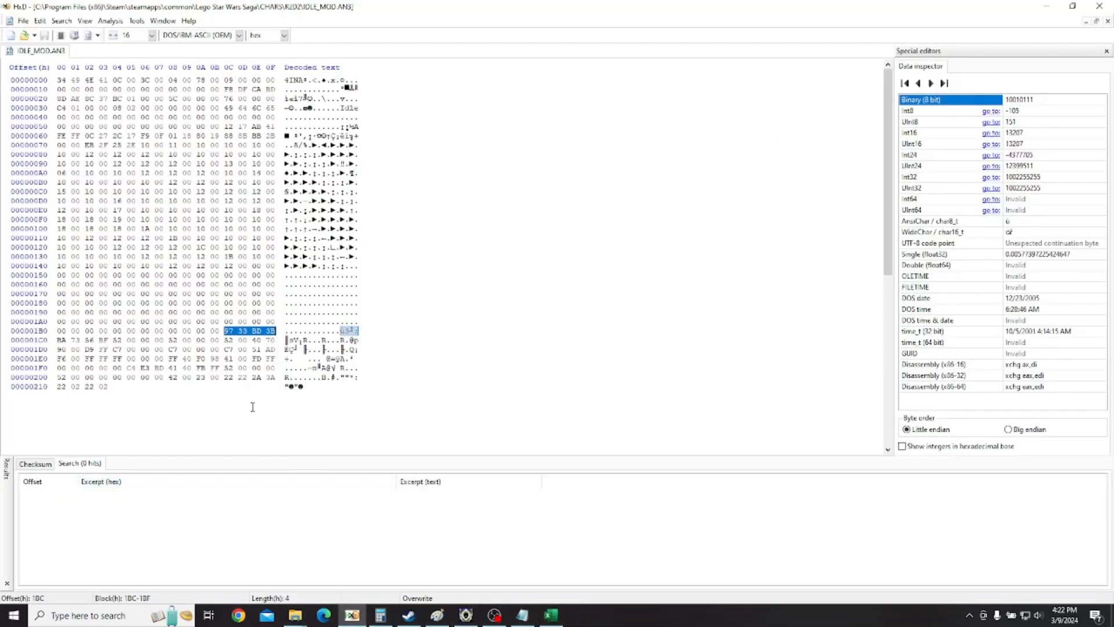
Set the last scale byte at 1BF in IDLE_MOD.AN3 to 5B and save the file.
{"action": "left_click", "coordinate": [269, 331]}
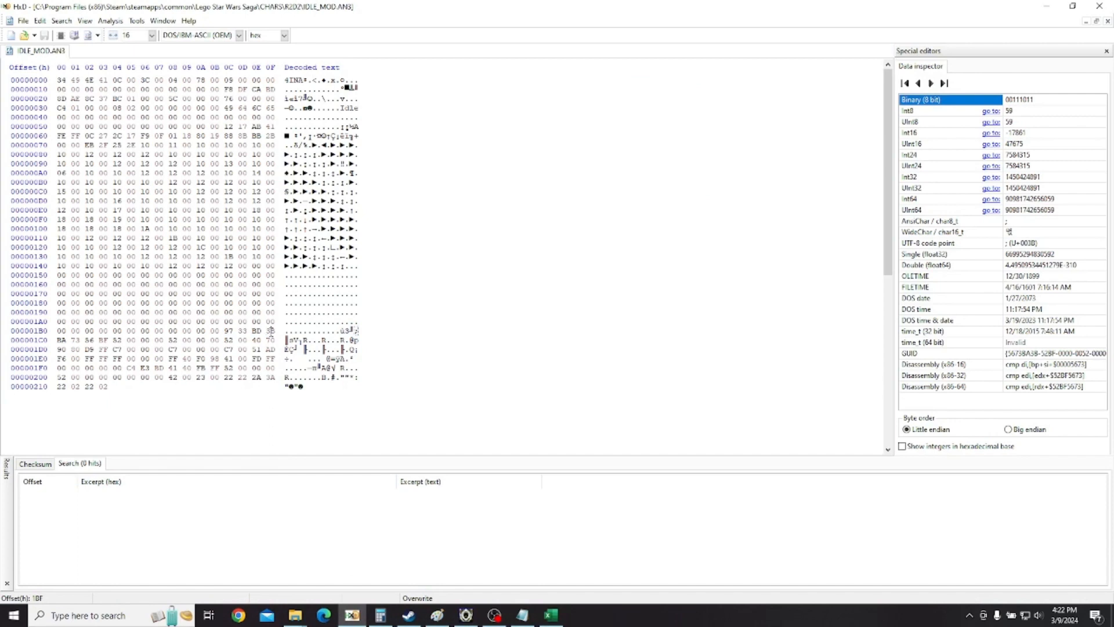
{"action": "type", "text": "BD 5"}
{"action": "key", "text": "ctrl+s"}
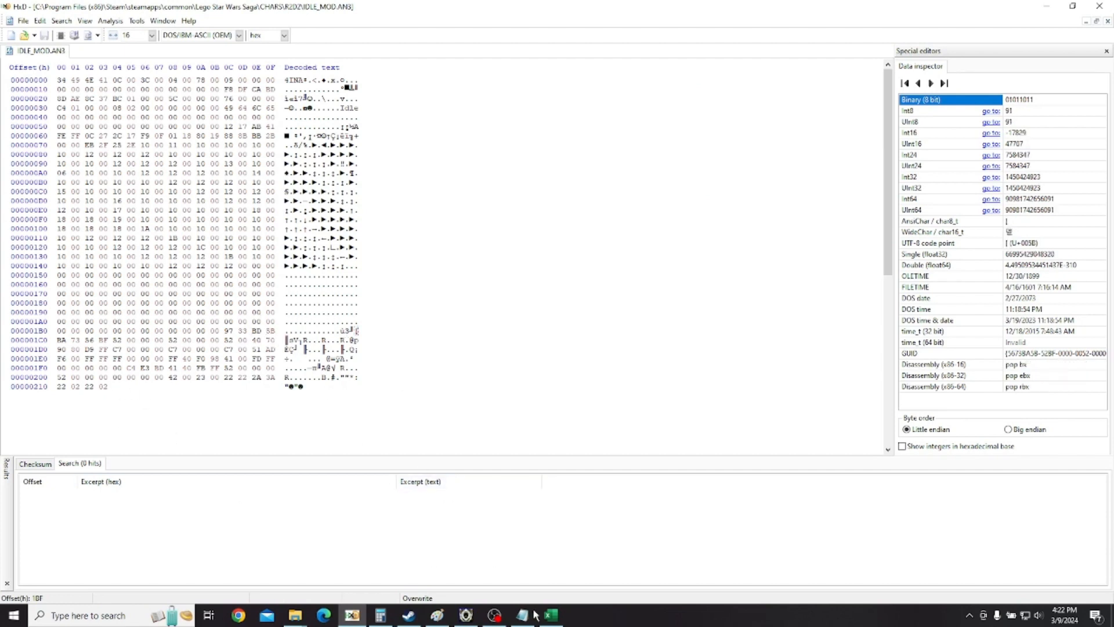
Open the game from Steam to check R2D2's idle animation with the edited scale, then close it.
{"action": "left_click", "coordinate": [409, 616]}
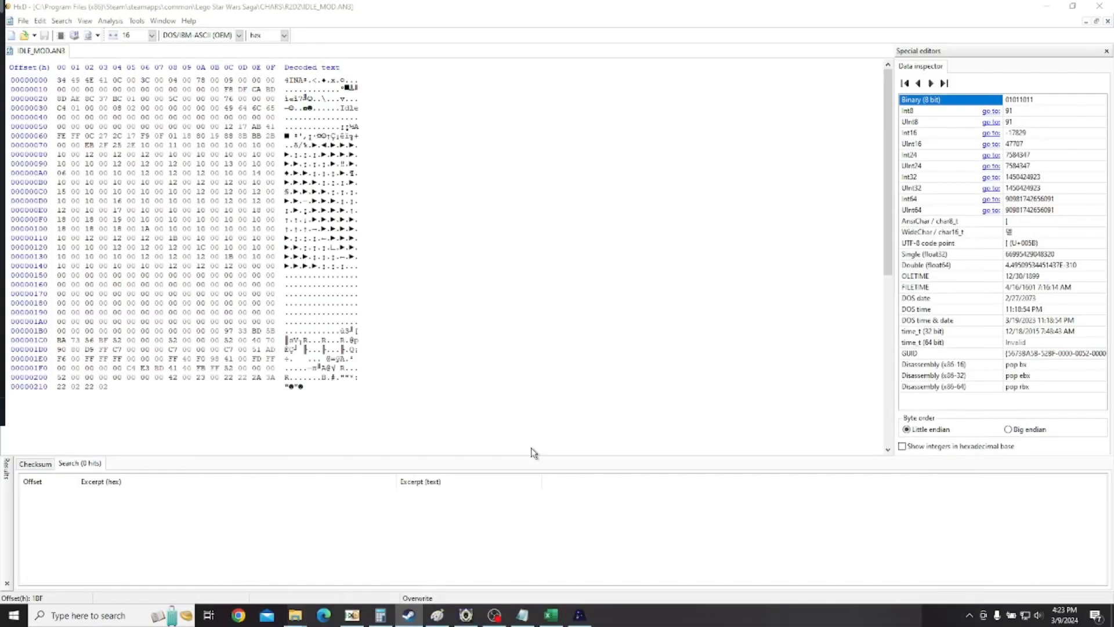
{"action": "mouse_move", "coordinate": [579, 614]}
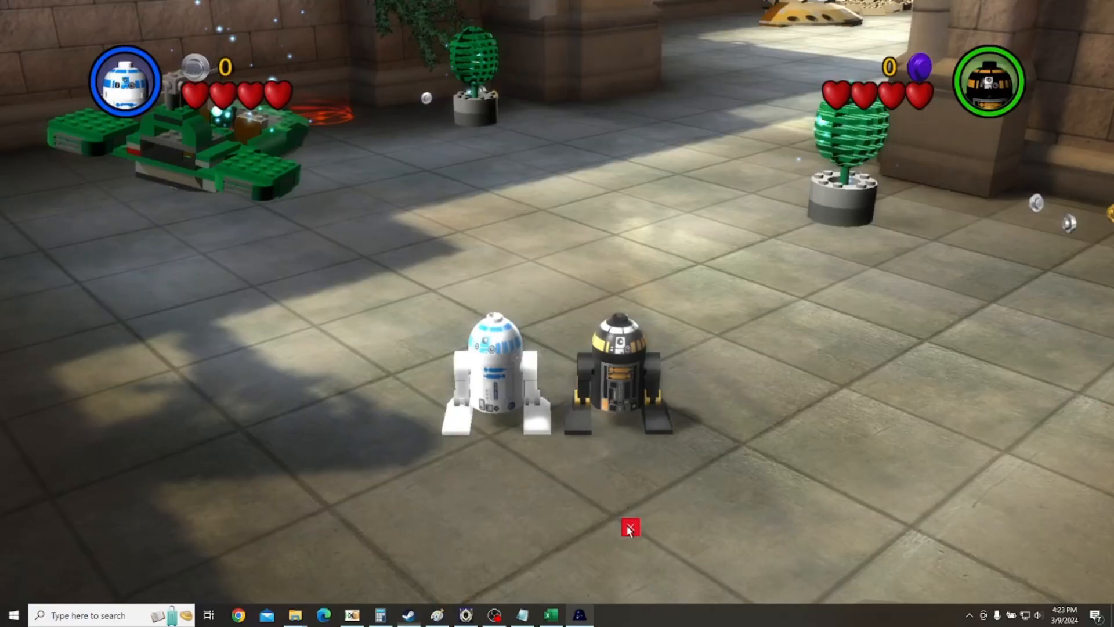
{"action": "left_click", "coordinate": [629, 528]}
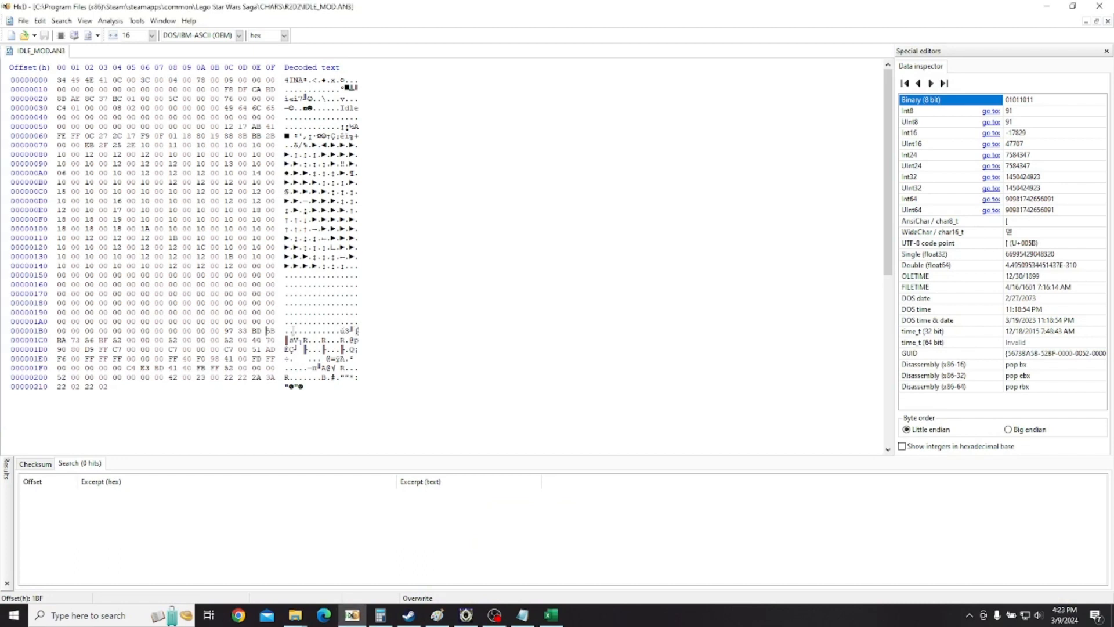
Change the first digit of byte 1BF to 1, then load the saved game and move R2D2 to test the idle animation.
{"action": "type", "text": "1"}
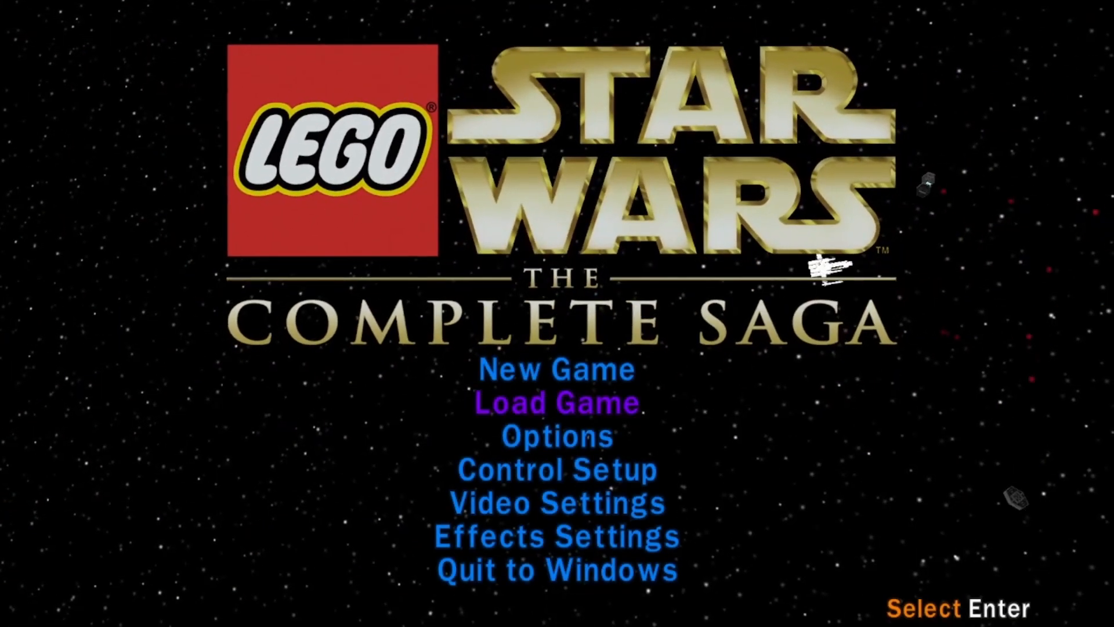
{"action": "key", "text": "Return"}
{"action": "key", "text": "Return"}
{"action": "key", "text": "Return"}
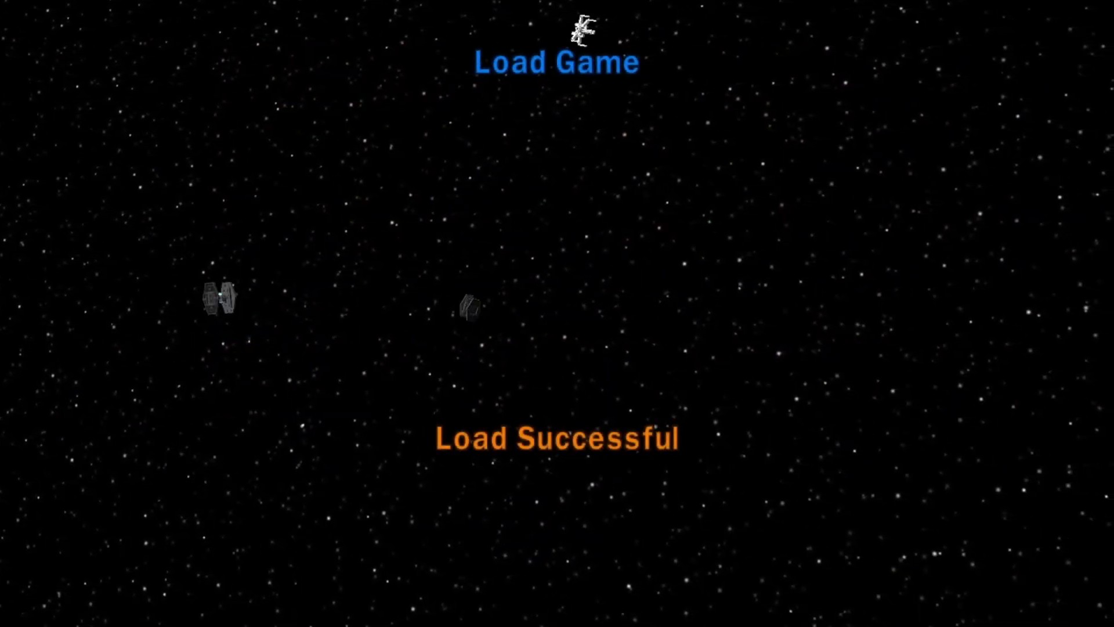
{"action": "key", "text": "Return"}
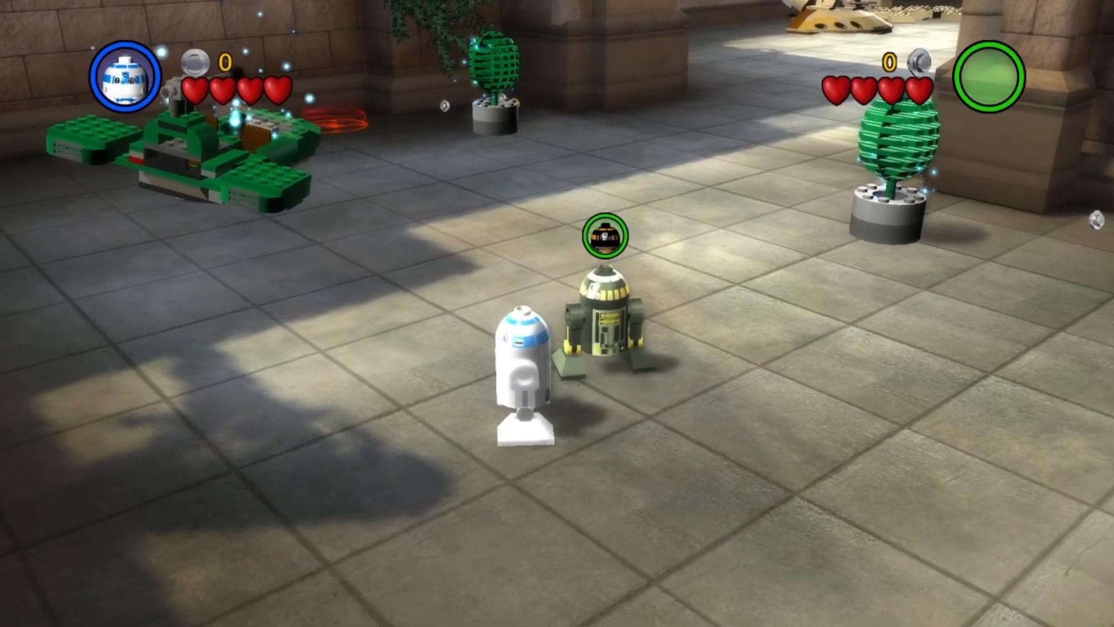
{"action": "key", "text": "Down"}
{"action": "key", "text": "s"}
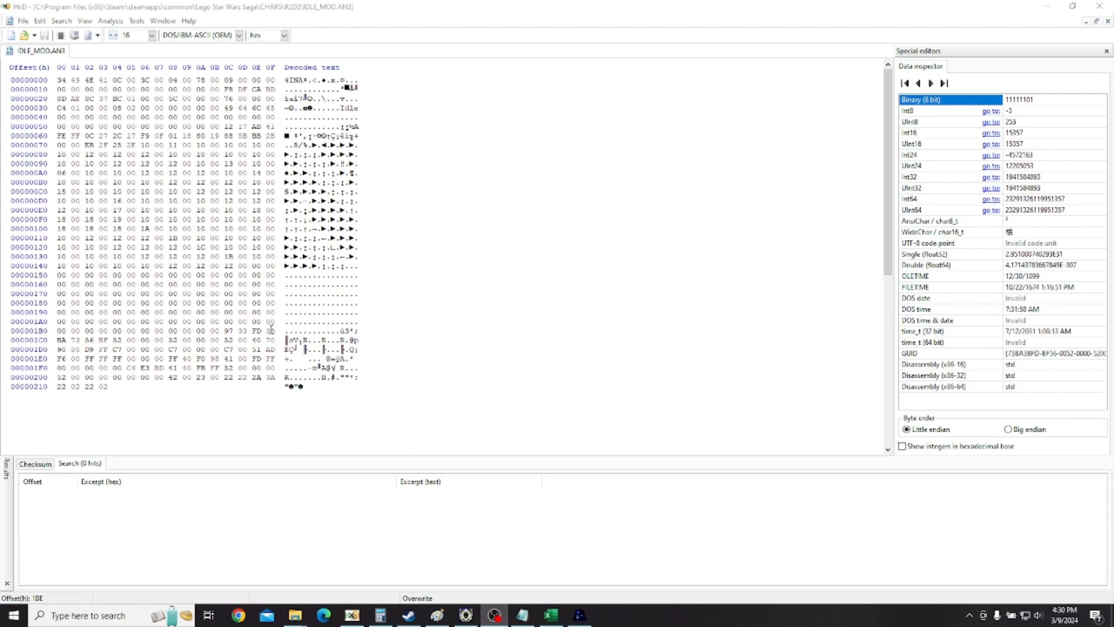
Examine the last two scale bytes at 1BE and 1BF in IDLE_MOD.AN3.
{"action": "left_click_drag", "start_coordinate": [254, 330], "coordinate": [272, 332]}
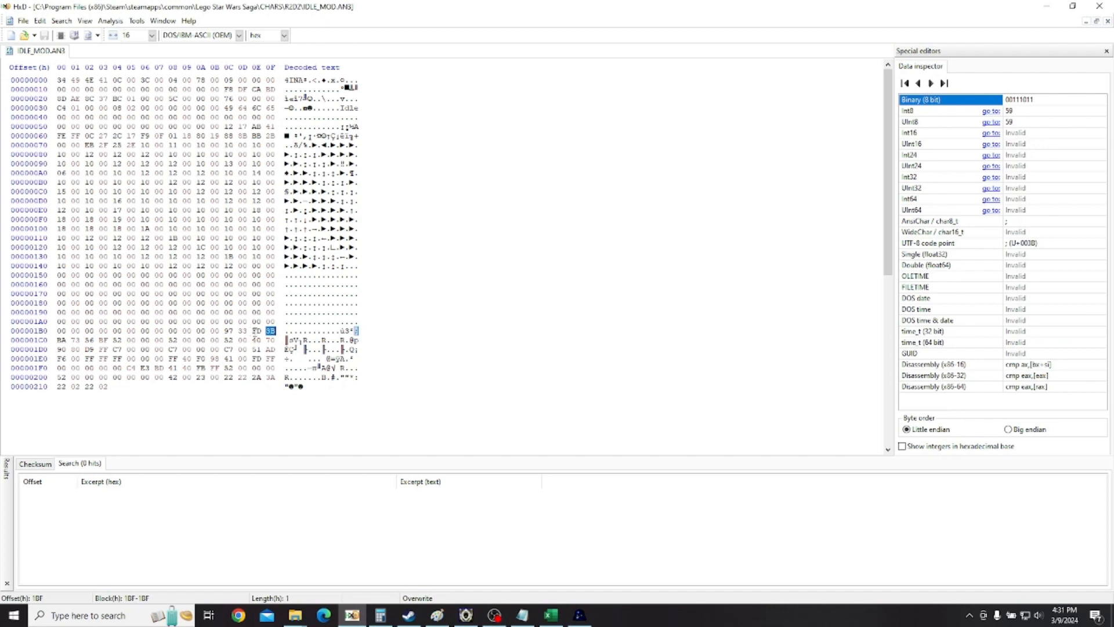
{"action": "left_click", "coordinate": [254, 331]}
{"action": "left_click_drag", "start_coordinate": [269, 331], "coordinate": [275, 330]}
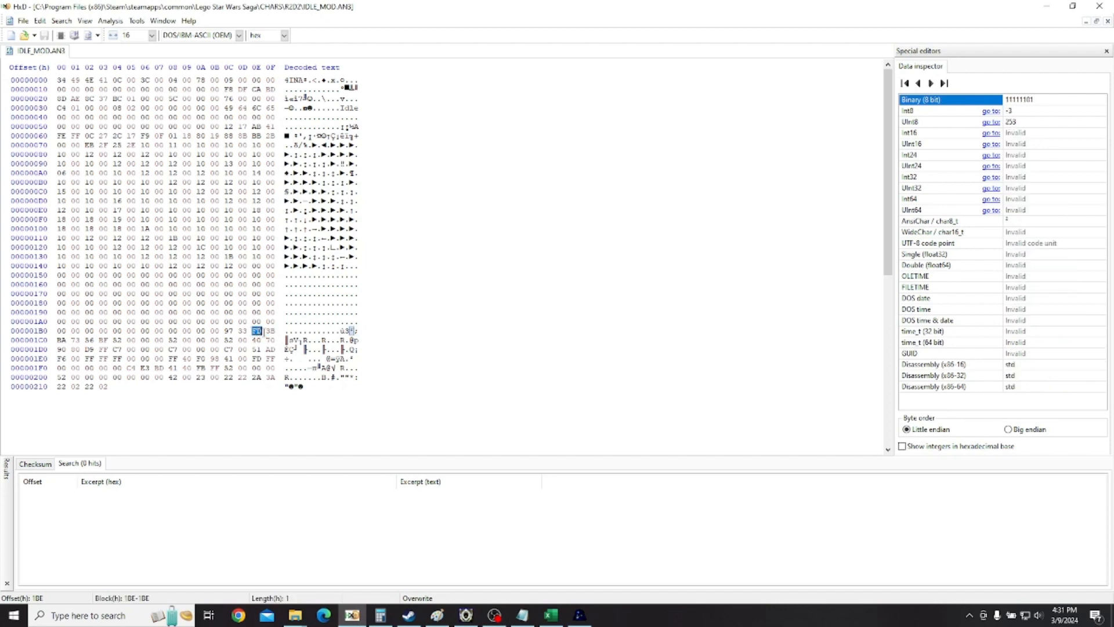
{"action": "left_click", "coordinate": [256, 331]}
{"action": "left_click", "coordinate": [269, 332]}
{"action": "left_click", "coordinate": [256, 331]}
{"action": "left_click_drag", "start_coordinate": [253, 331], "coordinate": [260, 331]}
{"action": "left_click", "coordinate": [254, 333]}
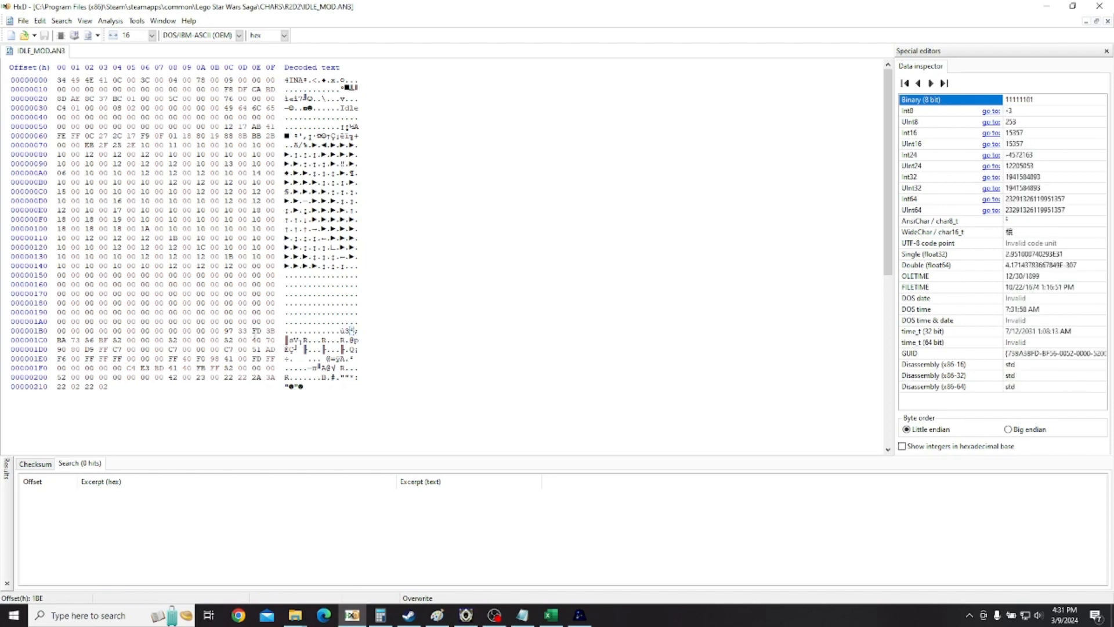
Switch the scale byte at 1BE to BD and back to FD, save the file, and return to the game.
{"action": "type", "text": "b"}
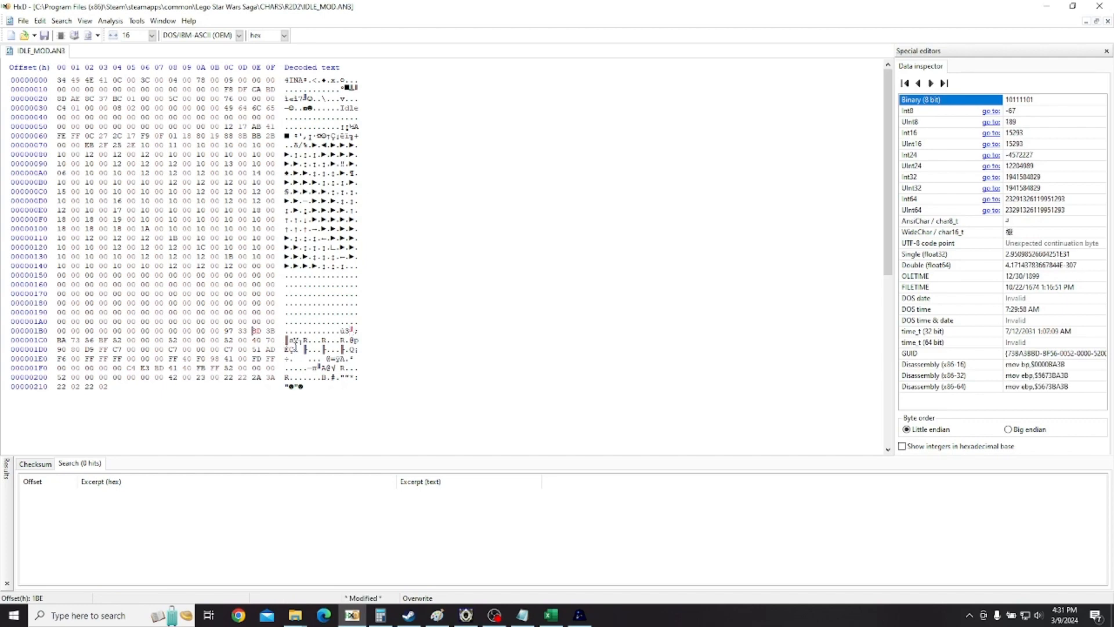
{"action": "type", "text": "f"}
{"action": "key", "text": "ctrl+s"}
{"action": "left_click", "coordinate": [579, 615]}
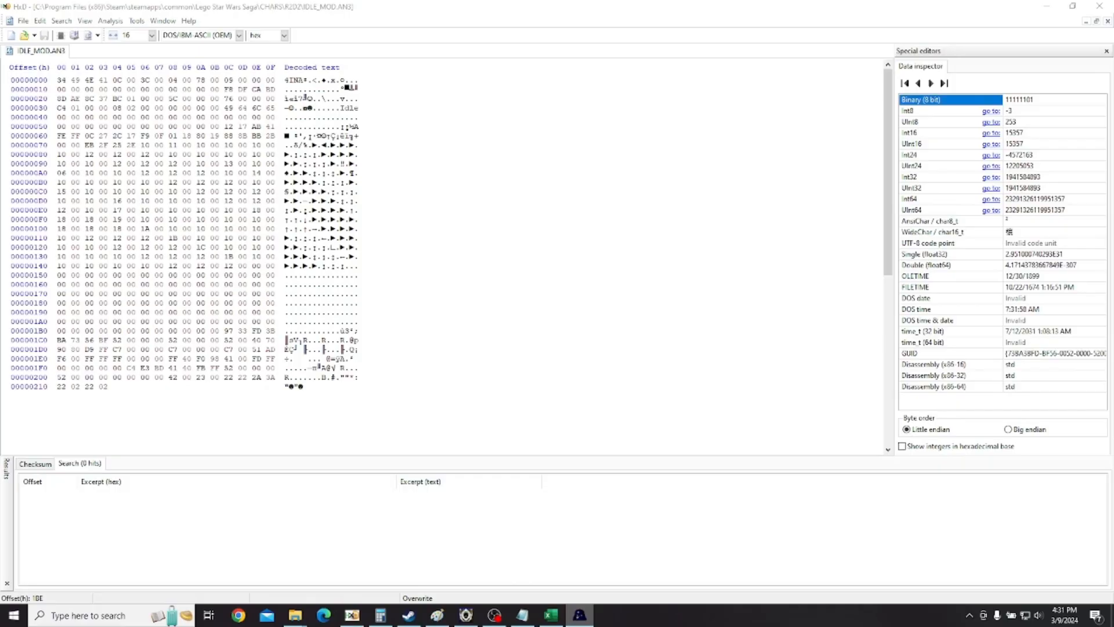
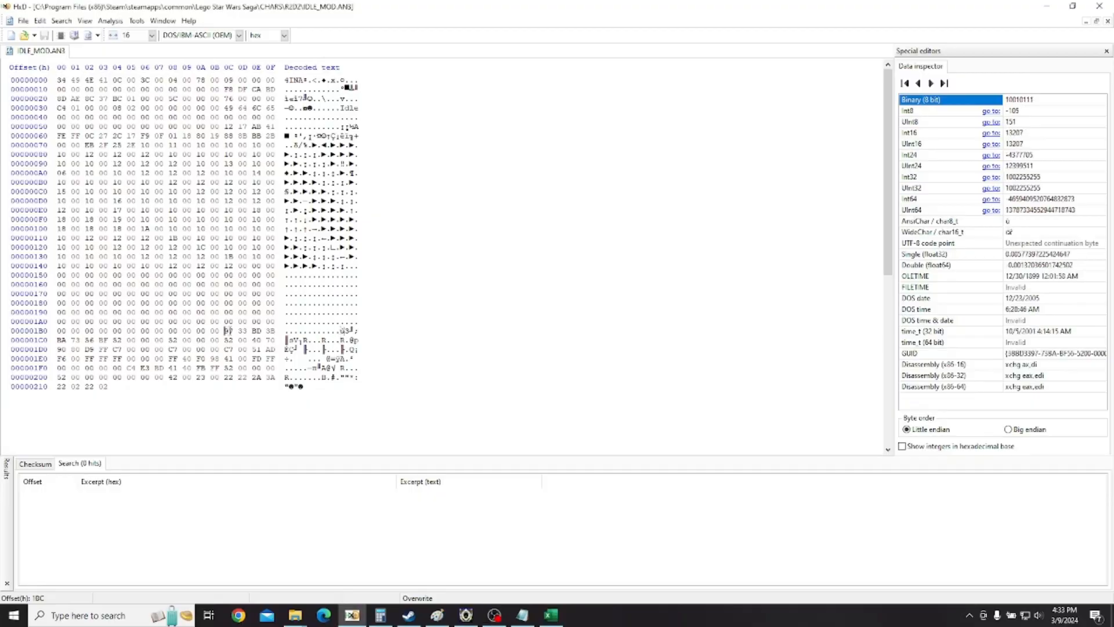
Examine the scale bytes at 1BC to 1BF and the offset bytes at 1C0 to 1C3 in IDLE_MOD.AN3.
{"action": "left_click_drag", "start_coordinate": [227, 330], "coordinate": [272, 330]}
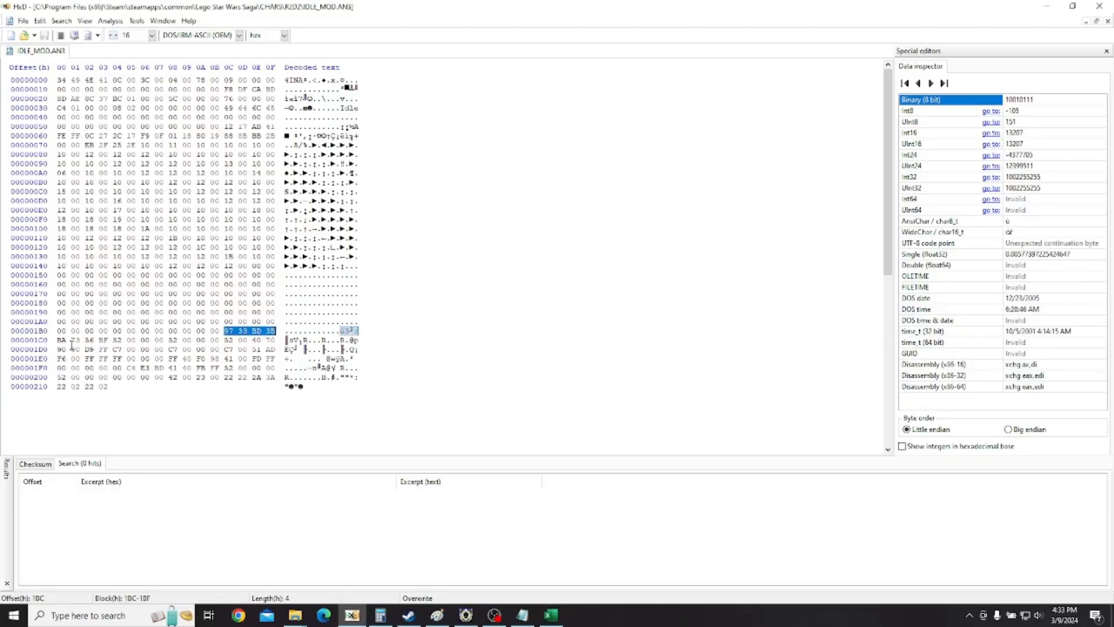
{"action": "left_click_drag", "start_coordinate": [61, 340], "coordinate": [100, 342]}
{"action": "left_click", "coordinate": [102, 342]}
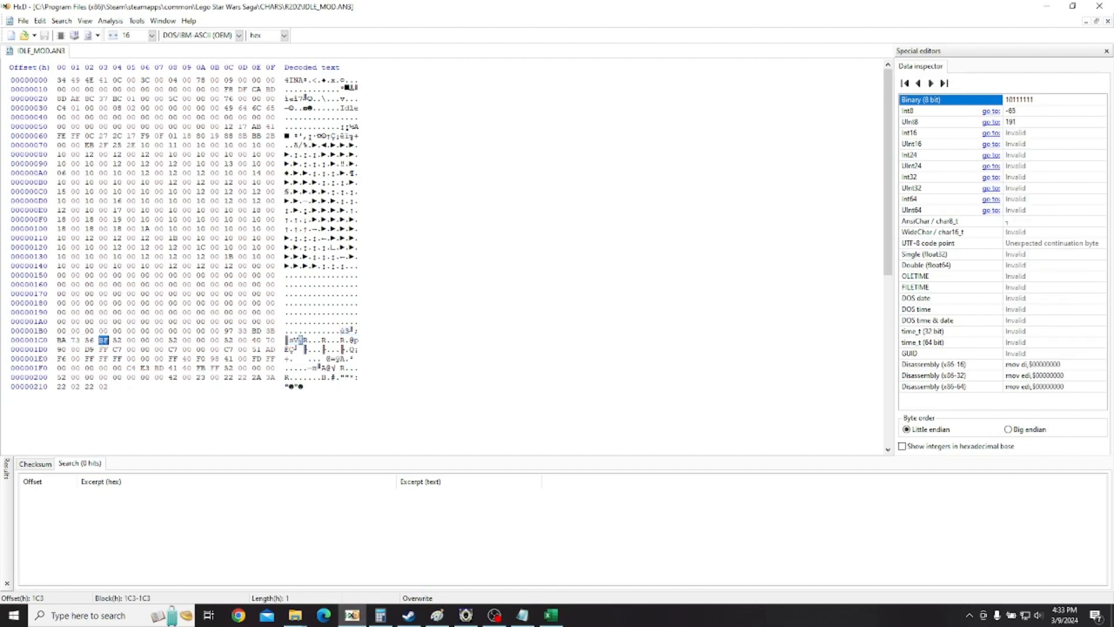
{"action": "left_click_drag", "start_coordinate": [100, 341], "coordinate": [107, 342]}
{"action": "left_click", "coordinate": [88, 342]}
{"action": "mouse_move", "coordinate": [86, 341]}
{"action": "left_mouse_down"}
{"action": "mouse_move", "coordinate": [70, 341]}
{"action": "mouse_move", "coordinate": [106, 341]}
{"action": "left_mouse_up"}
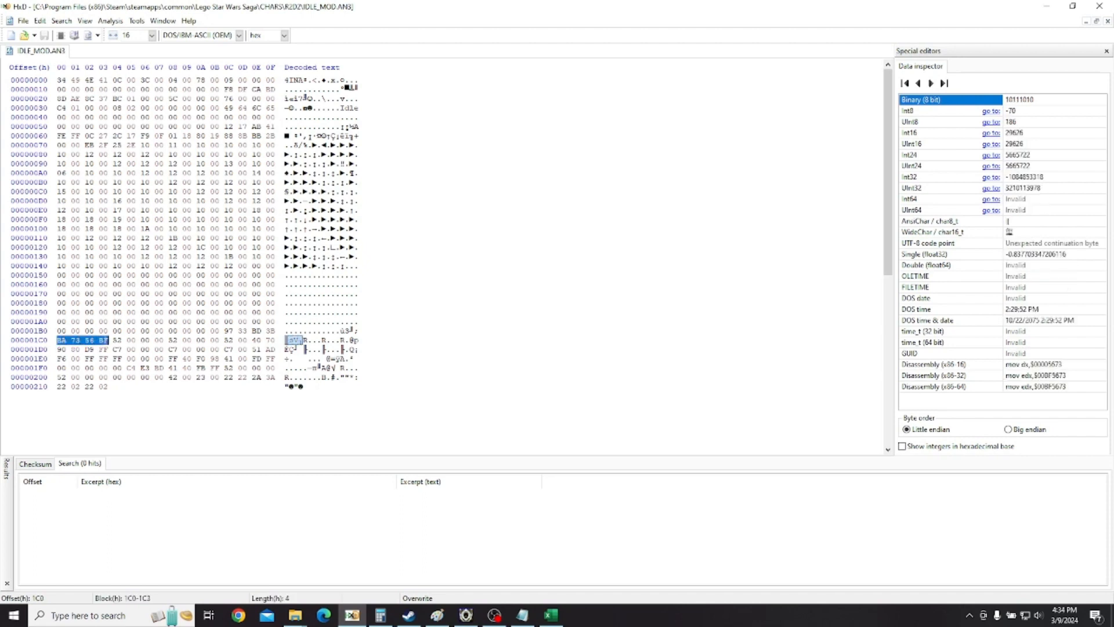
{"action": "left_click", "coordinate": [103, 341]}
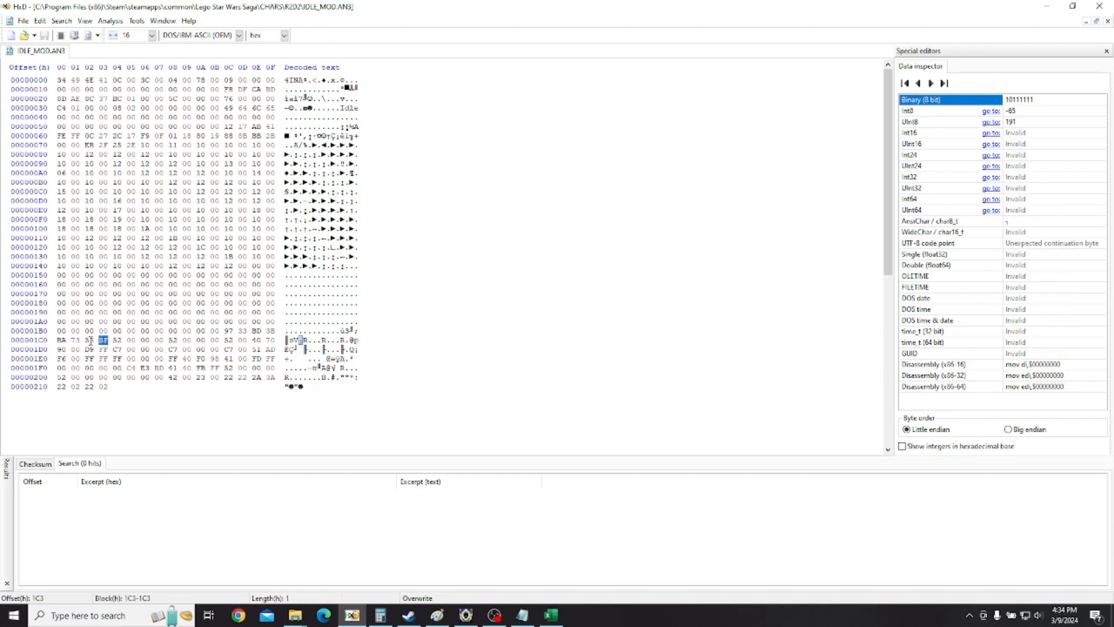
Change the offset byte at 1C2 to 16 and save the file.
{"action": "left_click", "coordinate": [90, 341]}
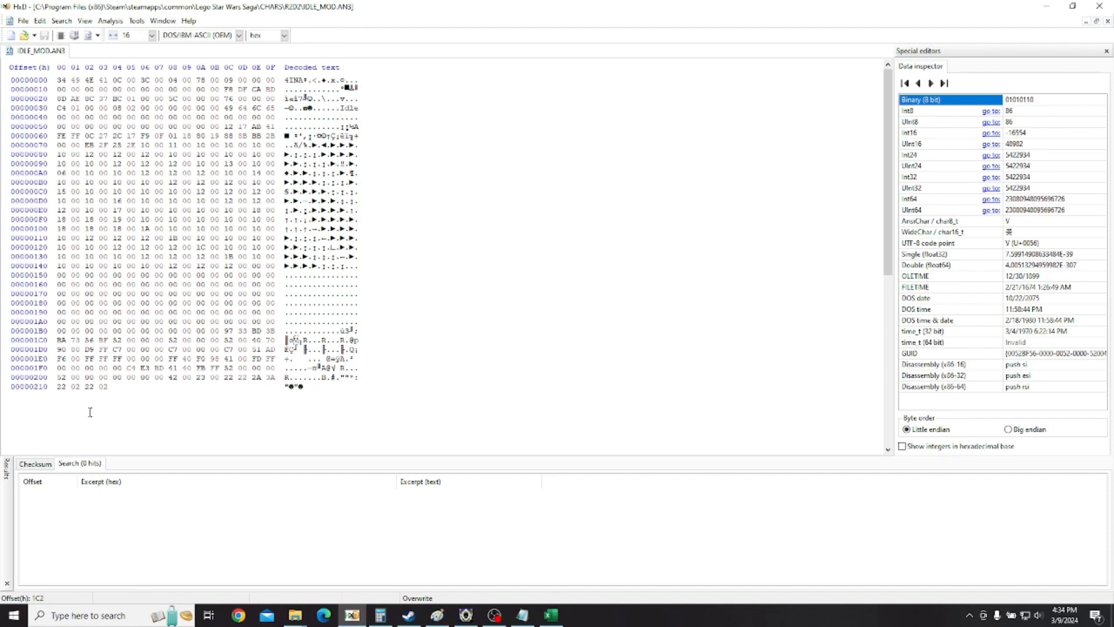
{"action": "type", "text": "1"}
{"action": "key", "text": "ctrl+s"}
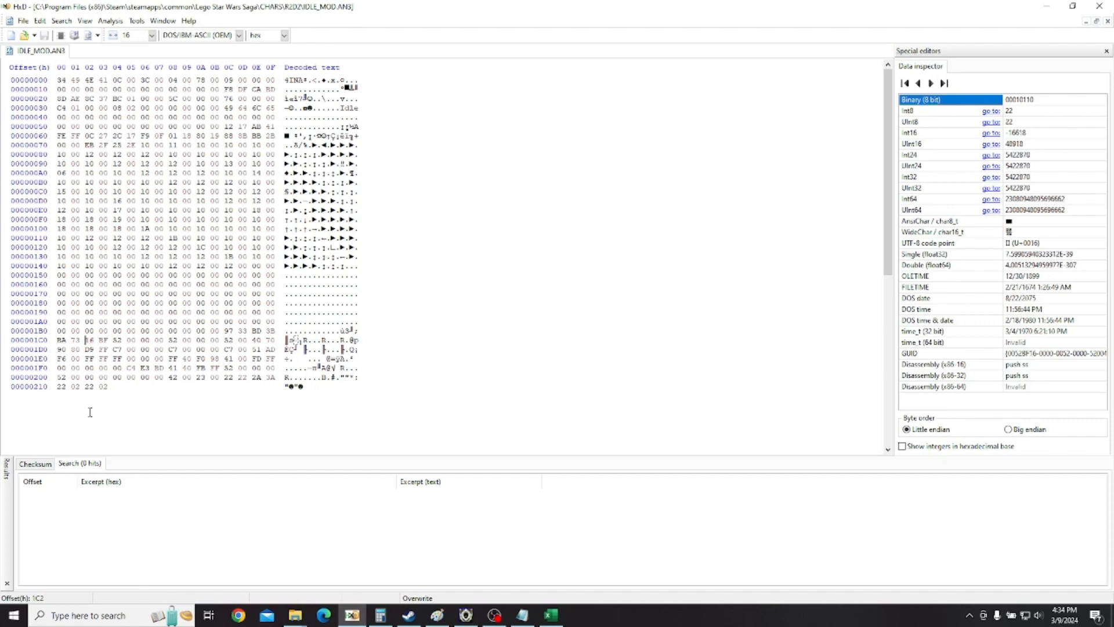
Switch to the game, move R2D2 to check the idle animation with the edited byte 1C2, and close the game.
{"action": "key", "text": "alt+Tab"}
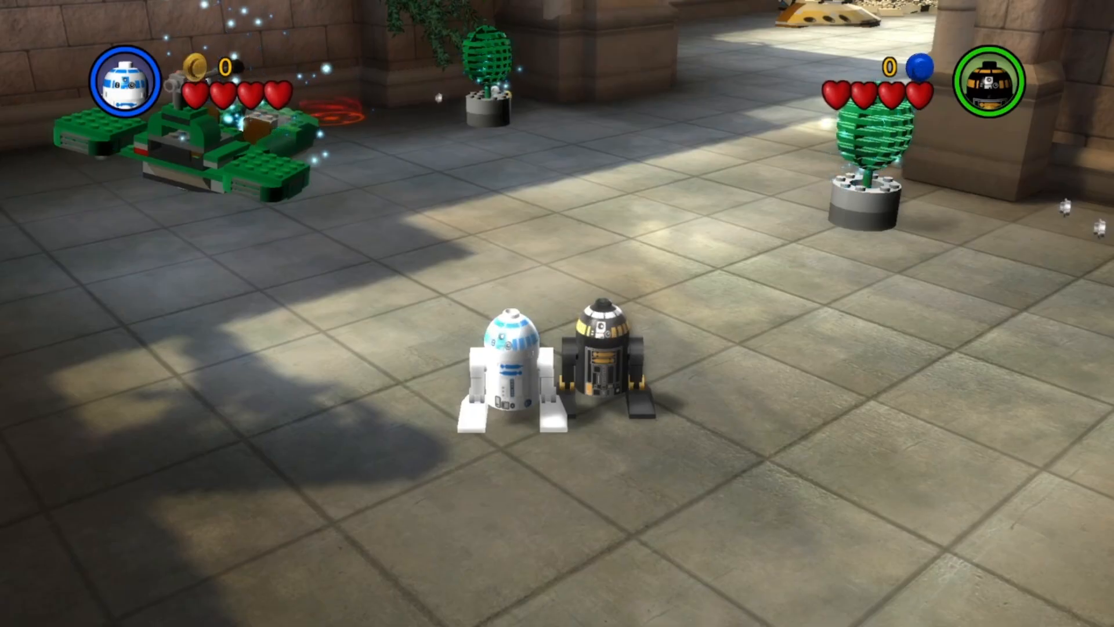
{"action": "key", "text": "w"}
{"action": "key", "text": "s"}
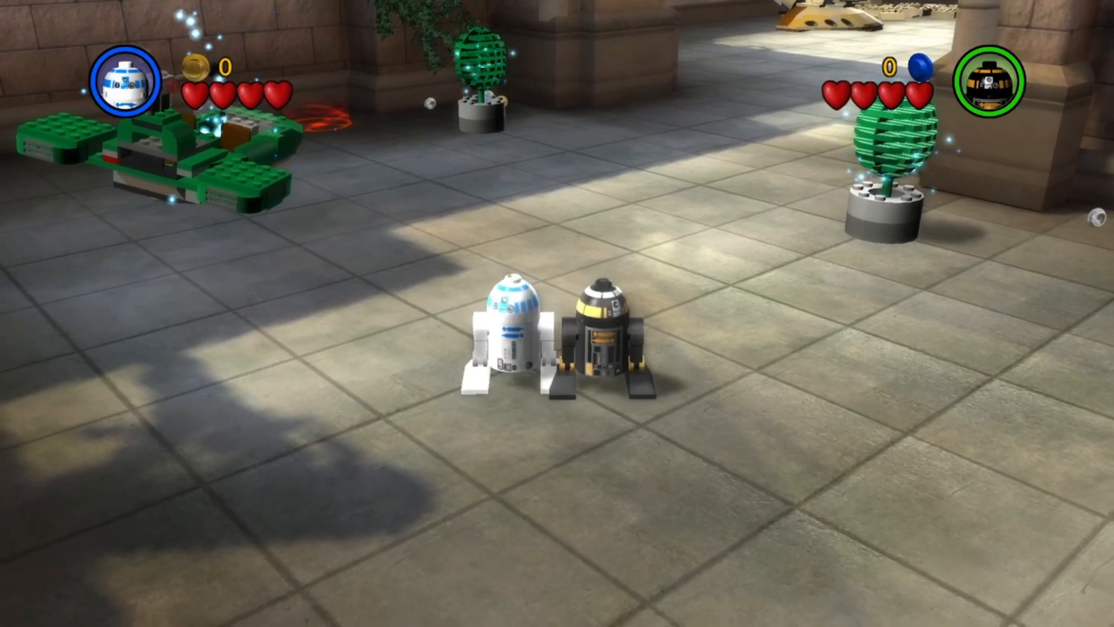
{"action": "key", "text": "s"}
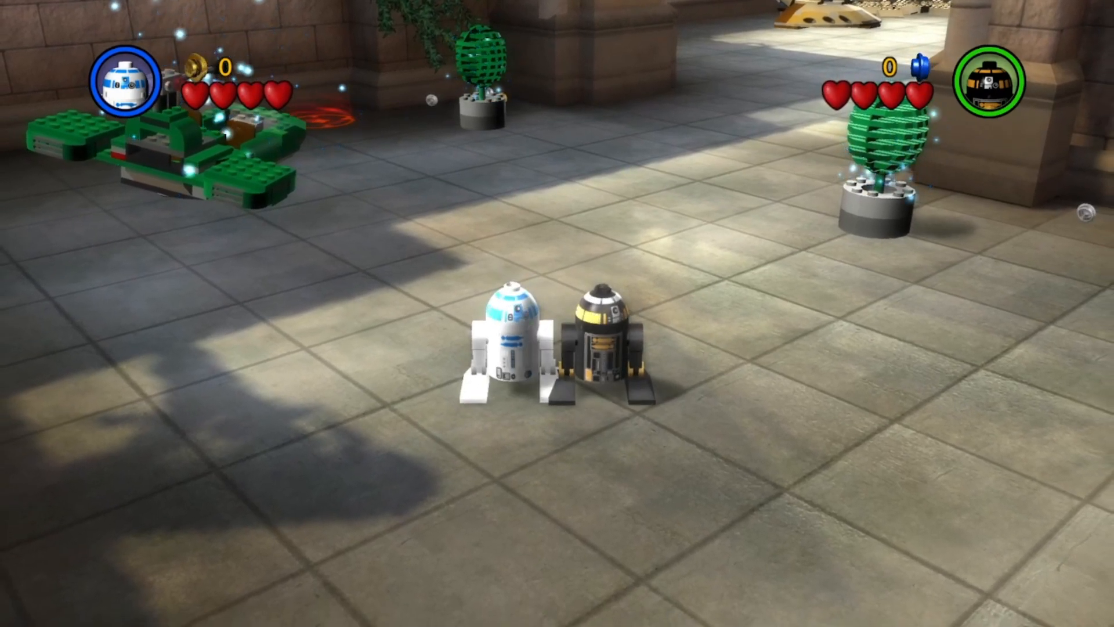
{"action": "key", "text": "s"}
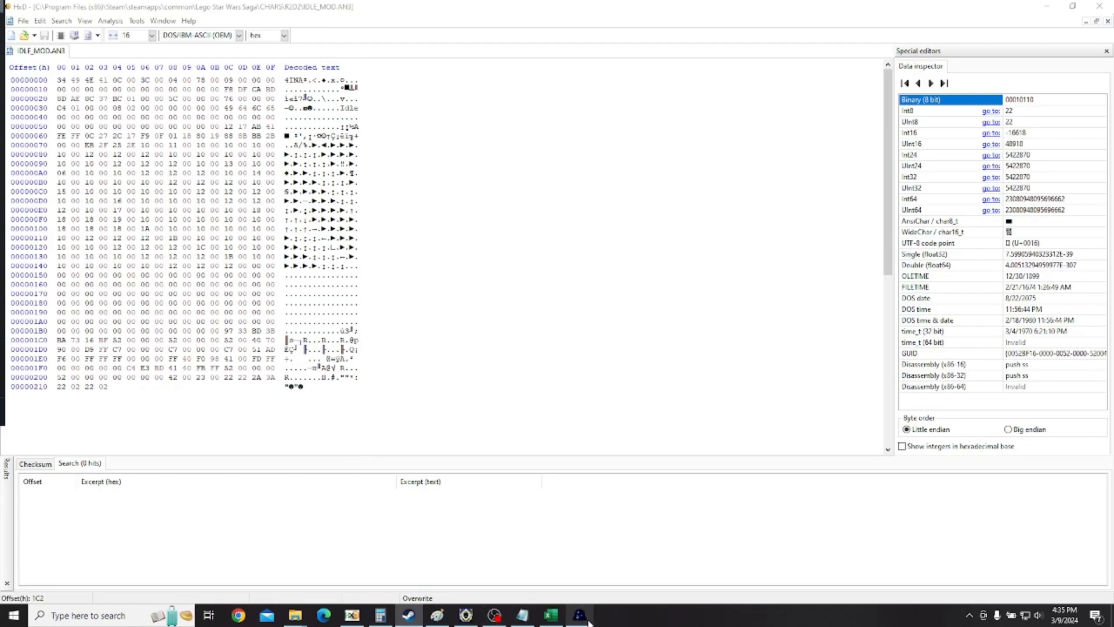
{"action": "mouse_move", "coordinate": [582, 616]}
{"action": "left_click", "coordinate": [630, 528]}
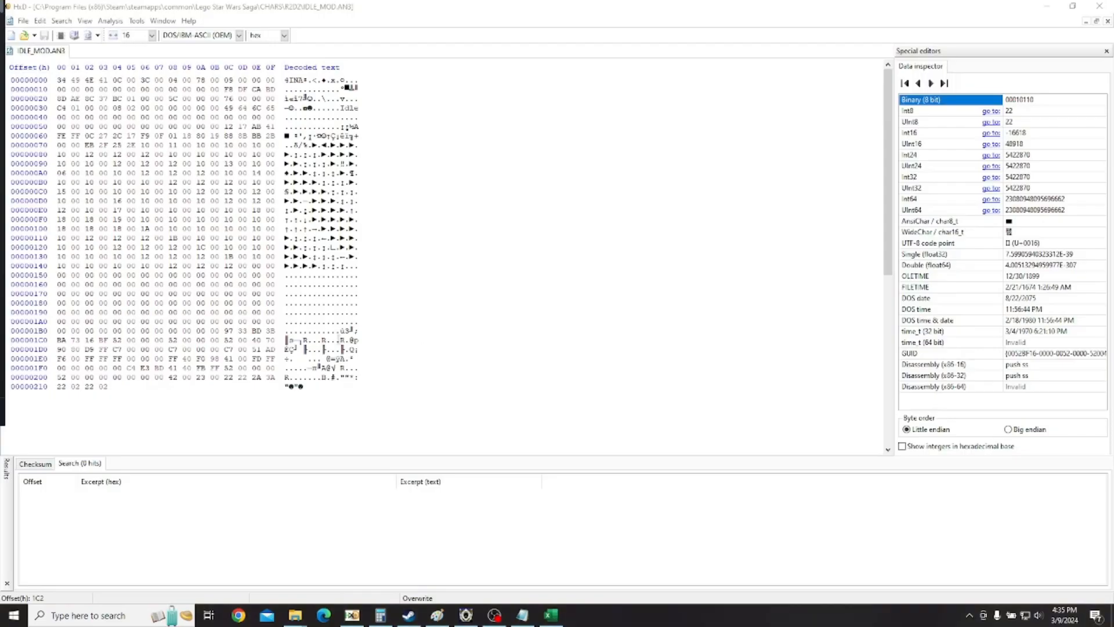
Enter BF for the offset byte at 1C3 and save IDLE_MOD.AN3.
{"action": "type", "text": "6"}
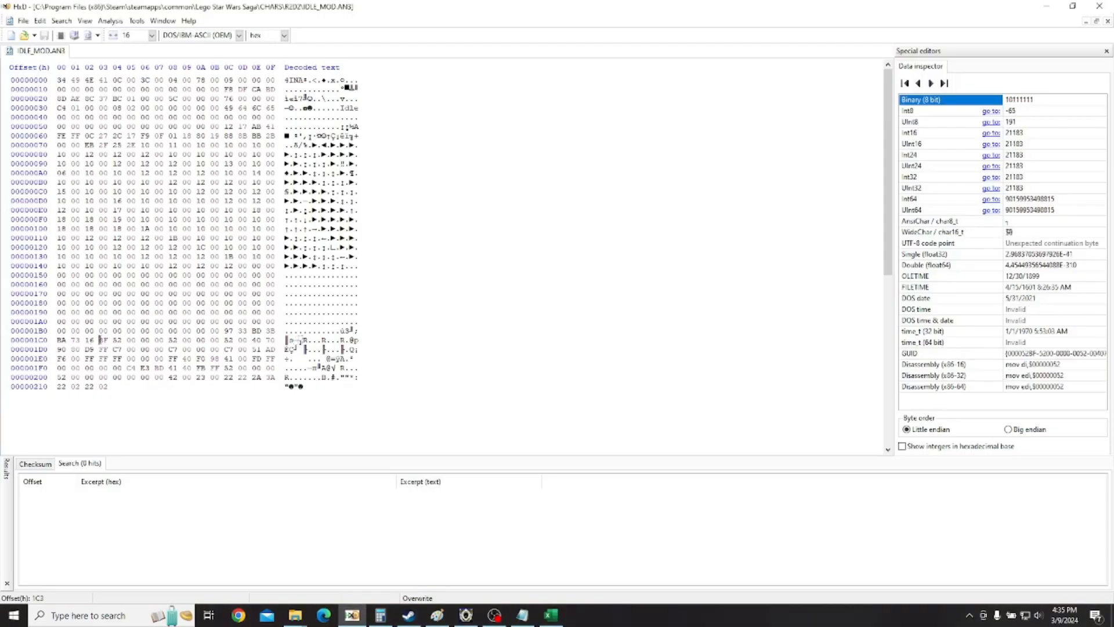
{"action": "key", "text": "shift+Left"}
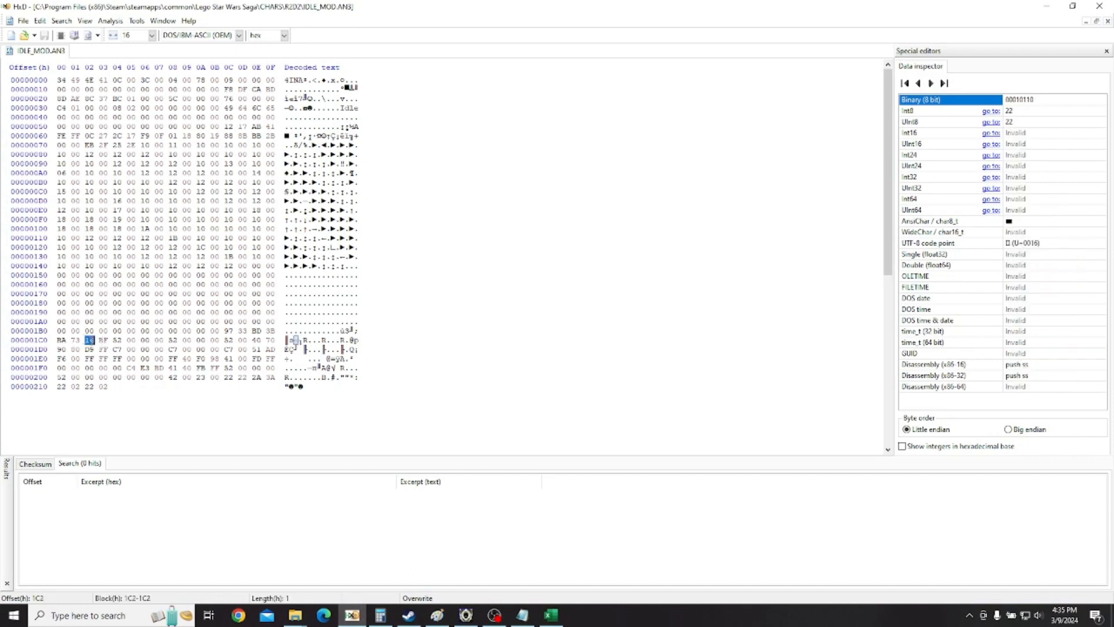
{"action": "left_click", "coordinate": [85, 340]}
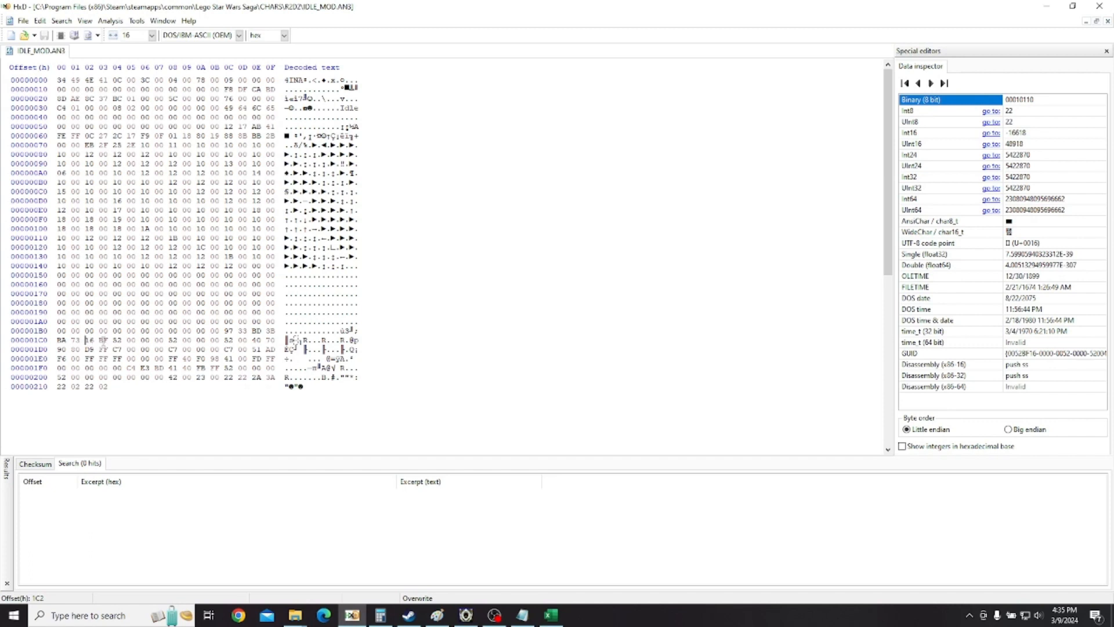
{"action": "key", "text": "Right"}
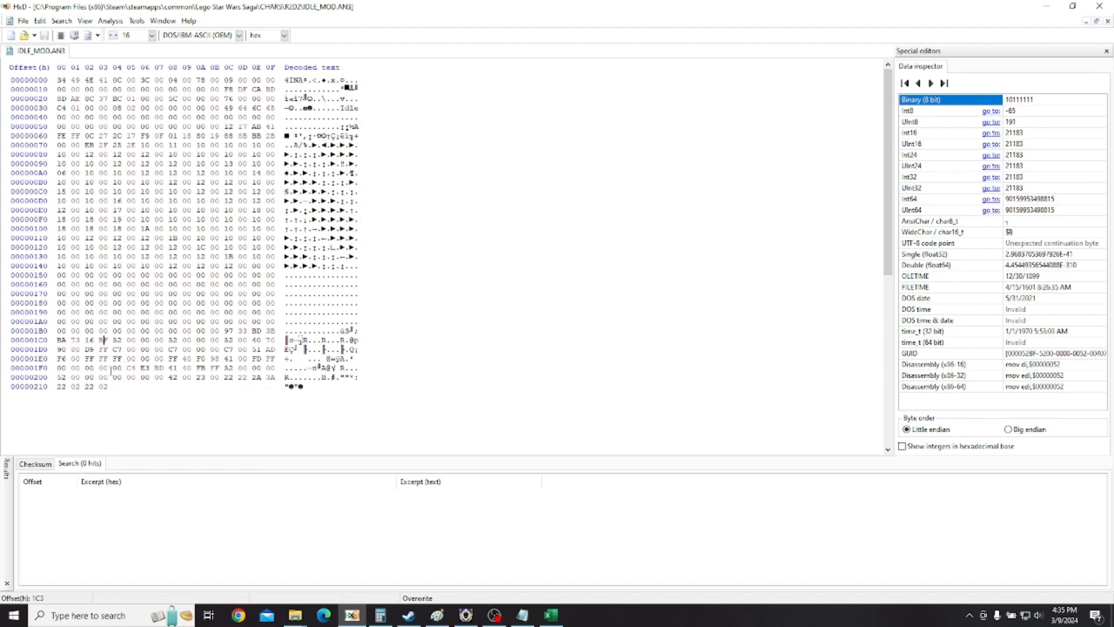
{"action": "type", "text": "bf"}
{"action": "key", "text": "ctrl+s"}
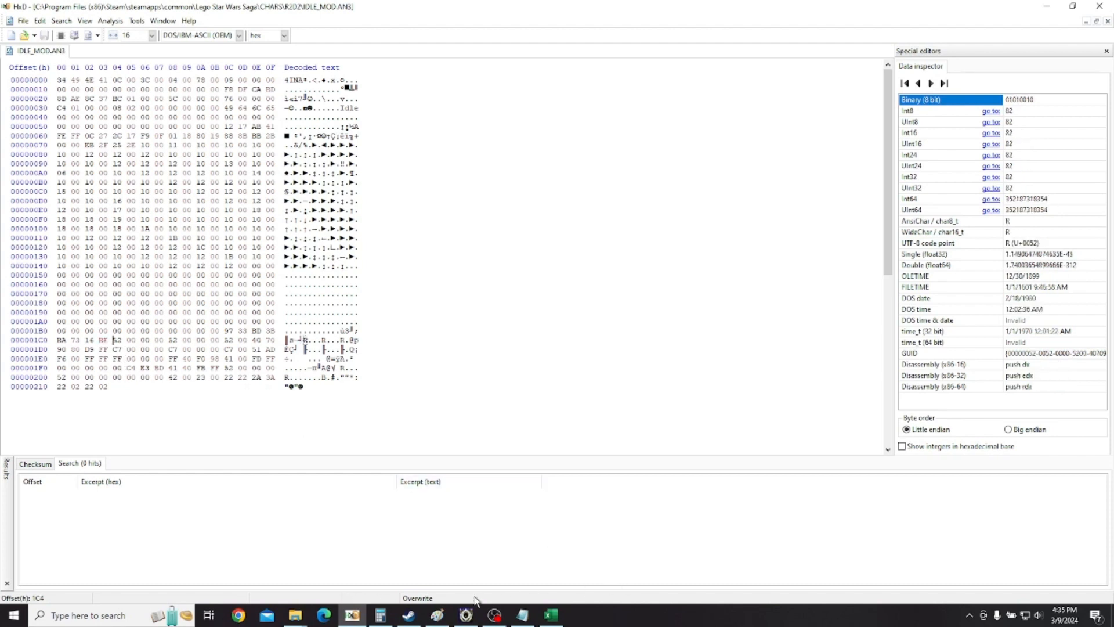
Return to the game and move R2D2 to test the idle animation with the saved offset byte at 1C3.
{"action": "key", "text": "alt+Tab"}
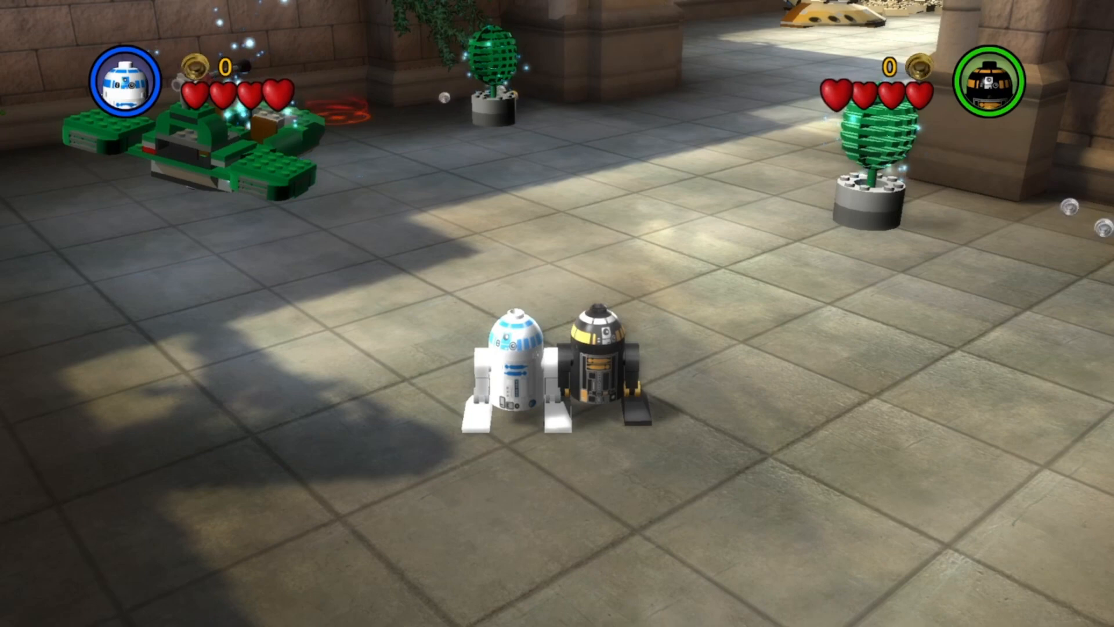
{"action": "key", "text": "w"}
{"action": "key", "text": "s"}
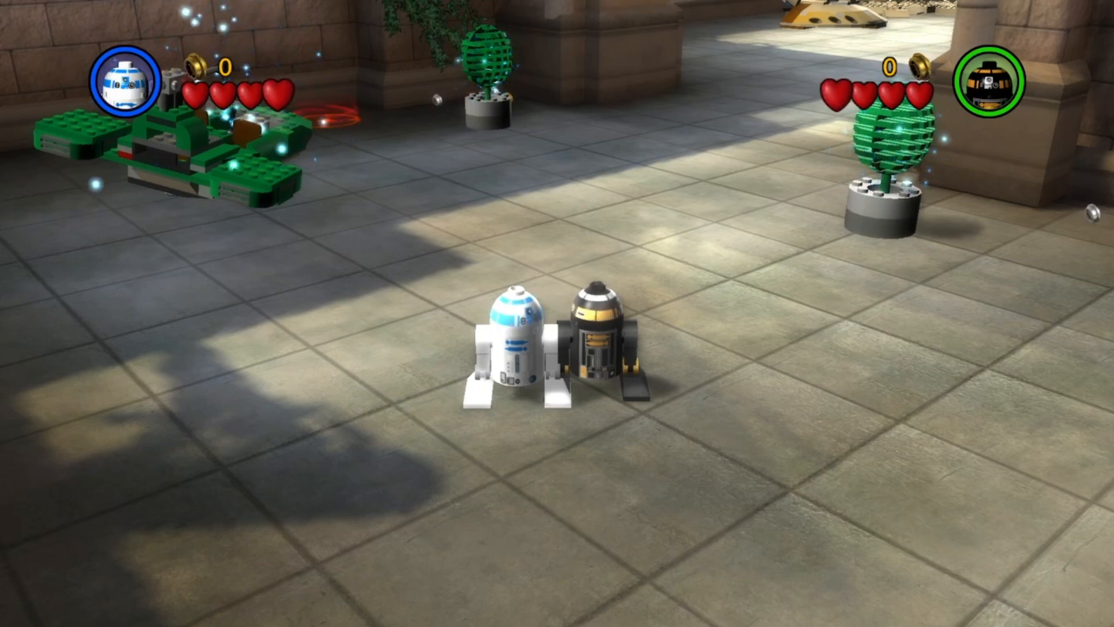
{"action": "key", "text": "s"}
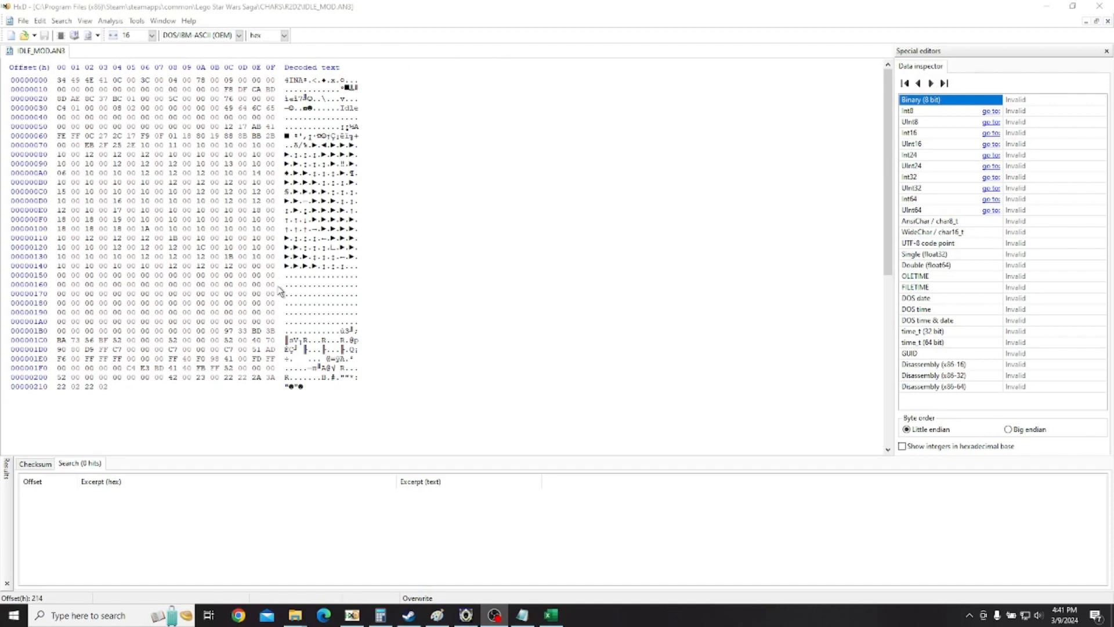
Highlight the movement data bytes from 1C4 to 207, then switch to Excel and examine their layout on the MovementData sheet.
{"action": "left_click_drag", "start_coordinate": [303, 341], "coordinate": [322, 378]}
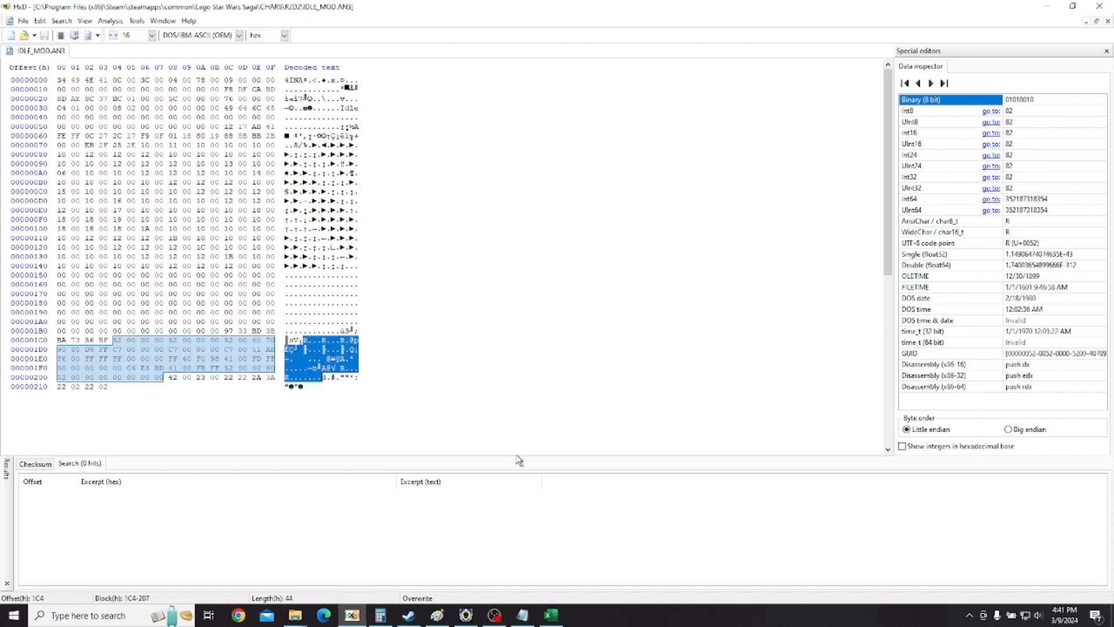
{"action": "left_click", "coordinate": [551, 618]}
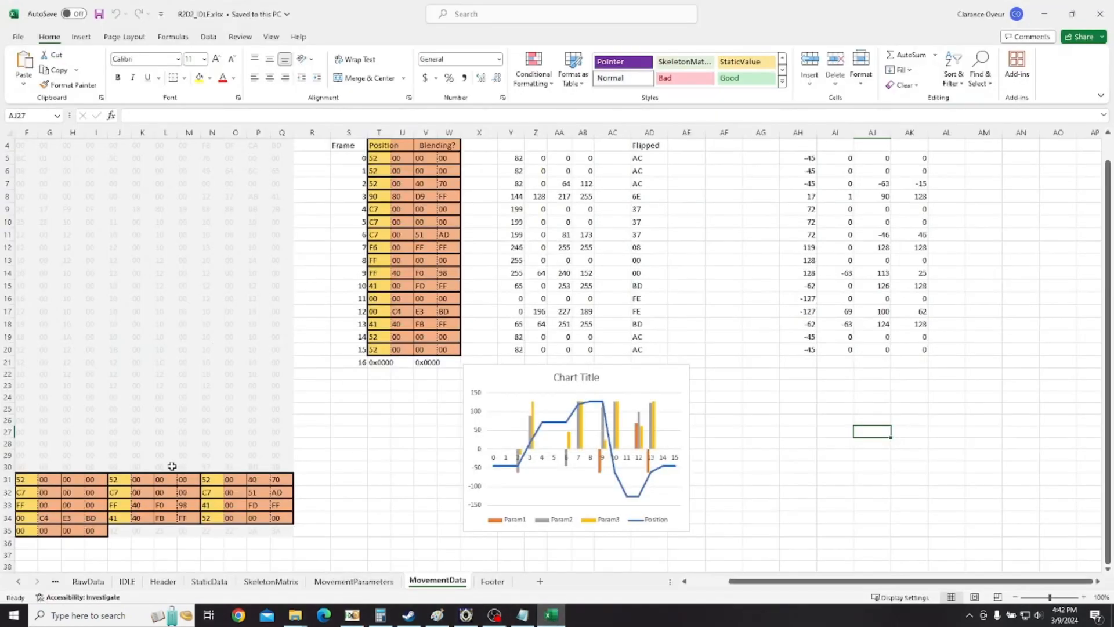
{"action": "scroll", "coordinate": [301, 434], "scroll_direction": "up", "scroll_amount": 1}
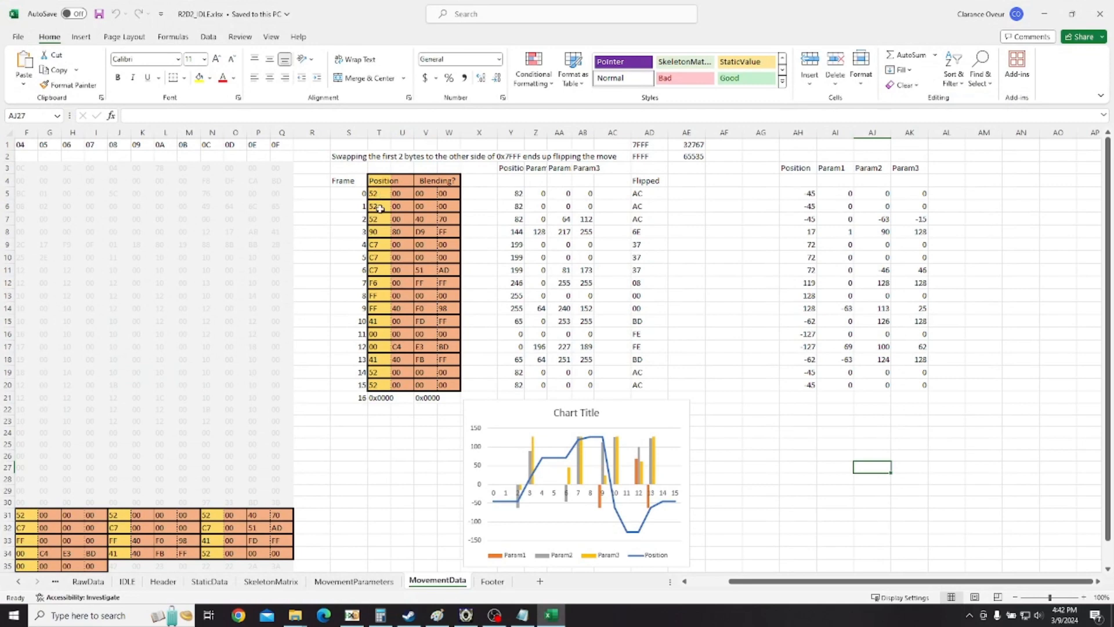
{"action": "scroll", "coordinate": [291, 513], "scroll_direction": "down", "scroll_amount": 1}
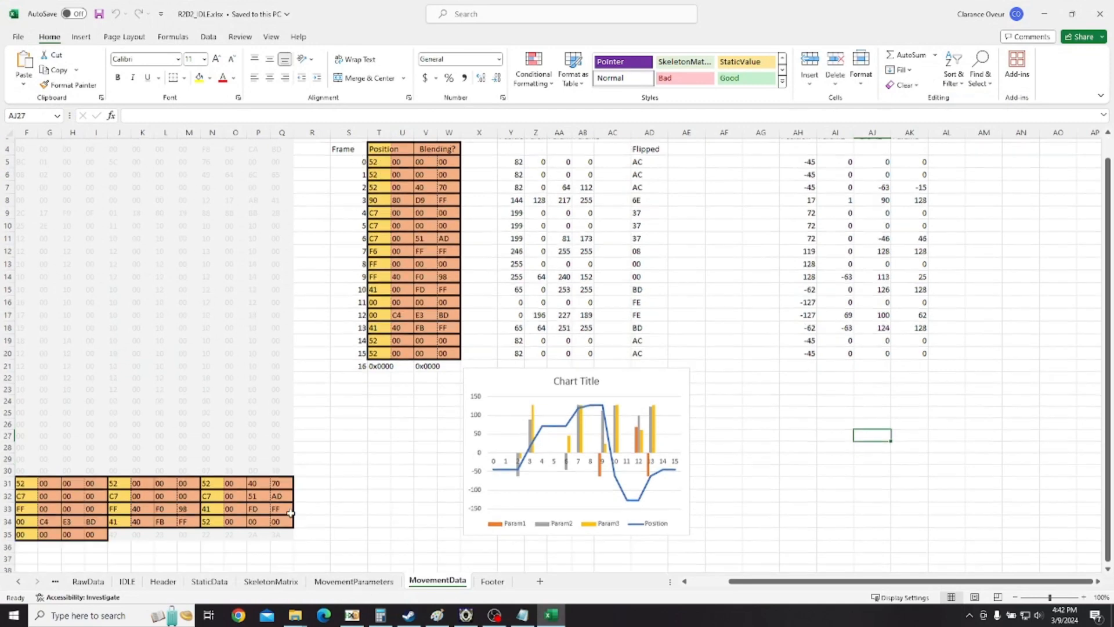
{"action": "scroll", "coordinate": [291, 513], "scroll_direction": "down", "scroll_amount": 1}
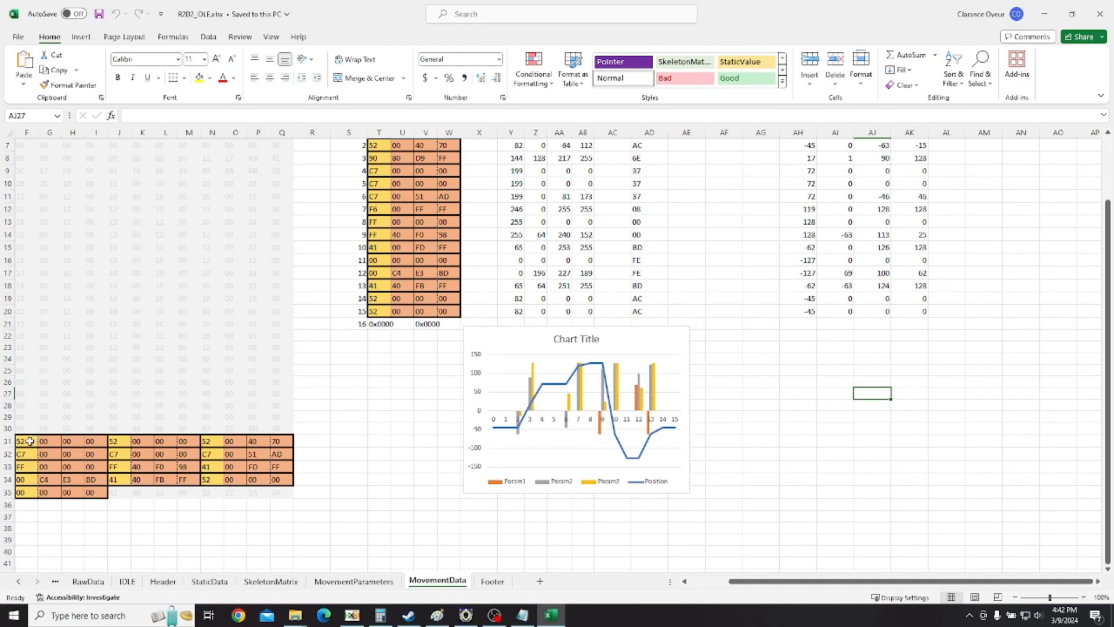
{"action": "scroll", "coordinate": [29, 441], "scroll_direction": "up", "scroll_amount": 2}
{"action": "scroll", "coordinate": [29, 441], "scroll_direction": "down", "scroll_amount": 1}
Compare the first movement entry in F31:I31 with the moving-node value in B13:C13 on the SkeletonMatrix sheet, then return to MovementData.
{"action": "left_click", "coordinate": [34, 479]}
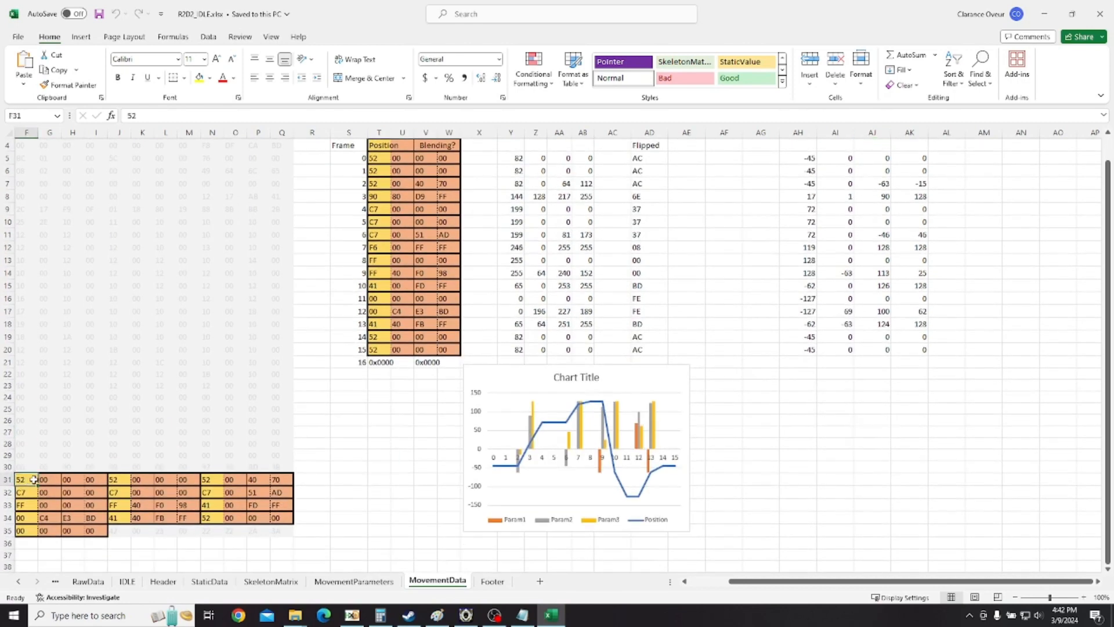
{"action": "left_click_drag", "start_coordinate": [34, 480], "coordinate": [103, 482]}
{"action": "key", "text": "ctrl+c"}
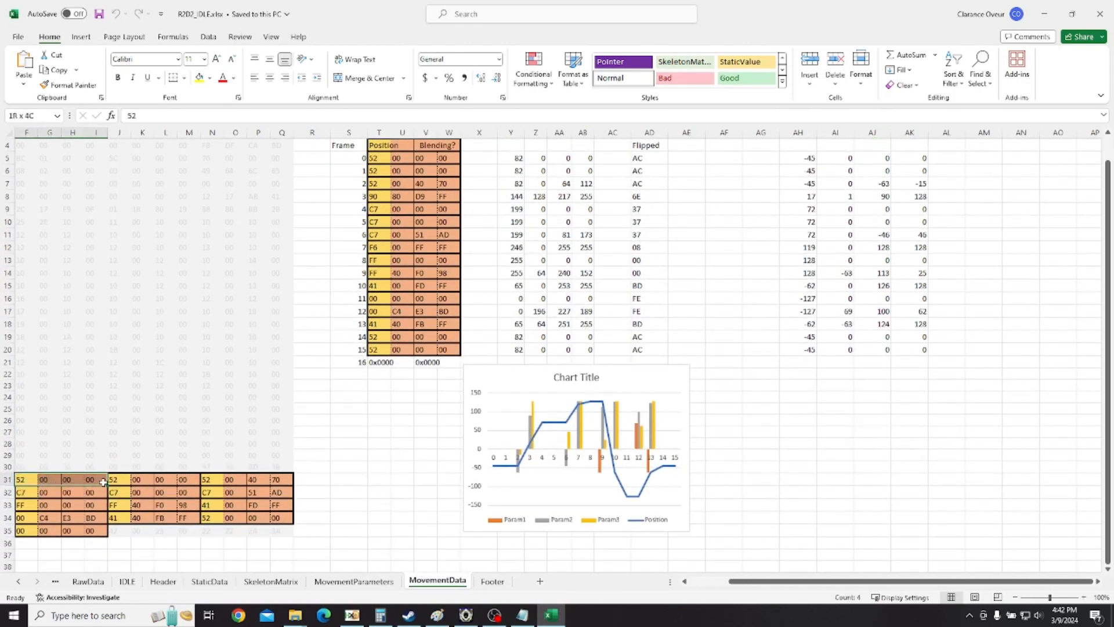
{"action": "left_click", "coordinate": [270, 581]}
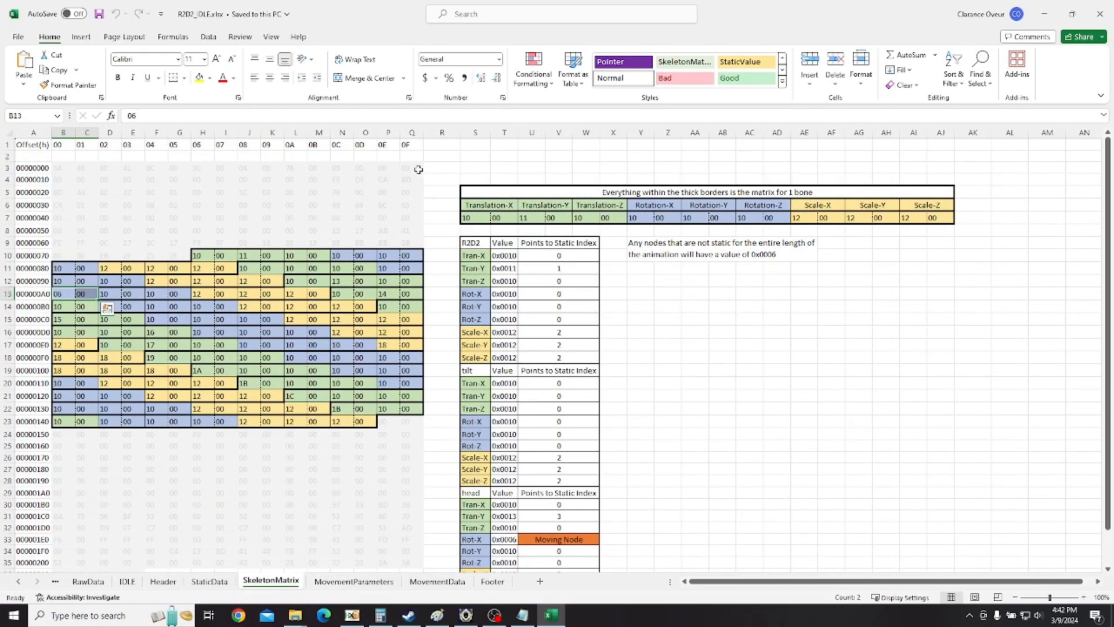
{"action": "left_click_drag", "start_coordinate": [60, 299], "coordinate": [87, 297]}
{"action": "scroll", "coordinate": [215, 389], "scroll_direction": "down", "scroll_amount": 1}
{"action": "scroll", "coordinate": [232, 426], "scroll_direction": "up", "scroll_amount": 1}
{"action": "left_click", "coordinate": [437, 581]}
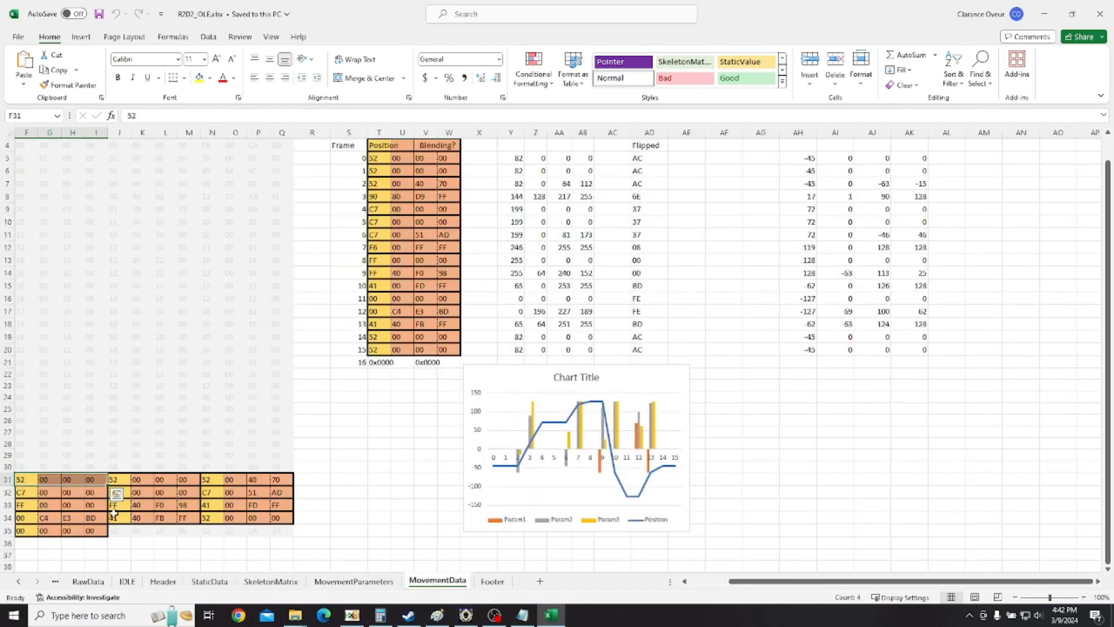
Examine how the movement data splits into four-byte entries, starting with F31:I31 and the position bytes in column F.
{"action": "left_click", "coordinate": [96, 543]}
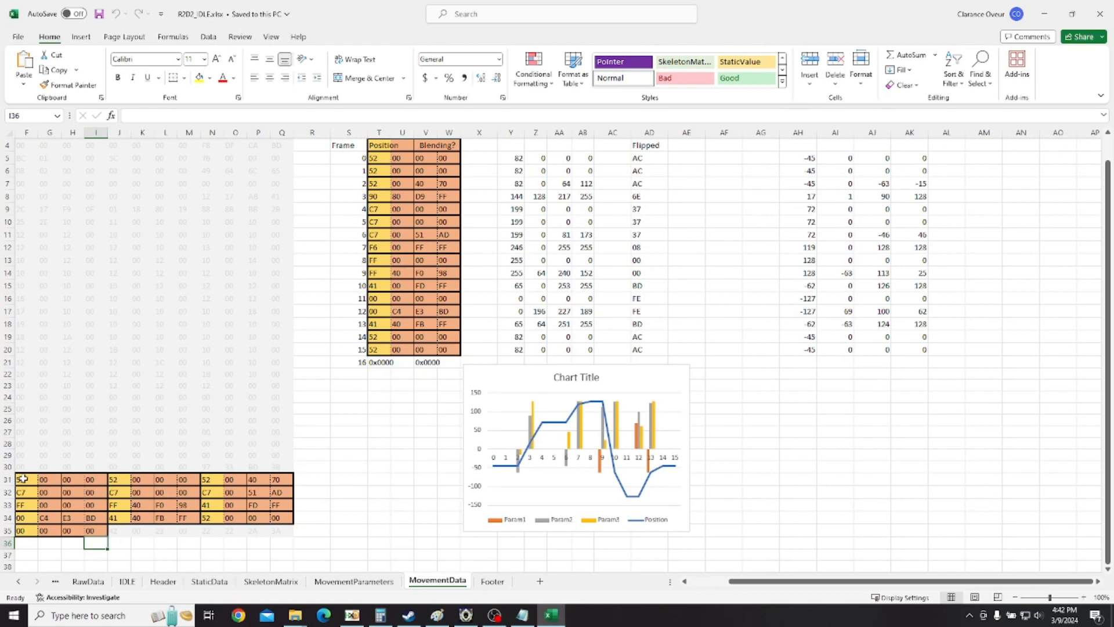
{"action": "left_click_drag", "start_coordinate": [23, 478], "coordinate": [96, 480]}
{"action": "key", "text": "ctrl+v"}
{"action": "scroll", "coordinate": [98, 538], "scroll_direction": "down", "scroll_amount": 1}
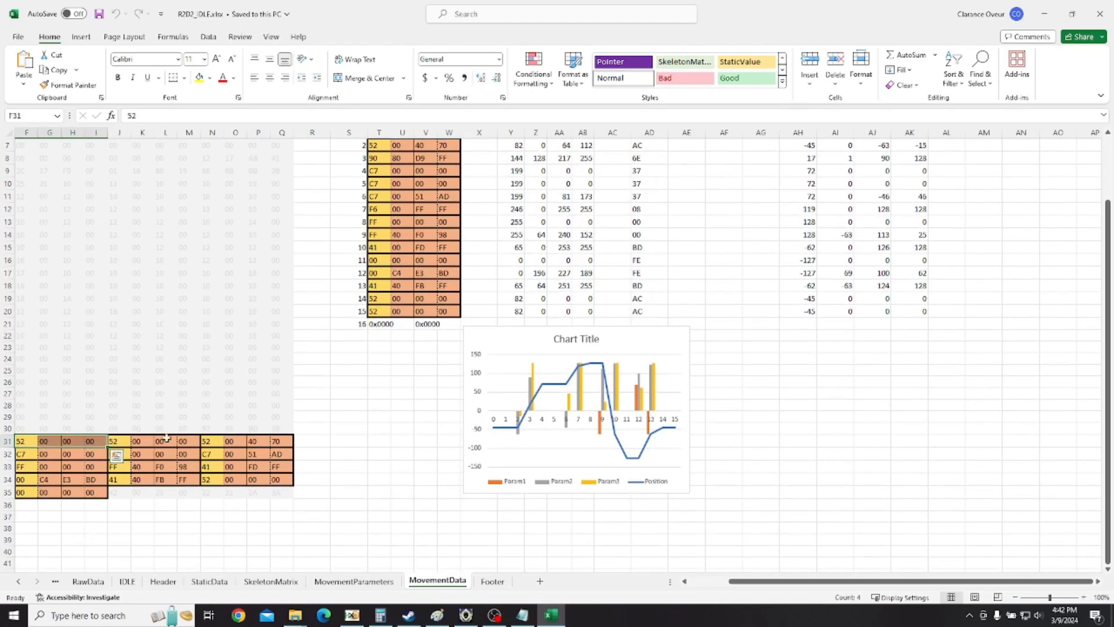
{"action": "left_click", "coordinate": [72, 484]}
{"action": "left_click_drag", "start_coordinate": [24, 442], "coordinate": [26, 480]}
{"action": "left_click", "coordinate": [91, 439]}
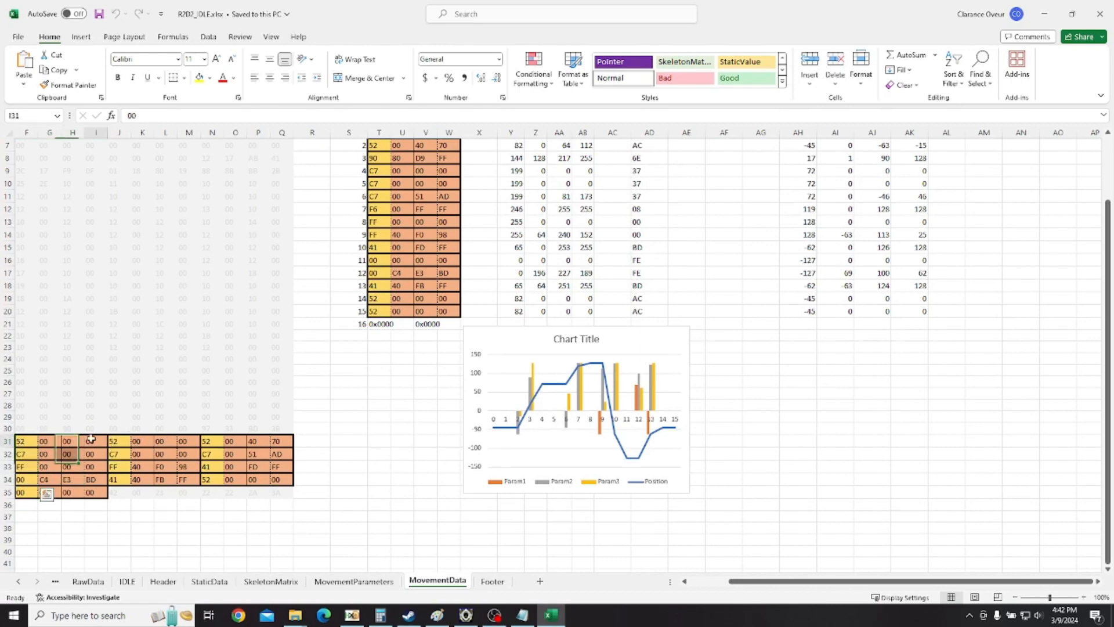
{"action": "scroll", "coordinate": [196, 399], "scroll_direction": "up", "scroll_amount": 2}
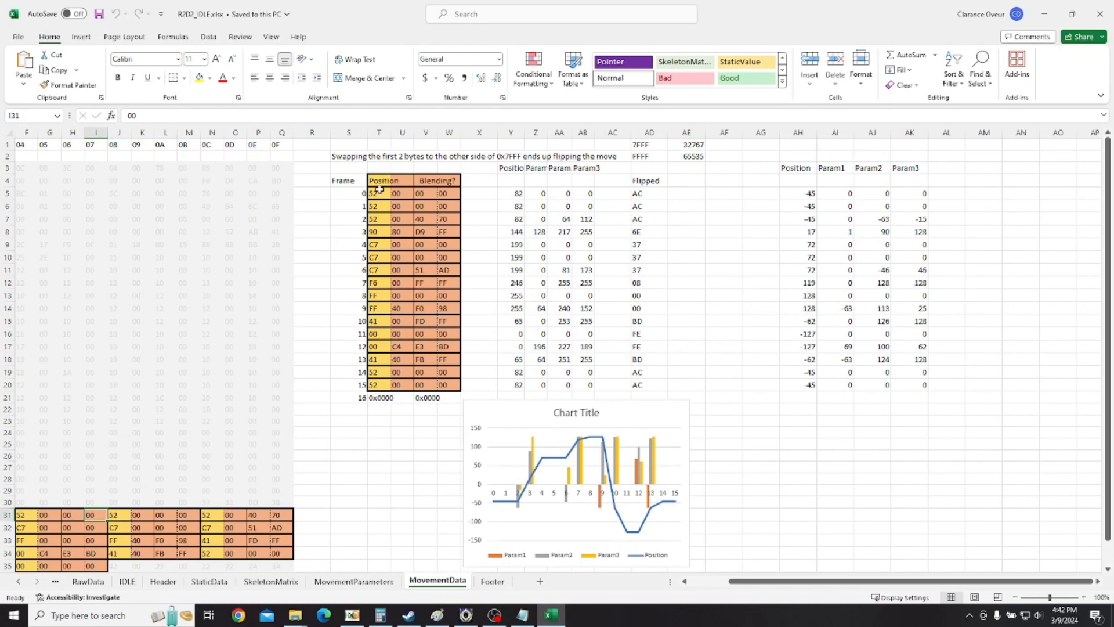
Compare the Position values in T5:T20 with the position bytes in F31, J31 and N31, then highlight the other bytes in G31:I31.
{"action": "left_click_drag", "start_coordinate": [379, 188], "coordinate": [380, 386]}
{"action": "scroll", "coordinate": [203, 426], "scroll_direction": "down", "scroll_amount": 1}
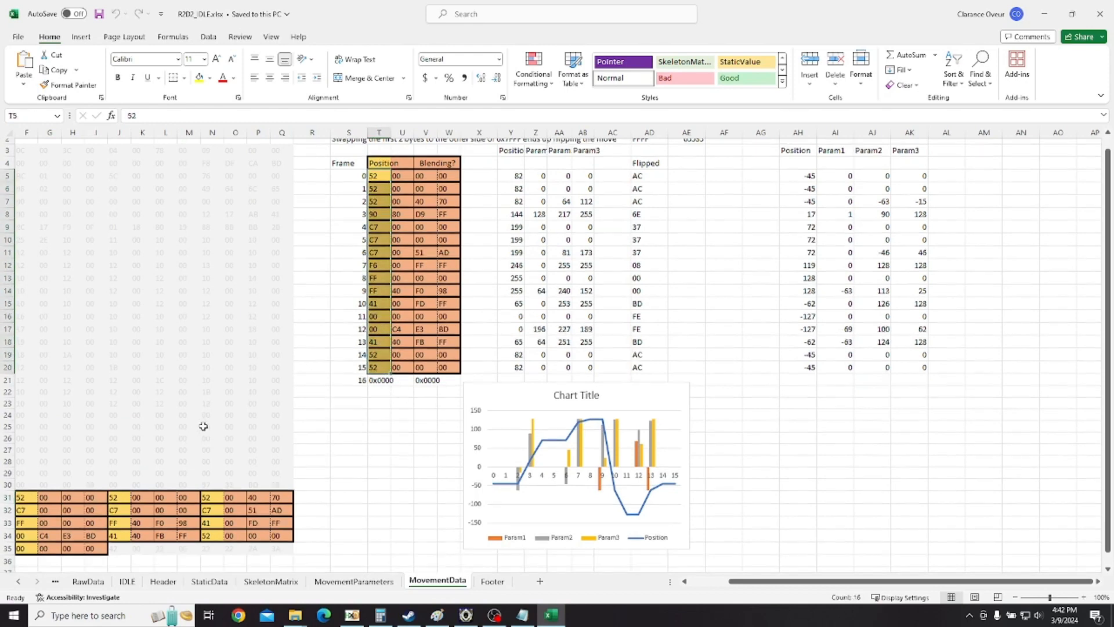
{"action": "scroll", "coordinate": [203, 427], "scroll_direction": "down", "scroll_amount": 2}
{"action": "left_click", "coordinate": [26, 441]}
{"action": "left_click", "coordinate": [122, 441]}
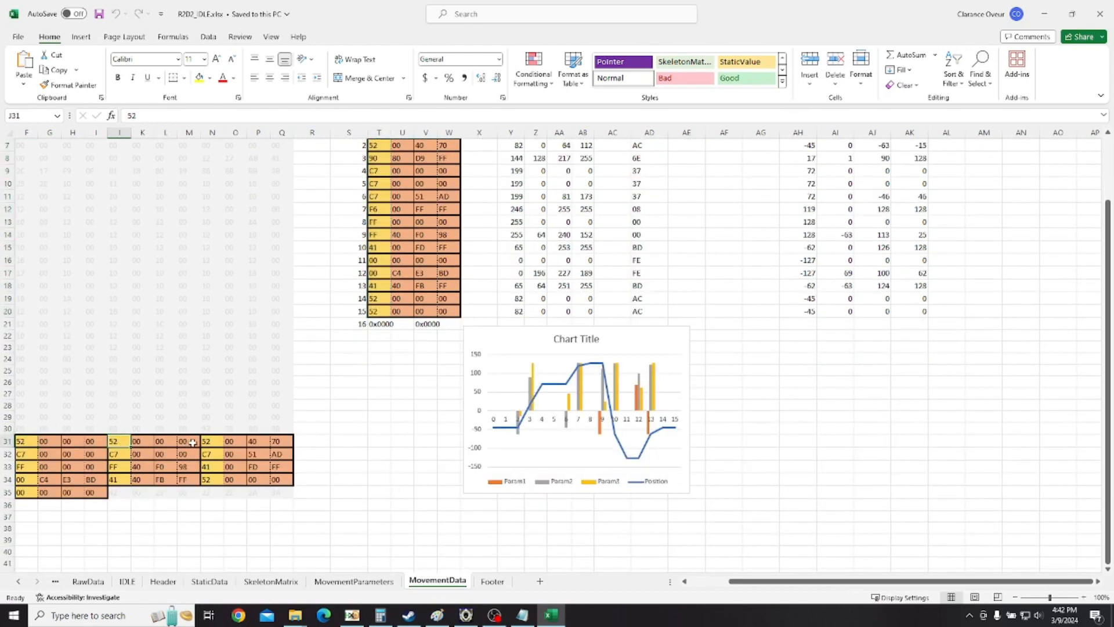
{"action": "left_click", "coordinate": [203, 441]}
{"action": "left_click_drag", "start_coordinate": [51, 442], "coordinate": [91, 442]}
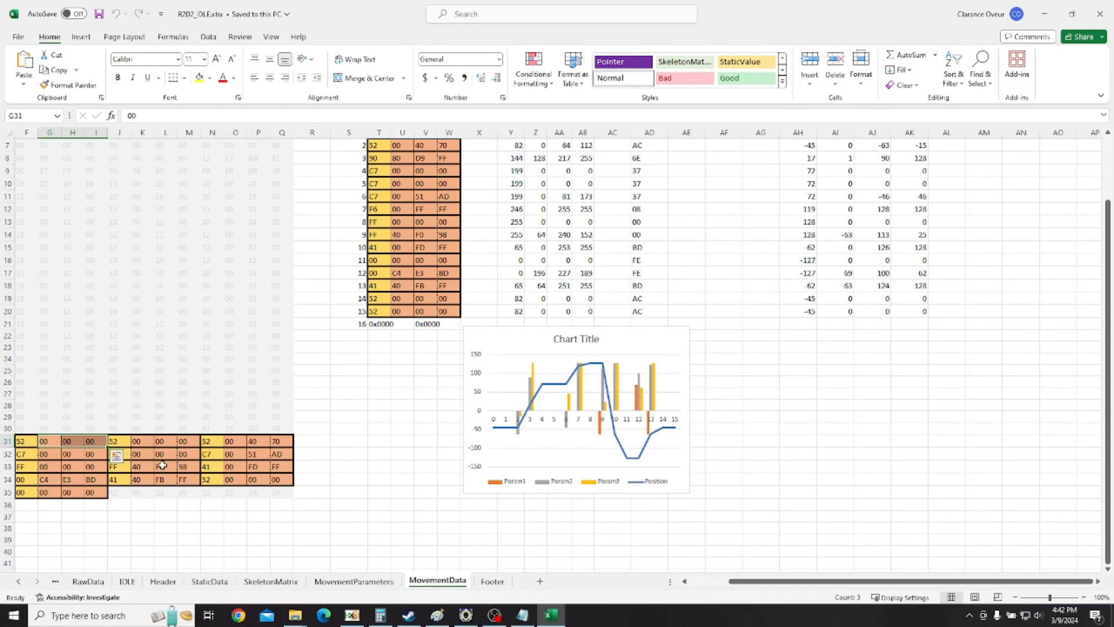
Compare the position bytes in F31 and J31 with the other bytes of the second and third entries through O31:Q34.
{"action": "left_click", "coordinate": [35, 442]}
{"action": "left_click", "coordinate": [123, 446]}
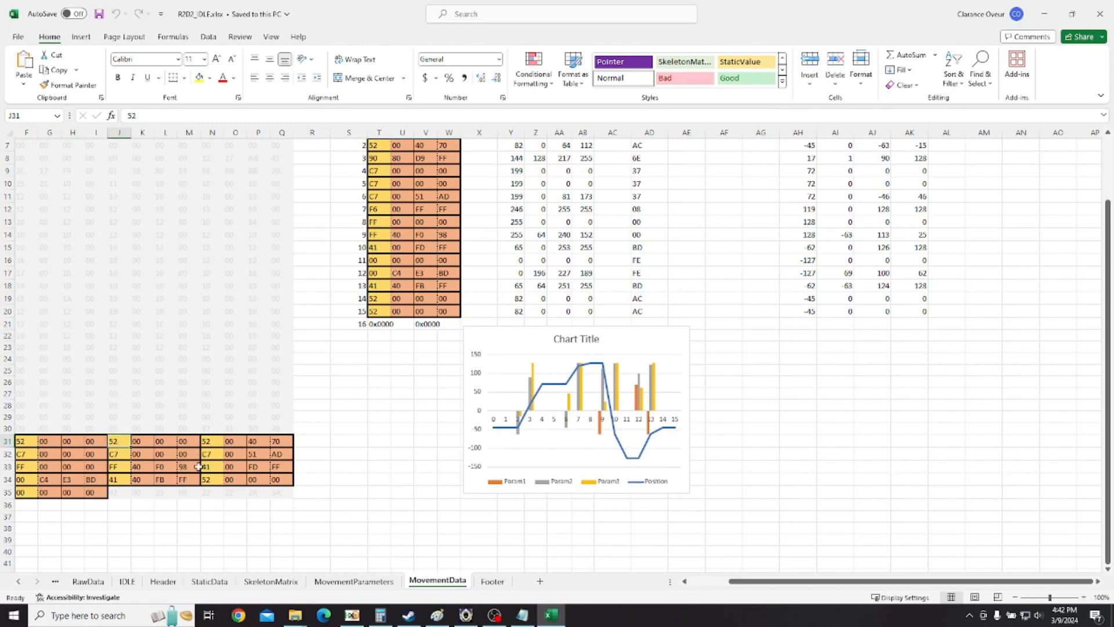
{"action": "left_click_drag", "start_coordinate": [147, 444], "coordinate": [208, 482]}
{"action": "left_click_drag", "start_coordinate": [230, 442], "coordinate": [271, 484]}
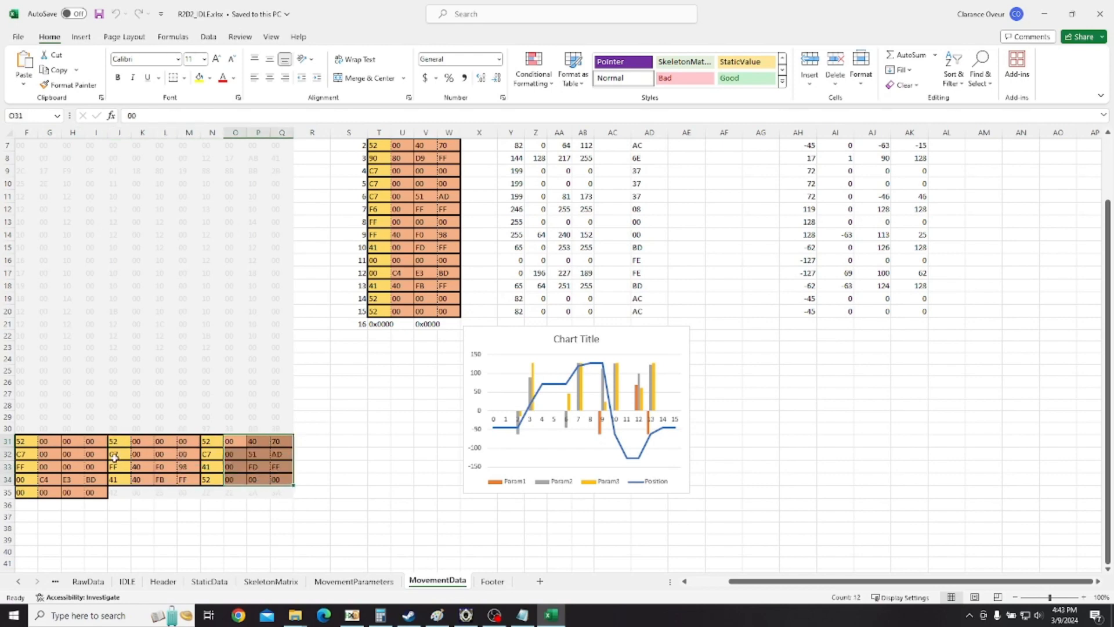
Step through the position bytes in F31, J31, N31 and F32:F35, then return to the three in row 31.
{"action": "left_click", "coordinate": [26, 441]}
{"action": "left_click", "coordinate": [112, 442]}
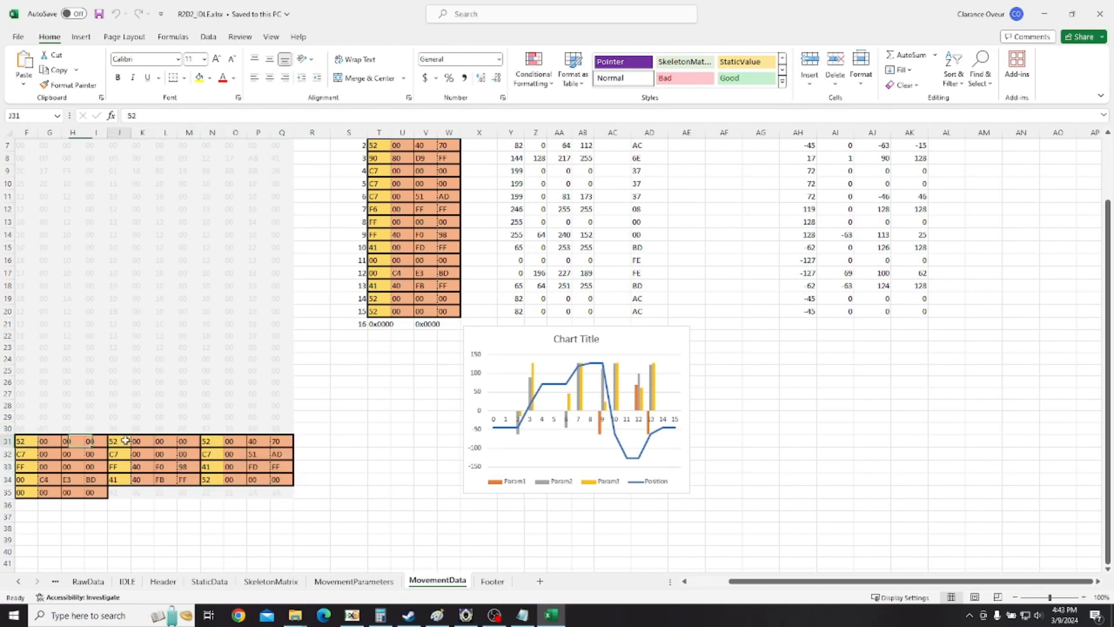
{"action": "left_click", "coordinate": [210, 441]}
{"action": "left_click", "coordinate": [27, 453]}
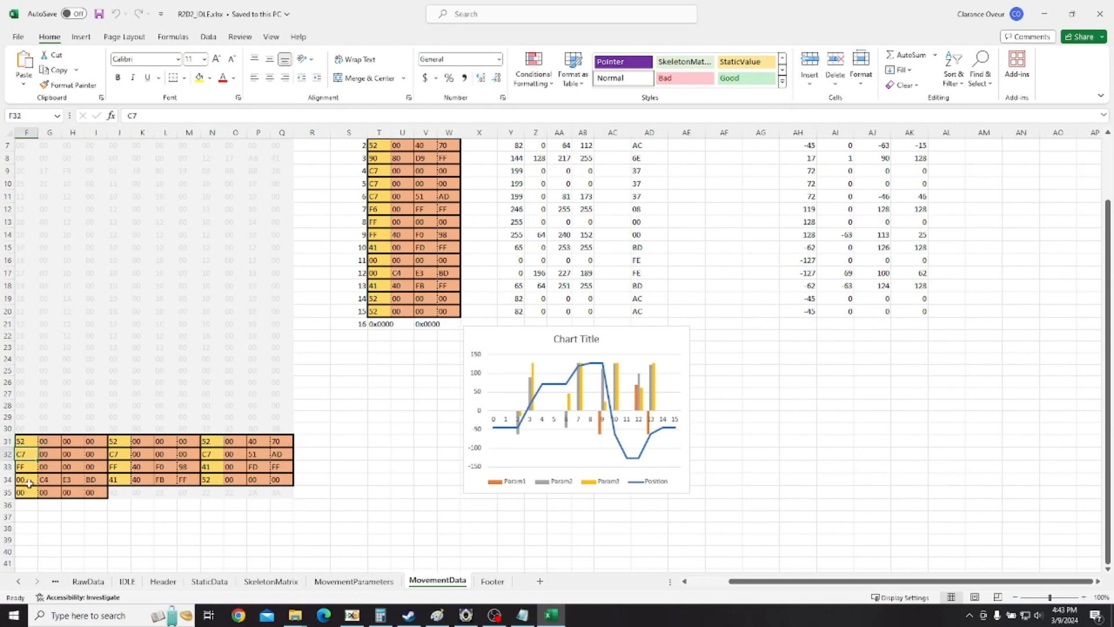
{"action": "left_click", "coordinate": [26, 467]}
{"action": "left_click", "coordinate": [26, 479]}
{"action": "left_click", "coordinate": [26, 492]}
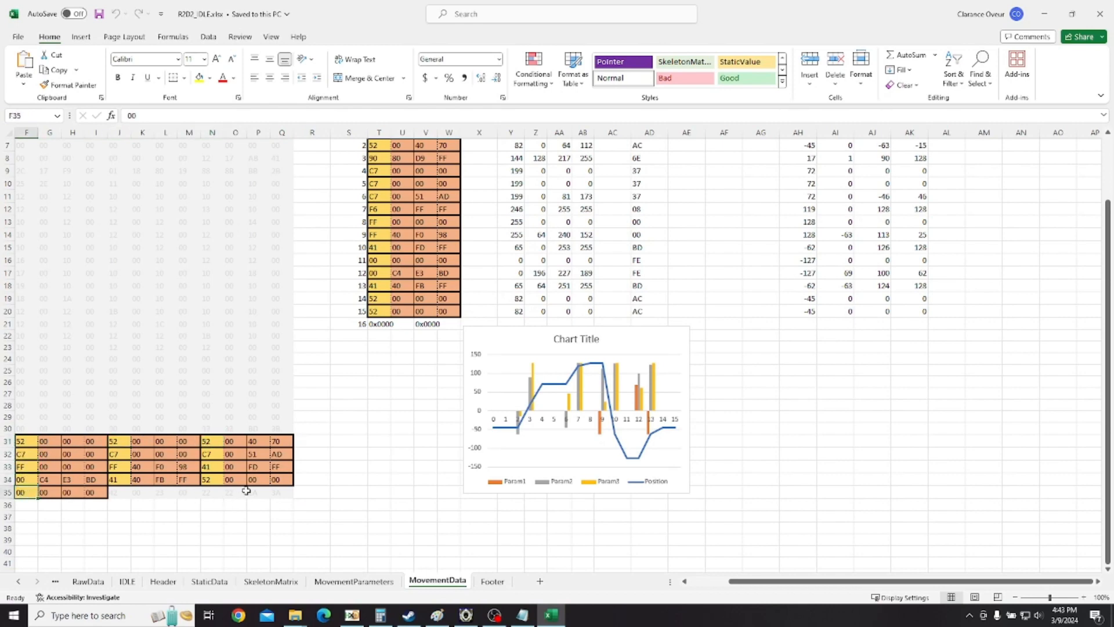
{"action": "left_click", "coordinate": [30, 441]}
{"action": "left_click", "coordinate": [122, 438]}
{"action": "left_click", "coordinate": [215, 443]}
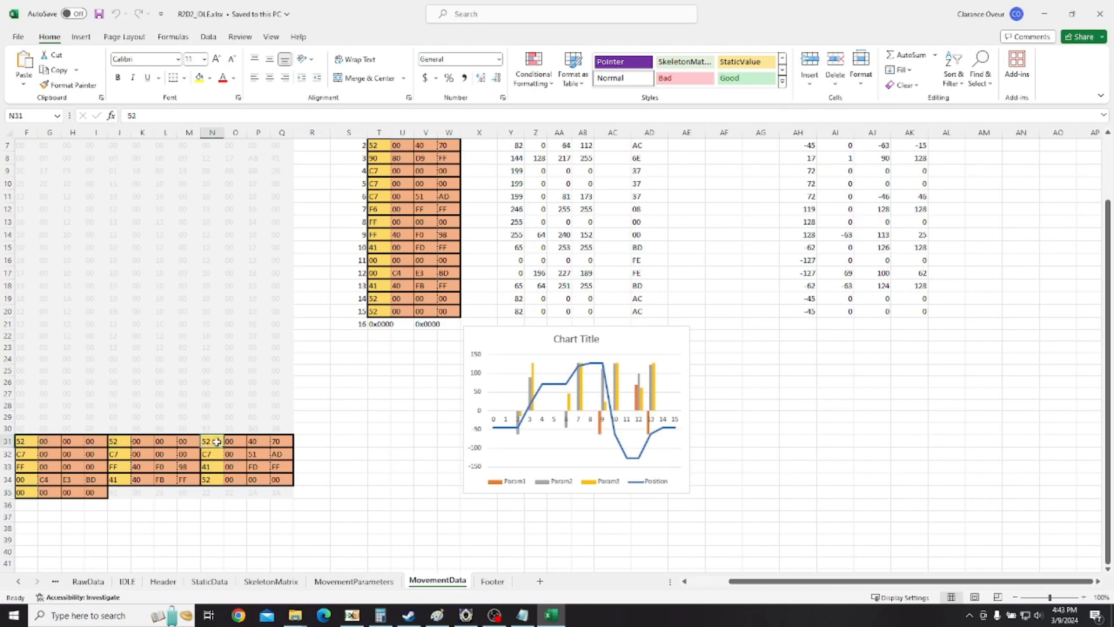
Enter 7fff in cell S31 and undo the entry.
{"action": "left_click", "coordinate": [351, 444]}
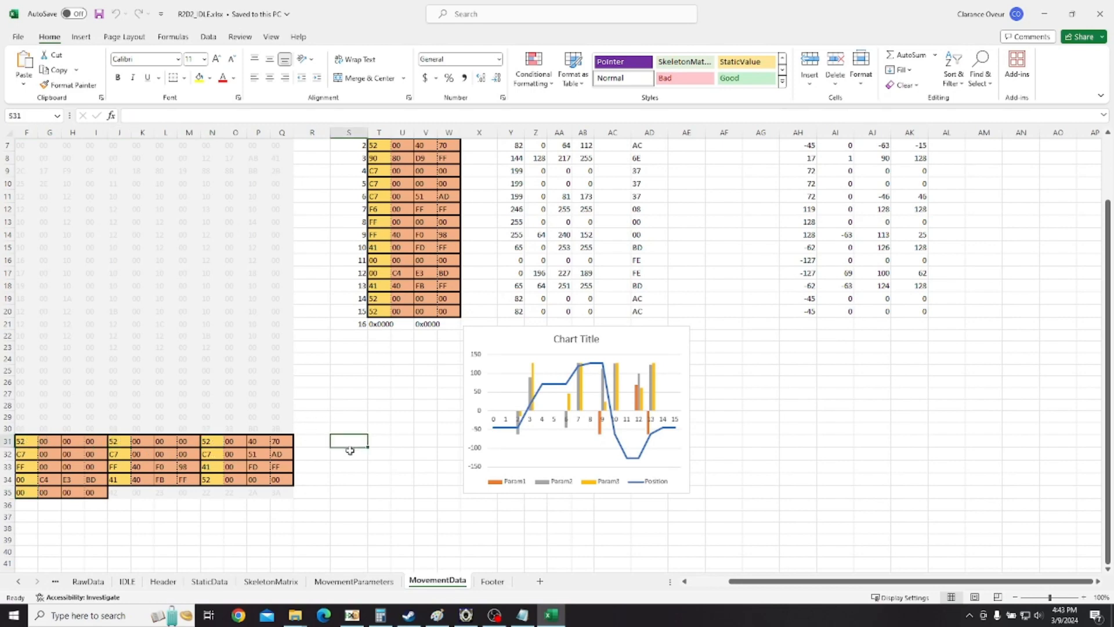
{"action": "type", "text": "7fff"}
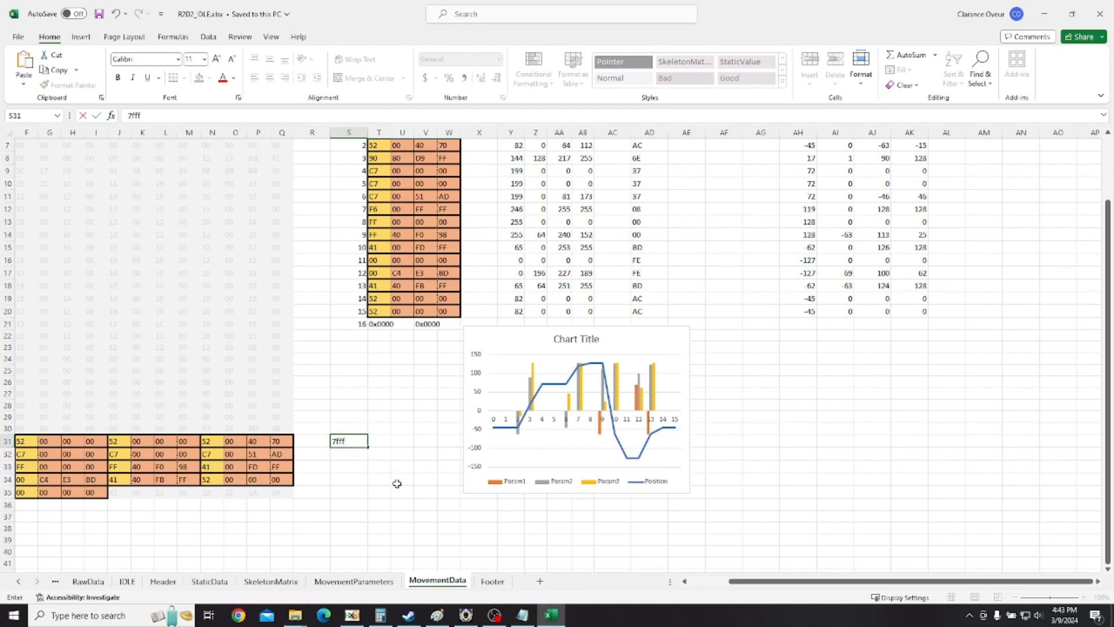
{"action": "key", "text": "Return"}
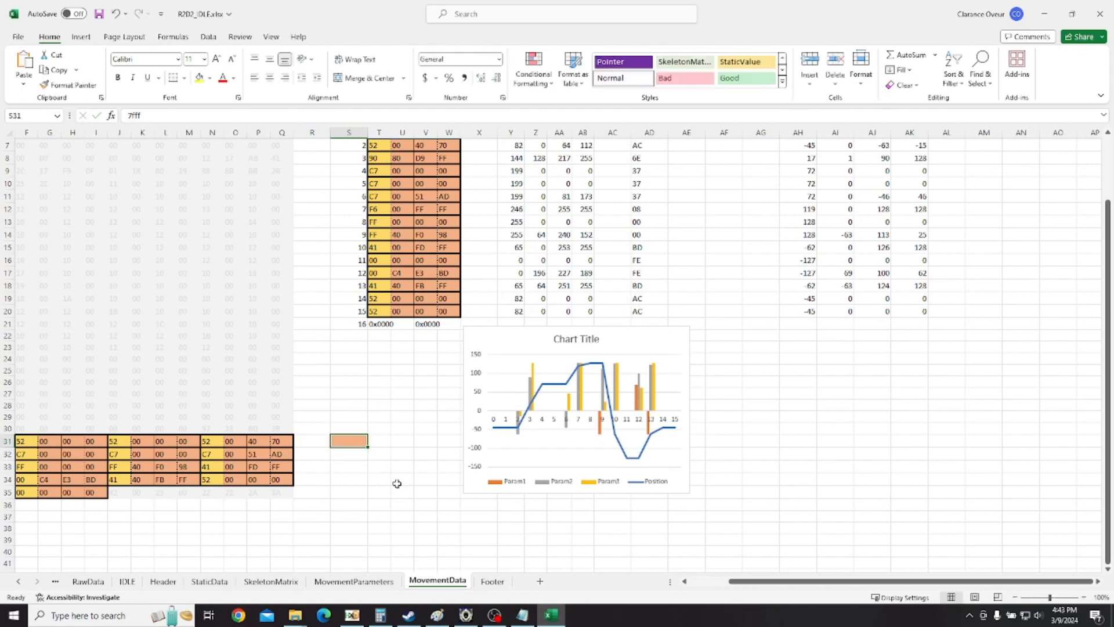
{"action": "key", "text": "ctrl+z"}
Review the position bytes in F31, J31 and N31, and highlight the other bytes of the third entry in O31:Q31.
{"action": "left_click", "coordinate": [20, 440]}
{"action": "left_click", "coordinate": [115, 444]}
{"action": "left_click", "coordinate": [204, 444]}
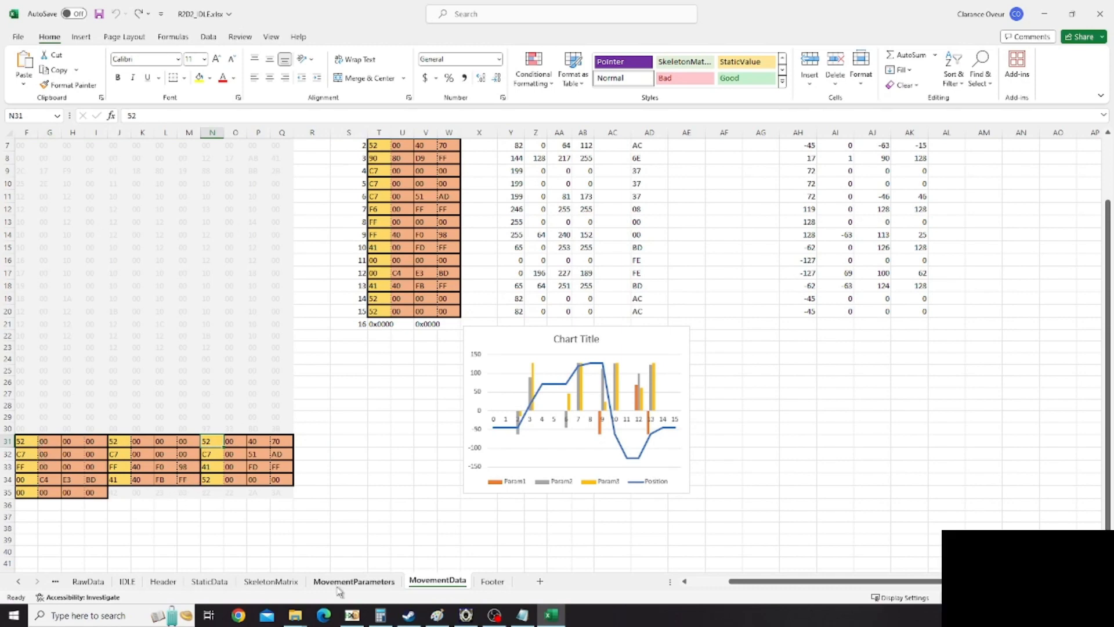
{"action": "left_click", "coordinate": [29, 441]}
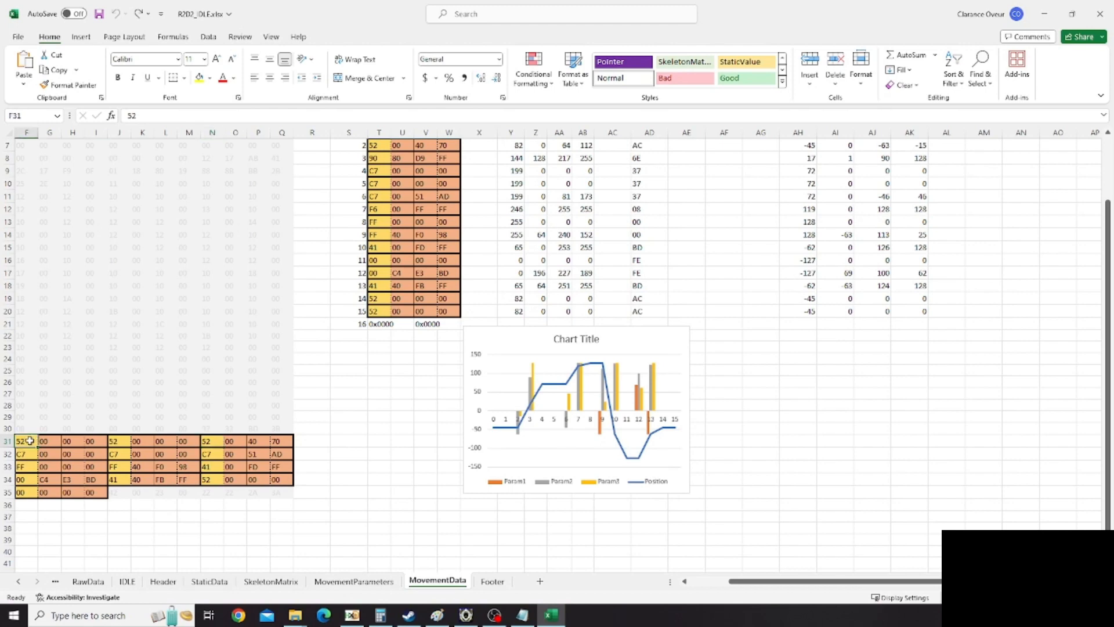
{"action": "left_click", "coordinate": [118, 443]}
{"action": "left_click", "coordinate": [206, 441]}
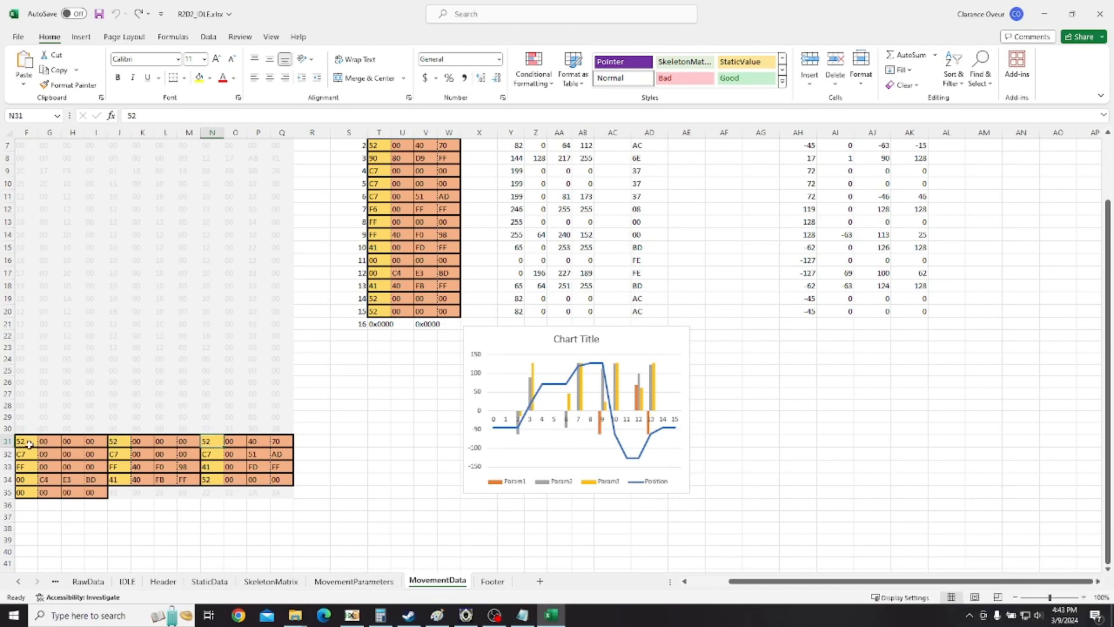
{"action": "left_click_drag", "start_coordinate": [50, 441], "coordinate": [280, 442]}
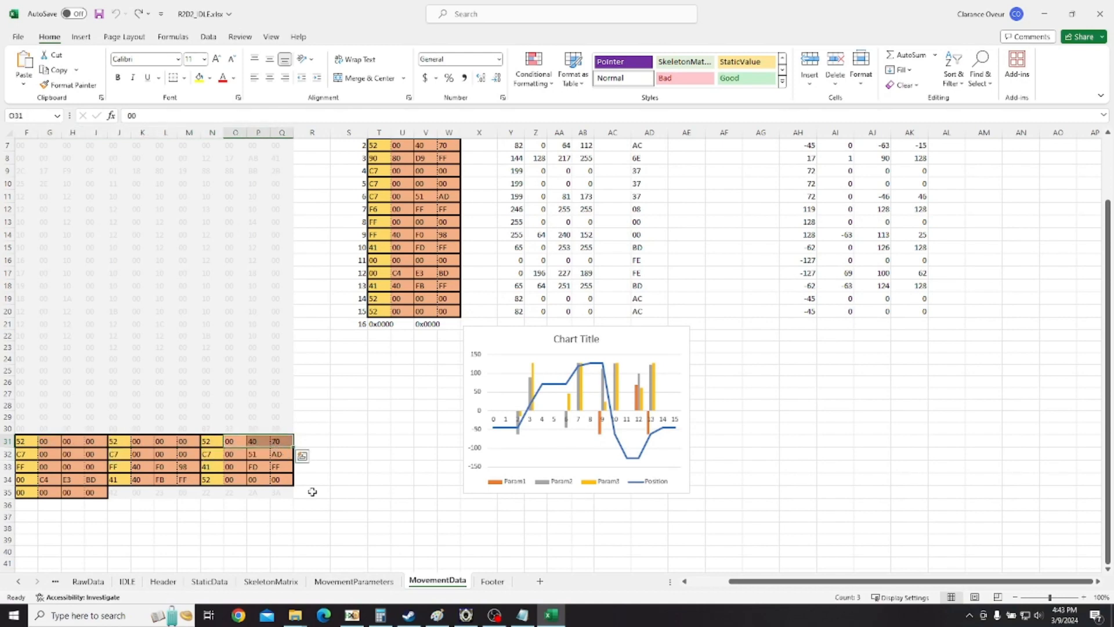
Switch to HxD and place the cursor on the first movement position byte at offset 1C4.
{"action": "left_click", "coordinate": [352, 615]}
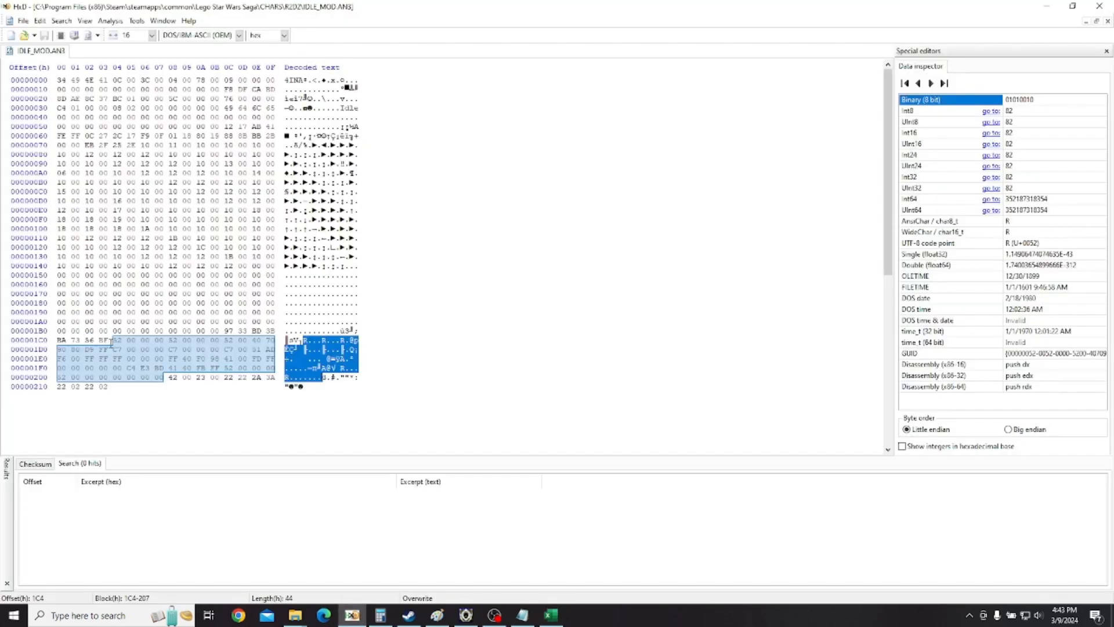
{"action": "left_click", "coordinate": [104, 341]}
{"action": "left_click", "coordinate": [116, 341]}
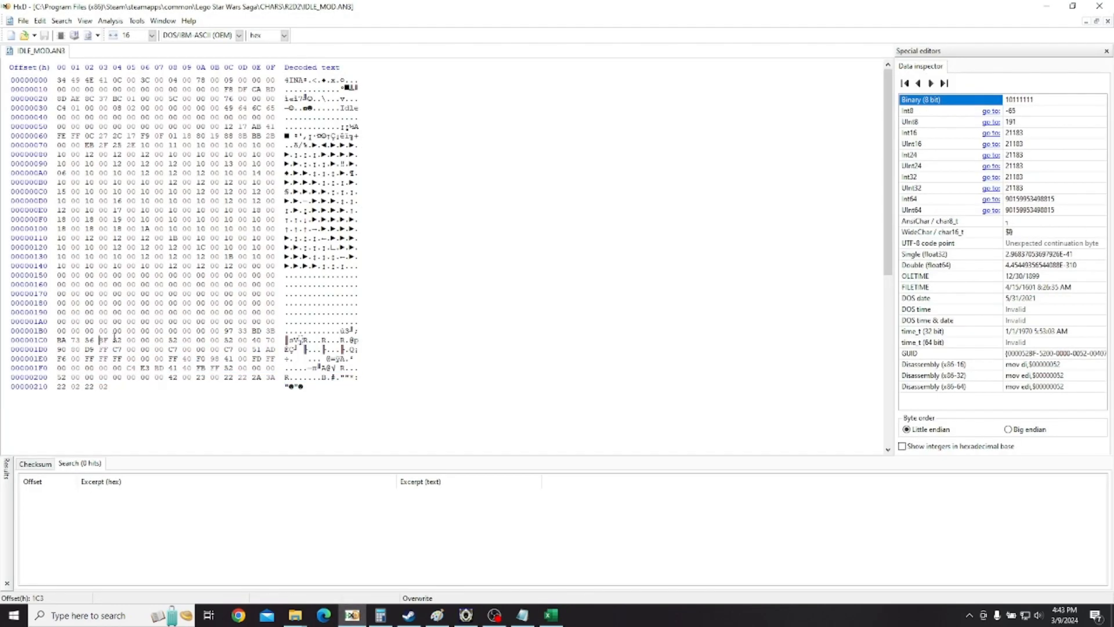
Switch to Calculator and work out the reversed position in hex by subtracting 52 from 7F and adding 7F.
{"action": "left_click", "coordinate": [380, 615]}
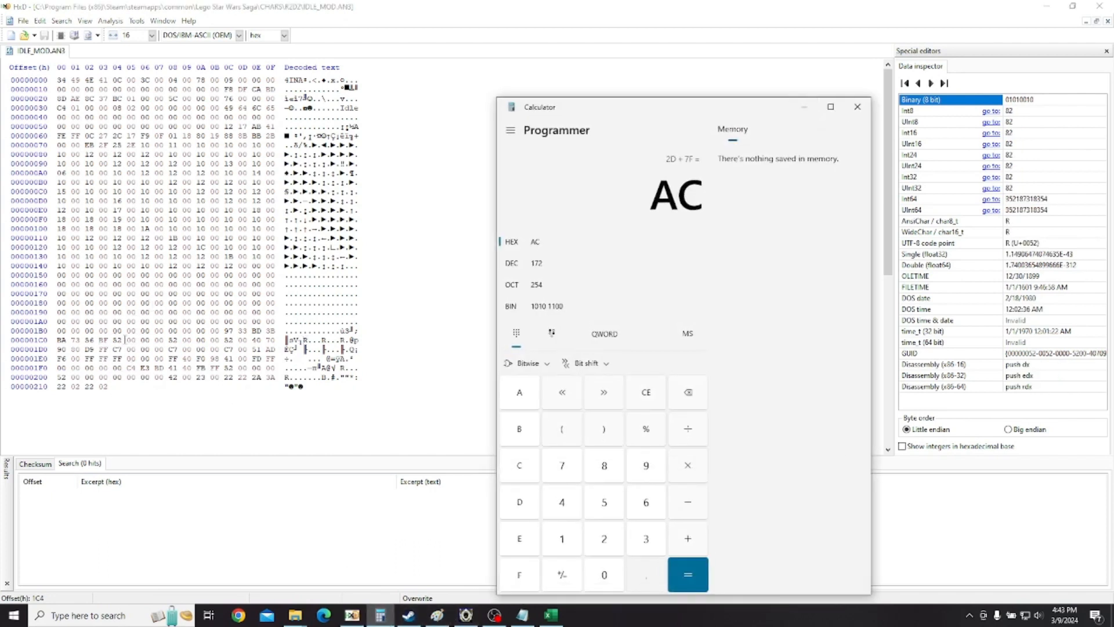
{"action": "type", "text": "7f"}
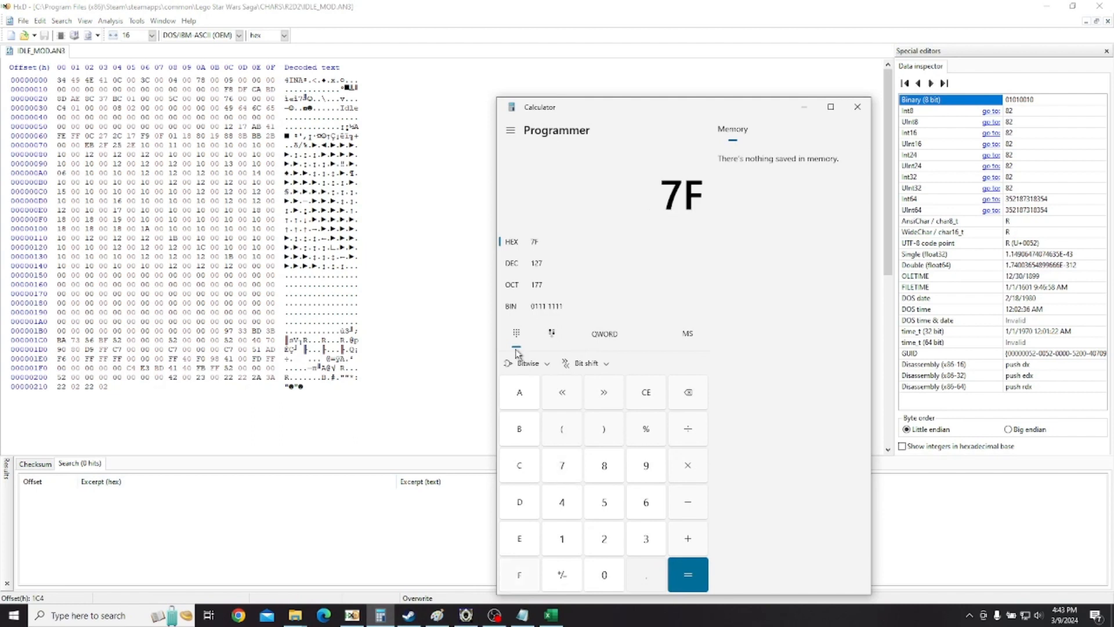
{"action": "type", "text": "52"}
{"action": "key", "text": "BackSpace"}
{"action": "key", "text": "BackSpace"}
{"action": "key", "text": "minus"}
{"action": "type", "text": "52"}
{"action": "key", "text": "Return"}
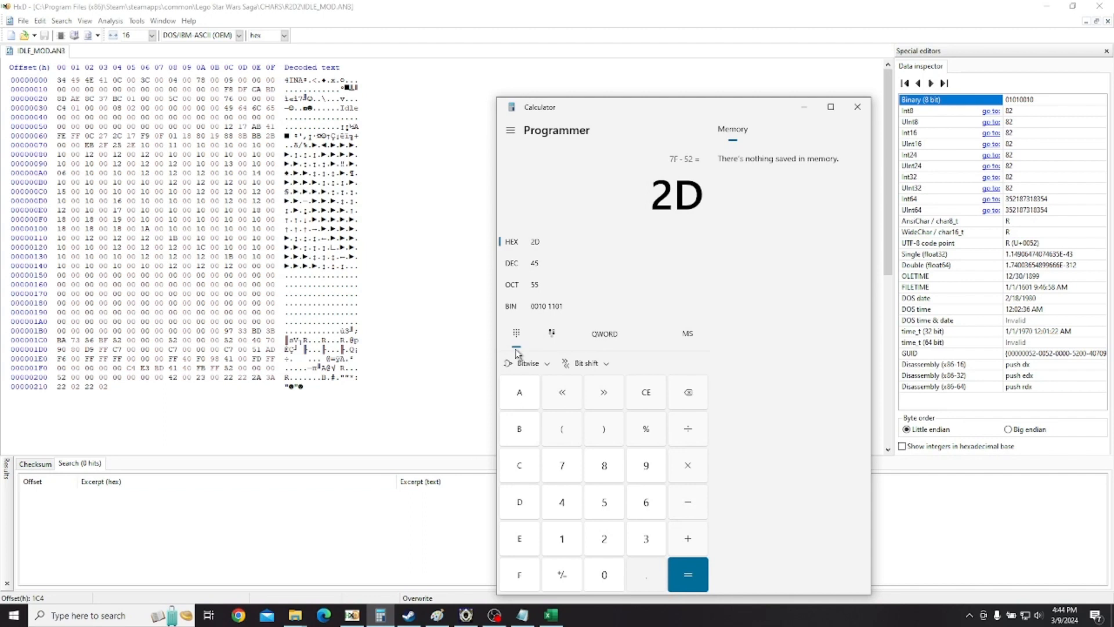
{"action": "key", "text": "plus"}
{"action": "type", "text": "7f"}
{"action": "key", "text": "Return"}
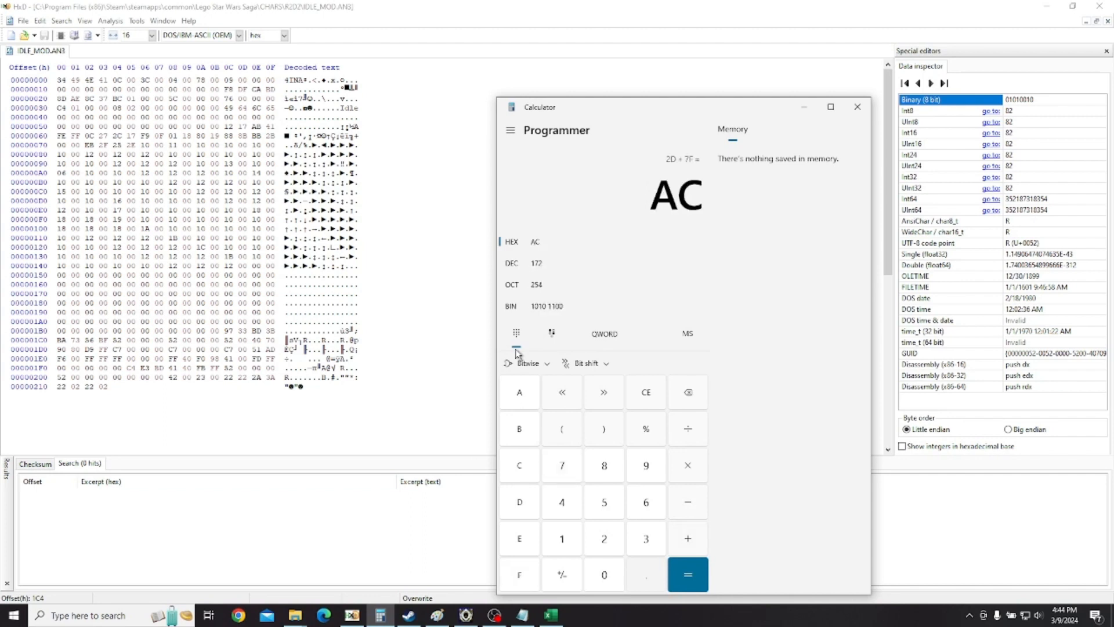
Overwrite the position bytes at offsets 1C4, 1C8 and 1CC with AC in HxD.
{"action": "left_click", "coordinate": [123, 339]}
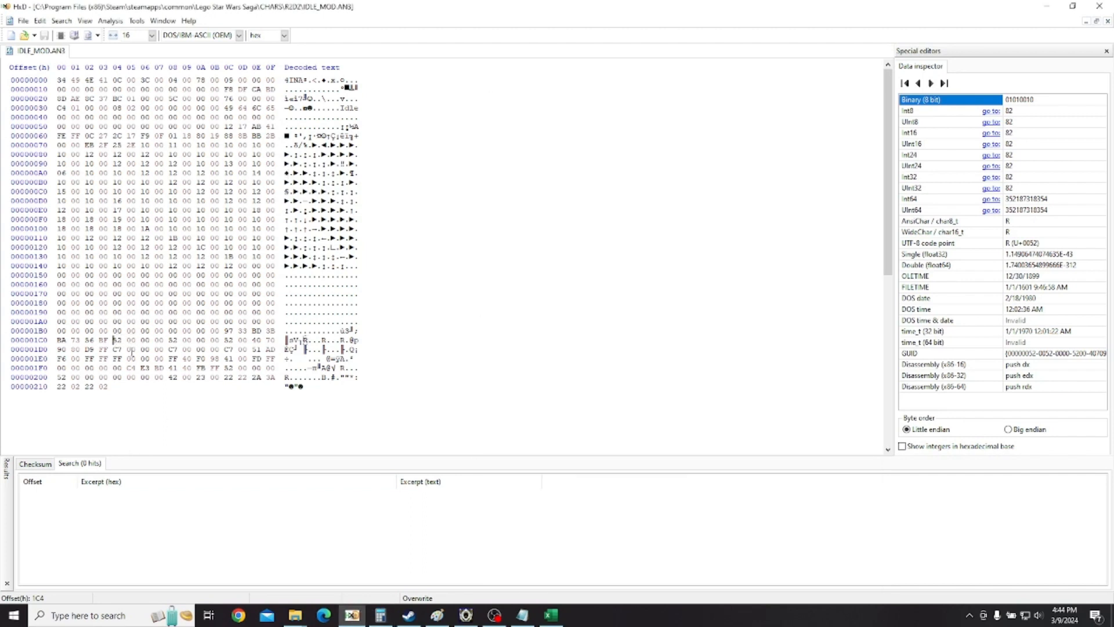
{"action": "type", "text": "ac"}
{"action": "key", "text": "Right"}
{"action": "key", "text": "Right"}
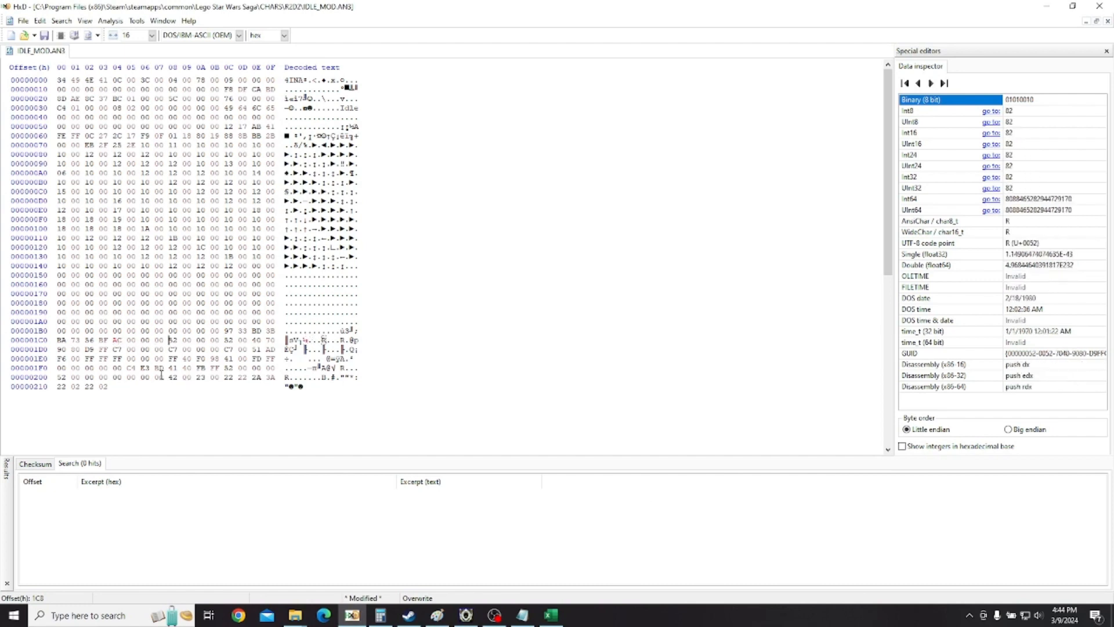
{"action": "type", "text": "ac"}
{"action": "key", "text": "Right"}
{"action": "key", "text": "Right"}
{"action": "key", "text": "Right"}
{"action": "type", "text": "ac"}
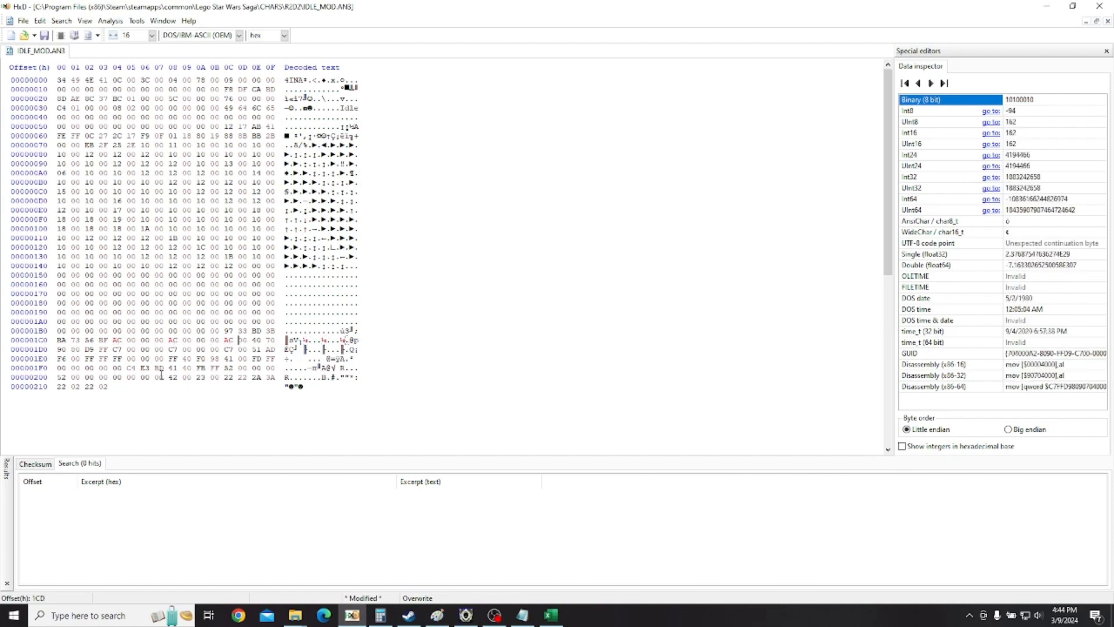
Calculate 90 minus 7F and 7F minus 11 in hex in Calculator, and set byte 1D0 to 6E in HxD.
{"action": "key", "text": "Right"}
{"action": "key", "text": "Right"}
{"action": "key", "text": "Right"}
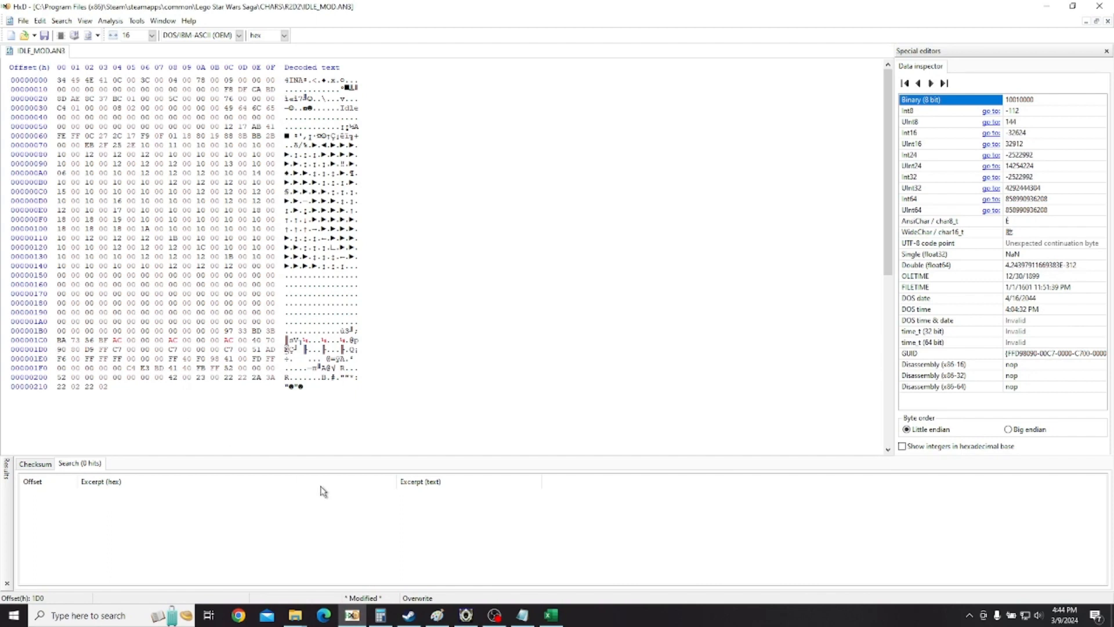
{"action": "key", "text": "alt+Tab"}
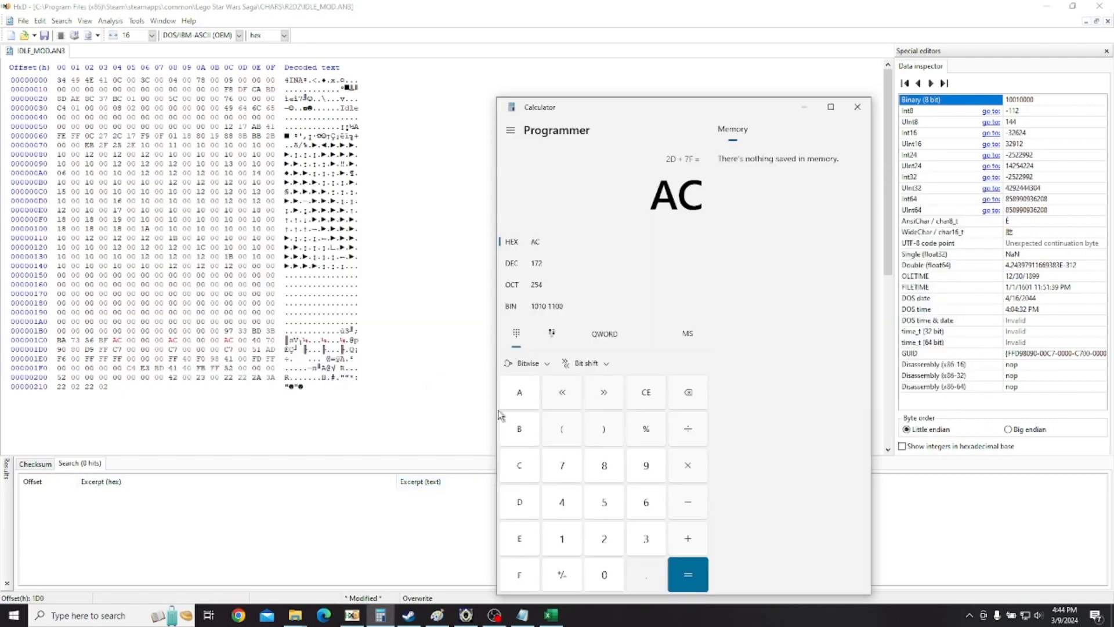
{"action": "type", "text": "90-7f"}
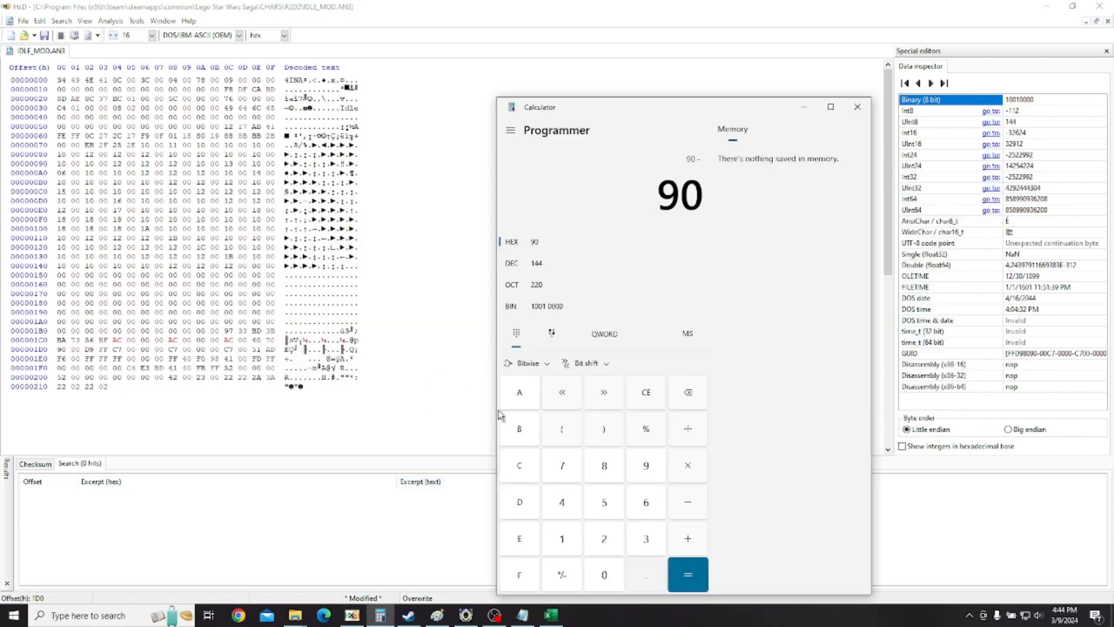
{"action": "key", "text": "Return"}
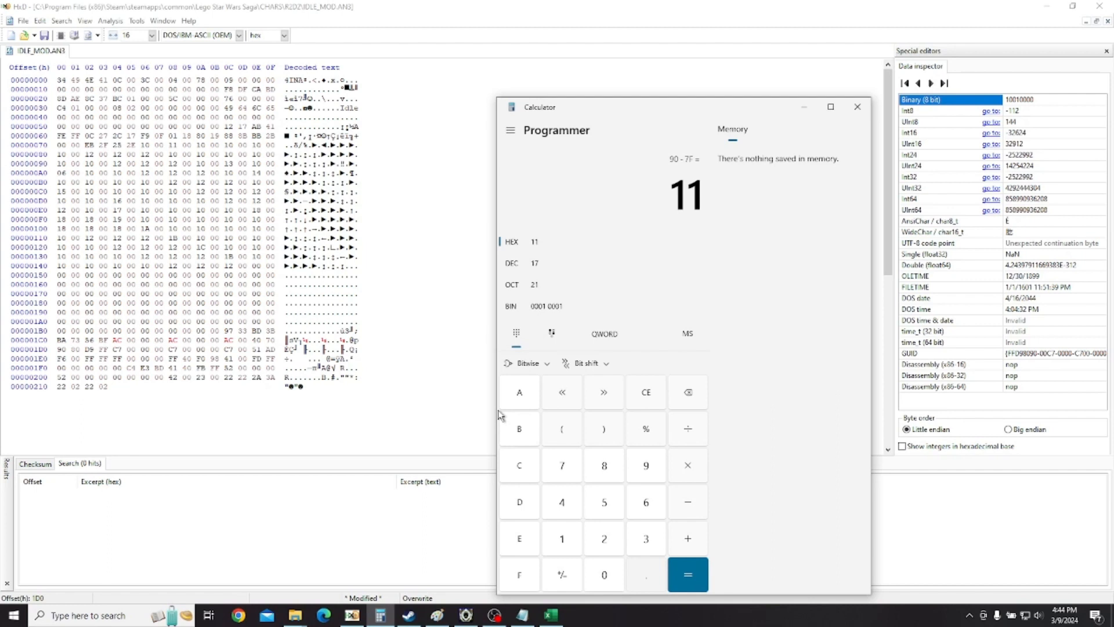
{"action": "type", "text": "7f-11"}
{"action": "key", "text": "Return"}
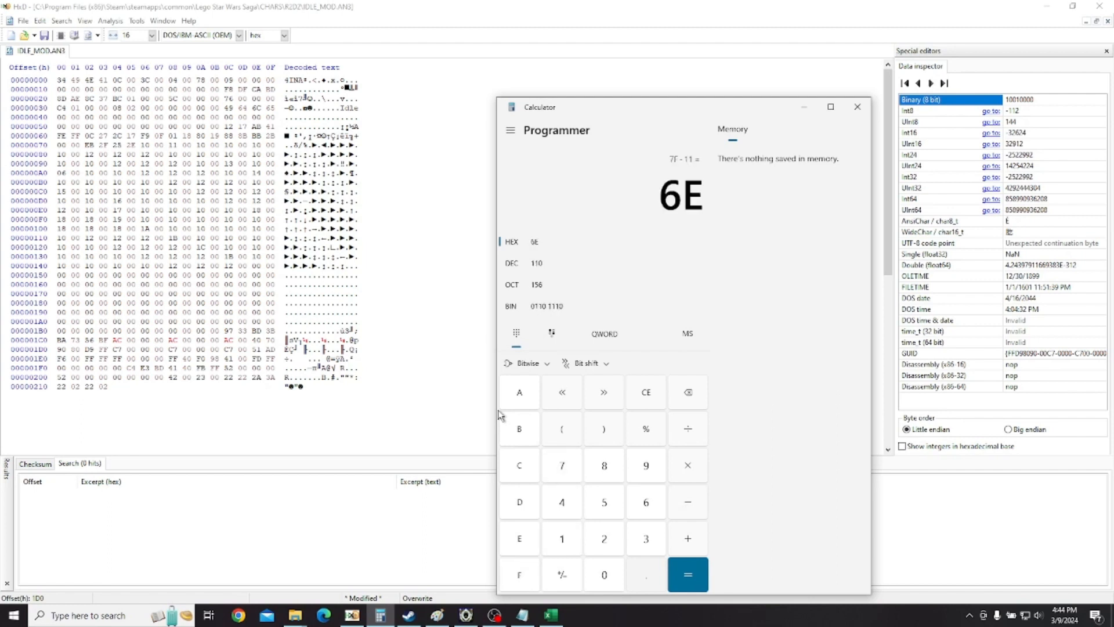
{"action": "left_click", "coordinate": [58, 350]}
{"action": "type", "text": "6e"}
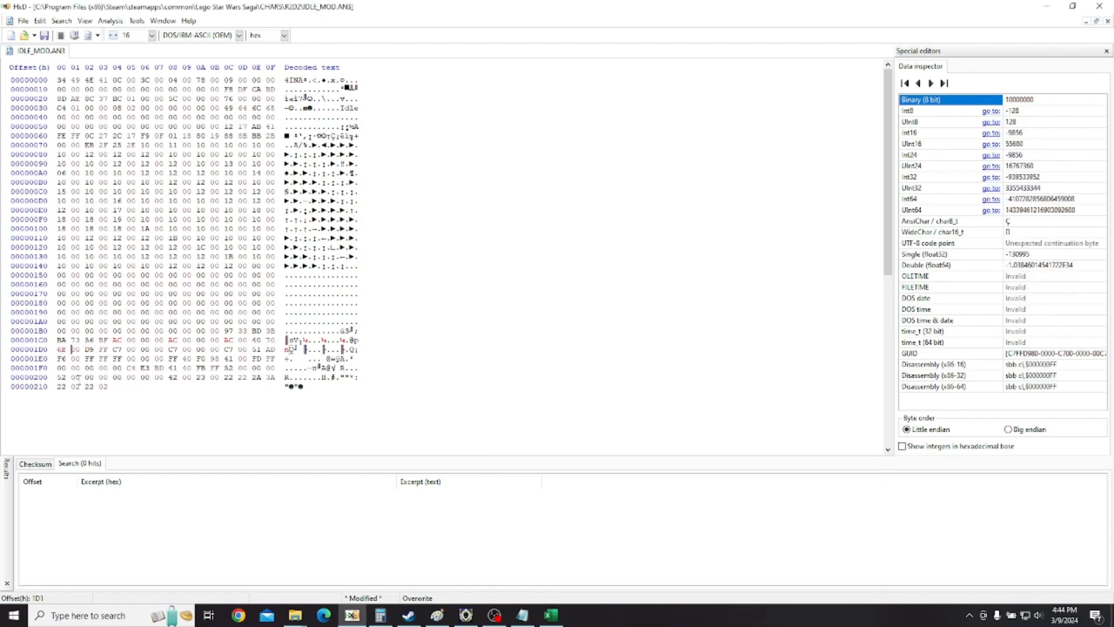
Overwrite the position bytes at offsets 1D4, 1D8 and 1DC with 37.
{"action": "left_click", "coordinate": [114, 349]}
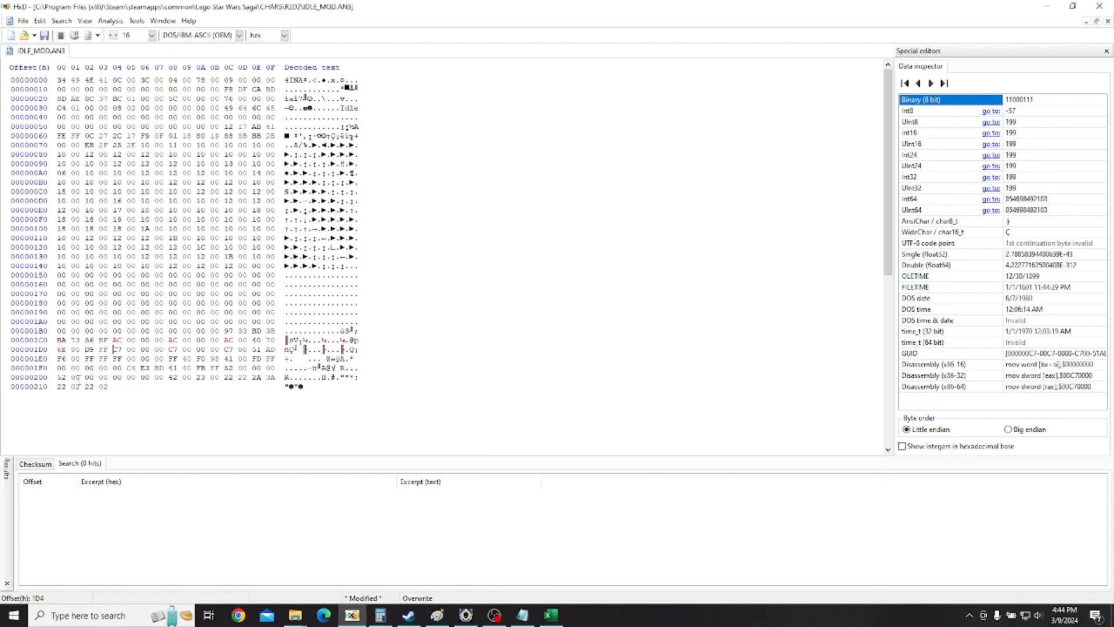
{"action": "type", "text": "37"}
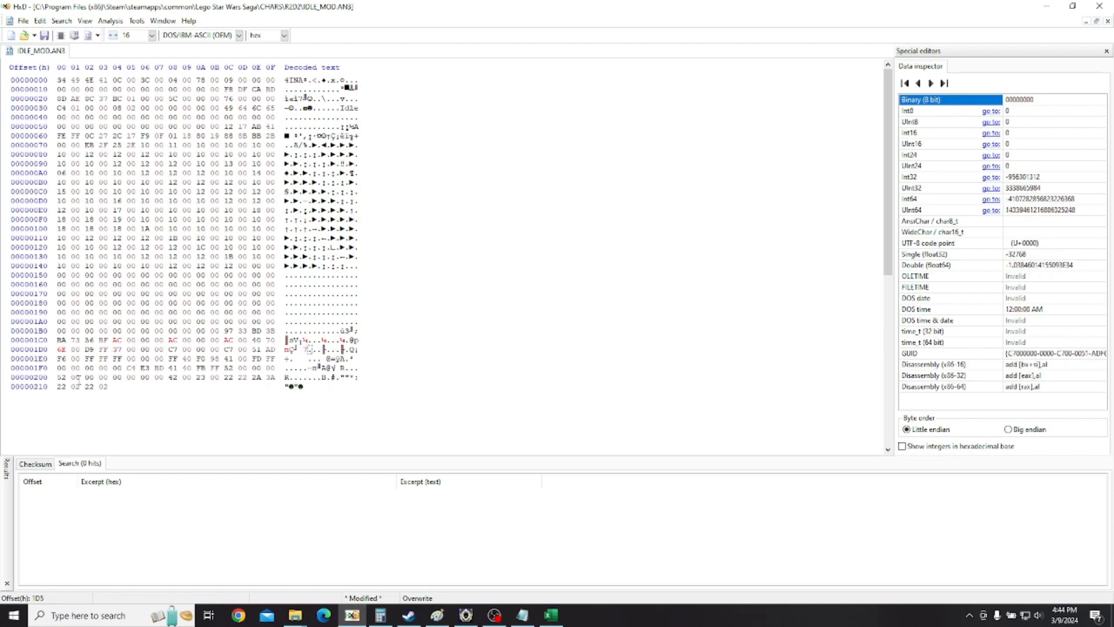
{"action": "key", "text": "Right"}
{"action": "key", "text": "Right"}
{"action": "key", "text": "Right"}
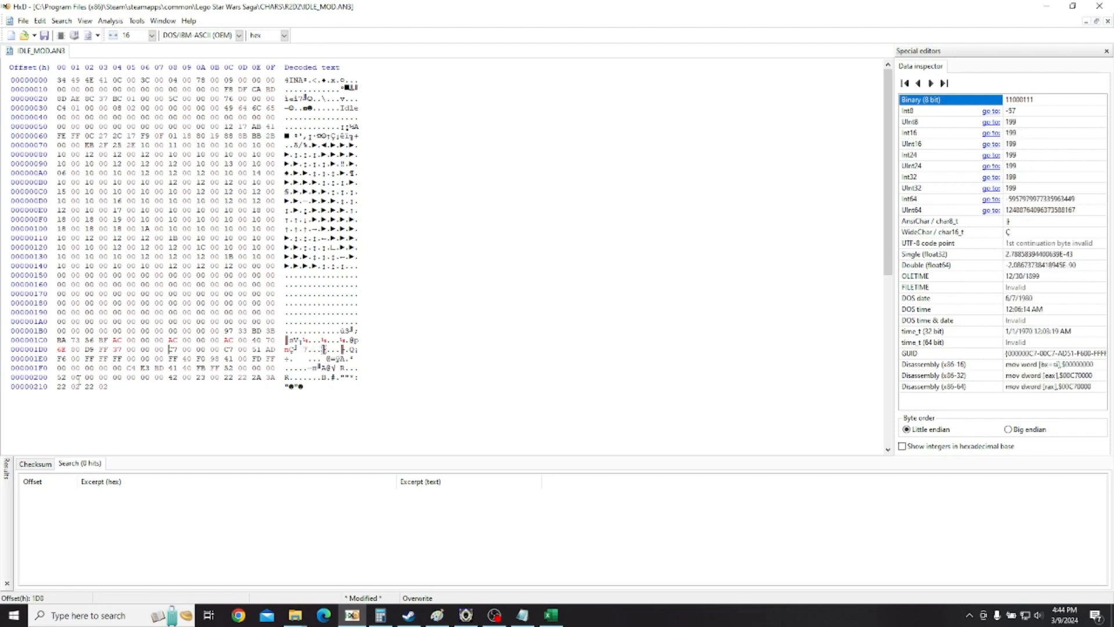
{"action": "type", "text": "37"}
{"action": "key", "text": "Right"}
{"action": "key", "text": "Right"}
{"action": "key", "text": "Right"}
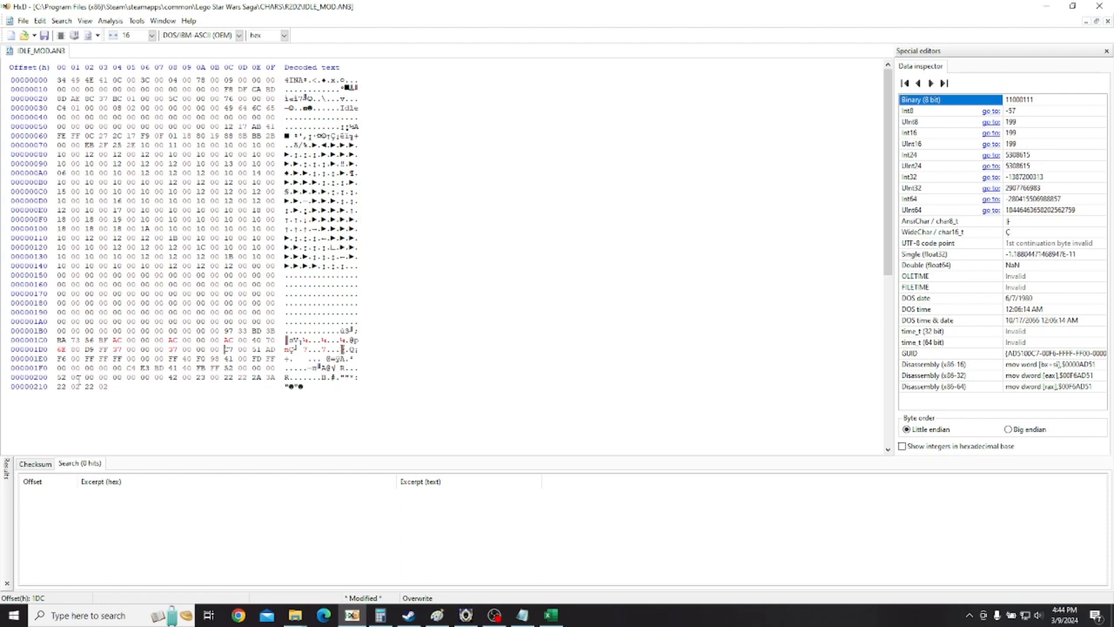
{"action": "type", "text": "37"}
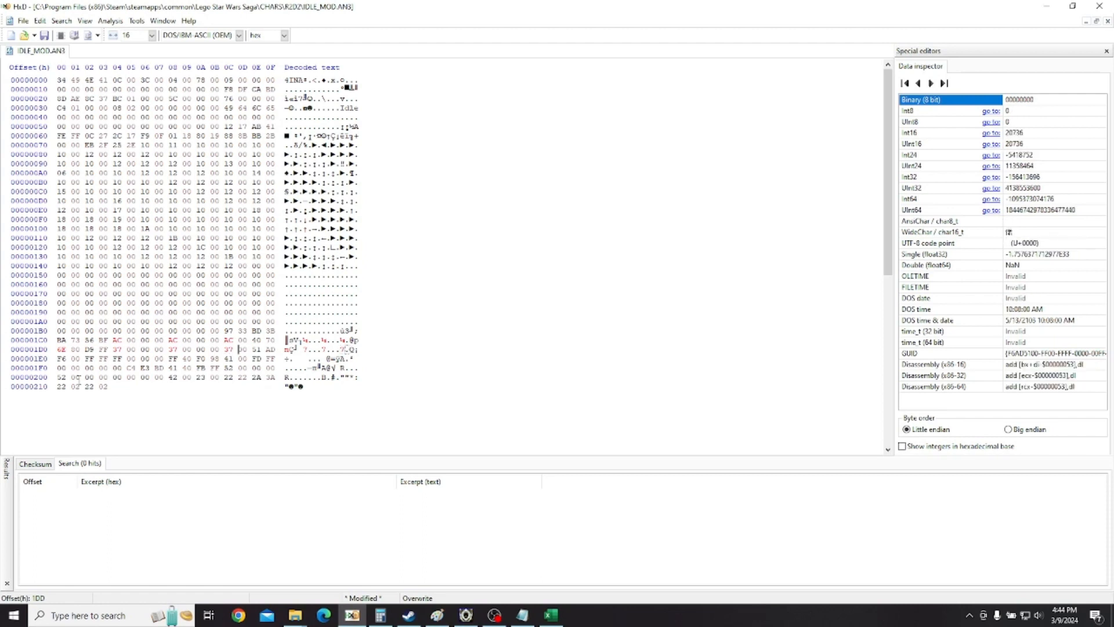
Overwrite the position byte at offset 1E0 with 08 and the bytes at 1E4 and 1E8 with 00.
{"action": "key", "text": "Right"}
{"action": "key", "text": "Right"}
{"action": "key", "text": "Right"}
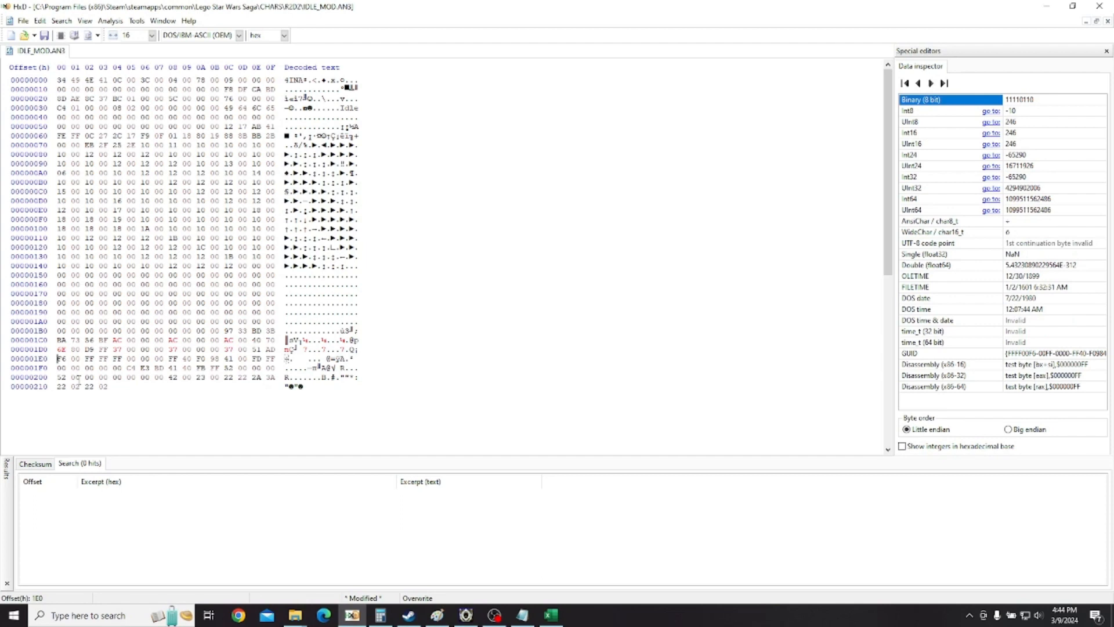
{"action": "type", "text": "08"}
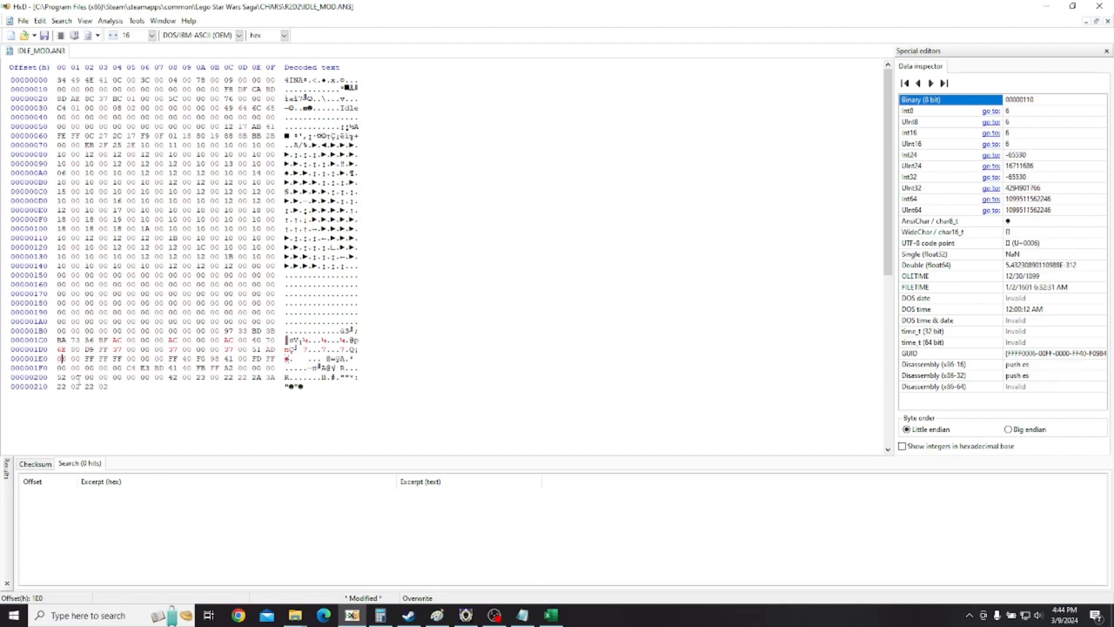
{"action": "key", "text": "Right"}
{"action": "key", "text": "Right"}
{"action": "key", "text": "Right"}
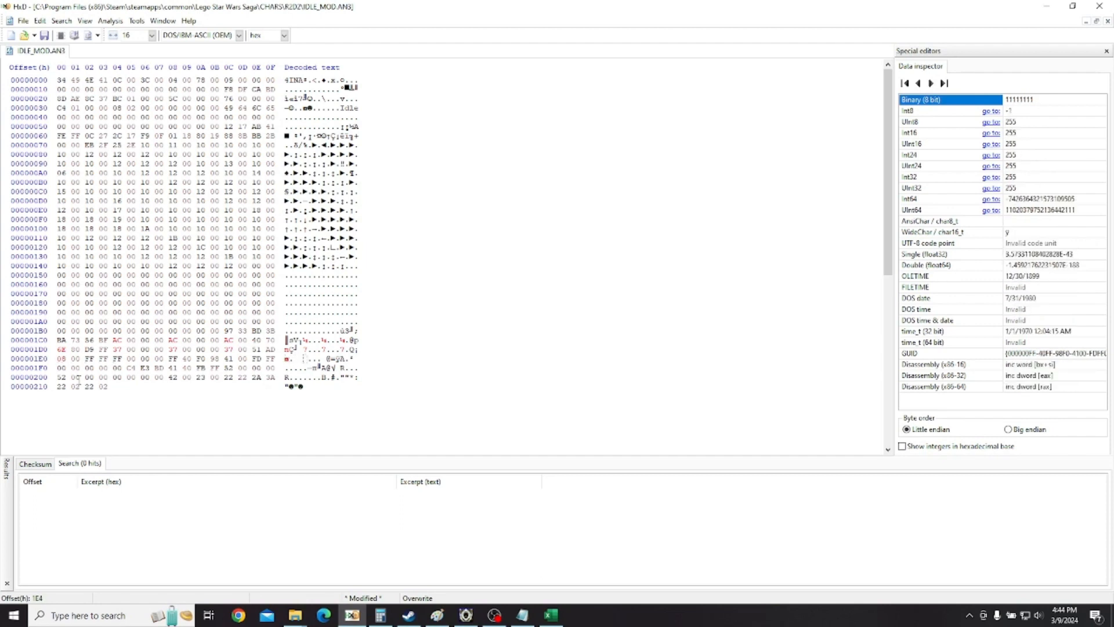
{"action": "type", "text": "00"}
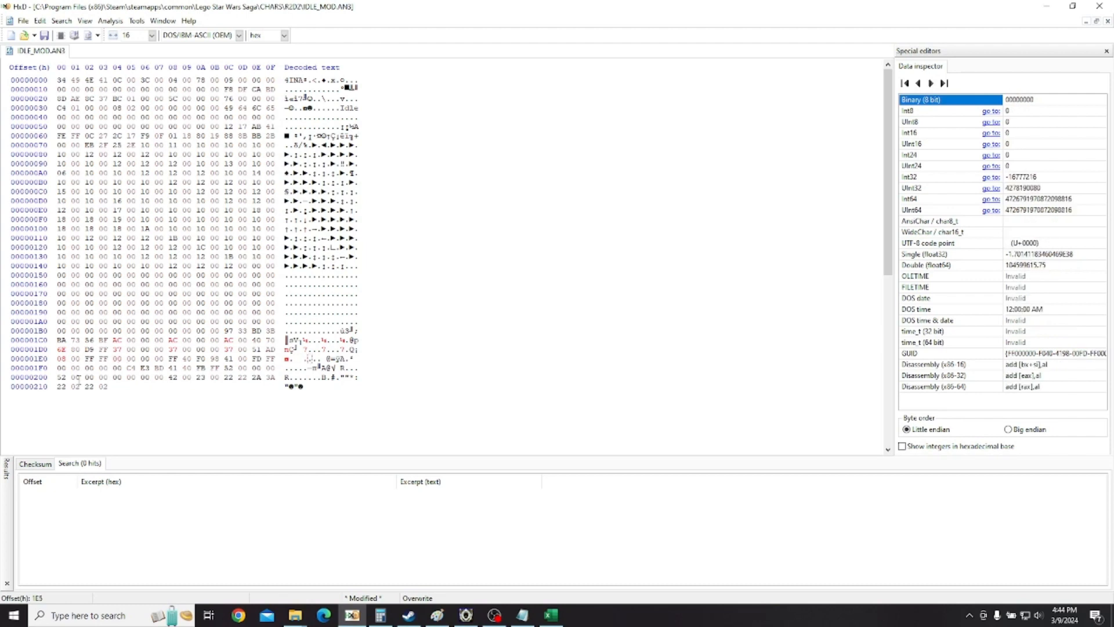
{"action": "key", "text": "Right"}
{"action": "key", "text": "Right"}
{"action": "key", "text": "Right"}
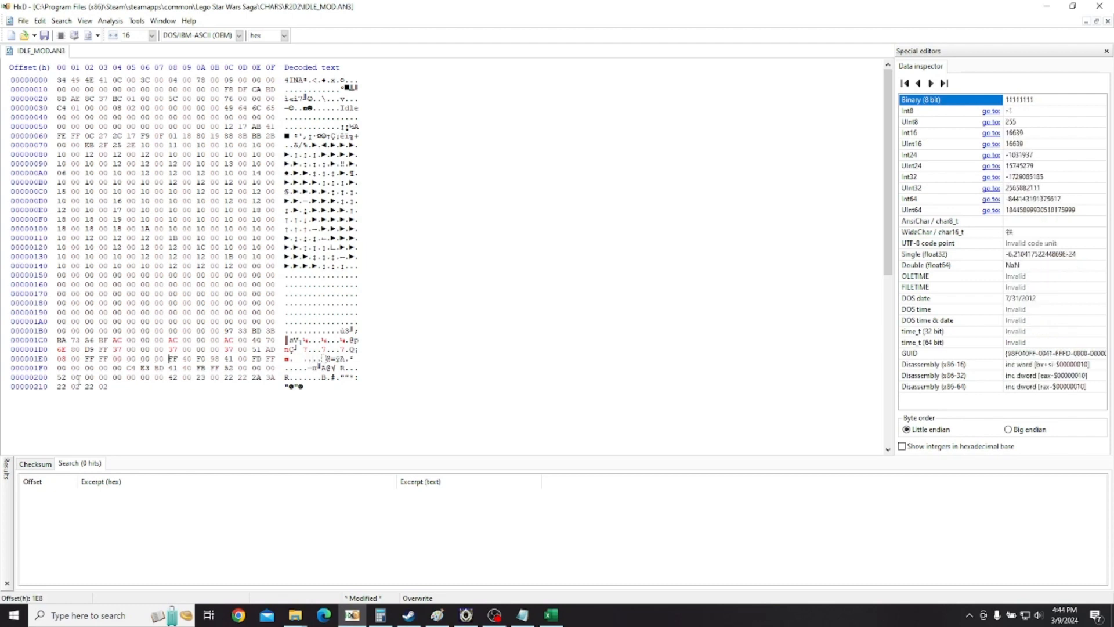
{"action": "type", "text": "00"}
Set the position byte at offset 1EC to BD and the bytes at 1F0 and 1F4 to FE.
{"action": "key", "text": "Right"}
{"action": "key", "text": "Right"}
{"action": "key", "text": "Right"}
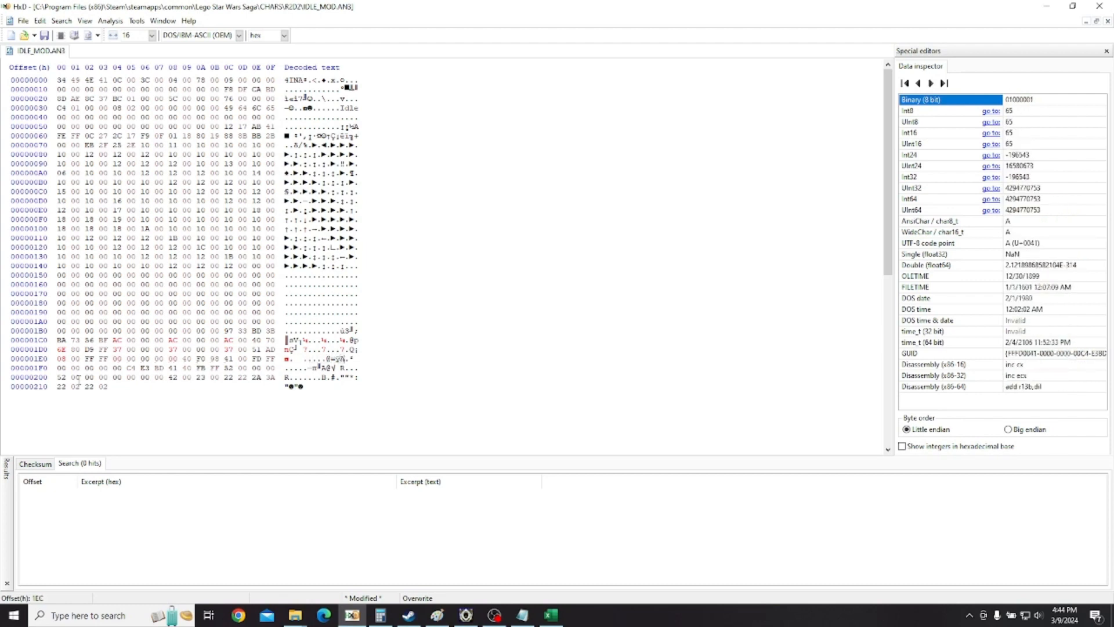
{"action": "type", "text": "bd"}
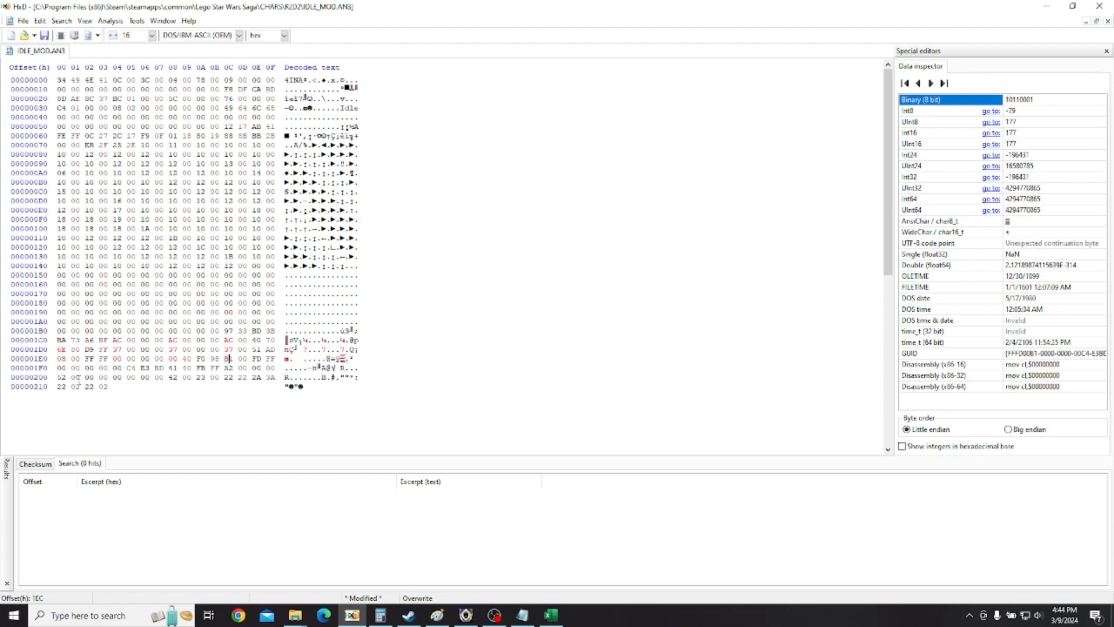
{"action": "key", "text": "Right"}
{"action": "key", "text": "Right"}
{"action": "key", "text": "Right"}
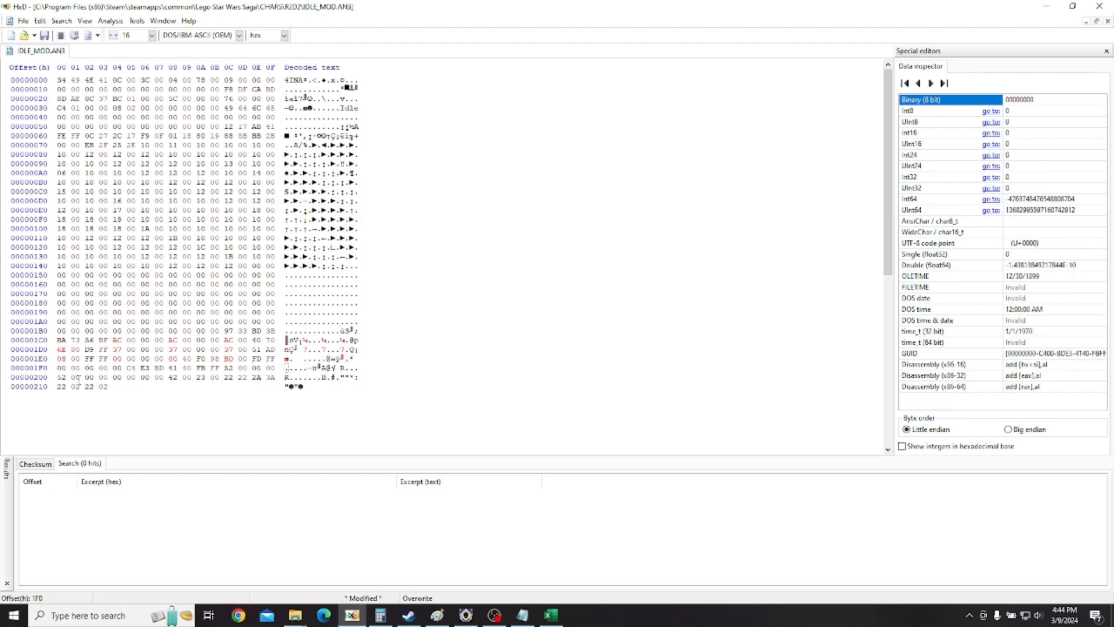
{"action": "type", "text": "f"}
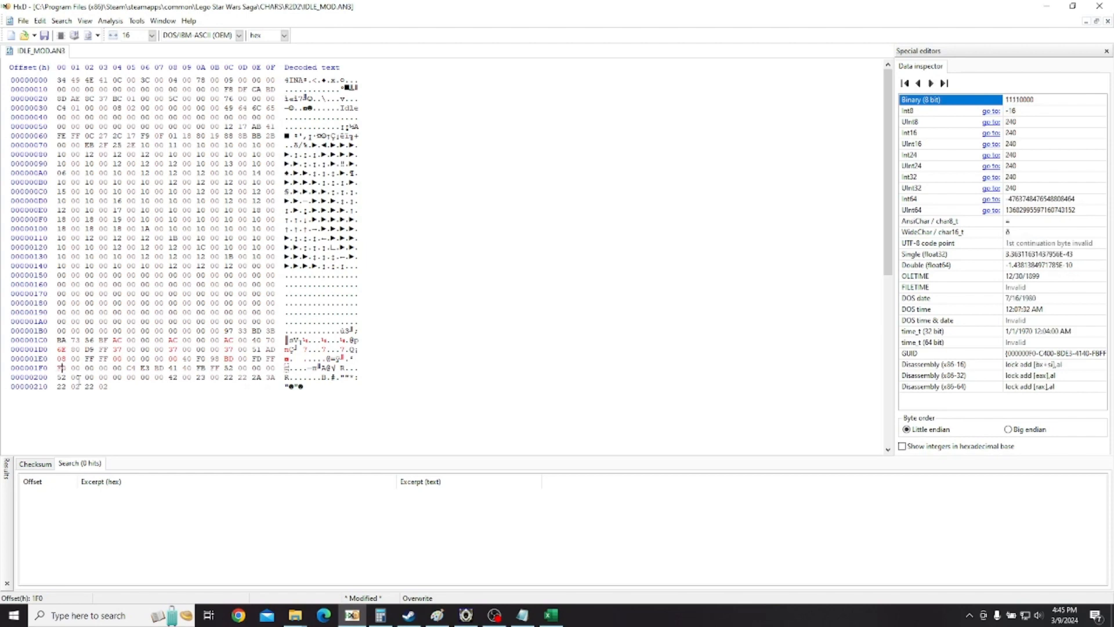
{"action": "type", "text": "e"}
{"action": "key", "text": "Right"}
{"action": "key", "text": "Right"}
{"action": "key", "text": "Right"}
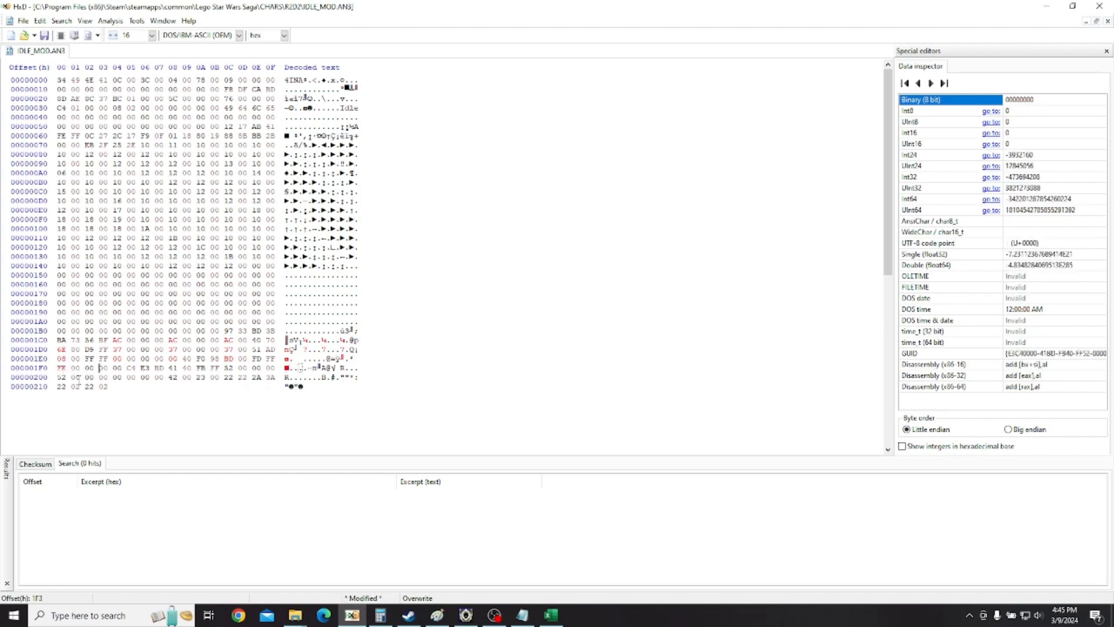
{"action": "type", "text": "fe"}
Set the byte at offset 1F8 to BD and the bytes at 1FC and 200 to AC, and save the file.
{"action": "key", "text": "Right"}
{"action": "key", "text": "Right"}
{"action": "key", "text": "Right"}
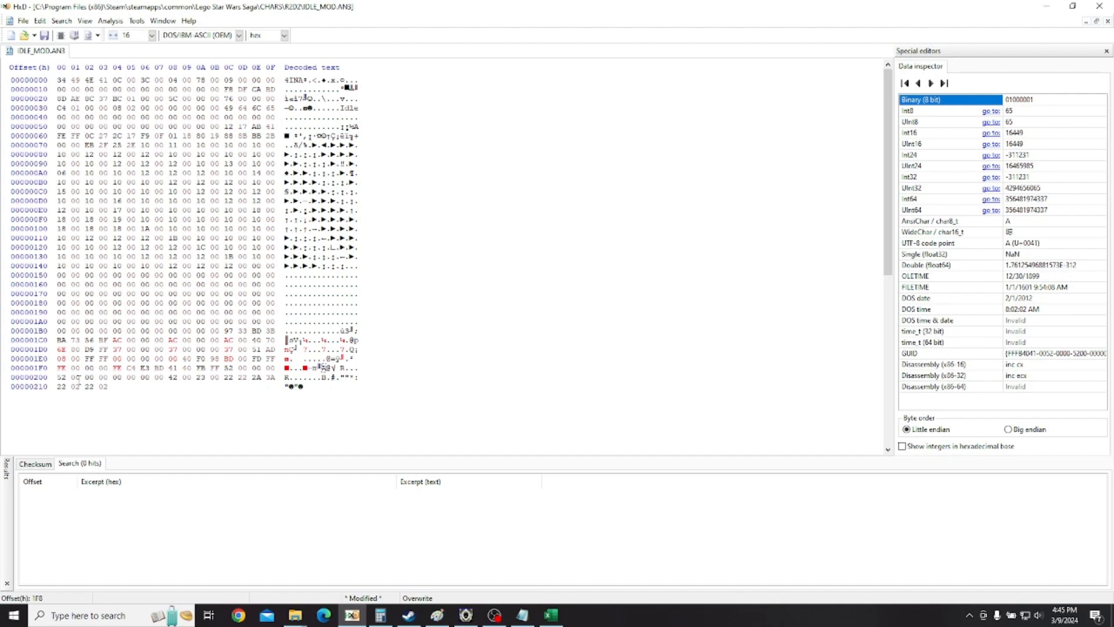
{"action": "type", "text": "bd"}
{"action": "key", "text": "Right"}
{"action": "key", "text": "Right"}
{"action": "key", "text": "Right"}
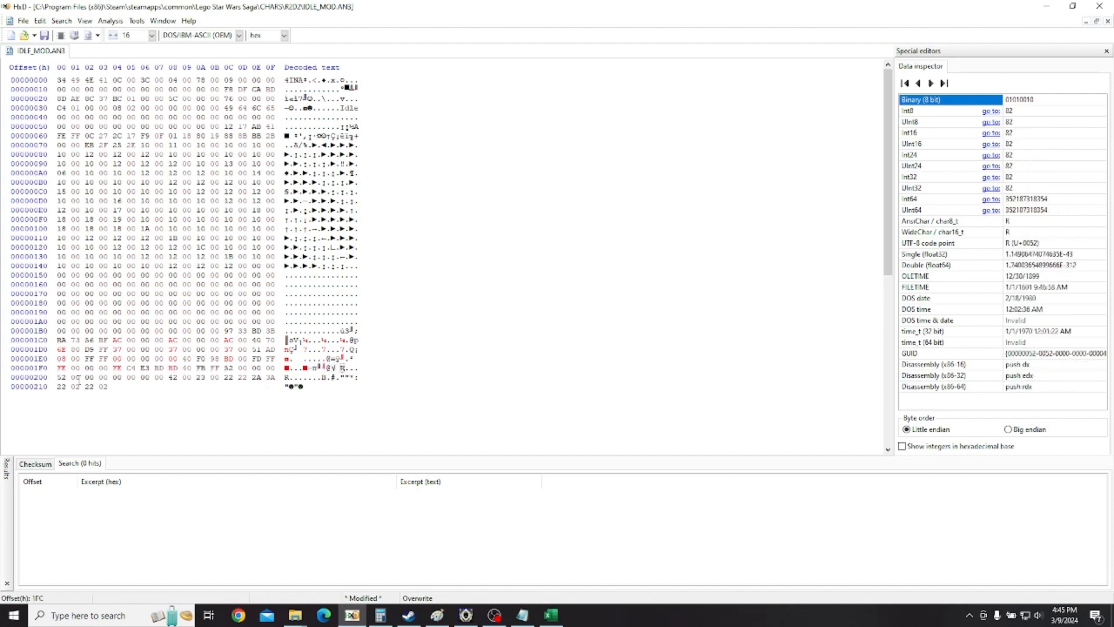
{"action": "type", "text": "ac"}
{"action": "key", "text": "Right"}
{"action": "key", "text": "Right"}
{"action": "key", "text": "Right"}
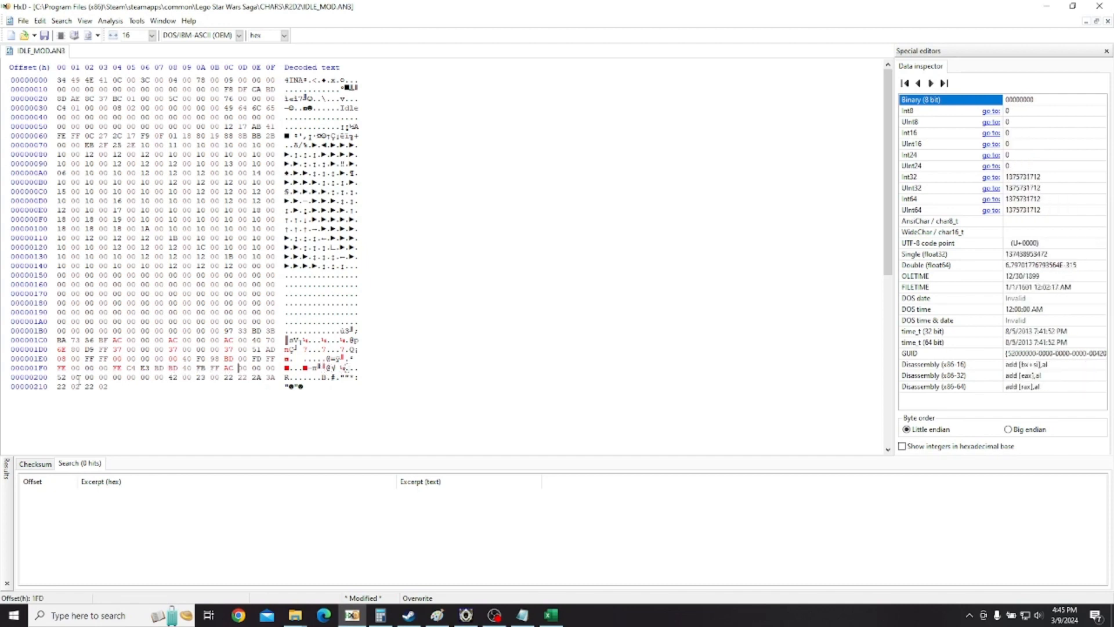
{"action": "type", "text": "ac"}
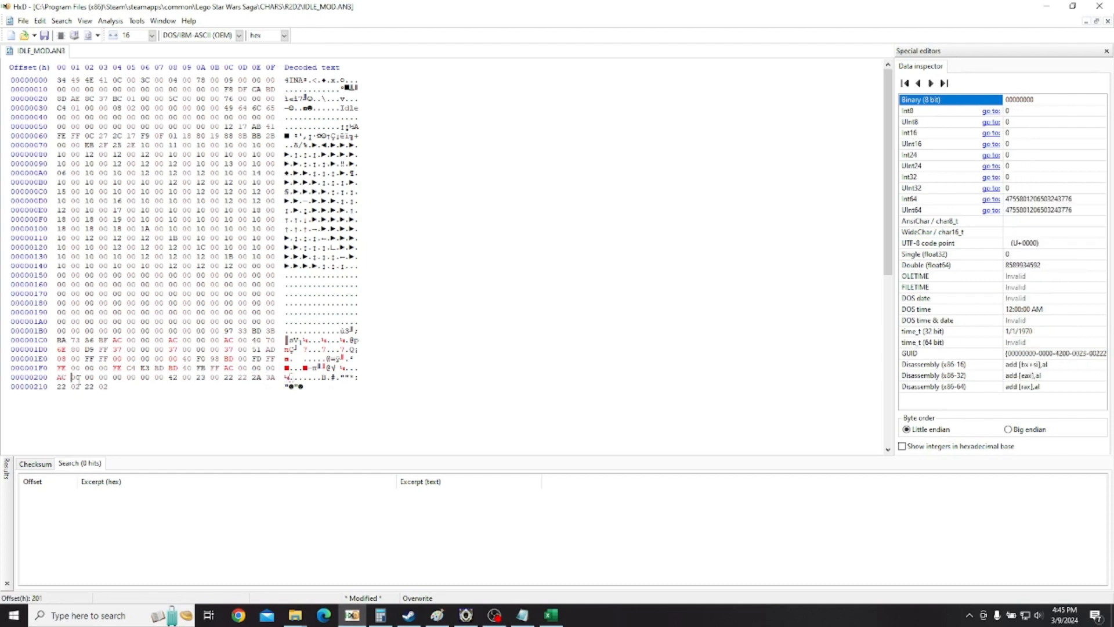
{"action": "key", "text": "ctrl+s"}
Switch to LEGO Star Wars: The Complete Saga, load the Game 1 save and add the second player to check R2D2's idle animation.
{"action": "key", "text": "alt+Tab"}
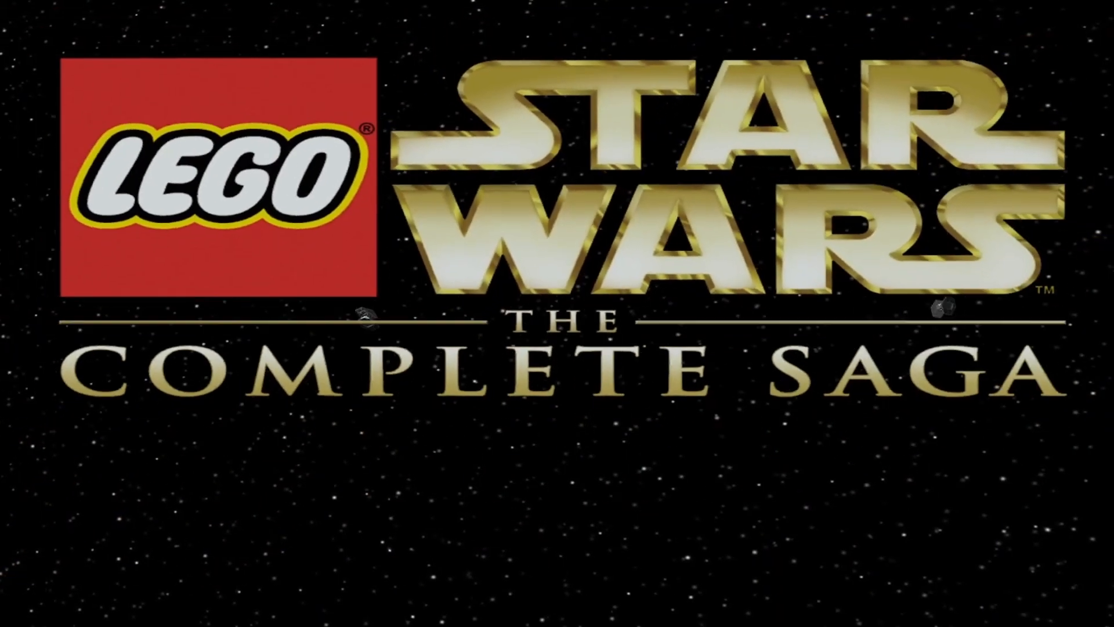
{"action": "key", "text": "Return"}
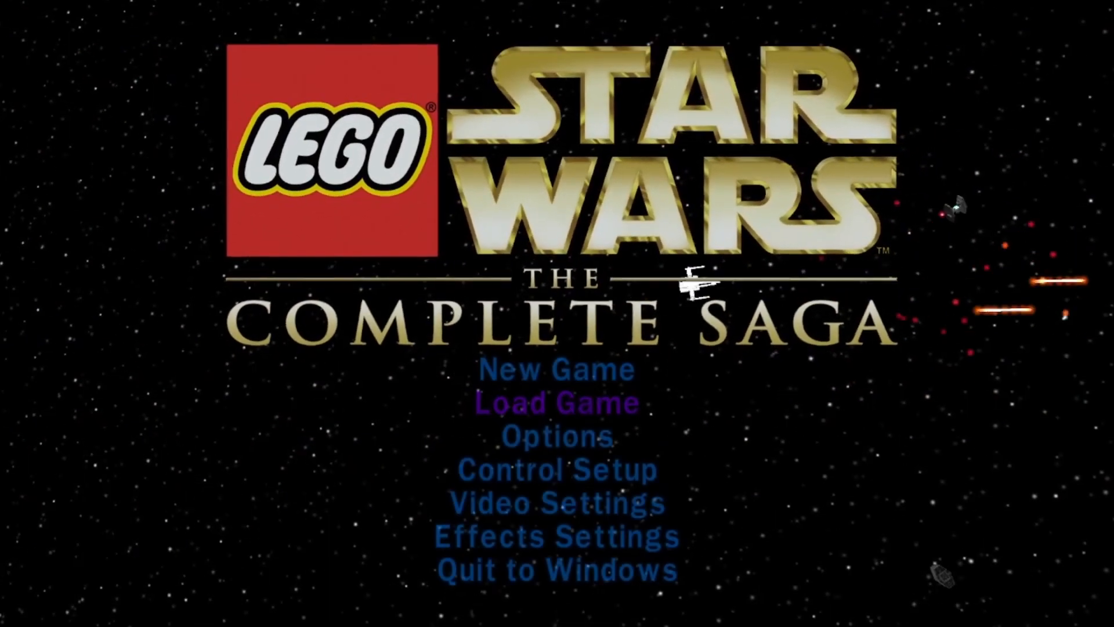
{"action": "key", "text": "Return"}
{"action": "key", "text": "Return"}
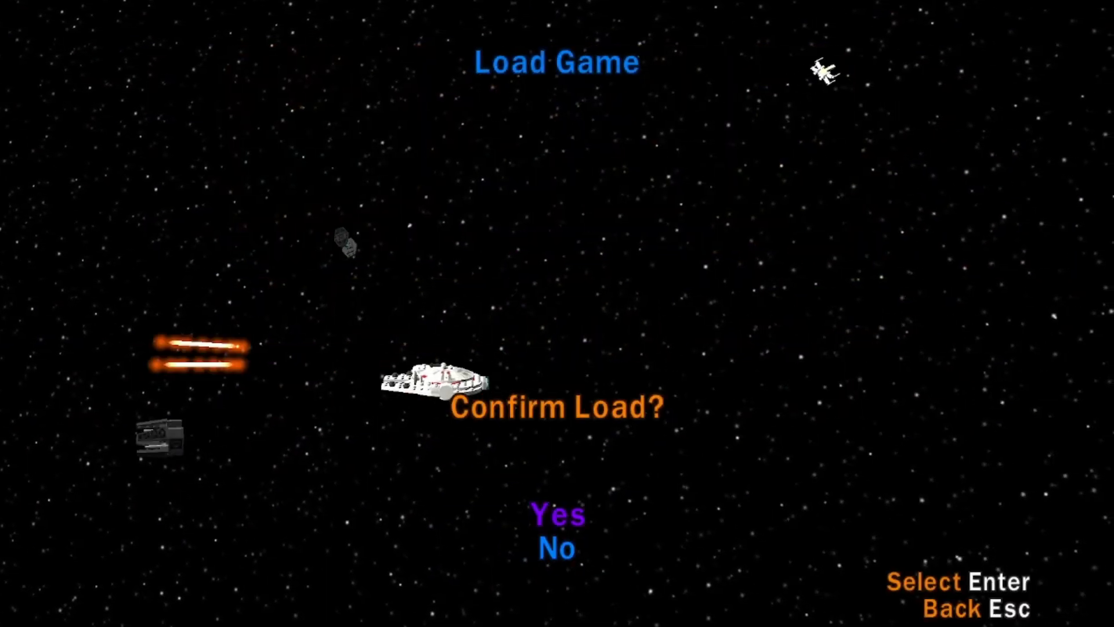
{"action": "key", "text": "Return"}
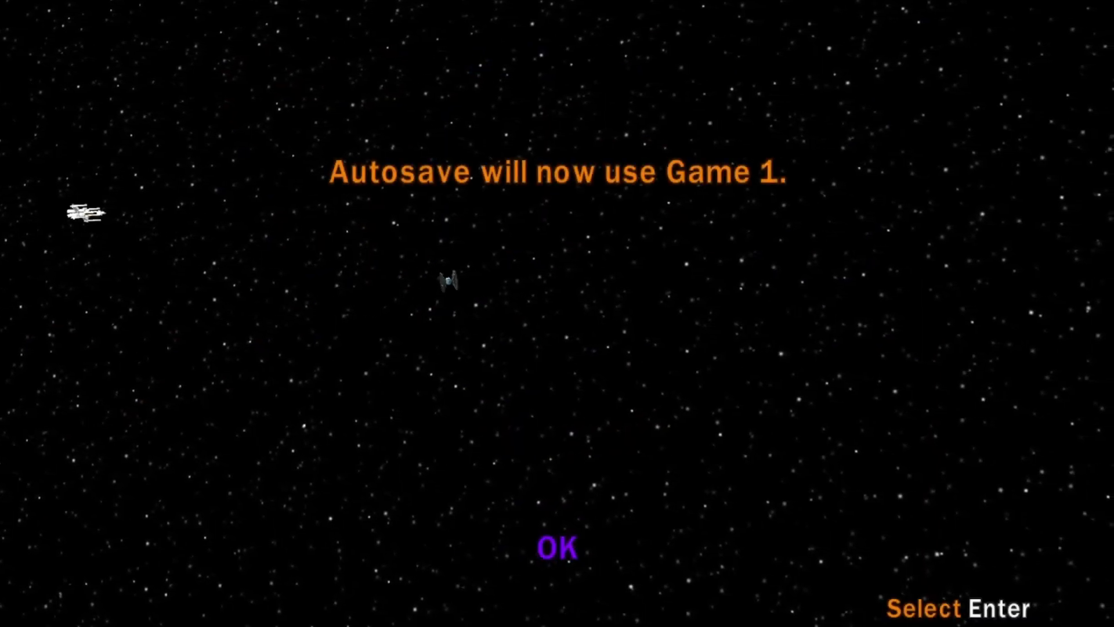
{"action": "key", "text": "Return"}
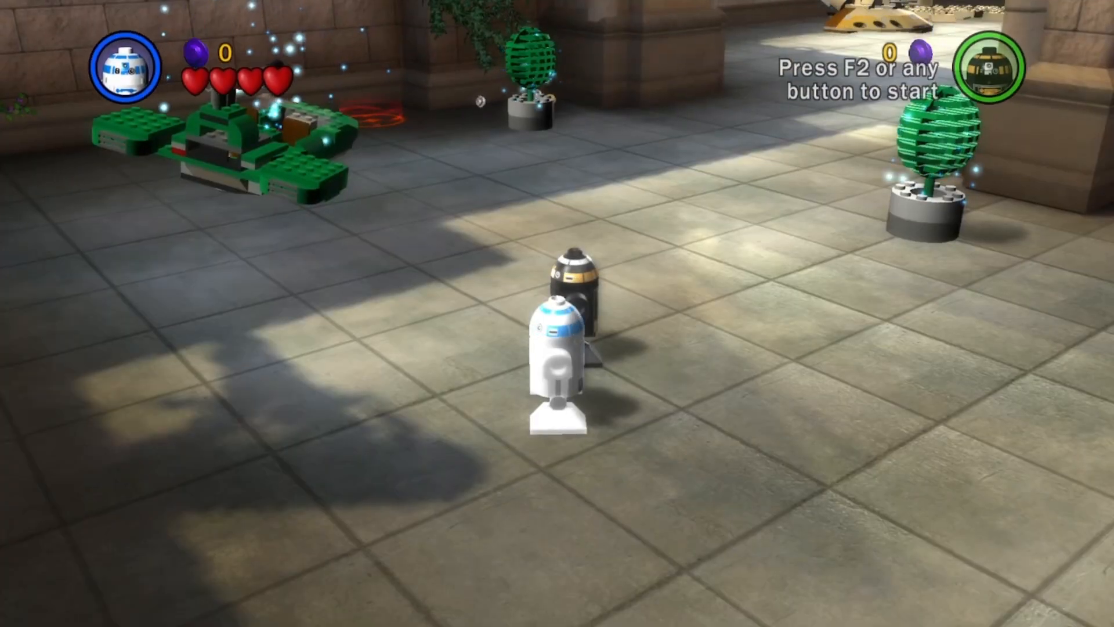
{"action": "key", "text": "F2"}
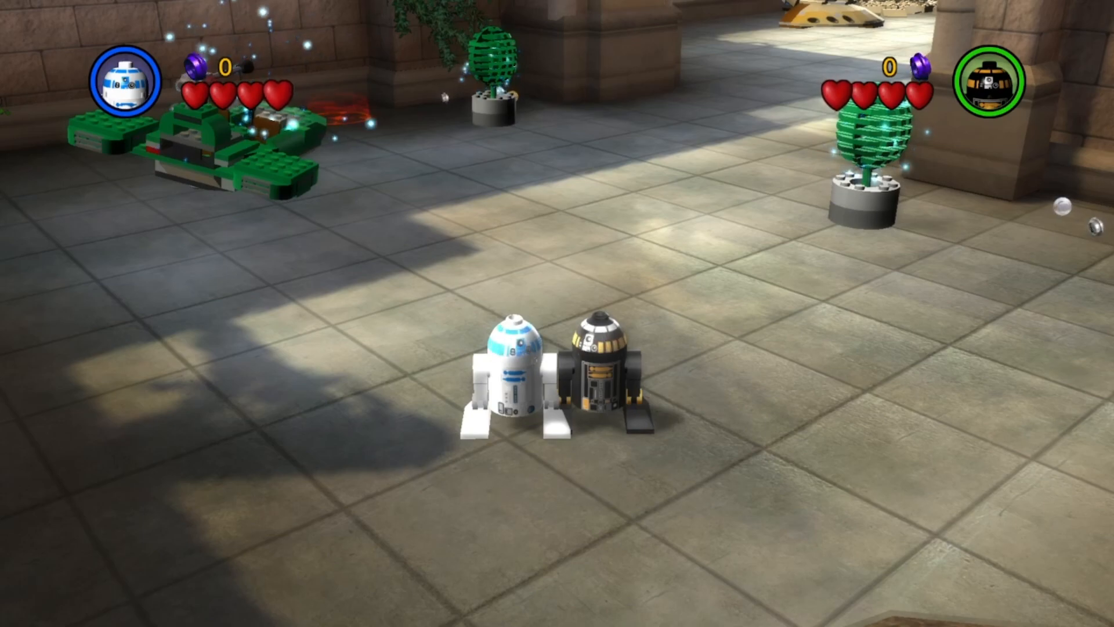
Leave the LEGO Star Wars game, close its window and return to HxD.
{"action": "key", "text": "alt+Tab"}
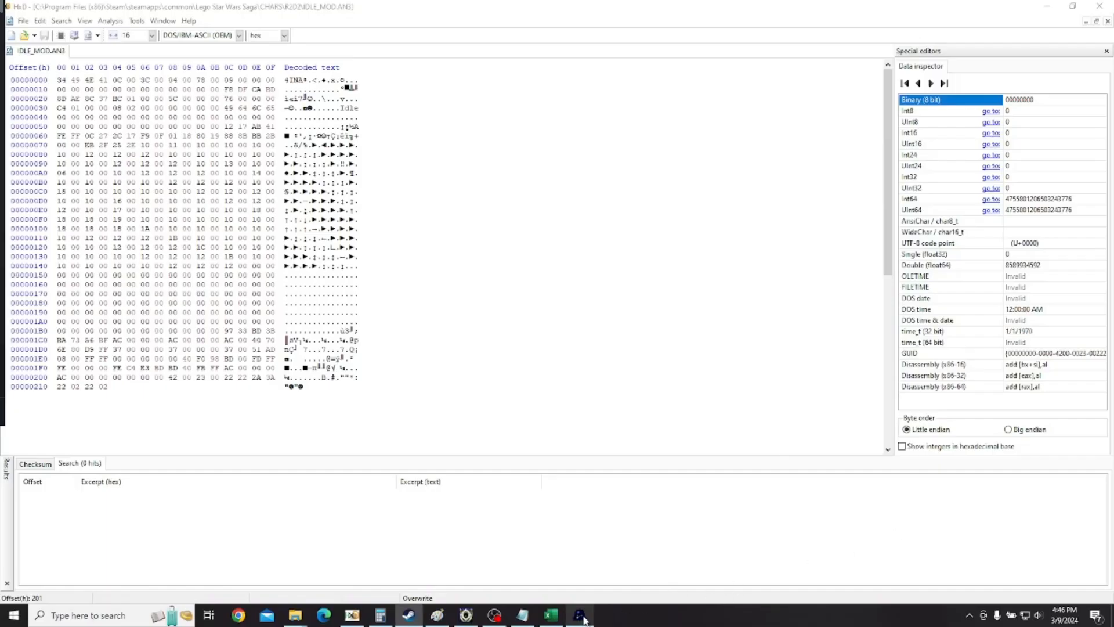
{"action": "mouse_move", "coordinate": [583, 620]}
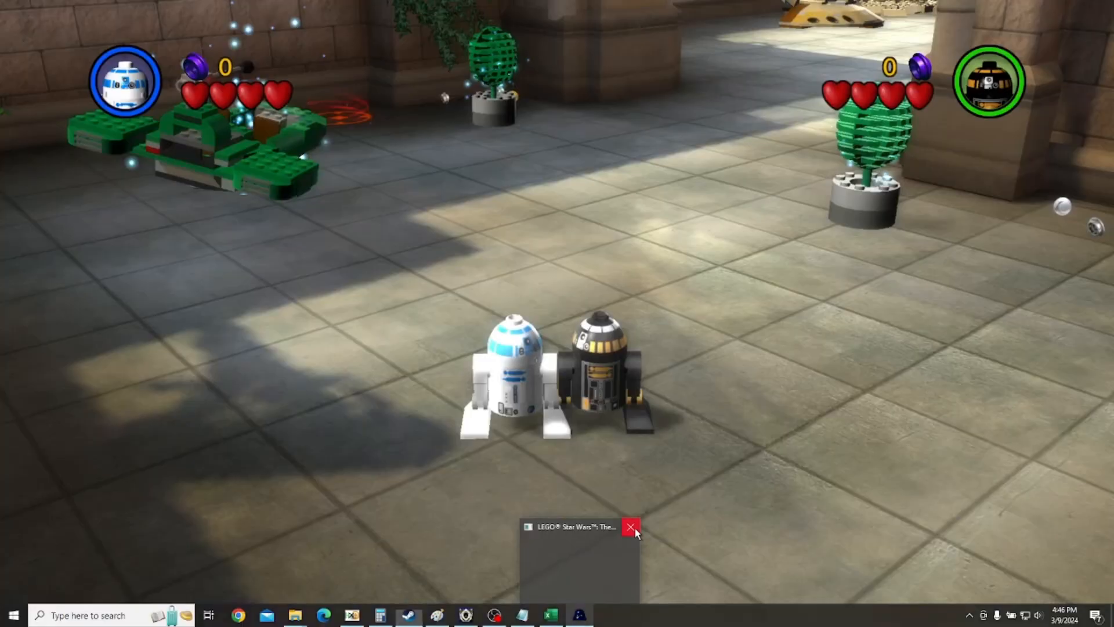
{"action": "left_click", "coordinate": [635, 528]}
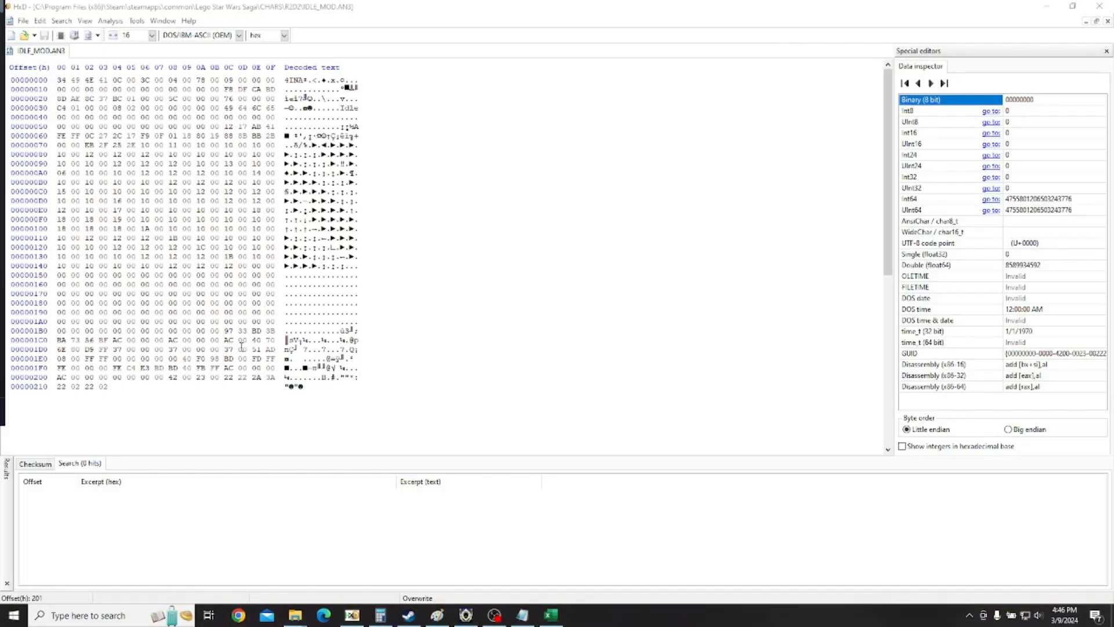
Overwrite the bytes at offsets 1CD to 1CF and 1D1 to 1D3 with 00.
{"action": "left_click", "coordinate": [306, 341]}
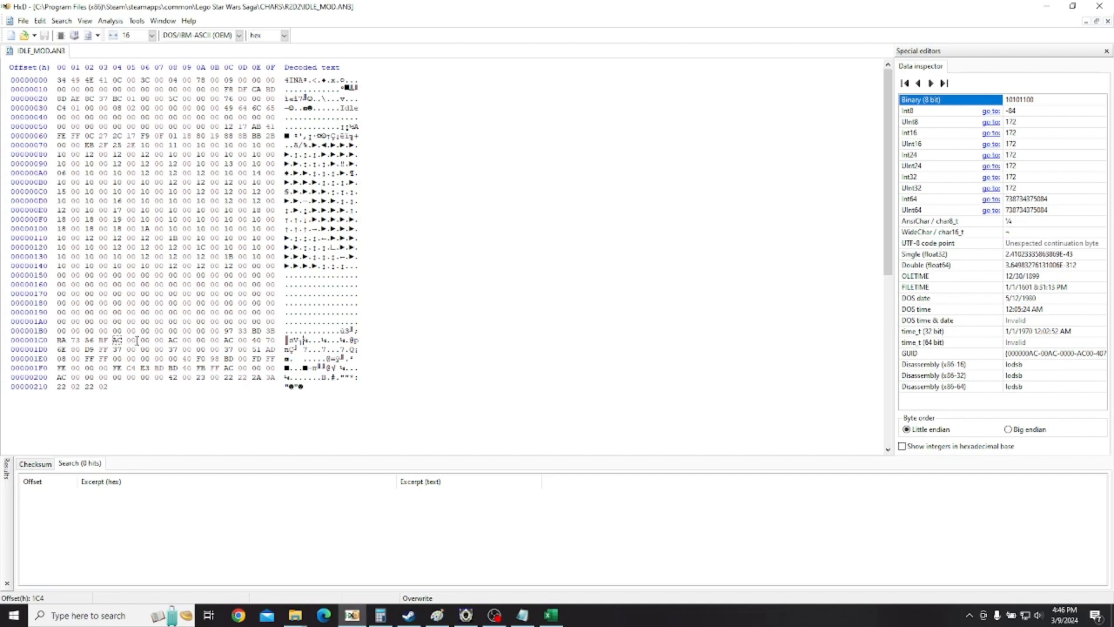
{"action": "left_click", "coordinate": [243, 341]}
{"action": "type", "text": "000000"}
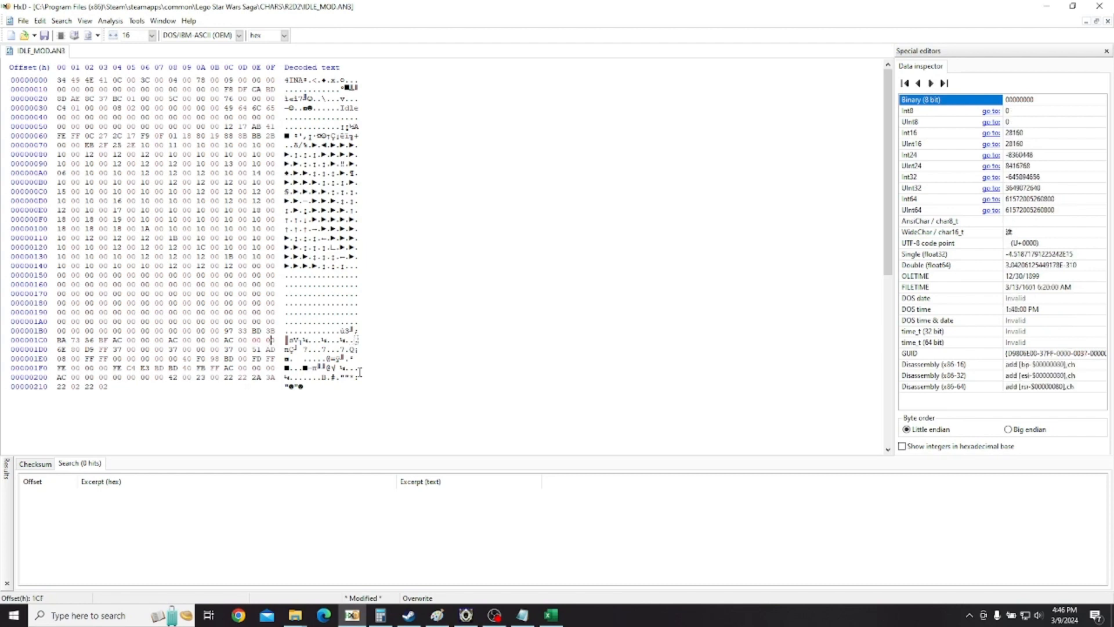
{"action": "key", "text": "Right"}
{"action": "type", "text": "800000"}
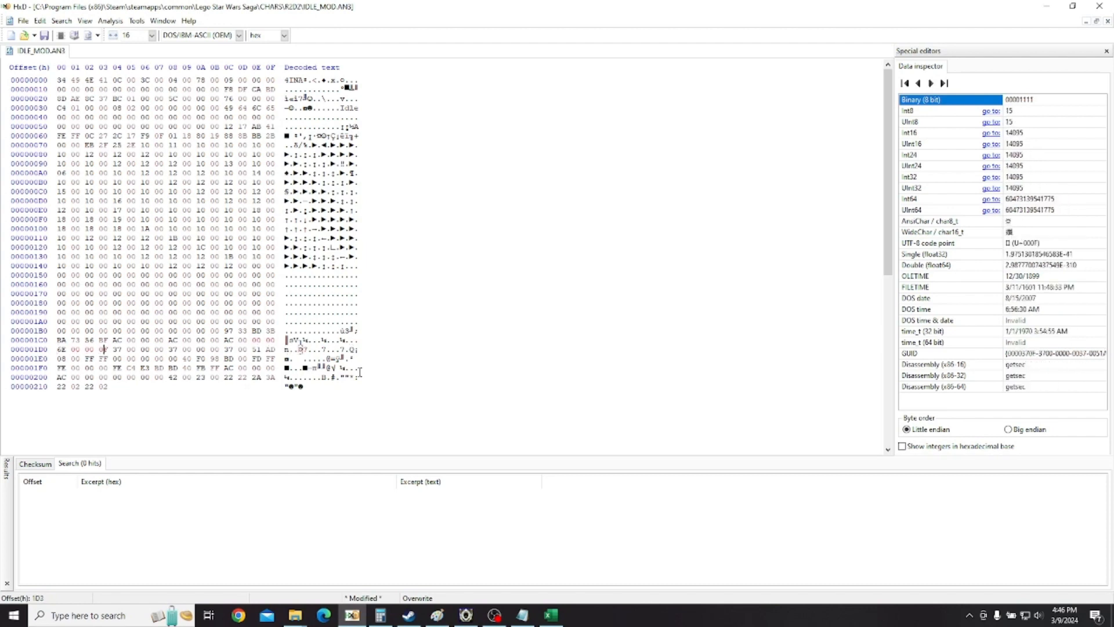
{"action": "type", "text": "0"}
Overwrite the bytes at offsets 1DD to 1DF and 1E1 to 1E3 with 00.
{"action": "key", "text": "Right"}
{"action": "key", "text": "Right"}
{"action": "key", "text": "Right"}
{"action": "key", "text": "Right"}
{"action": "key", "text": "Right"}
{"action": "key", "text": "Right"}
{"action": "key", "text": "Right"}
{"action": "key", "text": "Right"}
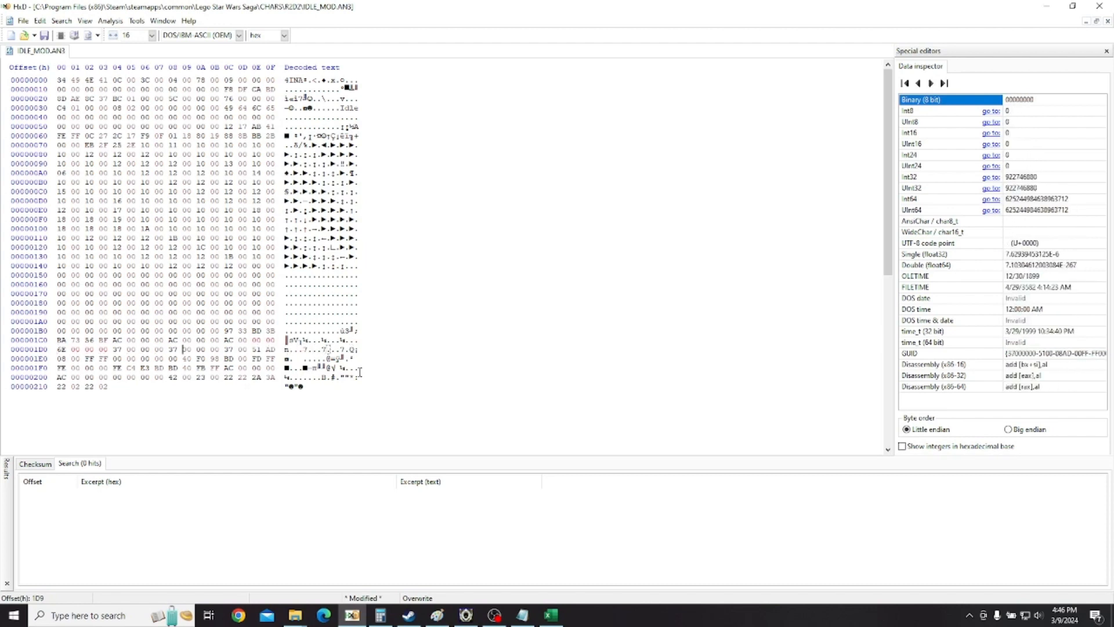
{"action": "key", "text": "Right"}
{"action": "key", "text": "Right"}
{"action": "type", "text": "0000"}
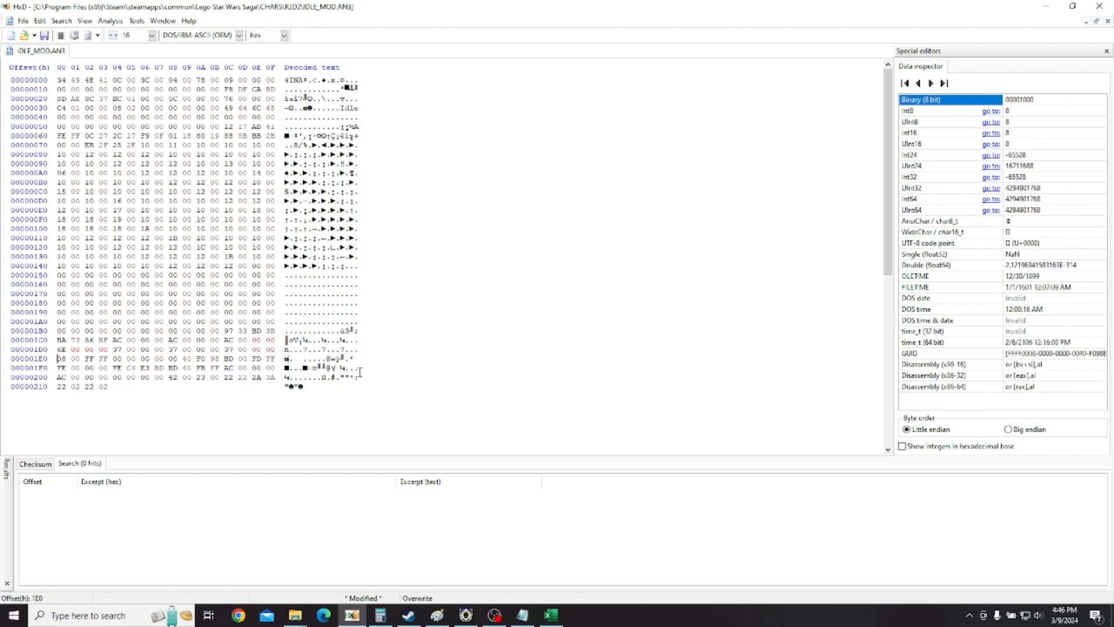
{"action": "key", "text": "Right"}
{"action": "key", "text": "Right"}
{"action": "type", "text": "0000"}
Overwrite the bytes at offsets 1E9 to 1EB and 1ED to 1EF with 00.
{"action": "key", "text": "Right"}
{"action": "key", "text": "Right"}
{"action": "key", "text": "Right"}
{"action": "key", "text": "Right"}
{"action": "key", "text": "Right"}
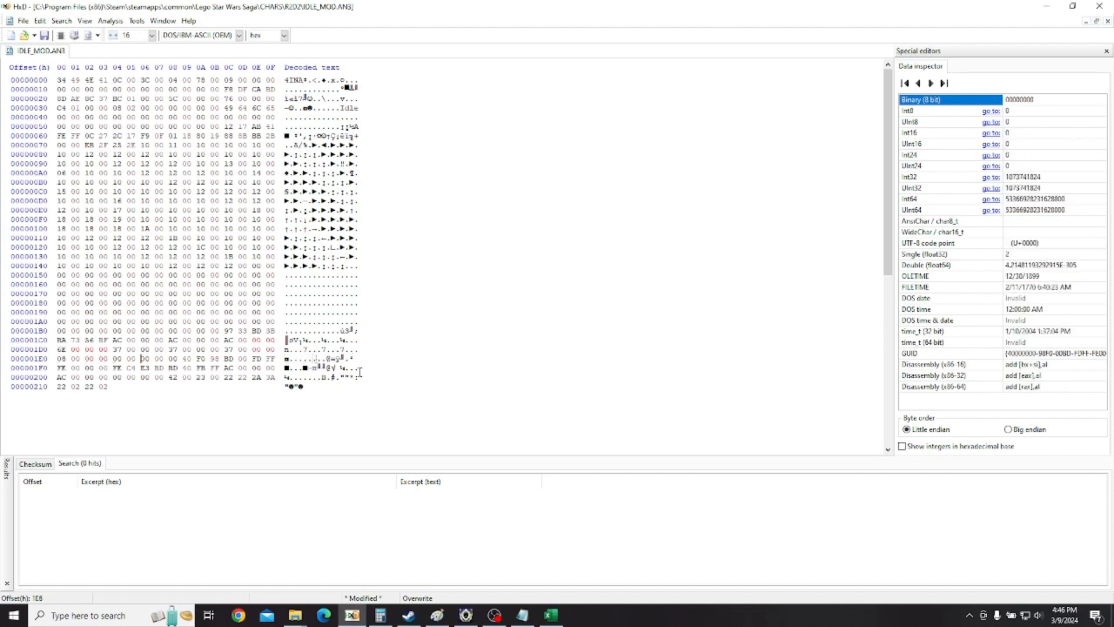
{"action": "type", "text": "00 00 "}
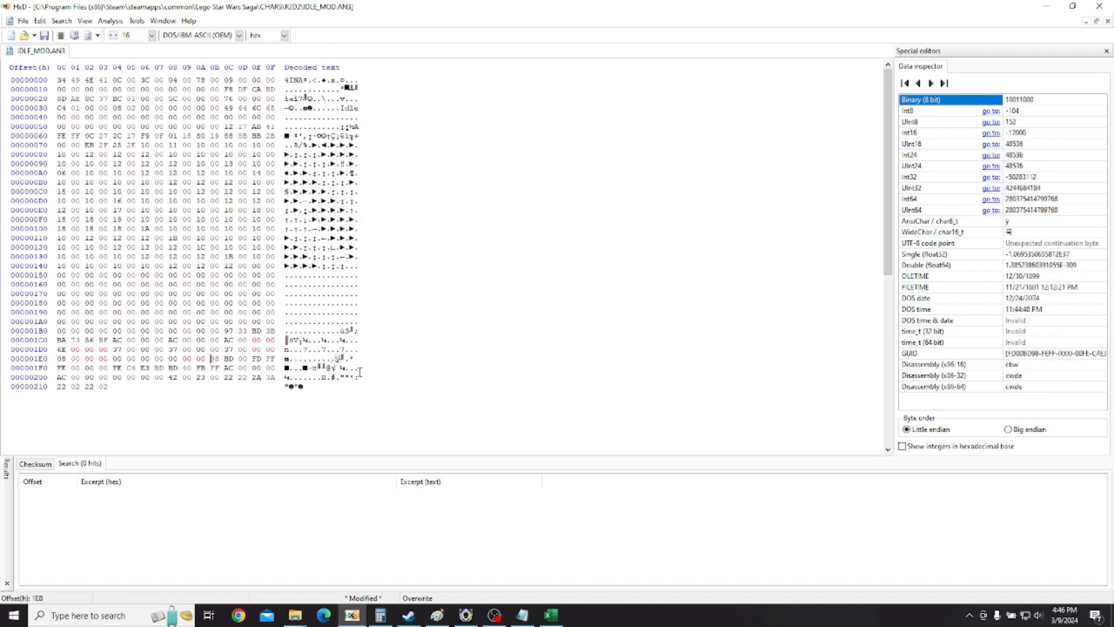
{"action": "type", "text": "00"}
{"action": "key", "text": "Right"}
{"action": "key", "text": "Right"}
{"action": "type", "text": "0000"}
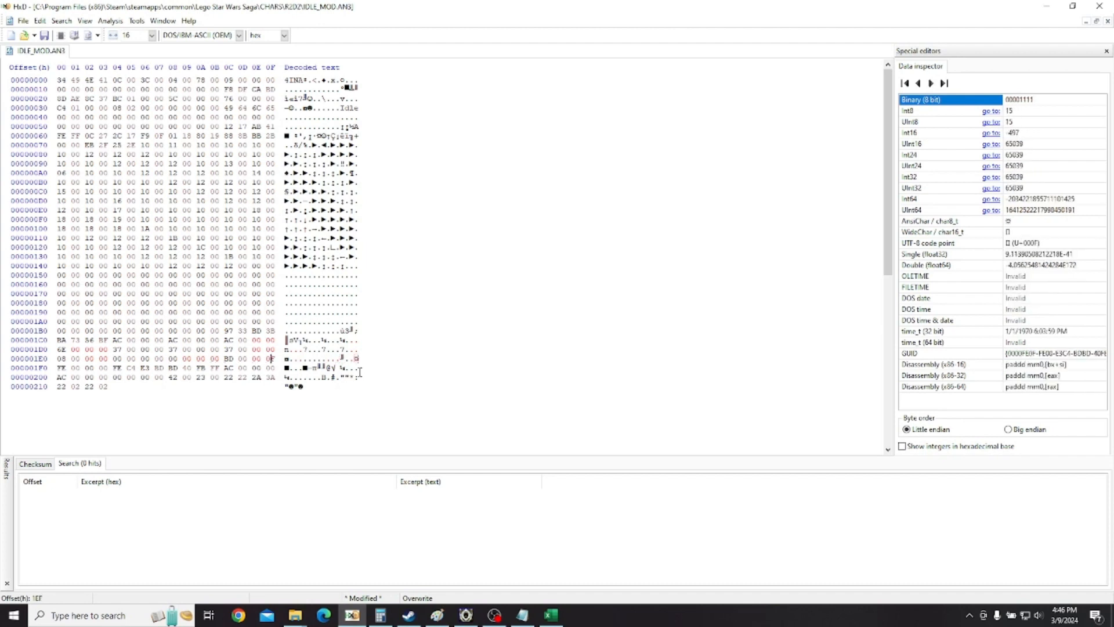
Overwrite the bytes at offsets 1F5 to 1F7 and 1F9 to 1FB with 00.
{"action": "key", "text": "Right"}
{"action": "key", "text": "Right"}
{"action": "key", "text": "Right"}
{"action": "key", "text": "Right"}
{"action": "key", "text": "Right"}
{"action": "type", "text": "00 0"}
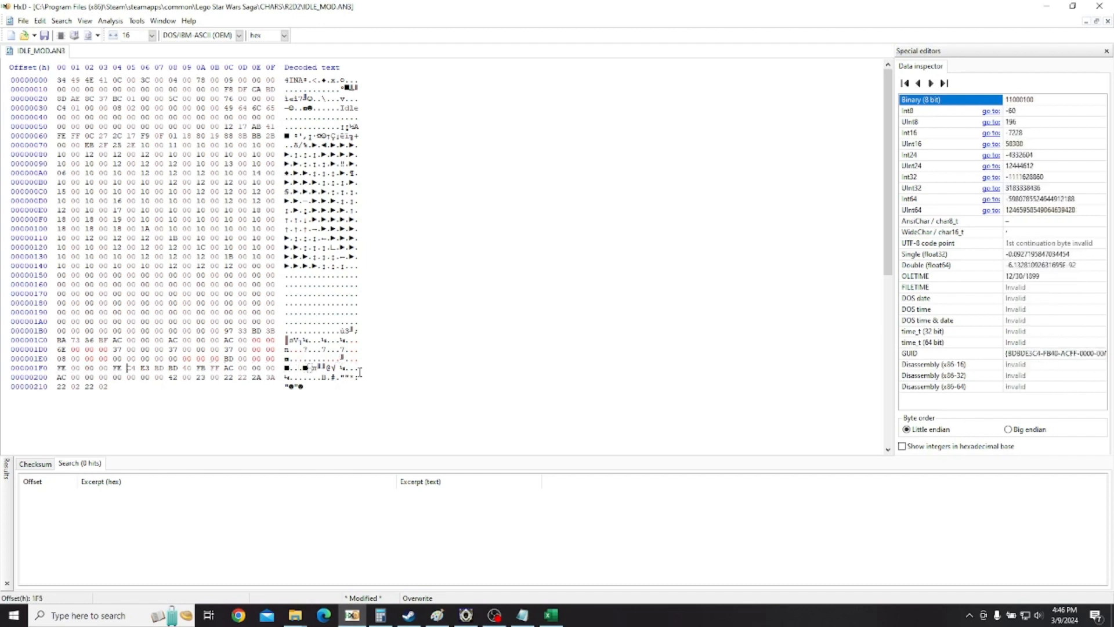
{"action": "type", "text": "0 00 0"}
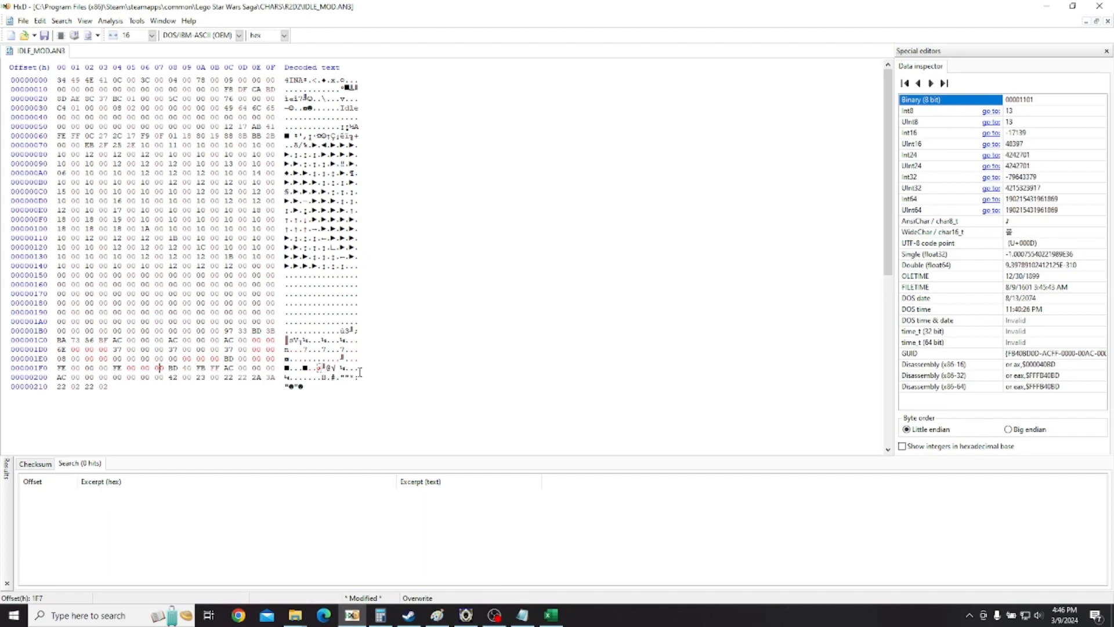
{"action": "key", "text": "Left"}
{"action": "type", "text": "bd000"}
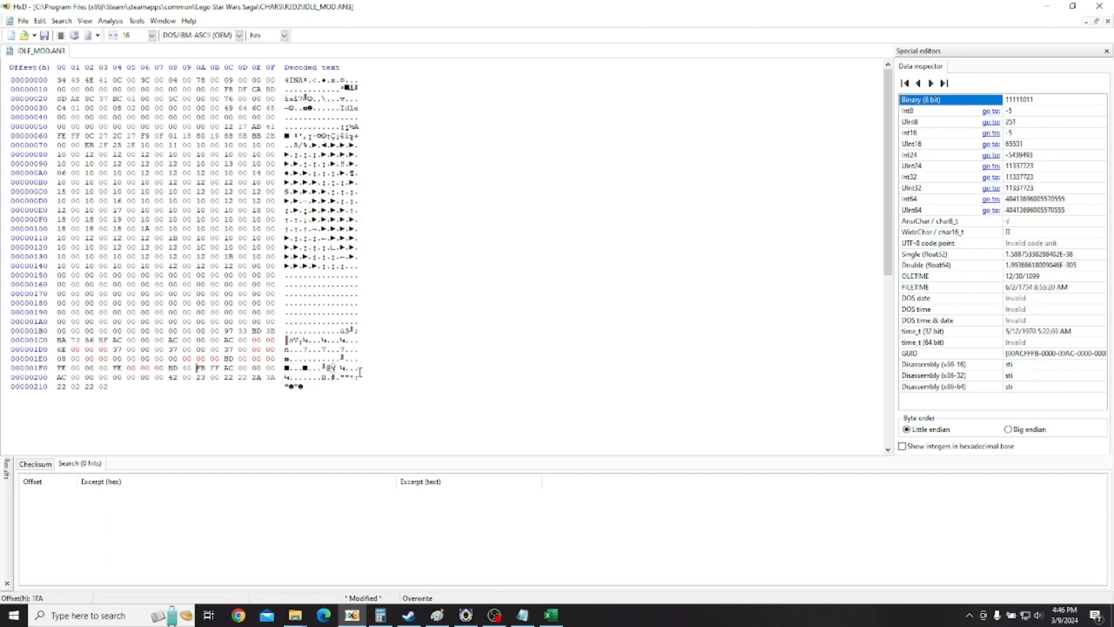
{"action": "type", "text": "000"}
{"action": "key", "text": "Right"}
{"action": "key", "text": "Right"}
{"action": "key", "text": "Right"}
{"action": "key", "text": "Right"}
{"action": "key", "text": "Right"}
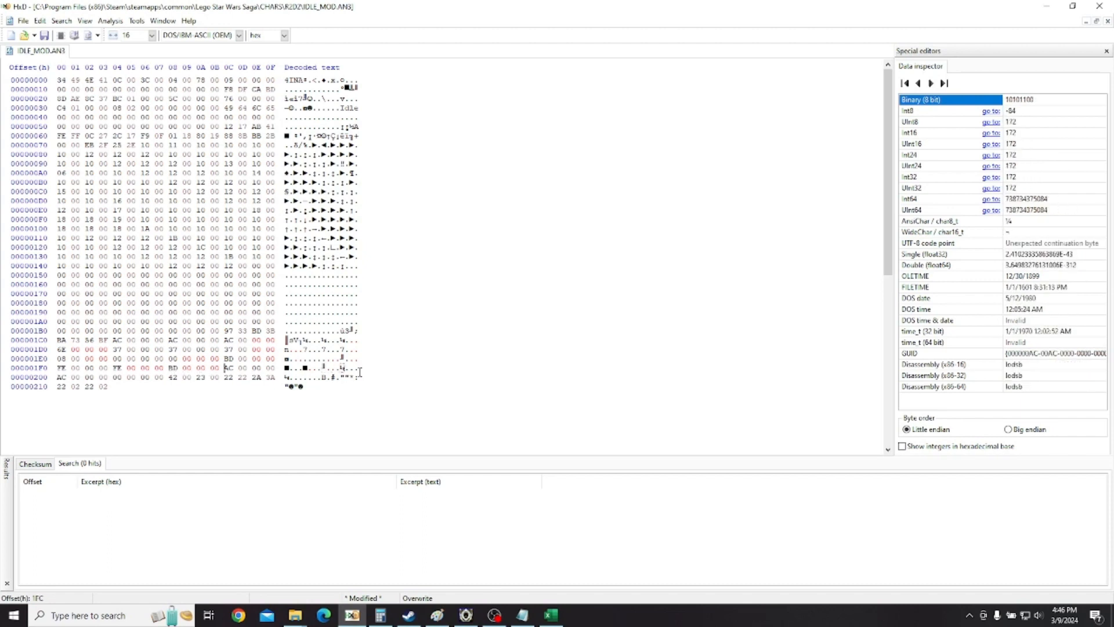
Save the edited IDLE_MOD.AN3 file and switch to Steam to launch Lego Star Wars for an animation test.
{"action": "key", "text": "Right"}
{"action": "key", "text": "Right"}
{"action": "key", "text": "Right"}
{"action": "key", "text": "Right"}
{"action": "key", "text": "Right"}
{"action": "key", "text": "Right"}
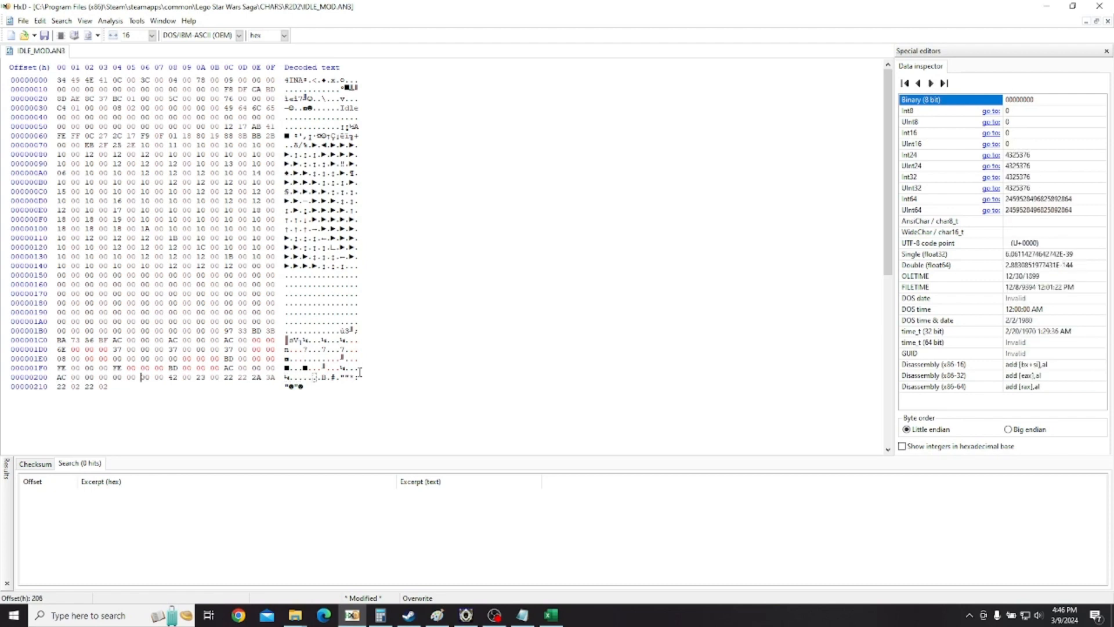
{"action": "key", "text": "ctrl+s"}
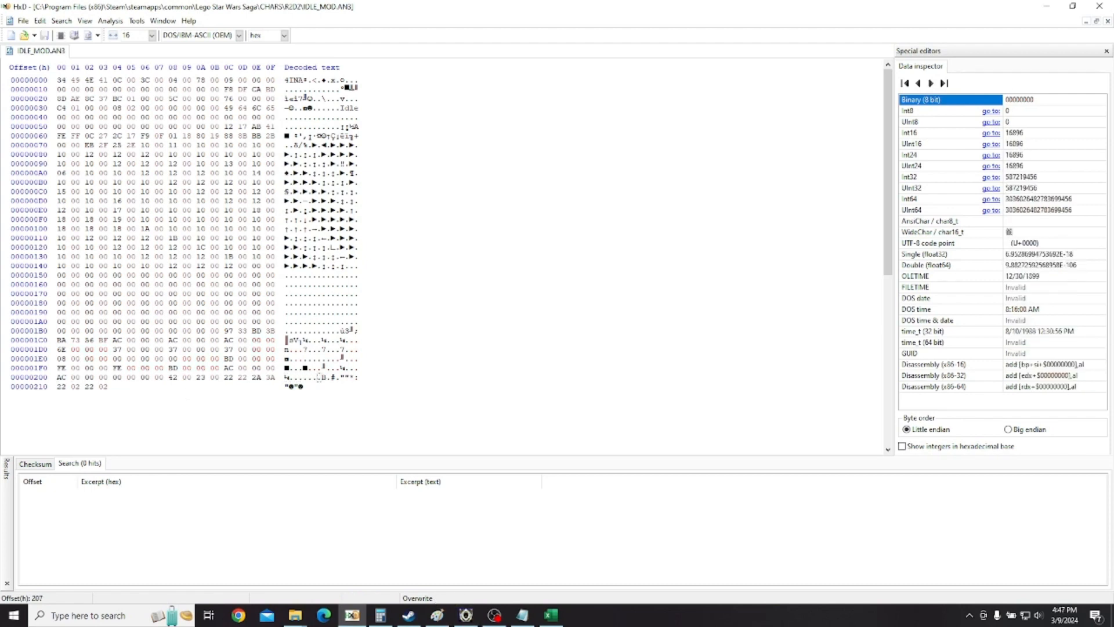
{"action": "left_click", "coordinate": [409, 616]}
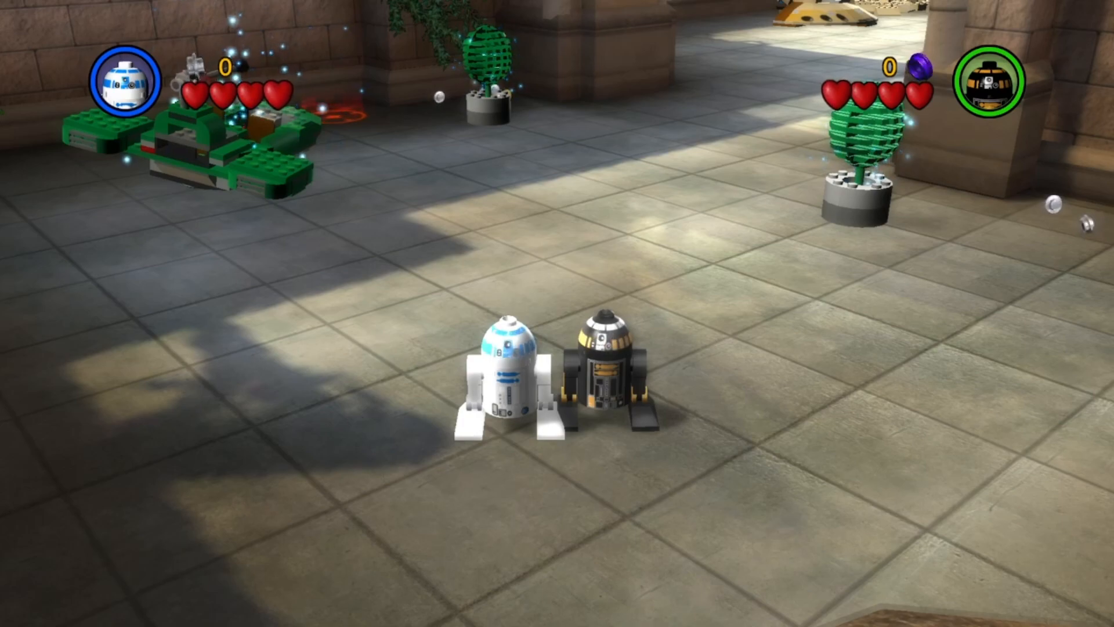
Switch from the game to the R2D2_IDLE workbook in Excel and examine the MovementData chart and the second position byte column.
{"action": "key", "text": "alt+Tab"}
{"action": "key", "text": "alt+Tab"}
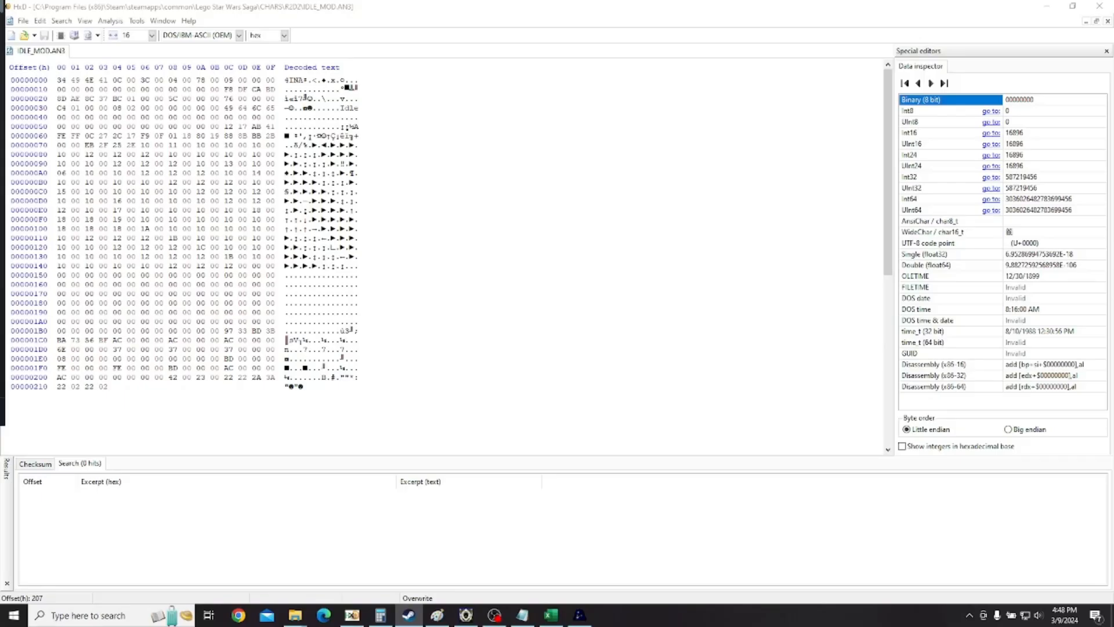
{"action": "left_click", "coordinate": [551, 615]}
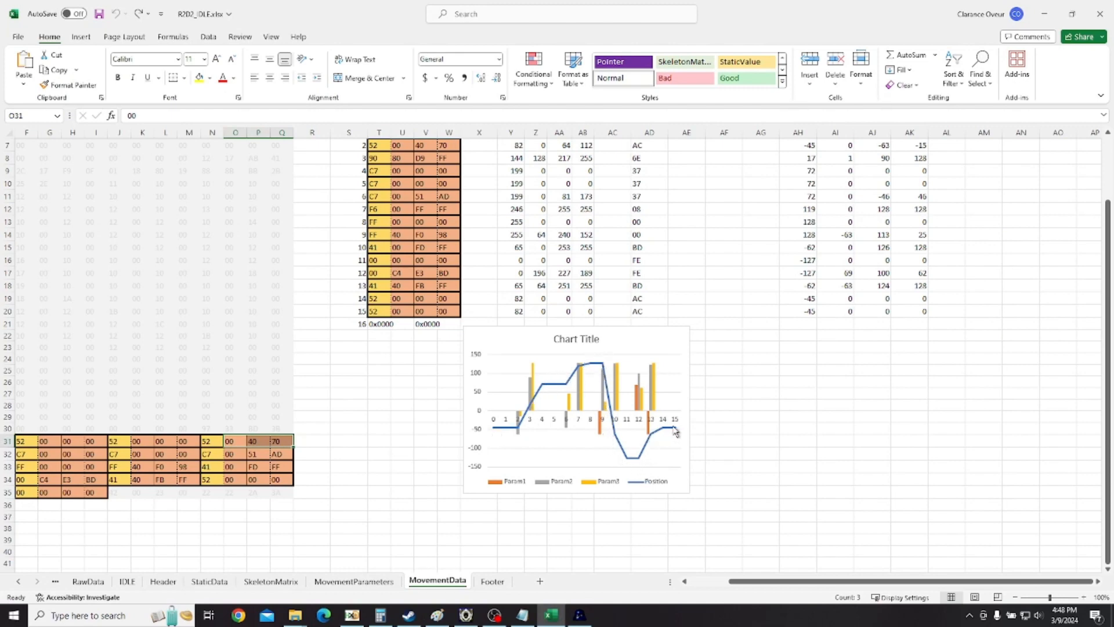
{"action": "mouse_move", "coordinate": [680, 430]}
{"action": "left_click", "coordinate": [399, 220]}
{"action": "scroll", "coordinate": [437, 270], "scroll_direction": "up", "scroll_amount": 2}
{"action": "left_click_drag", "start_coordinate": [396, 206], "coordinate": [402, 372]}
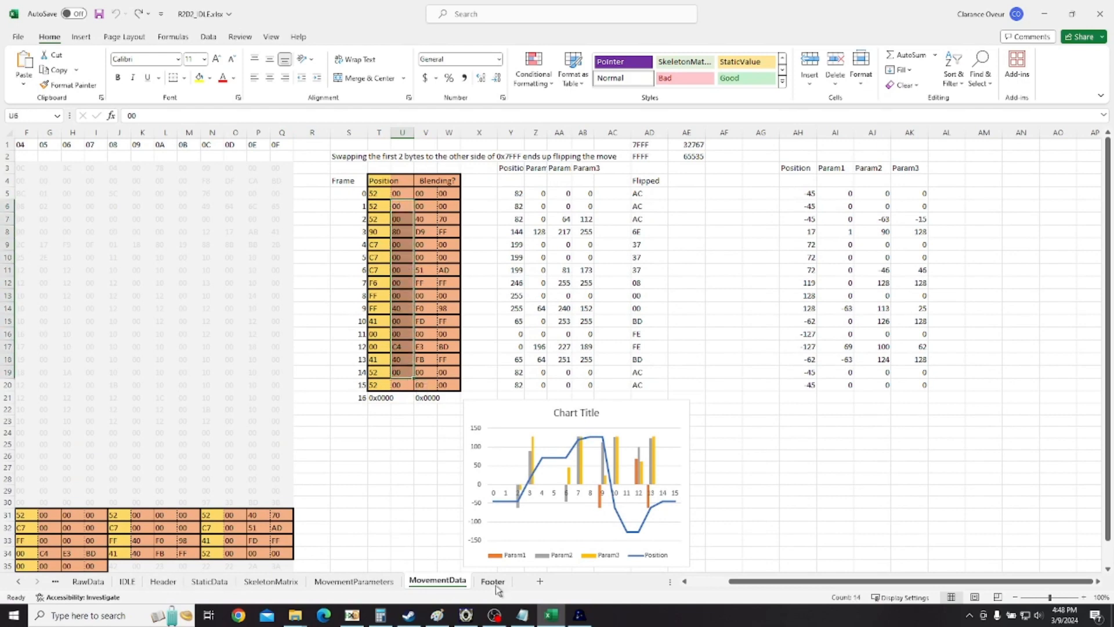
Examine the Footer sheet's highlighted footer bytes and the binary digit columns V and AA of its bone table.
{"action": "left_click", "coordinate": [493, 581]}
{"action": "scroll", "coordinate": [389, 461], "scroll_direction": "down", "scroll_amount": 1}
{"action": "scroll", "coordinate": [349, 494], "scroll_direction": "up", "scroll_amount": 2}
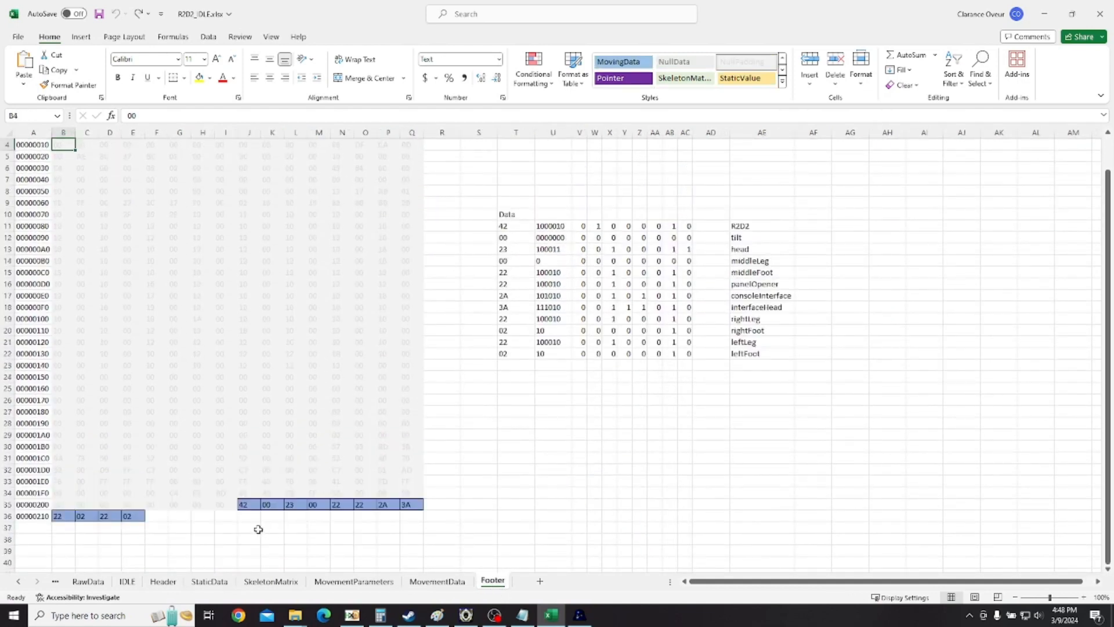
{"action": "left_click_drag", "start_coordinate": [249, 504], "coordinate": [413, 505]}
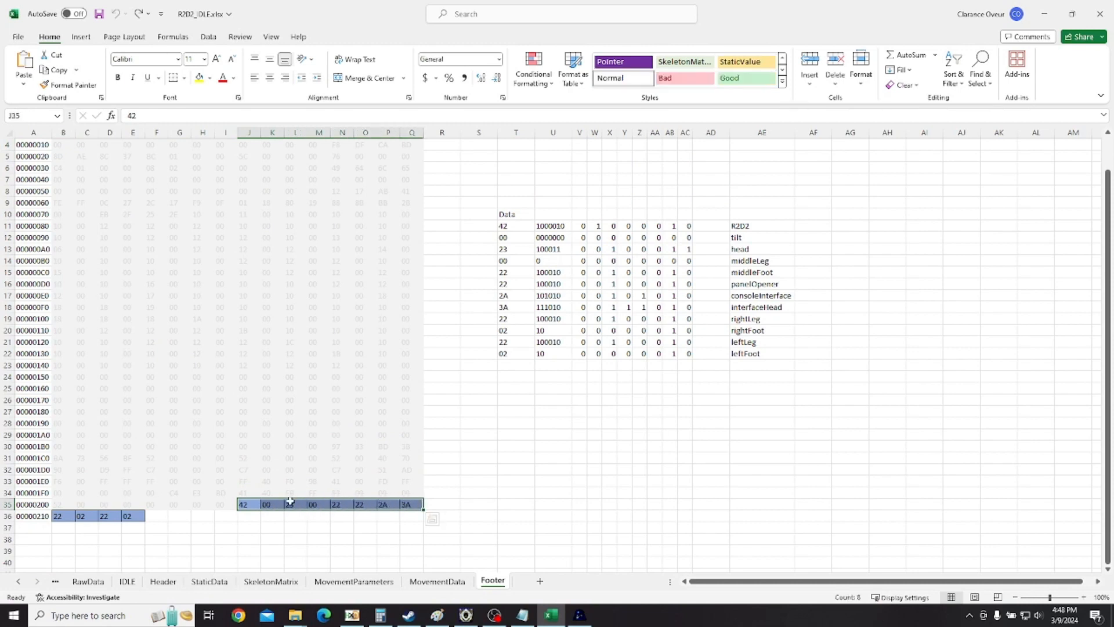
{"action": "left_click_drag", "start_coordinate": [71, 516], "coordinate": [128, 515]}
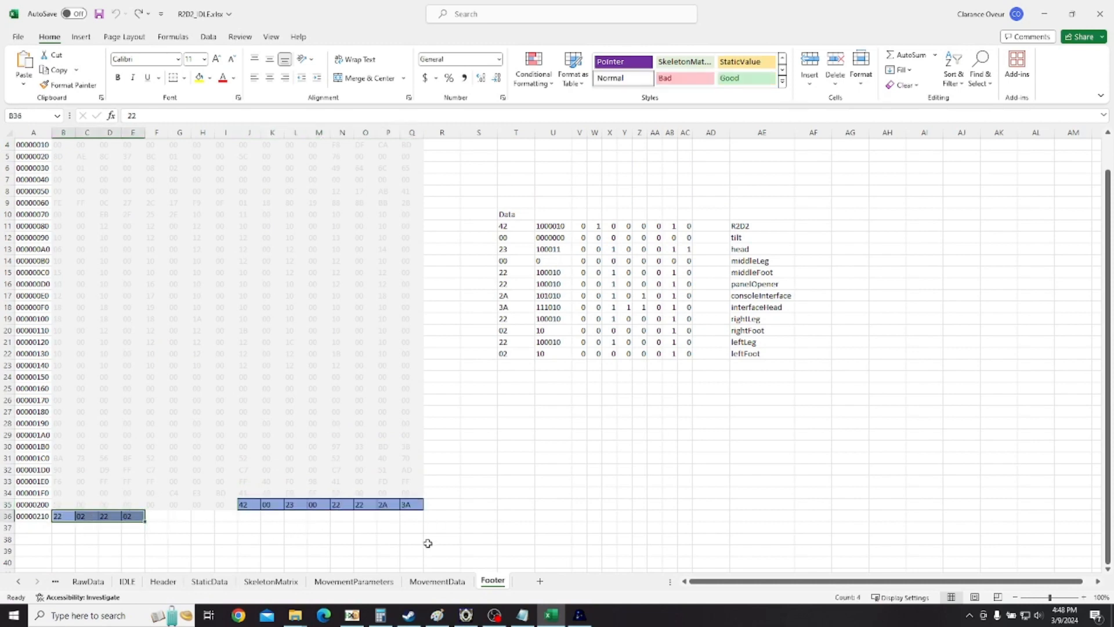
{"action": "left_click", "coordinate": [248, 506], "text": "ctrl"}
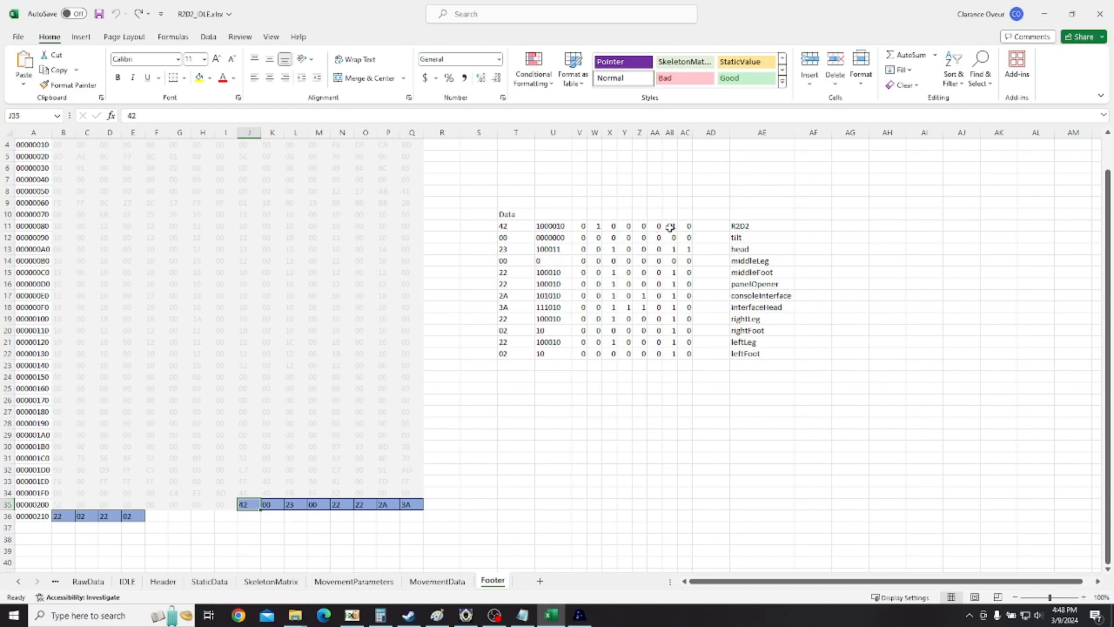
{"action": "left_click_drag", "start_coordinate": [580, 191], "coordinate": [585, 387]}
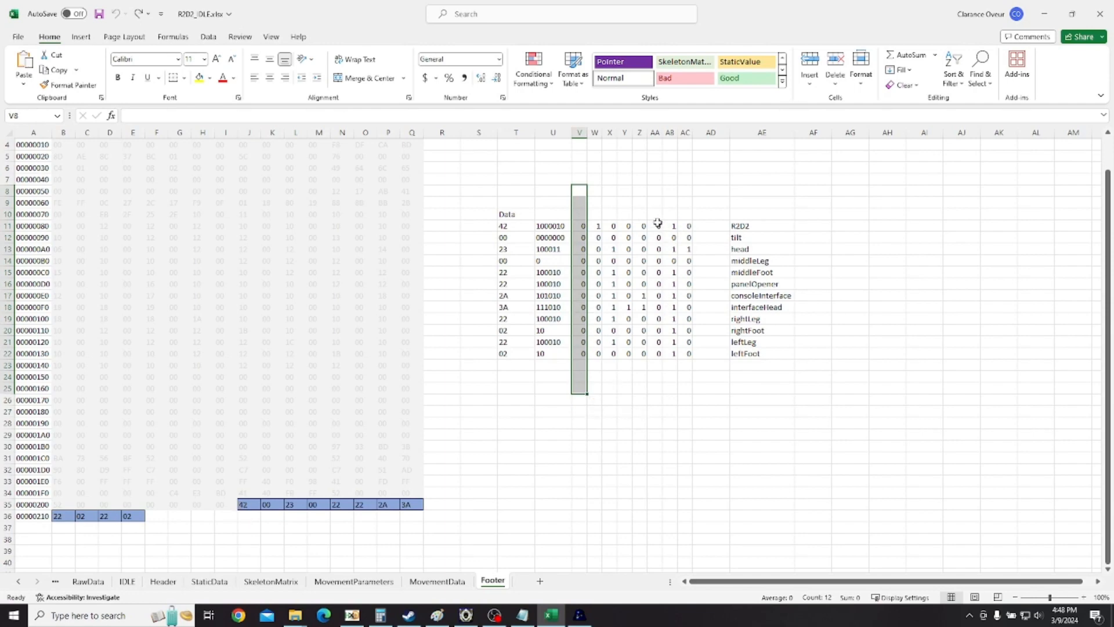
{"action": "left_click_drag", "start_coordinate": [657, 216], "coordinate": [658, 360]}
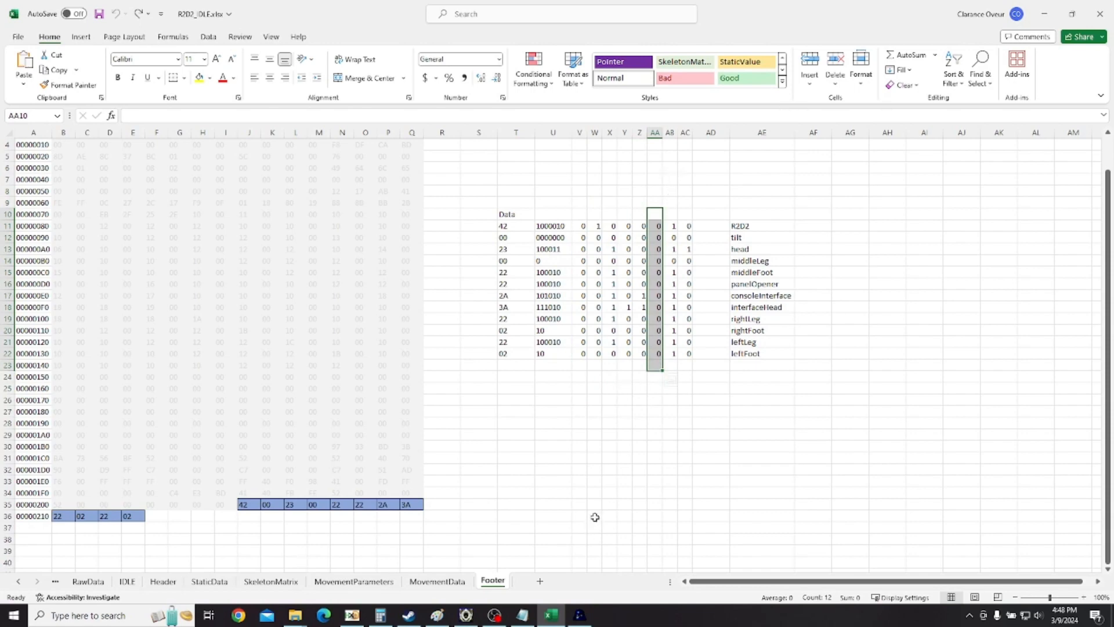
Step through the individual footer bytes in row 35 to examine how each one relates to a bone.
{"action": "left_click", "coordinate": [246, 504]}
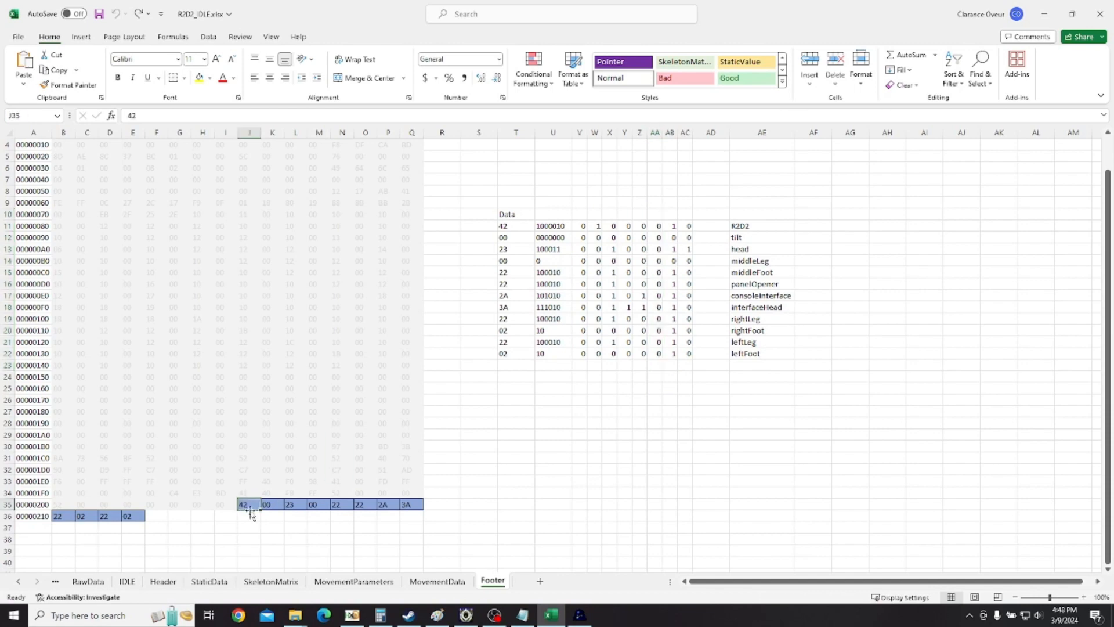
{"action": "left_click_drag", "start_coordinate": [411, 504], "coordinate": [249, 505]}
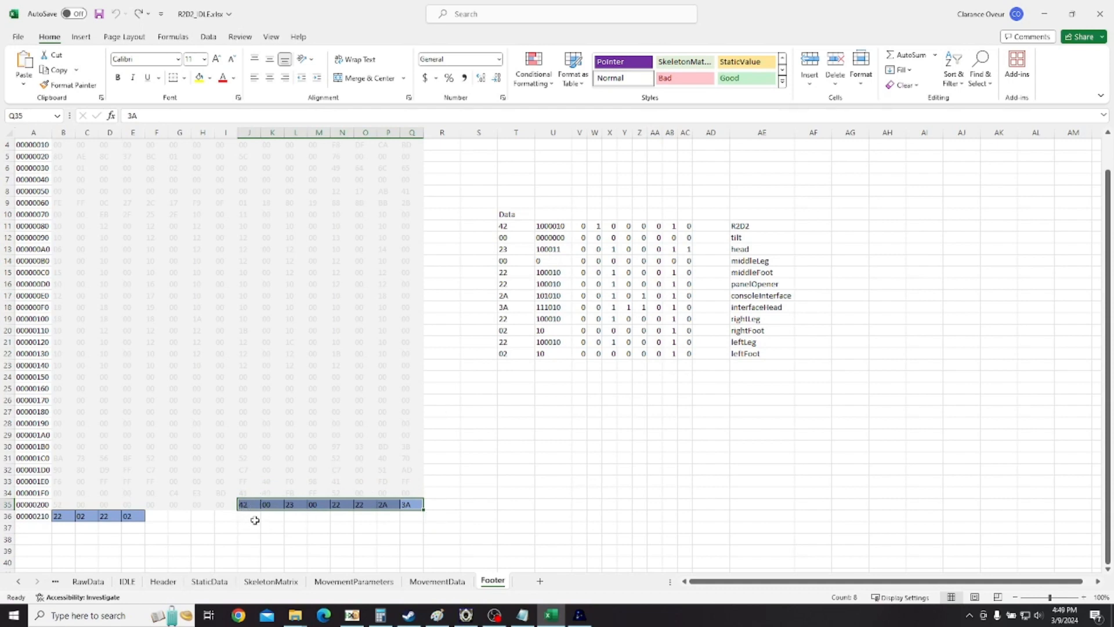
{"action": "left_click", "coordinate": [247, 528]}
{"action": "left_click", "coordinate": [243, 506]}
{"action": "left_click", "coordinate": [286, 505]}
{"action": "left_click", "coordinate": [280, 504]}
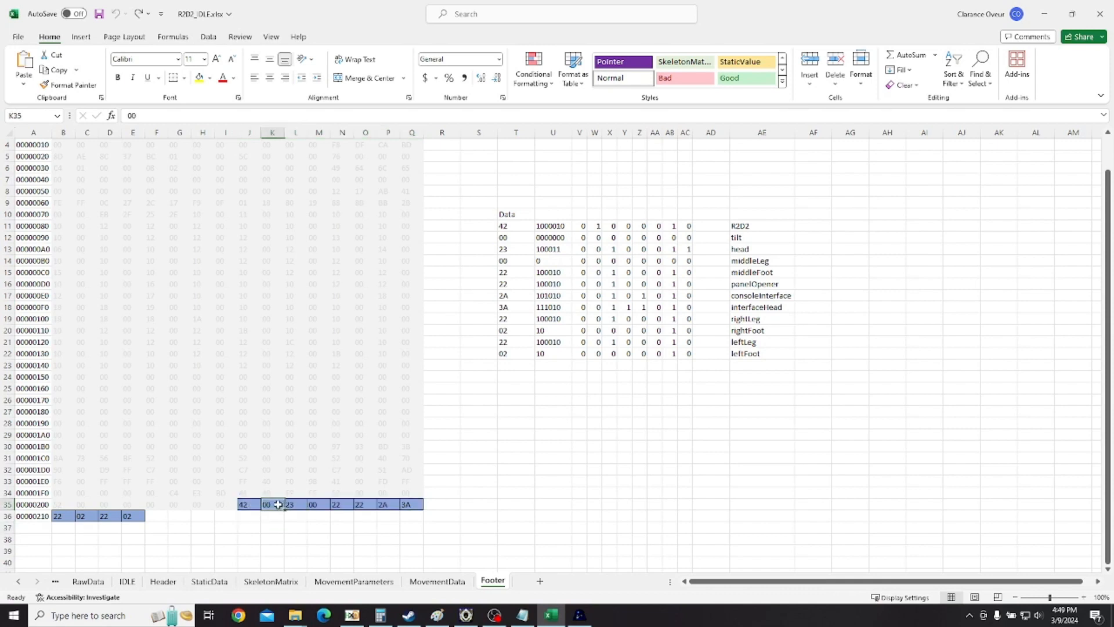
{"action": "key", "text": "Tab"}
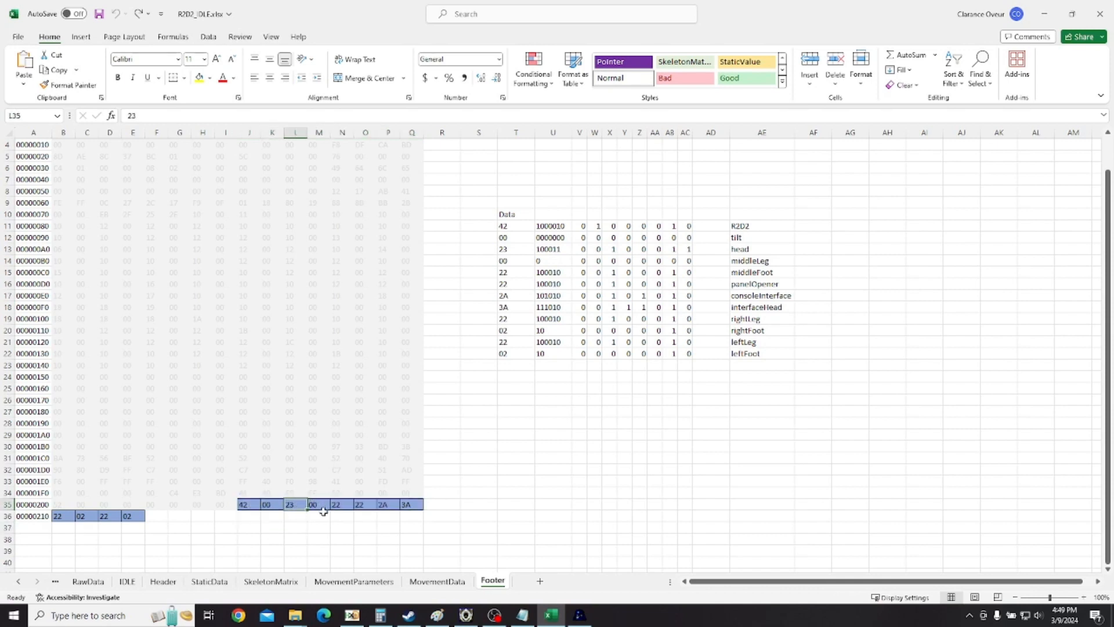
{"action": "left_click", "coordinate": [244, 505]}
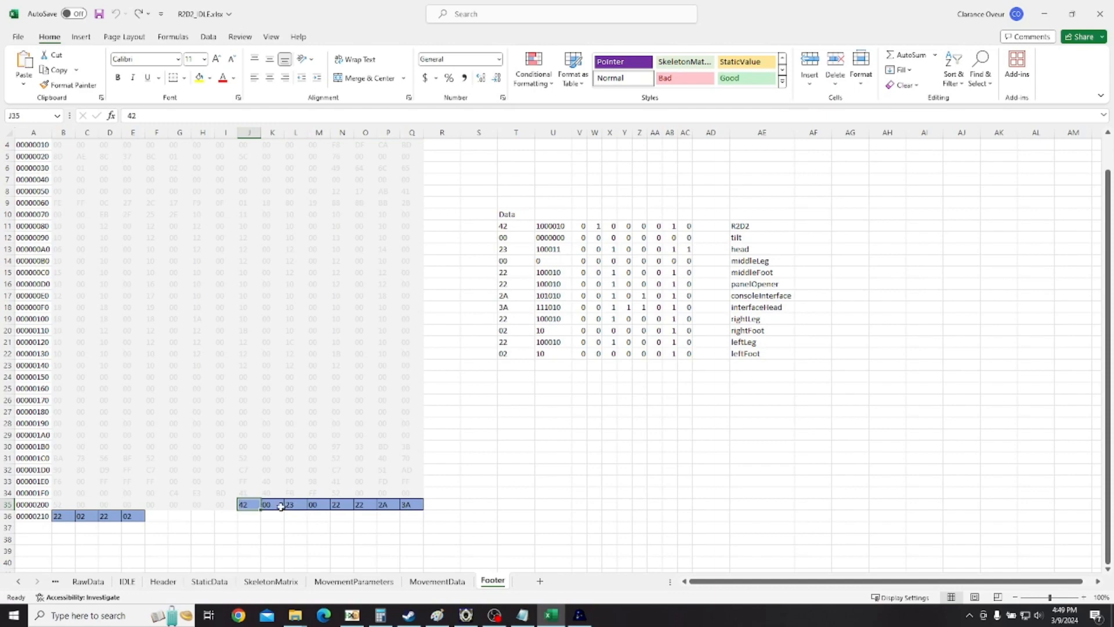
{"action": "key", "text": "Tab"}
{"action": "key", "text": "Tab"}
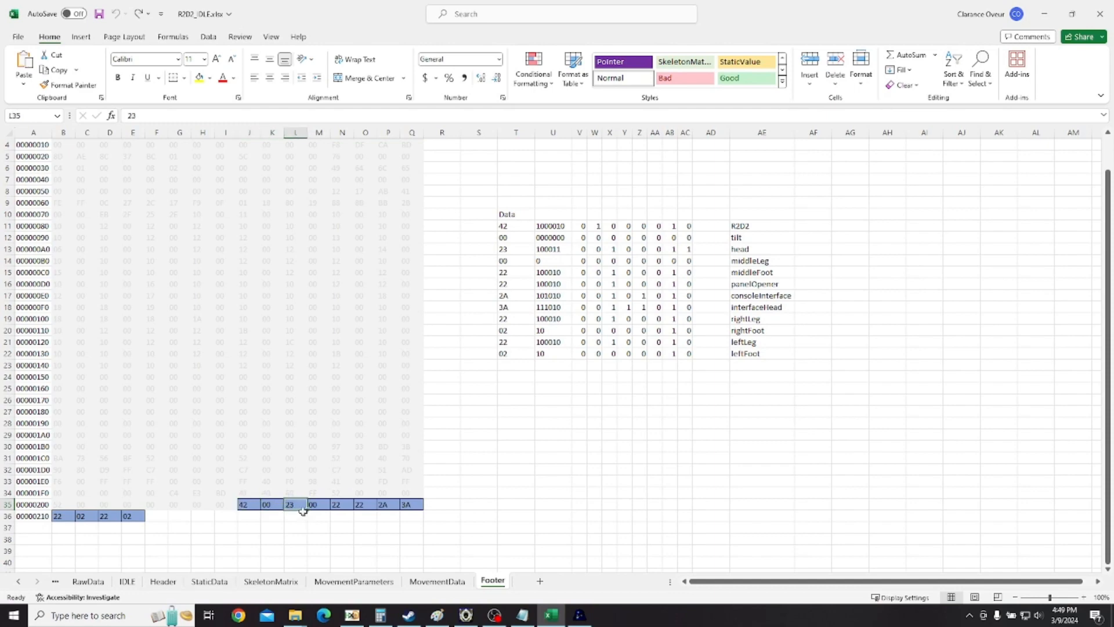
{"action": "key", "text": "Tab"}
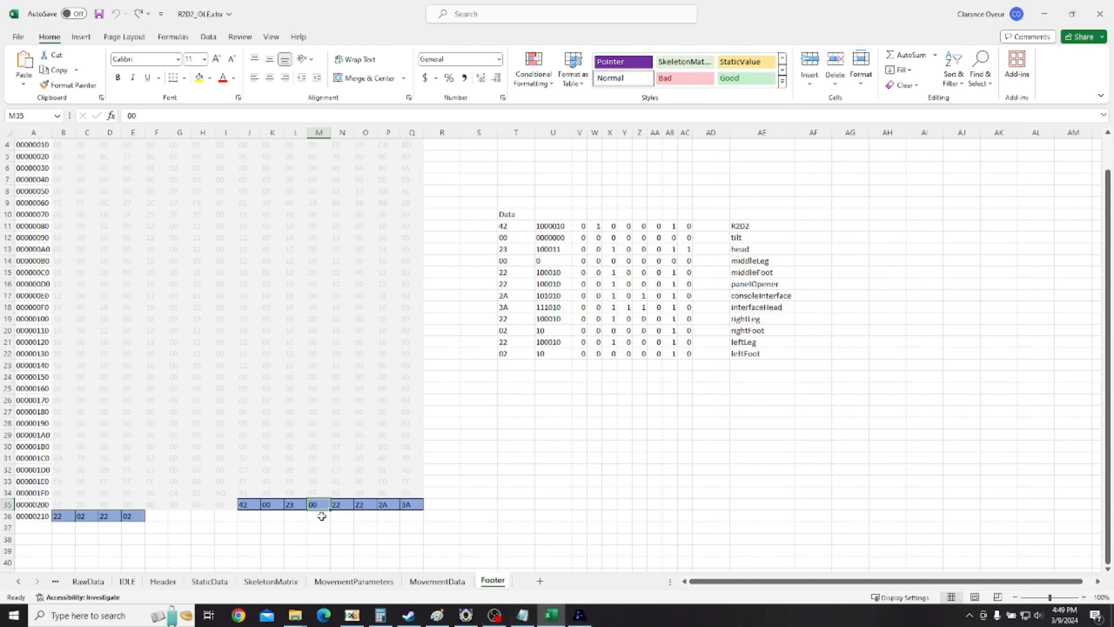
Compare the Header and IDLE sheets' file layouts with the first bytes on the Footer sheet.
{"action": "left_click", "coordinate": [163, 581]}
{"action": "scroll", "coordinate": [231, 313], "scroll_direction": "up", "scroll_amount": 1}
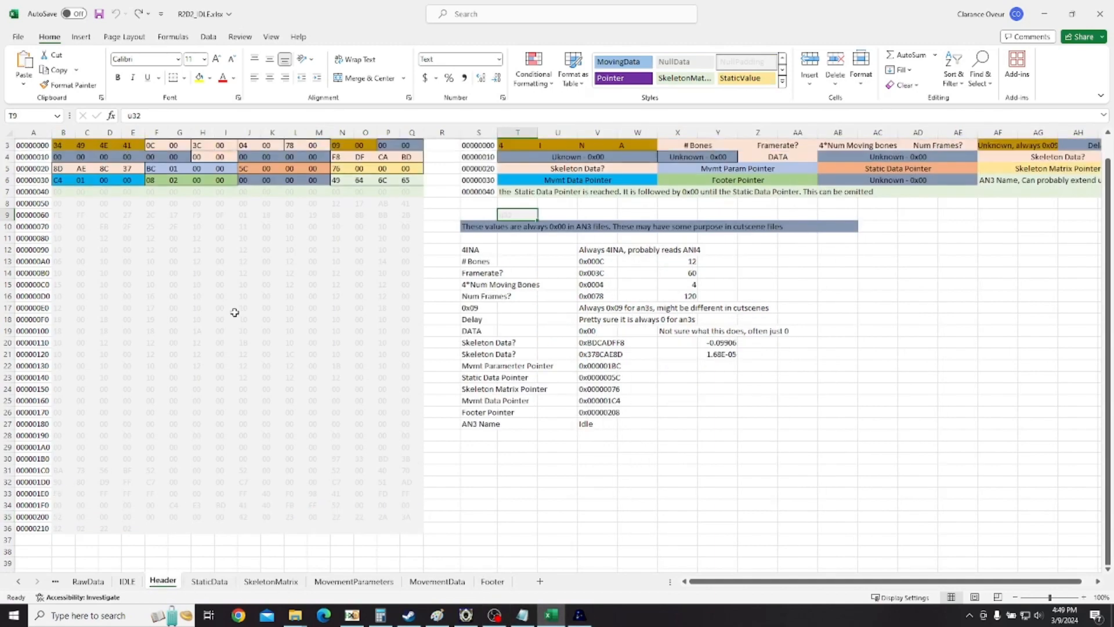
{"action": "left_click", "coordinate": [127, 581]}
{"action": "scroll", "coordinate": [166, 406], "scroll_direction": "down", "scroll_amount": 6}
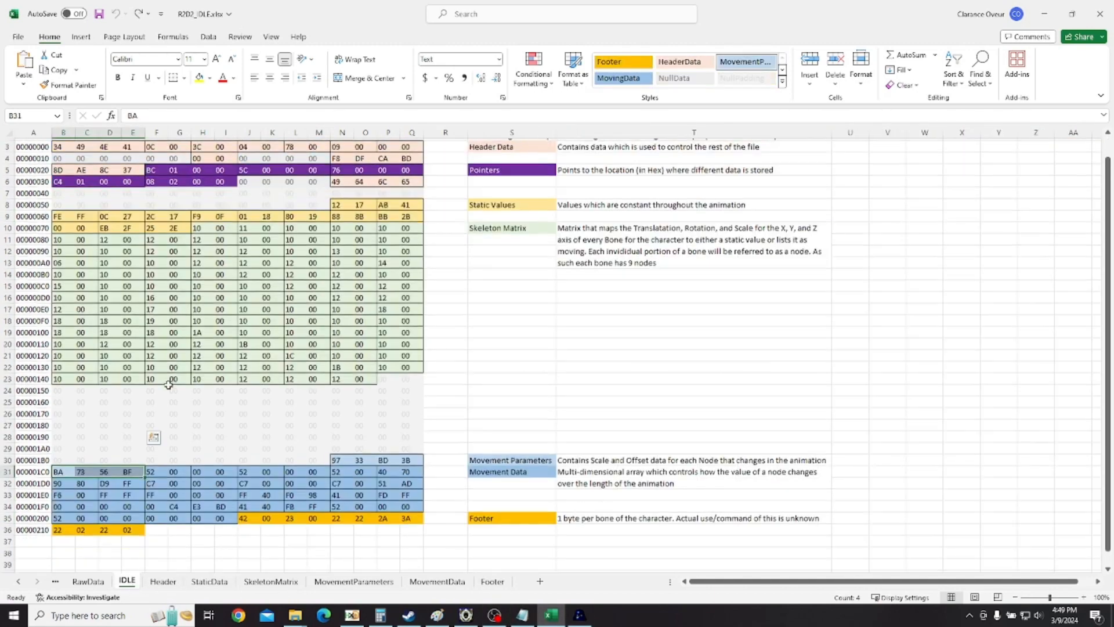
{"action": "scroll", "coordinate": [167, 464], "scroll_direction": "up", "scroll_amount": 6}
{"action": "left_click", "coordinate": [492, 581]}
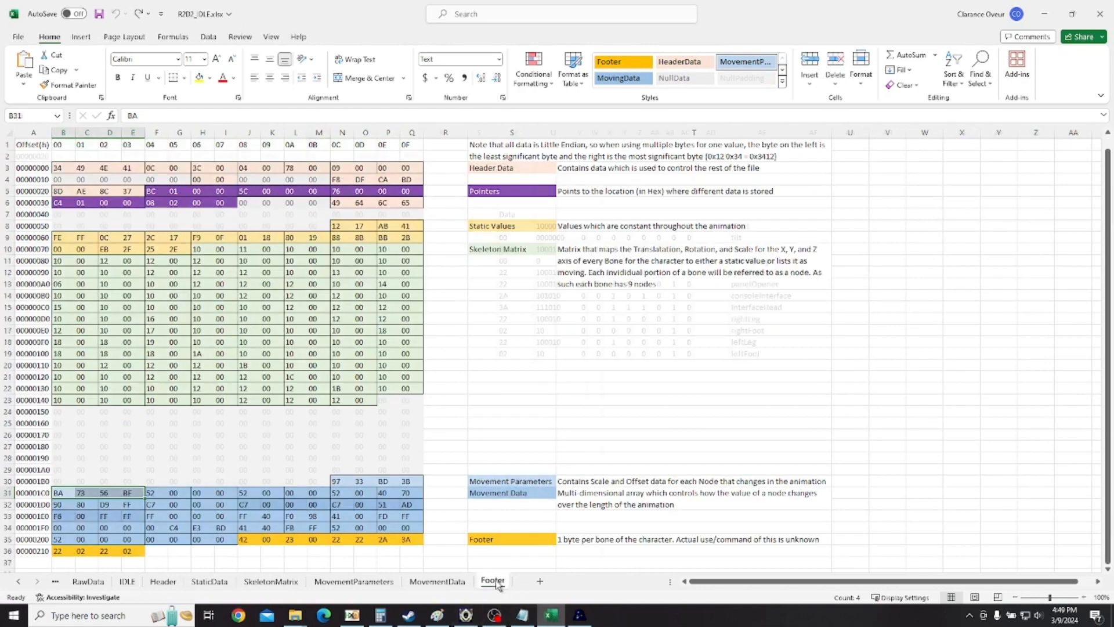
{"action": "left_click_drag", "start_coordinate": [249, 501], "coordinate": [345, 504]}
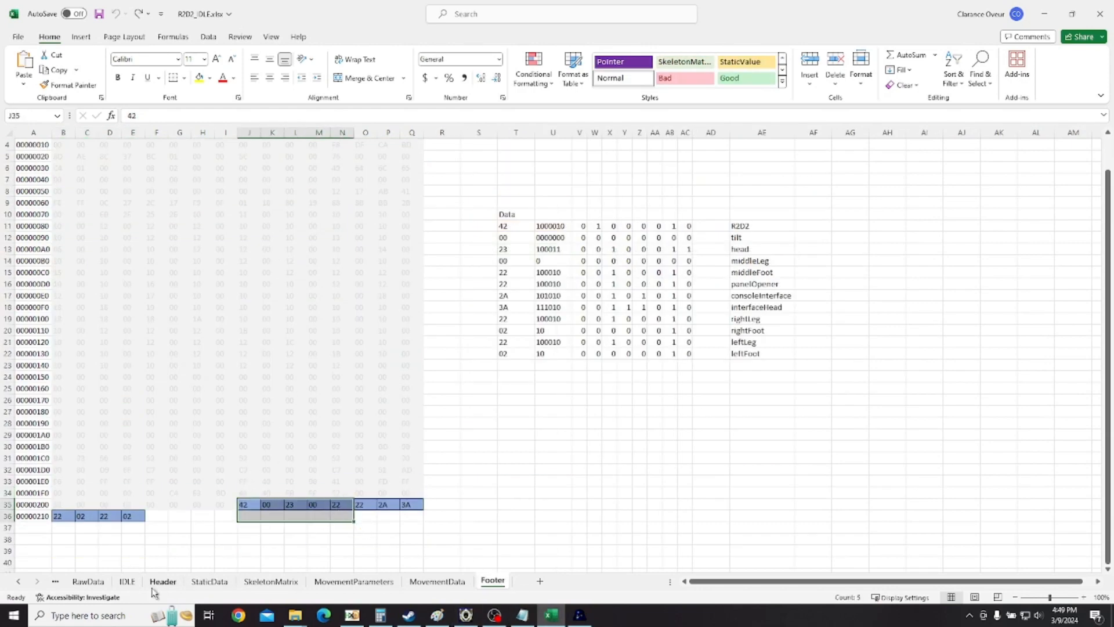
Review the IDLE sheet's layout and examine the Footer Pointer with its bytes 08 02 on the Header sheet.
{"action": "left_click", "coordinate": [127, 581]}
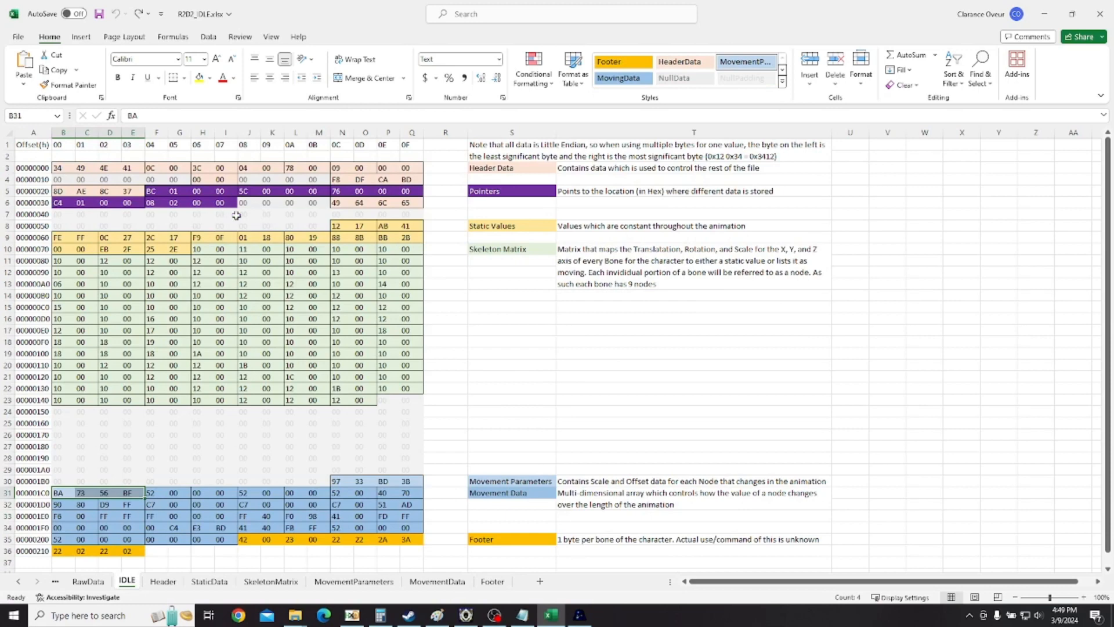
{"action": "left_click", "coordinate": [163, 581]}
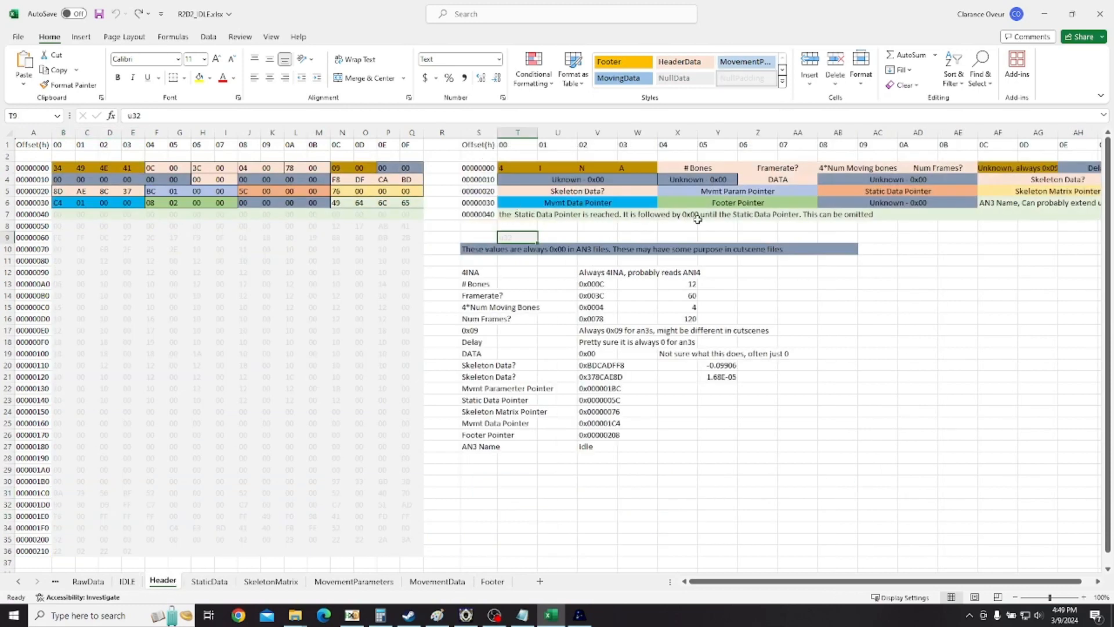
{"action": "left_click", "coordinate": [709, 206]}
{"action": "left_click_drag", "start_coordinate": [156, 203], "coordinate": [180, 203]}
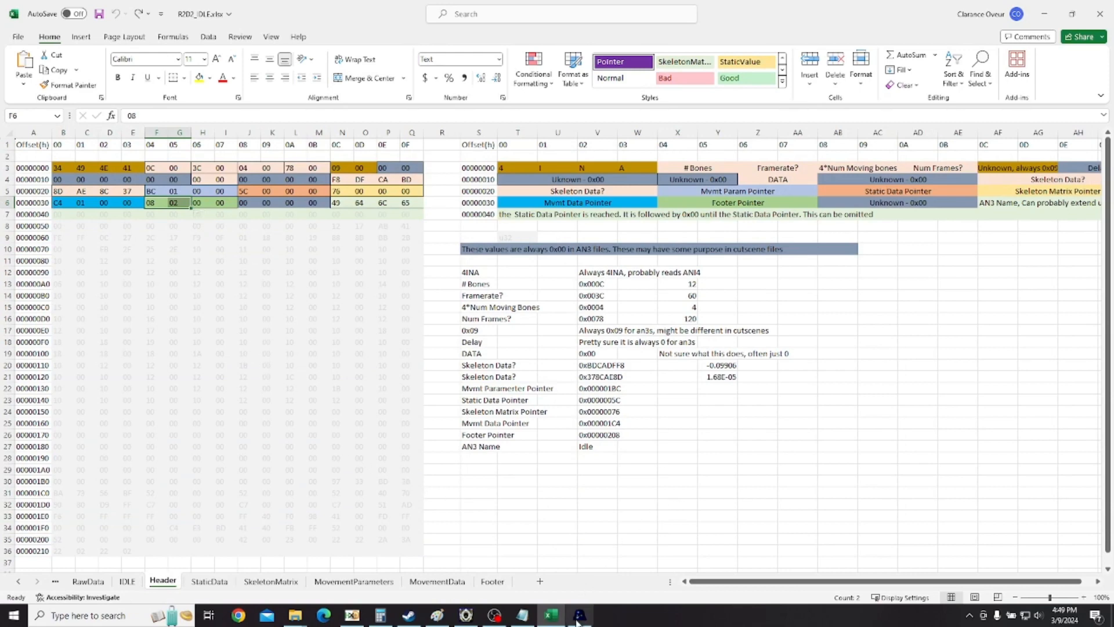
Close the running Lego Star Wars game, open IDLE.AN3 in ImHex and maximize its window.
{"action": "mouse_move", "coordinate": [580, 615]}
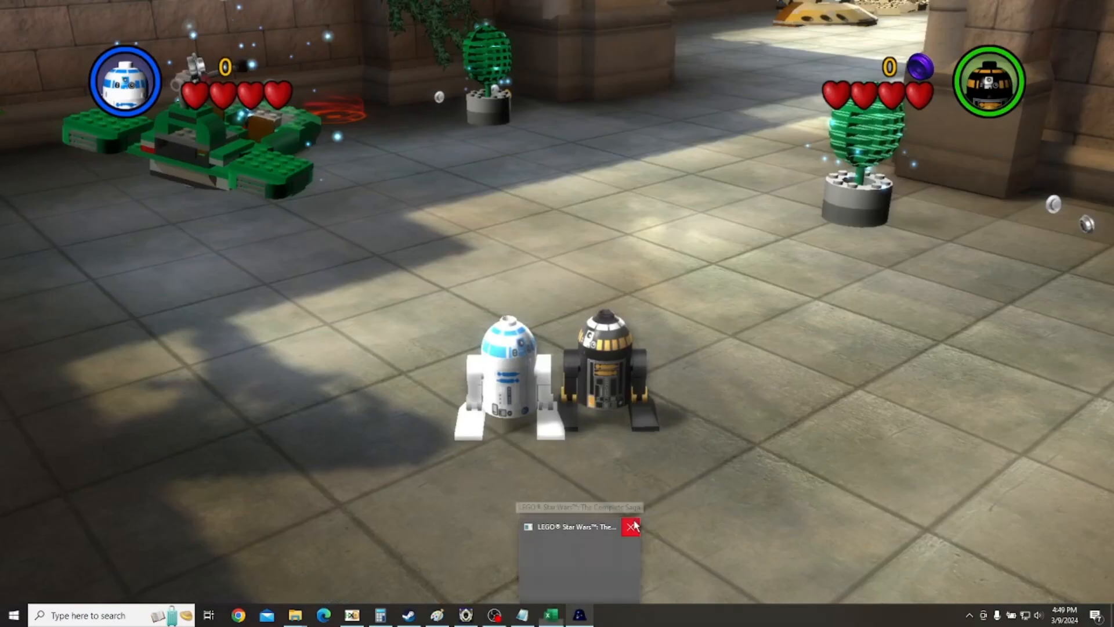
{"action": "left_click", "coordinate": [632, 527]}
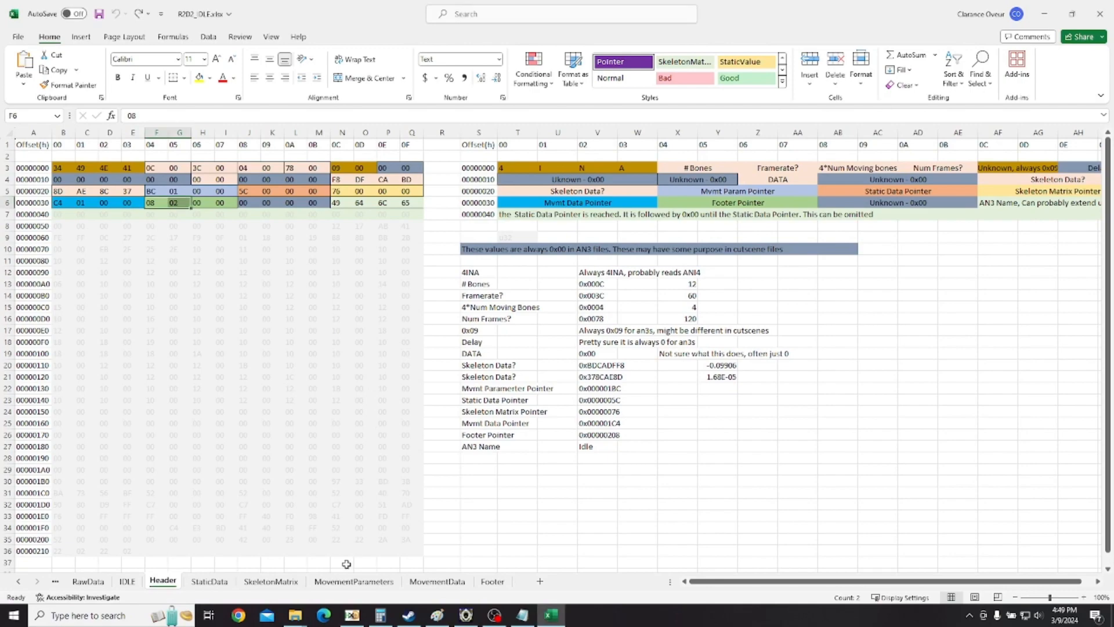
{"action": "left_click", "coordinate": [297, 615]}
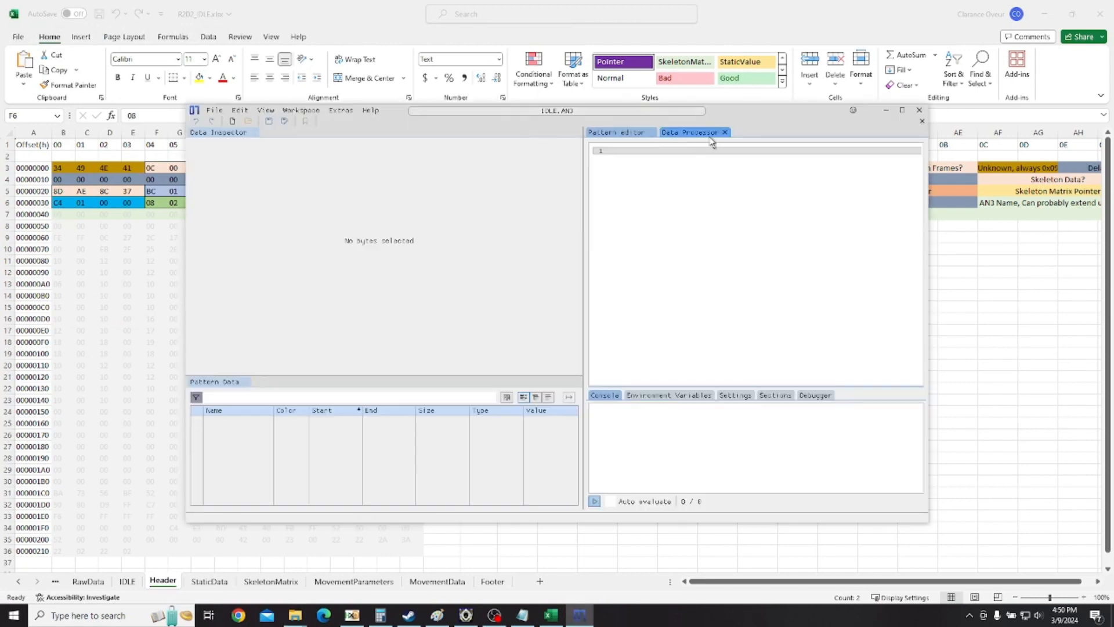
{"action": "left_click", "coordinate": [902, 110]}
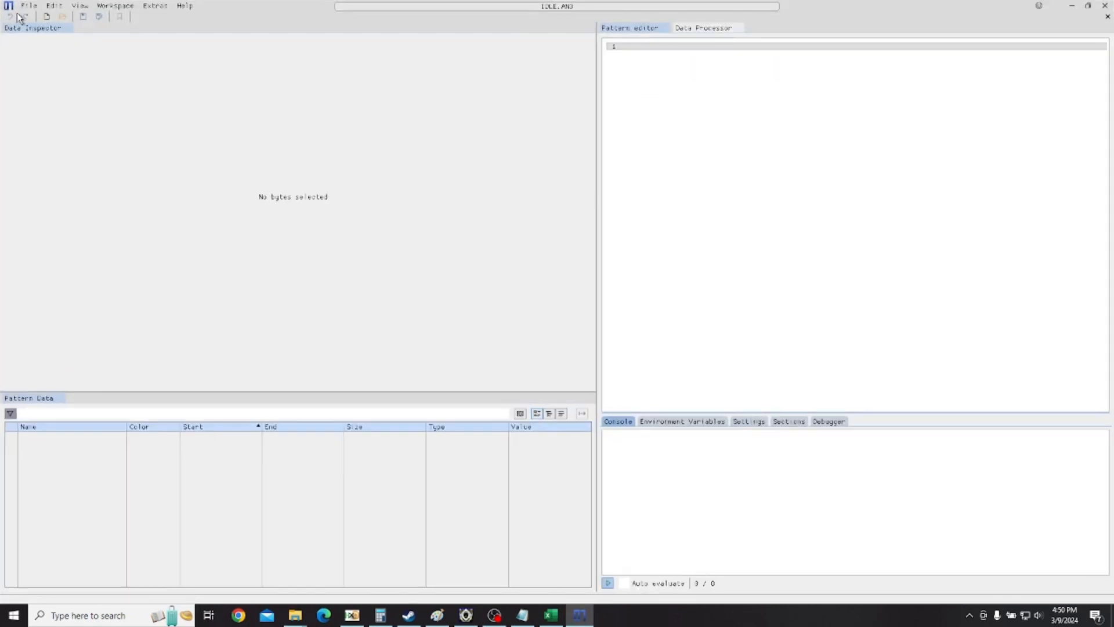
Restore the hex editor window to a smaller size, reposition it over the workbook and minimize it.
{"action": "left_click_drag", "start_coordinate": [952, 12], "coordinate": [594, 226]}
{"action": "left_click_drag", "start_coordinate": [589, 232], "coordinate": [685, 96]}
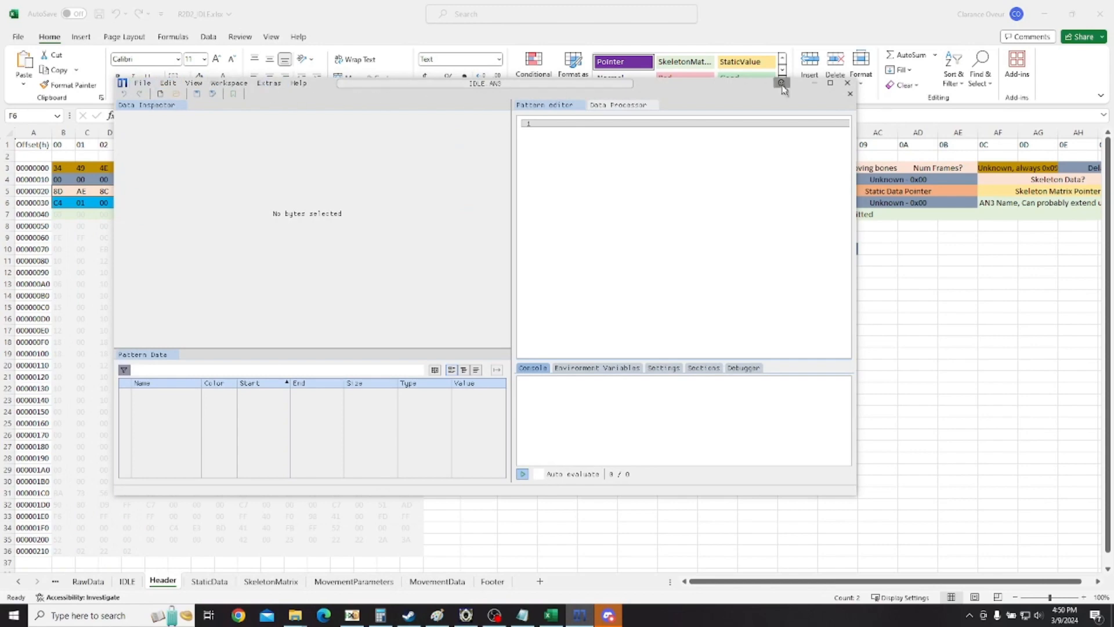
{"action": "left_click_drag", "start_coordinate": [712, 85], "coordinate": [741, 63]}
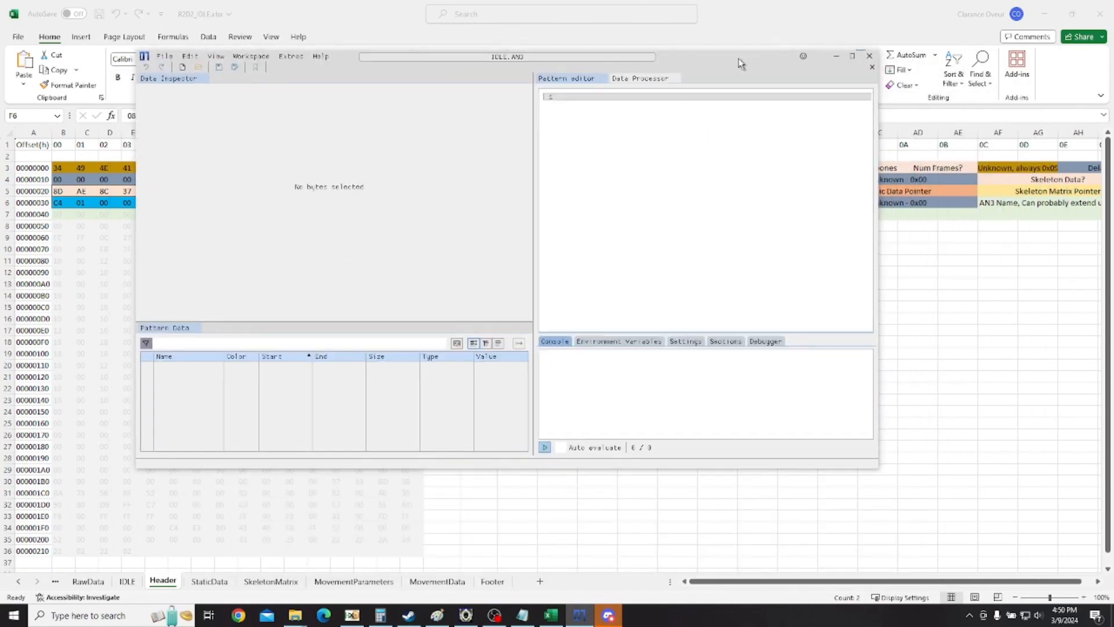
{"action": "left_click", "coordinate": [835, 56]}
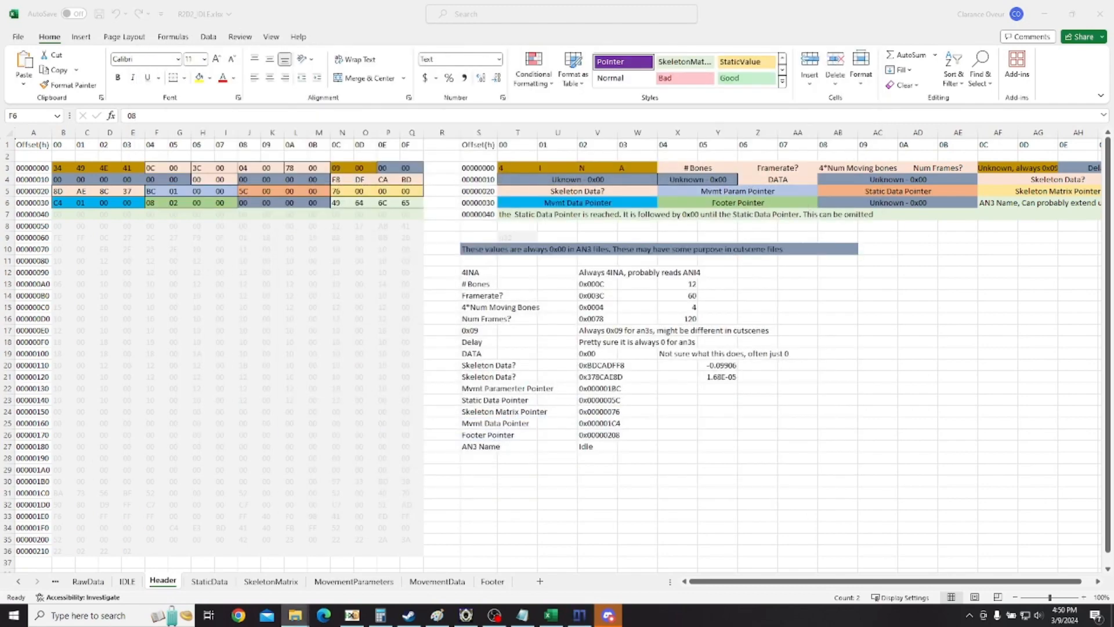